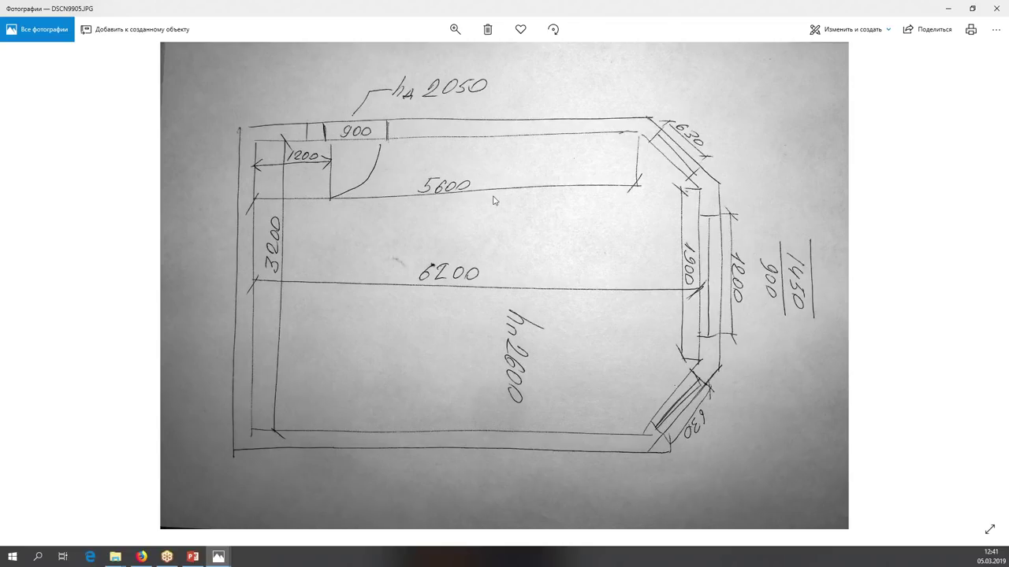
Switch from the floor-plan photo to the SketchUp website in Firefox
key(alt+Tab)
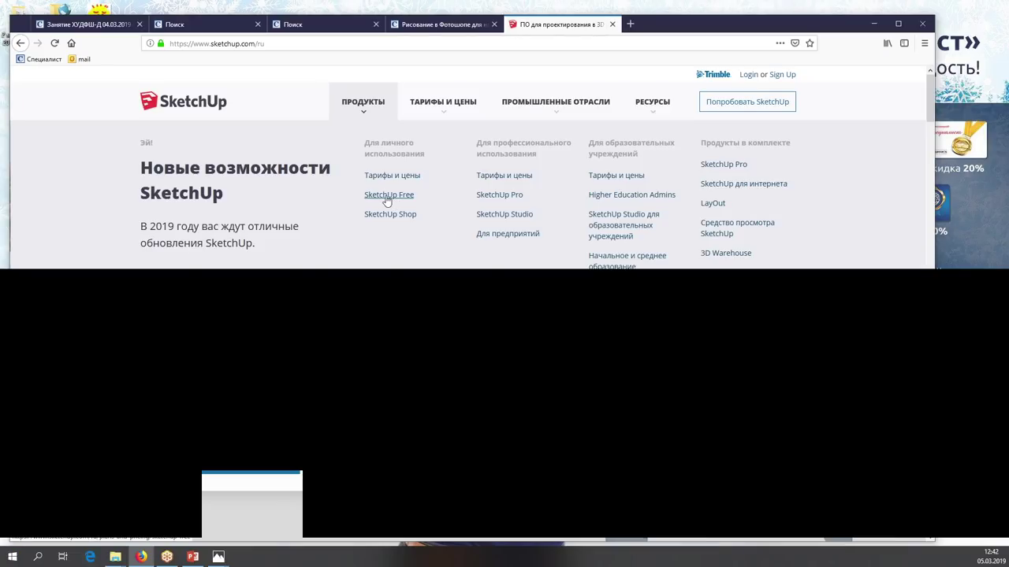
Go to the SketchUp Free page and start modelling to reach the Trimble sign-in
click(386, 201)
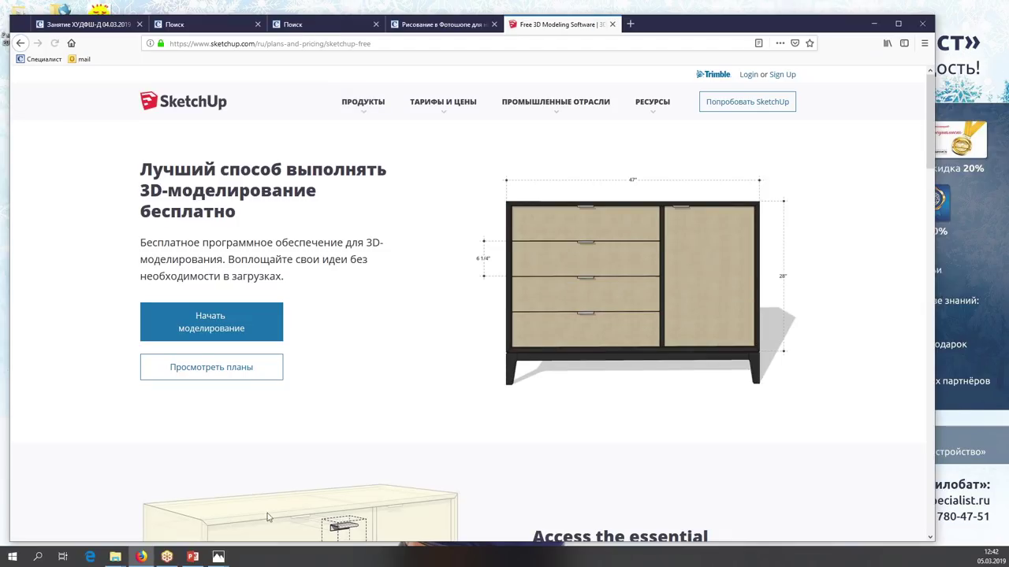
click(210, 323)
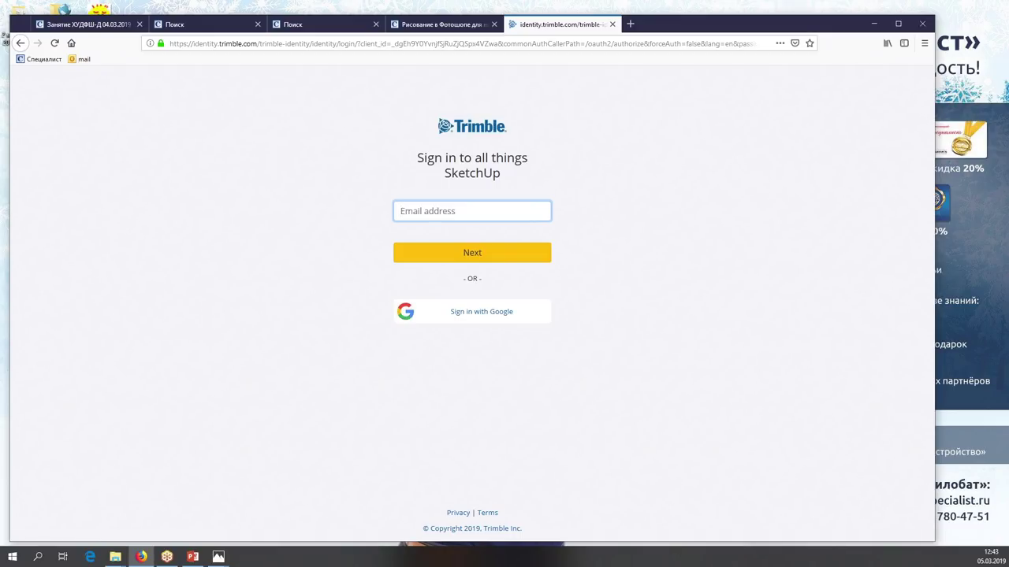
Sign in to Trimble with the account e-mail and password
click(442, 211)
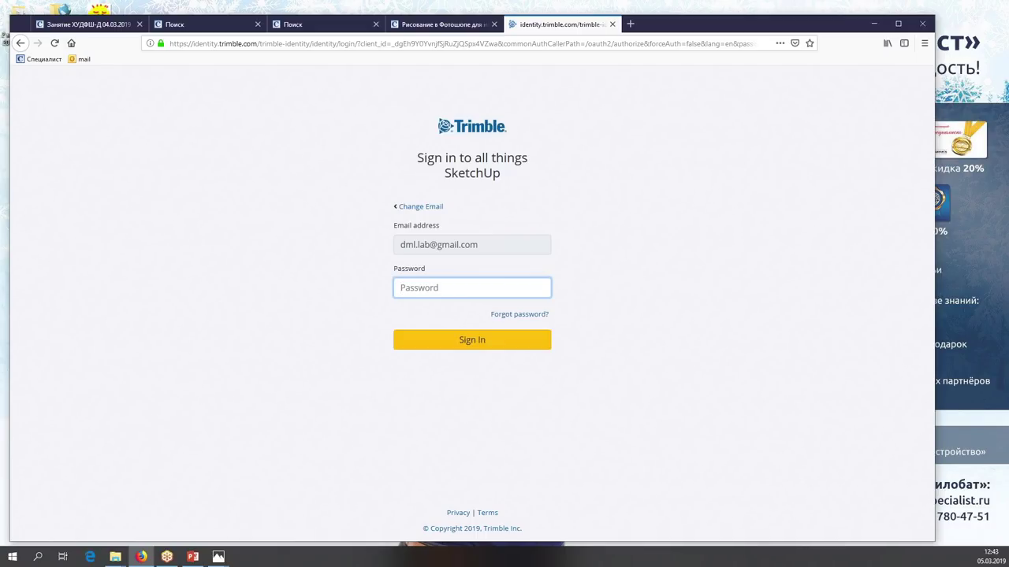
text(*****************)
click(439, 343)
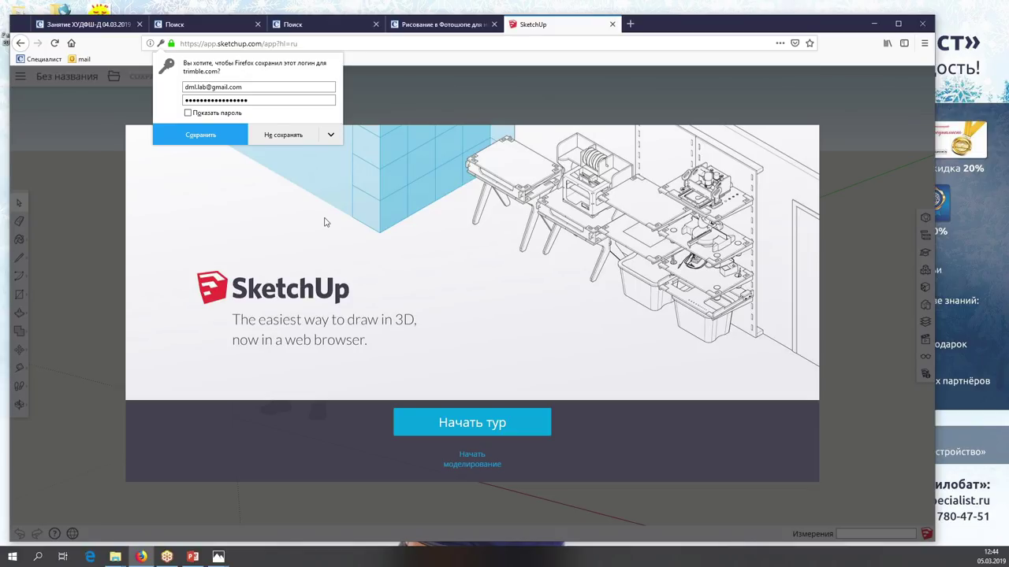
Dismiss Firefox's save-login offer and click through SketchUp's introductory tour
click(463, 425)
click(120, 364)
click(147, 459)
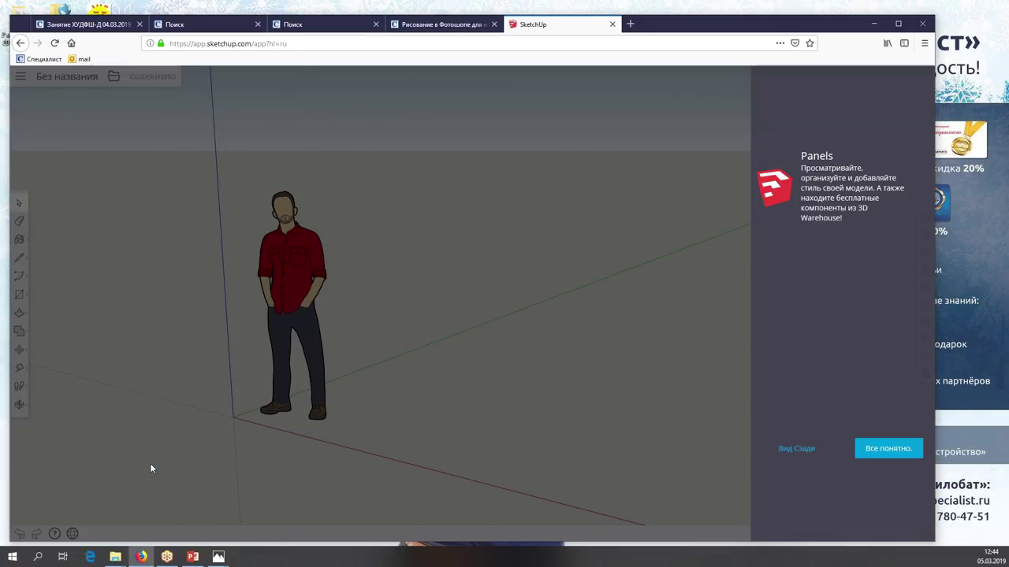
click(887, 450)
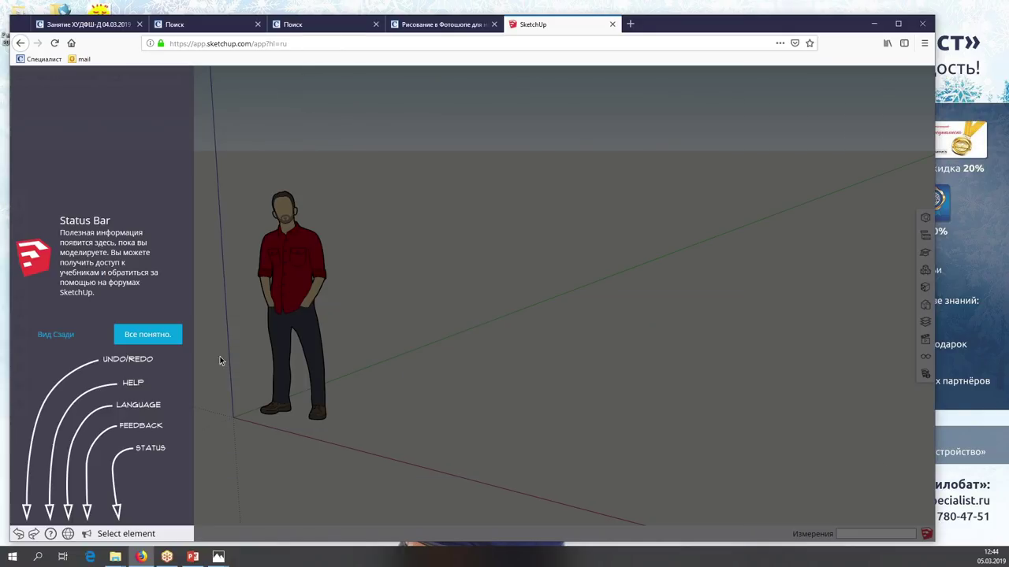
click(147, 334)
click(516, 348)
Accept the terms of service, maximize the browser, and glance at the floor-plan photo
click(362, 320)
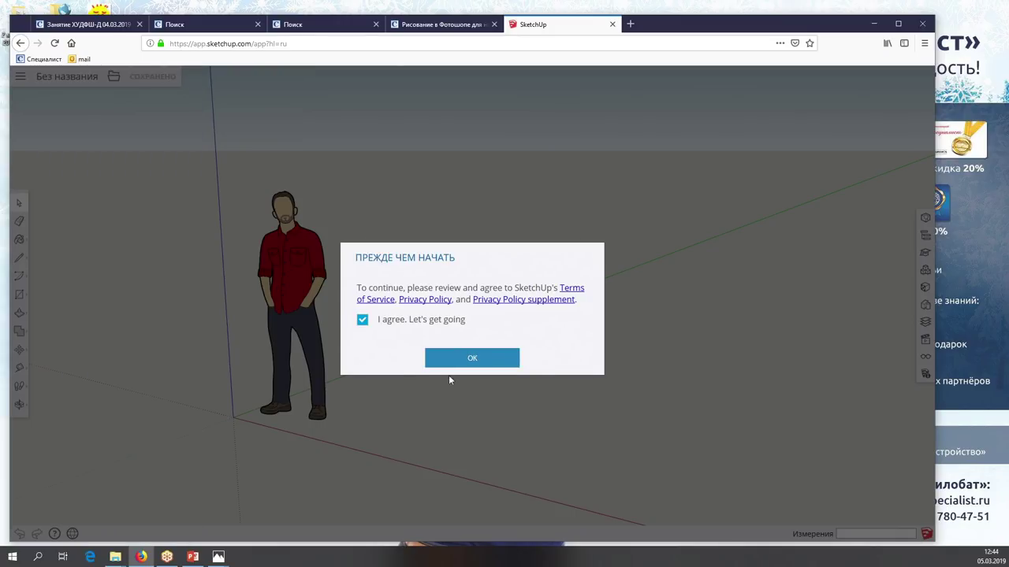
click(482, 360)
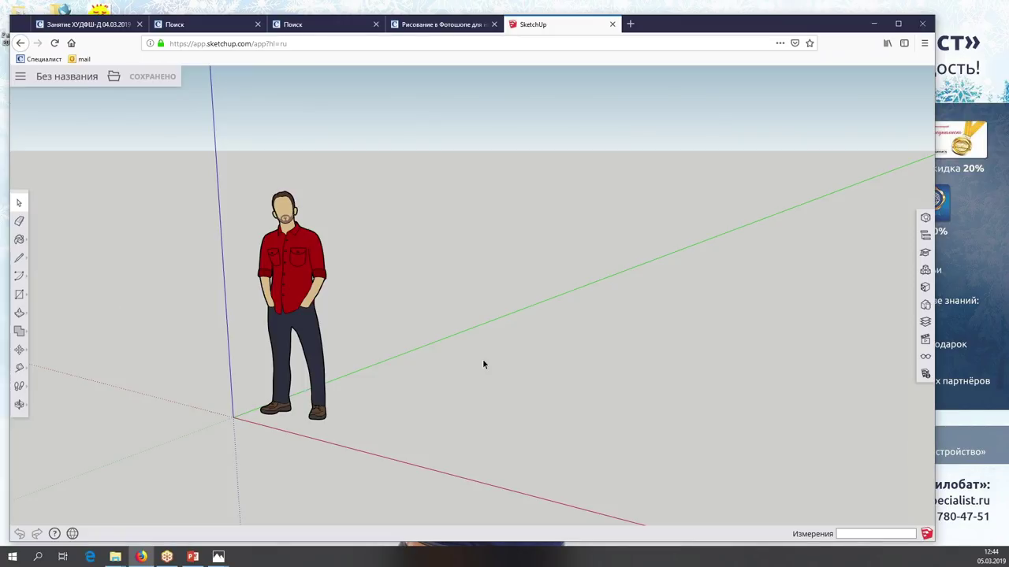
double_click(811, 25)
click(219, 557)
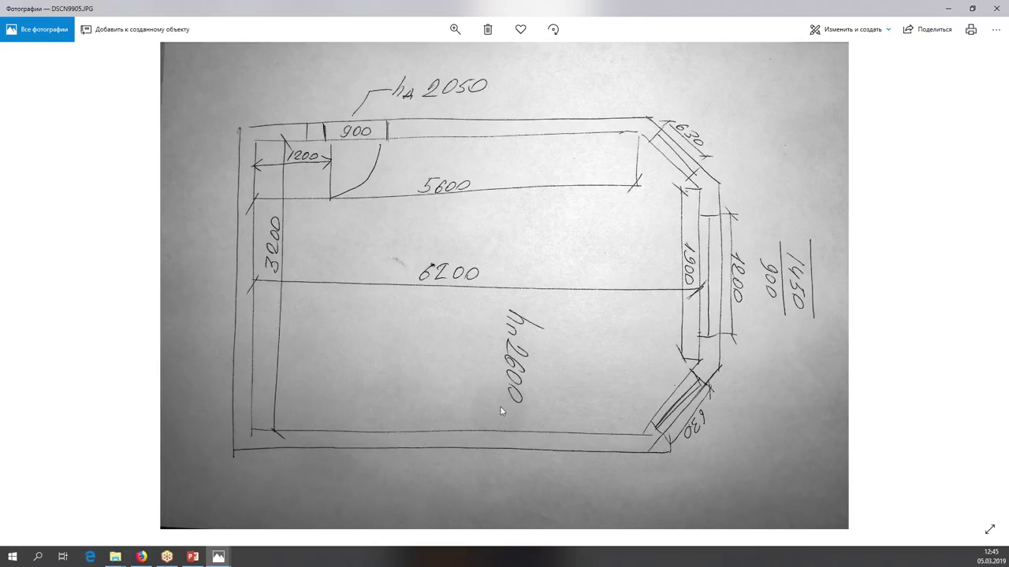
click(947, 11)
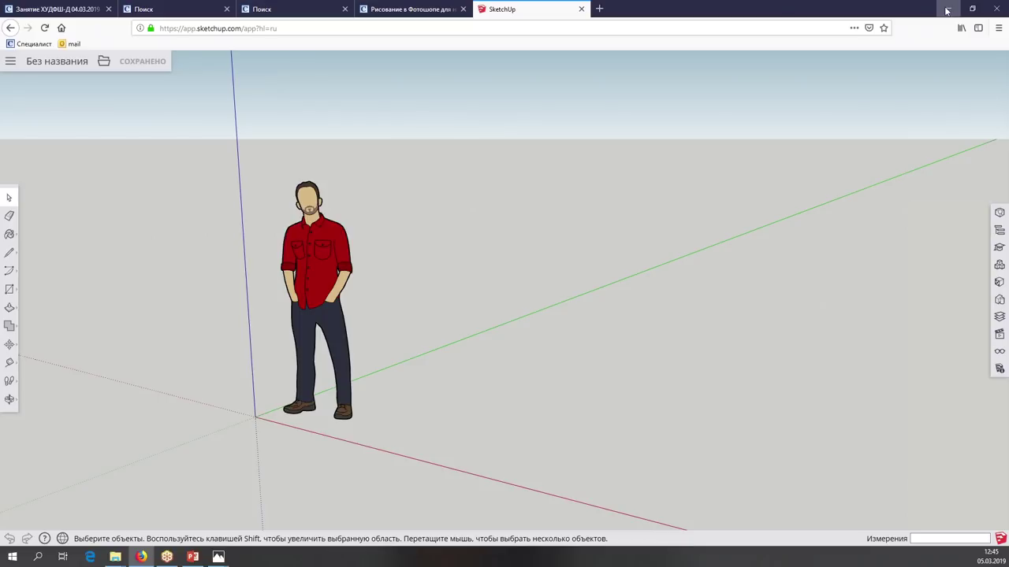
In Model Info, set length units to 0.0mm format with precision 0, then recheck the photo
click(999, 368)
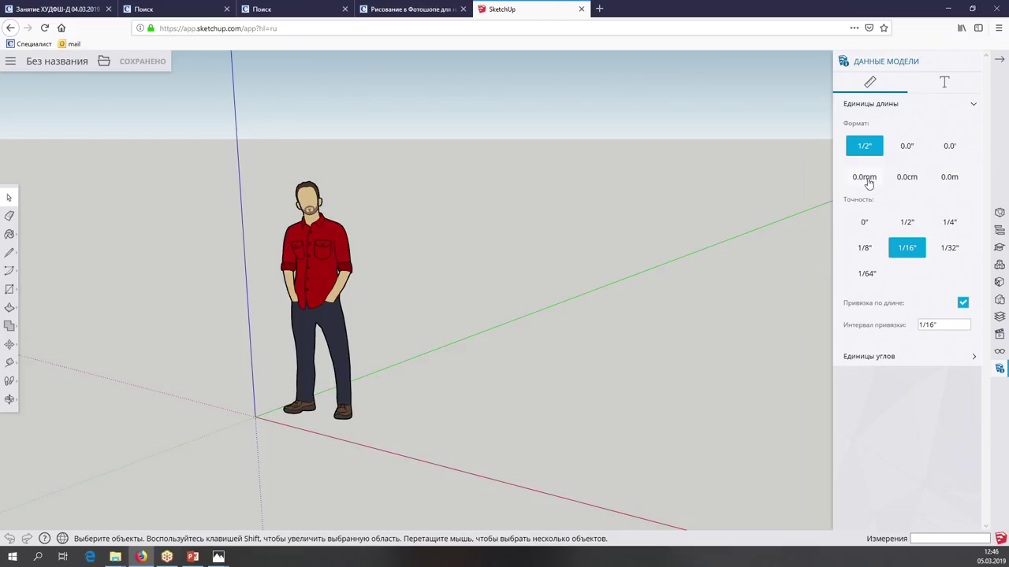
click(868, 182)
click(867, 224)
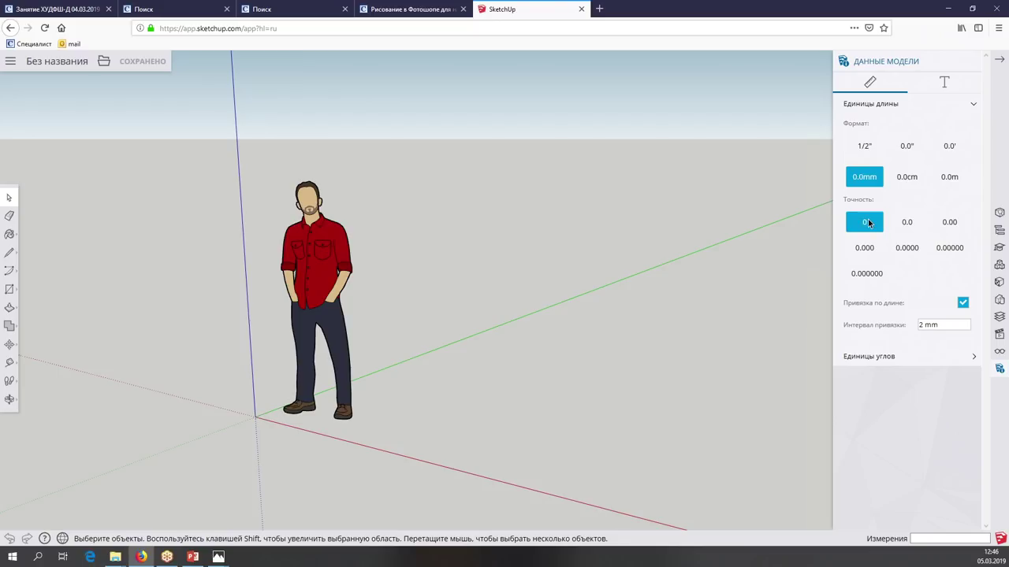
middle_drag(378, 299, 375, 380)
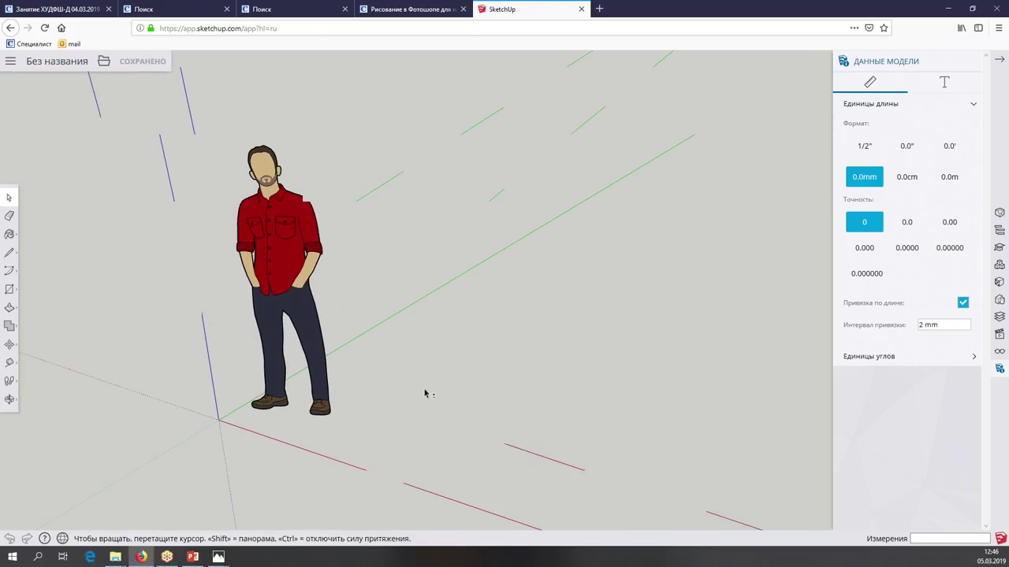
key(alt+Tab)
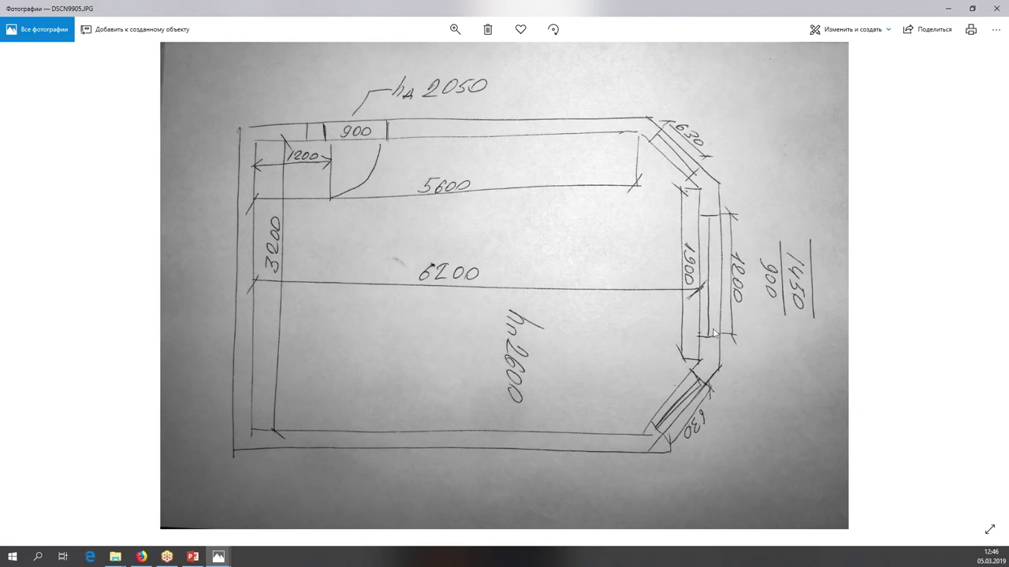
click(946, 11)
mouse_move(9, 352)
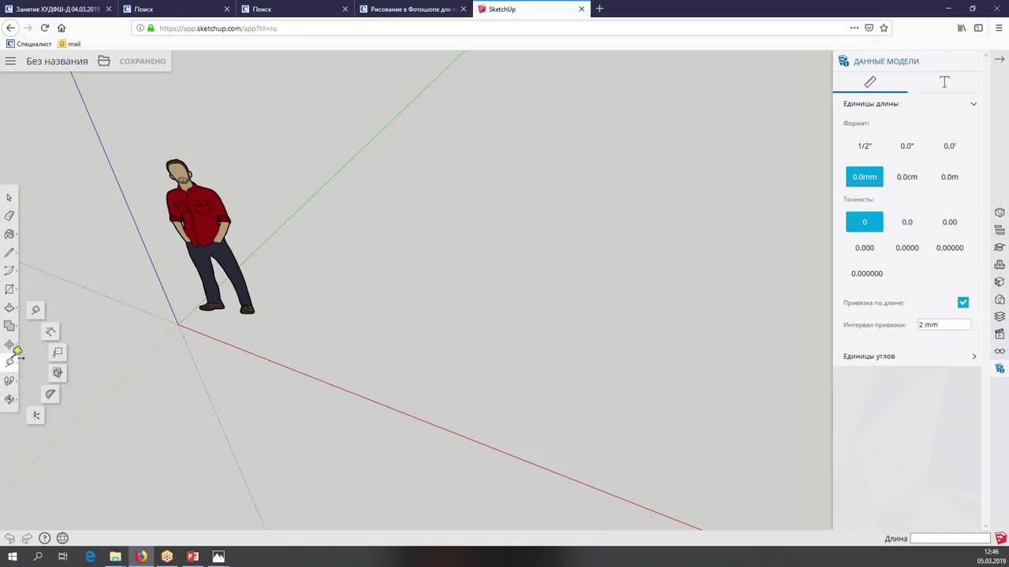
Place a Tape Measure guide 6200 mm from the red axis, reading the length off the photo
click(342, 390)
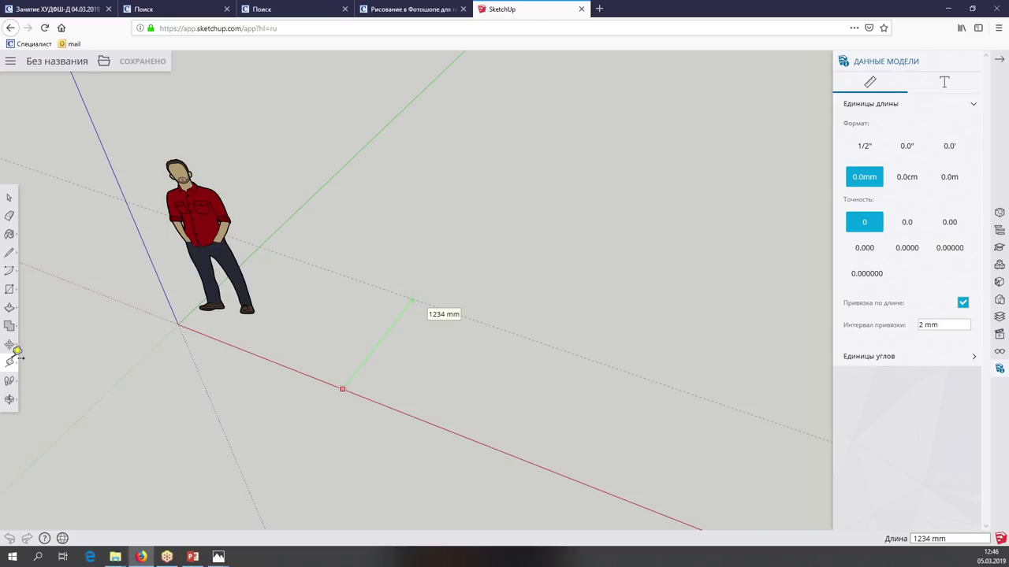
mouse_move(218, 557)
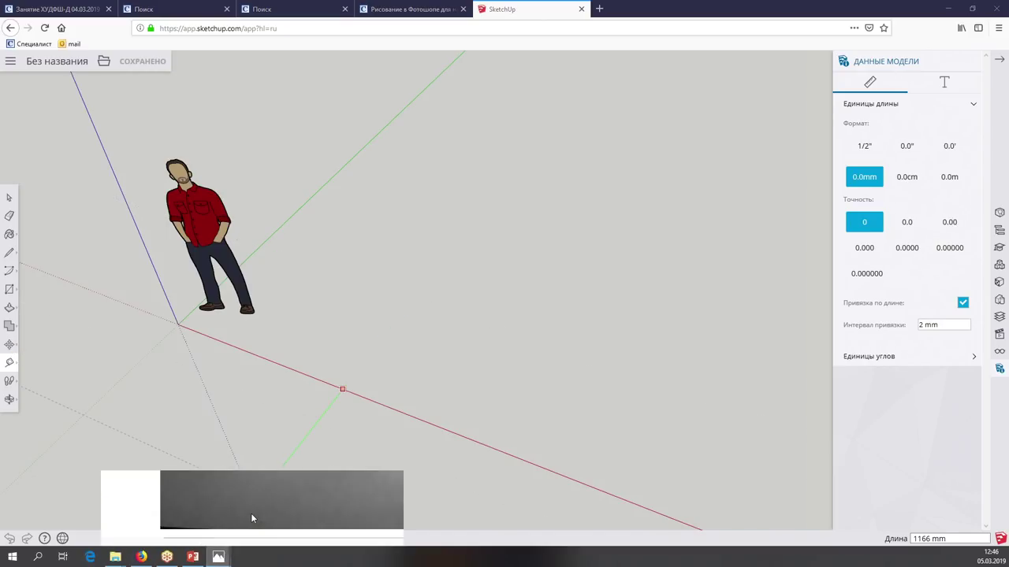
click(252, 518)
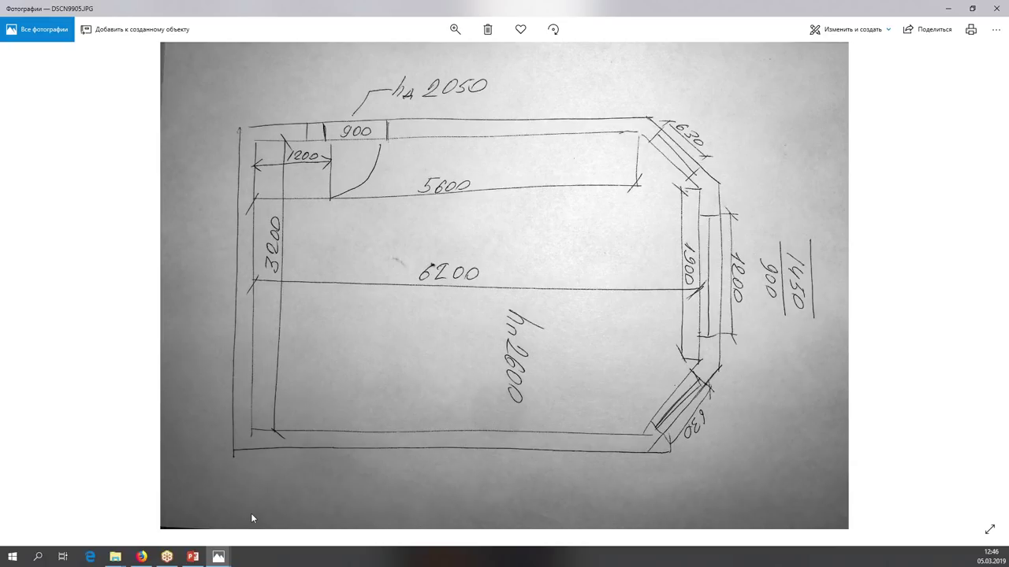
click(948, 8)
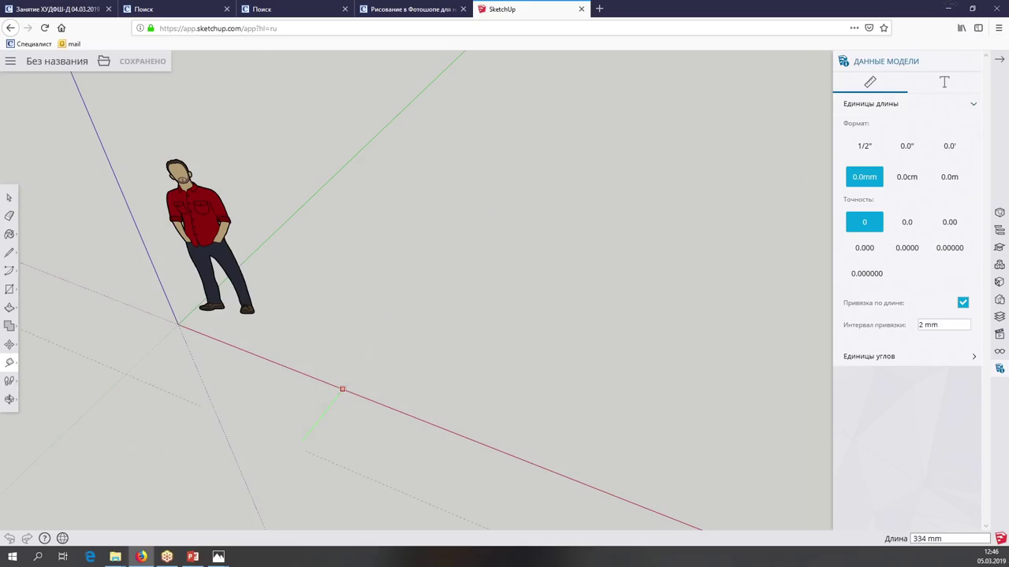
text(6200)
key(Return)
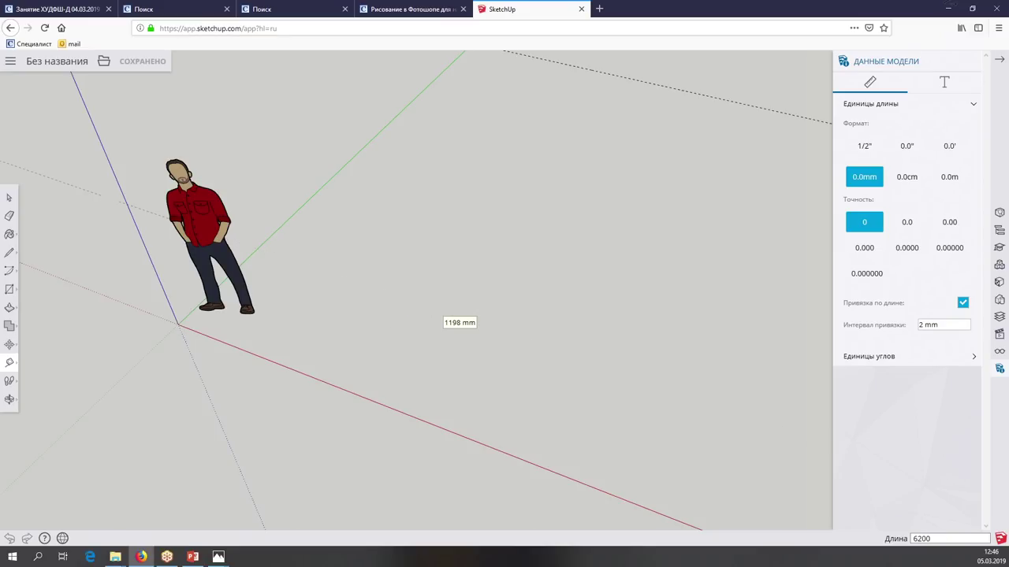
Place a second guide 3200 mm from the green axis
middle_drag(307, 300, 347, 229)
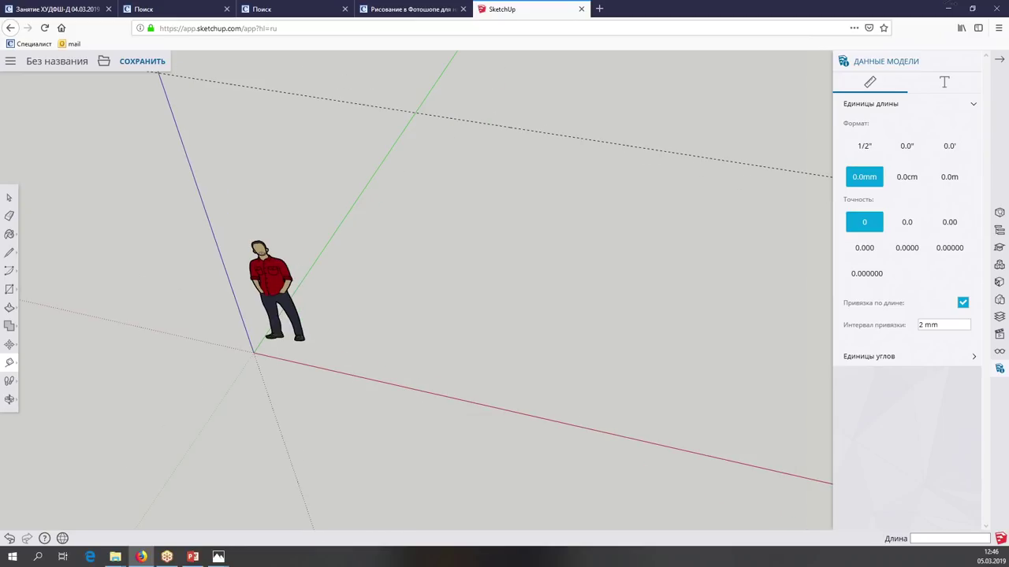
click(339, 227)
mouse_move(218, 557)
click(265, 513)
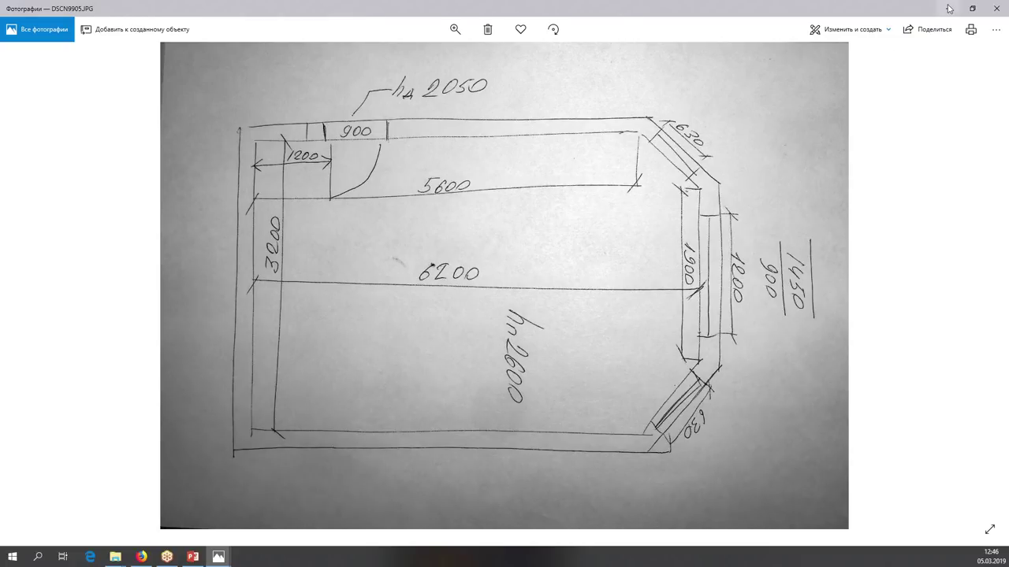
key(alt+Tab)
text(32)
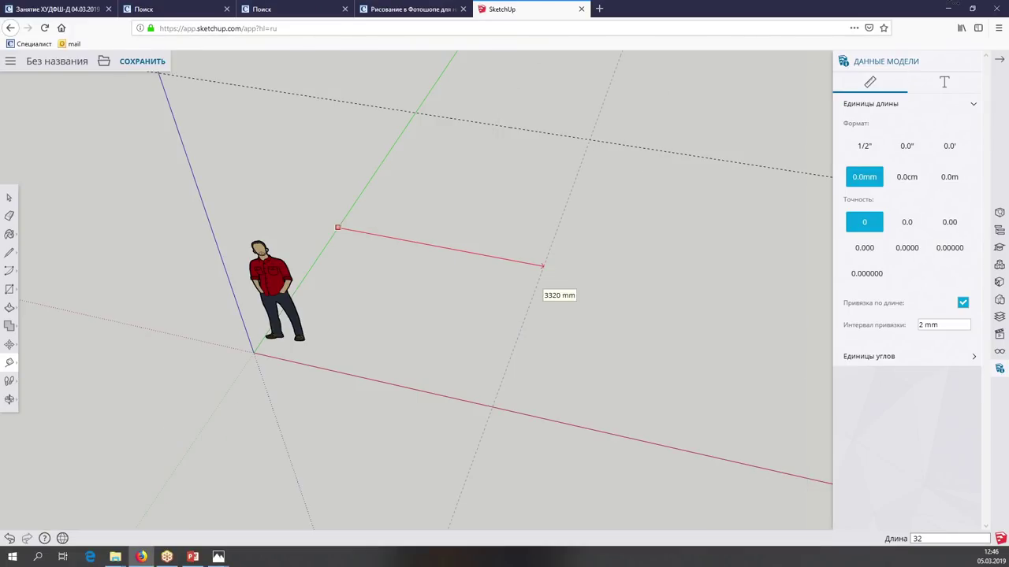
key(Return)
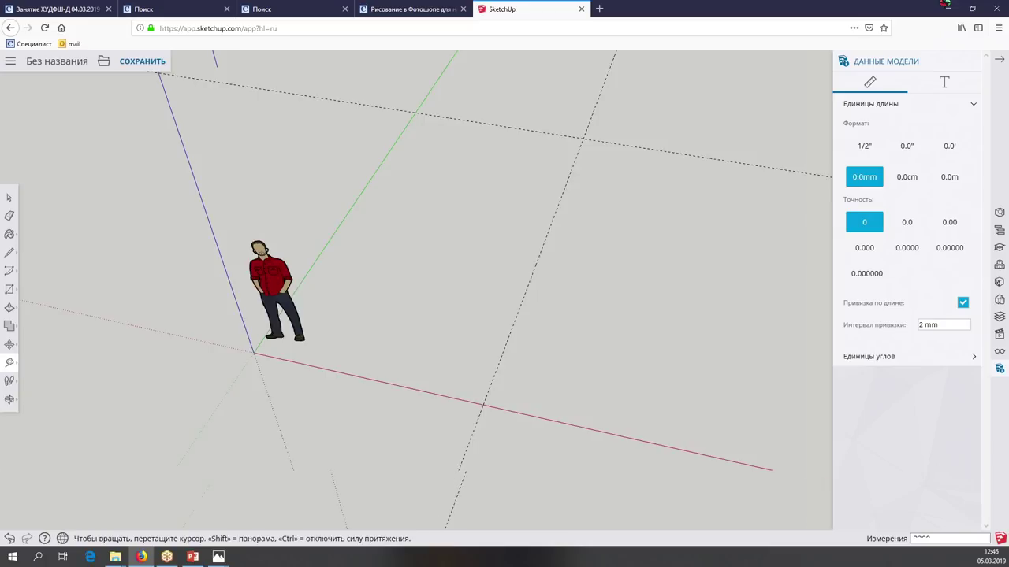
Add another guide at 3200 mm, reframe the guide grid, and recheck the floor plan
middle_drag(542, 266, 599, 236)
click(561, 428)
click(485, 272)
click(477, 329)
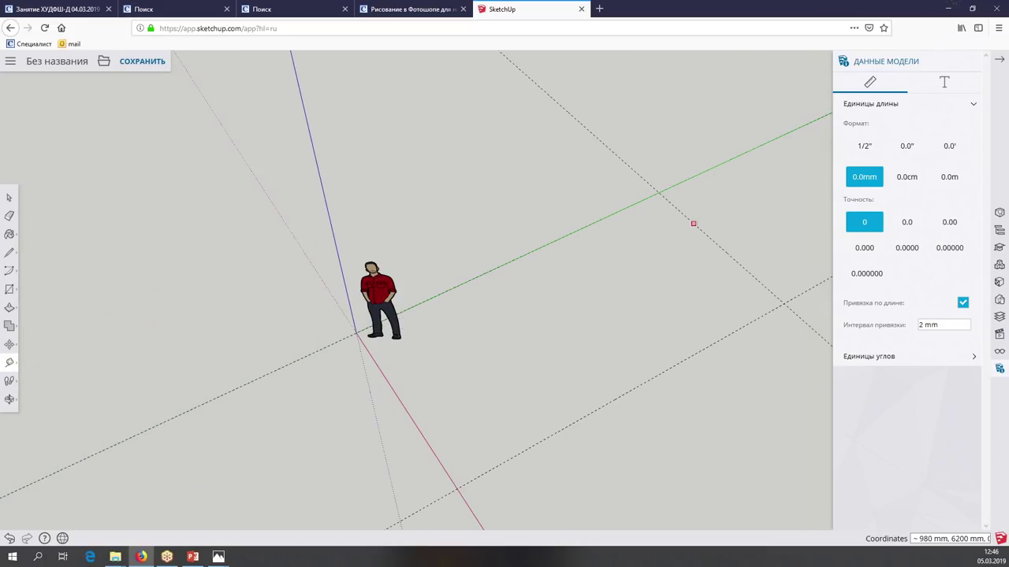
middle_drag(401, 403, 690, 130)
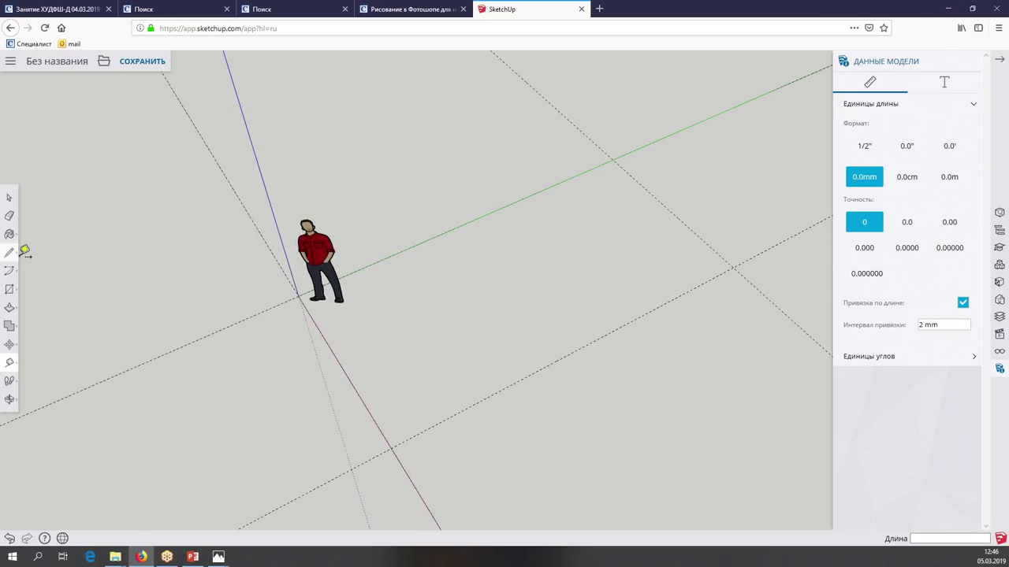
middle_drag(24, 252, 23, 252)
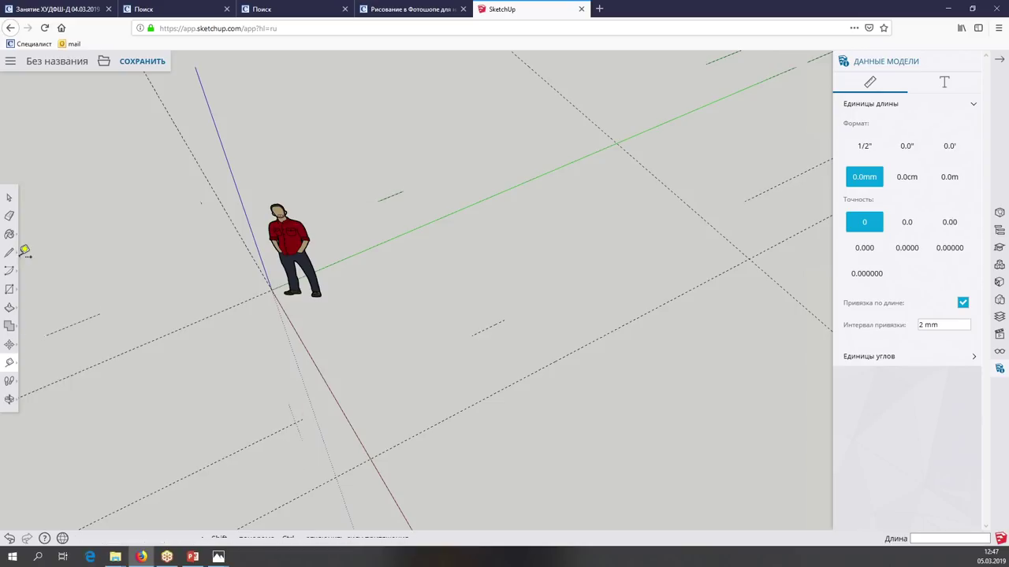
middle_drag(499, 297, 235, 557)
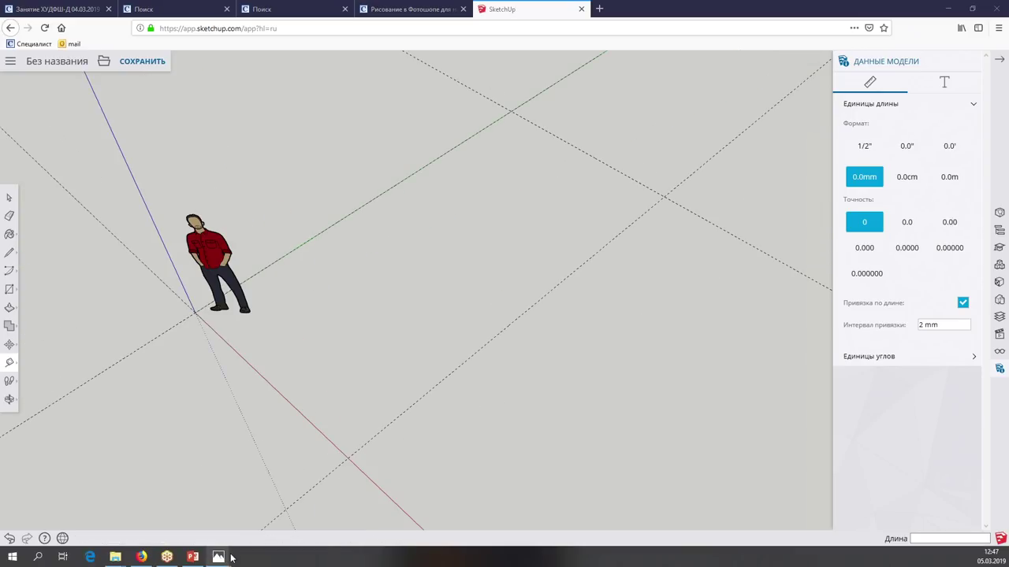
mouse_move(219, 557)
click(260, 533)
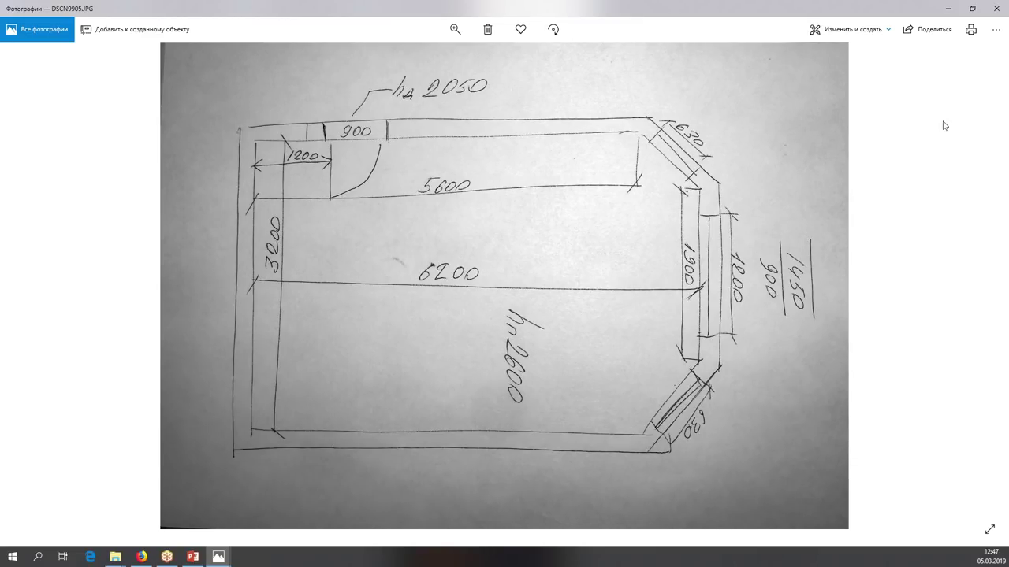
click(948, 8)
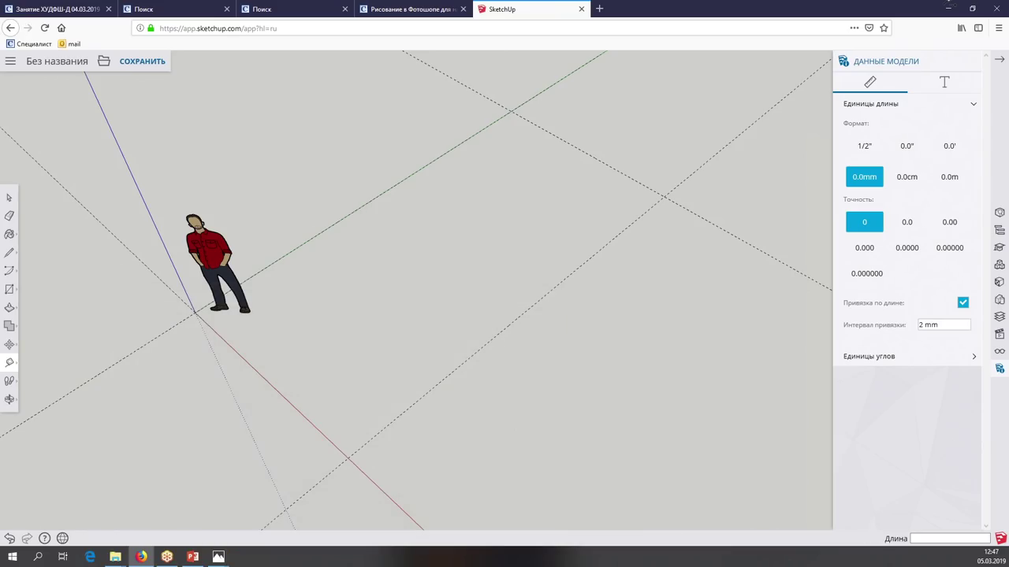
Draw a first floor edge from the origin along the red axis and check the plan photo
click(9, 252)
click(194, 312)
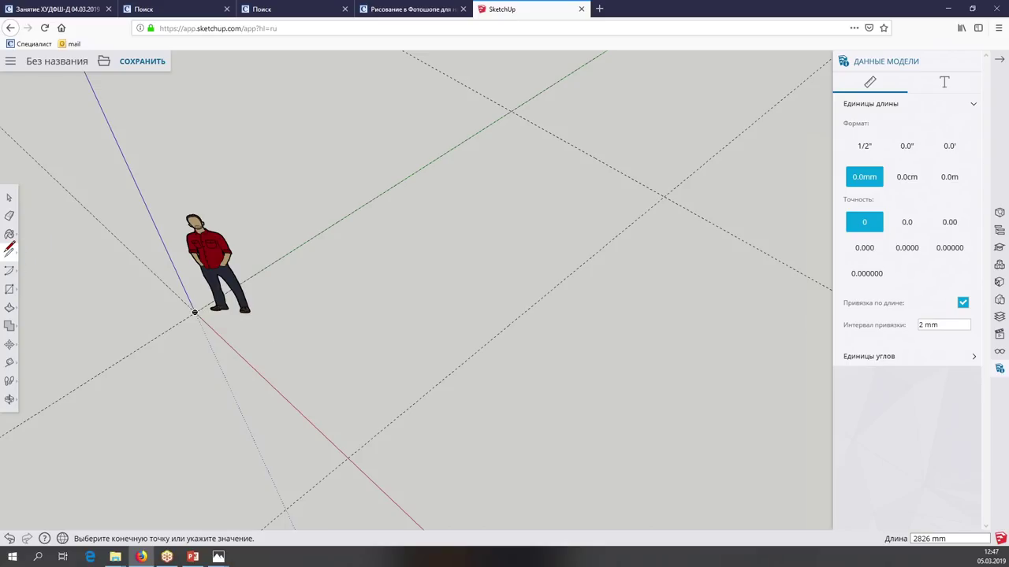
click(346, 457)
click(16, 201)
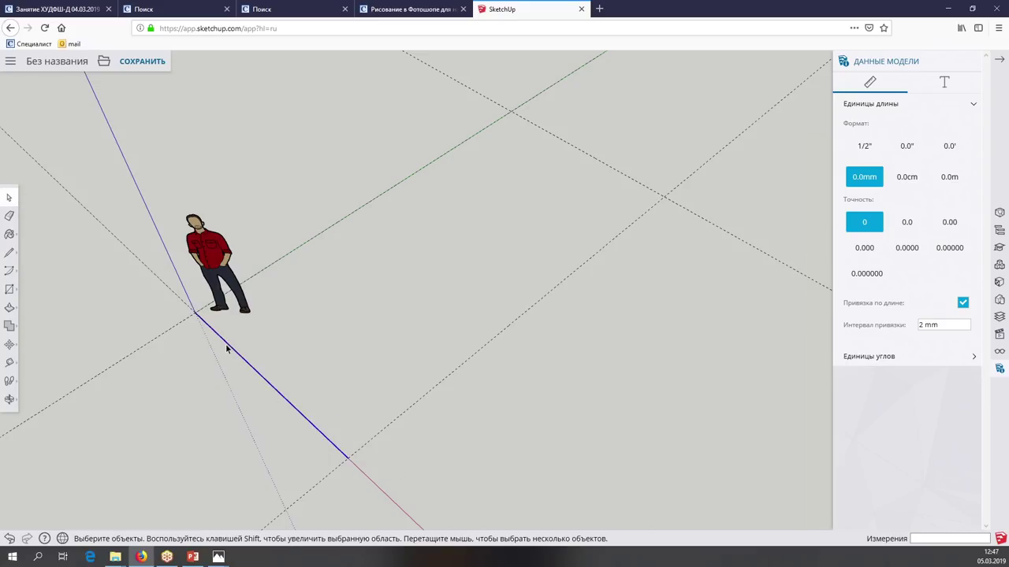
click(9, 363)
click(289, 252)
key(Escape)
mouse_move(139, 333)
middle_down()
mouse_move(133, 339)
mouse_move(139, 331)
middle_up()
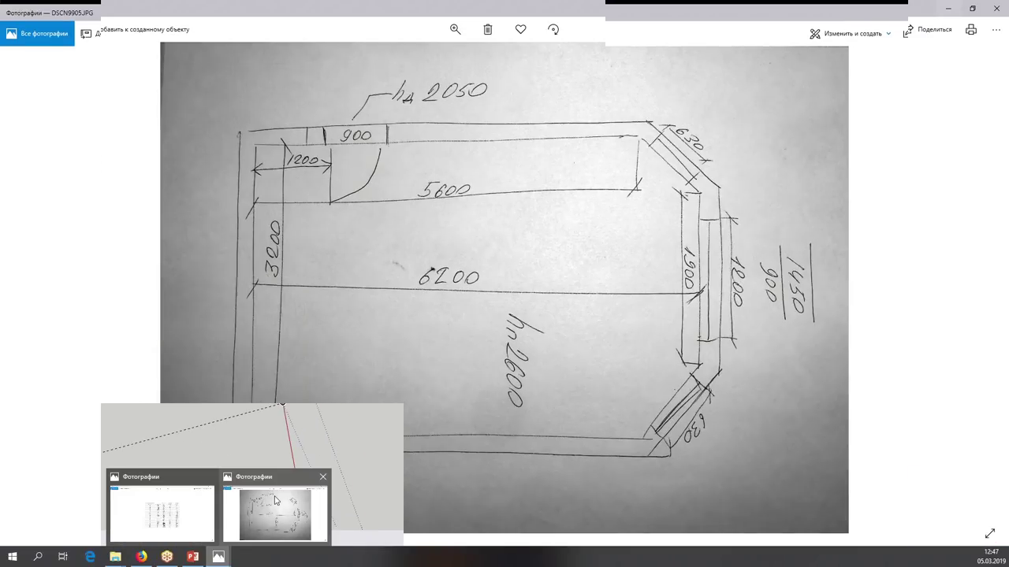
click(281, 512)
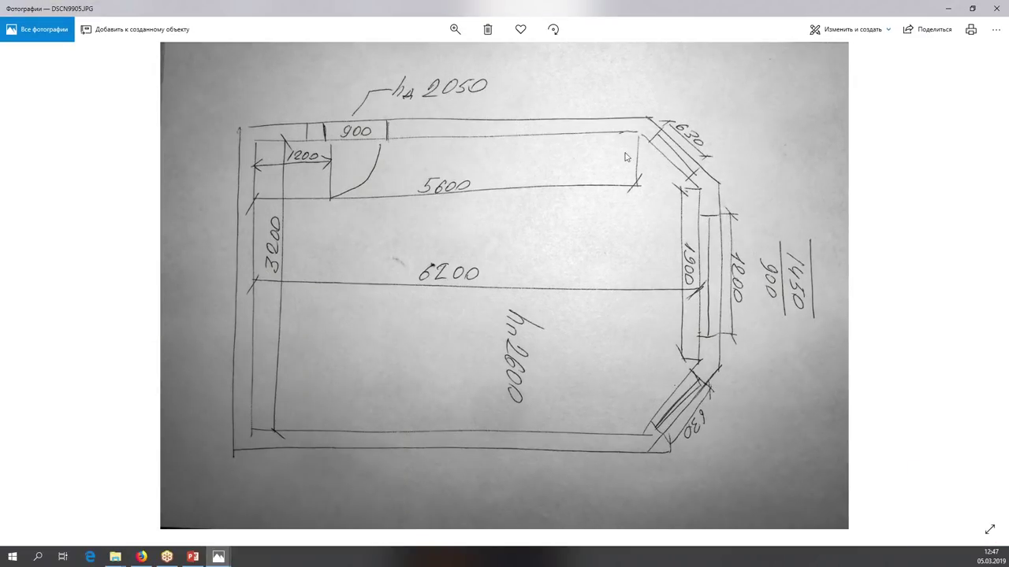
click(945, 8)
Draw an edge from the origin with a typed length of 50, then recheck the plan
click(271, 344)
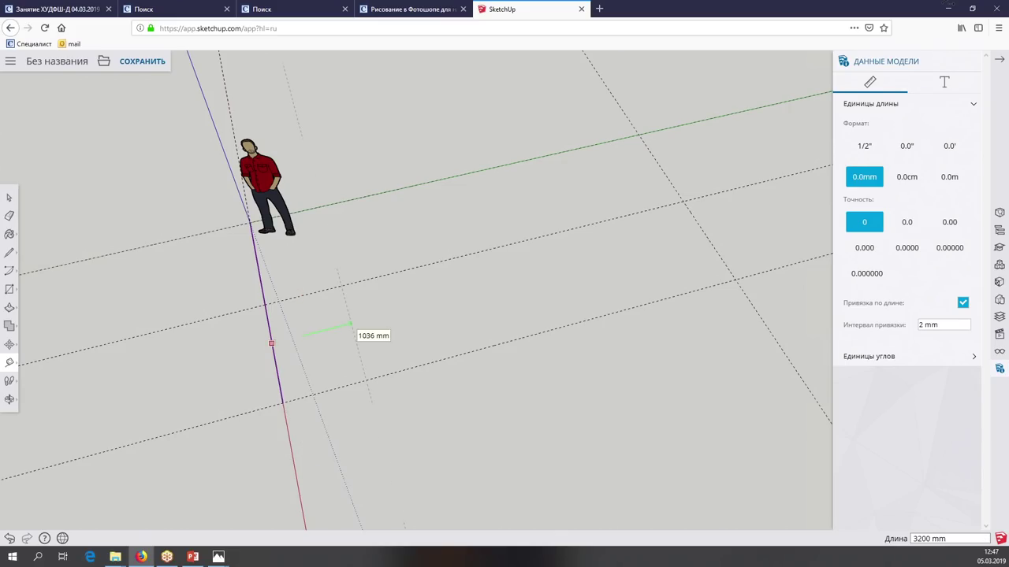
text(50)
key(Return)
middle_drag(351, 323, 338, 299)
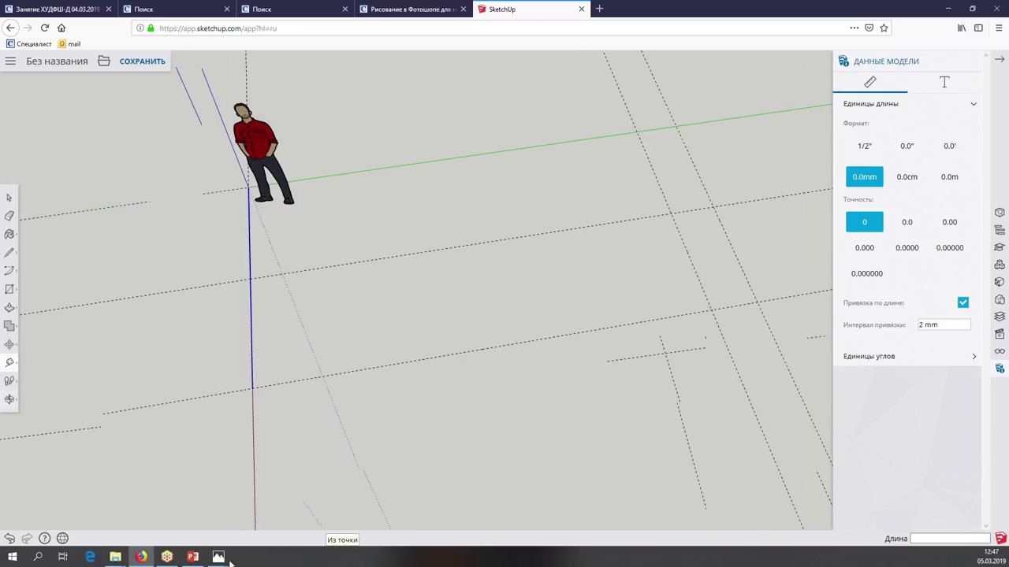
middle_drag(339, 529, 236, 544)
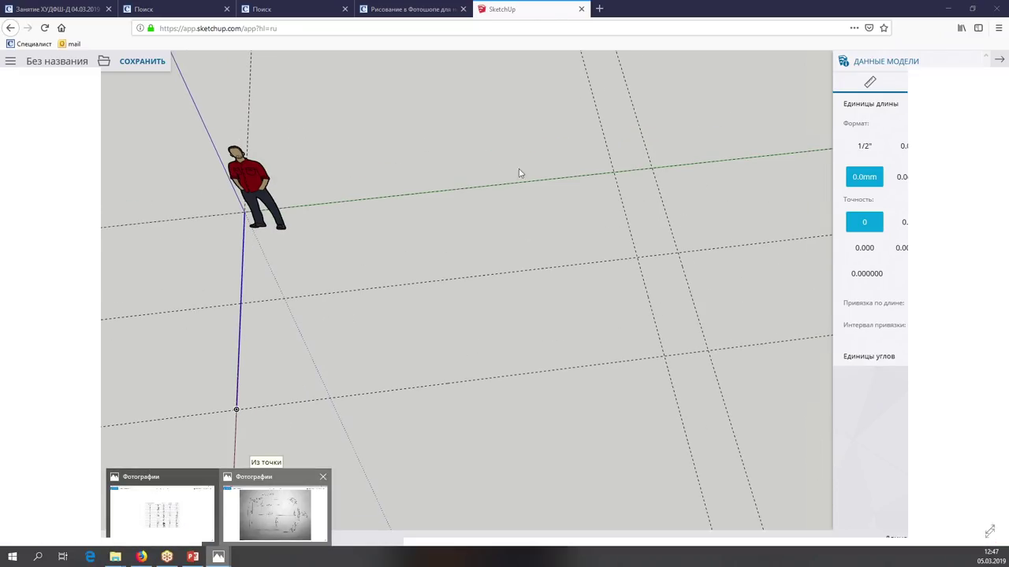
click(269, 517)
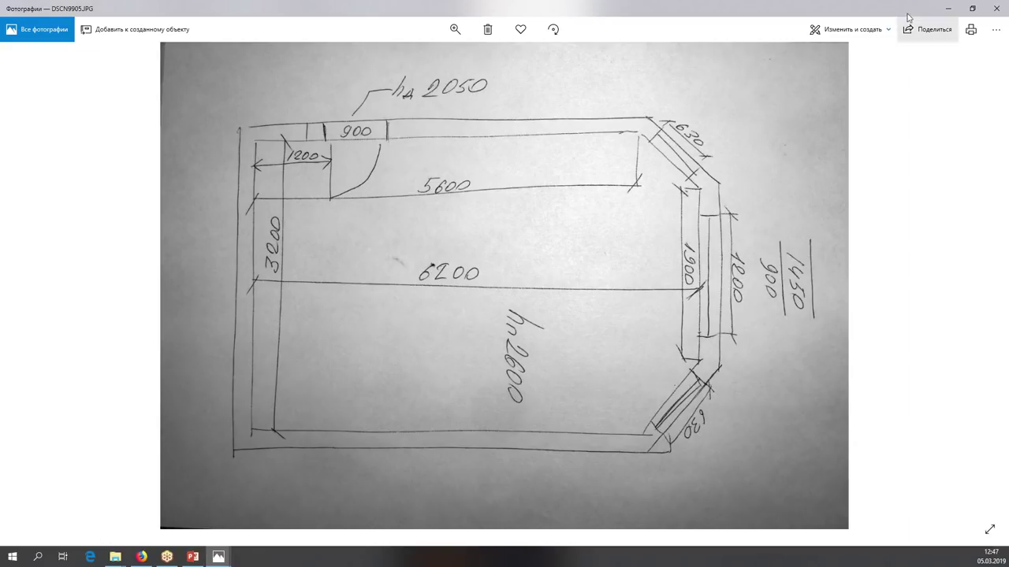
click(948, 8)
Draw an edge from the origin along the green axis and compare it with the plan
click(9, 253)
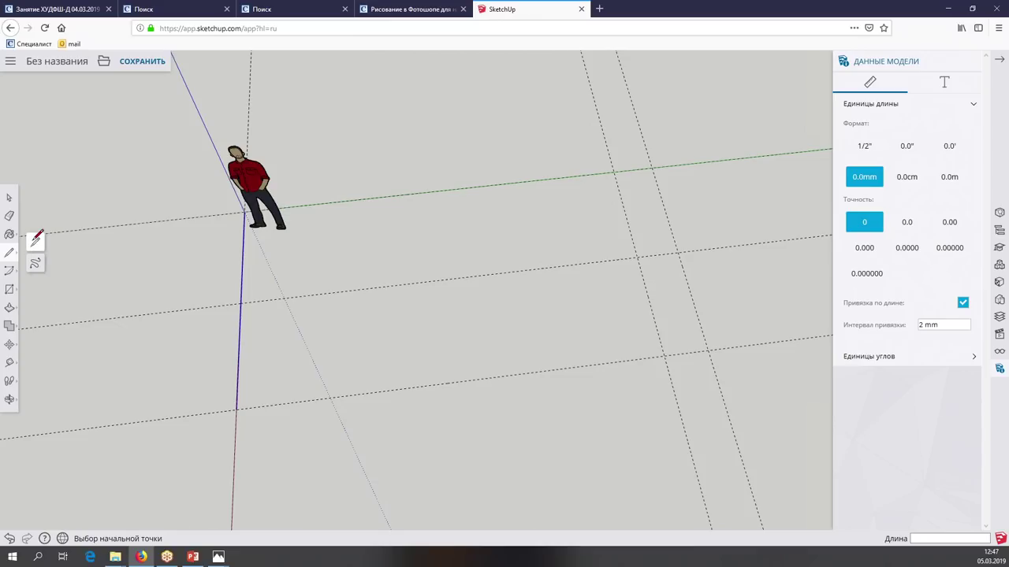
click(245, 211)
click(614, 172)
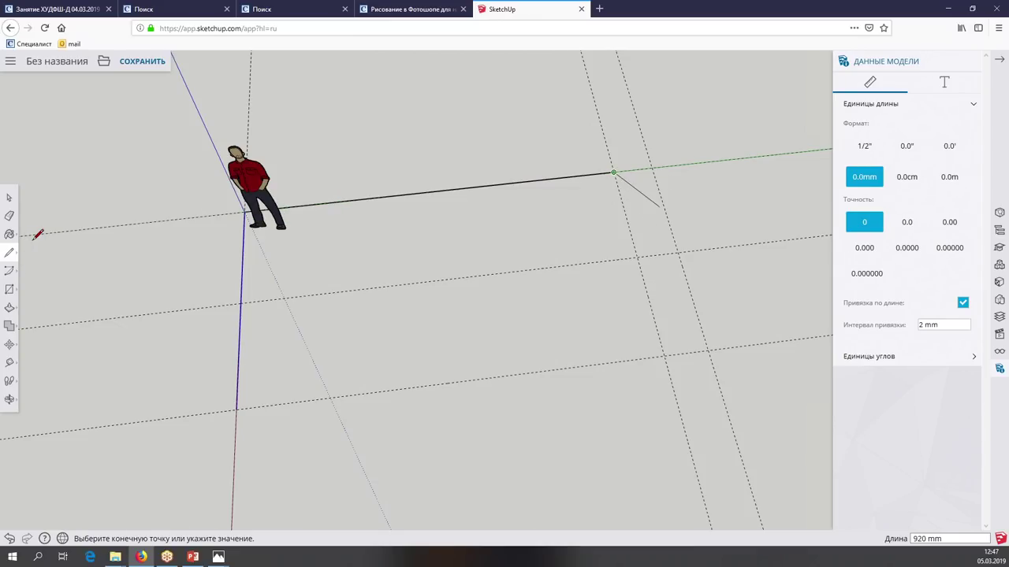
key(Escape)
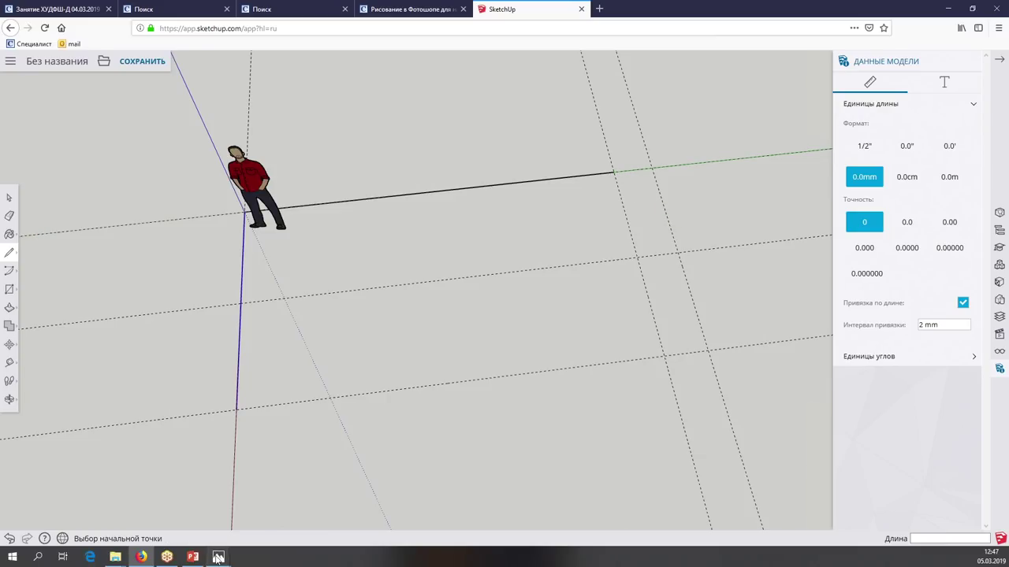
mouse_move(218, 557)
click(274, 524)
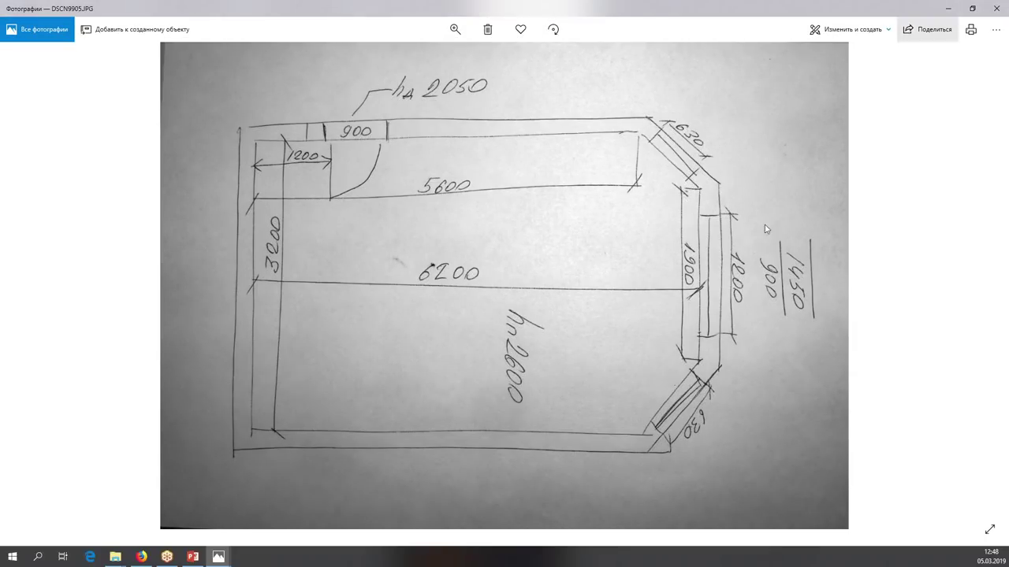
click(950, 11)
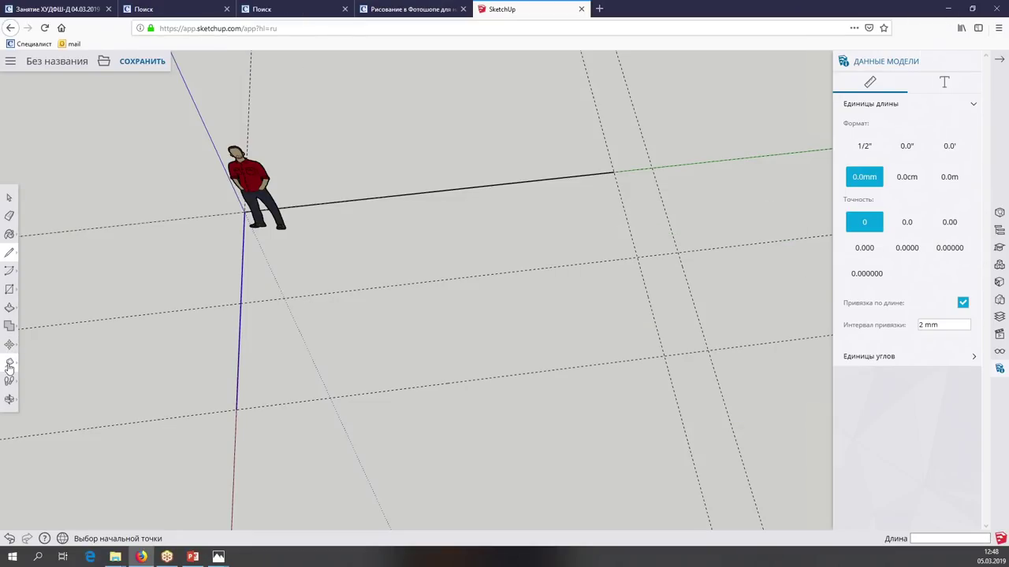
Add two guides offset from the green edge's end, marking the 950 mm angled-corner position
click(9, 365)
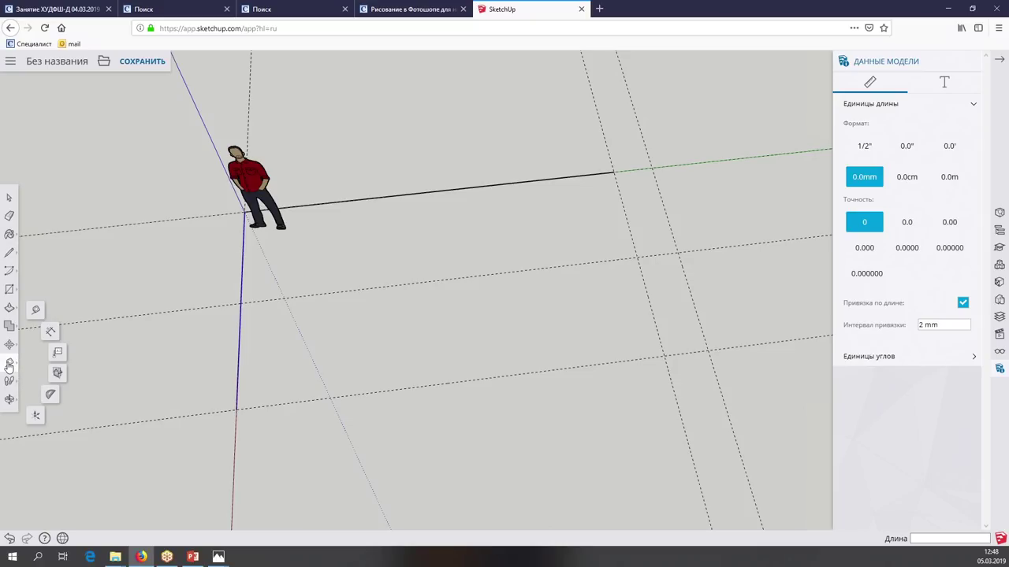
click(609, 260)
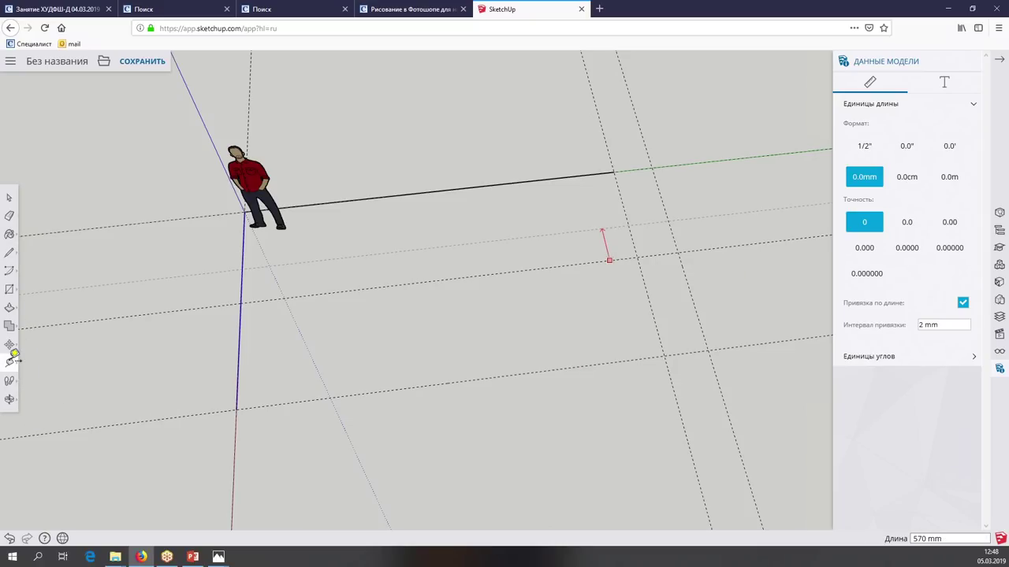
text(950)
key(Return)
click(609, 260)
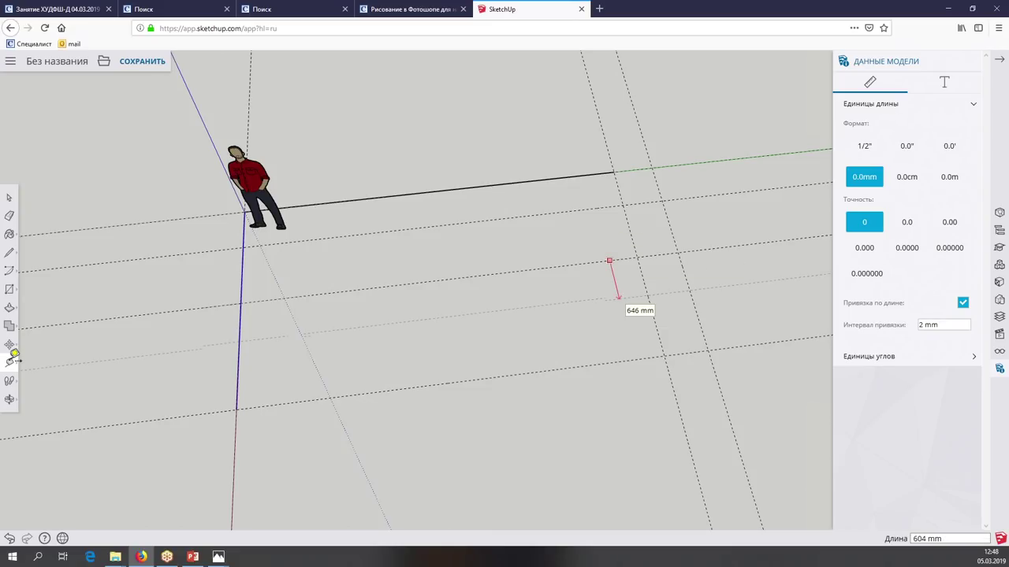
text(950)
key(Return)
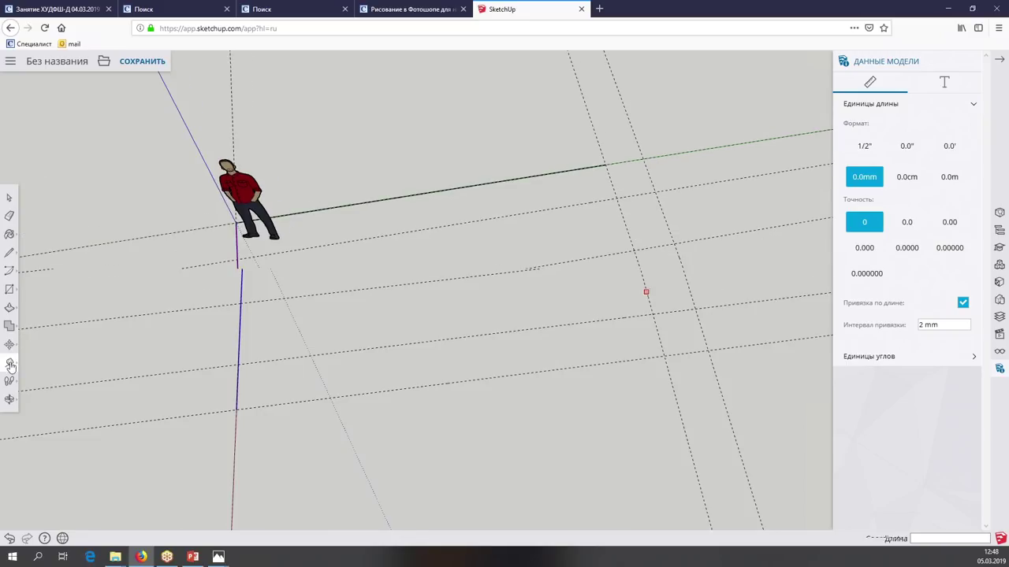
click(9, 252)
click(605, 165)
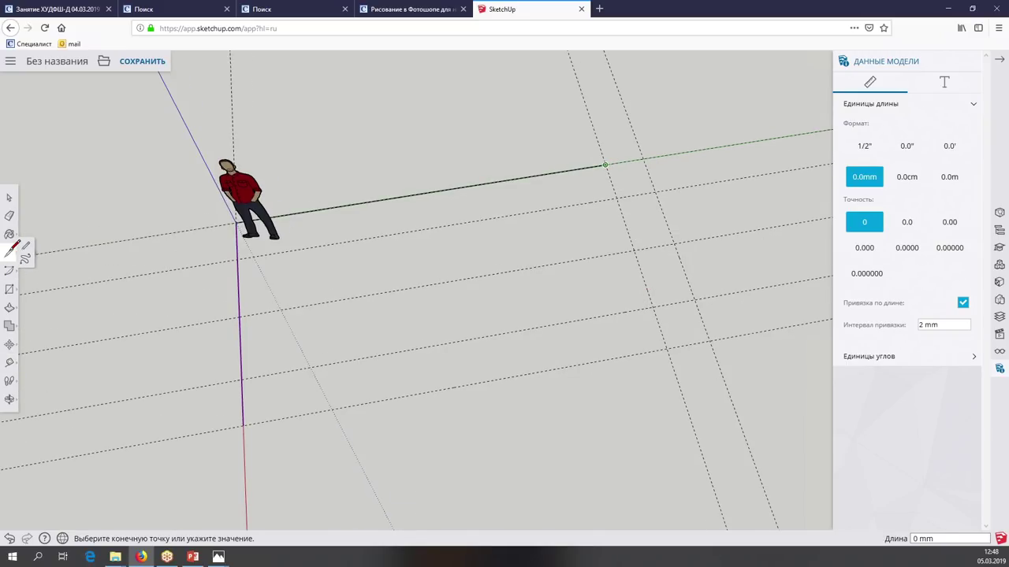
Draw the two angled corner edges and the end edge, closing the outline at the origin into a floor face
click(654, 192)
click(693, 297)
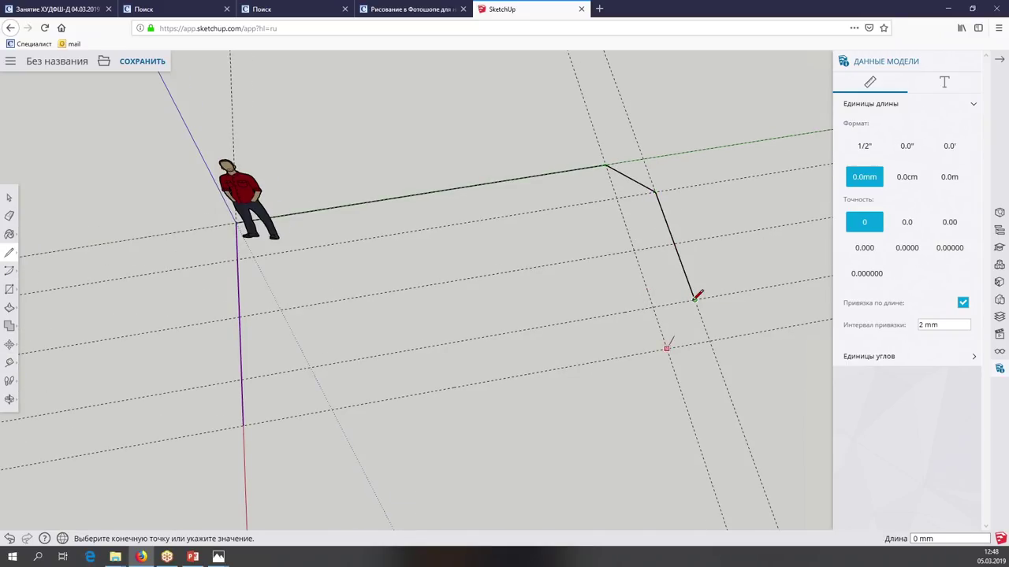
click(666, 347)
click(246, 422)
middle_drag(254, 416, 245, 423)
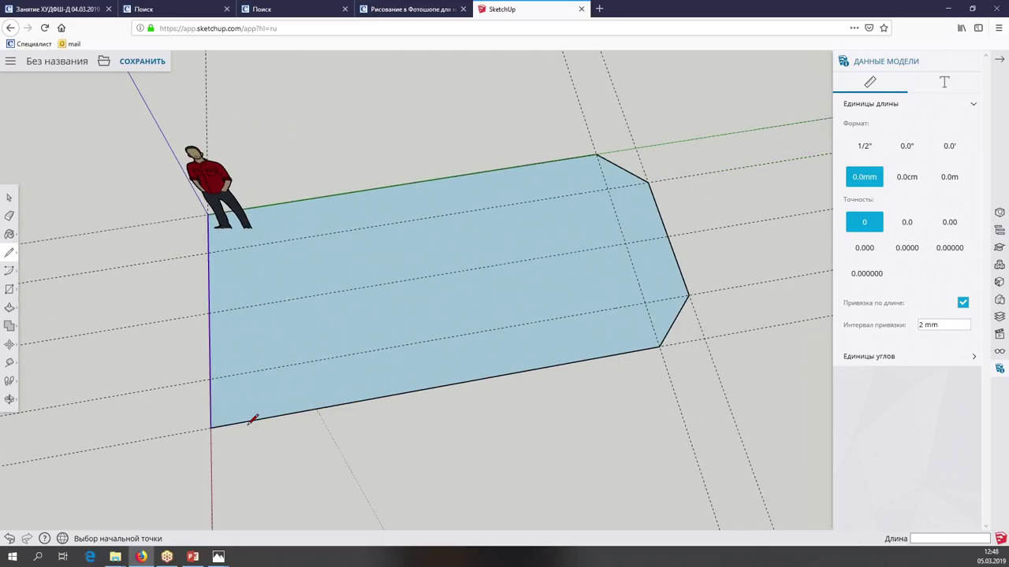
click(275, 514)
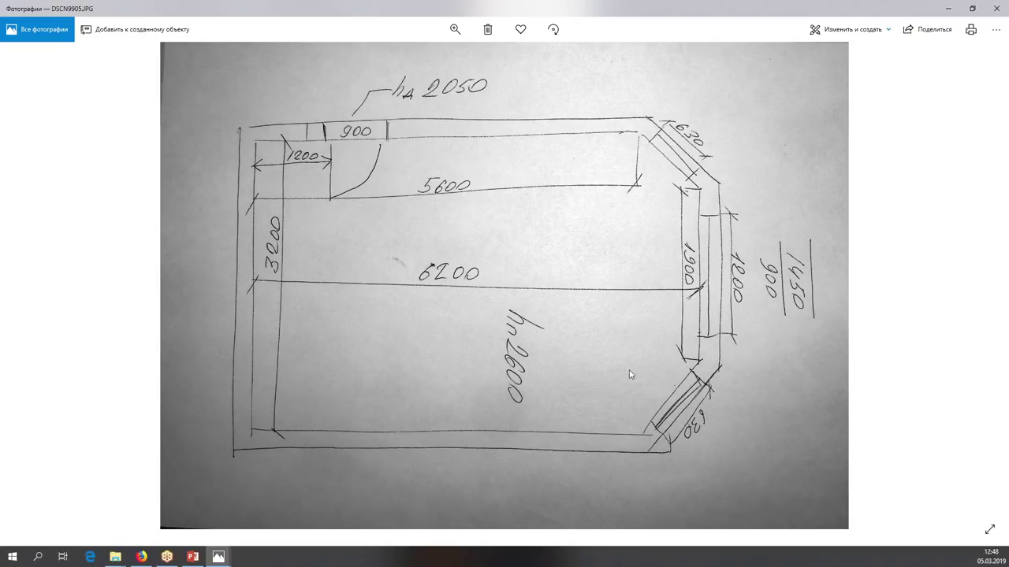
Place guides 150 mm in from the floor's two long edges
click(948, 8)
click(10, 361)
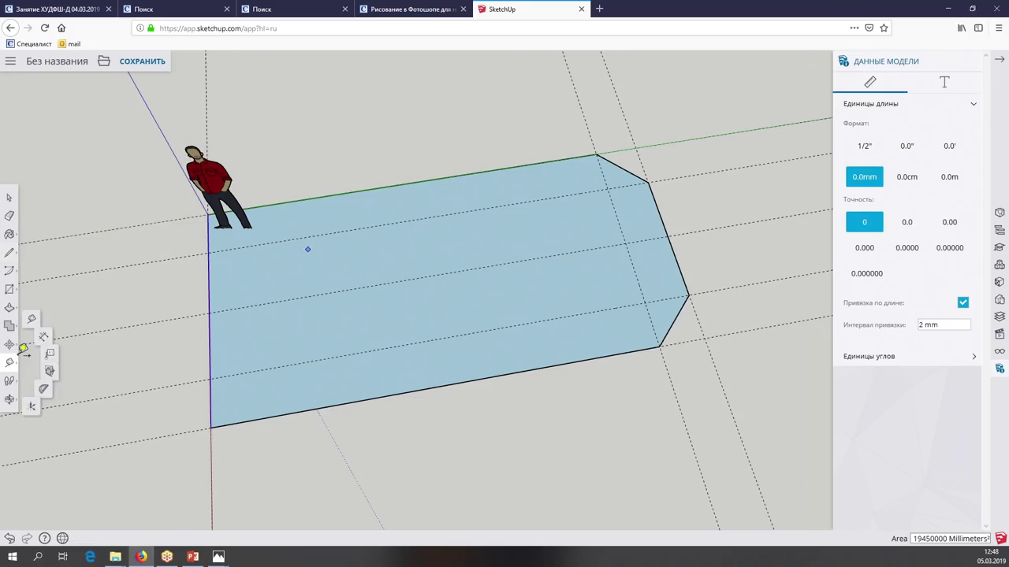
click(327, 196)
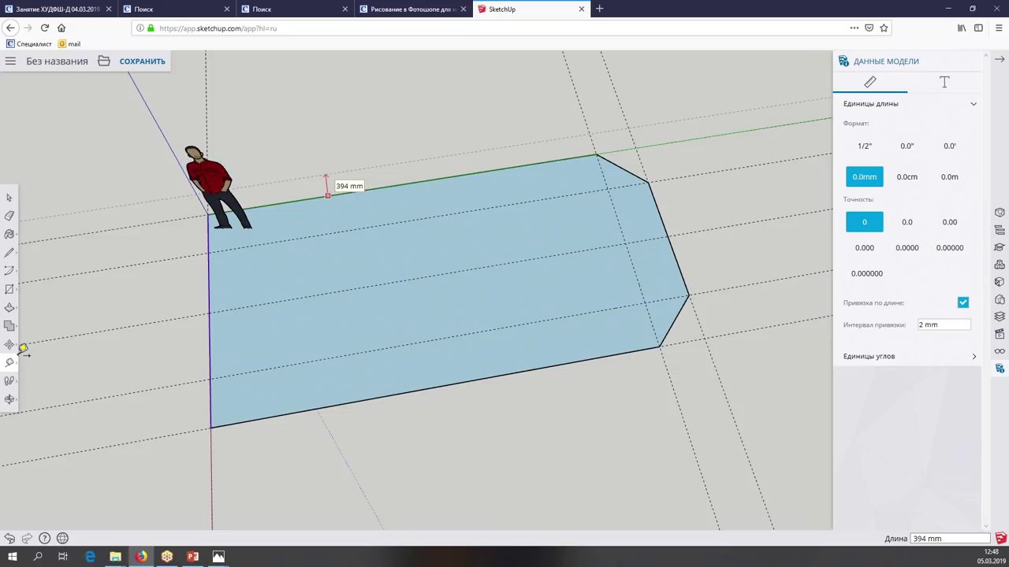
text(1)
text(0)
key(Return)
click(208, 241)
text(1)
key(Return)
Add 1900 mm and 300 mm offset guides at the floor's angled end
click(368, 399)
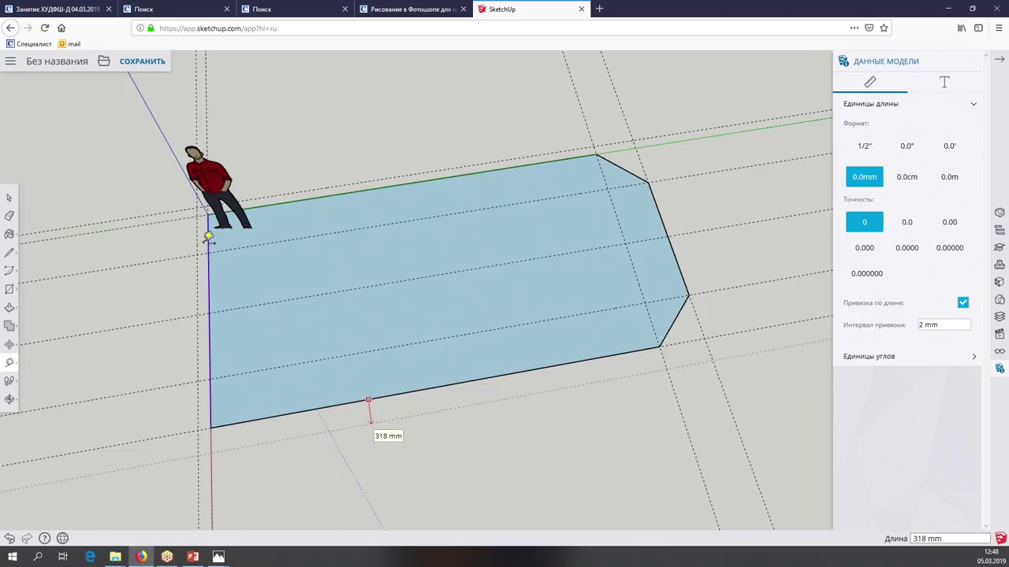
key(o)
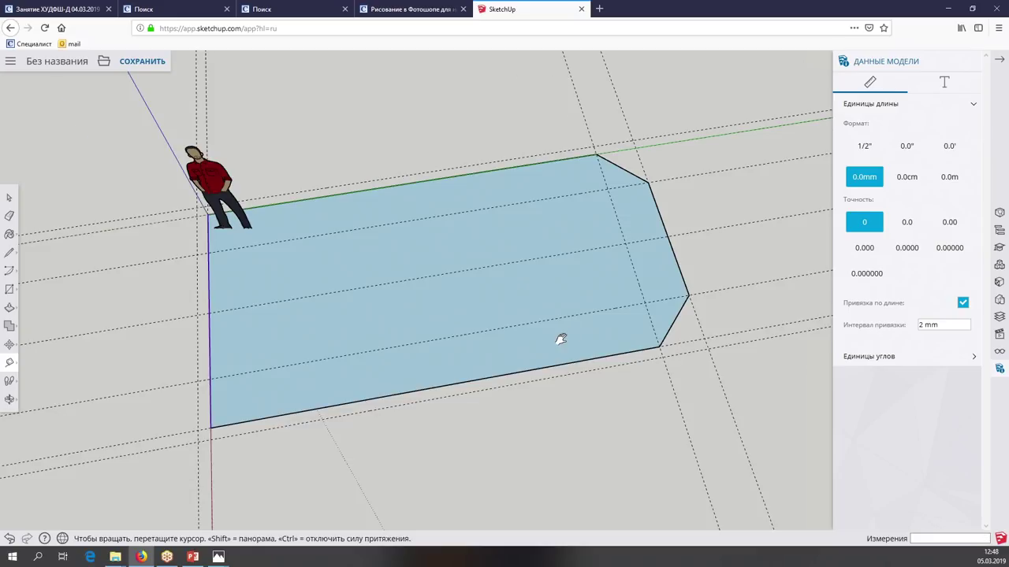
middle_drag(561, 339, 567, 334)
scroll(568, 334, up, 2)
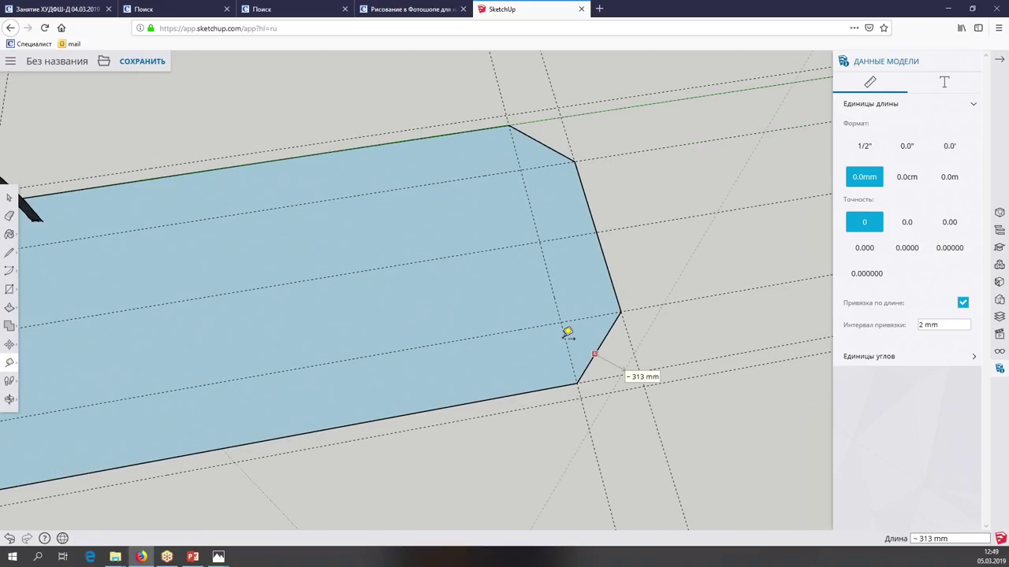
text(1900)
key(Return)
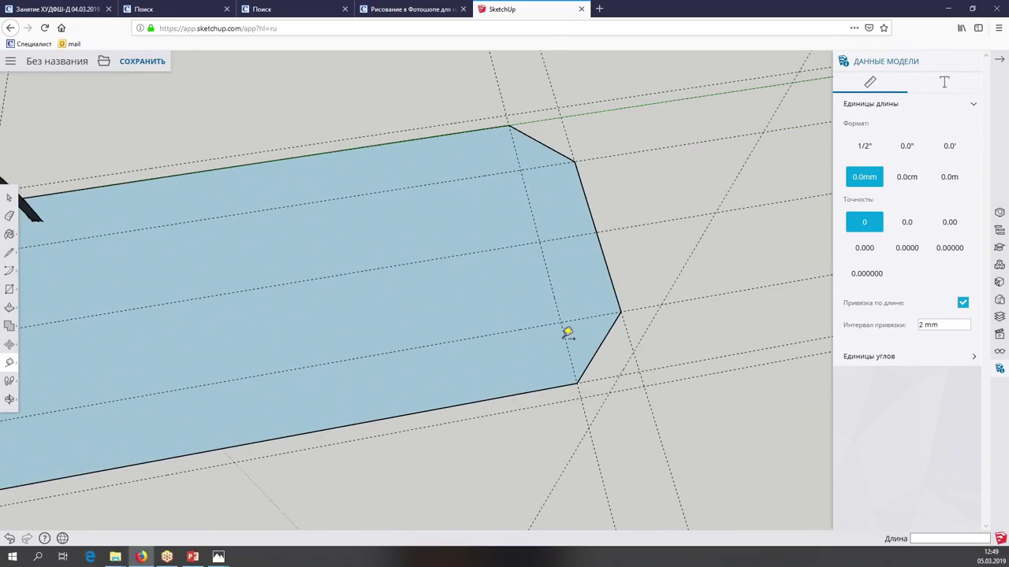
text(300)
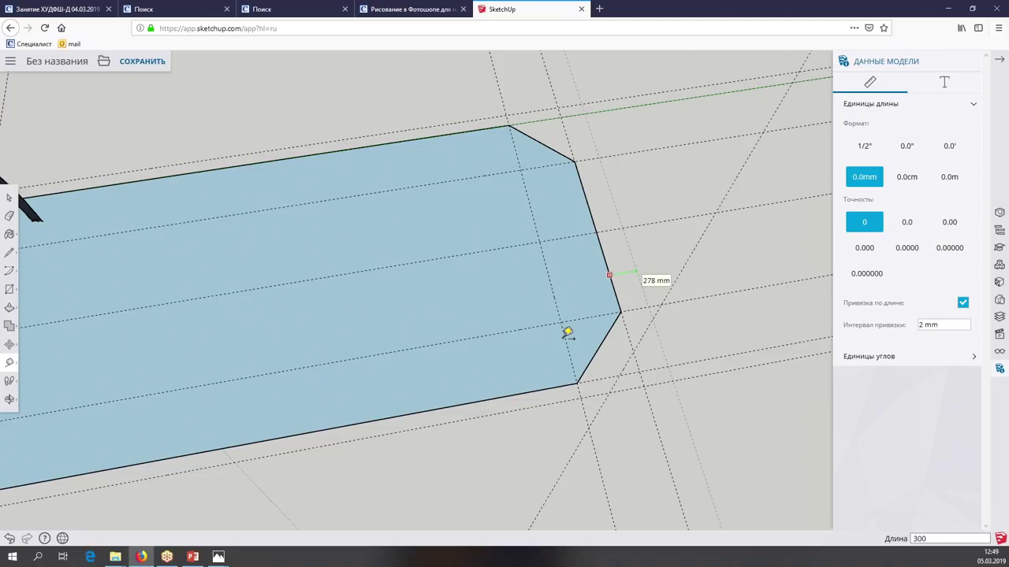
key(Return)
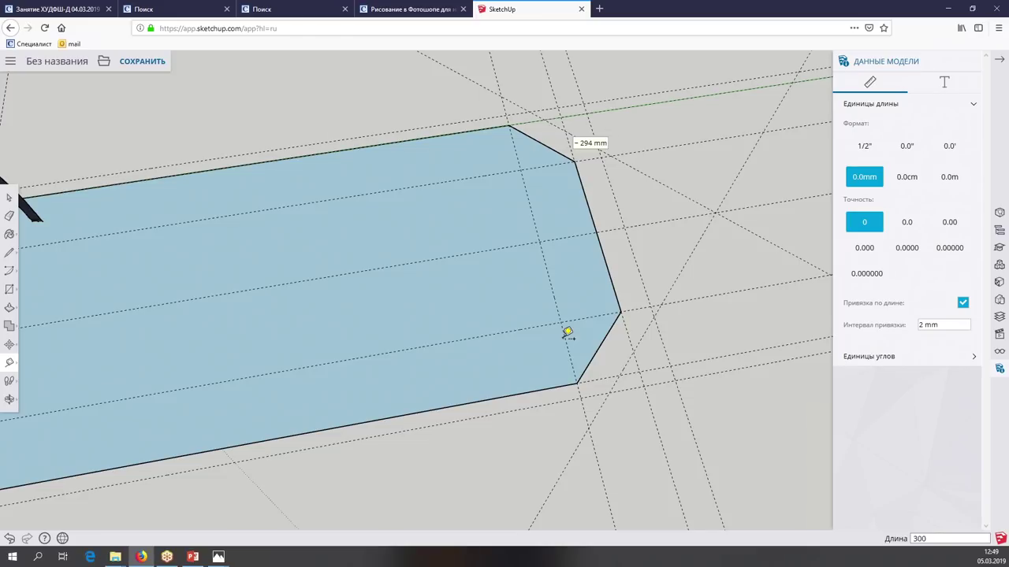
scroll(568, 332, down, 3)
middle_drag(569, 332, 636, 213)
click(9, 252)
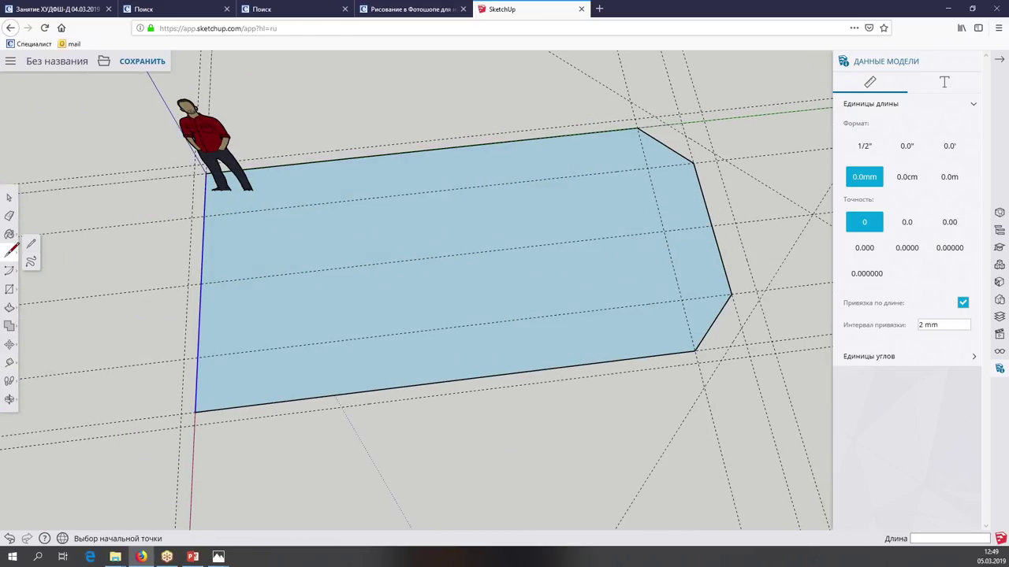
Trace the outline's corners along the offset guides, including the angled end, back to the start point
middle_drag(184, 128, 166, 213)
click(166, 213)
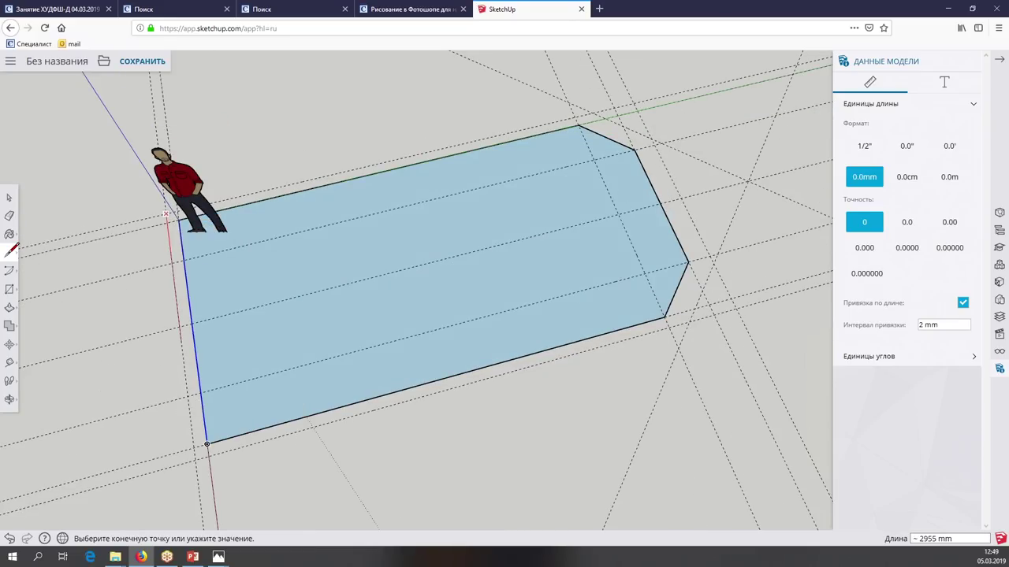
click(195, 459)
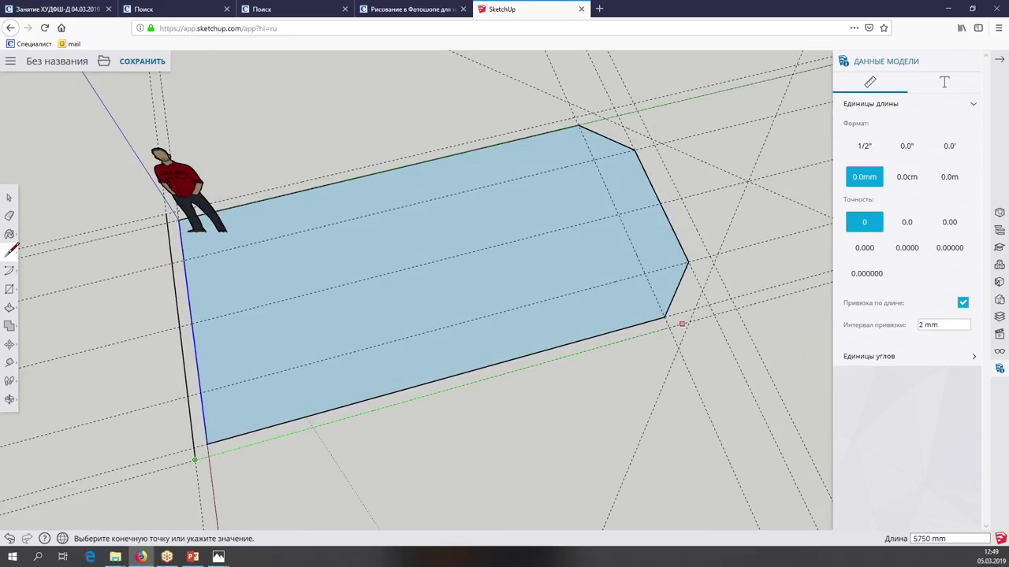
click(683, 323)
click(713, 264)
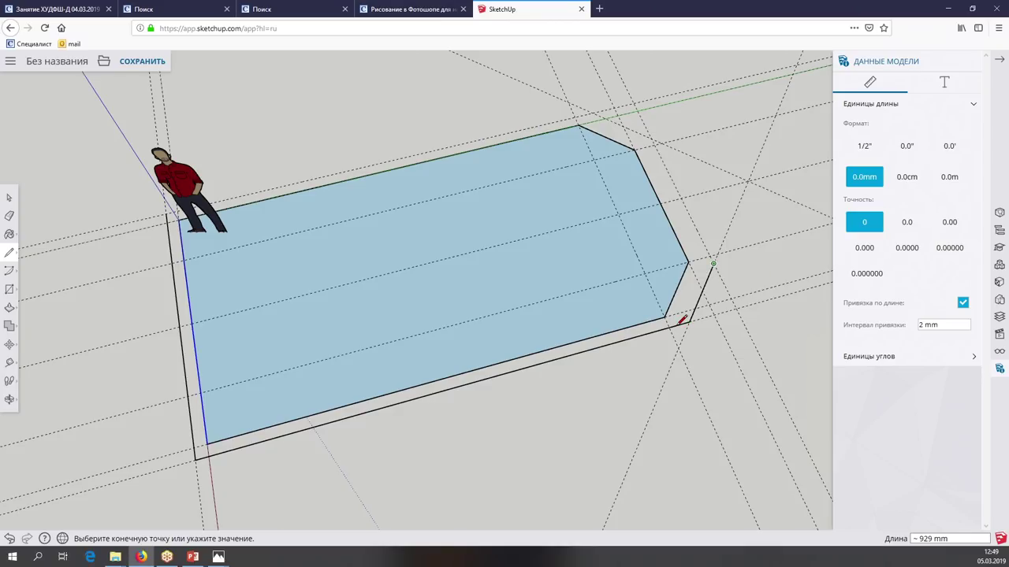
click(652, 138)
click(591, 114)
click(166, 215)
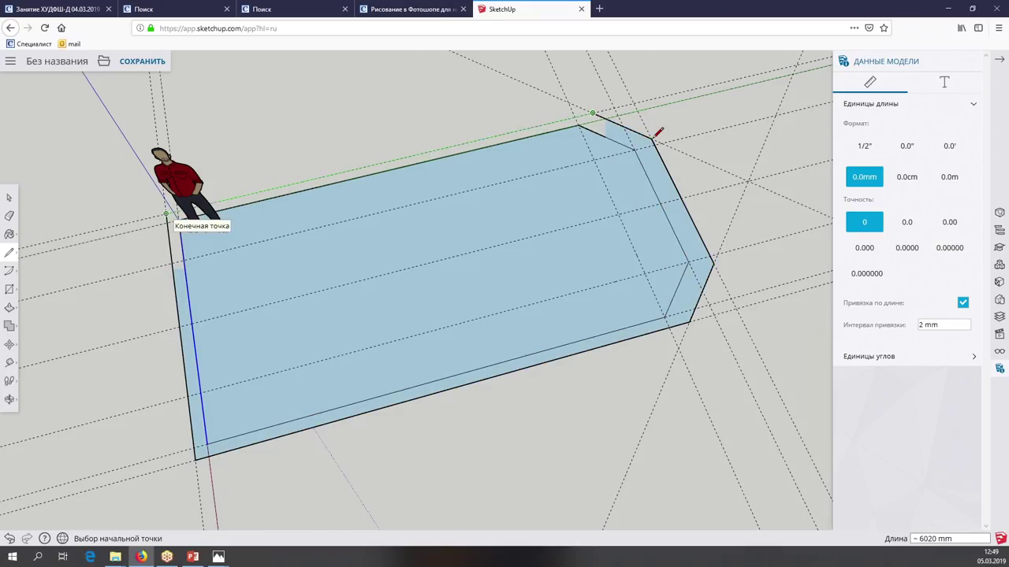
Switch to Select and orbit and zoom to inspect the new face and border strip
middle_drag(659, 133, 472, 266)
scroll(473, 266, up, 3)
key(space)
scroll(382, 239, down, 2)
scroll(387, 247, down, 2)
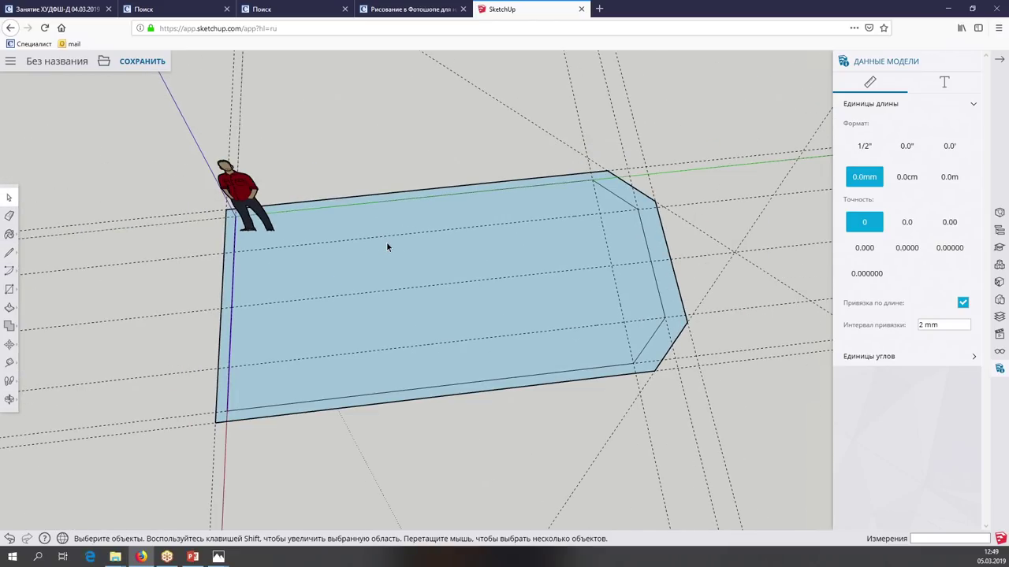
middle_drag(387, 248, 536, 289)
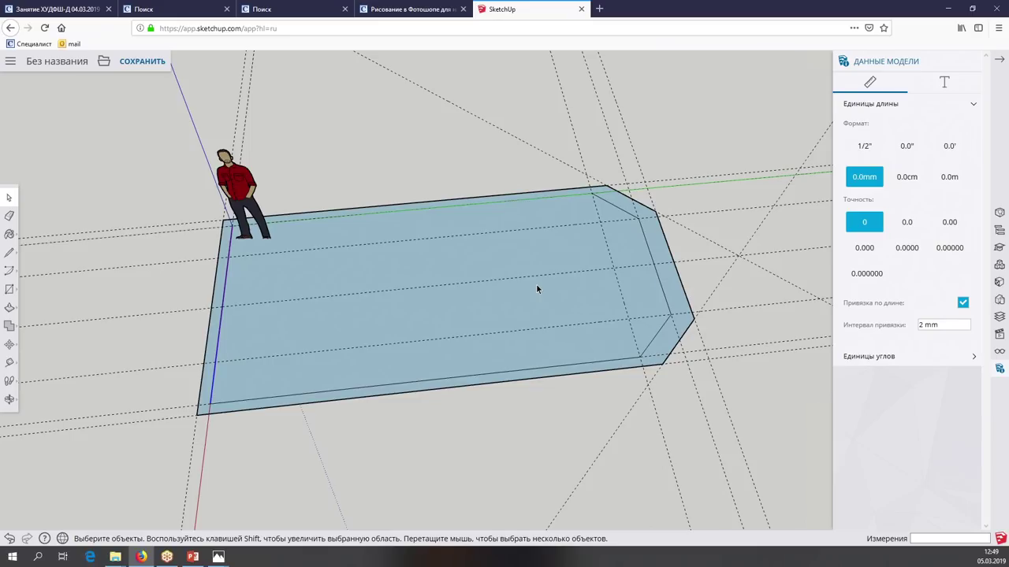
Reverse the floor faces so the white side faces up, then glance at the hand-drawn plan
double_click(536, 290)
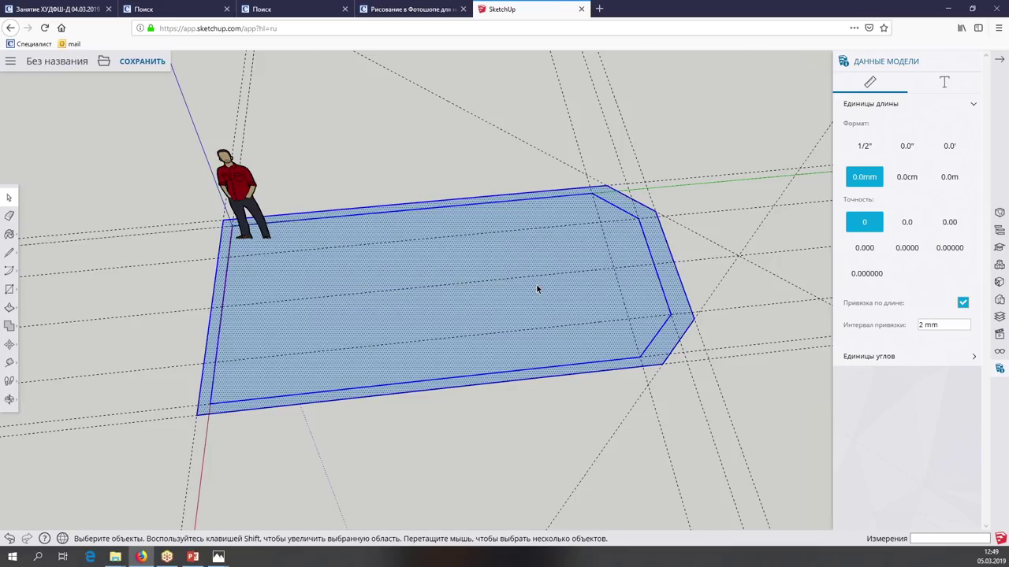
right_click(536, 289)
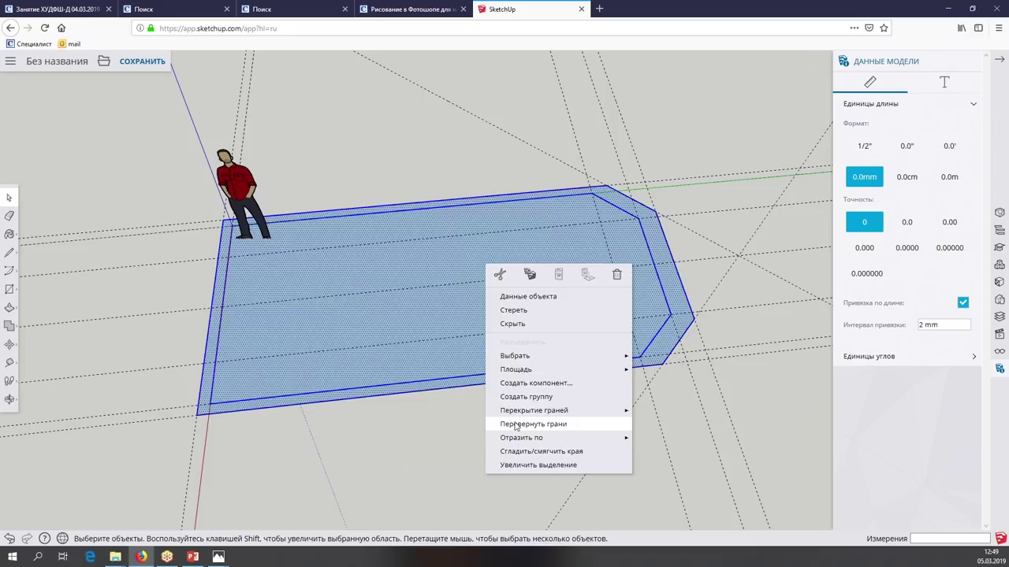
click(516, 425)
middle_drag(512, 420, 515, 426)
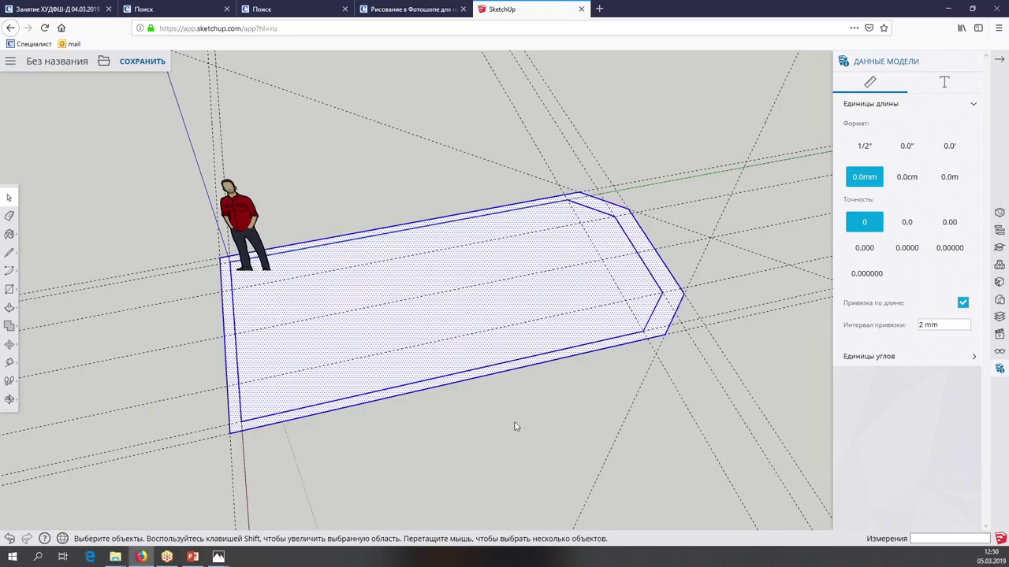
mouse_move(218, 557)
click(276, 504)
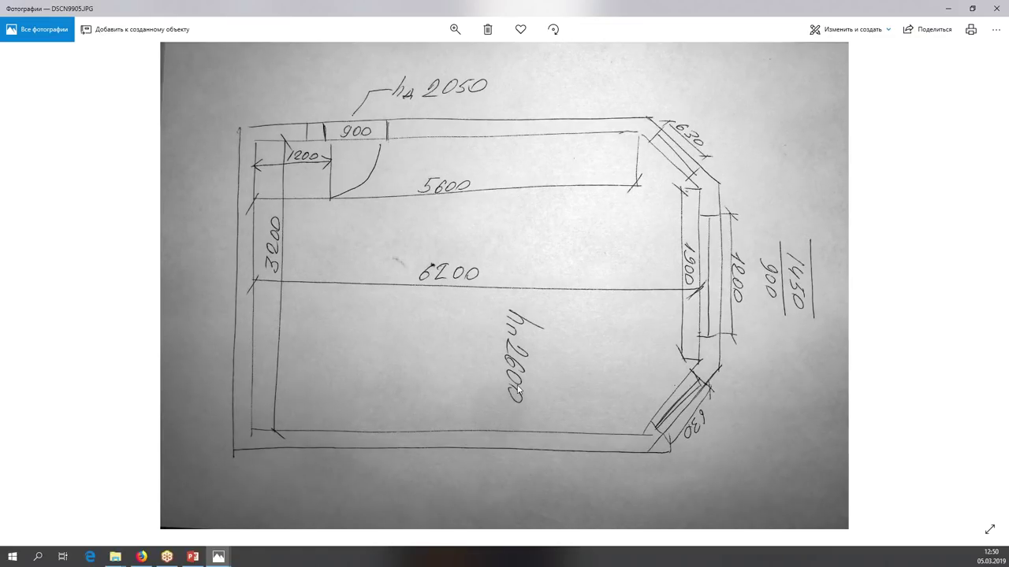
click(928, 9)
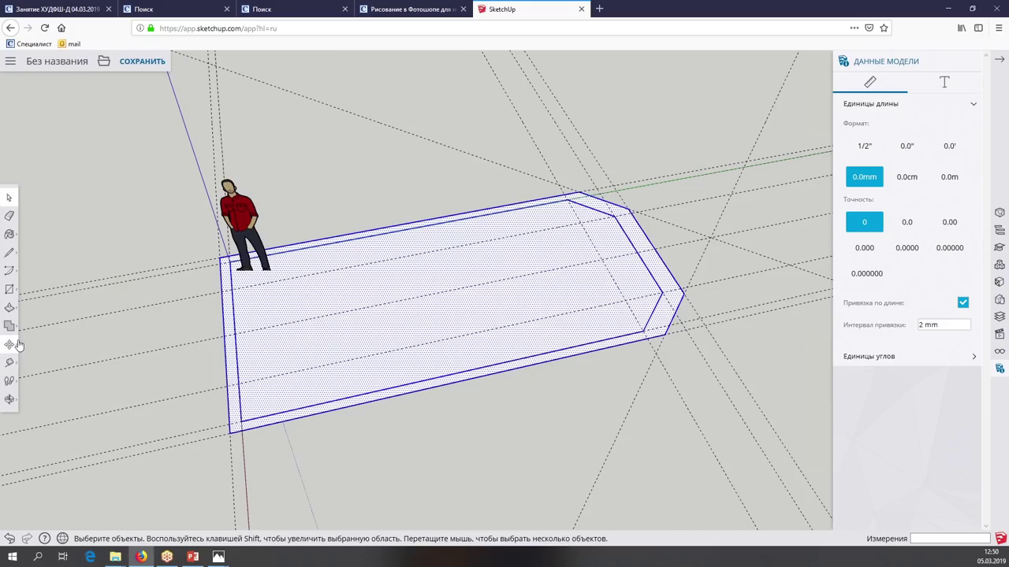
Push/Pull the border strip up into 2600 mm walls around the angled-corner floor
click(10, 307)
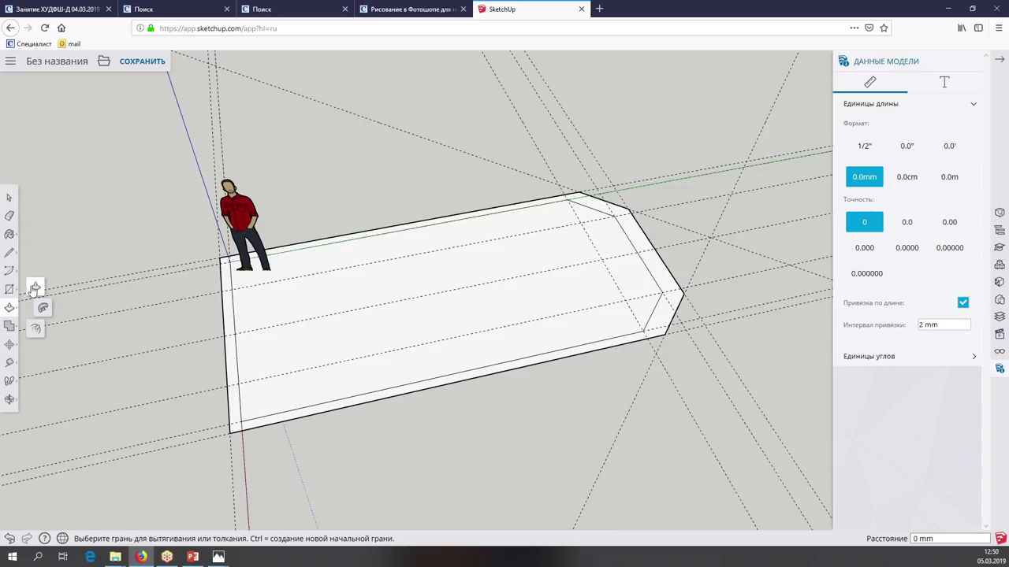
text(826)
key(Return)
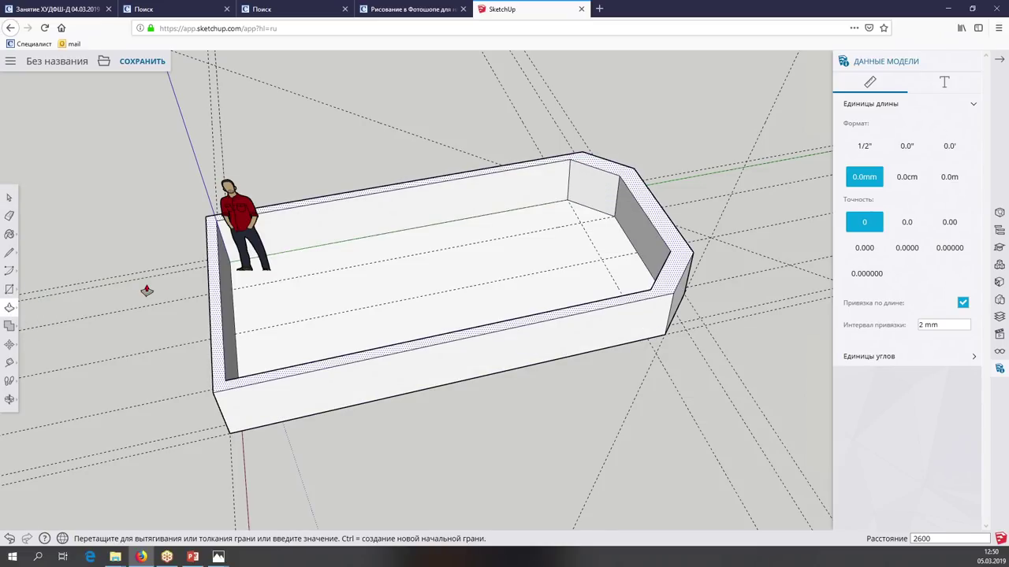
middle_drag(147, 290, 144, 283)
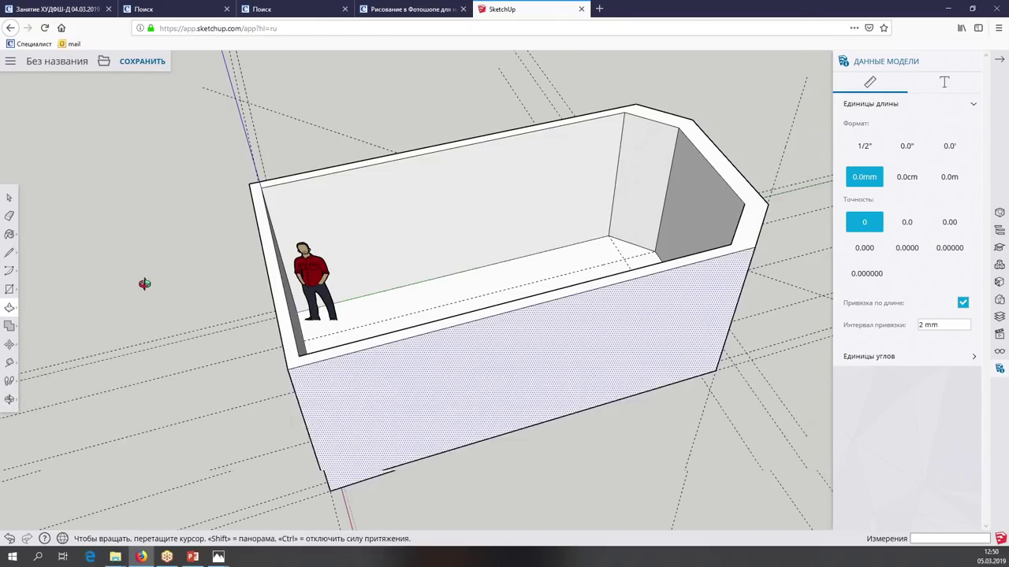
middle_drag(144, 283, 146, 291)
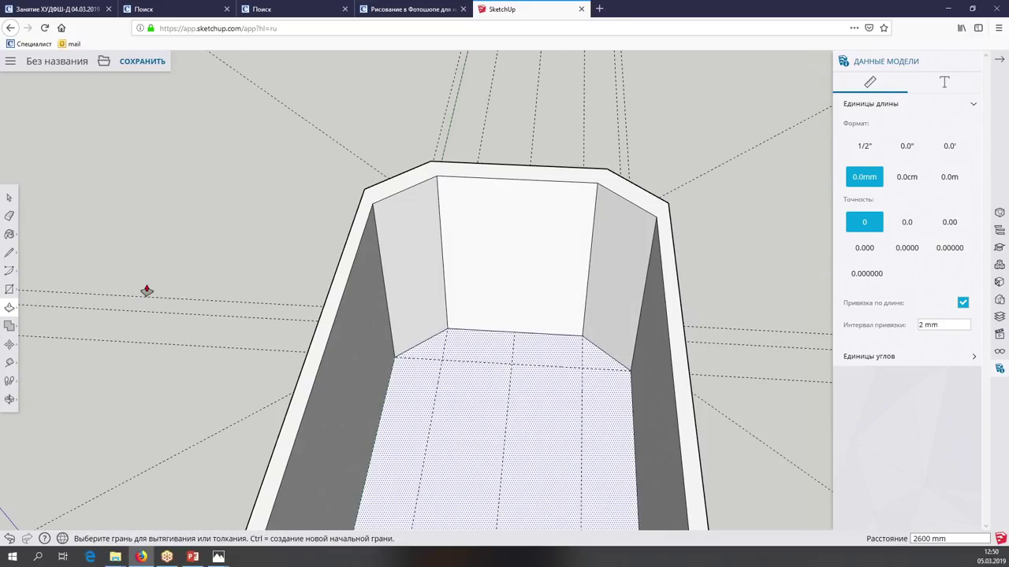
mouse_move(218, 557)
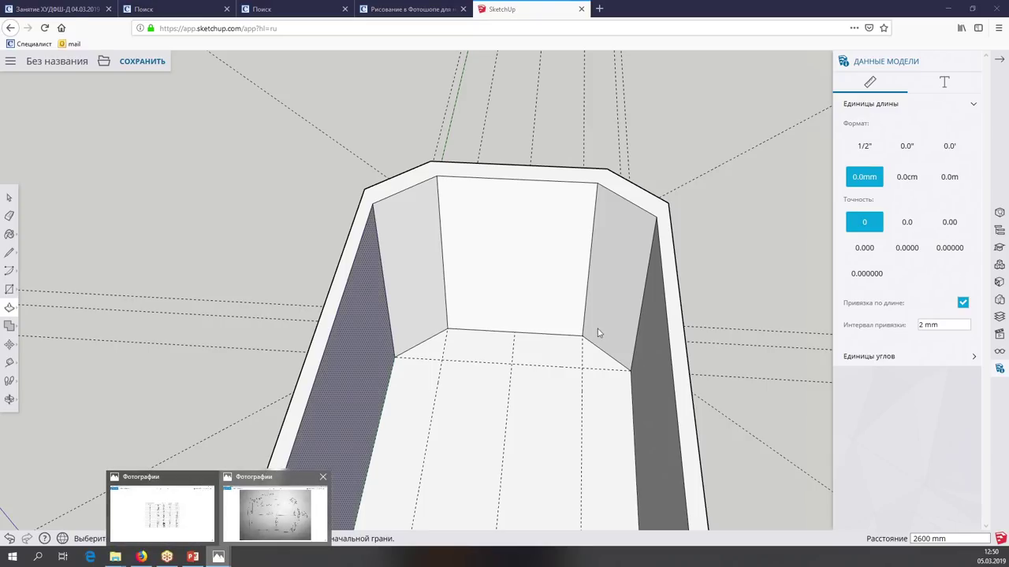
Glance at the sketch, then orbit to face the angled end walls and pick Tape Measure
key(alt+Tab)
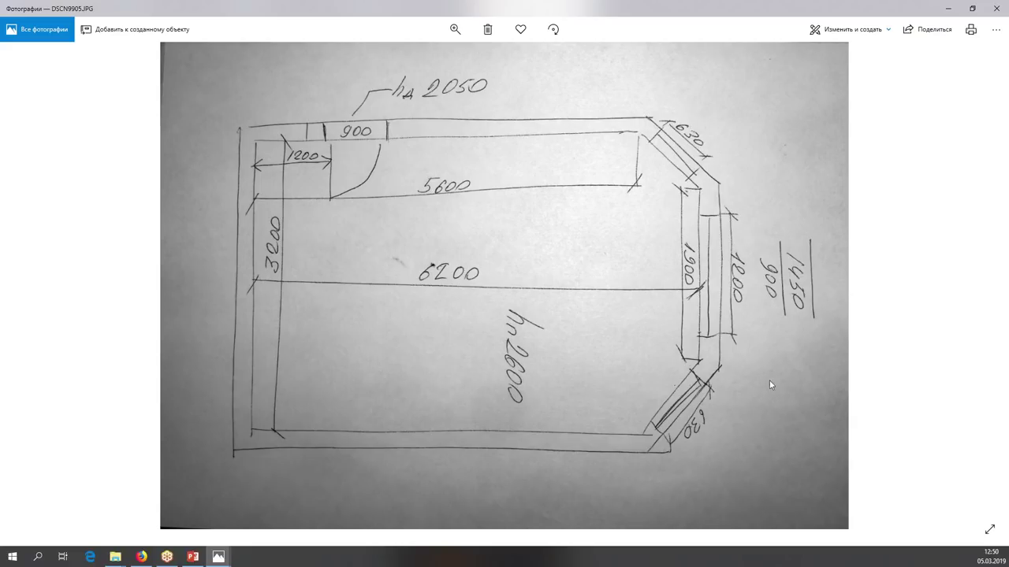
click(948, 9)
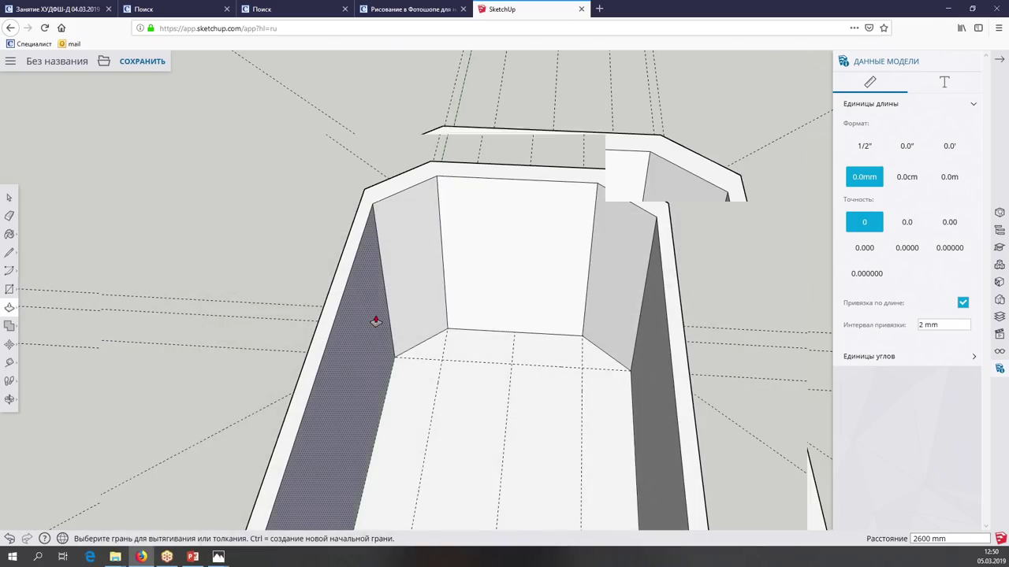
middle_drag(376, 322, 349, 315)
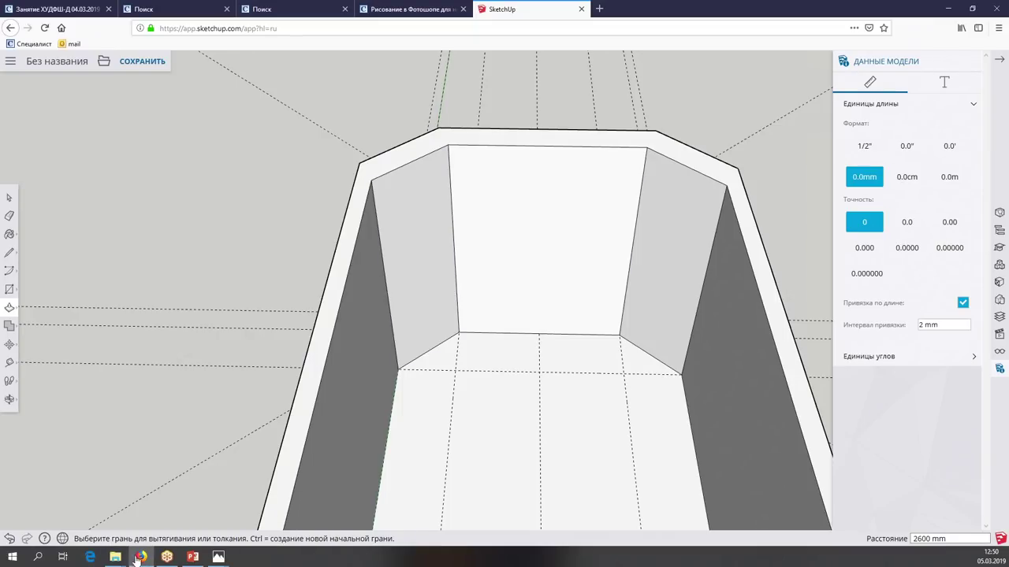
click(10, 361)
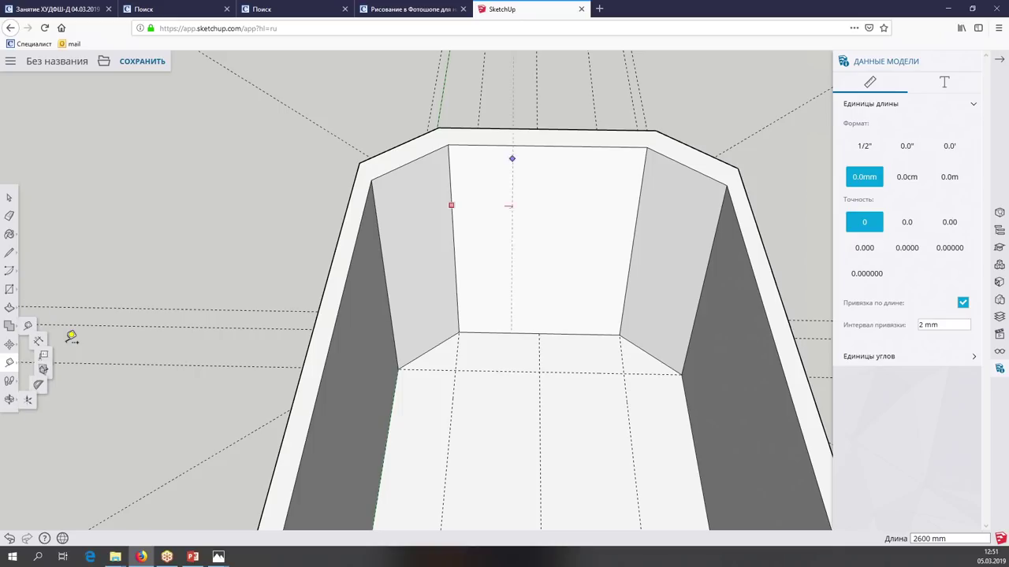
Check the sketch for window sizes and place a guide 900 mm up the left end wall
middle_drag(533, 146, 450, 251)
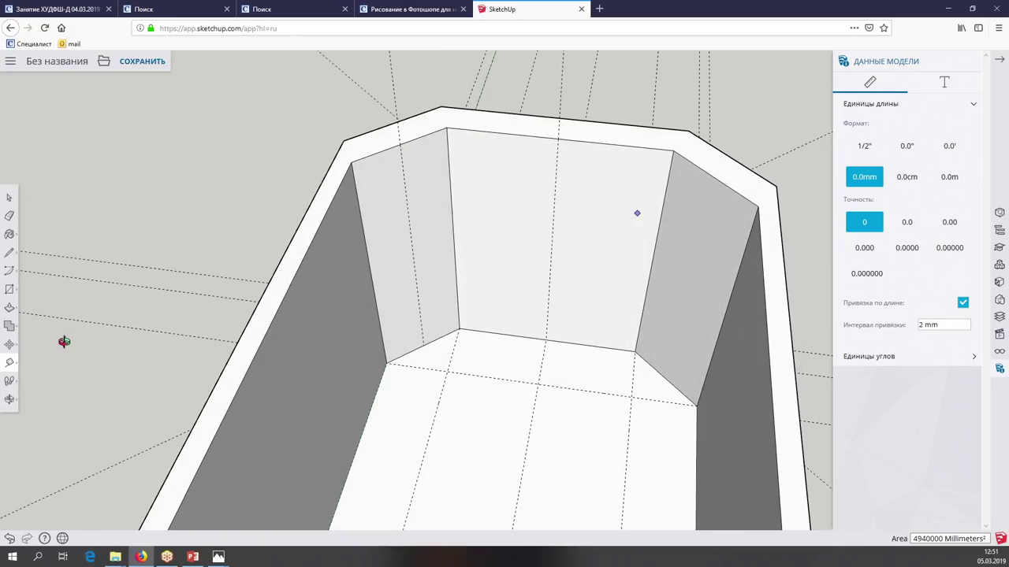
middle_drag(637, 213, 653, 182)
click(635, 178)
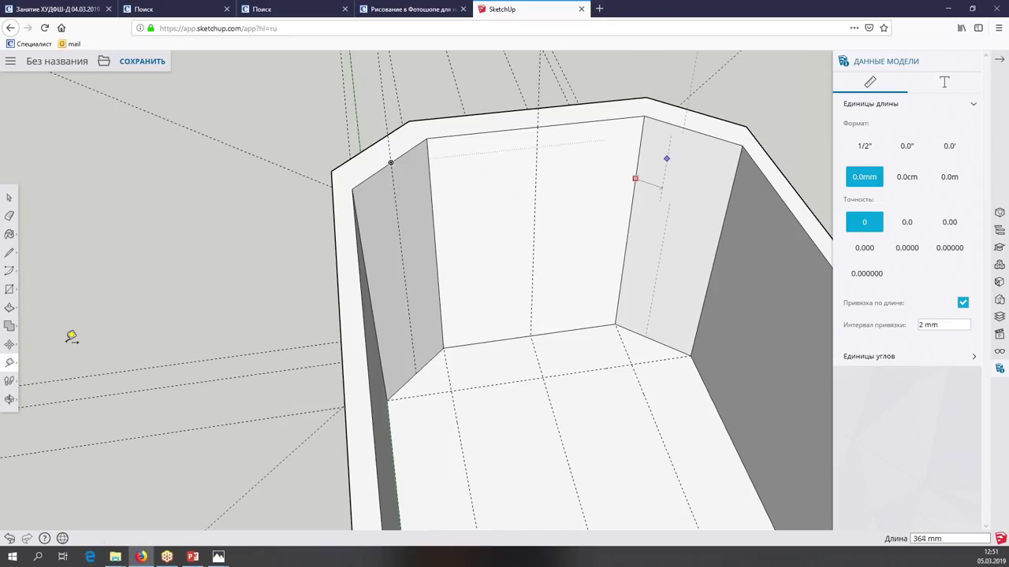
middle_drag(71, 337, 367, 478)
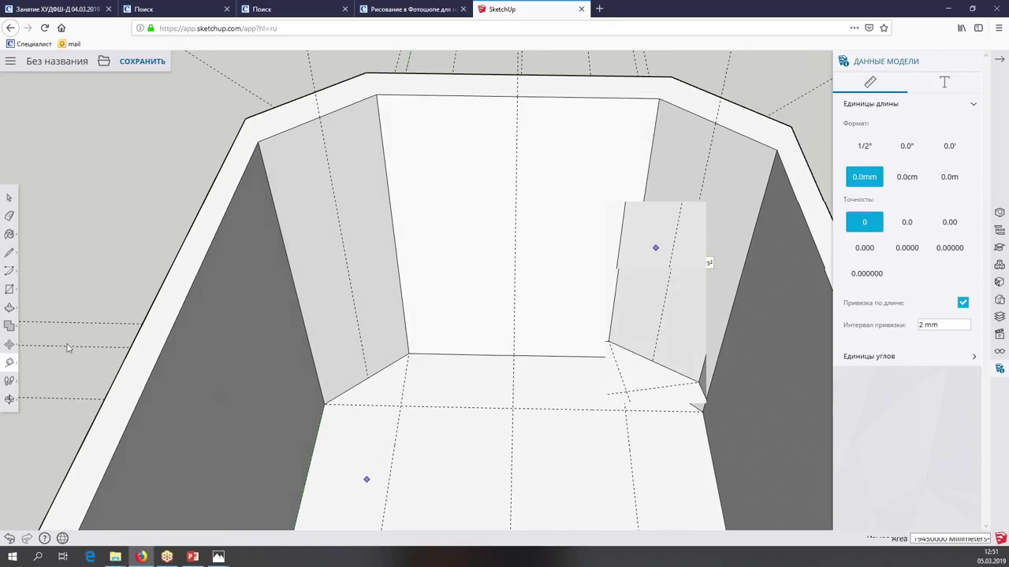
click(273, 535)
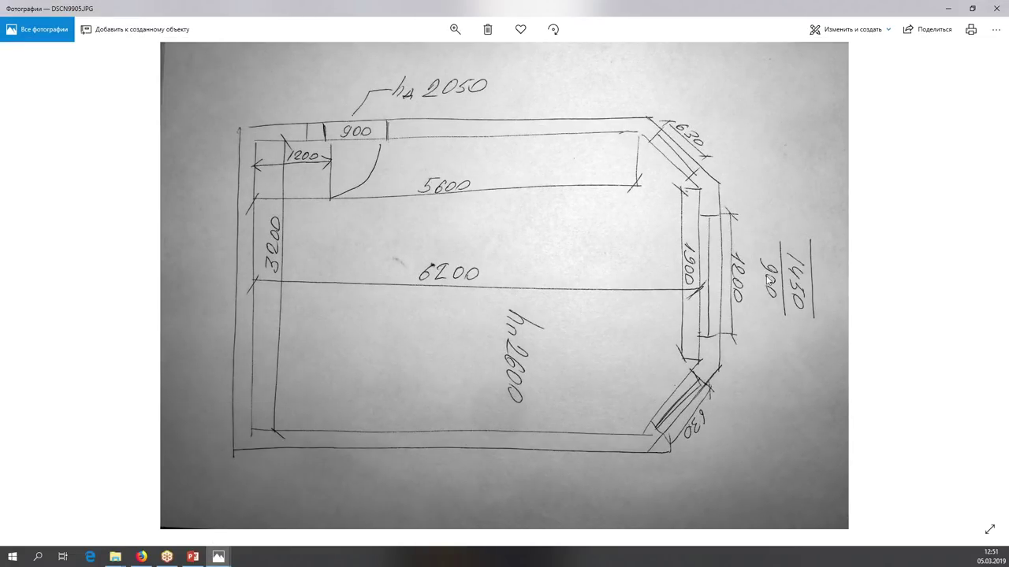
click(949, 7)
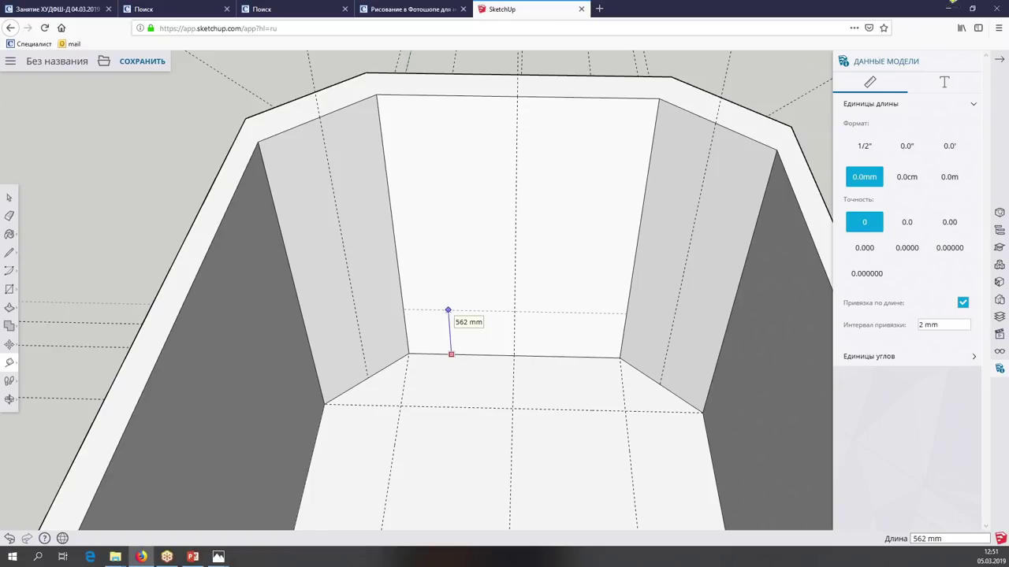
click(380, 369)
click(400, 279)
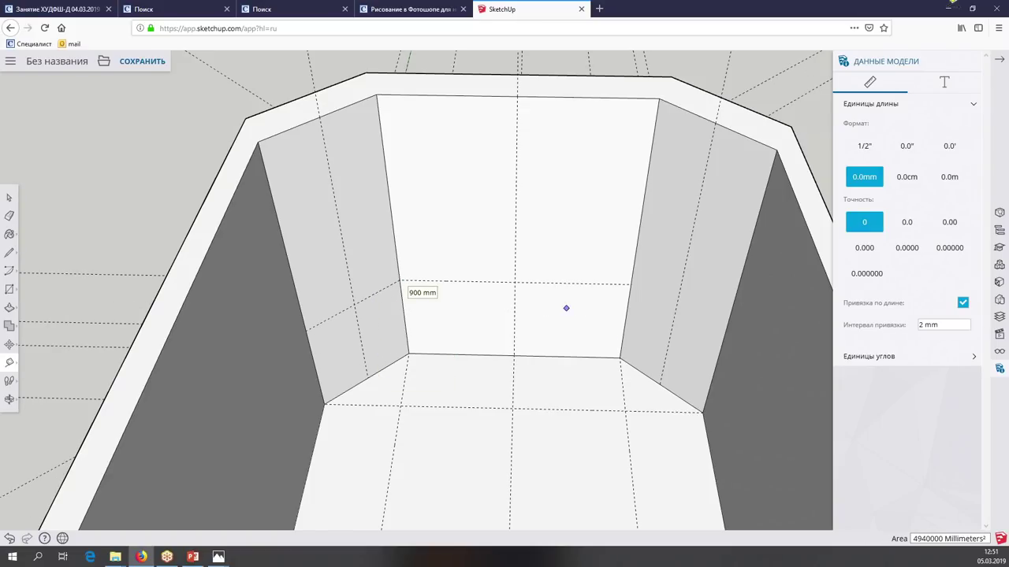
Add a matching height guide measured from the right corner of the end wall
click(631, 365)
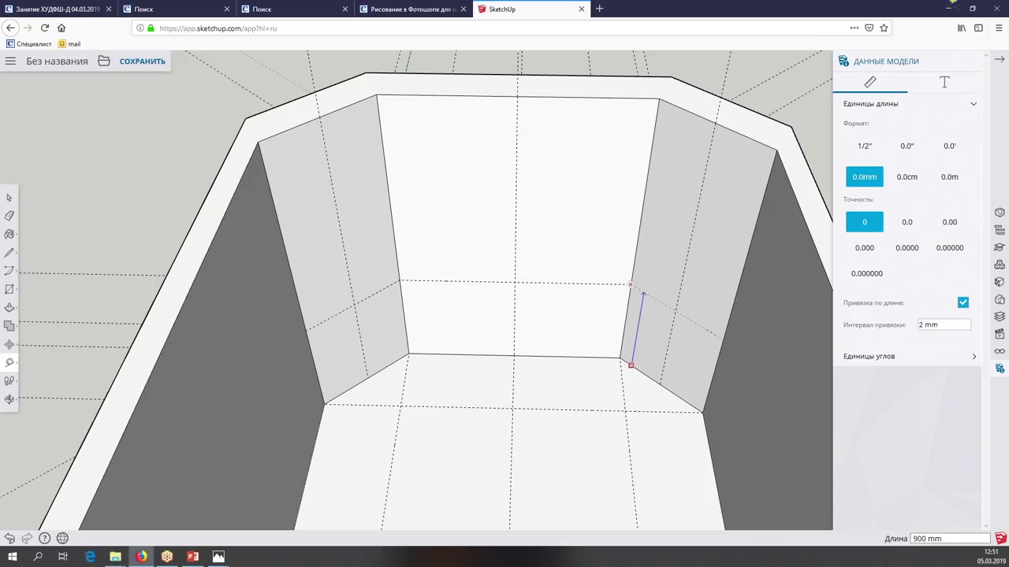
click(166, 505)
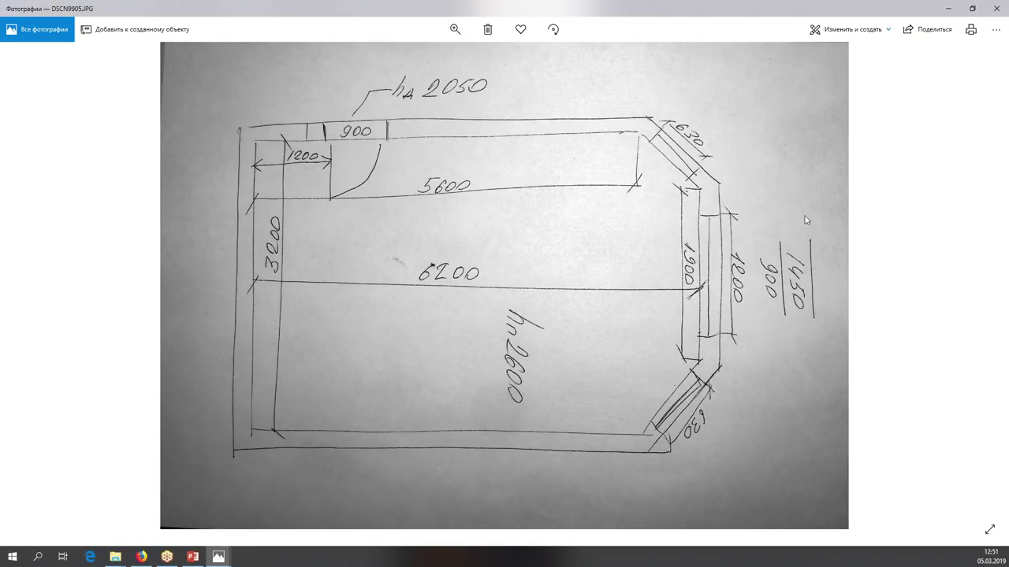
click(949, 9)
text(145)
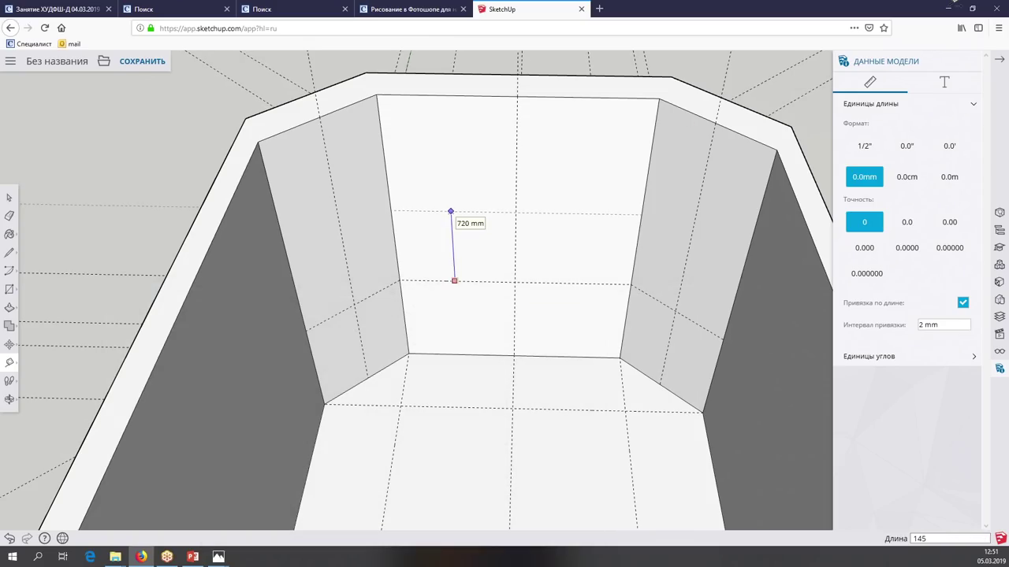
text(0)
key(Return)
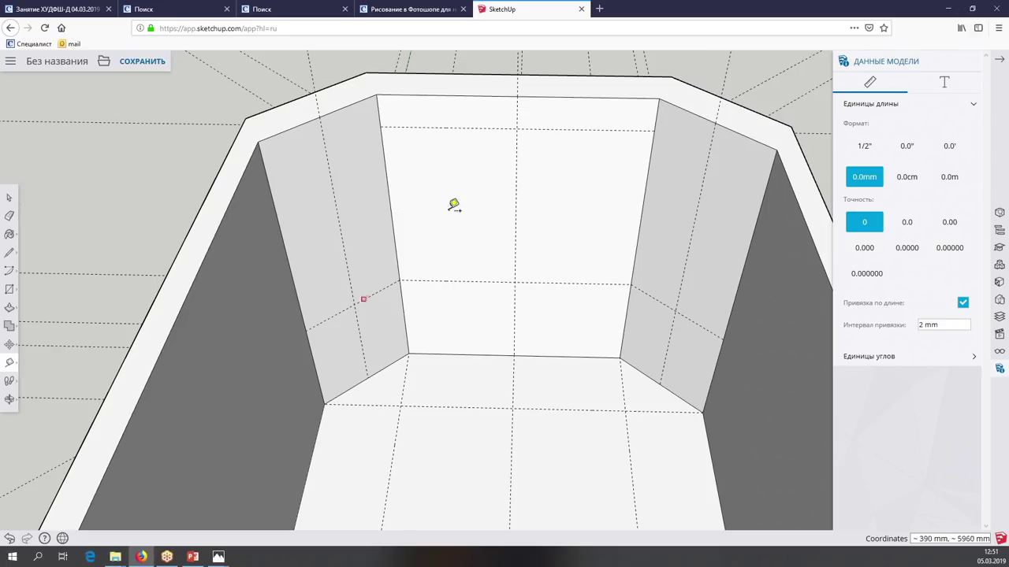
Measure up from the wall guides to place guides across the left and right angled walls
click(365, 298)
text(1450)
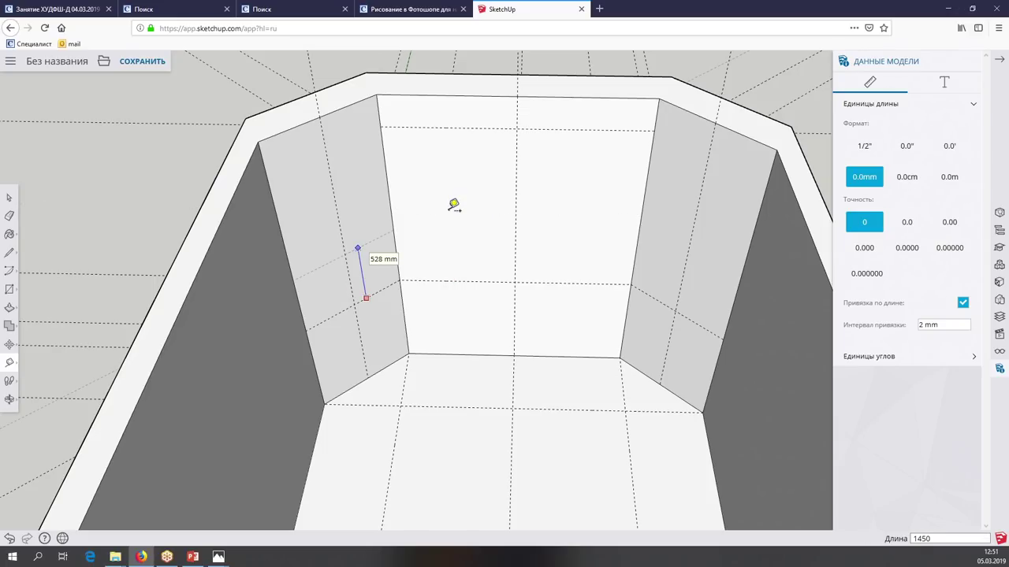
click(357, 249)
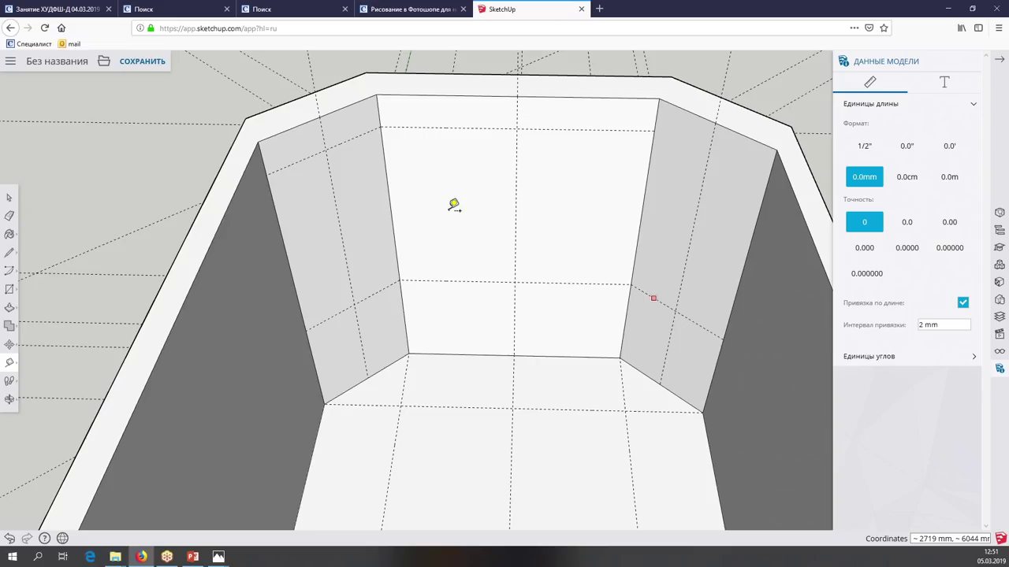
click(653, 298)
text(1450)
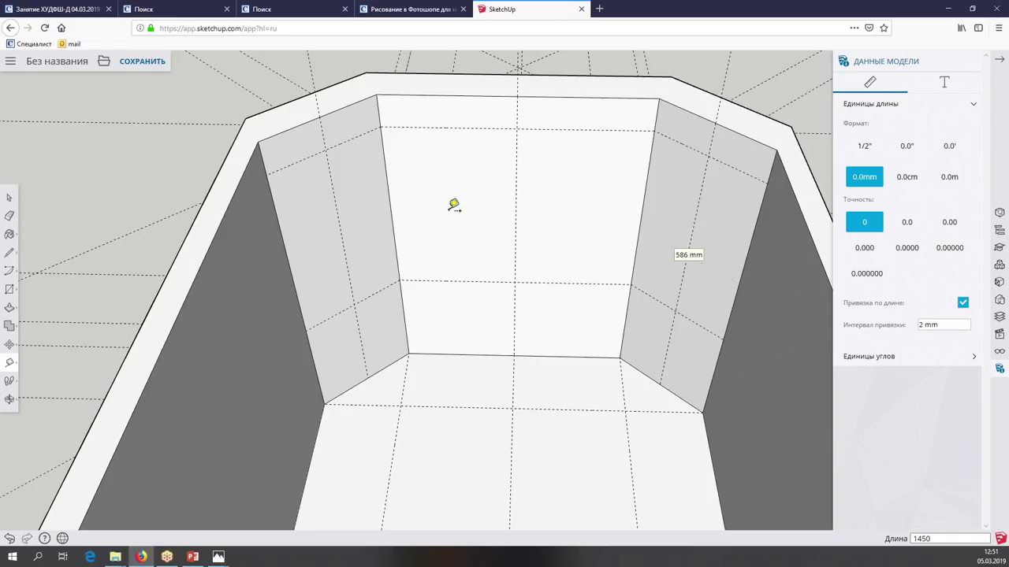
key(Return)
middle_drag(653, 241, 655, 241)
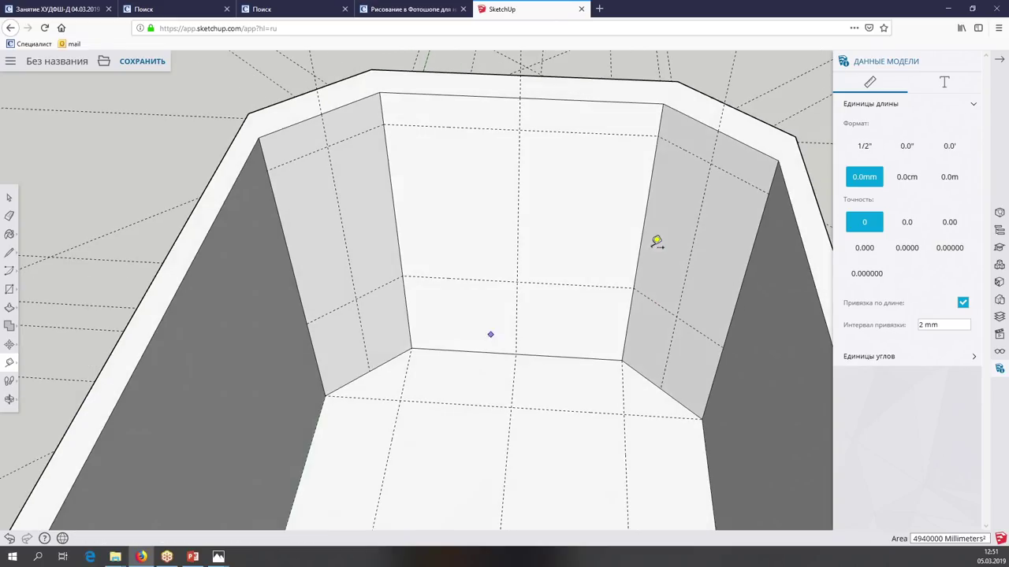
Consult the floor plan and place the 230 mm window guide on the back wall
mouse_move(218, 558)
click(237, 493)
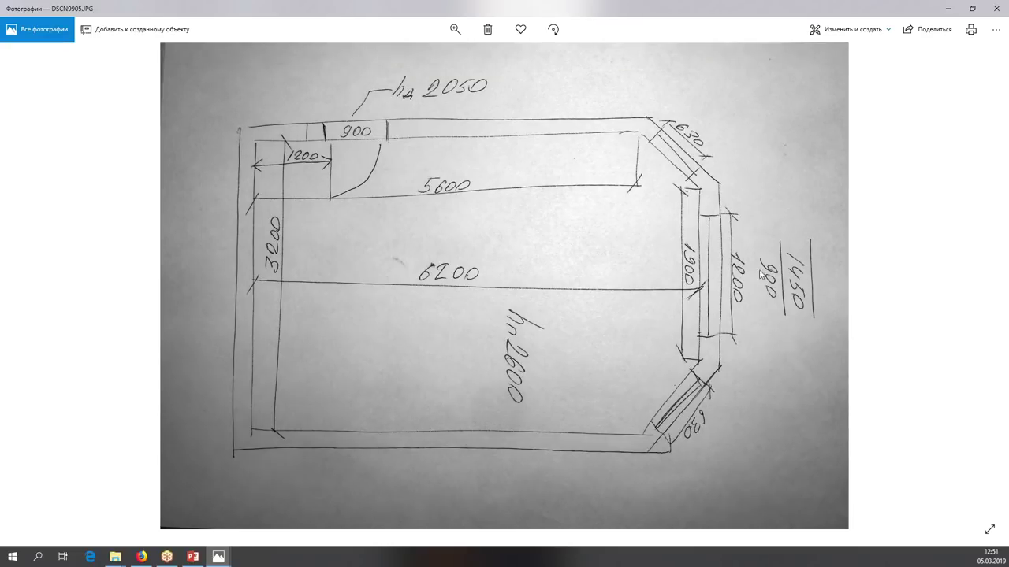
key(alt+Tab)
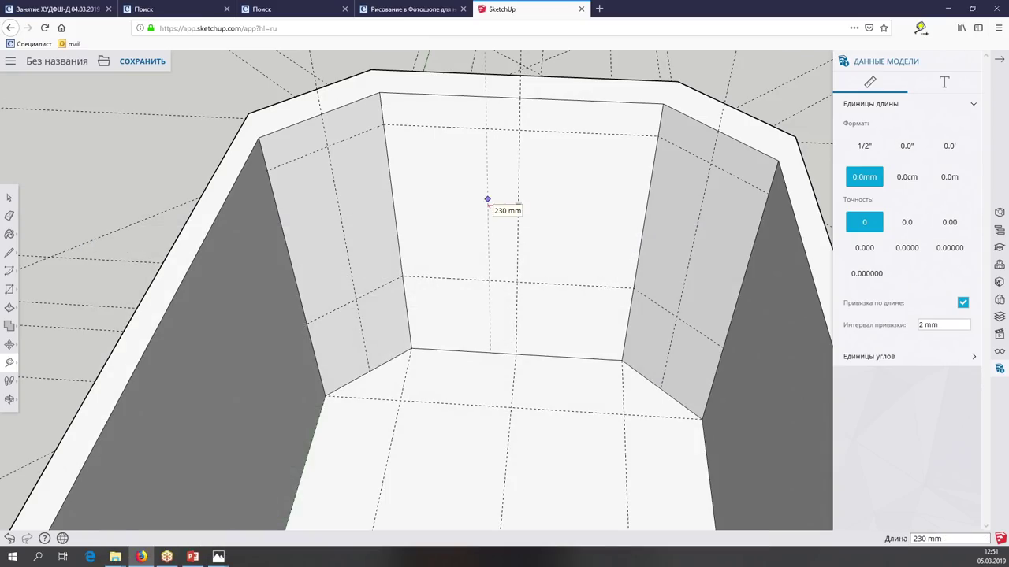
click(491, 198)
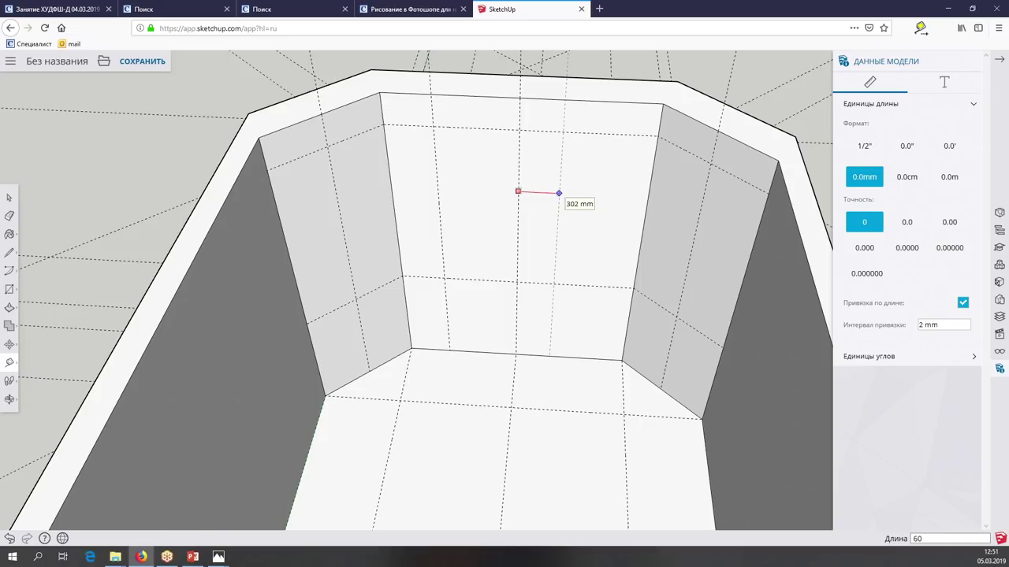
middle_drag(547, 200, 536, 213)
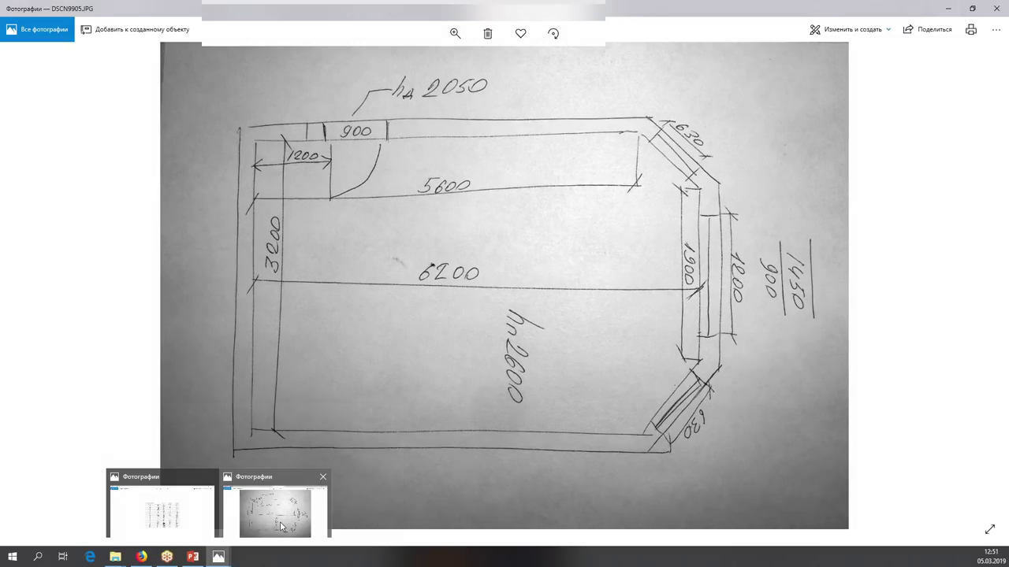
click(280, 526)
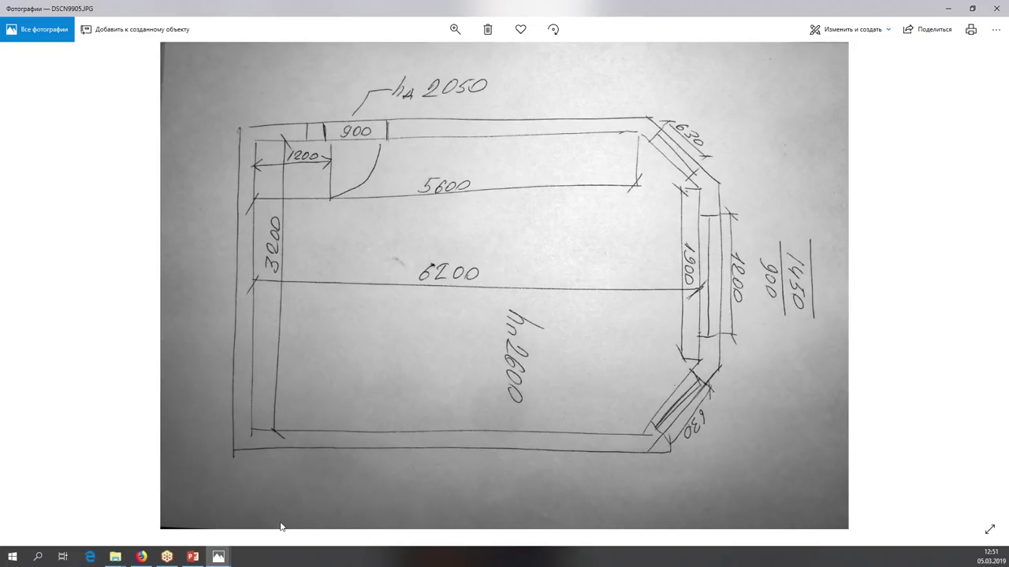
click(946, 12)
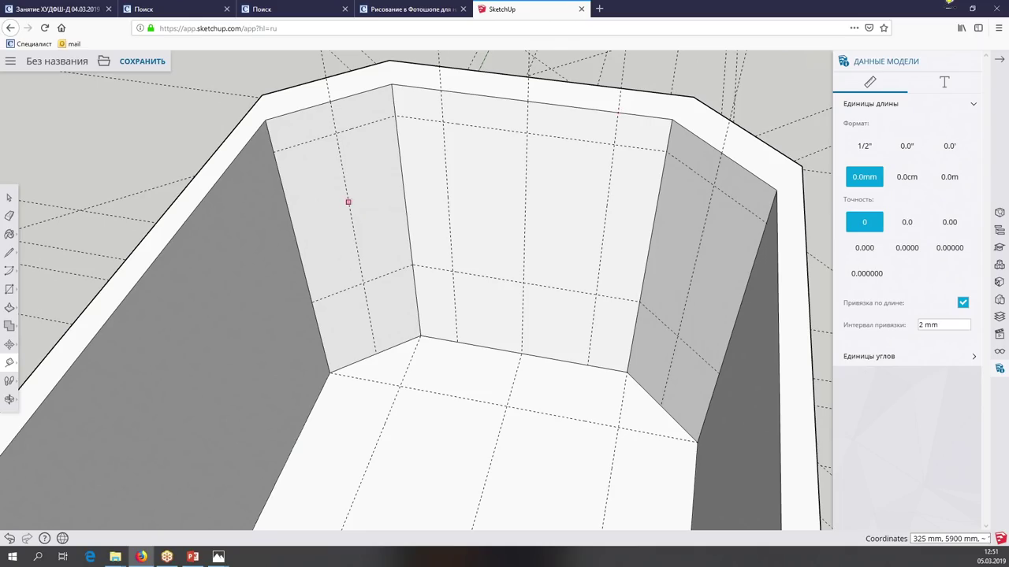
Add vertical guides set in from the corners on both angled end walls
click(347, 202)
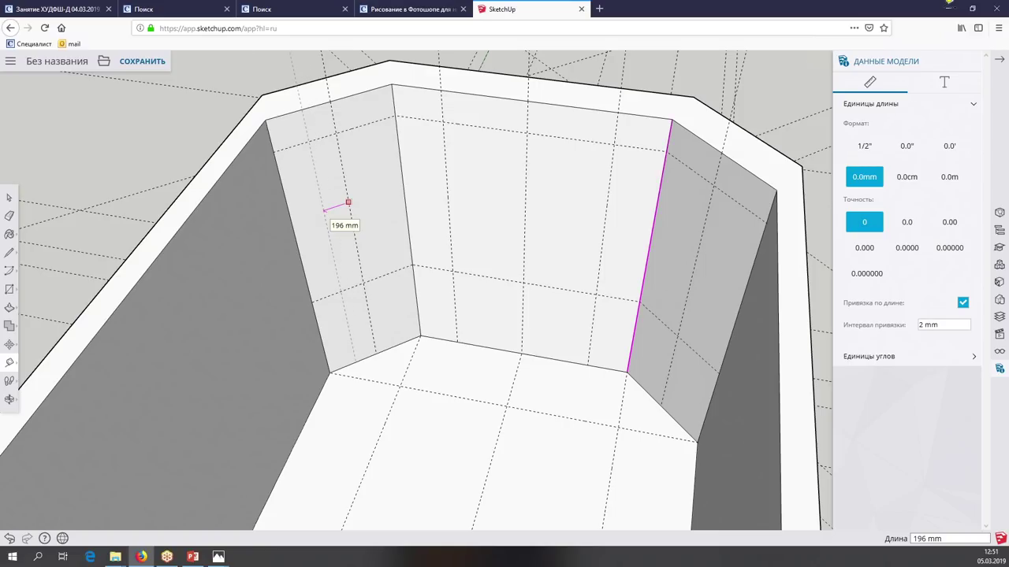
key(Escape)
click(346, 189)
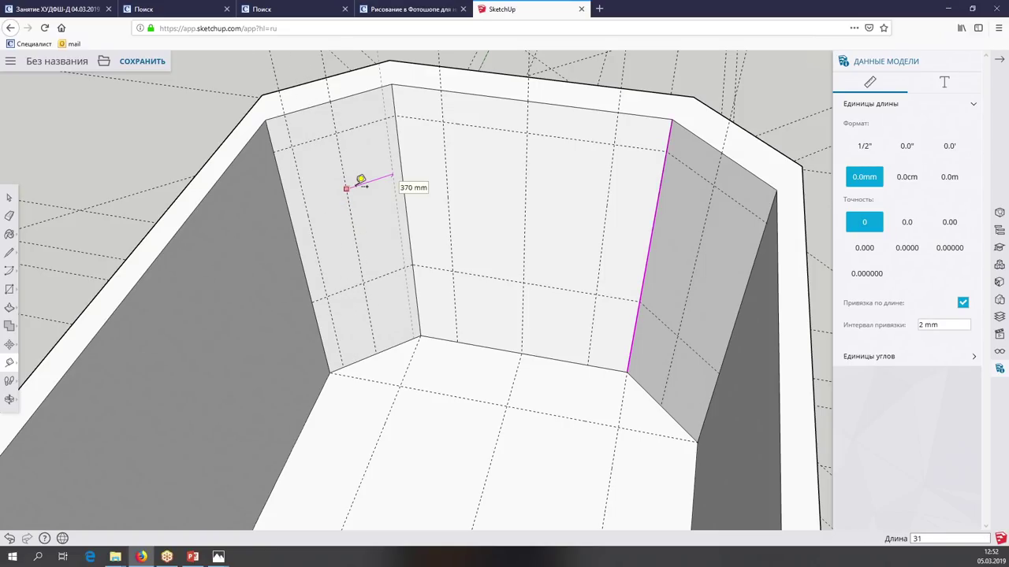
middle_drag(394, 173, 397, 170)
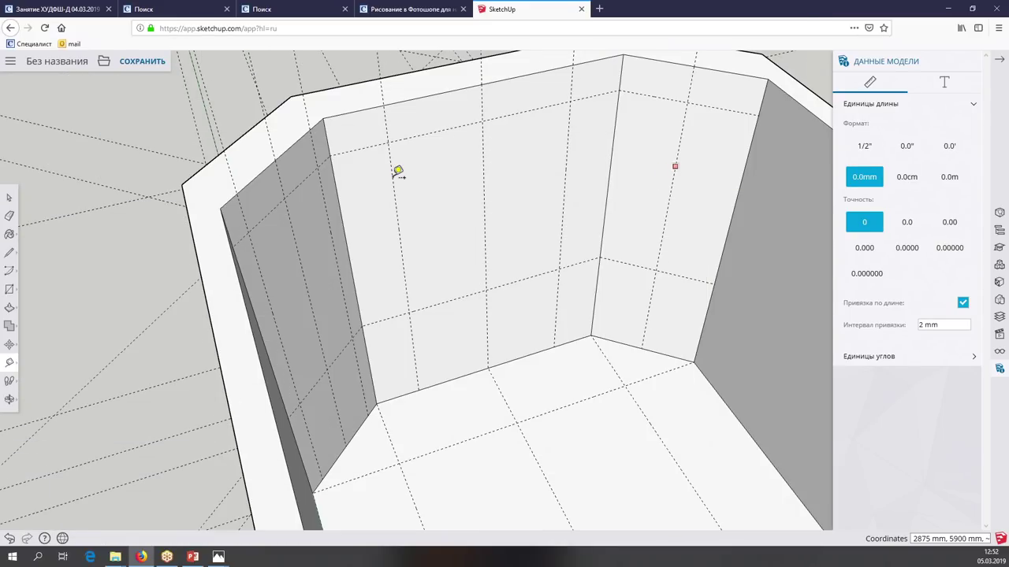
click(675, 167)
text(315)
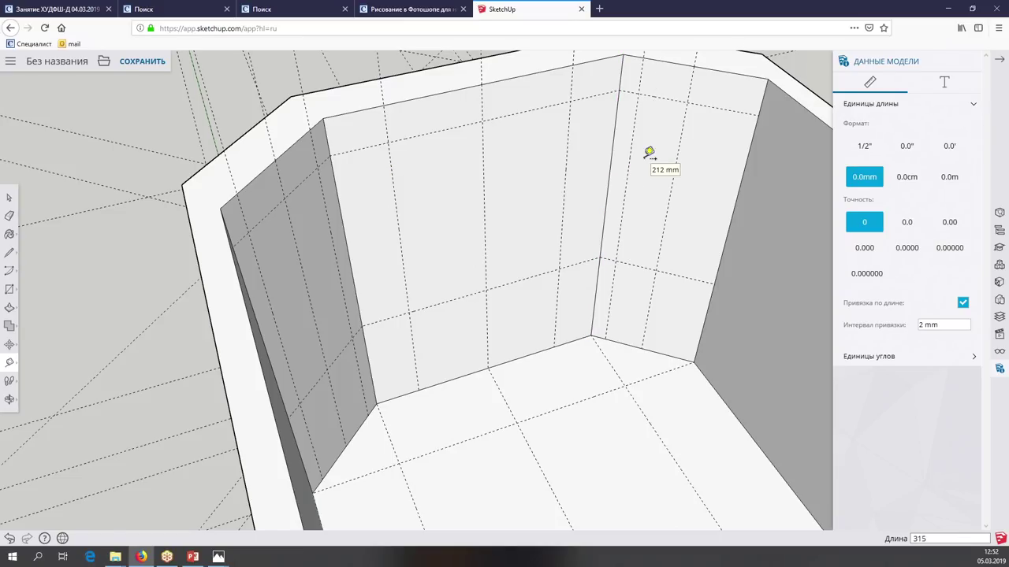
middle_drag(653, 157, 648, 152)
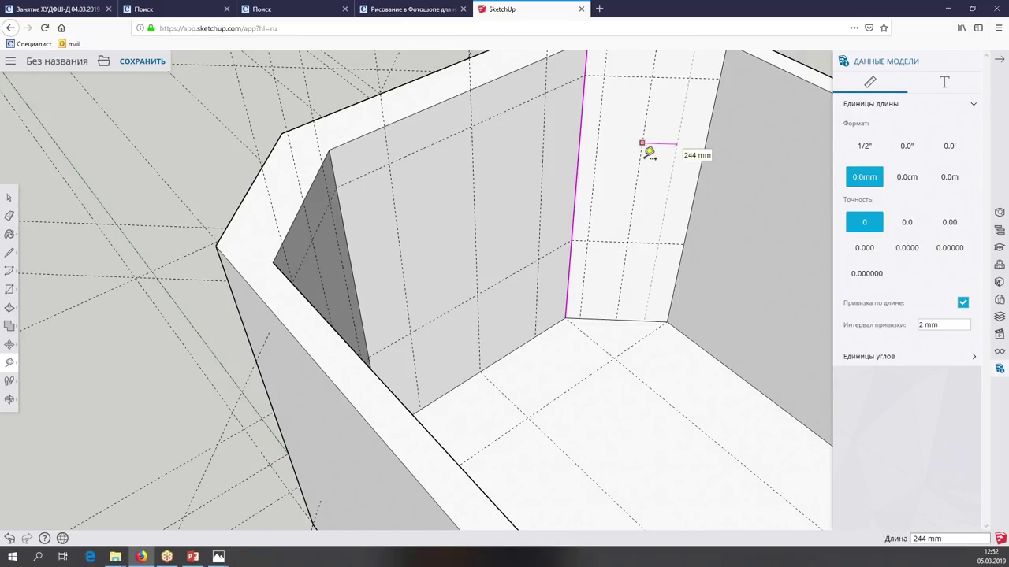
middle_drag(648, 152, 383, 191)
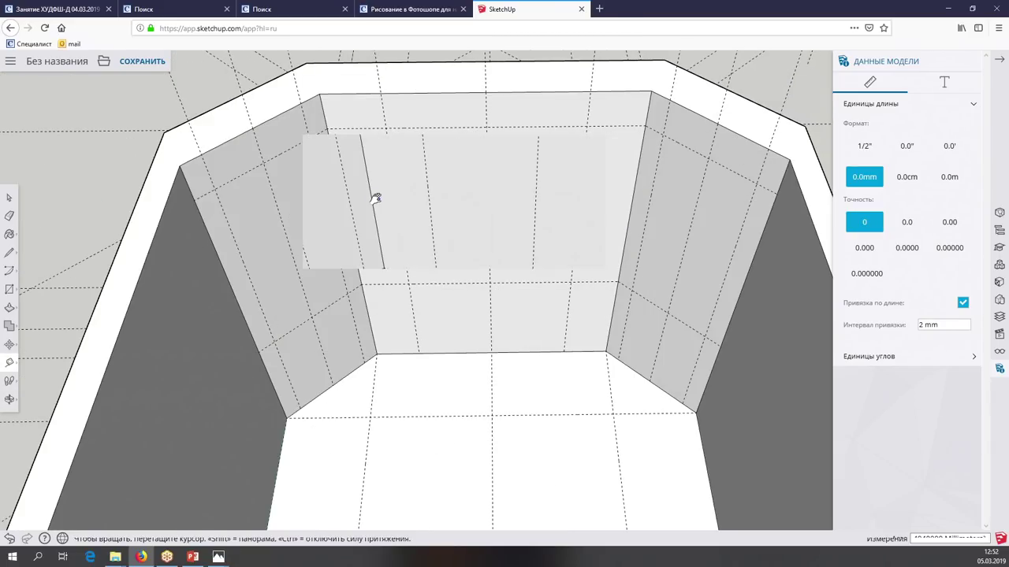
scroll(376, 196, up, 2)
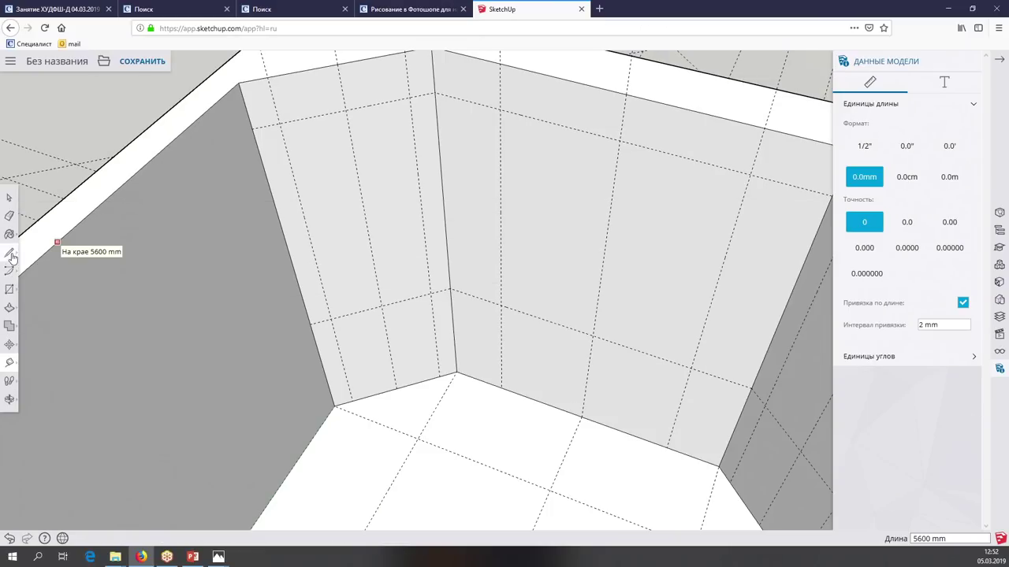
Trace a closed rectangular window face on the left angled wall along the guides
click(9, 251)
click(280, 124)
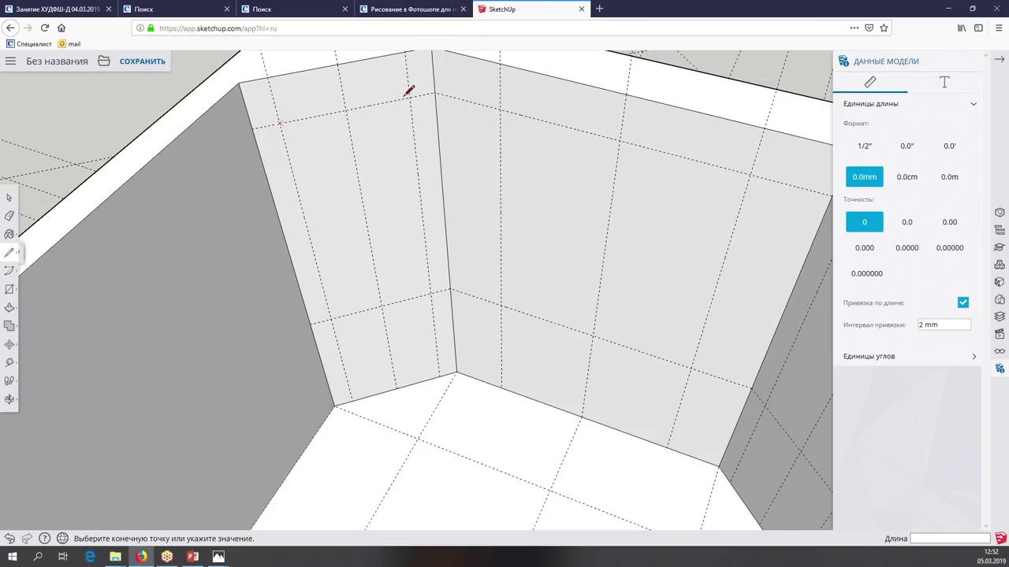
click(409, 96)
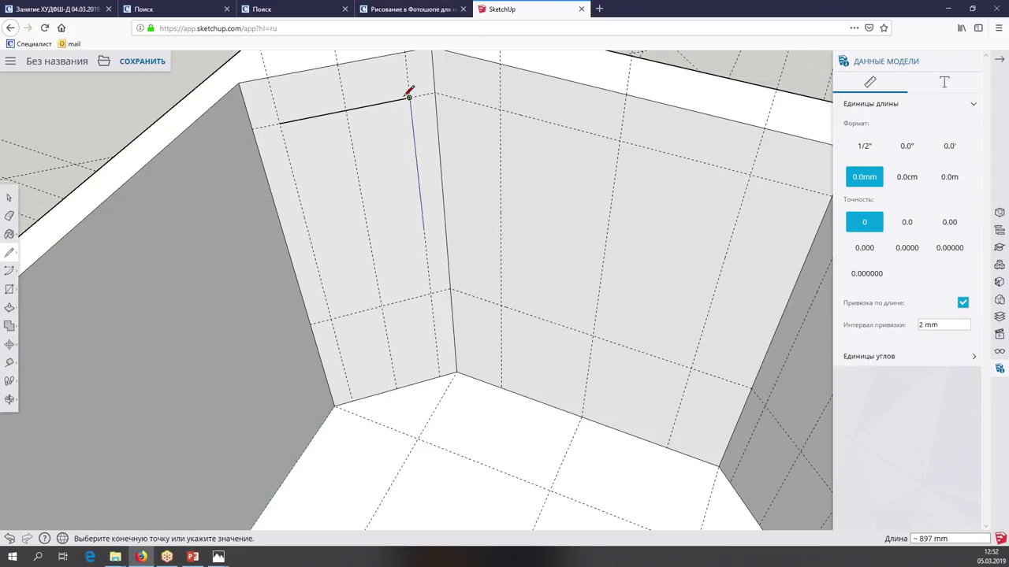
click(430, 294)
click(331, 319)
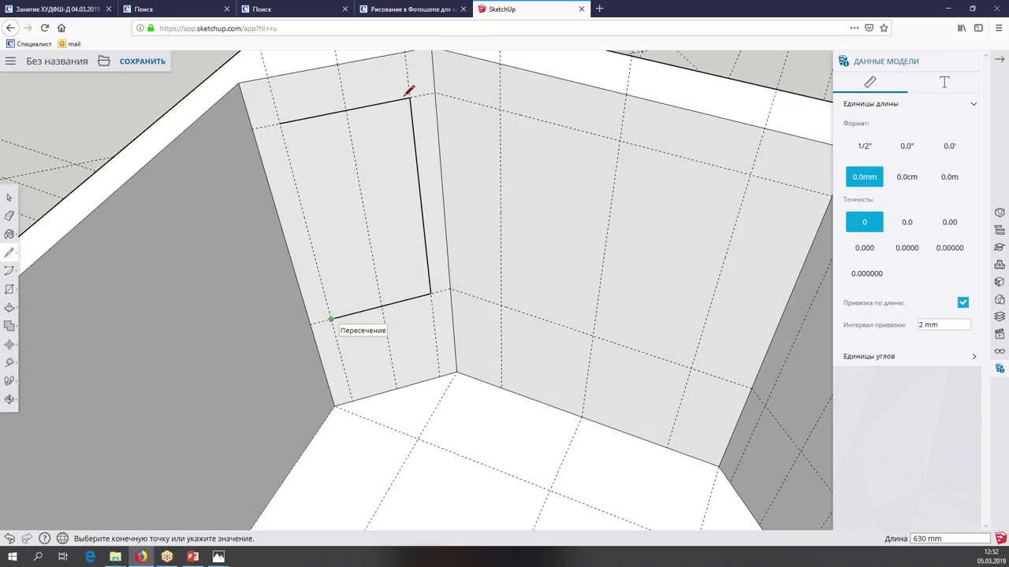
click(279, 124)
middle_drag(285, 123, 290, 123)
Outline the back-wall window rectangle, undoing one misplaced edge first
click(387, 105)
click(637, 100)
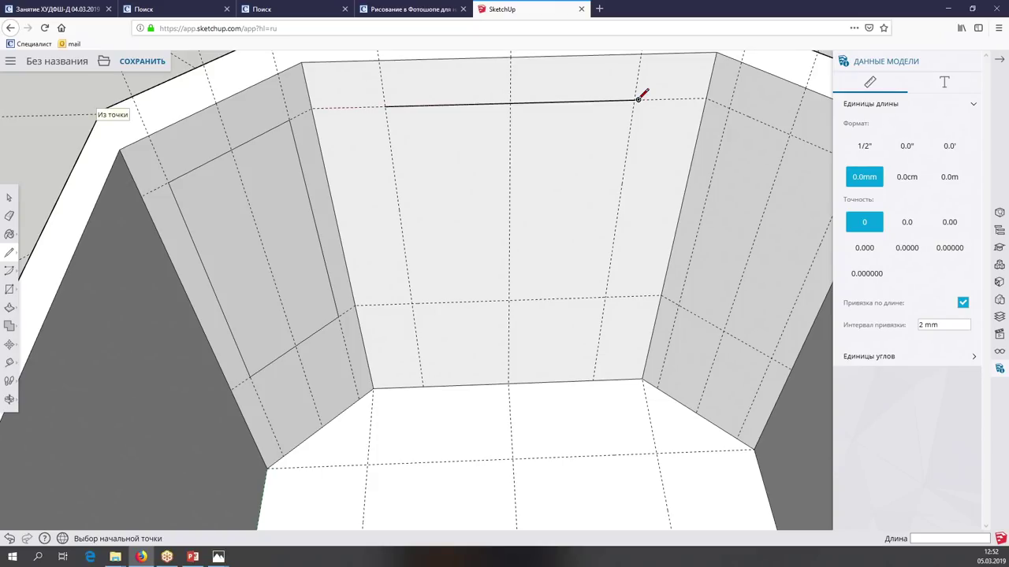
click(11, 539)
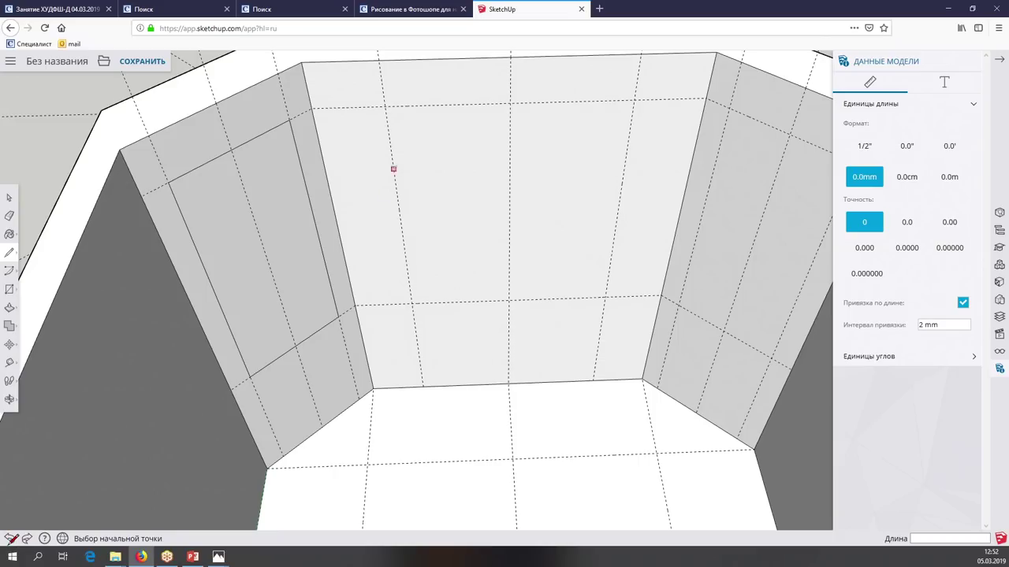
click(386, 105)
click(634, 99)
click(605, 298)
click(412, 302)
click(385, 105)
Close a rectangular window outline on the right angled wall
middle_drag(416, 198, 604, 195)
click(524, 100)
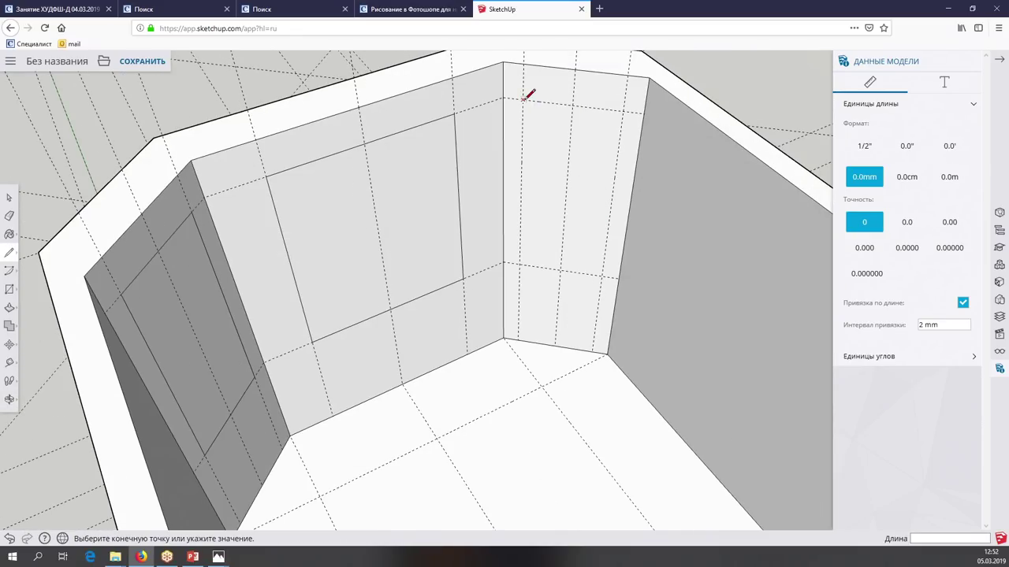
click(622, 111)
click(601, 276)
click(524, 100)
middle_drag(524, 99, 523, 100)
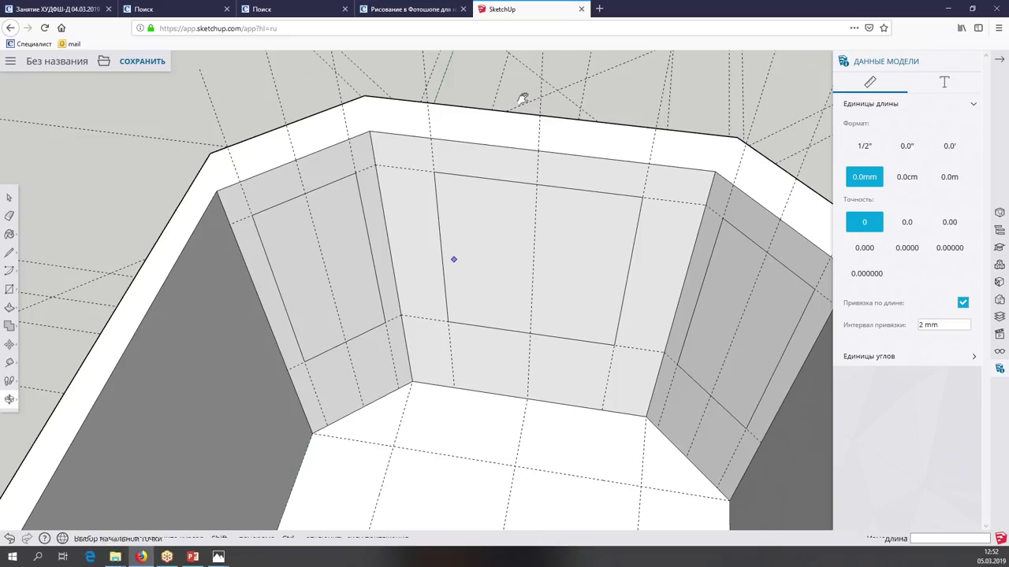
scroll(531, 95, up, 5)
Push the left window face 300 mm into the wall to open it
click(10, 311)
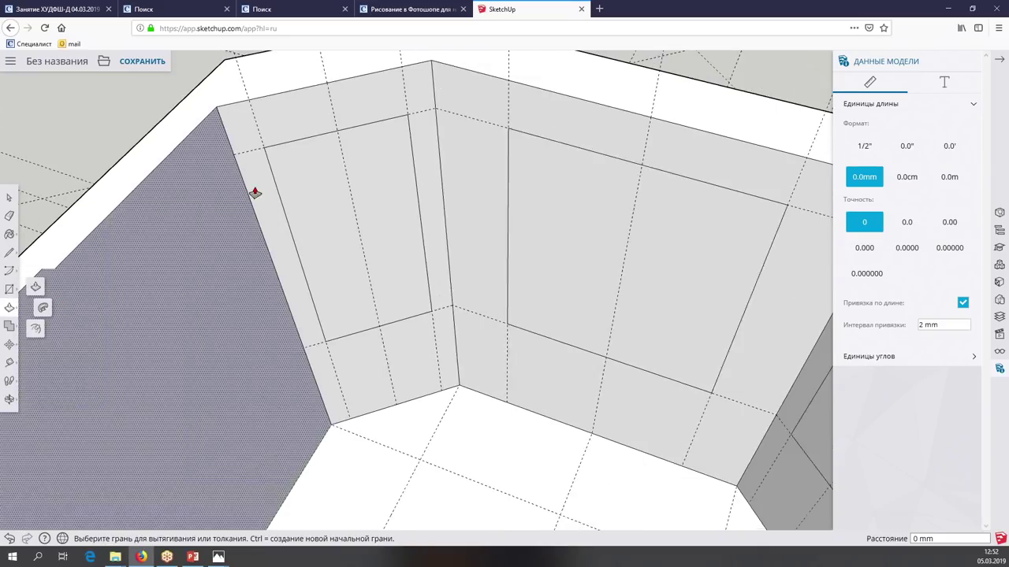
scroll(255, 192, down, 3)
scroll(254, 191, down, 2)
click(254, 192)
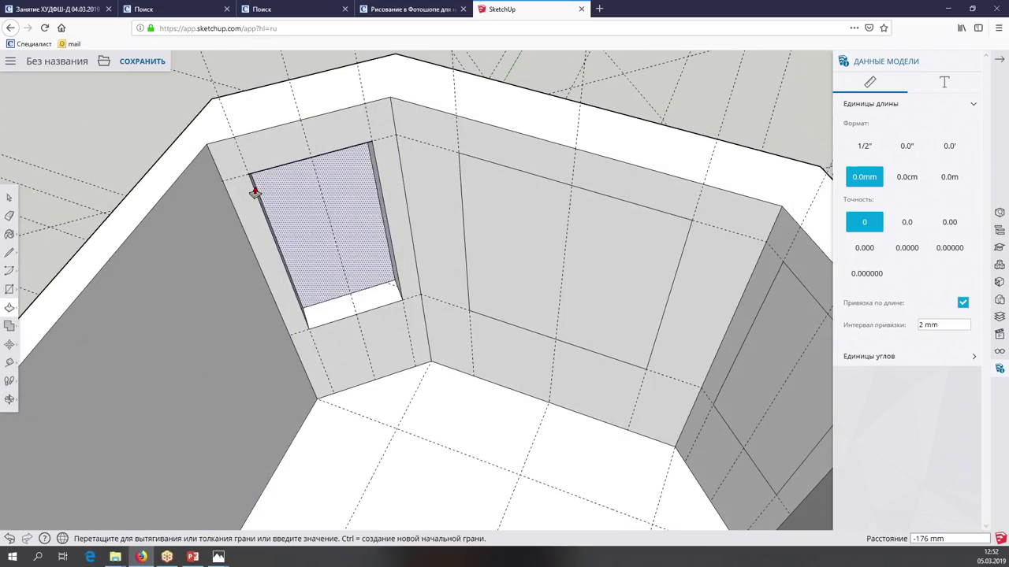
text(300)
key(Return)
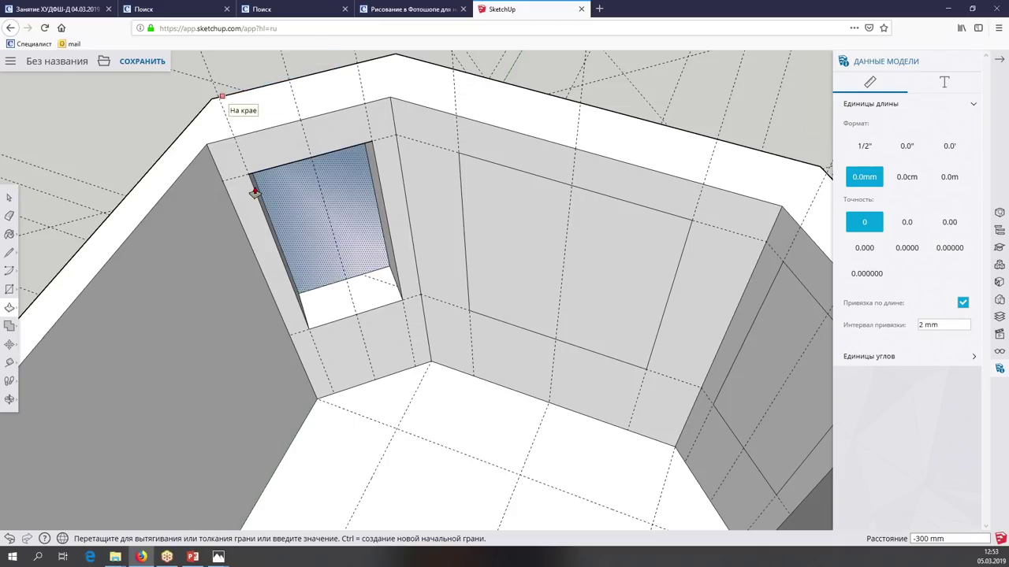
Push the right window face 300 mm in and orbit to inspect the openings
click(579, 252)
text(300)
key(Return)
middle_drag(255, 192, 635, 165)
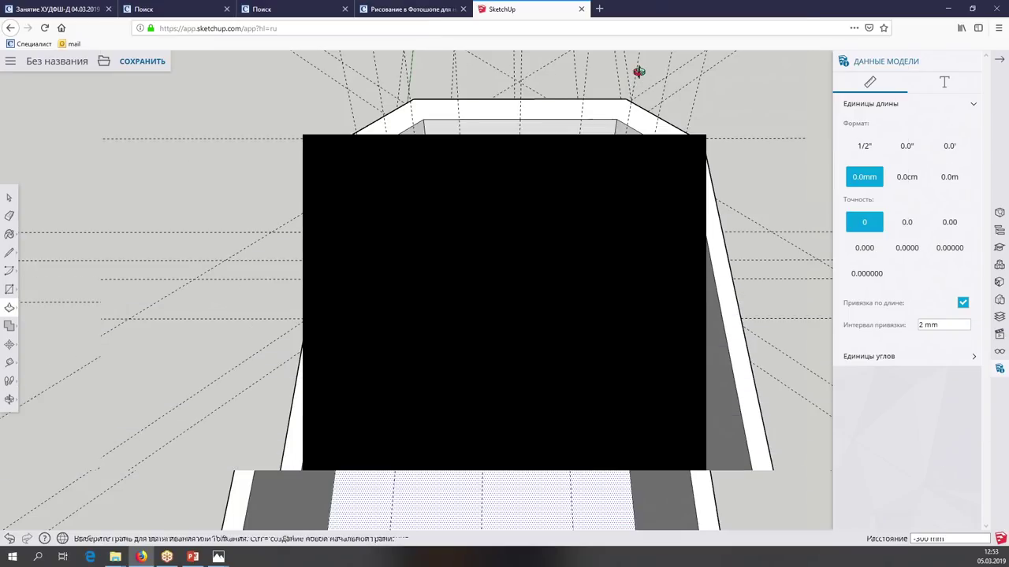
mouse_move(638, 72)
middle_down()
mouse_move(472, 289)
mouse_move(441, 294)
mouse_move(466, 295)
mouse_move(441, 331)
middle_up()
Recheck the sketch, then start a Tape Measure guide from the left wall across the floor
scroll(441, 331, up, 2)
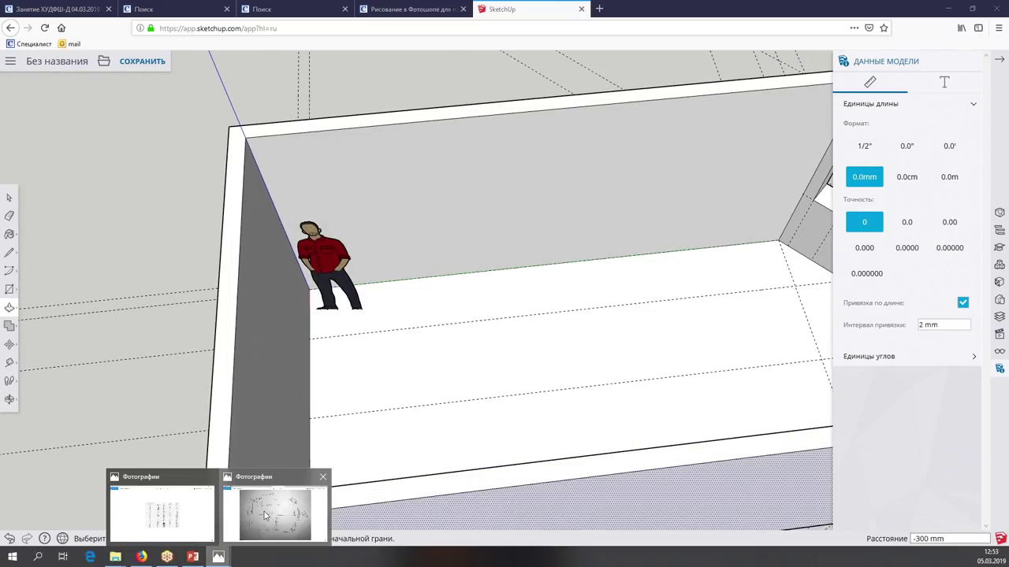
click(310, 481)
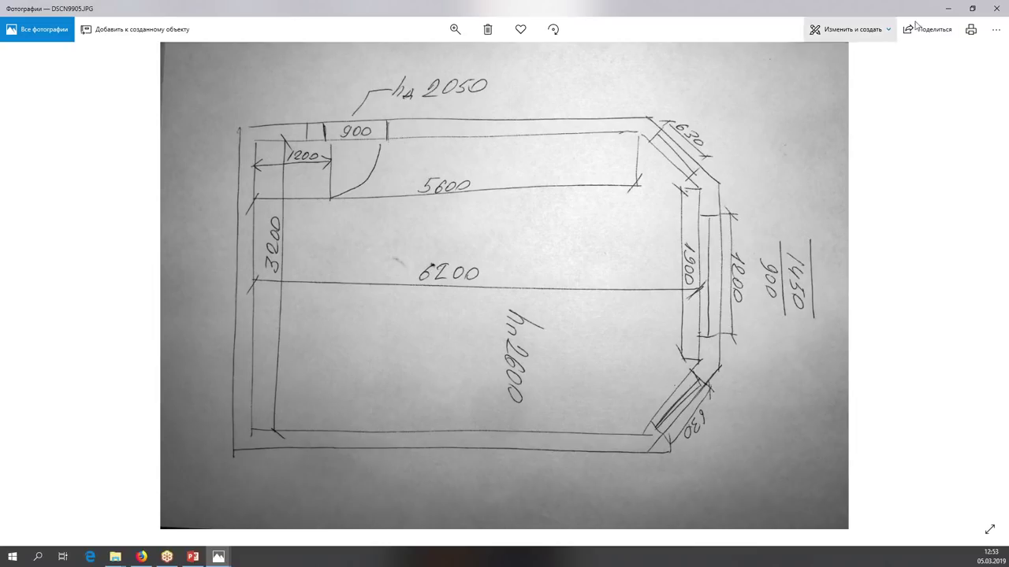
click(948, 8)
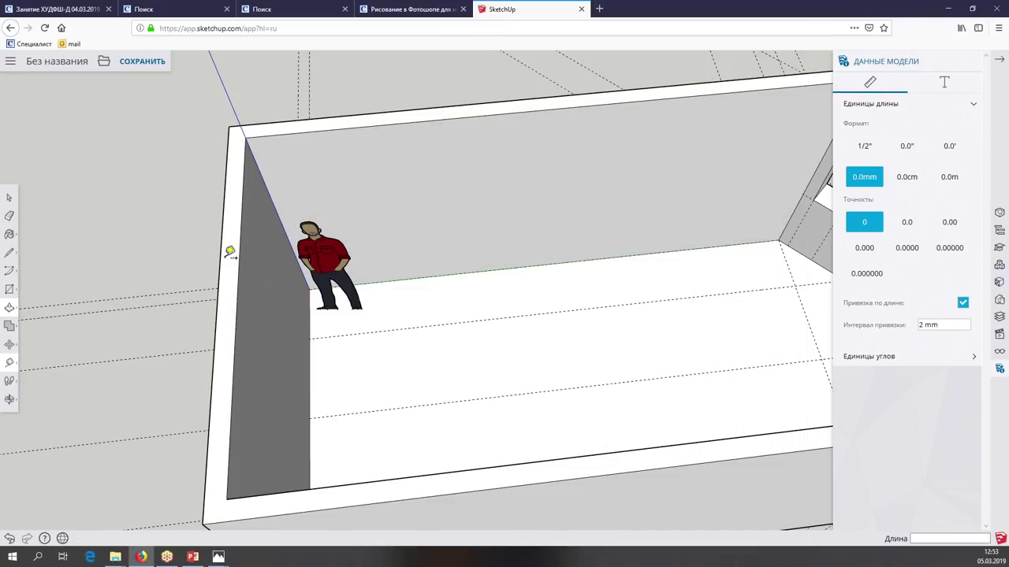
key(t)
click(309, 329)
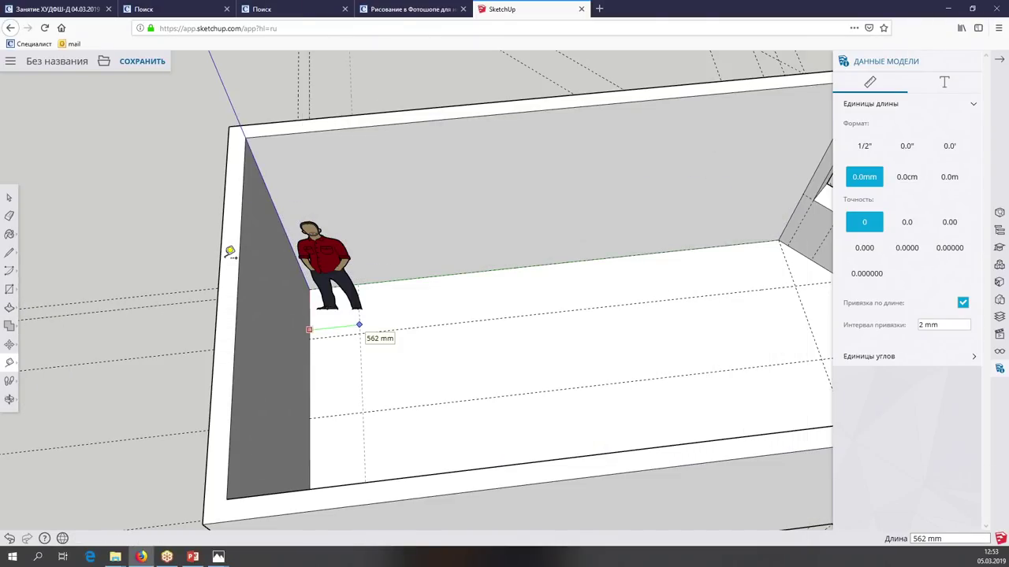
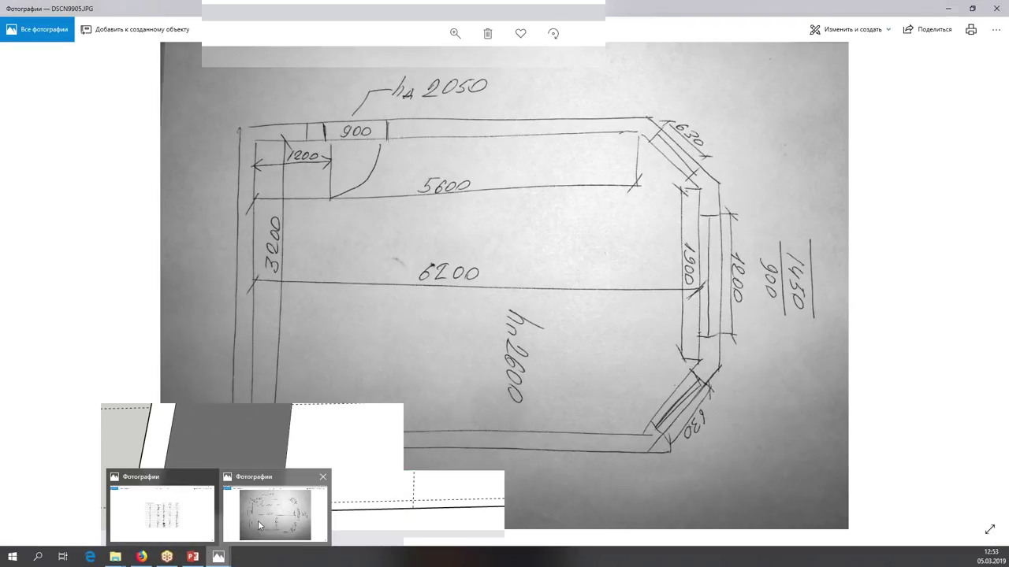
Minimize the Photos window with the floor-plan sketch DSCN9905.JPG to bring the SketchUp model back into view
click(948, 8)
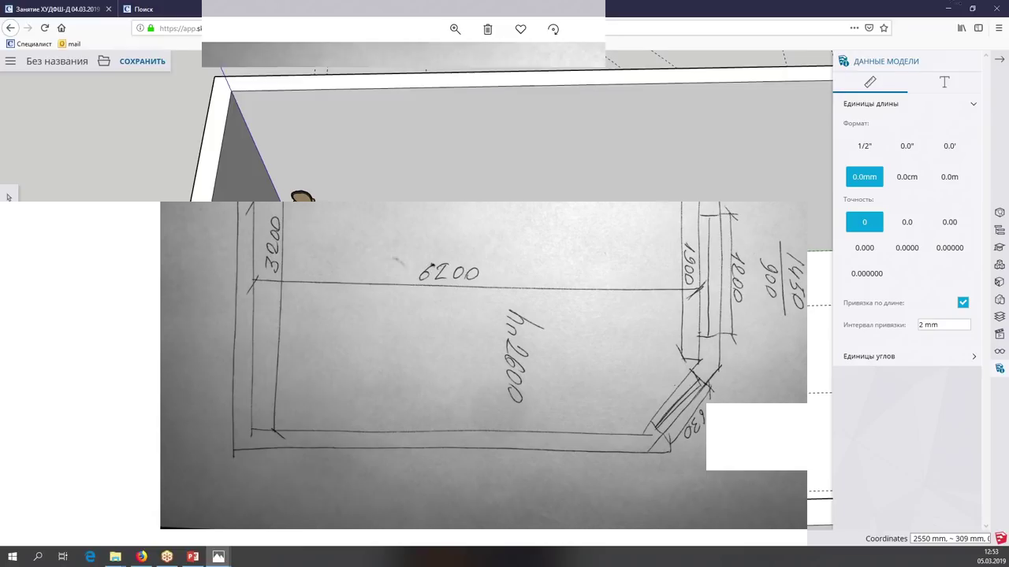
Place Tape Measure guides 900 mm and 1200 mm along the long wall to mark the doorway
click(419, 285)
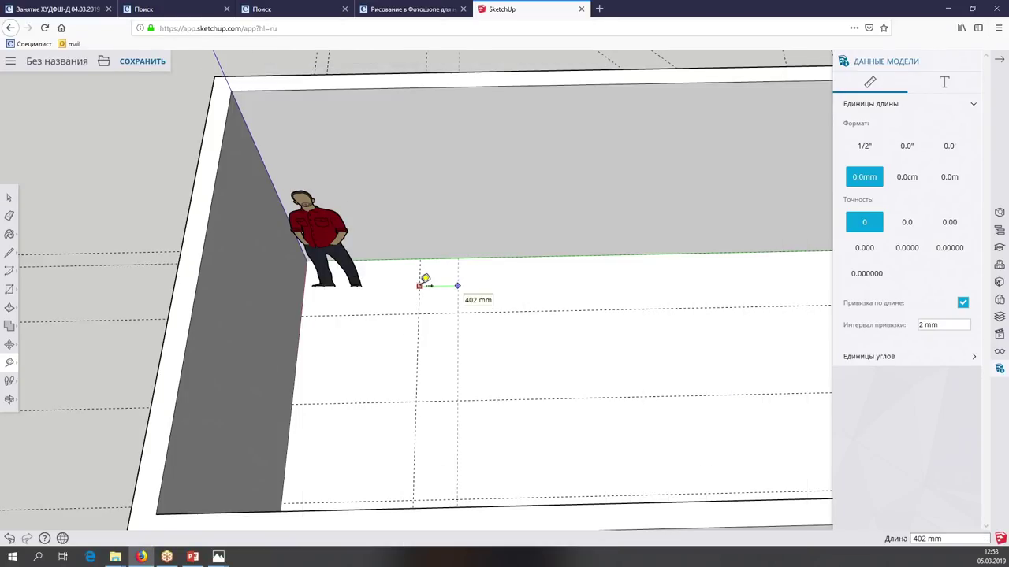
key(Return)
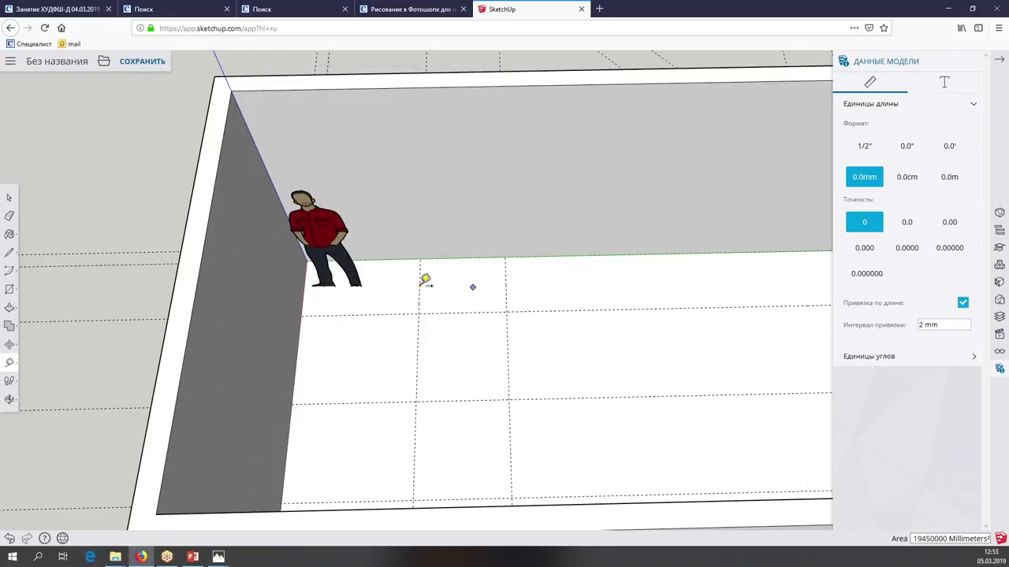
click(472, 258)
click(429, 252)
click(411, 211)
key(Return)
scroll(423, 203, down, 3)
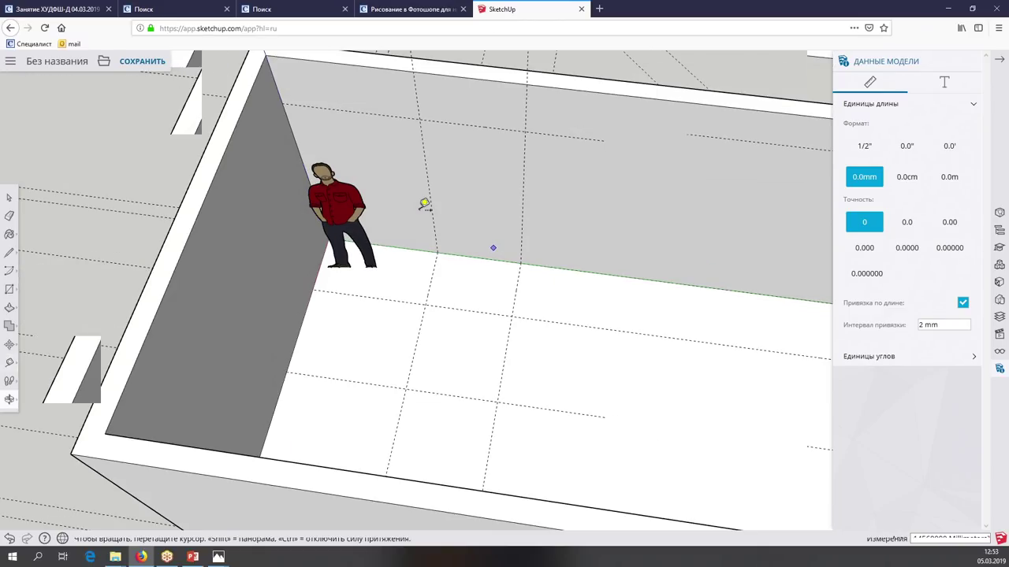
middle_drag(423, 203, 439, 248)
Draw the doorway outline on the wall between the guides with the Line tool
click(11, 251)
click(439, 275)
click(417, 106)
click(556, 124)
click(543, 290)
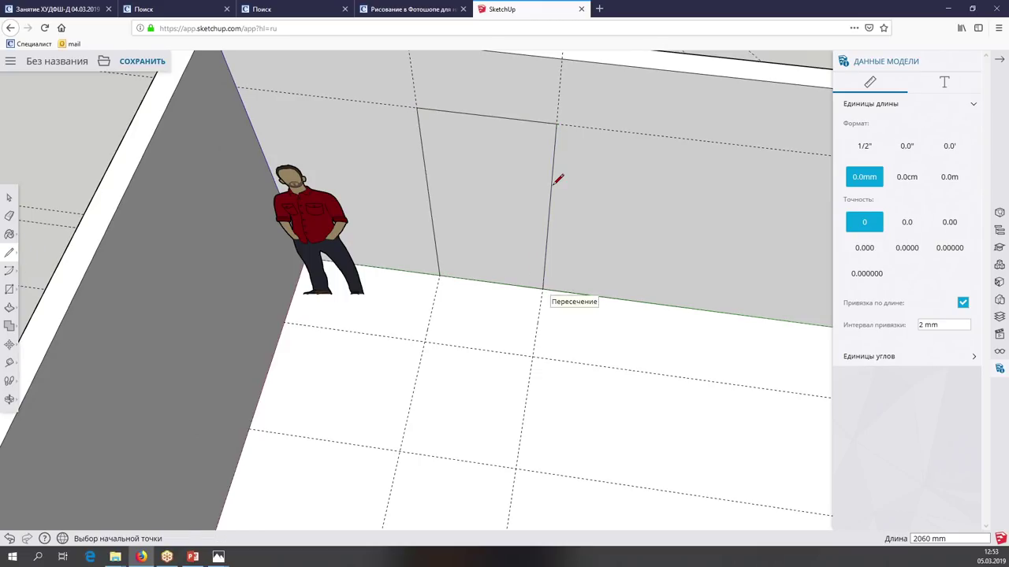
scroll(541, 181, down, 5)
scroll(323, 282, up, 3)
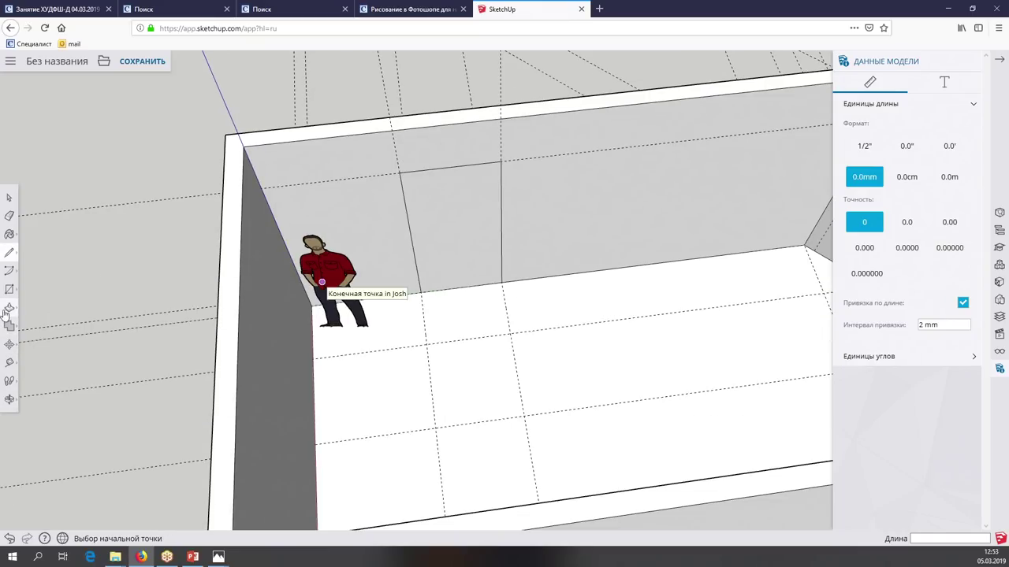
Push the doorway face 150 mm into the wall
click(10, 308)
click(449, 220)
click(422, 133)
scroll(418, 131, down, 2)
scroll(419, 131, down, 2)
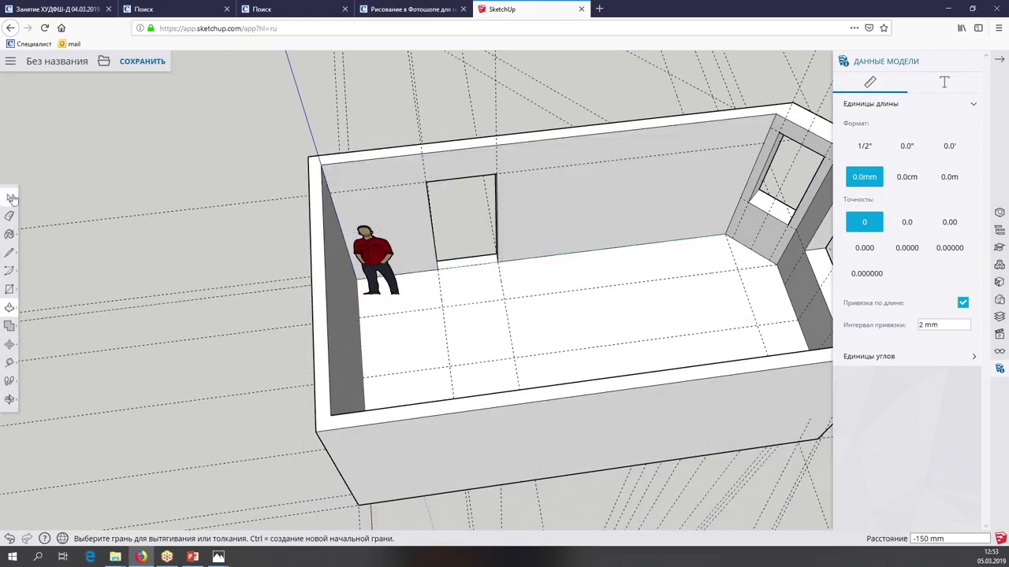
Triple-click to select all the walls, floor and openings, then apply Создать группу (Make Group)
click(10, 198)
mouse_move(504, 236)
middle_down()
mouse_move(607, 234)
mouse_move(530, 286)
middle_up()
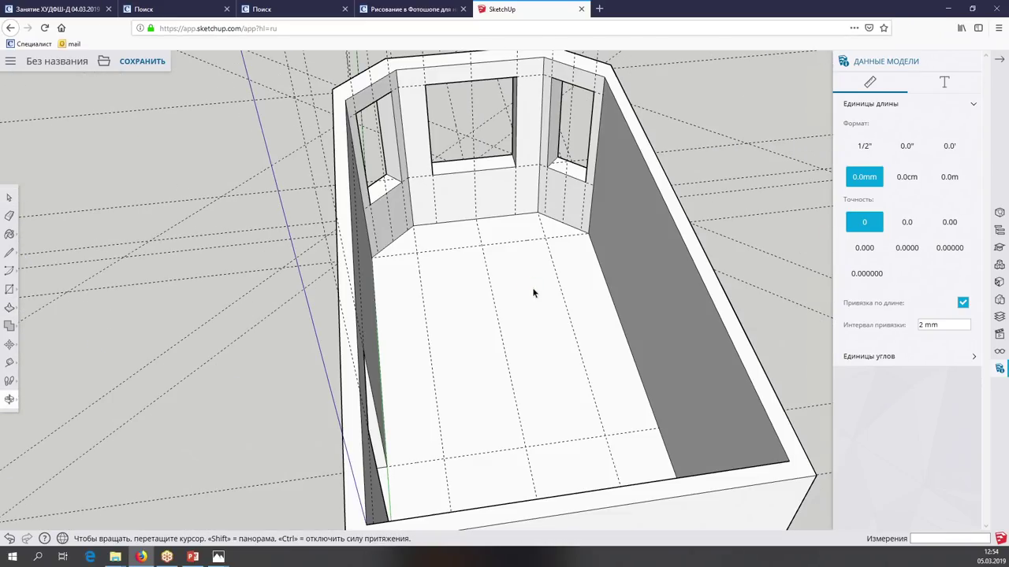
middle_drag(530, 286, 532, 293)
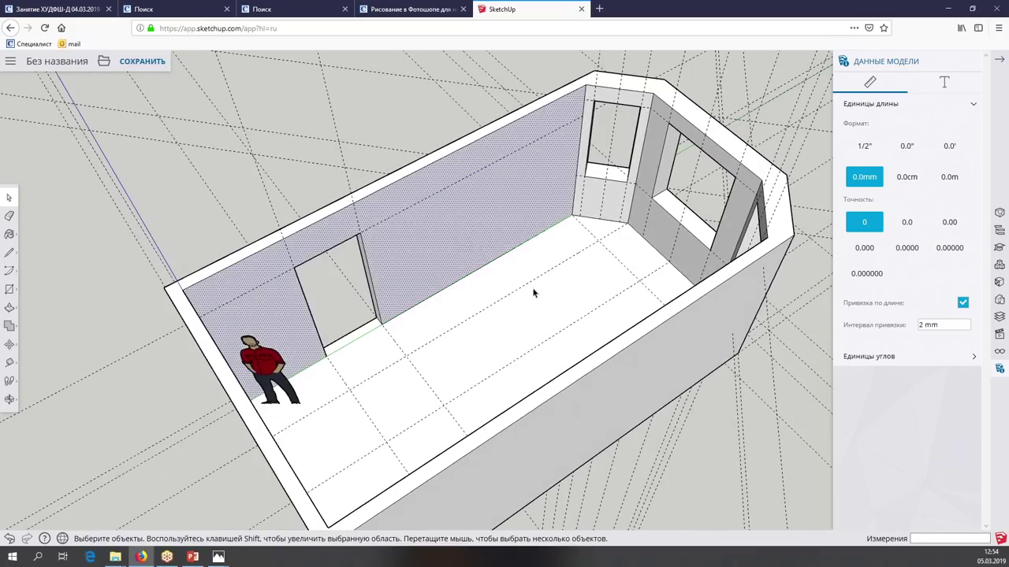
triple_click(533, 293)
right_click(534, 293)
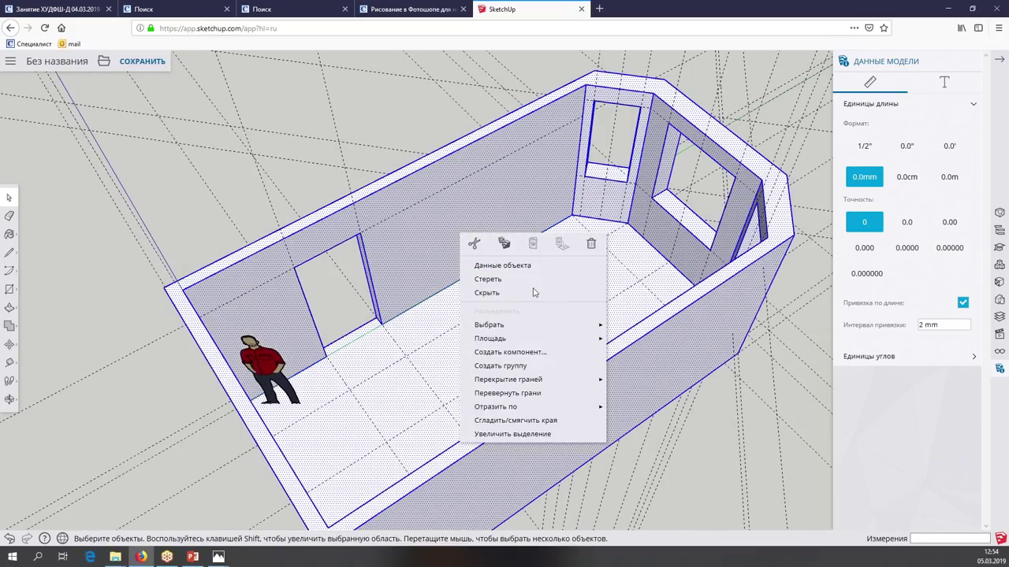
click(468, 366)
middle_drag(465, 356, 540, 358)
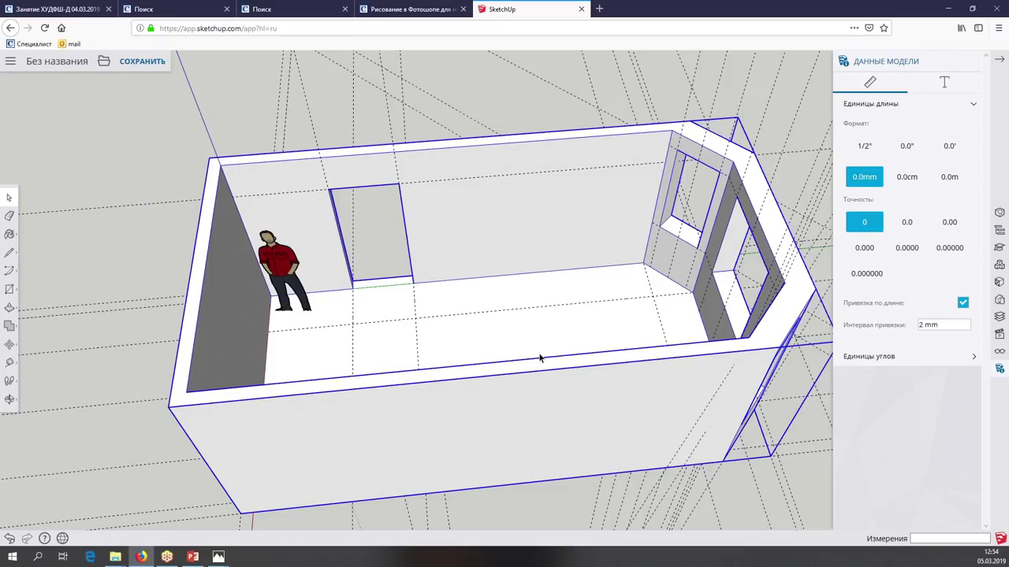
Remove all guide lines via Удалить все направляющие in the Отображение panel and view the room from above
click(999, 353)
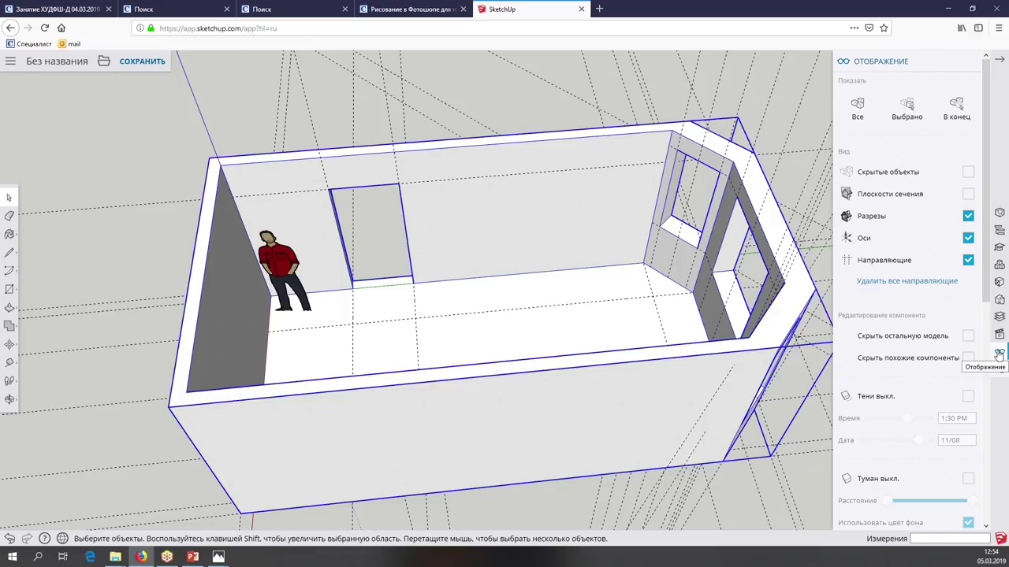
click(909, 283)
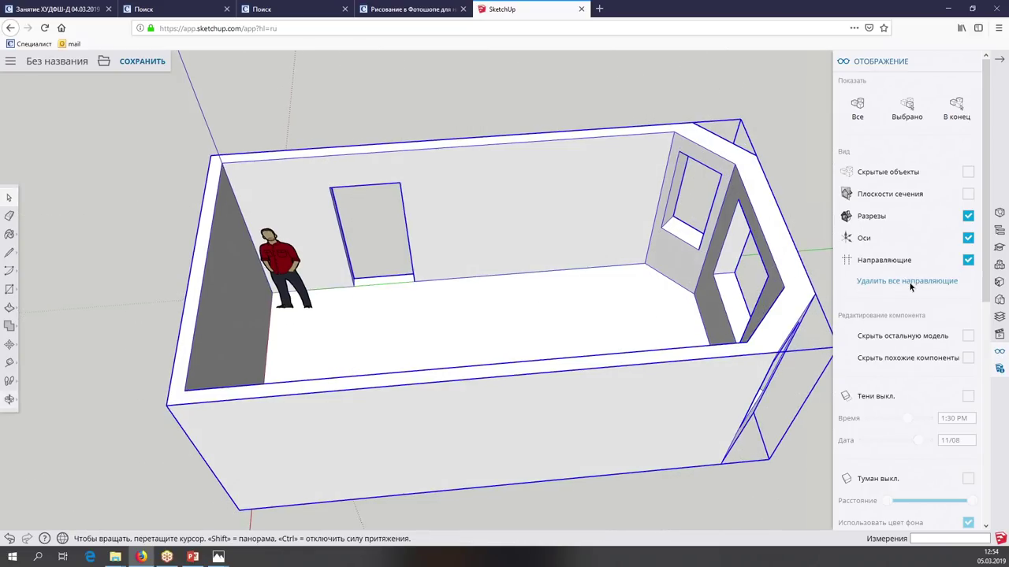
key(ctrl+z)
key(ctrl+z)
key(ctrl+z)
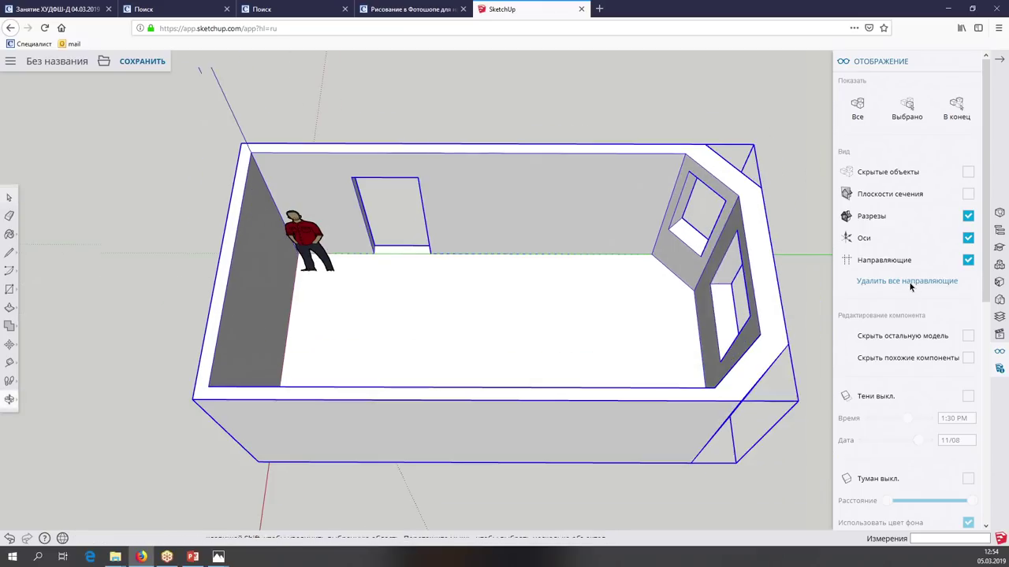
key(ctrl+z)
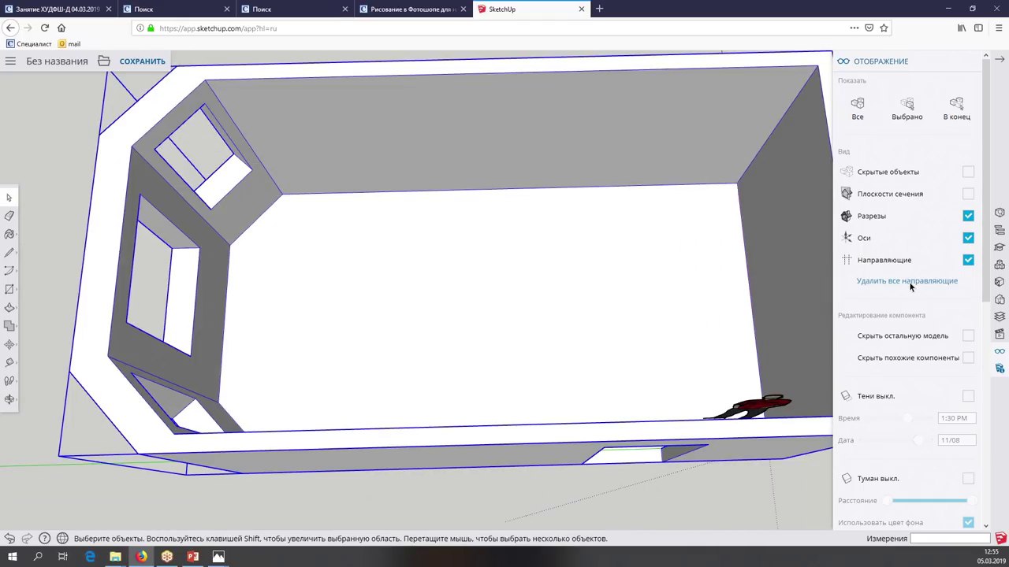
click(11, 363)
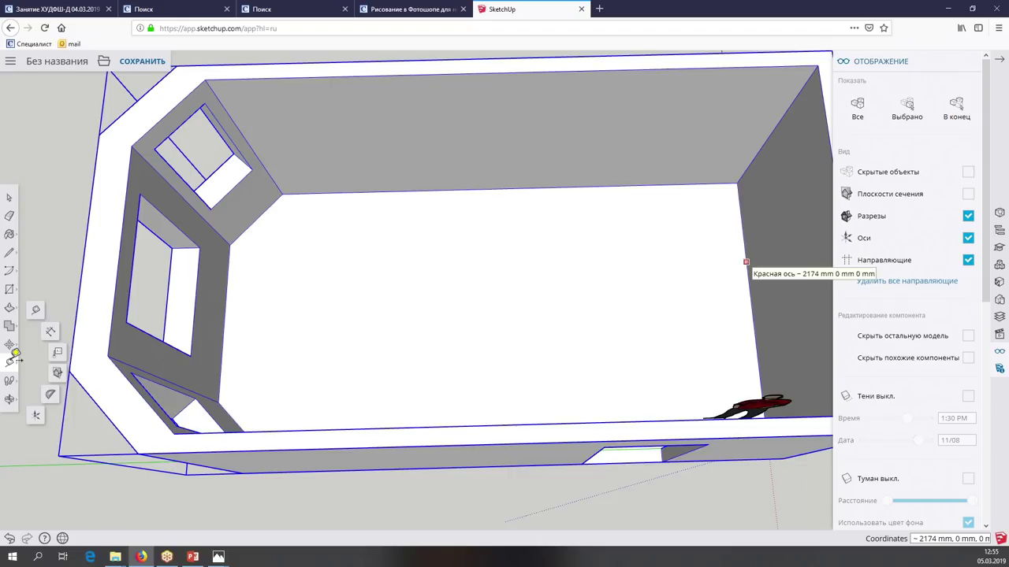
Place a guide 3824 mm from the side wall, undoing an accidental extra guide
text(3824)
key(Return)
click(410, 233)
click(411, 237)
text(200)
key(Return)
click(15, 30)
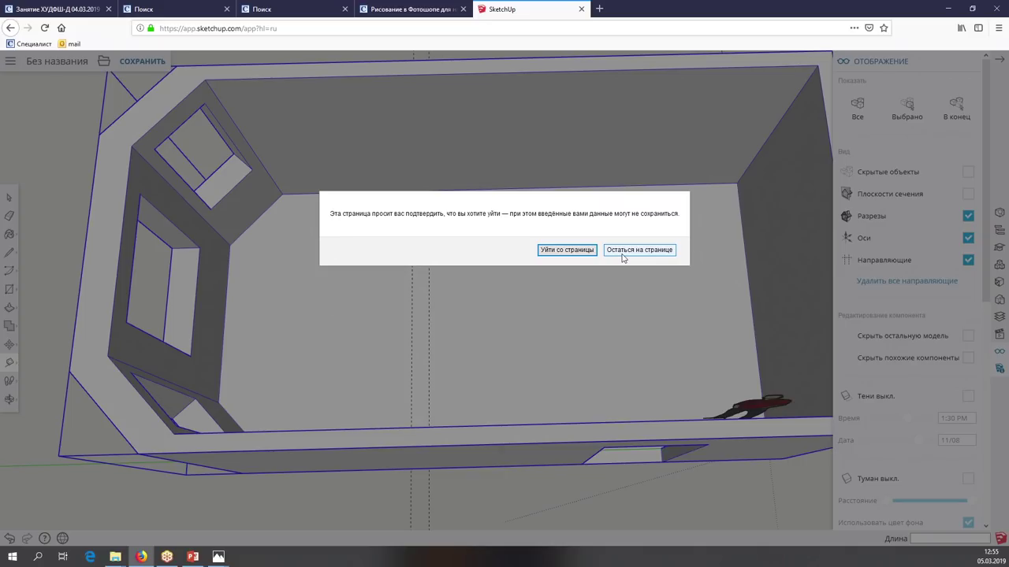
click(613, 253)
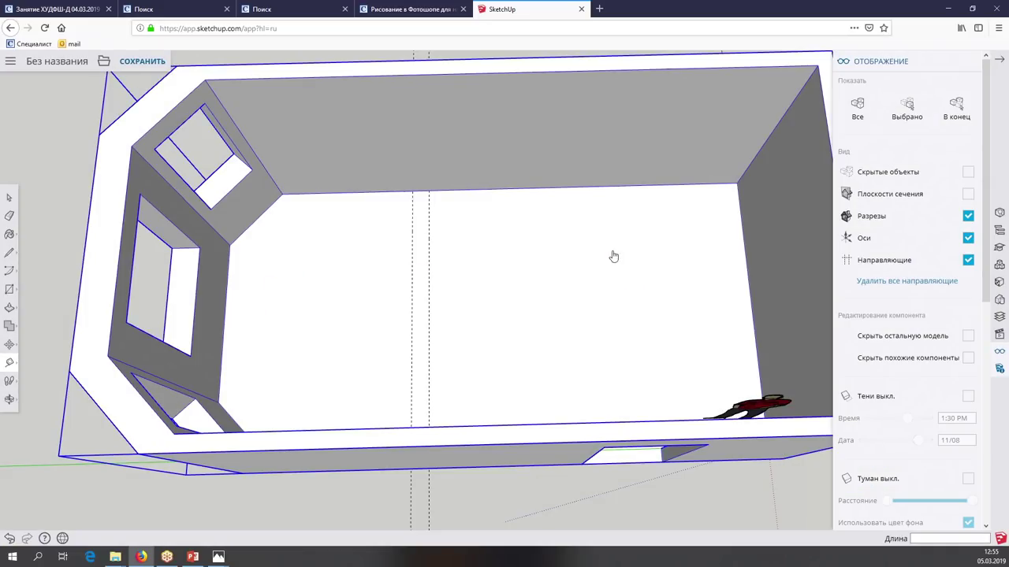
click(9, 539)
Add floor guides 2000 mm from the first guide and 2000 mm from the top wall
click(412, 259)
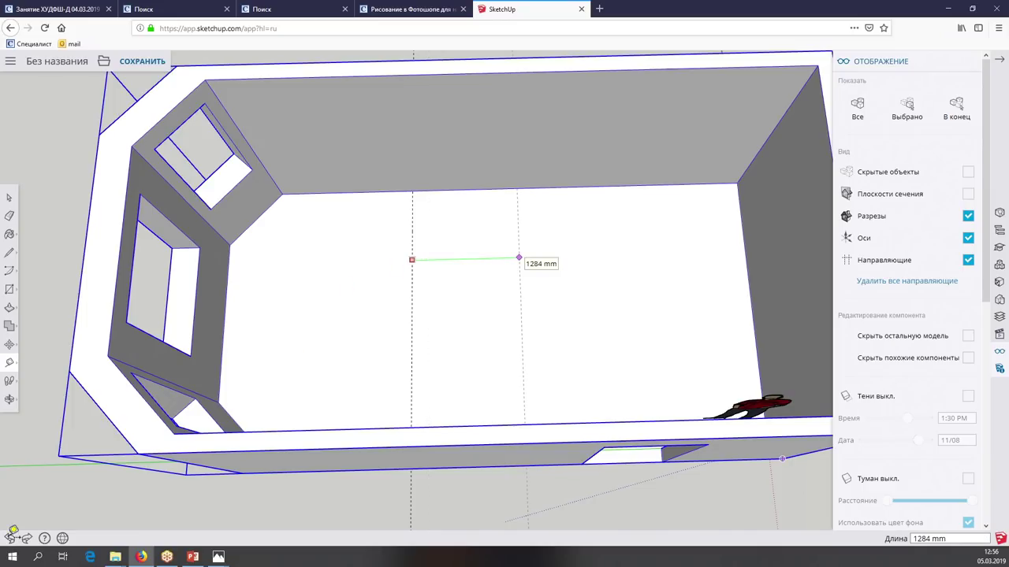
text(2000)
key(Return)
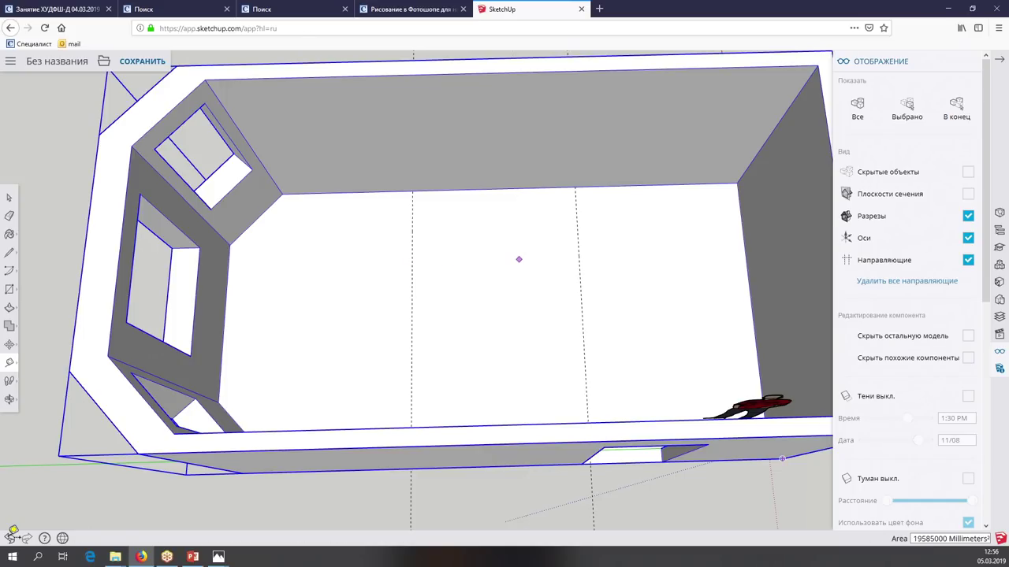
click(458, 183)
text(2000)
key(Return)
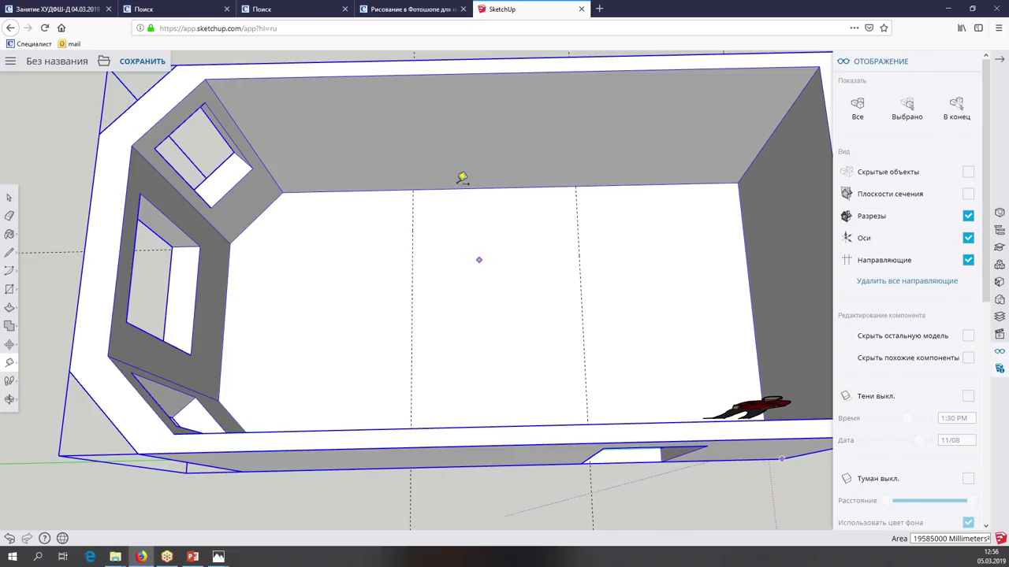
middle_drag(462, 178, 462, 178)
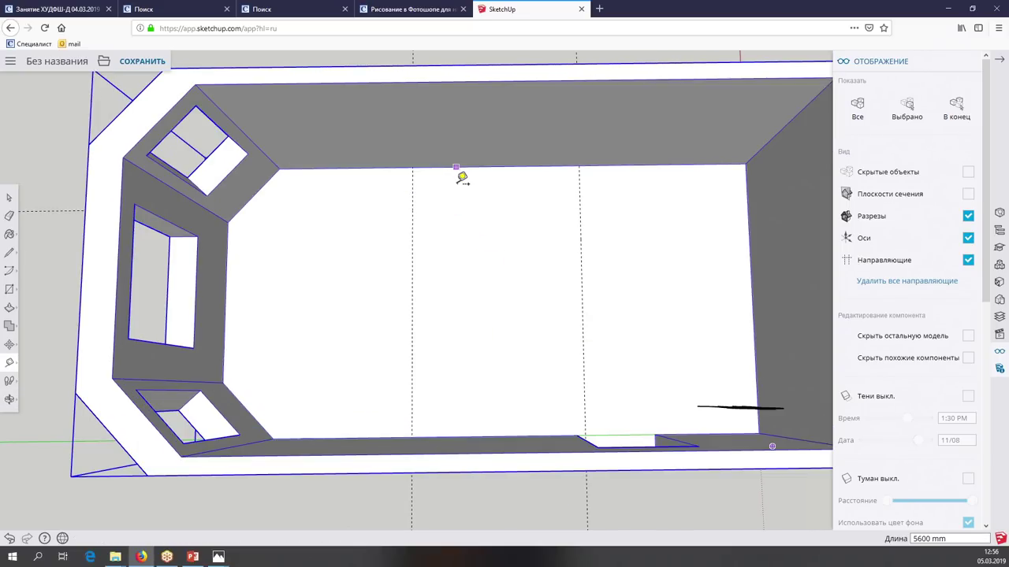
click(462, 178)
text(2000)
key(Return)
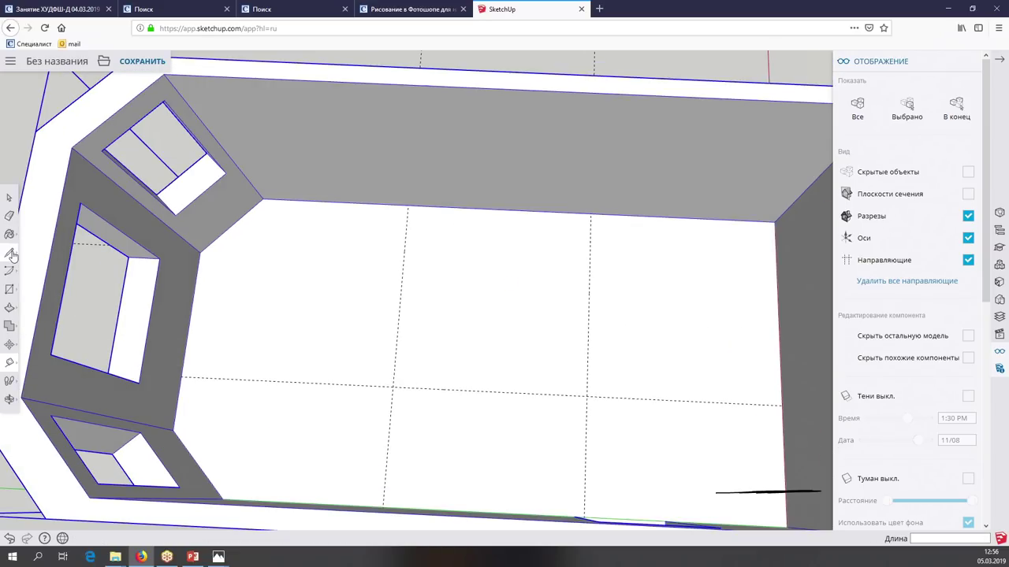
Draw the square bed outline on the floor along the 2000 mm guides
click(9, 253)
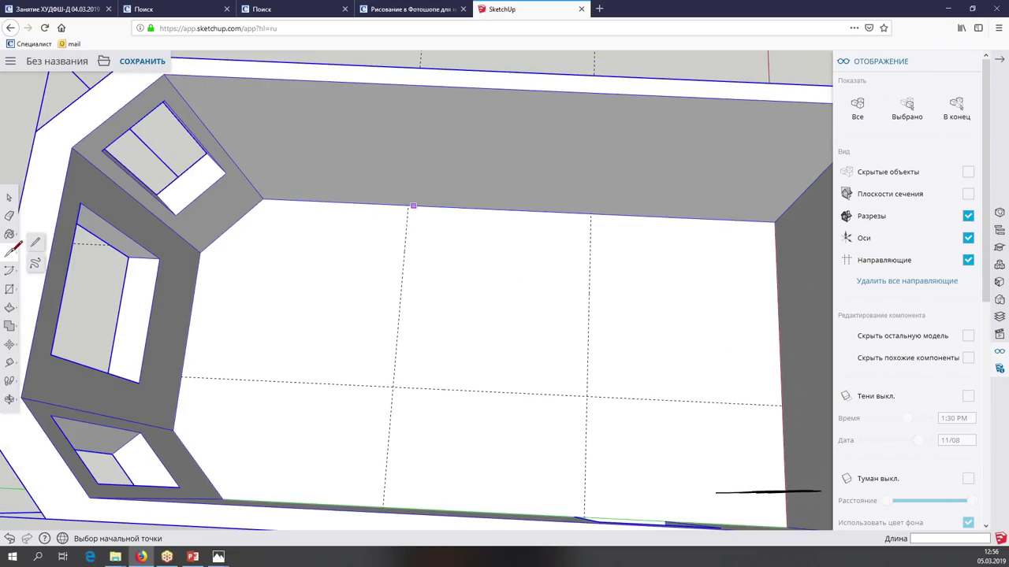
click(407, 205)
click(591, 214)
click(586, 397)
click(393, 387)
click(408, 205)
middle_drag(408, 206, 442, 236)
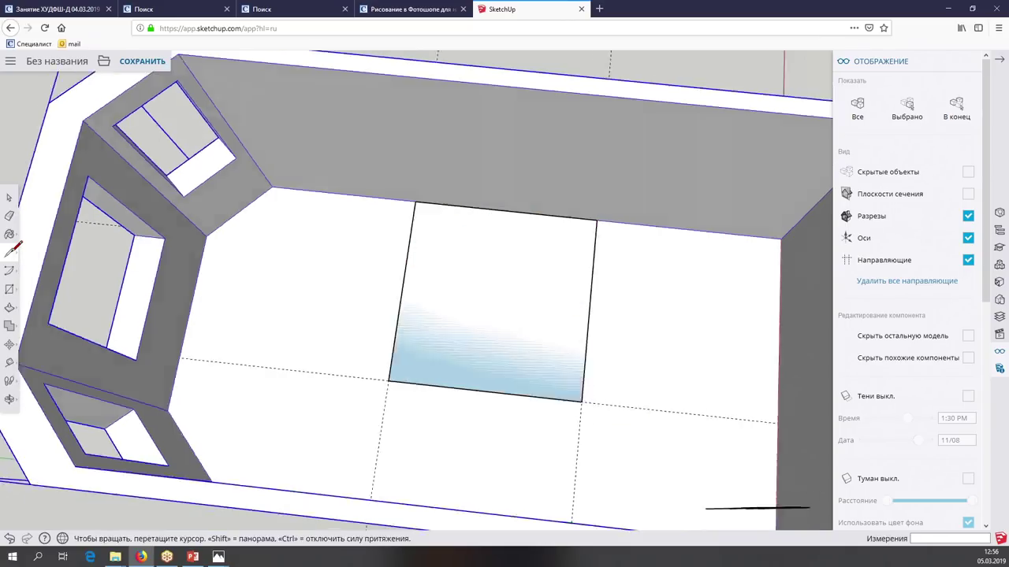
mouse_move(496, 272)
middle_down()
mouse_move(29, 331)
mouse_move(22, 360)
middle_up()
scroll(28, 357, down, 3)
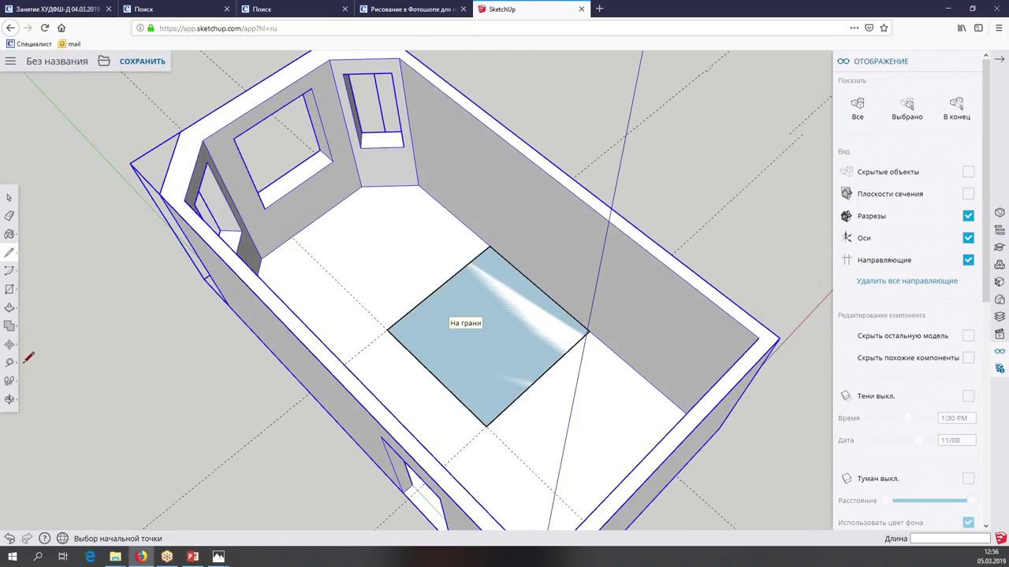
middle_drag(418, 323, 467, 329)
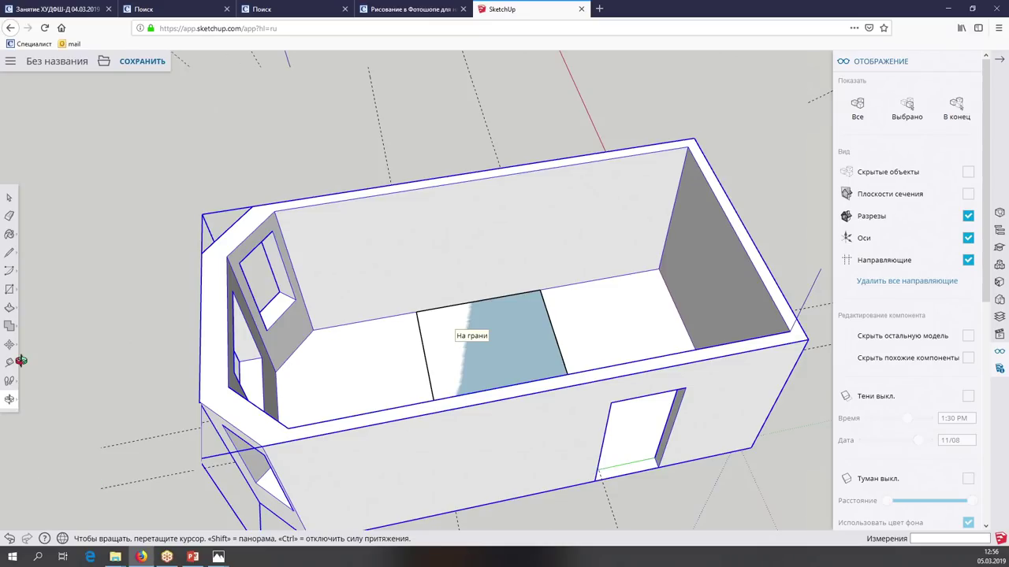
scroll(22, 360, down, 3)
middle_drag(22, 360, 566, 364)
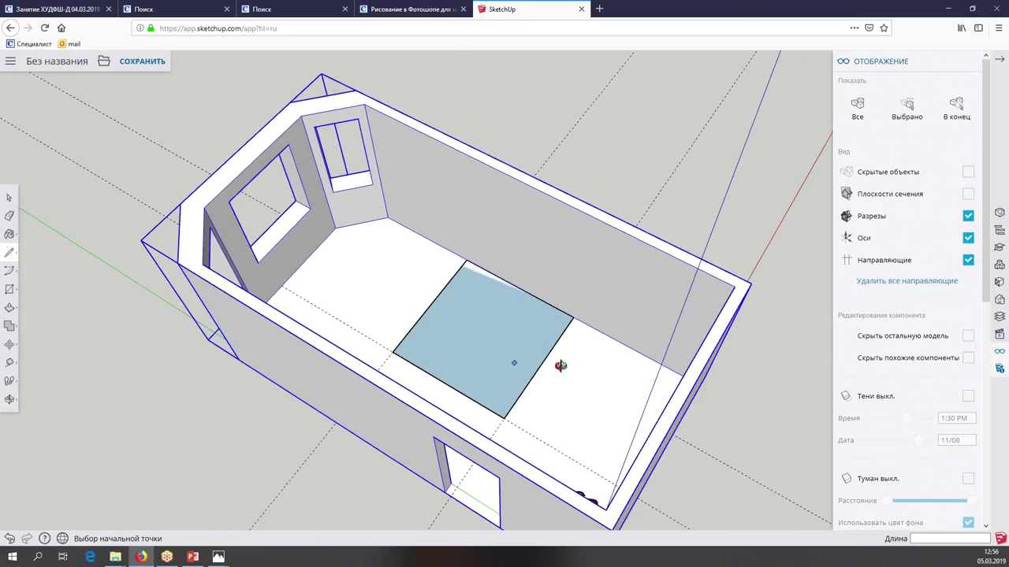
middle_drag(565, 364, 570, 360)
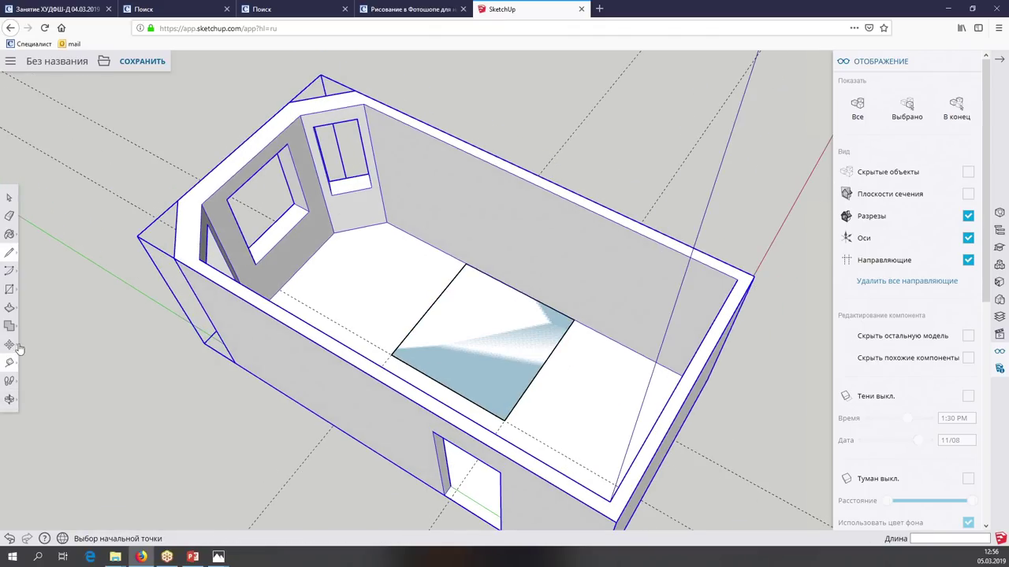
Push/Pull the floor square up 450 mm and select the new box
click(10, 309)
click(481, 347)
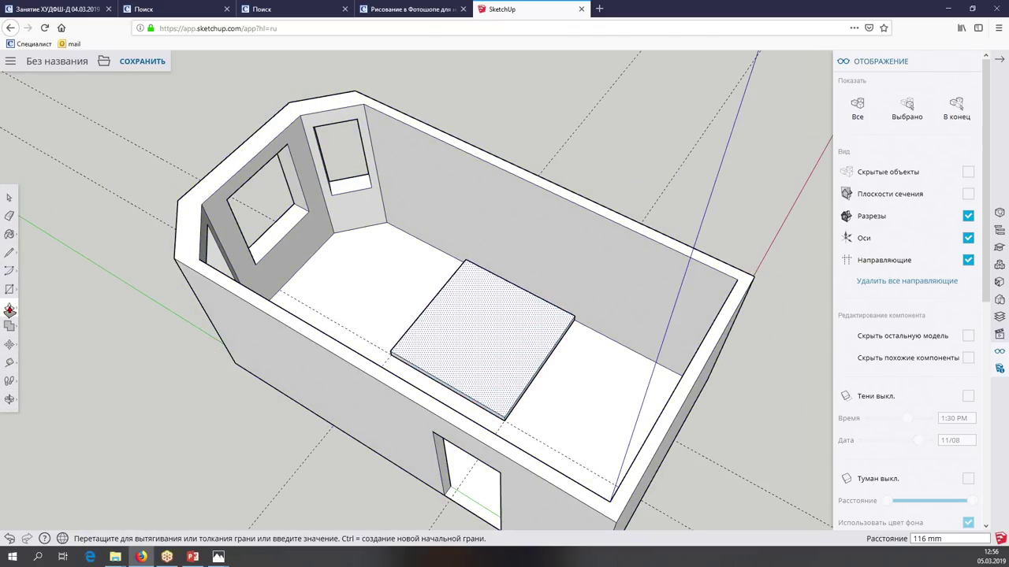
text(450)
key(Return)
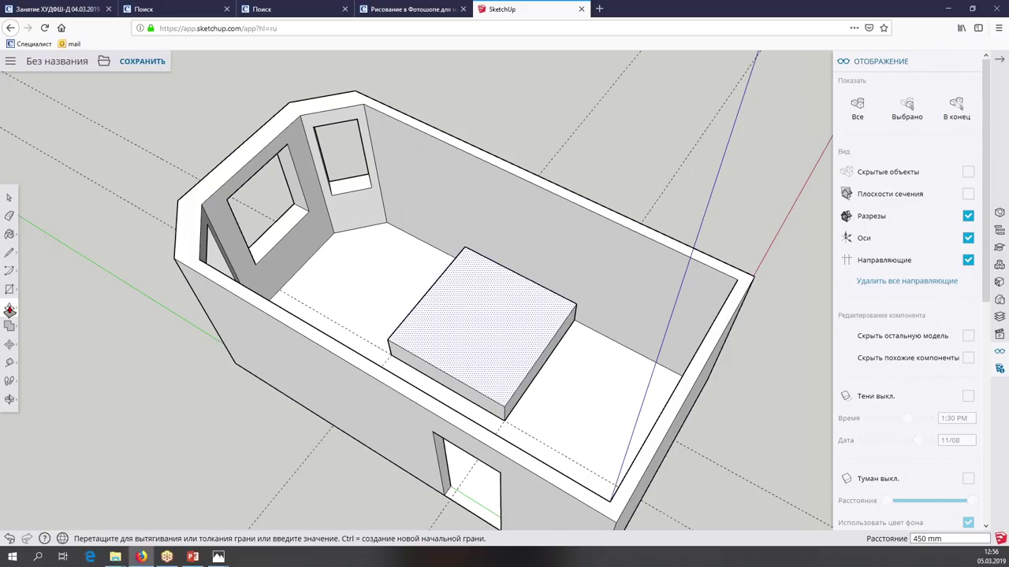
middle_drag(9, 310, 8, 199)
click(8, 200)
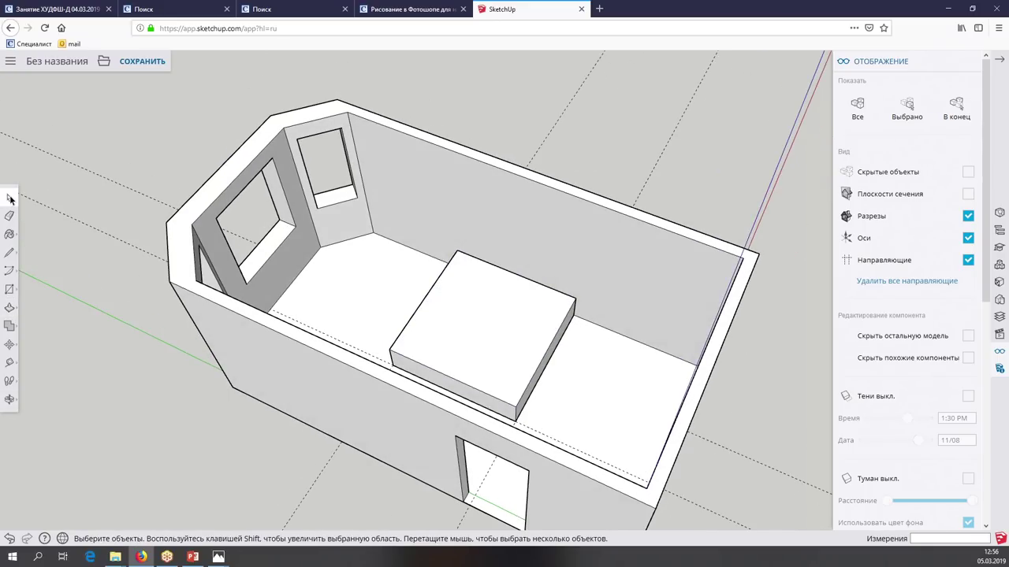
drag(379, 236, 587, 430)
middle_drag(472, 355, 473, 300)
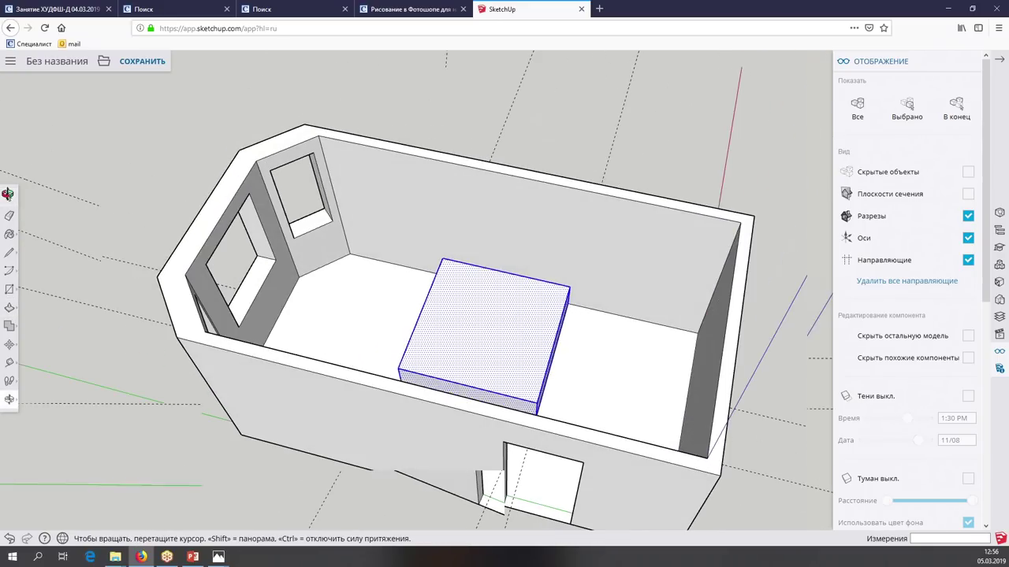
scroll(473, 330, up, 3)
click(7, 194)
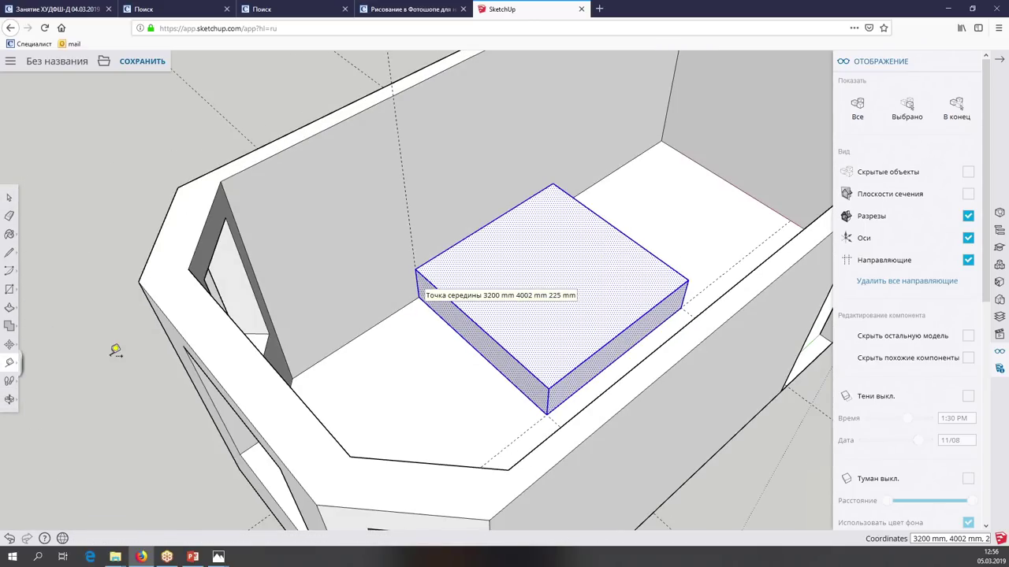
Set a height guide and draw the headboard outline at the back edge of the bed box
middle_drag(115, 350, 115, 350)
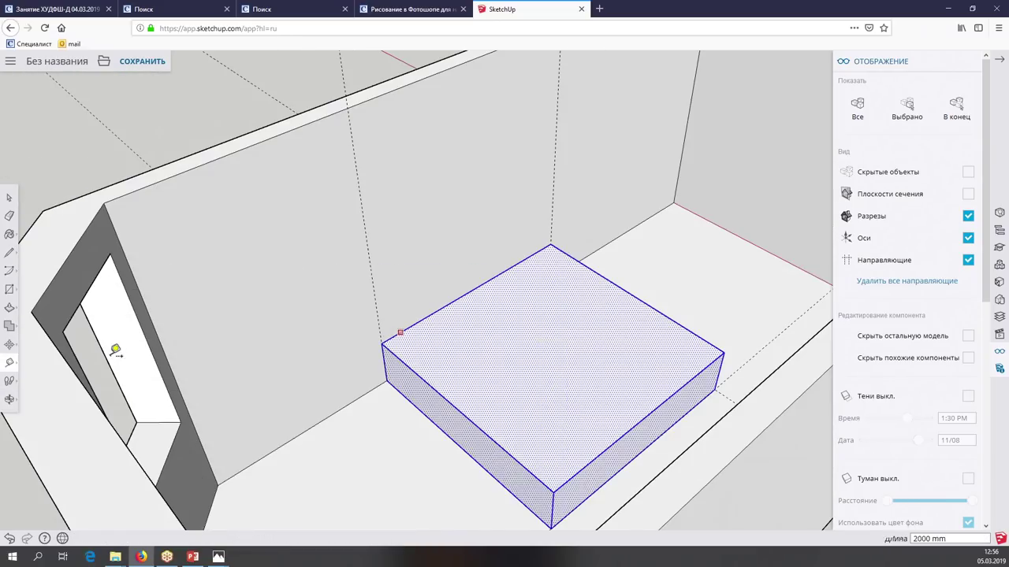
text(700)
key(Return)
click(10, 252)
click(381, 342)
click(371, 276)
click(556, 183)
click(552, 246)
middle_drag(547, 292, 548, 293)
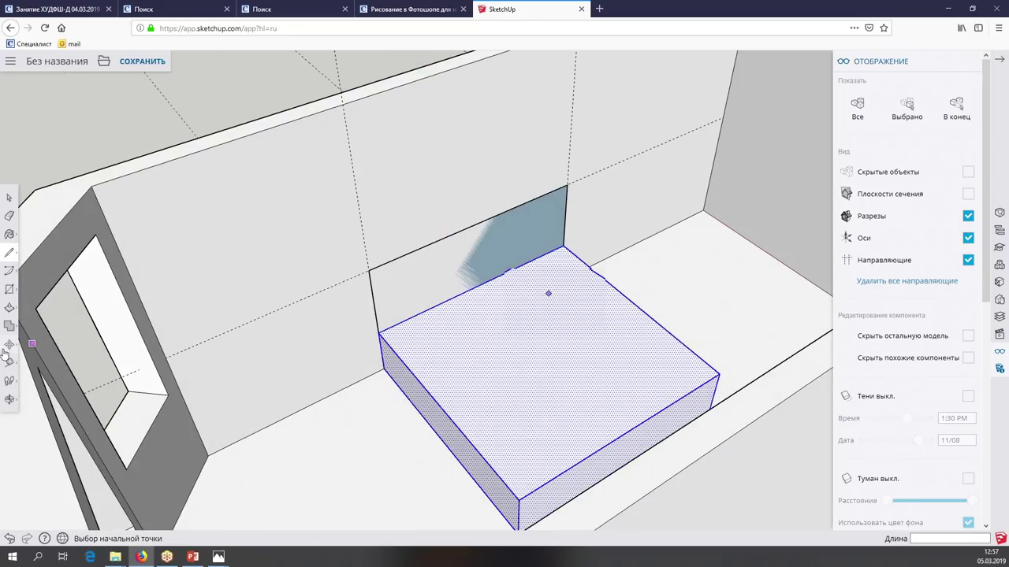
Thicken the headboard outline into a 20 mm panel and select it with the bed box
click(9, 308)
click(64, 305)
text(20)
key(Return)
middle_drag(62, 296, 8, 198)
click(8, 197)
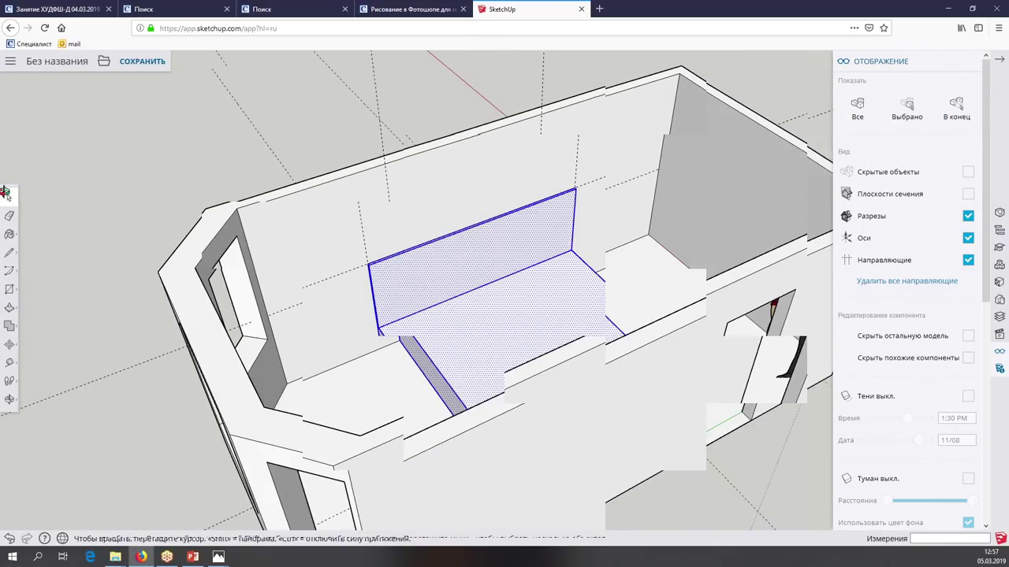
middle_drag(5, 192, 501, 334)
Group the bed box and headboard, then move the group 20 mm
right_click(501, 334)
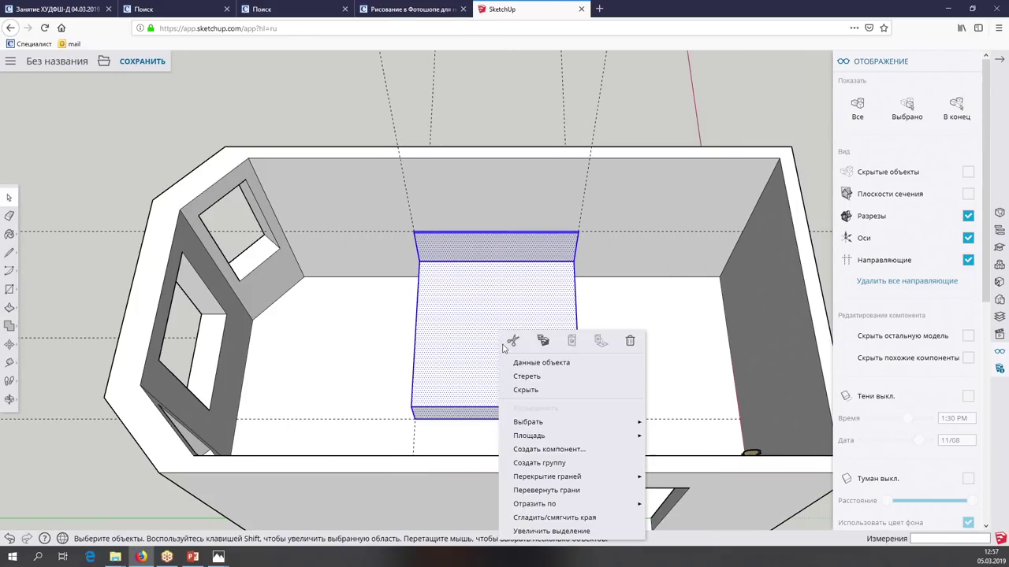
click(522, 465)
scroll(509, 309, up, 4)
mouse_move(509, 308)
middle_down()
mouse_move(509, 318)
mouse_move(315, 331)
middle_up()
scroll(509, 318, up, 3)
click(9, 344)
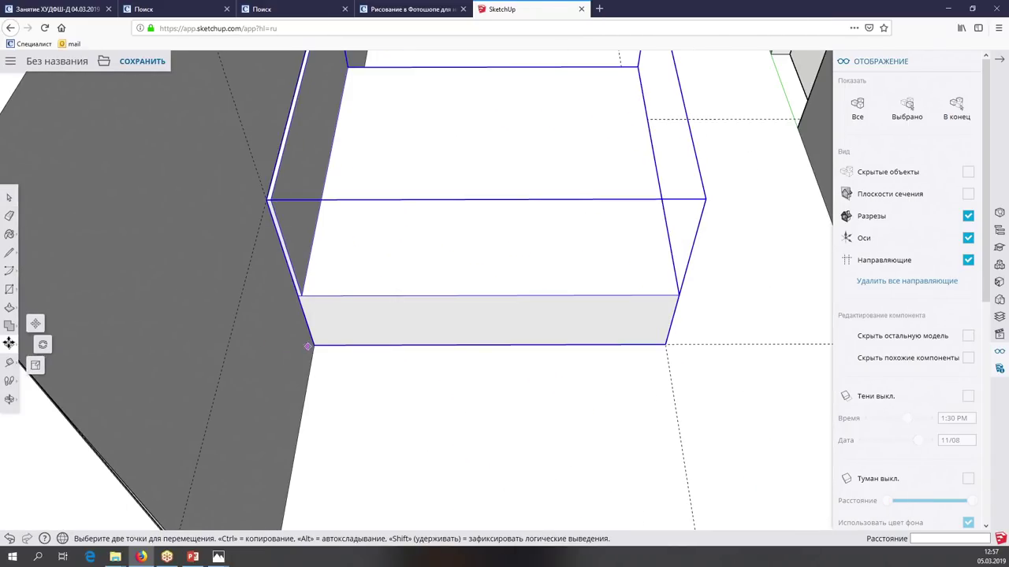
click(308, 346)
text(20)
key(Return)
Add a guide line beside the bed and return to the Select tool
middle_drag(326, 345, 327, 347)
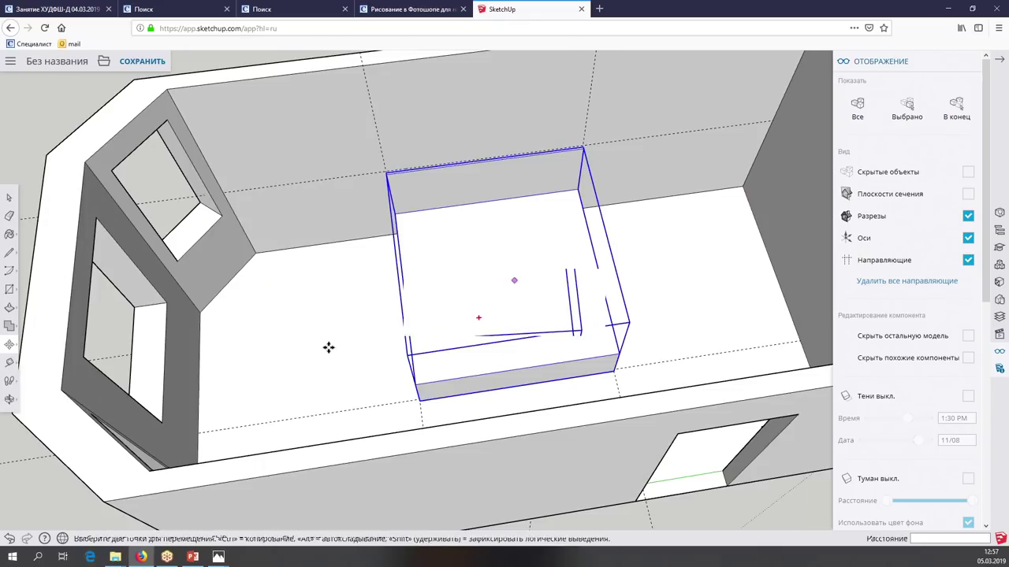
scroll(387, 369, down, 2)
key(m)
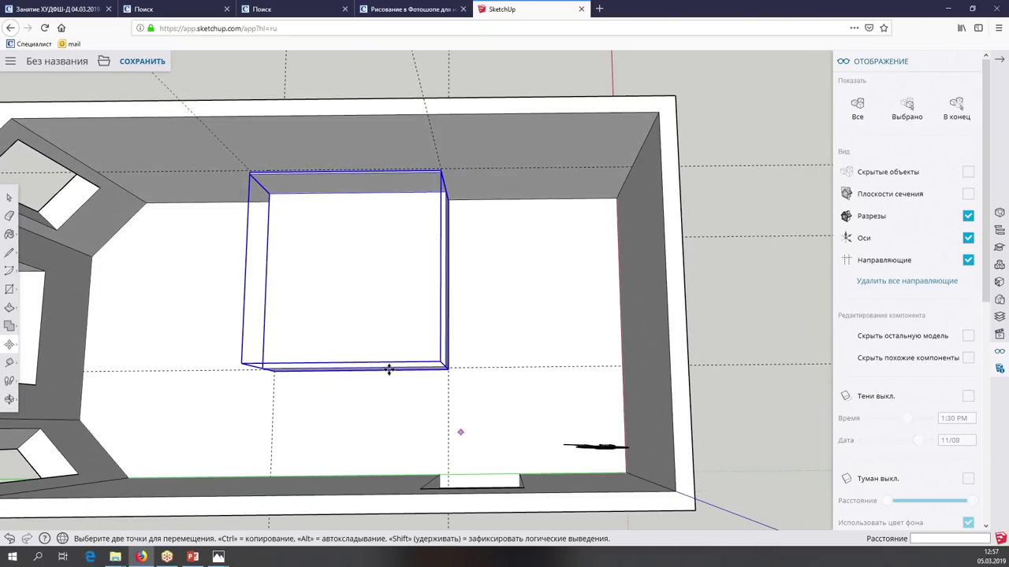
click(15, 359)
click(447, 409)
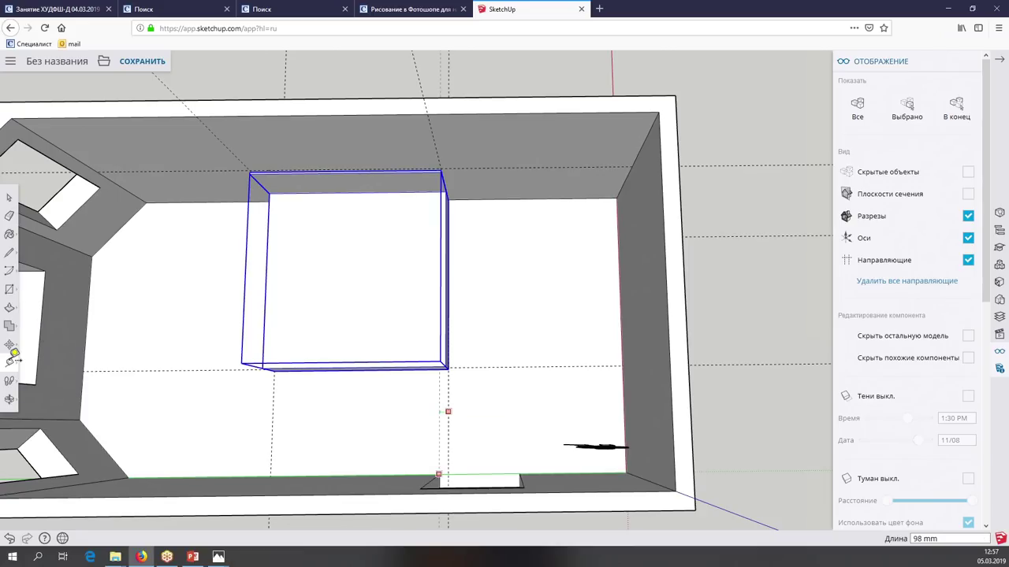
scroll(444, 401, up, 5)
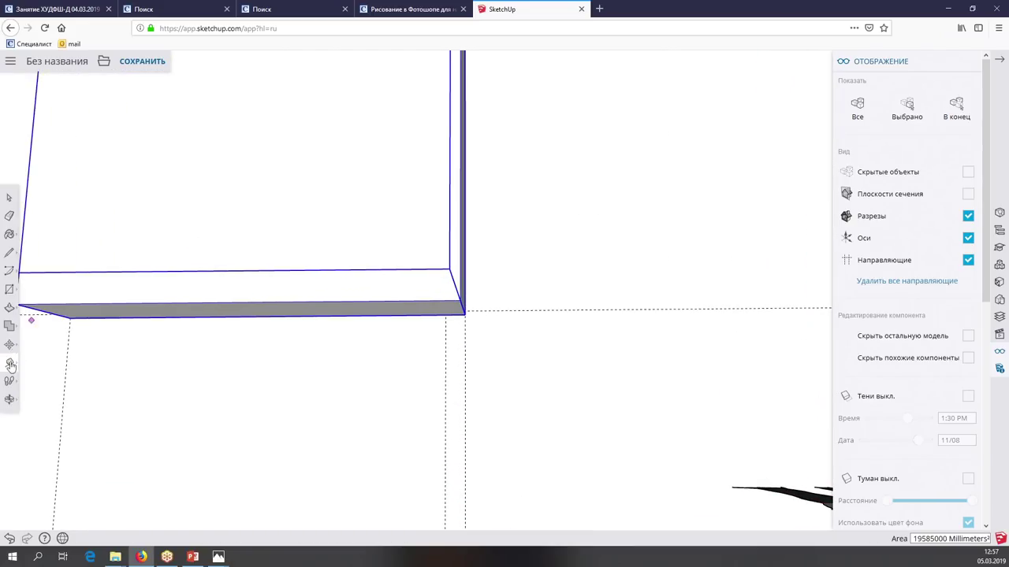
click(8, 346)
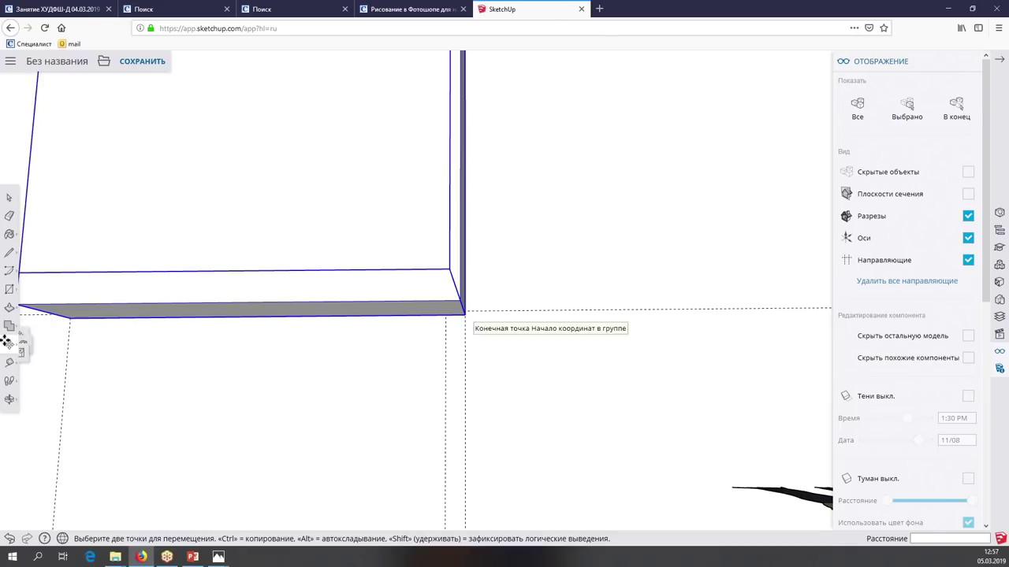
scroll(447, 308, down, 3)
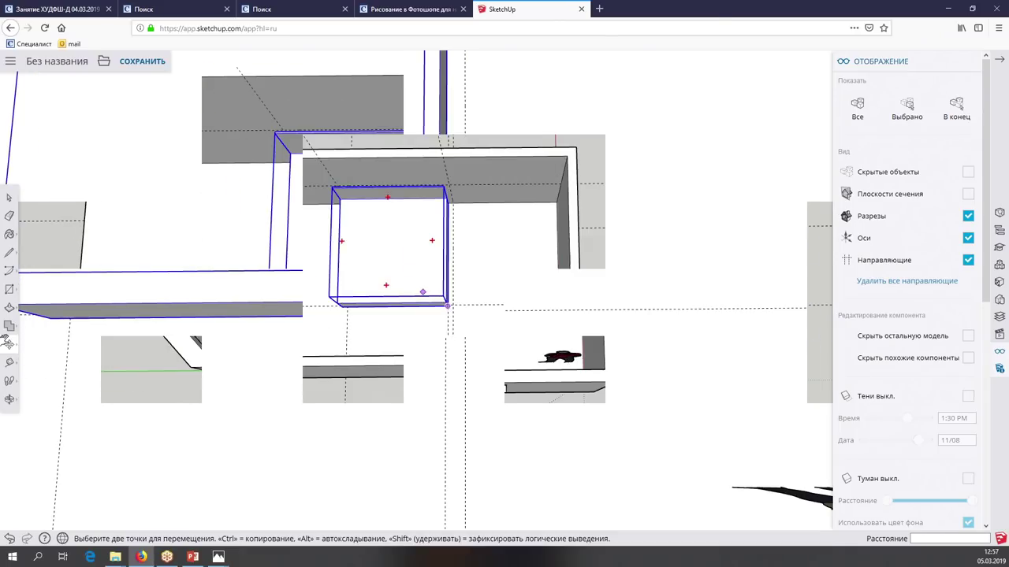
key(space)
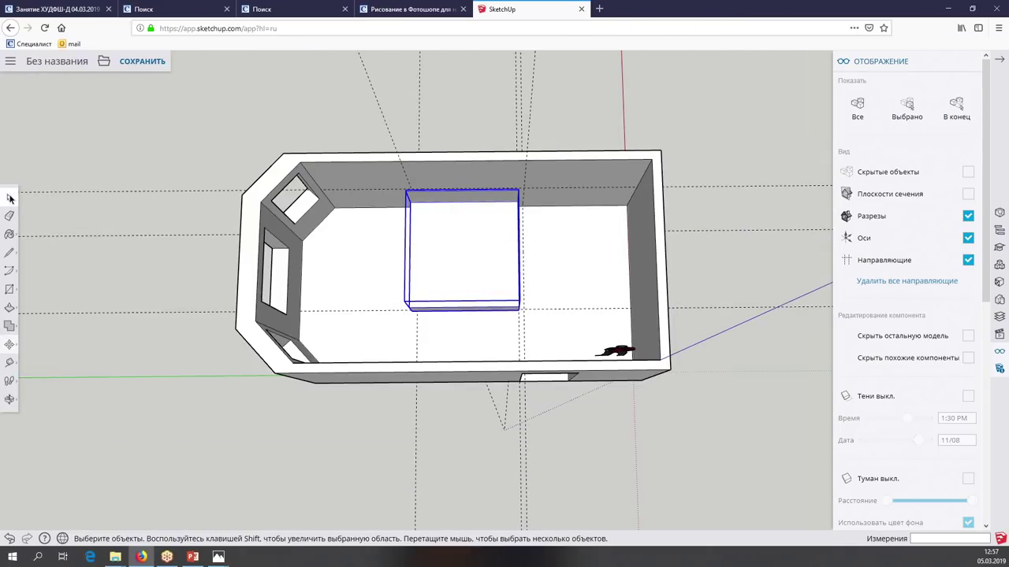
scroll(471, 256, up, 3)
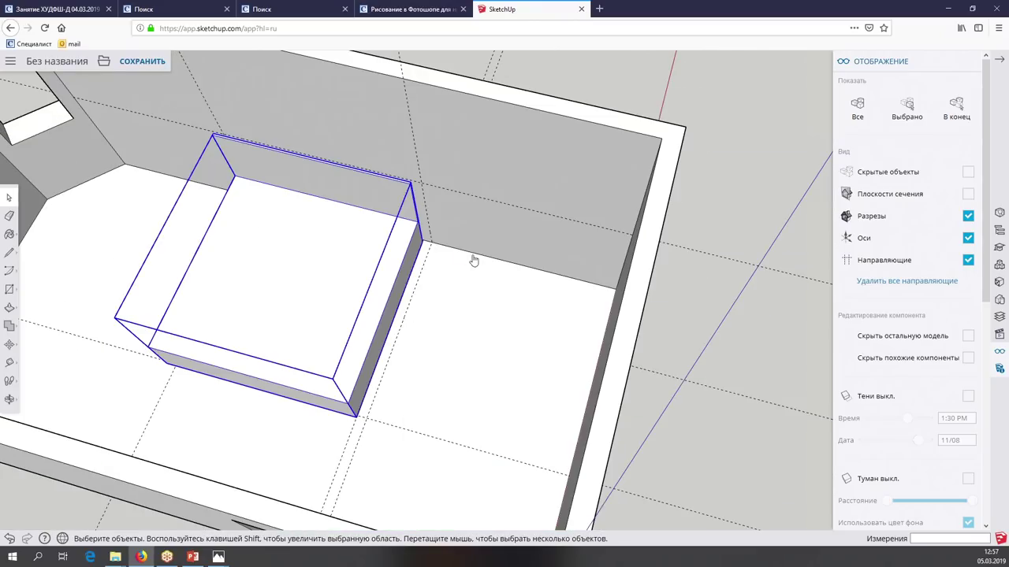
Draw a 500 mm square on the floor beside the bed
click(9, 252)
scroll(99, 273, up, 2)
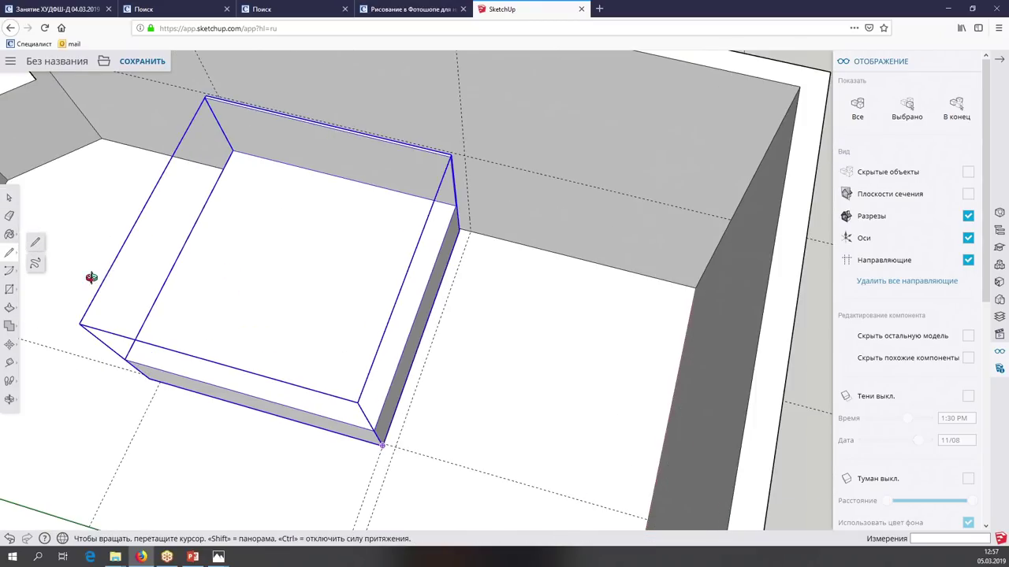
scroll(99, 273, up, 3)
click(98, 273)
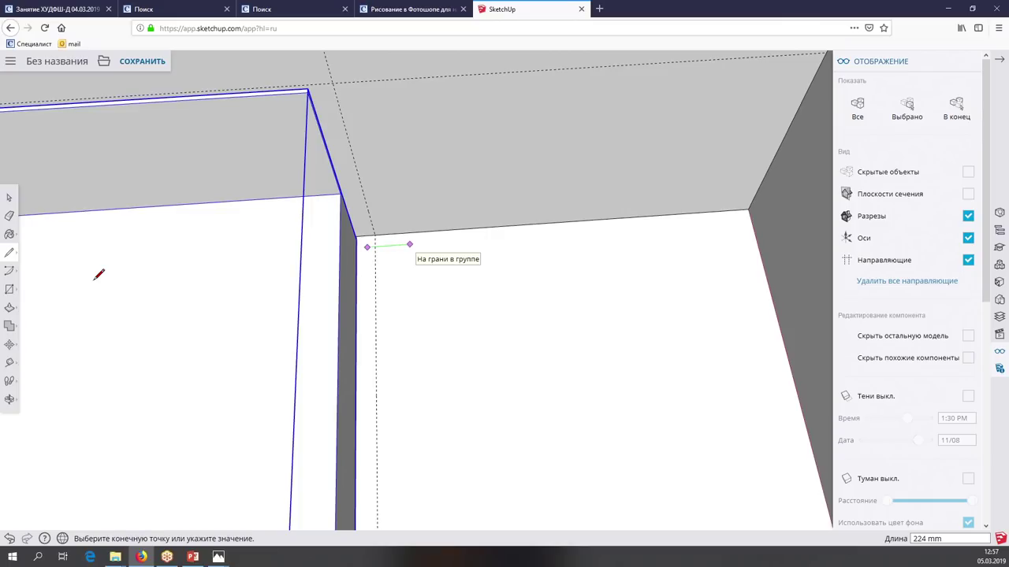
key(Return)
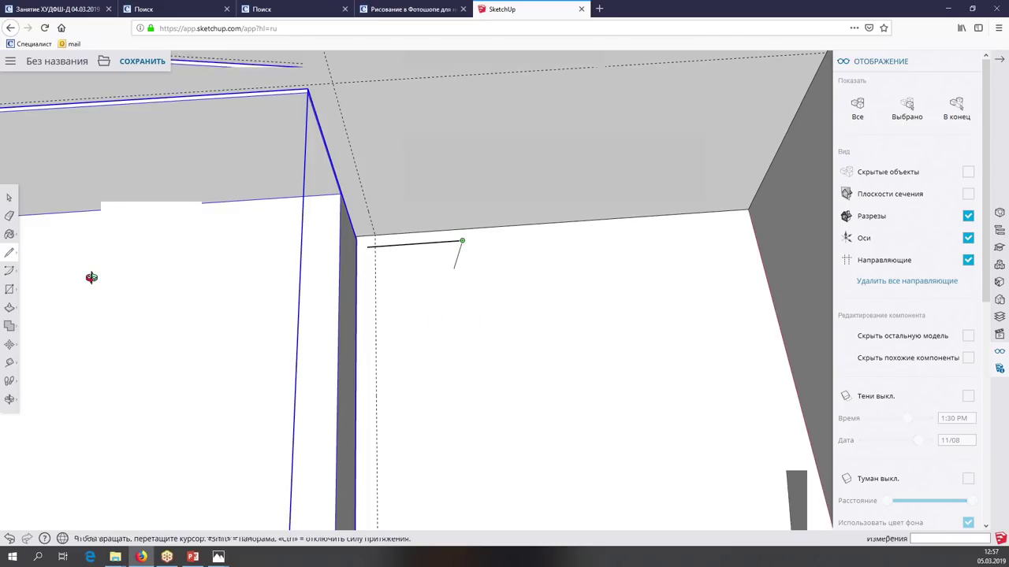
middle_drag(467, 325, 464, 296)
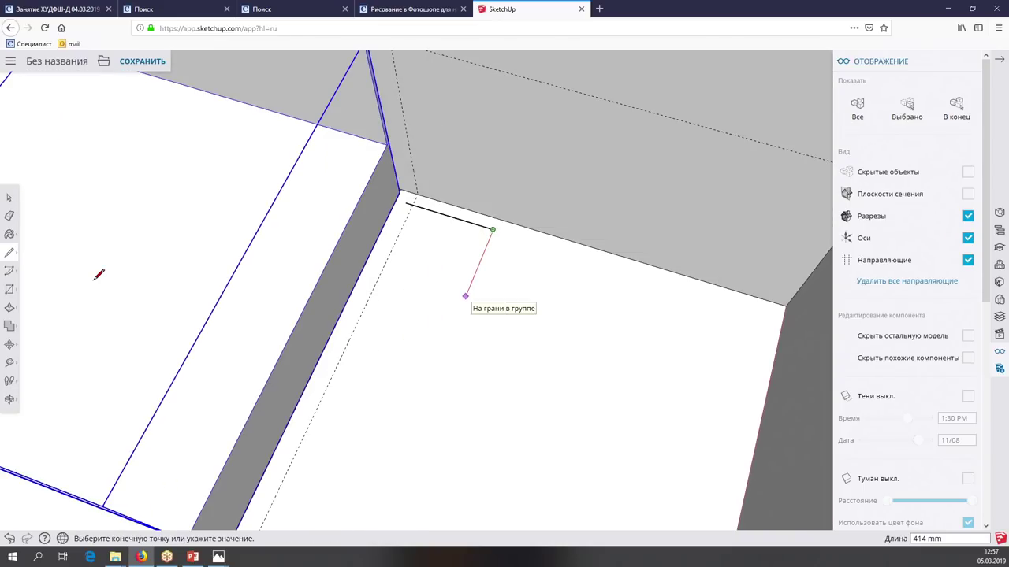
click(461, 305)
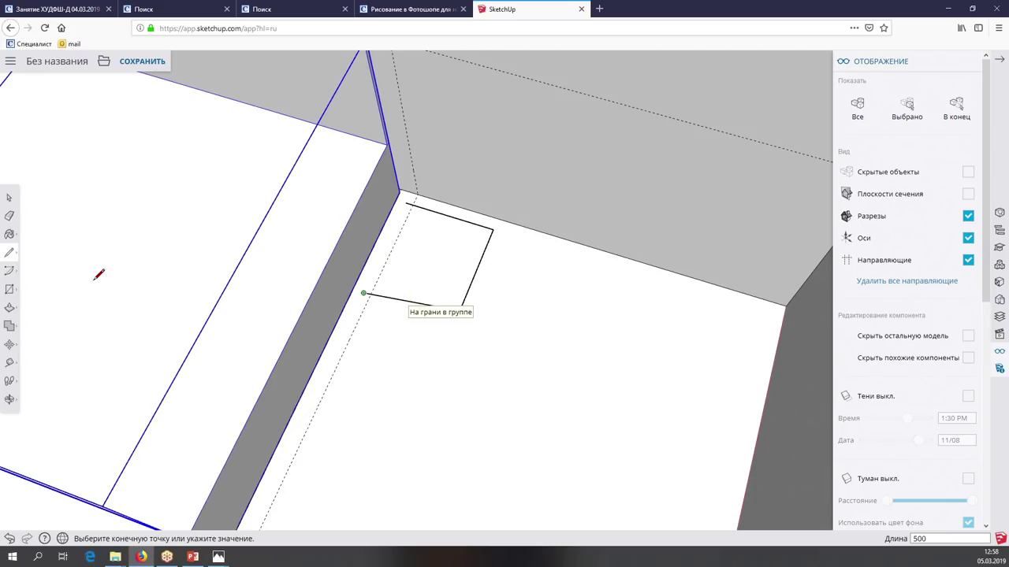
click(363, 293)
middle_drag(94, 277, 101, 268)
key(ctrl+z)
click(68, 508)
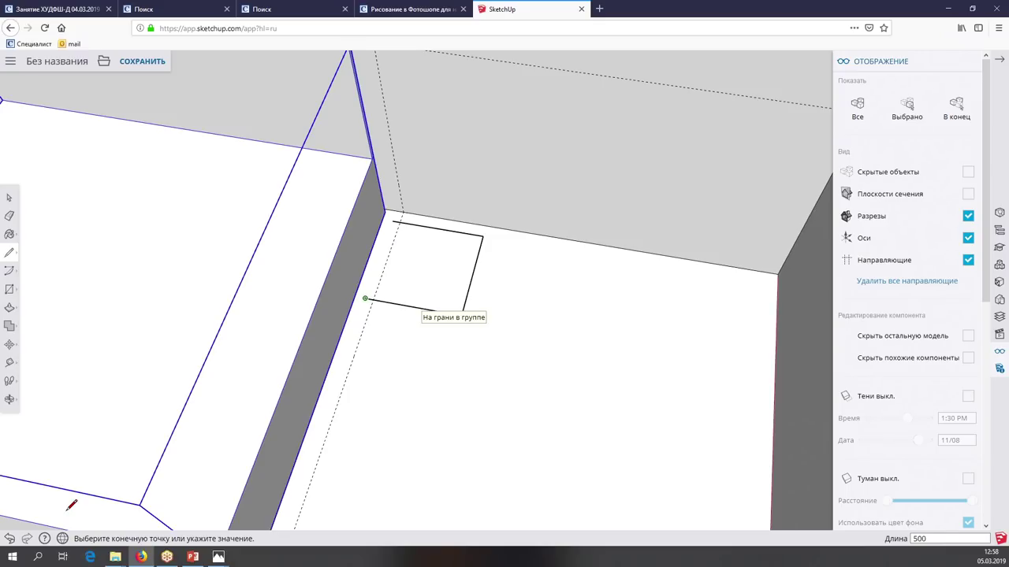
click(392, 222)
middle_drag(71, 505, 64, 507)
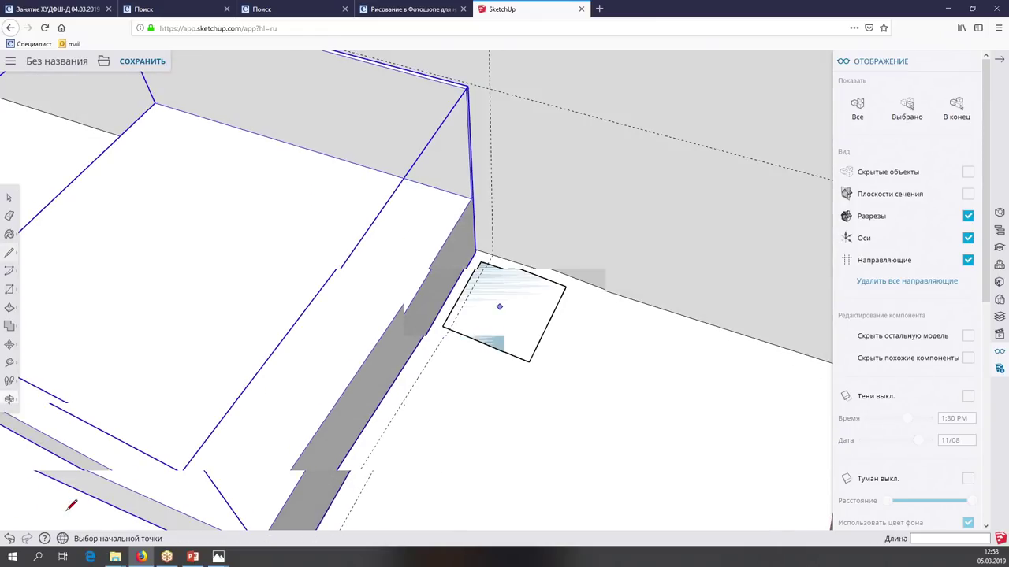
Push/Pull the square up 500 mm into a cube and select it
click(9, 309)
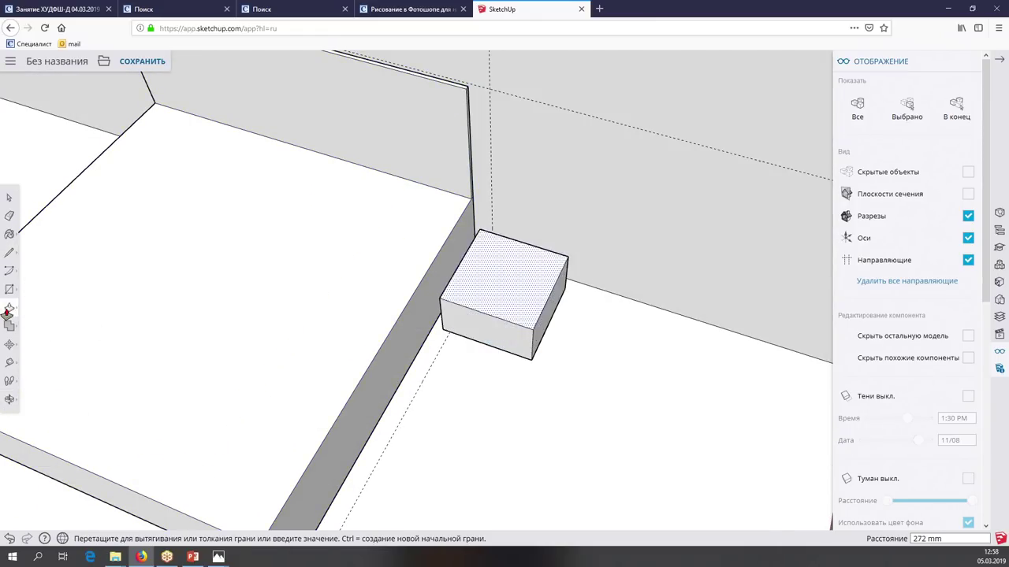
key(Return)
mouse_move(416, 316)
middle_down()
mouse_move(426, 299)
mouse_move(441, 315)
middle_up()
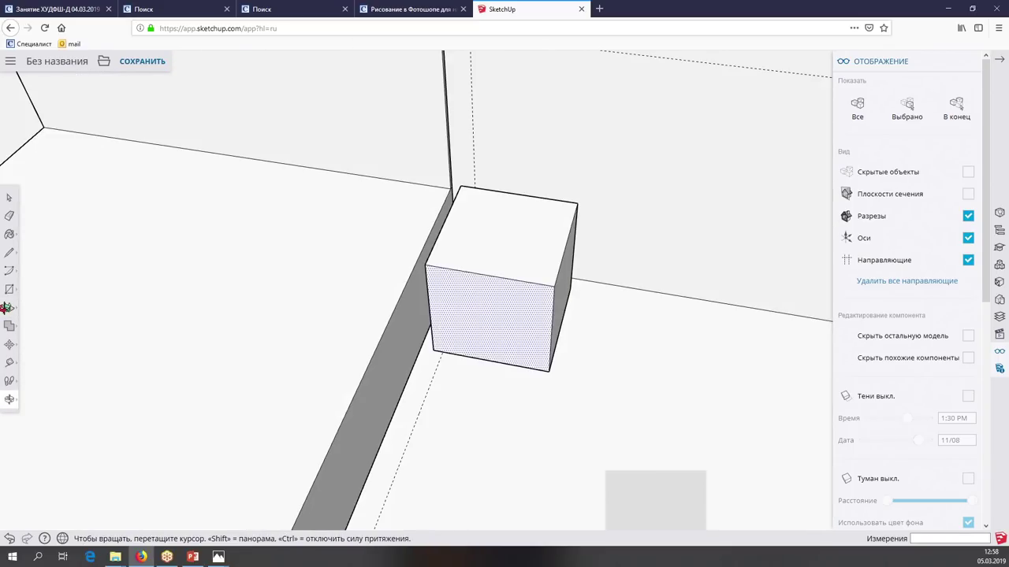
middle_drag(6, 308, 315, 284)
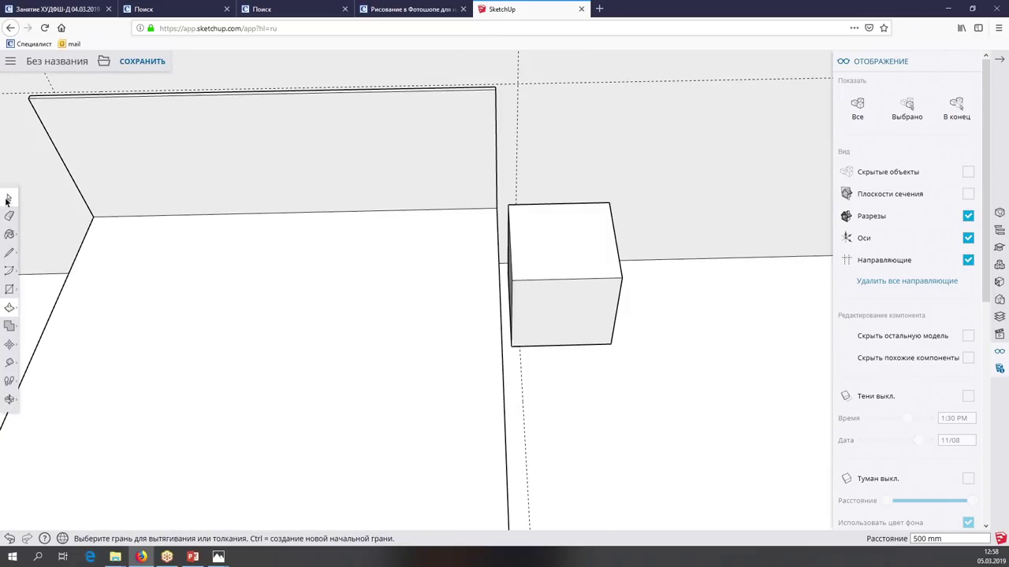
middle_drag(544, 265, 549, 273)
click(549, 273)
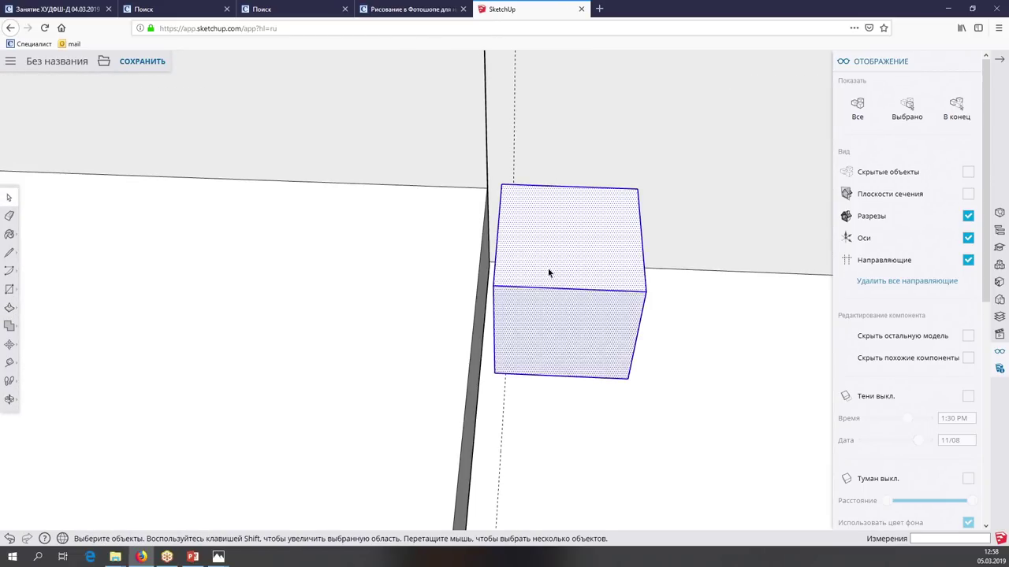
right_click(549, 272)
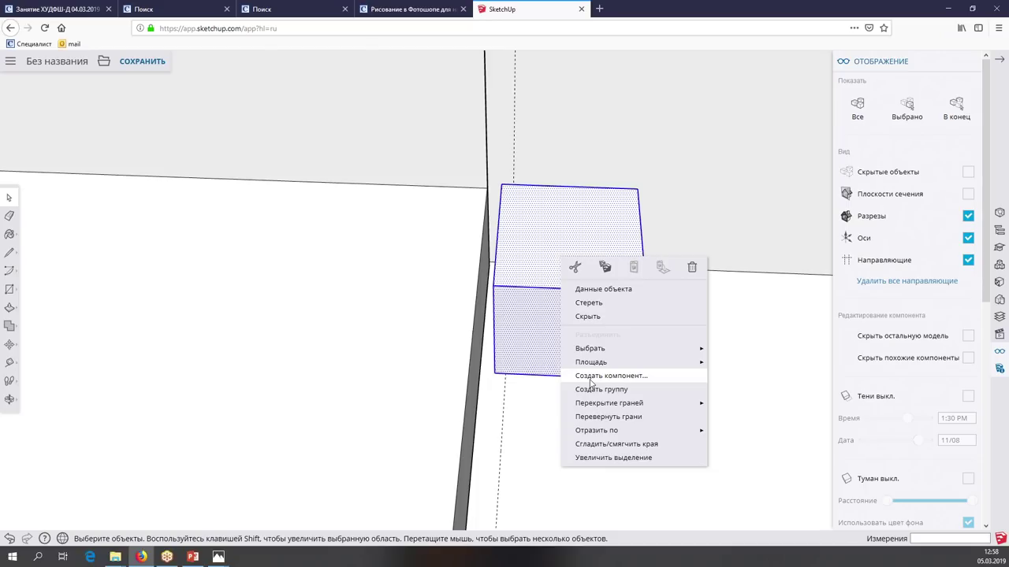
Create a component from the bedside cube with the definition name 'тумба'
click(591, 383)
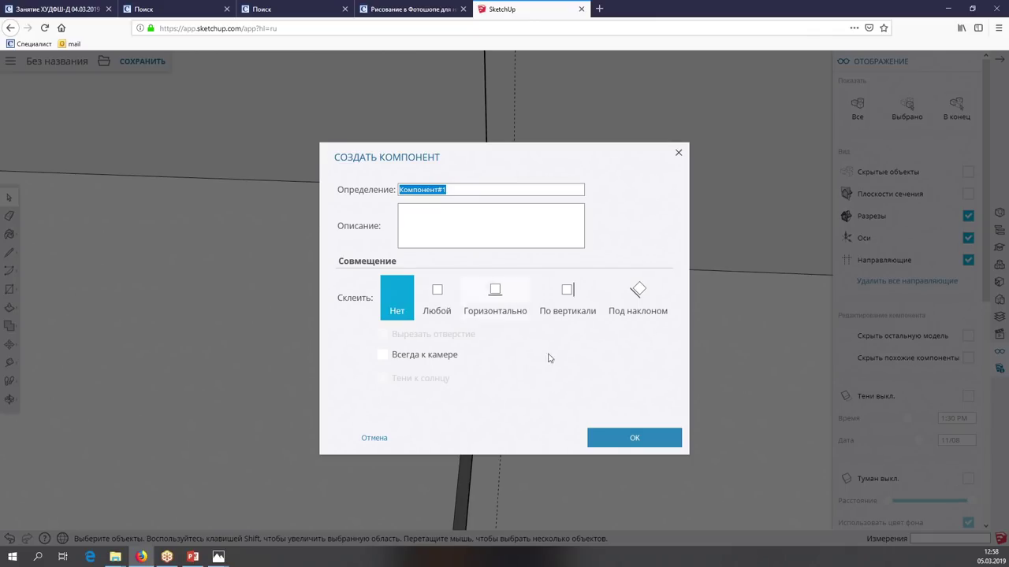
key(End)
key(shift+Left)
key(ctrl+a)
text(ne)
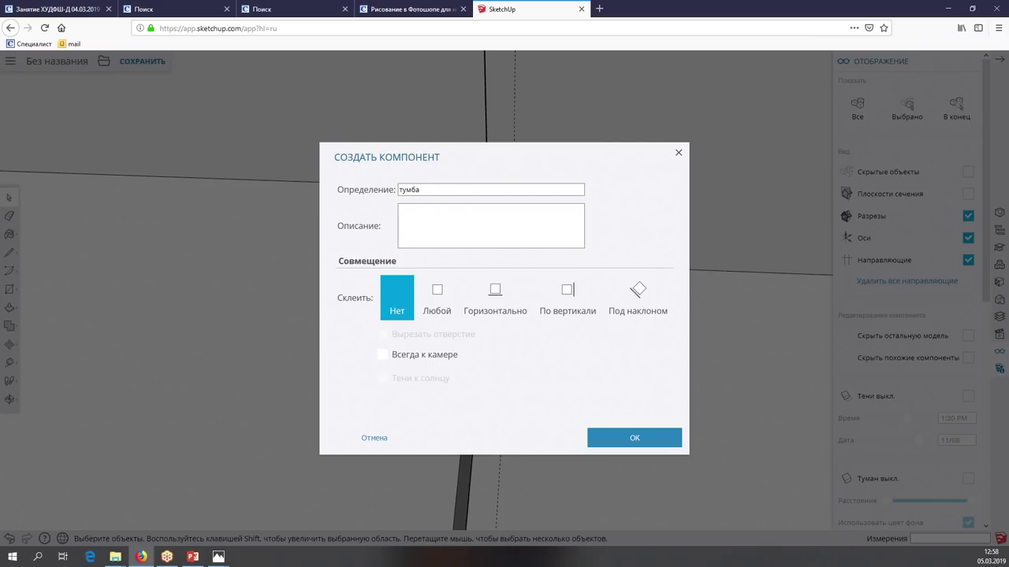
click(630, 436)
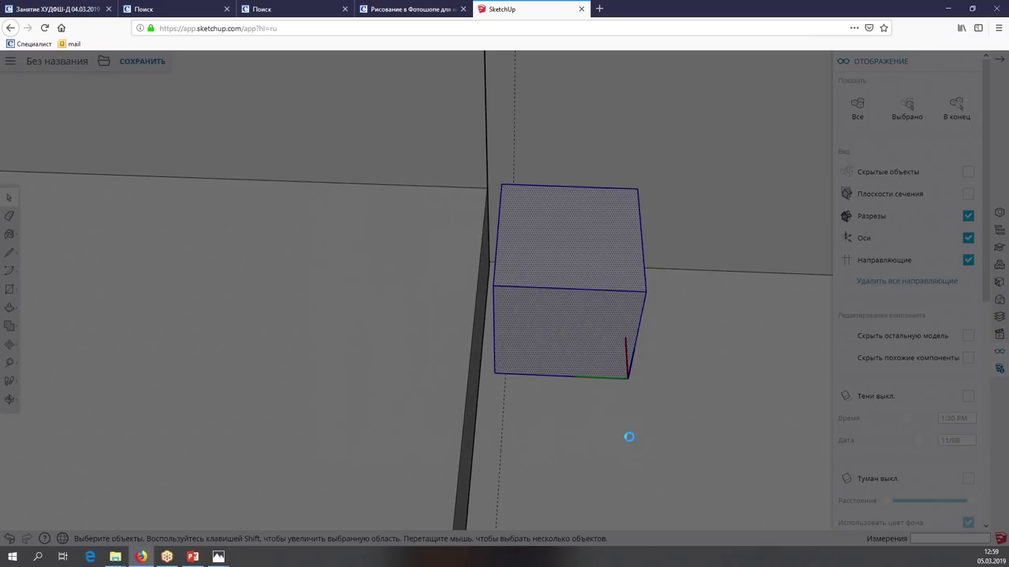
Copy the тумба nightstand to the other side of the bed
scroll(629, 436, down, 5)
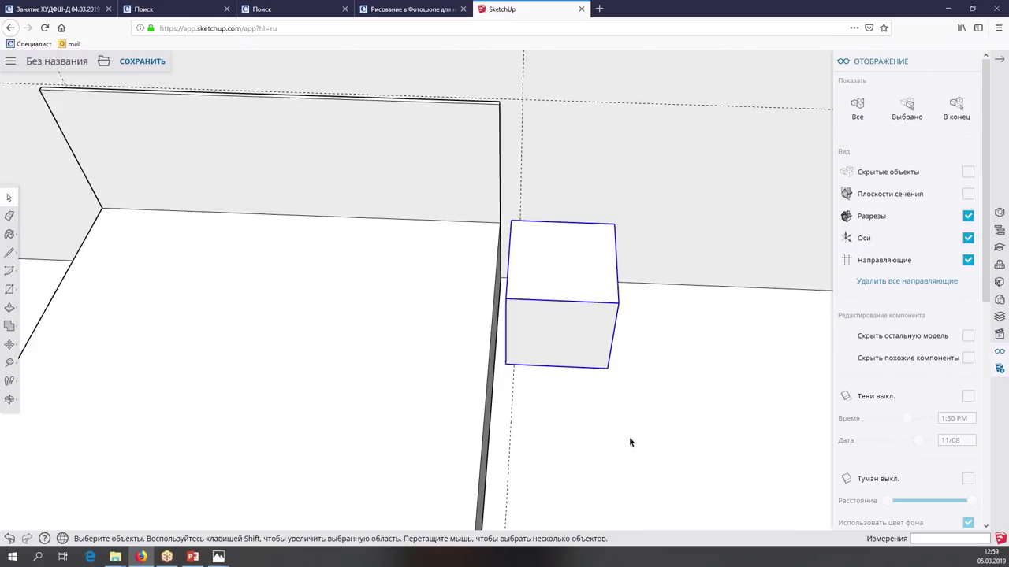
click(9, 347)
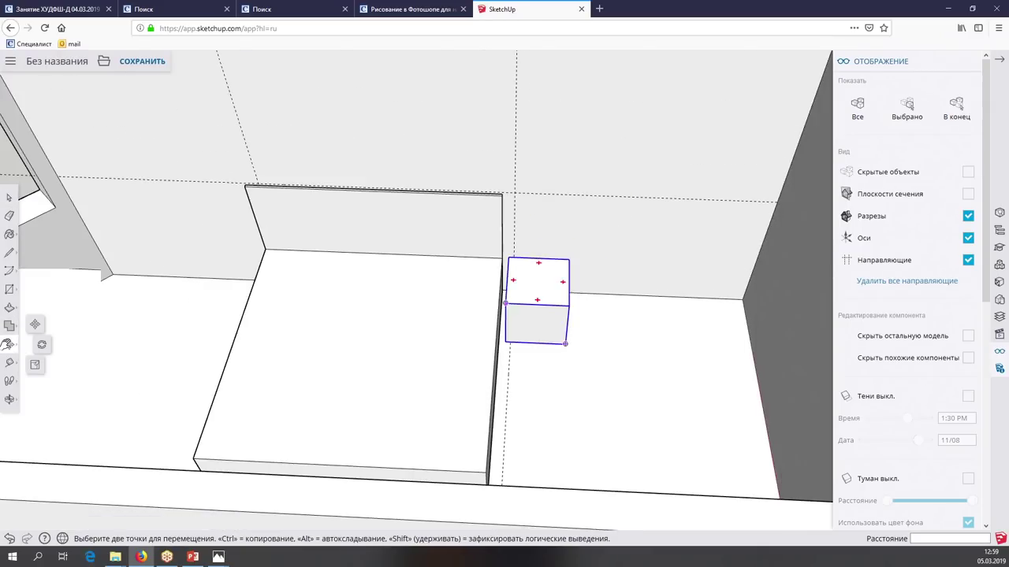
scroll(599, 316, down, 3)
click(648, 255)
key(ctrl)
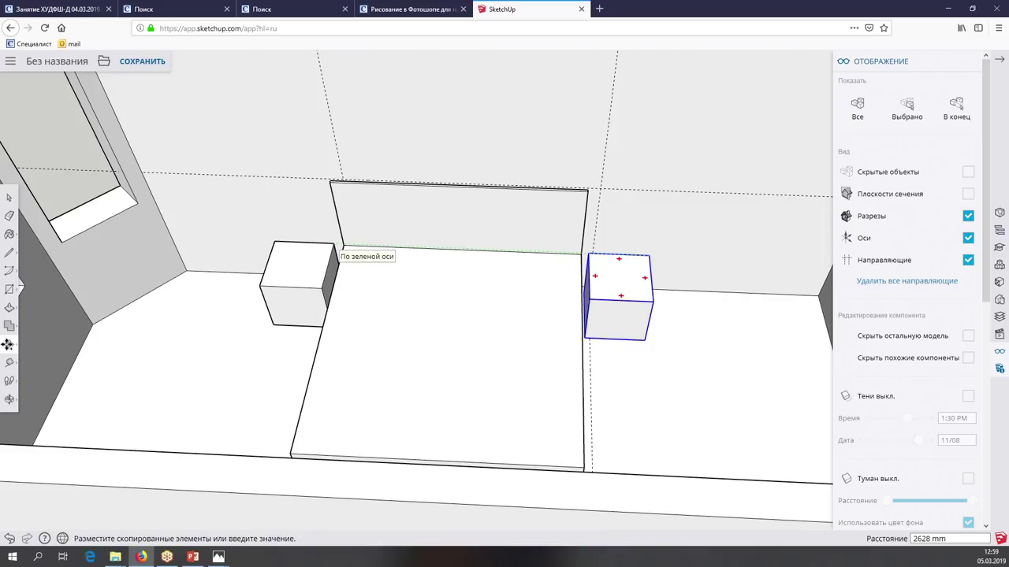
click(329, 243)
key(space)
scroll(63, 206, up, 2)
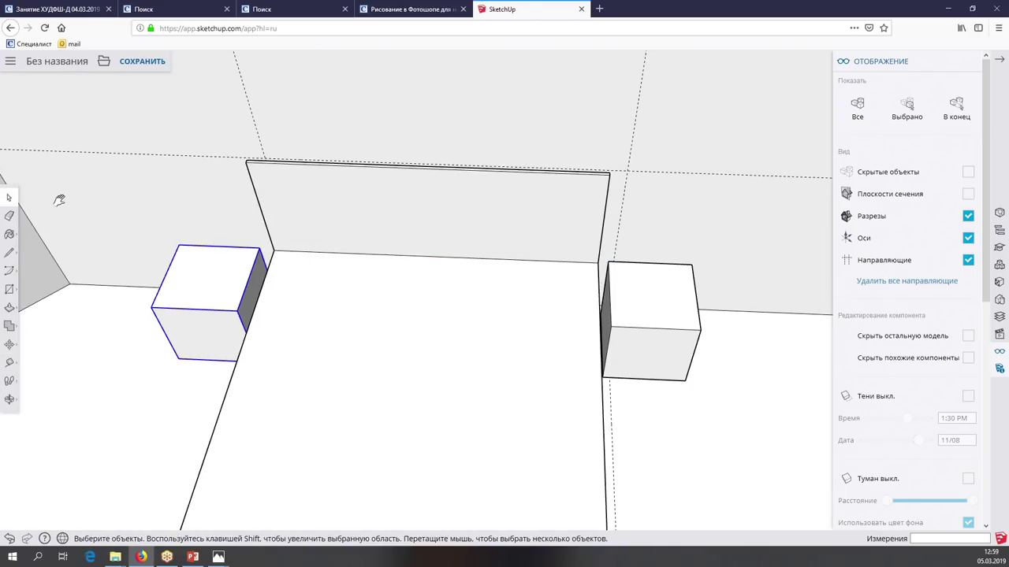
Open the nightstand component for editing and set a guide 100 mm below its top
right_click(511, 269)
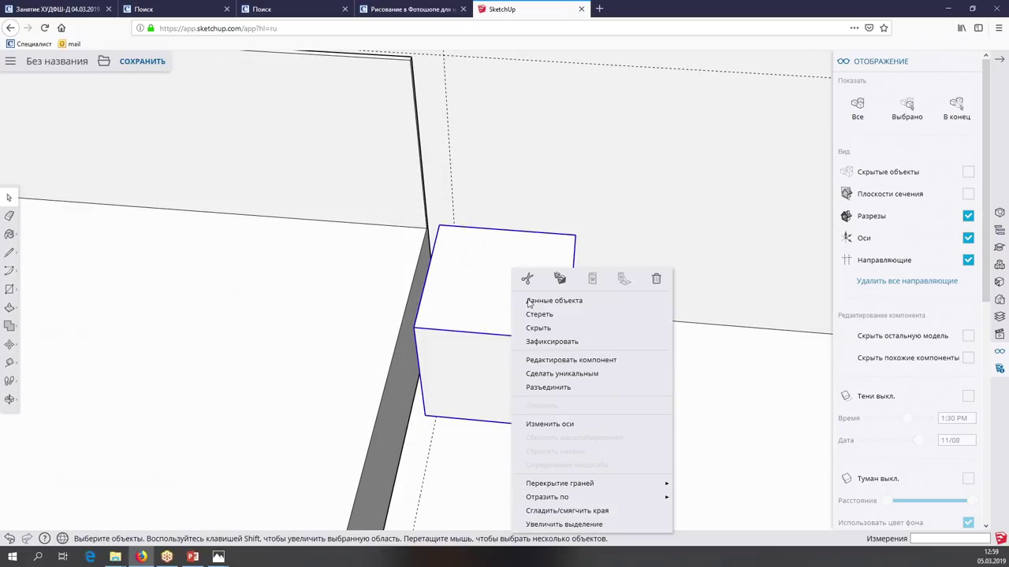
click(546, 360)
scroll(504, 365, up, 2)
scroll(482, 365, up, 3)
click(10, 362)
text(100)
key(Return)
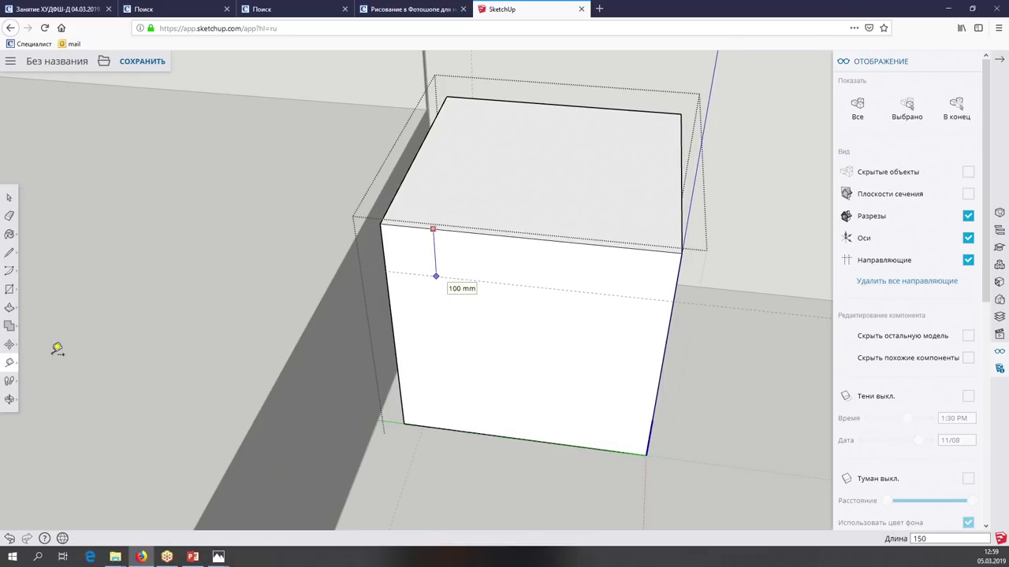
Draw a line across the nightstand's front face at the guide
click(9, 252)
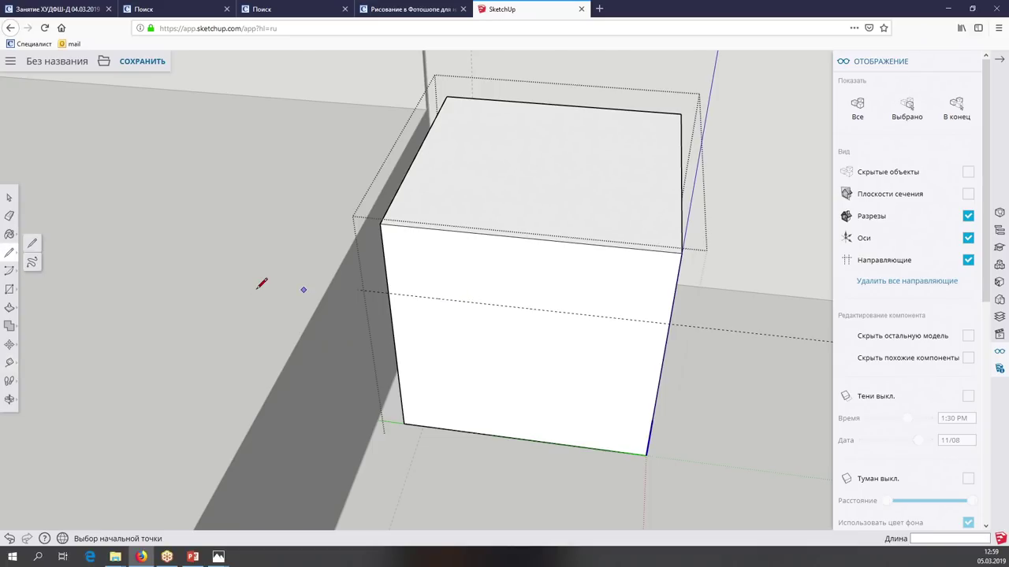
click(387, 294)
click(668, 323)
scroll(605, 315, up, 5)
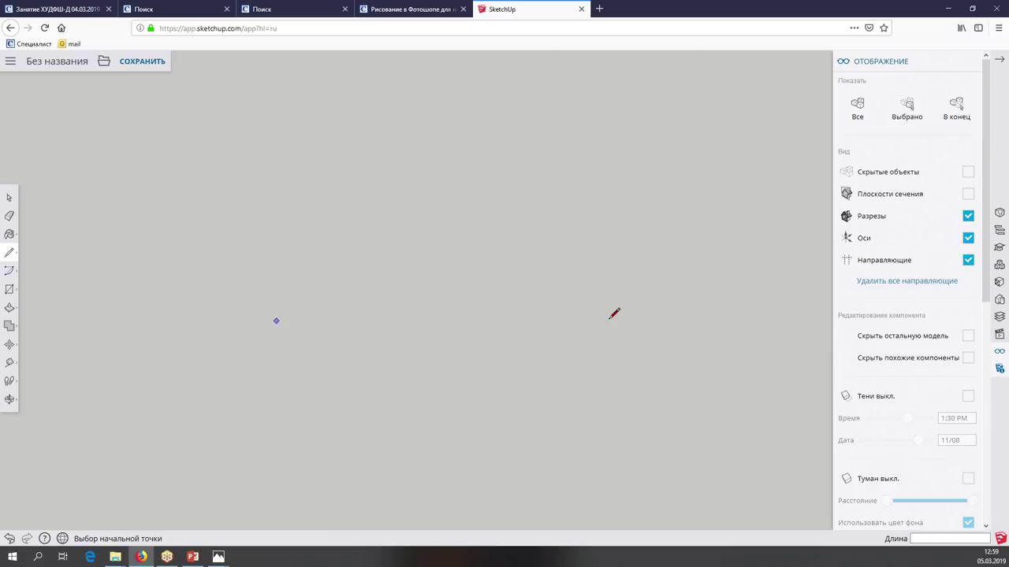
Exit the nightstand component editing
click(11, 199)
scroll(11, 198, down, 5)
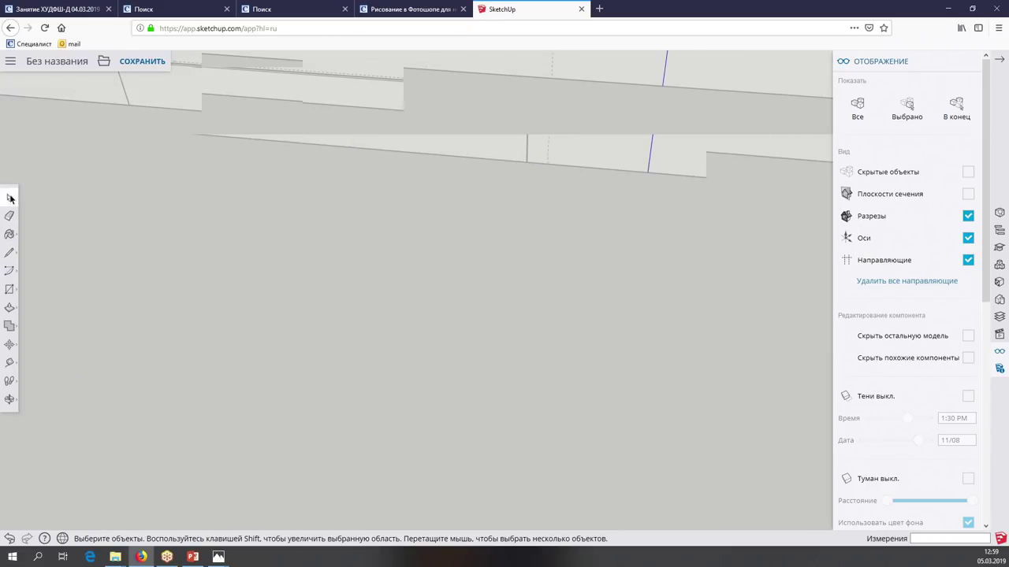
scroll(572, 300, down, 5)
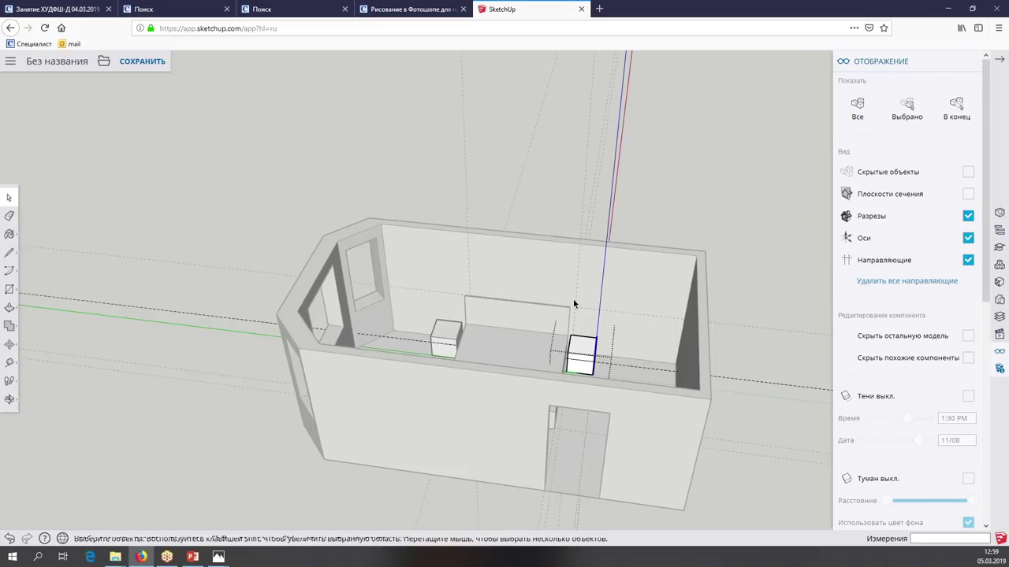
click(572, 300)
scroll(574, 303, up, 5)
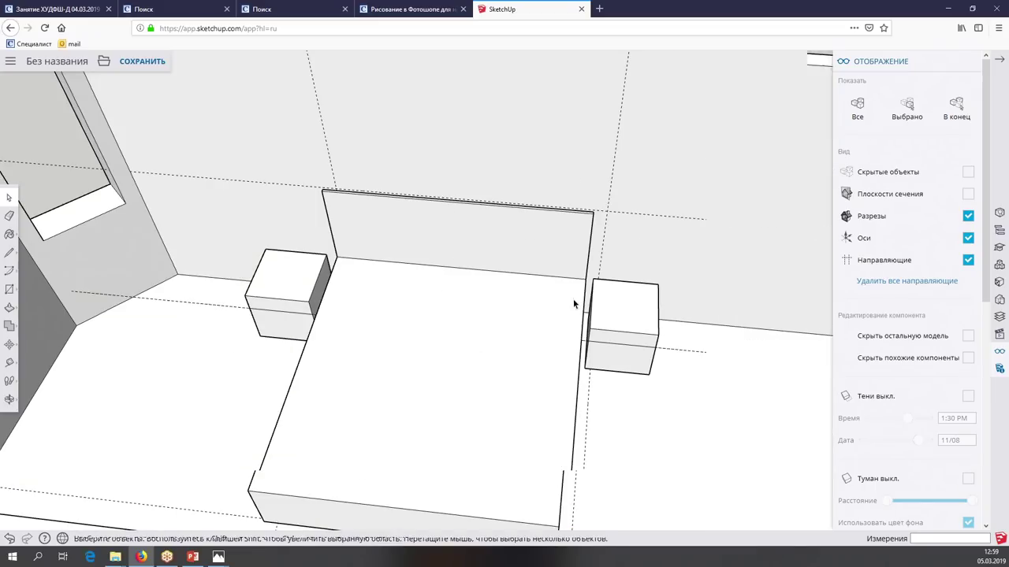
Orbit and zoom around the bed to inspect both divided nightstands
mouse_move(574, 301)
middle_down()
mouse_move(570, 289)
mouse_move(668, 382)
mouse_move(580, 286)
mouse_move(641, 290)
middle_up()
scroll(668, 381, up, 2)
scroll(668, 382, up, 1)
scroll(640, 291, down, 2)
scroll(640, 287, down, 1)
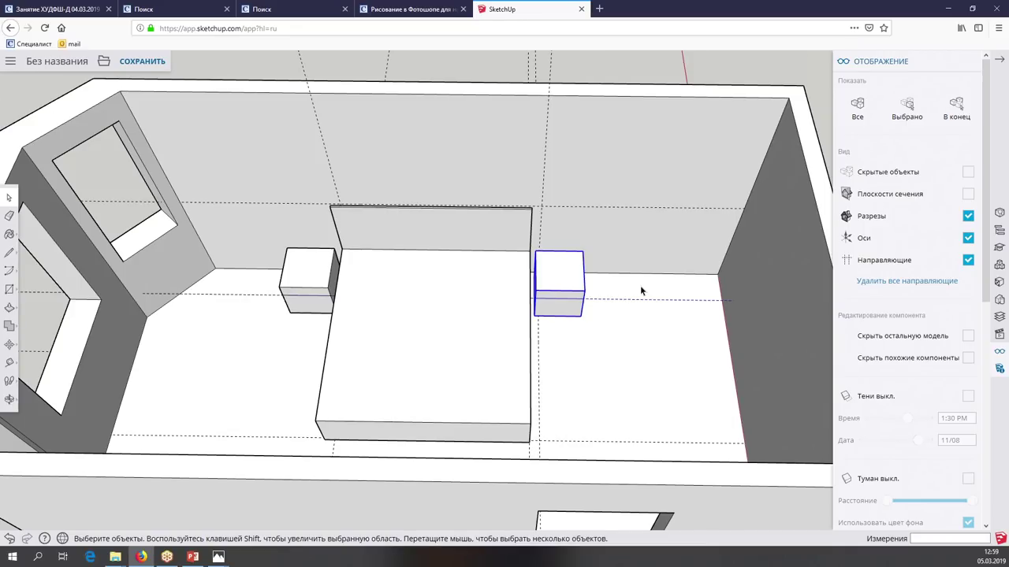
scroll(640, 291, up, 2)
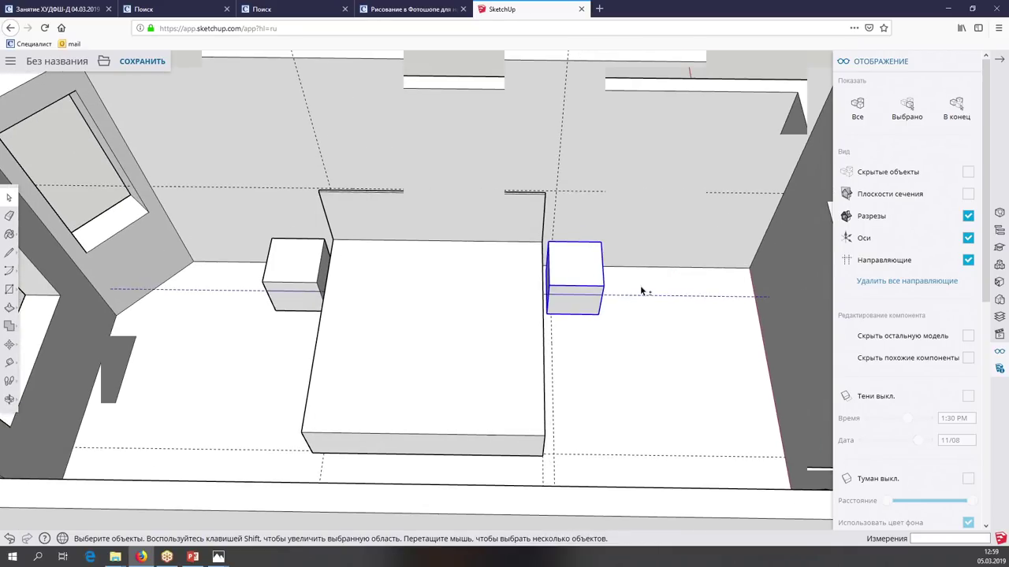
scroll(640, 290, down, 2)
scroll(640, 291, up, 2)
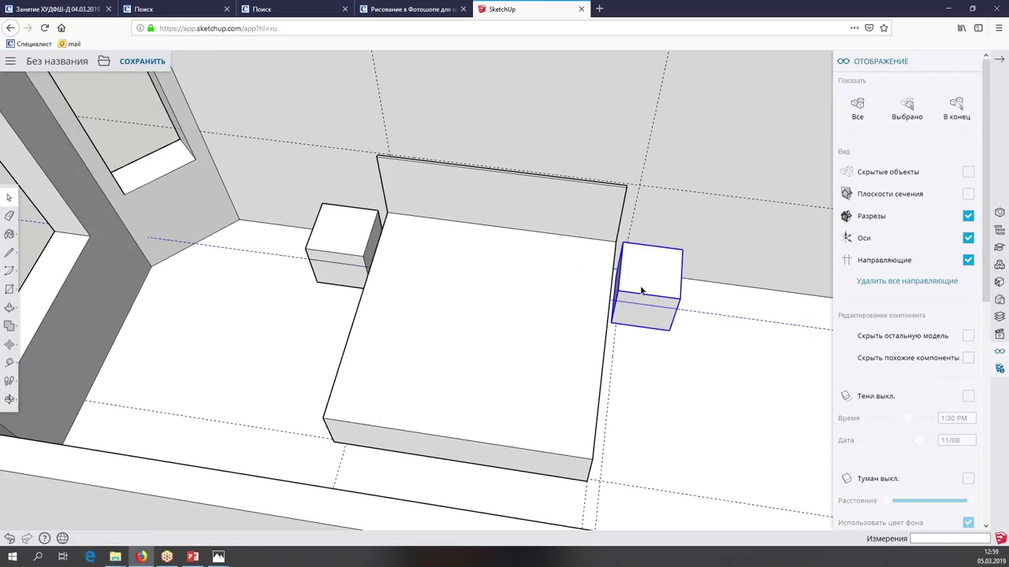
scroll(638, 284, down, 2)
middle_drag(636, 285, 636, 286)
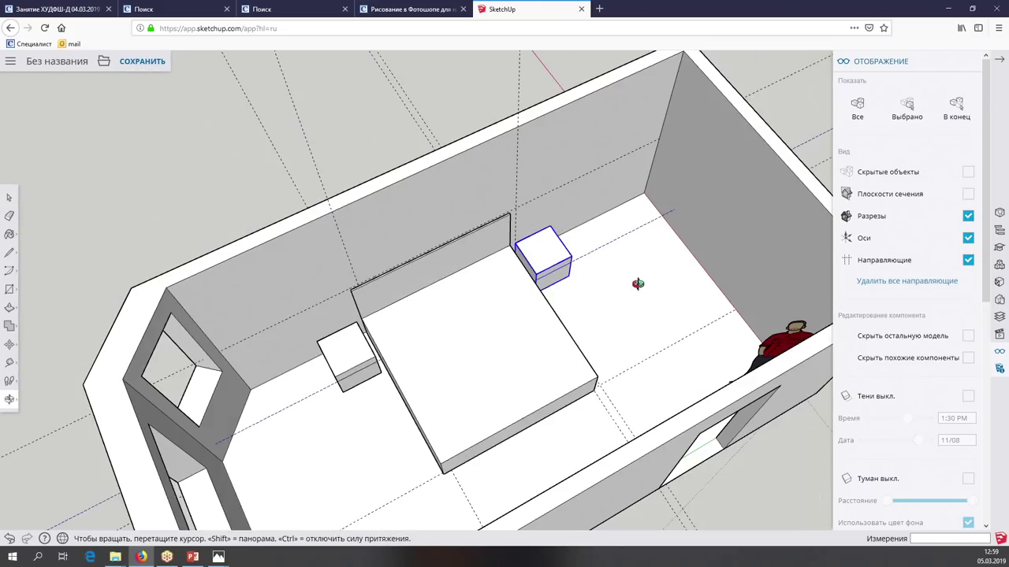
Delete all guide lines from the model
scroll(637, 287, up, 1)
scroll(521, 395, down, 2)
scroll(906, 300, down, 3)
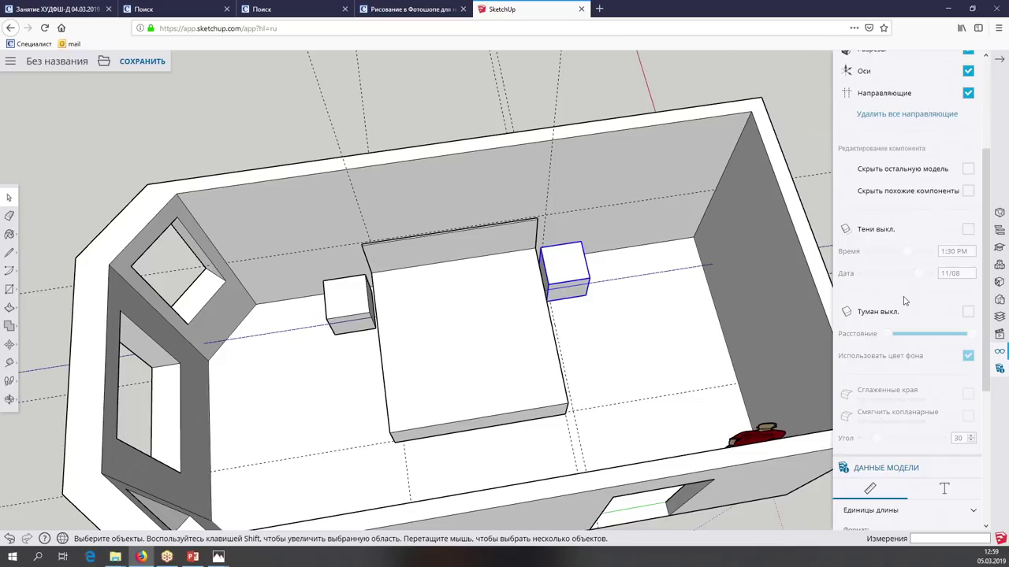
scroll(898, 236, up, 2)
click(897, 226)
scroll(828, 269, down, 2)
scroll(828, 269, up, 3)
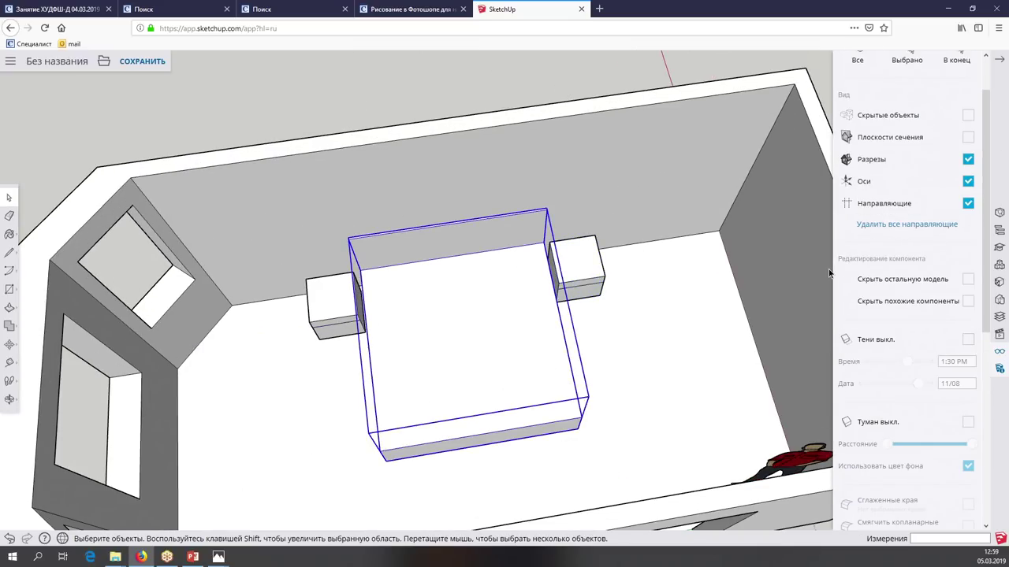
scroll(828, 268, down, 2)
middle_drag(829, 268, 828, 268)
Move the person figure from the back corner to stand beside the doorway
scroll(825, 266, down, 2)
click(634, 193)
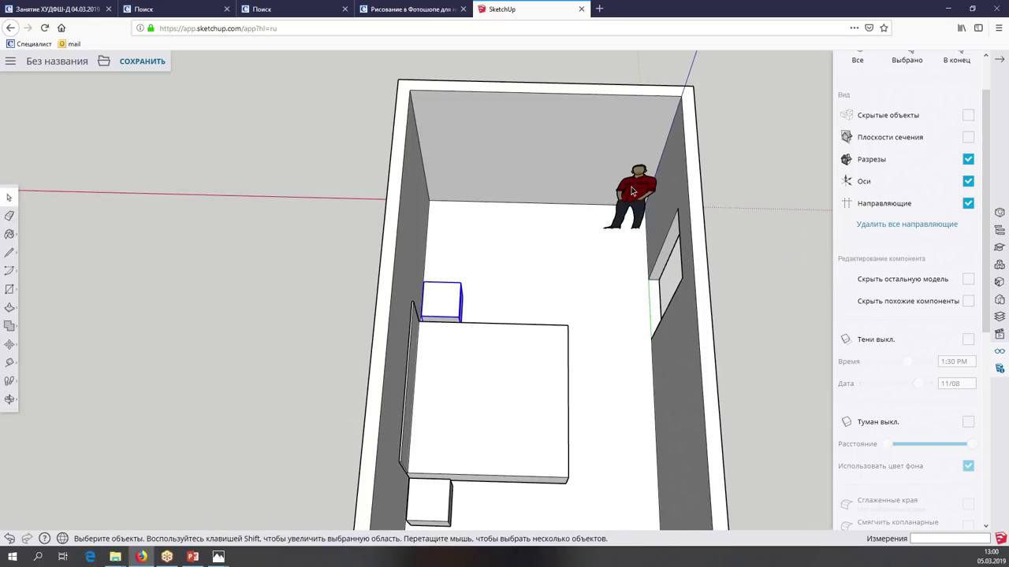
scroll(634, 193, up, 3)
middle_drag(628, 187, 441, 237)
click(10, 344)
click(455, 246)
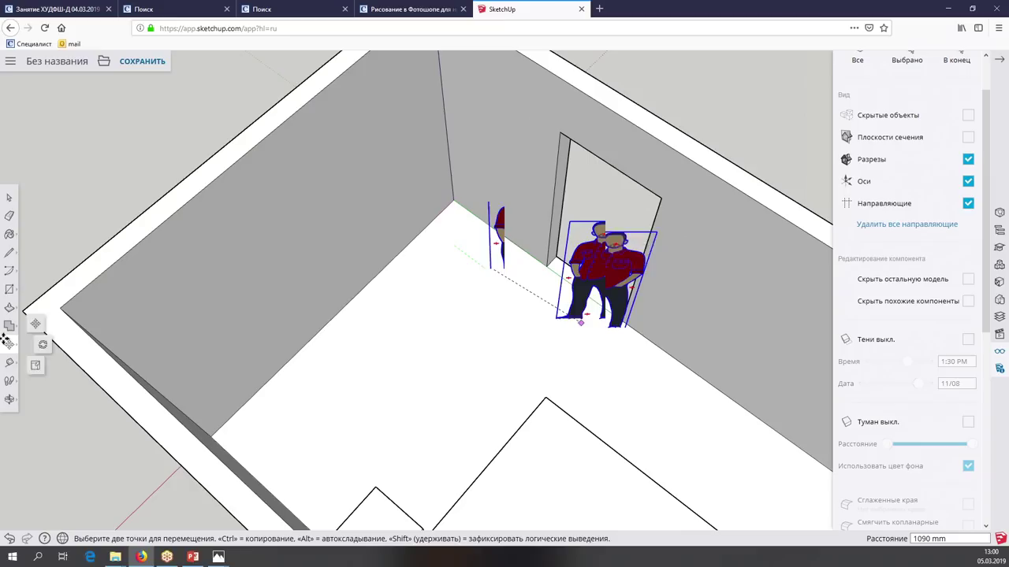
click(602, 355)
middle_drag(603, 356, 605, 363)
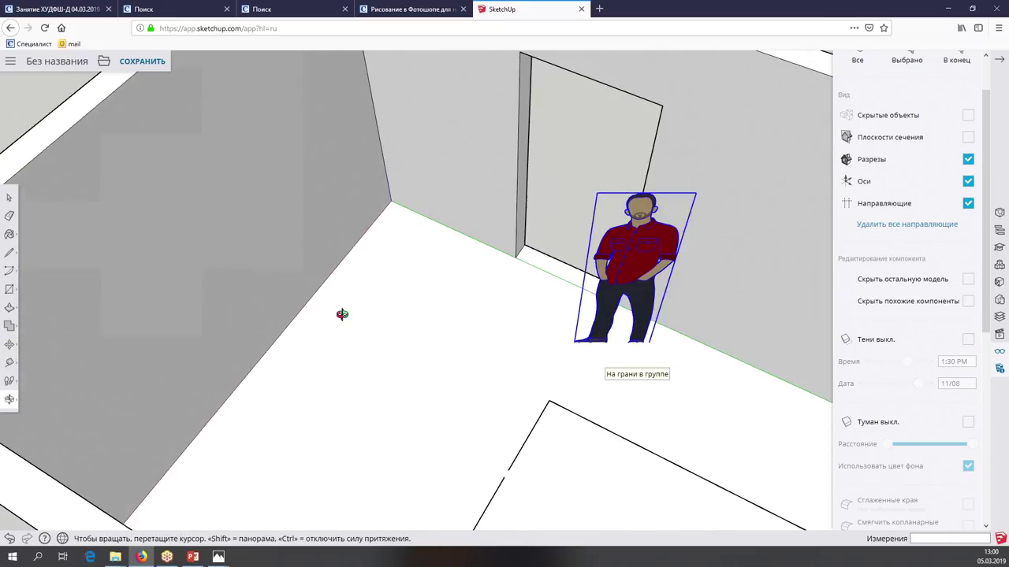
scroll(344, 316, down, 3)
middle_drag(344, 315, 342, 314)
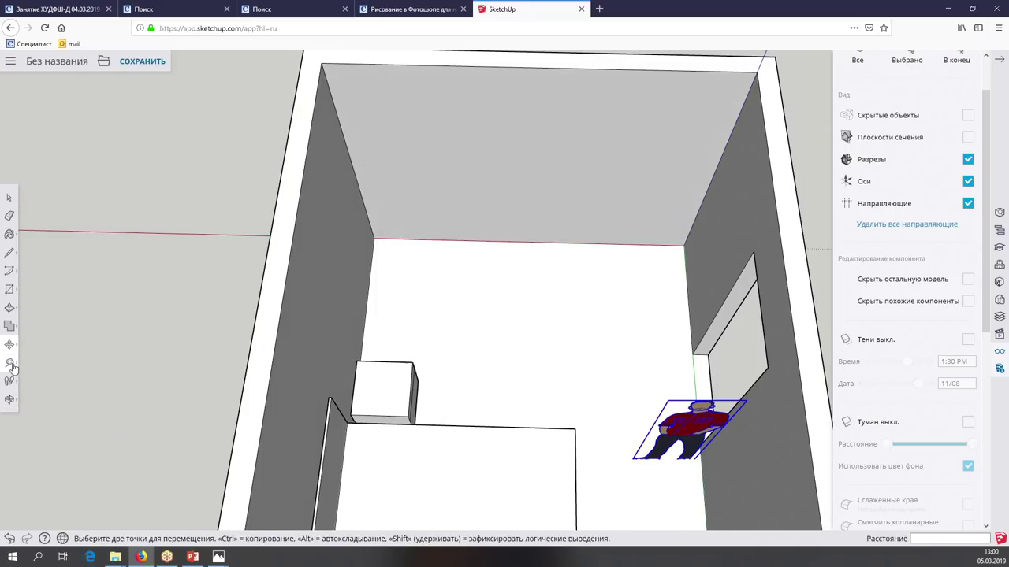
click(38, 390)
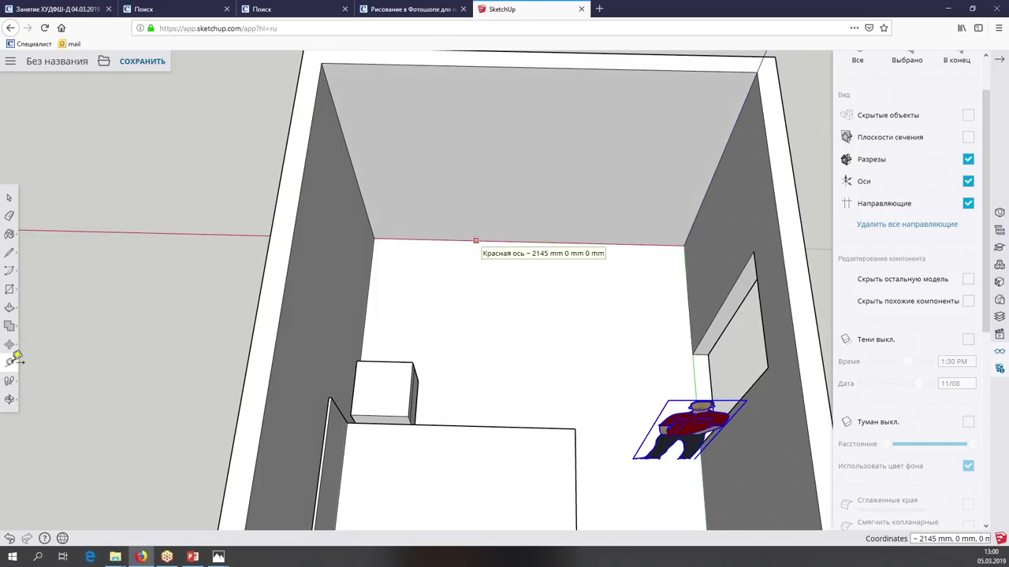
Outline a strip face on the floor along the wall behind the bed
click(475, 240)
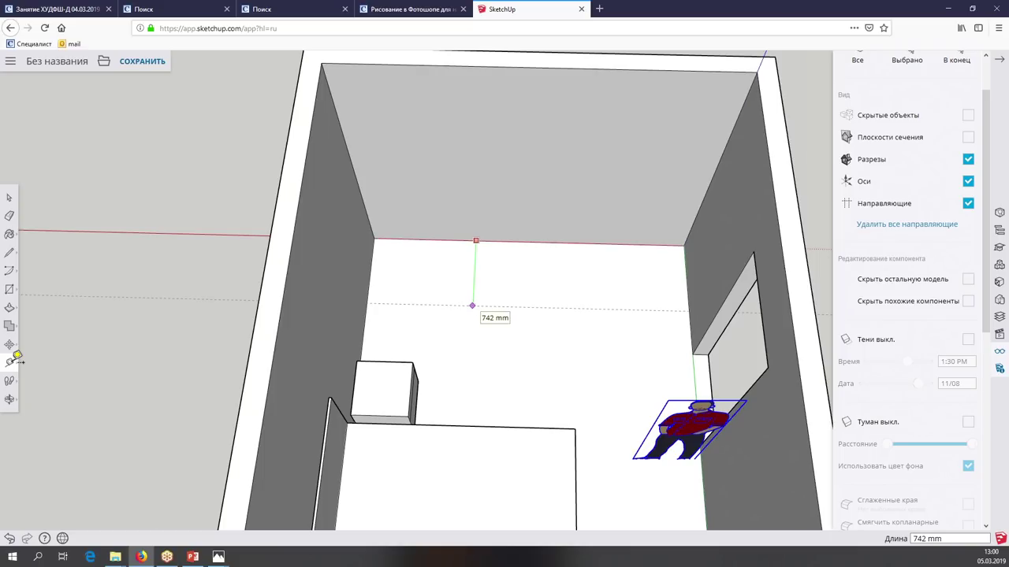
click(9, 399)
drag(473, 316, 391, 287)
key(l)
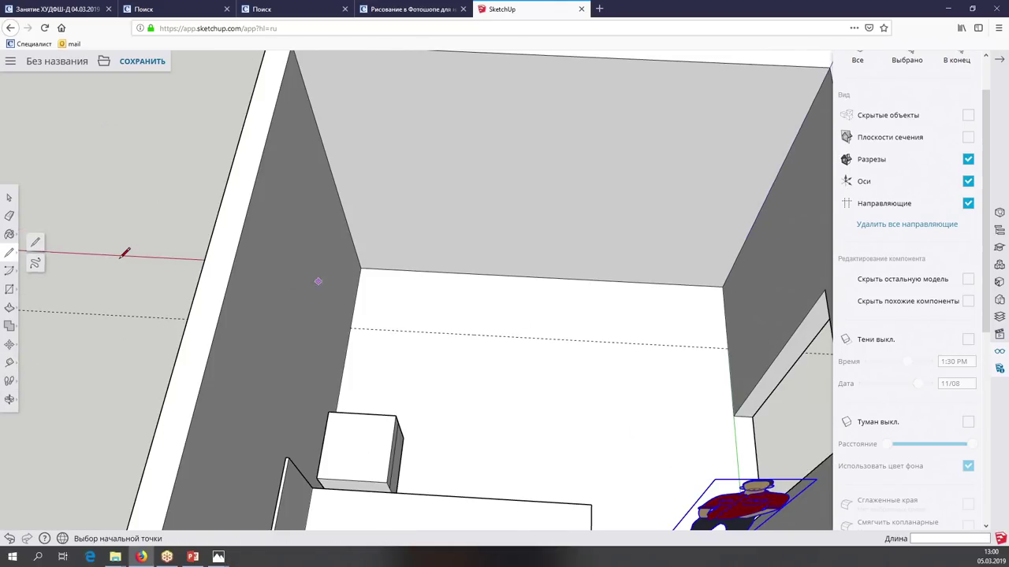
click(360, 268)
click(722, 286)
click(728, 347)
click(350, 328)
click(361, 268)
Abandon a first extrusion attempt and start a guide from the back wall's top edge
scroll(360, 268, down, 3)
scroll(360, 268, down, 3)
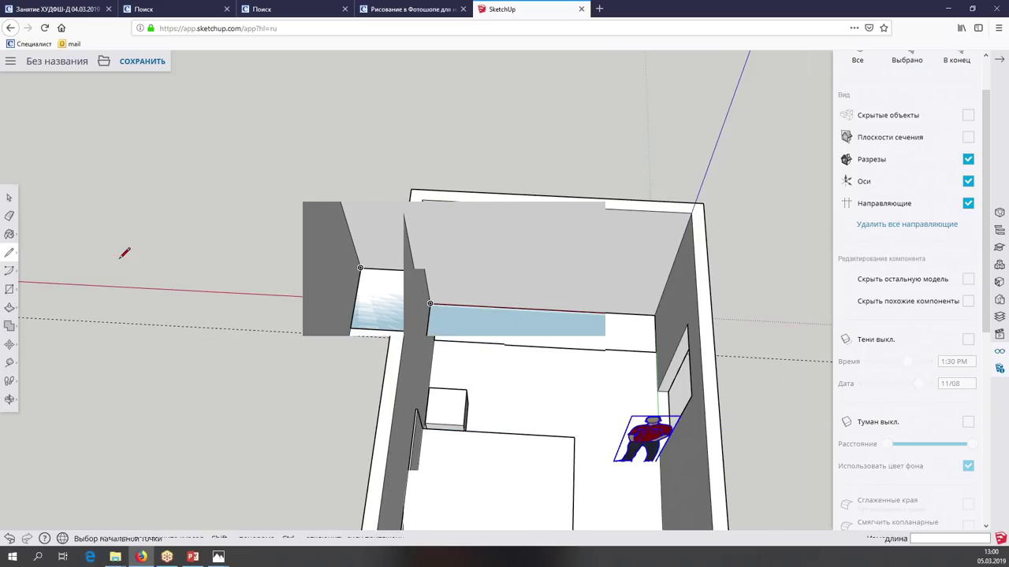
click(10, 307)
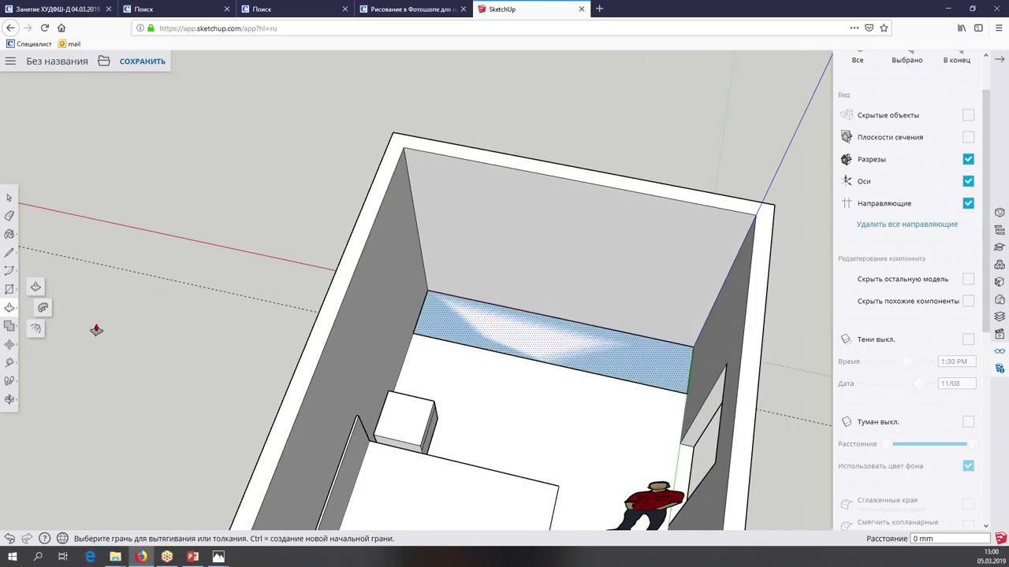
click(552, 339)
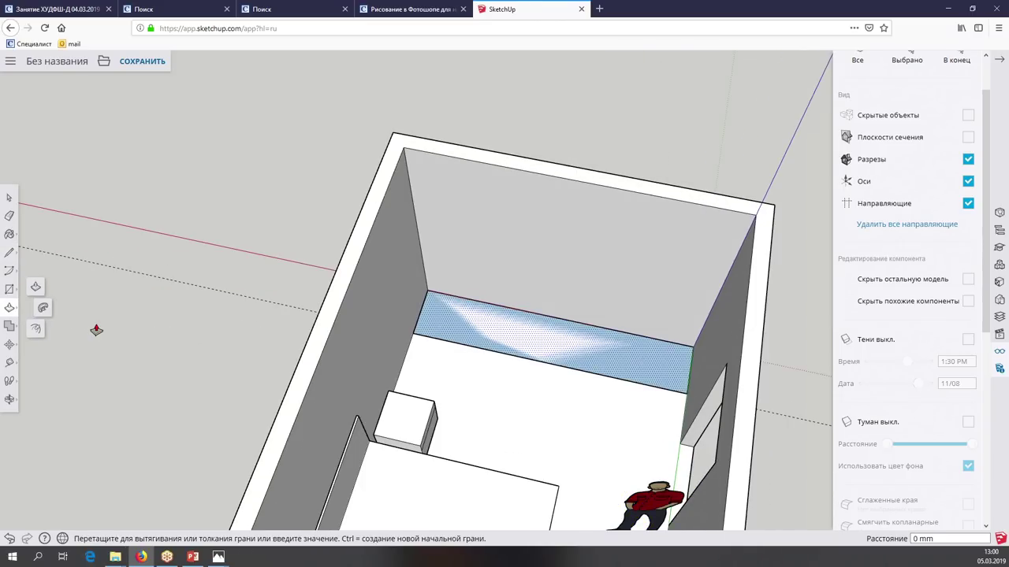
key(Escape)
key(t)
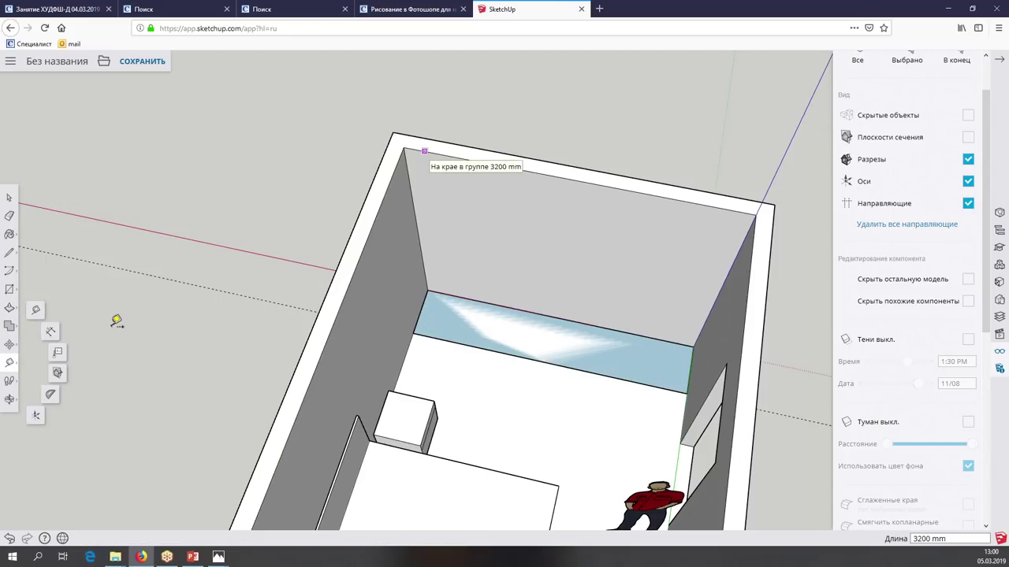
click(424, 151)
text(100)
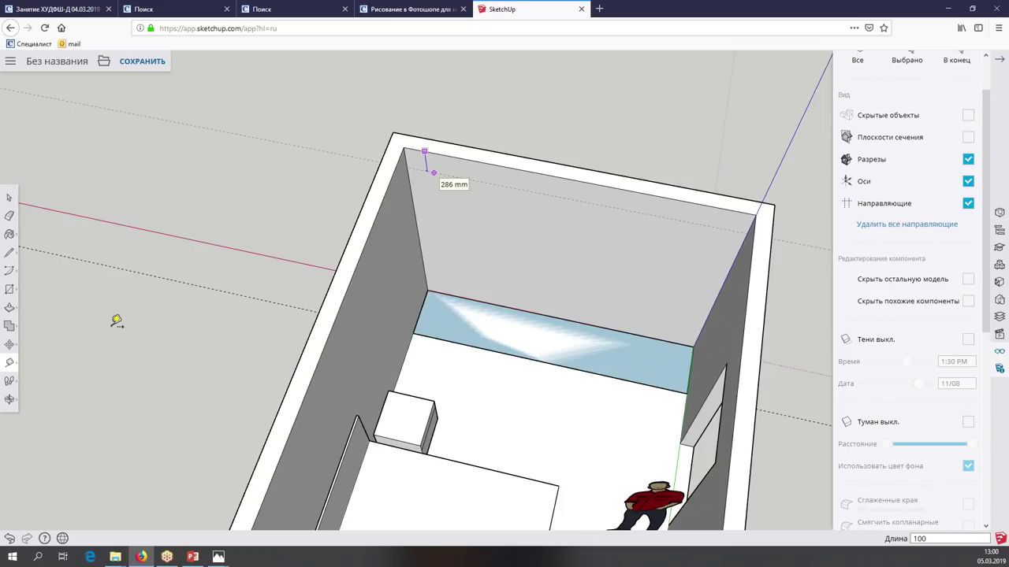
Pull the strip along the back wall up to 2500 mm high
middle_drag(116, 321, 119, 322)
middle_drag(109, 325, 116, 321)
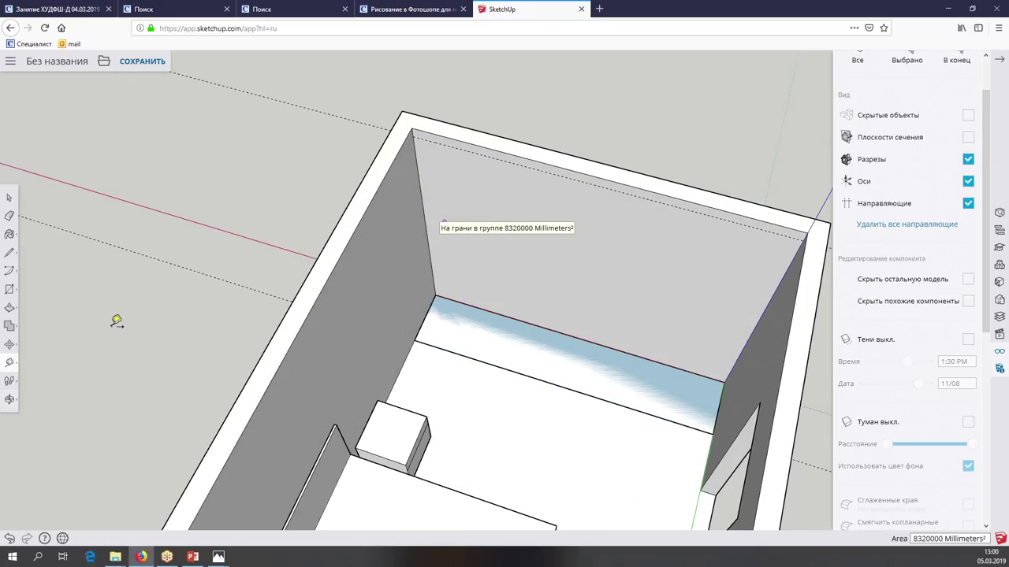
click(9, 309)
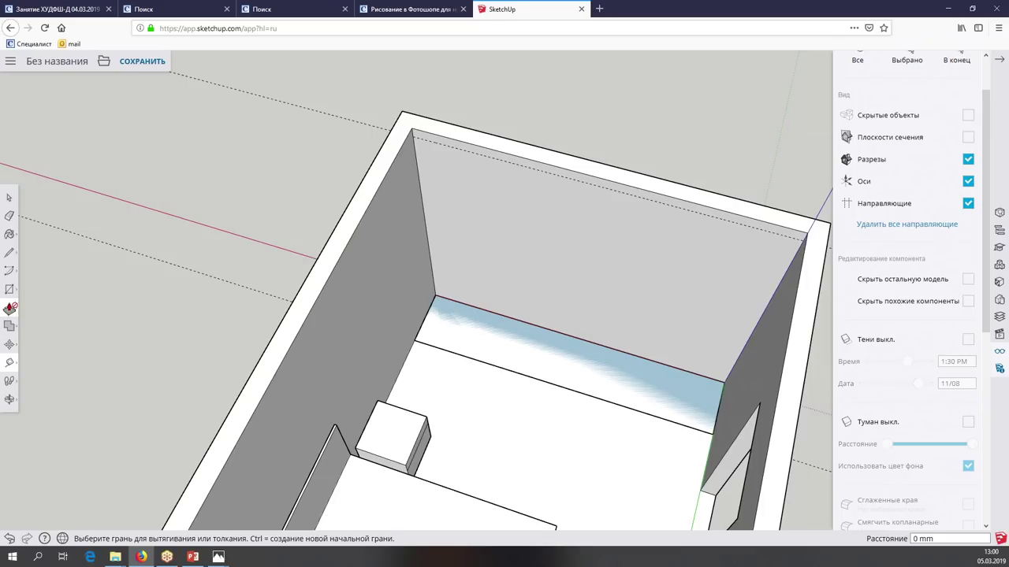
click(567, 355)
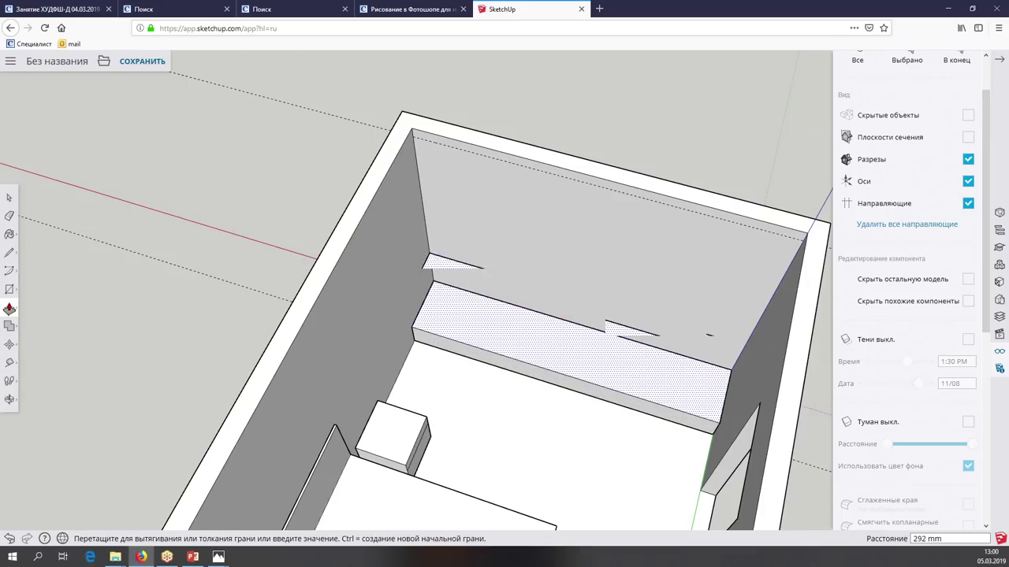
middle_drag(441, 153, 439, 155)
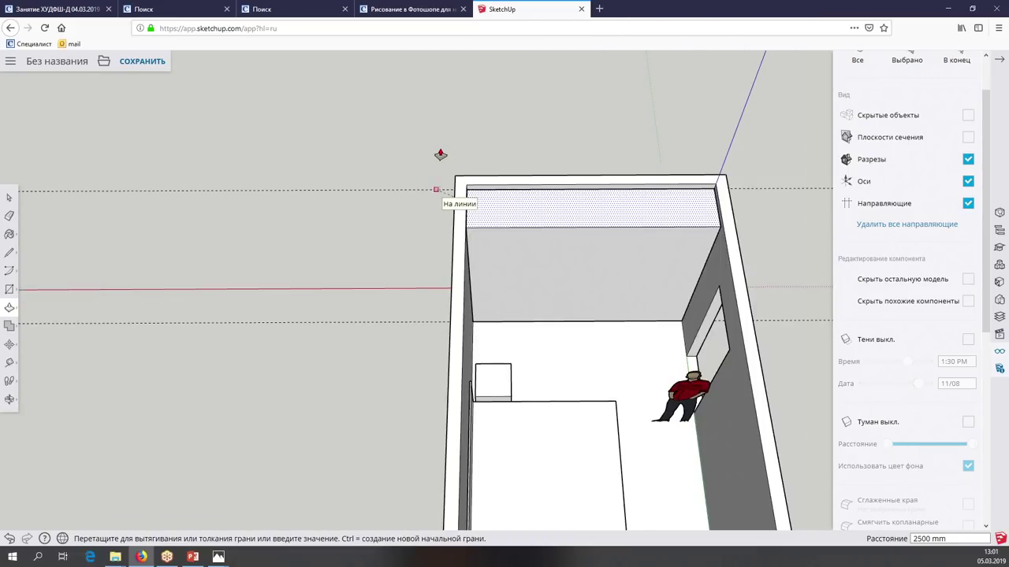
click(441, 155)
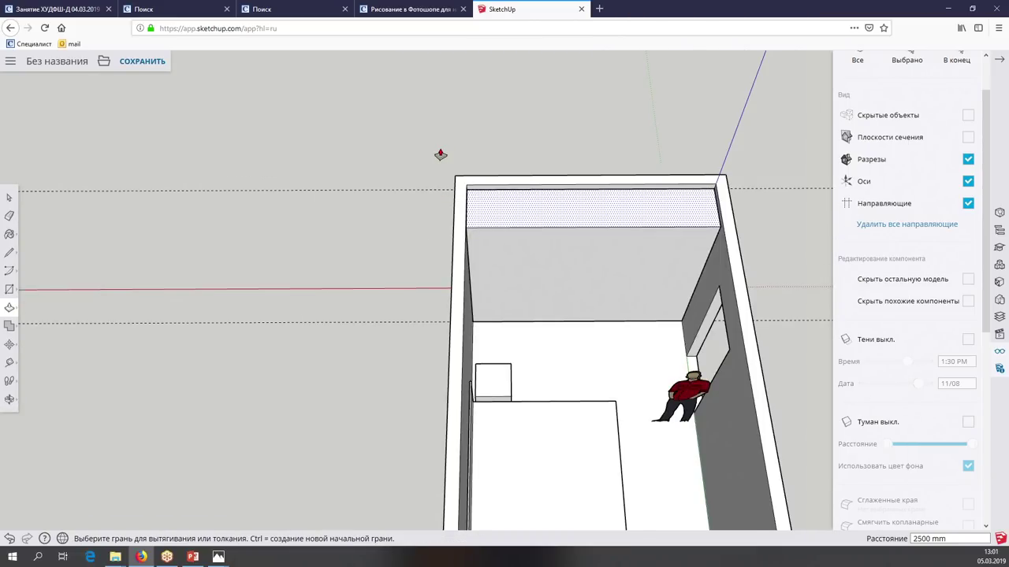
scroll(441, 154, up, 2)
middle_drag(441, 154, 7, 199)
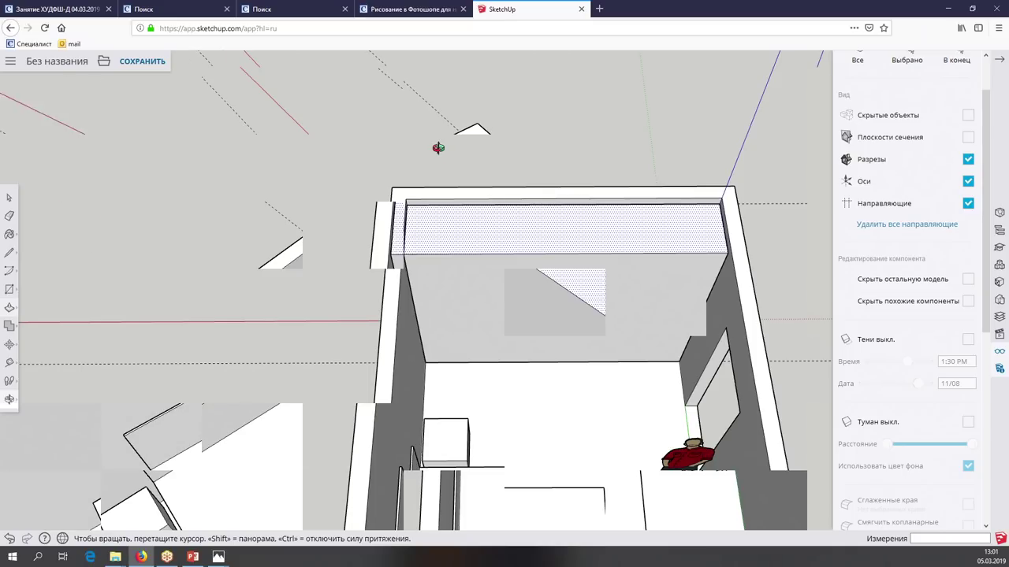
click(7, 199)
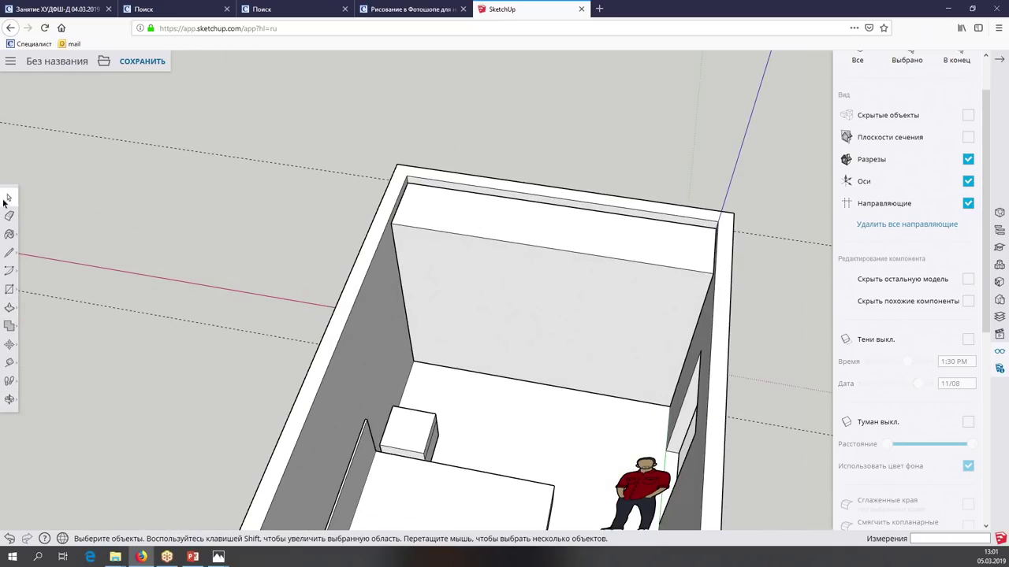
Make the back-wall panel a group and open it for editing
right_click(453, 223)
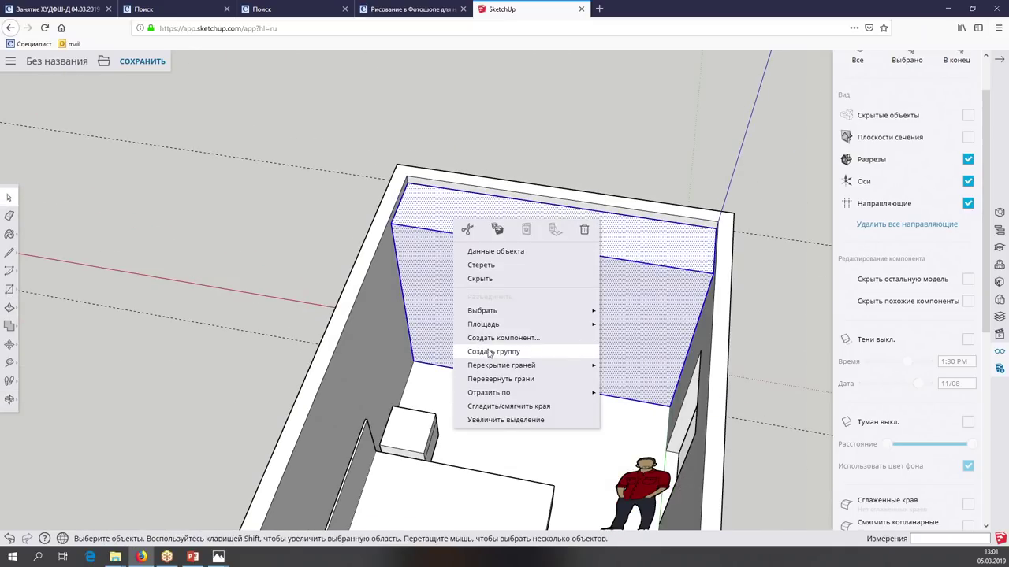
click(483, 350)
scroll(487, 338, up, 2)
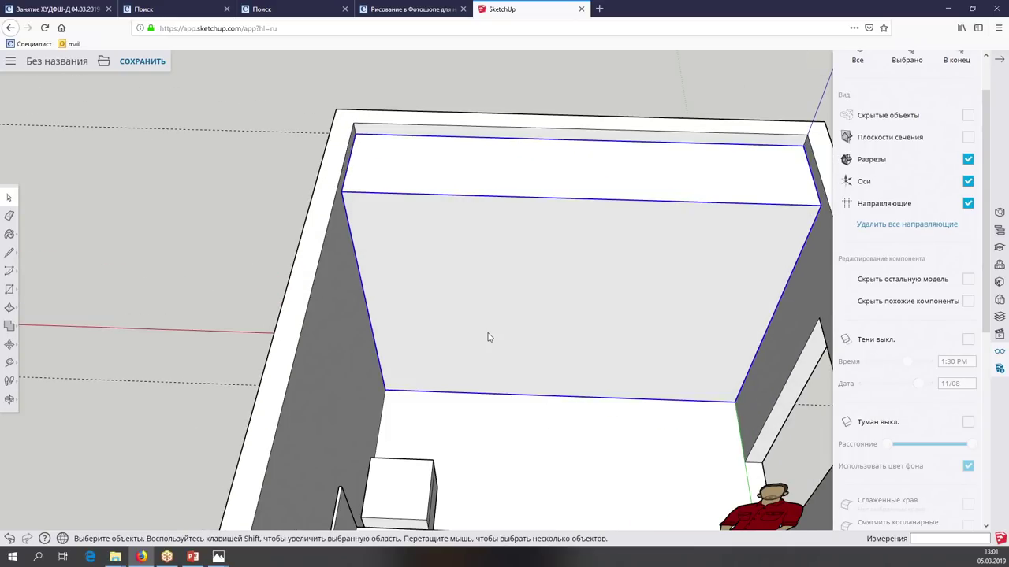
right_click(487, 337)
click(563, 286)
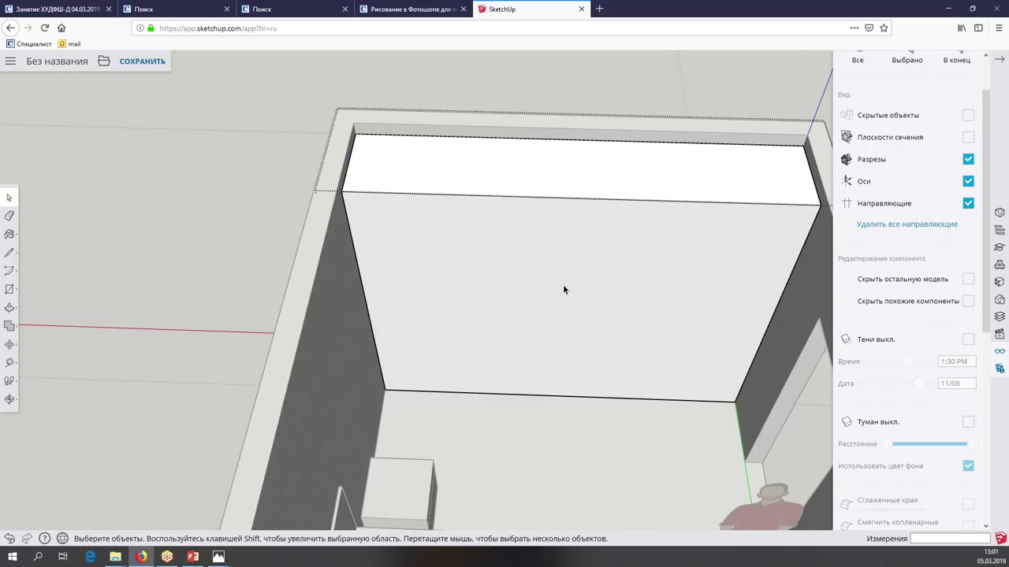
middle_drag(563, 290, 563, 290)
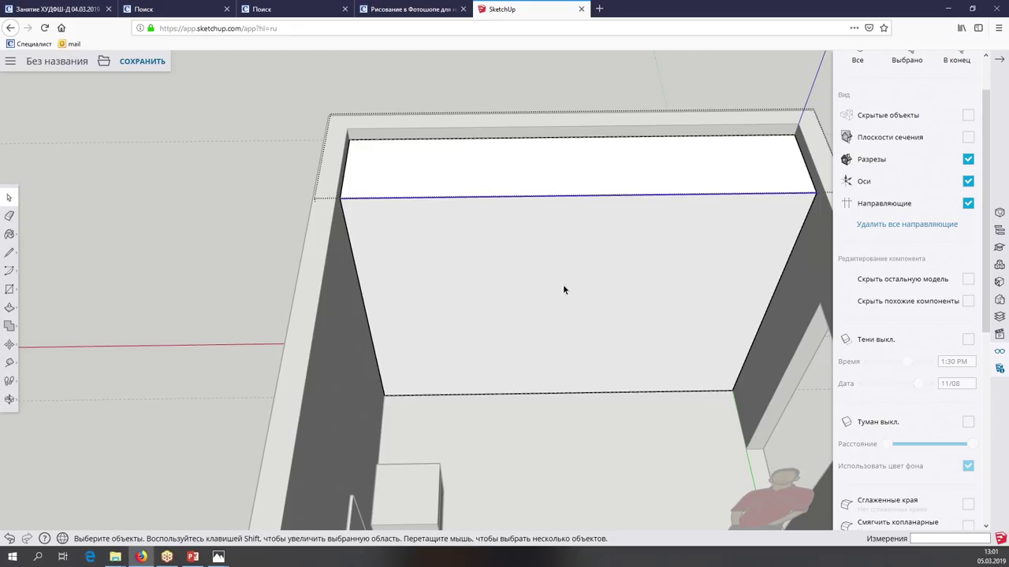
Divide the panel's top edge into four 800 mm segments
right_click(563, 290)
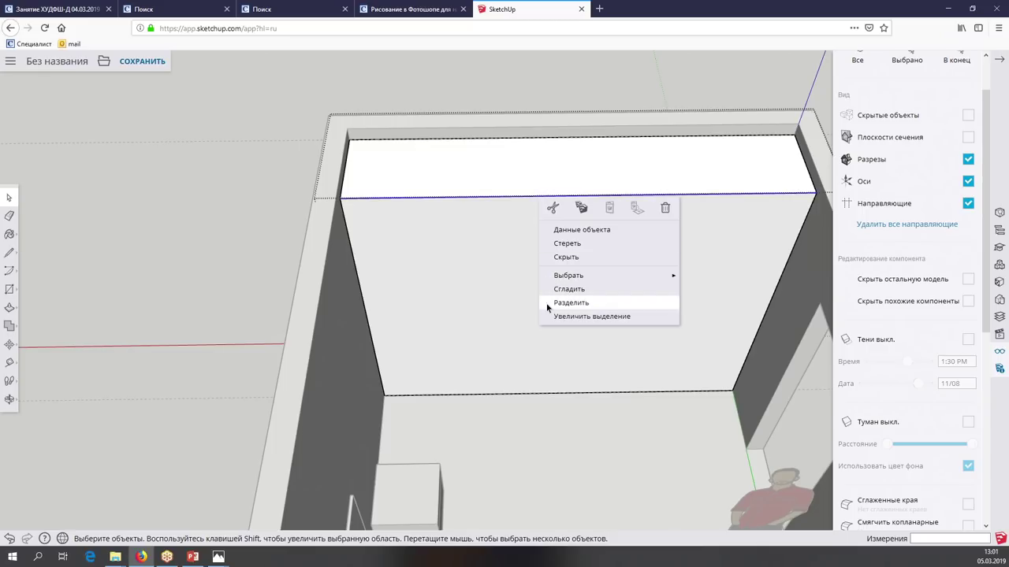
click(548, 307)
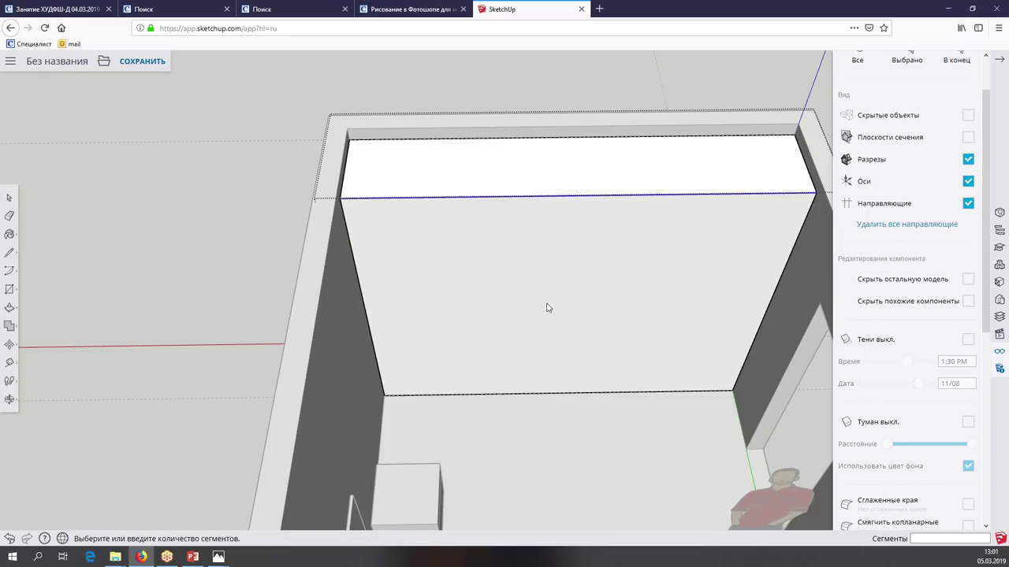
click(453, 285)
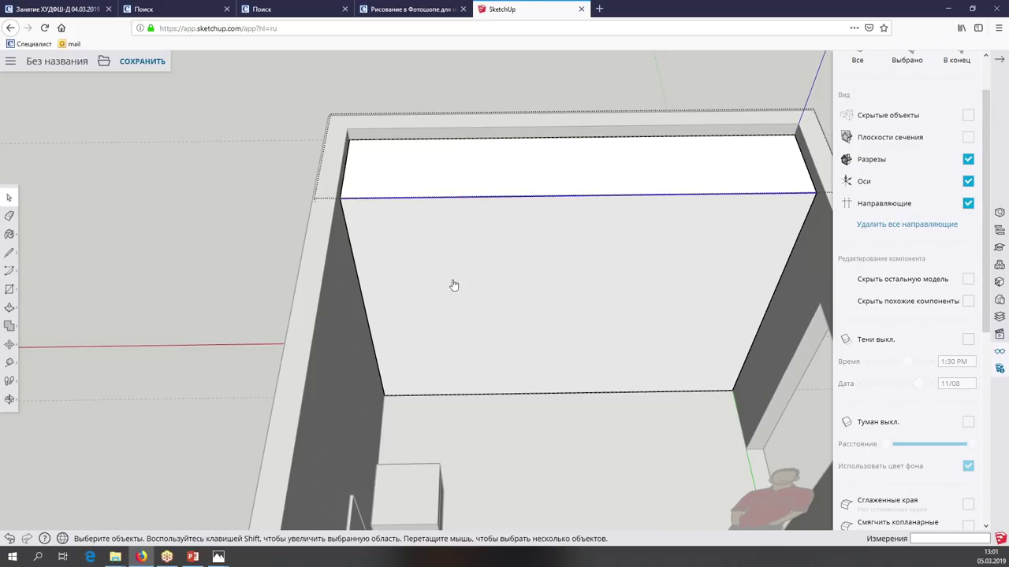
Draw three vertical lines from the division points, splitting the front into four sections
click(9, 255)
click(460, 196)
key(Return)
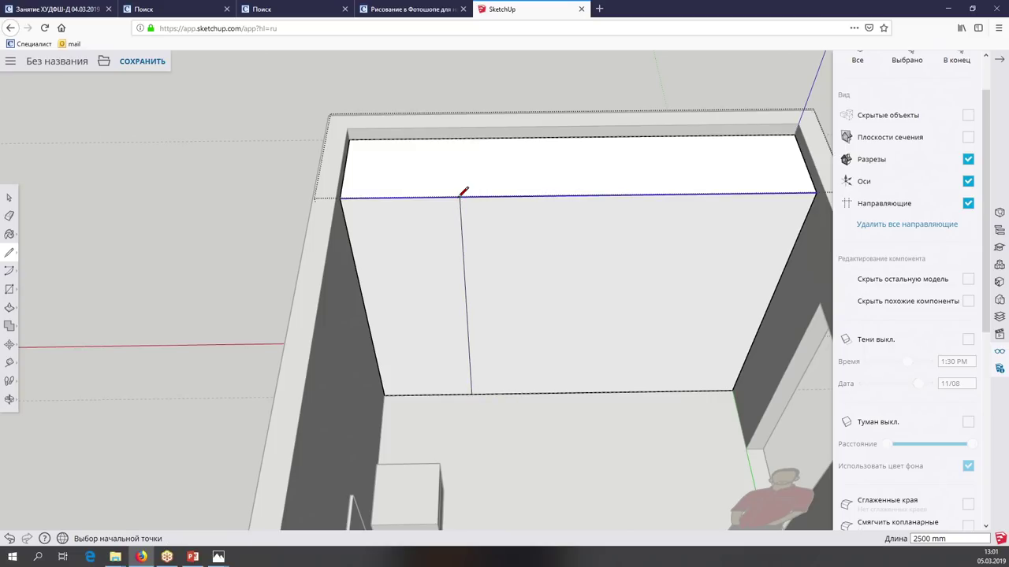
click(579, 195)
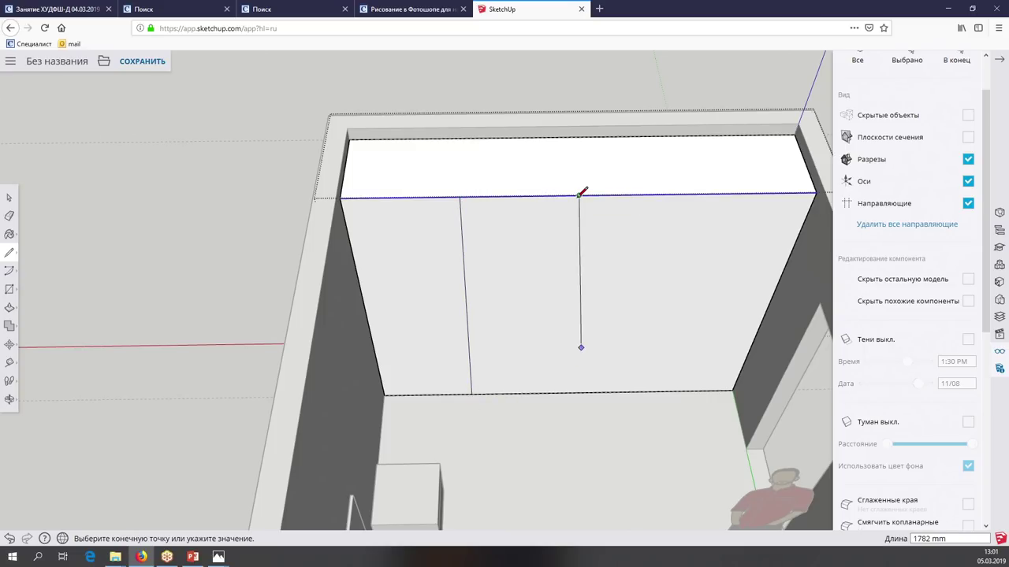
text(2500)
key(Return)
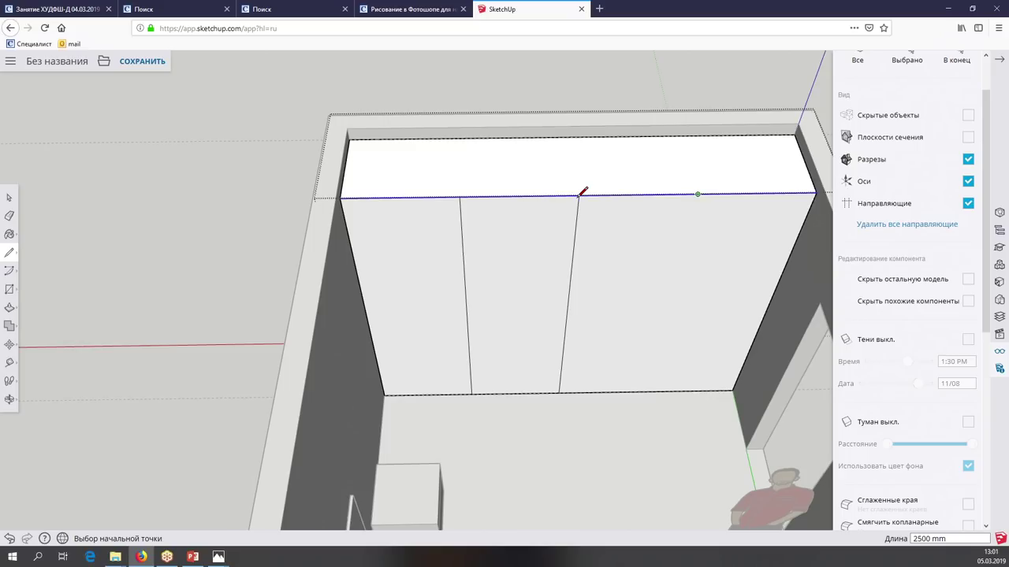
click(697, 193)
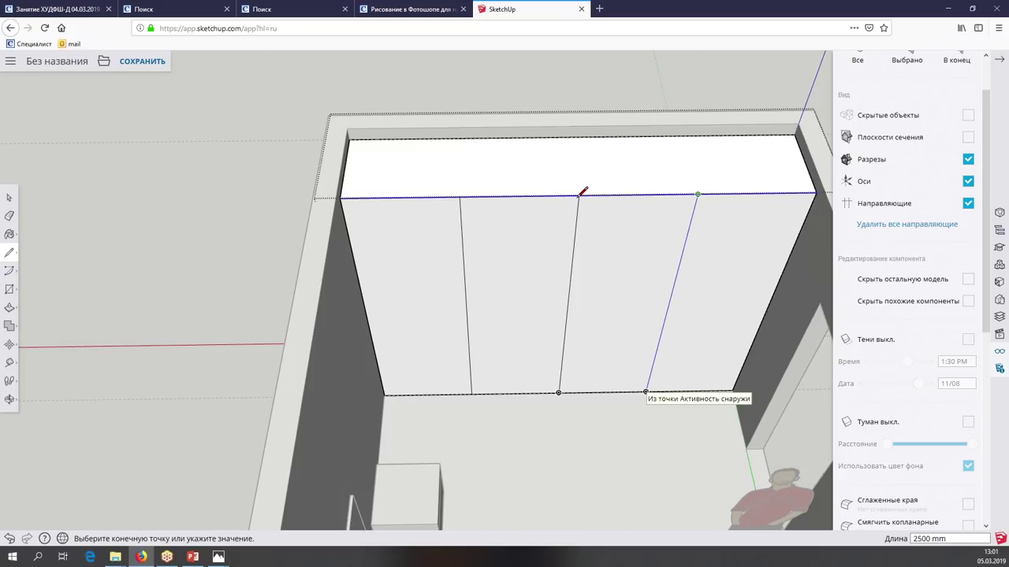
click(646, 392)
middle_drag(630, 416, 633, 337)
click(9, 197)
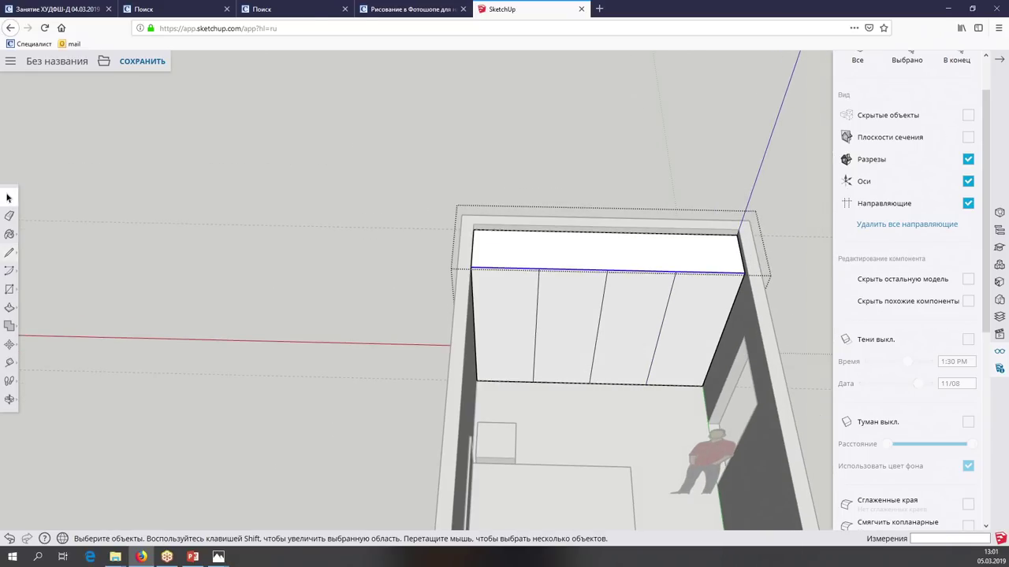
key(Escape)
middle_drag(6, 192, 464, 333)
scroll(465, 337, up, 3)
scroll(465, 337, down, 3)
scroll(466, 338, up, 1)
scroll(465, 333, up, 1)
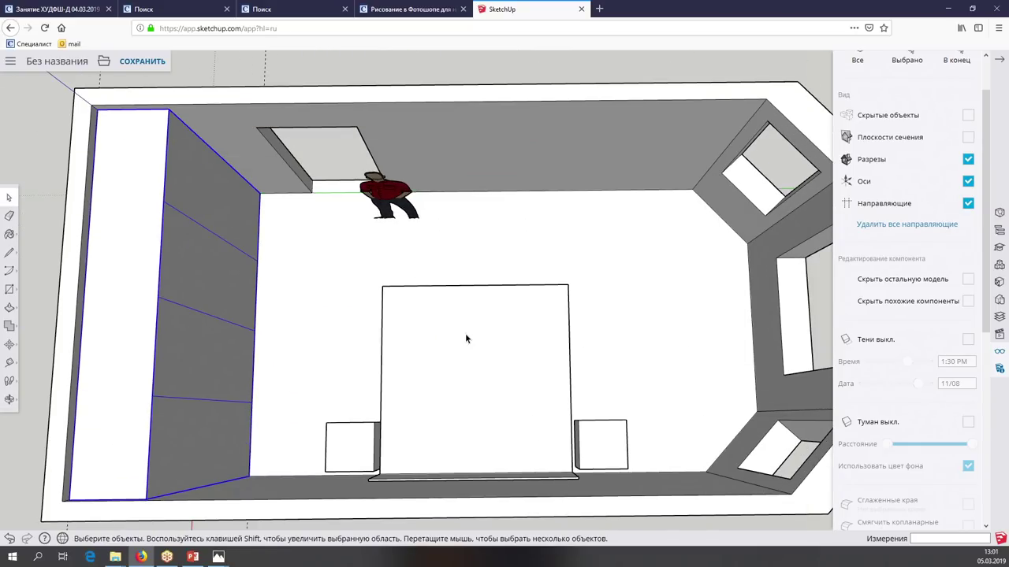
scroll(464, 334, down, 2)
middle_drag(463, 333, 457, 342)
scroll(457, 343, up, 2)
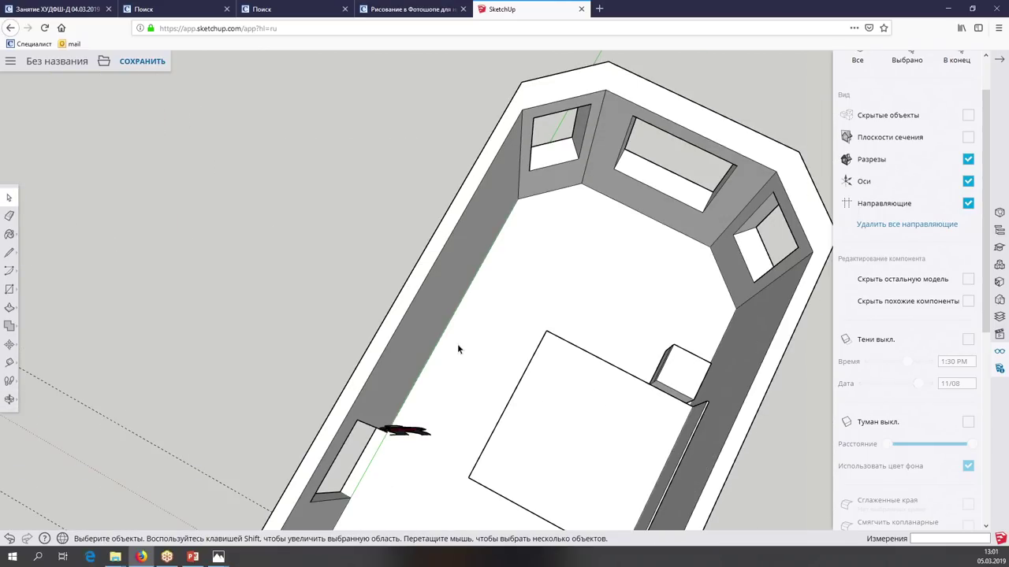
middle_drag(674, 242, 682, 252)
scroll(569, 267, up, 3)
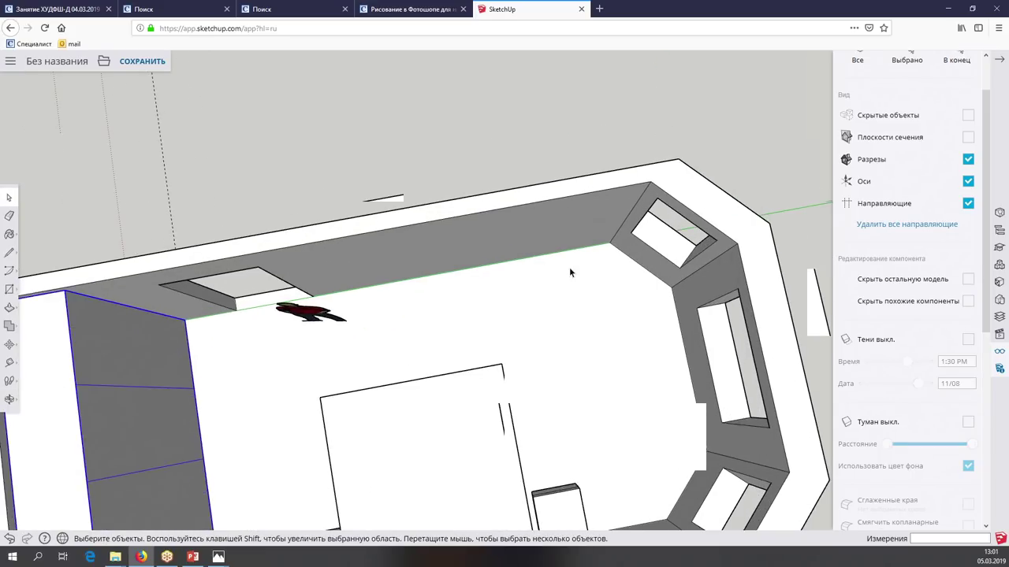
scroll(569, 267, up, 2)
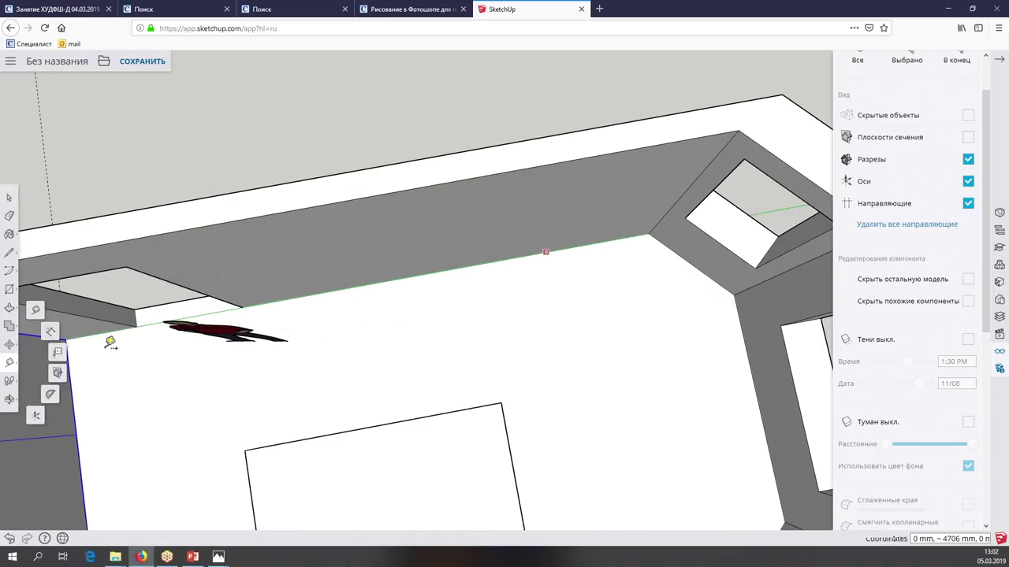
Place guides 262 mm from the wall edge and 1278 mm along the wall
click(546, 252)
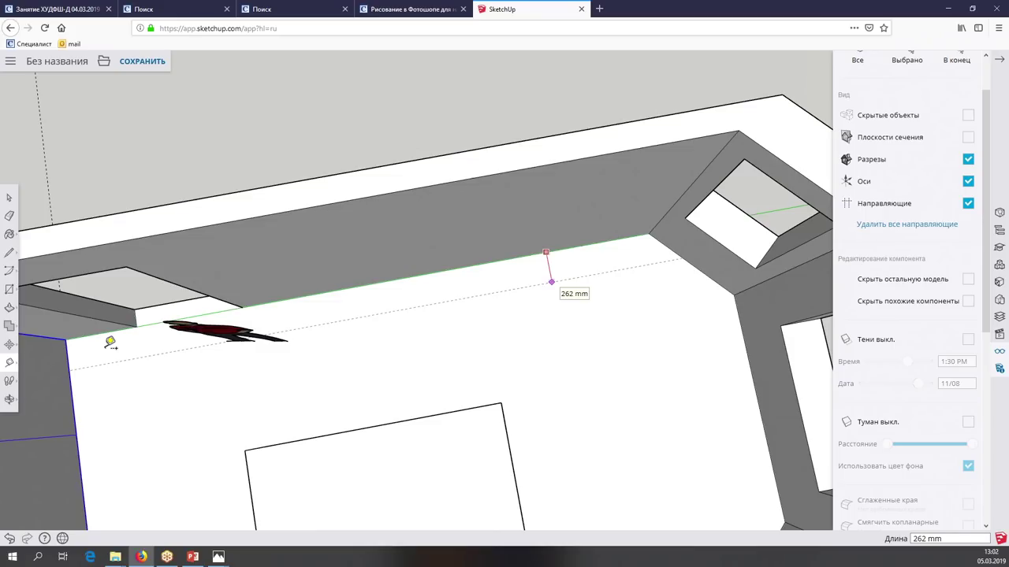
click(110, 343)
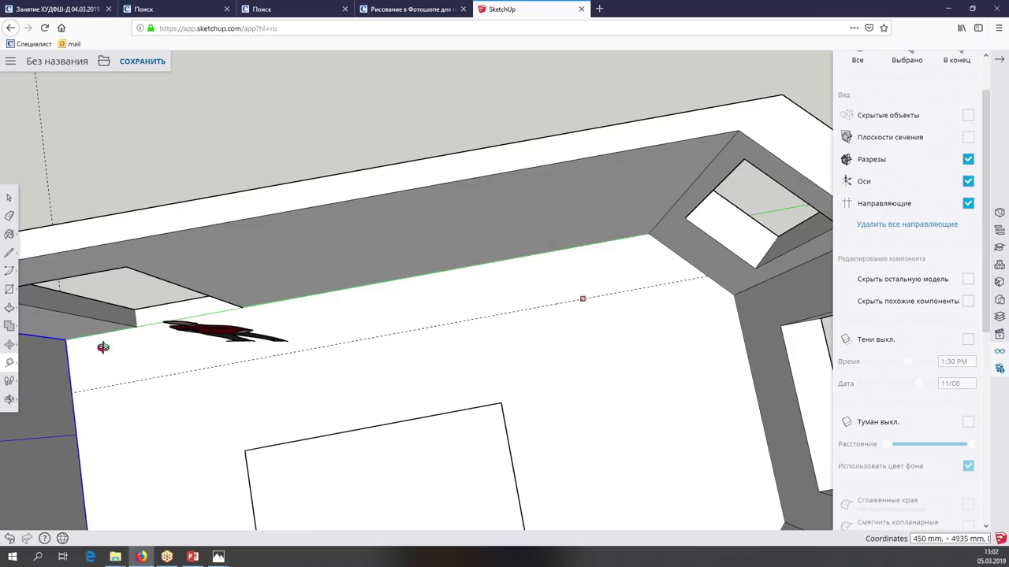
middle_drag(108, 345, 110, 343)
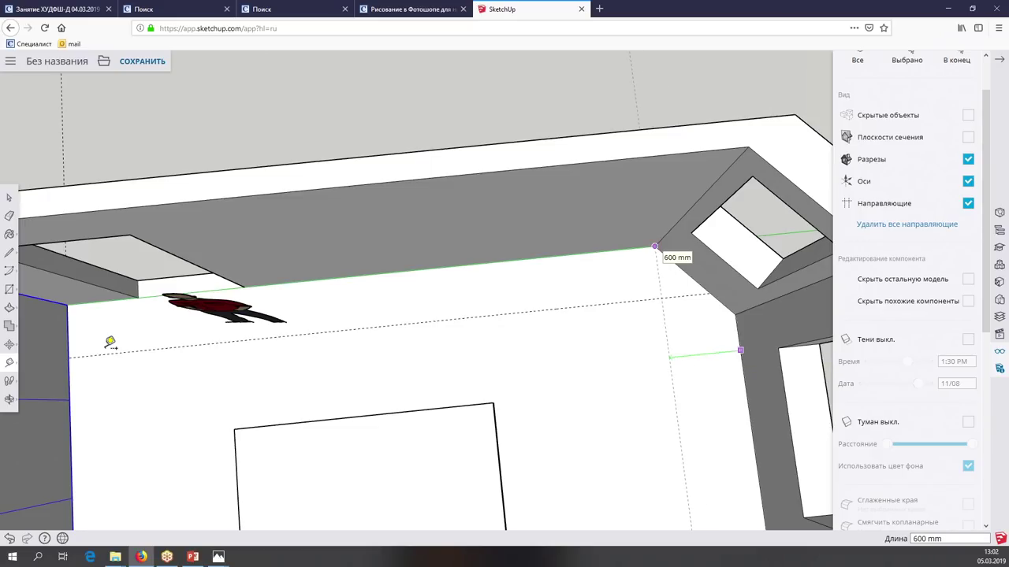
click(658, 274)
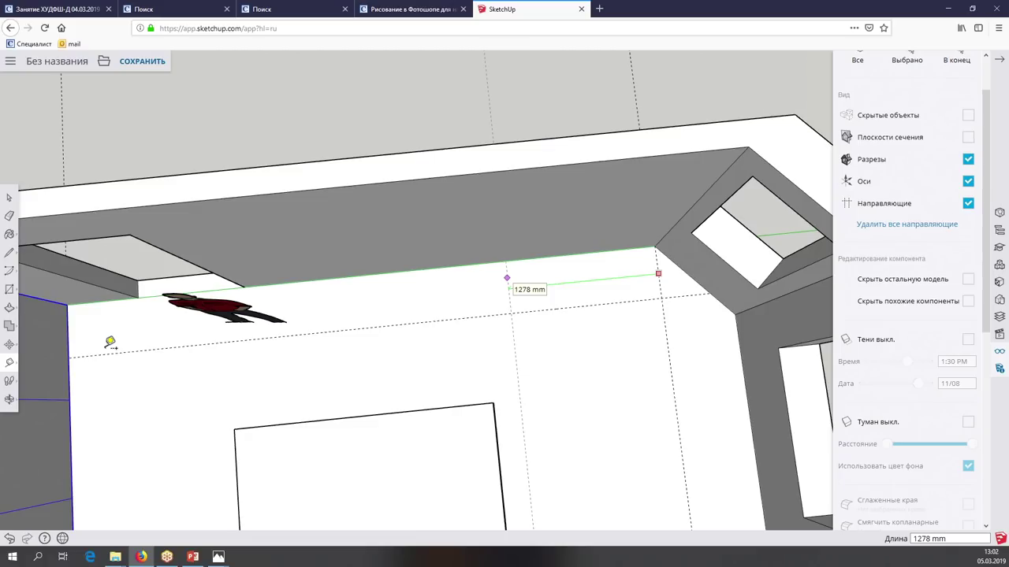
click(507, 277)
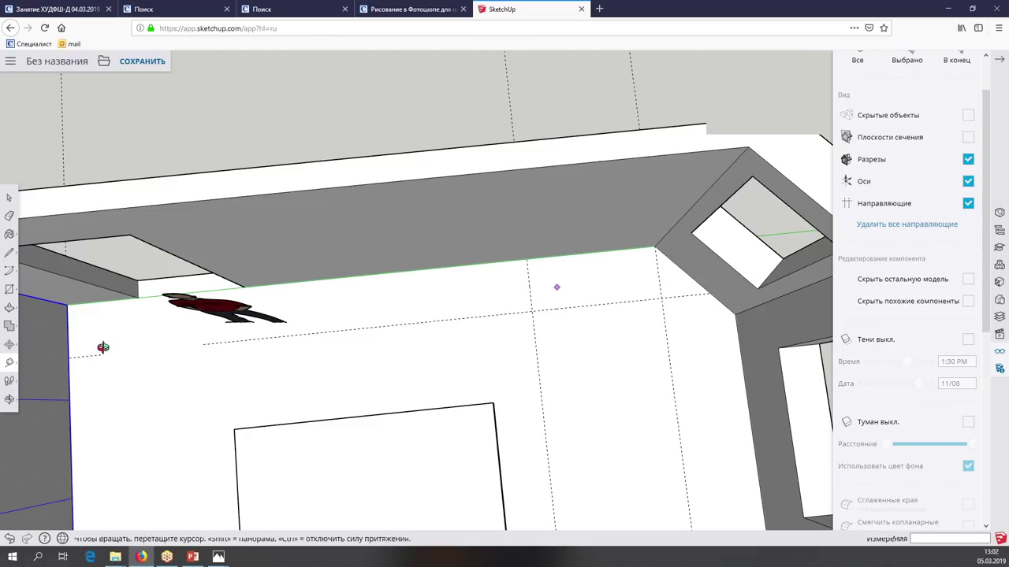
scroll(559, 284, up, 2)
scroll(529, 286, down, 2)
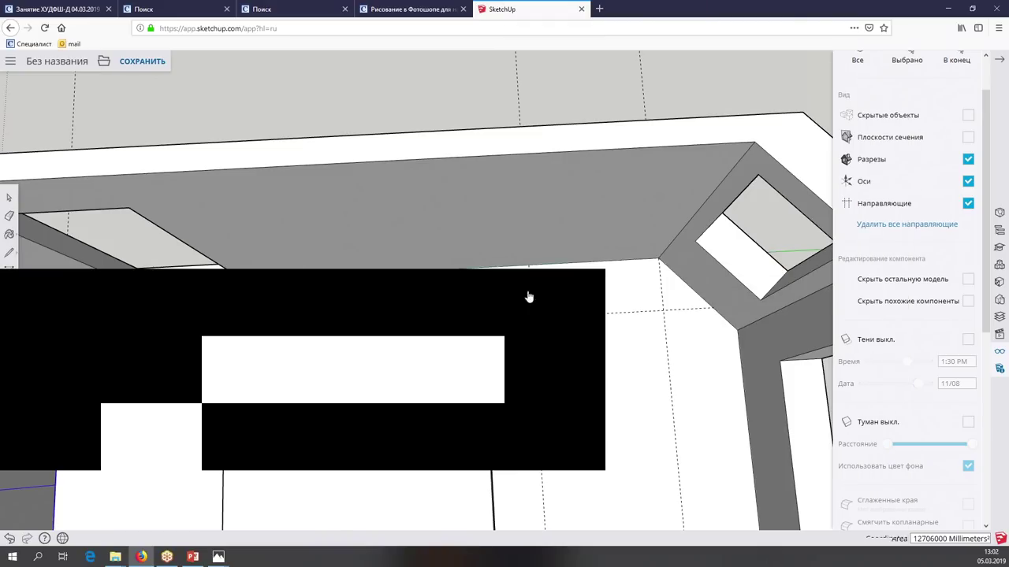
Outline a rectangle on the floor against the wall along the guides
click(10, 252)
scroll(473, 289, up, 1)
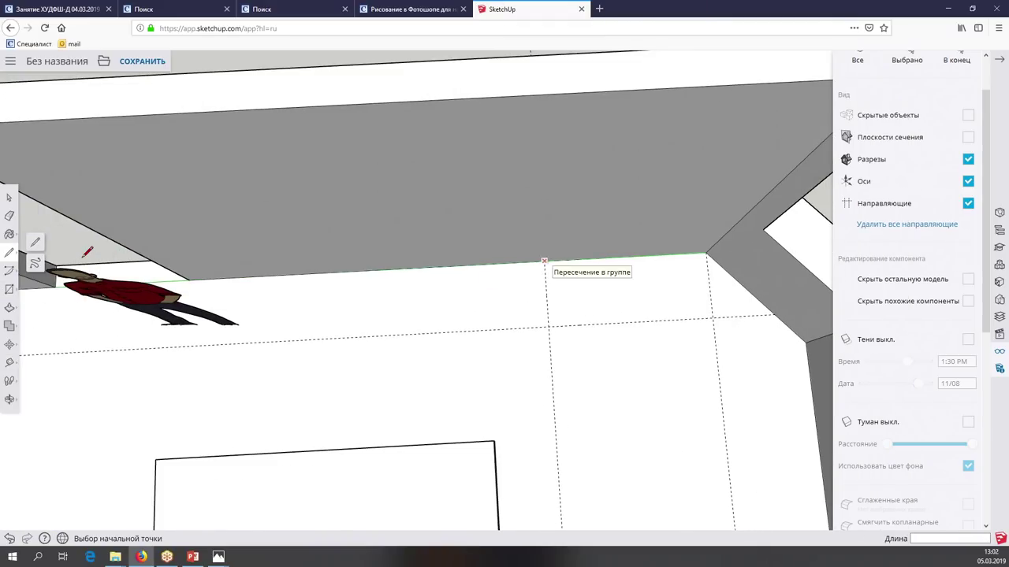
click(545, 262)
click(548, 325)
click(712, 318)
click(545, 262)
middle_drag(552, 261, 552, 260)
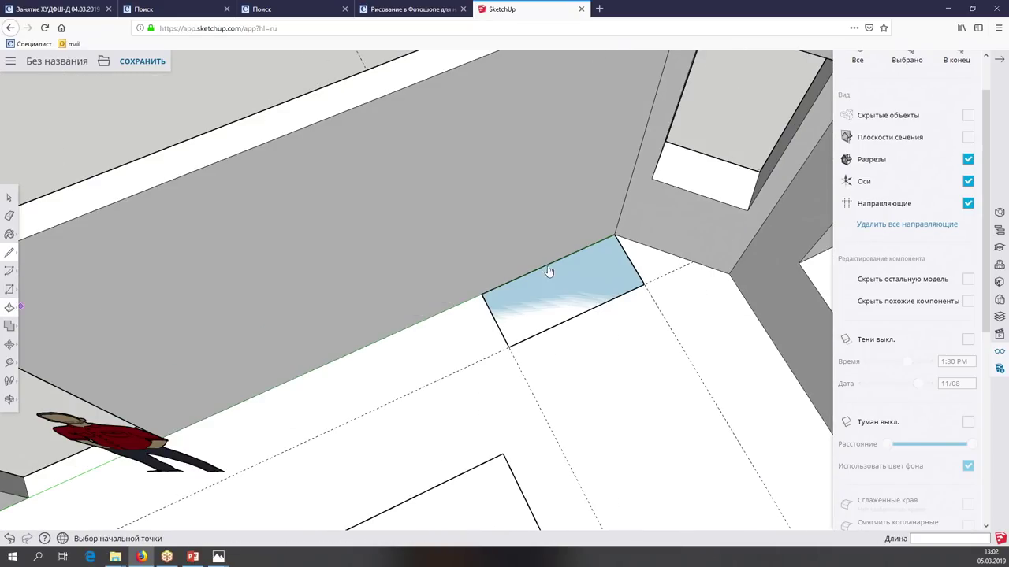
Raise the rectangle into a box 566 mm tall
key(p)
click(520, 308)
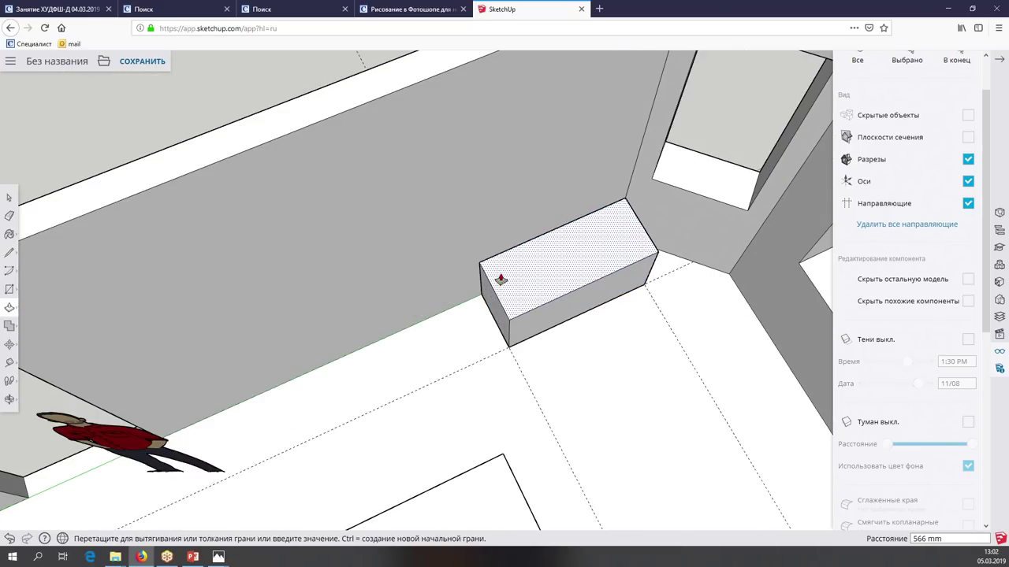
click(500, 279)
middle_drag(500, 279, 501, 279)
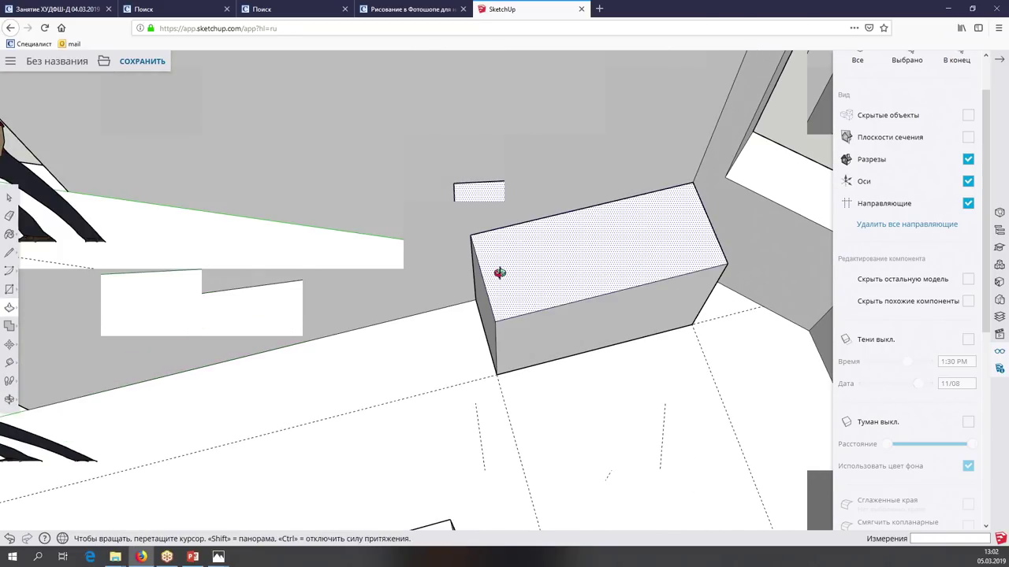
drag(500, 272, 441, 236)
Group the whole box and open the group for editing
click(10, 198)
key(ctrl+a)
right_click(475, 230)
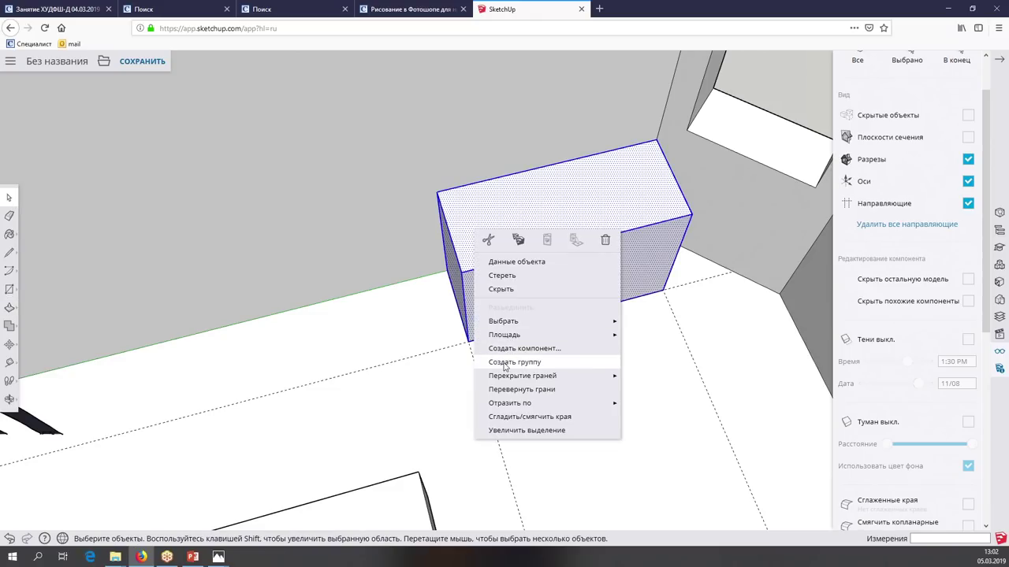
click(504, 364)
scroll(503, 361, up, 3)
right_click(538, 250)
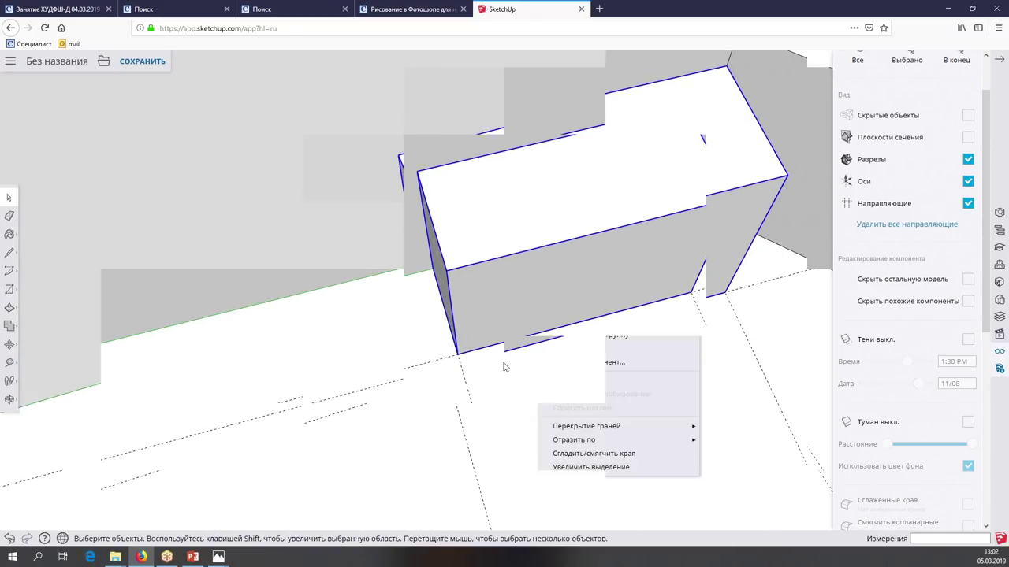
click(562, 335)
middle_drag(562, 337, 561, 337)
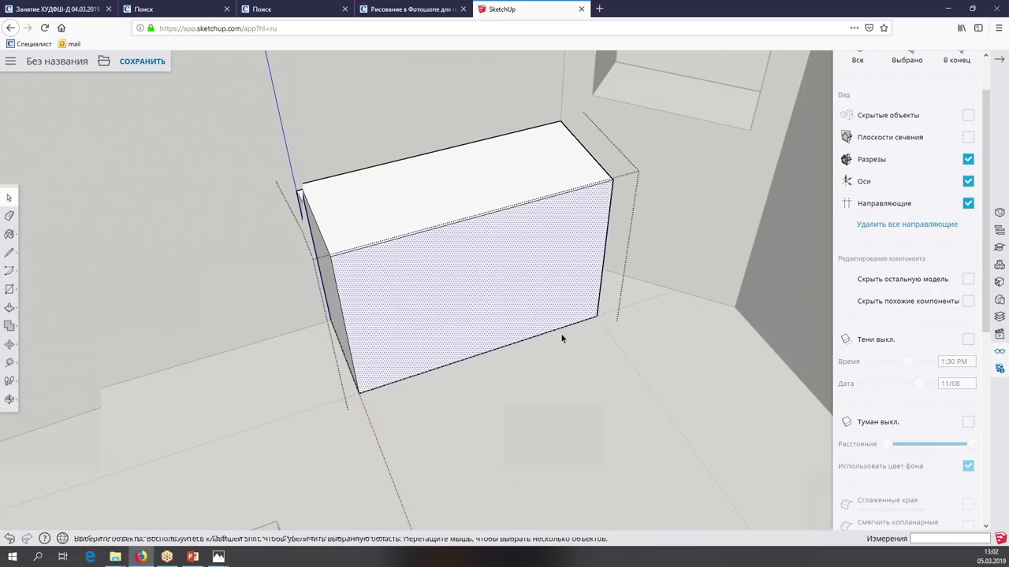
Try Solid Tools Outer Shell on the box and dismiss the error message
click(11, 346)
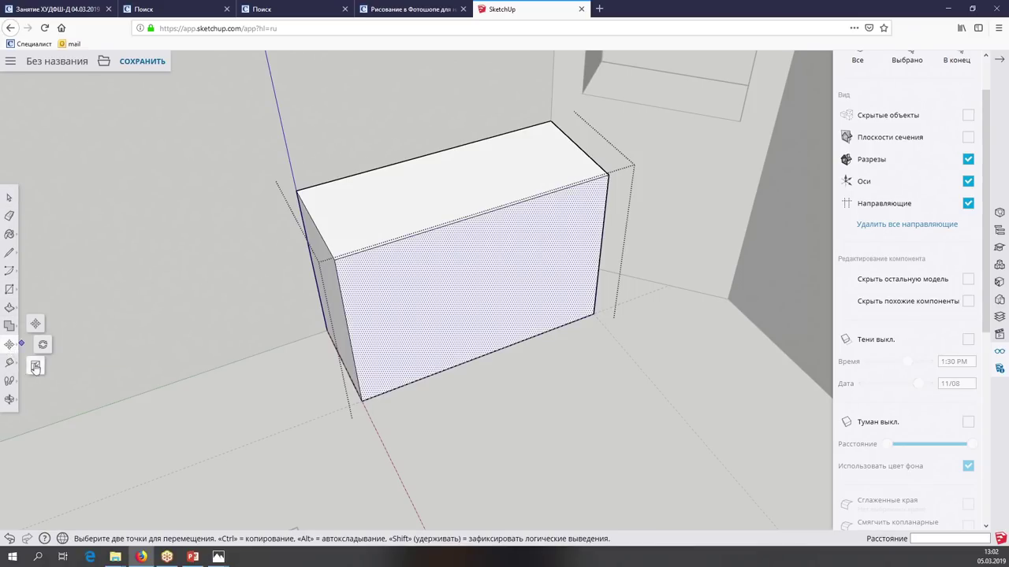
click(34, 326)
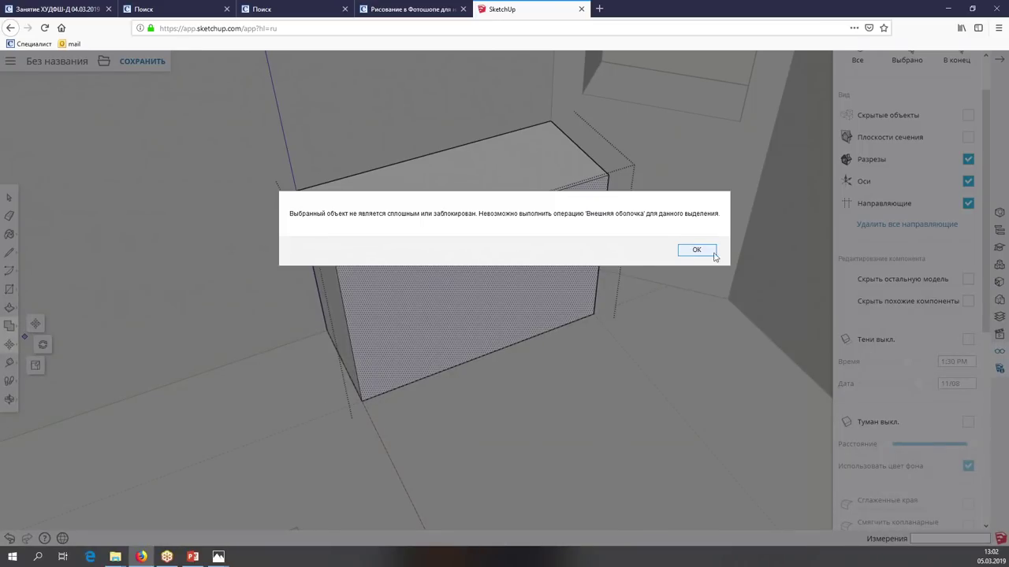
click(697, 250)
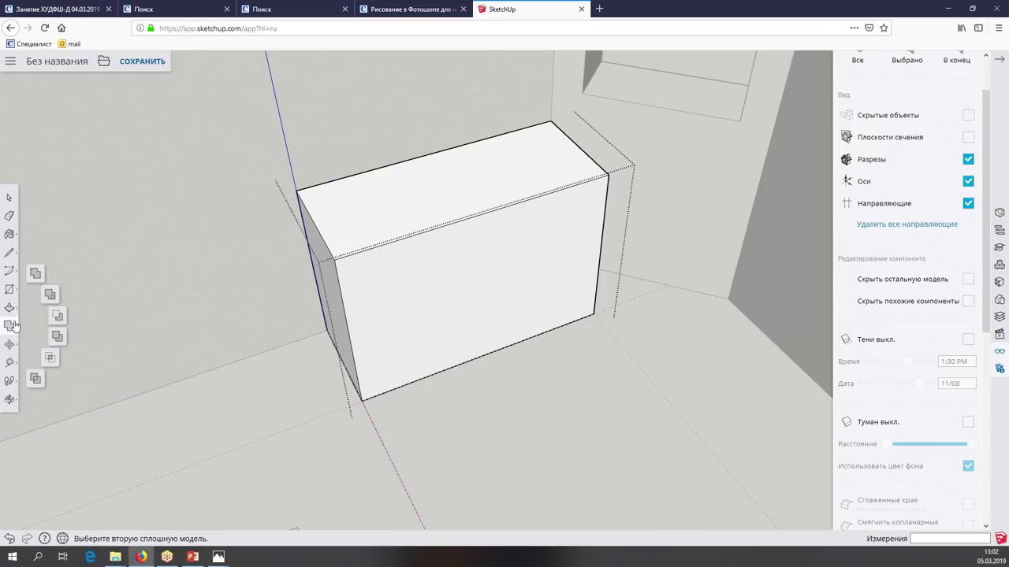
Offset the box's front face inward by 40 mm
click(16, 309)
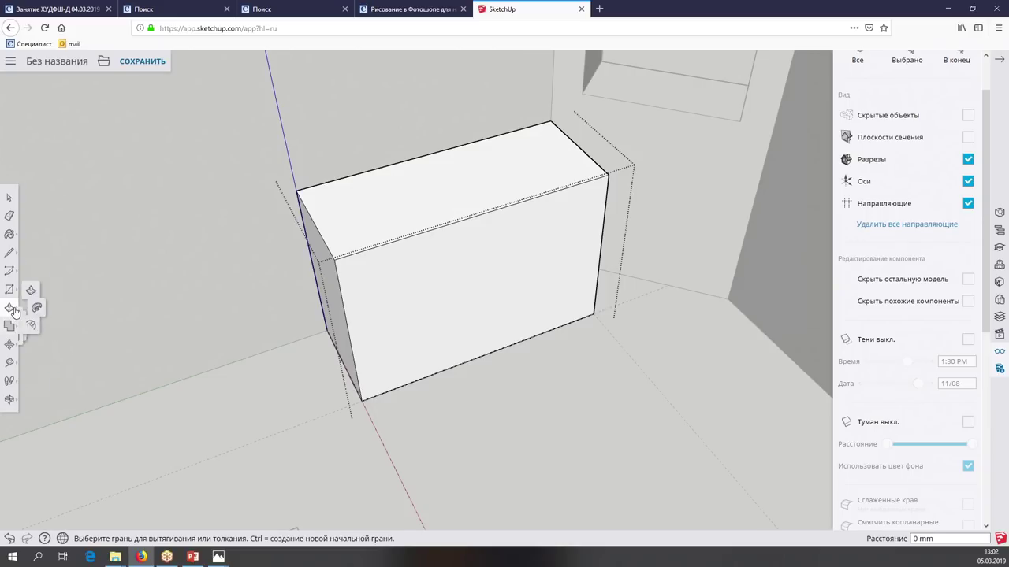
click(35, 331)
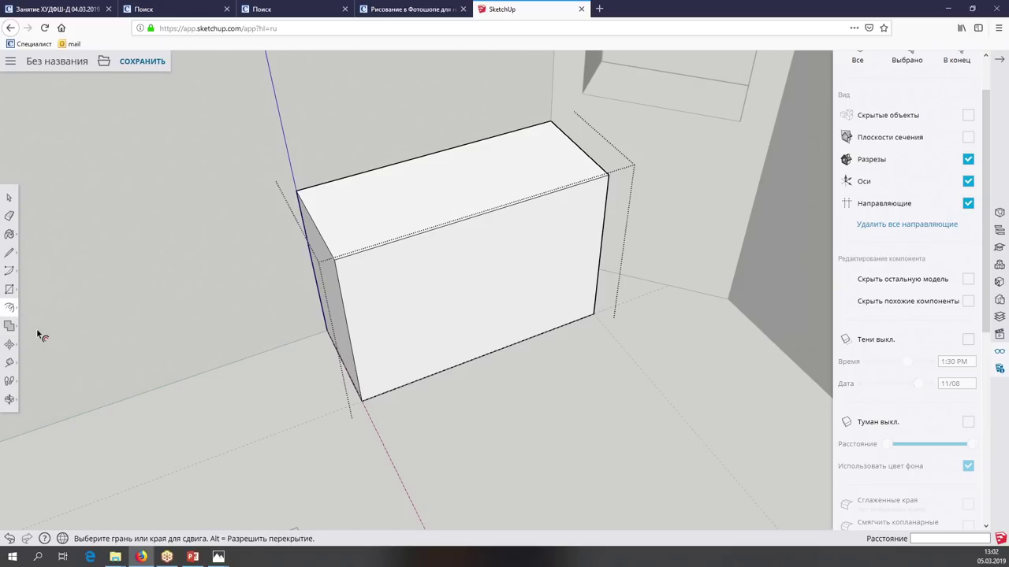
click(41, 337)
text(40)
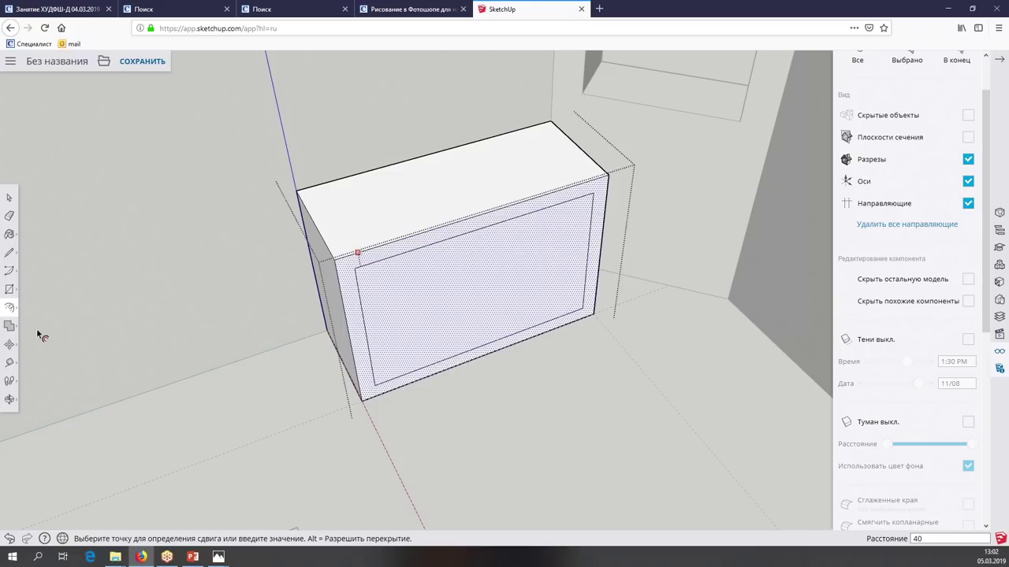
key(Return)
scroll(41, 336, up, 2)
scroll(41, 337, up, 2)
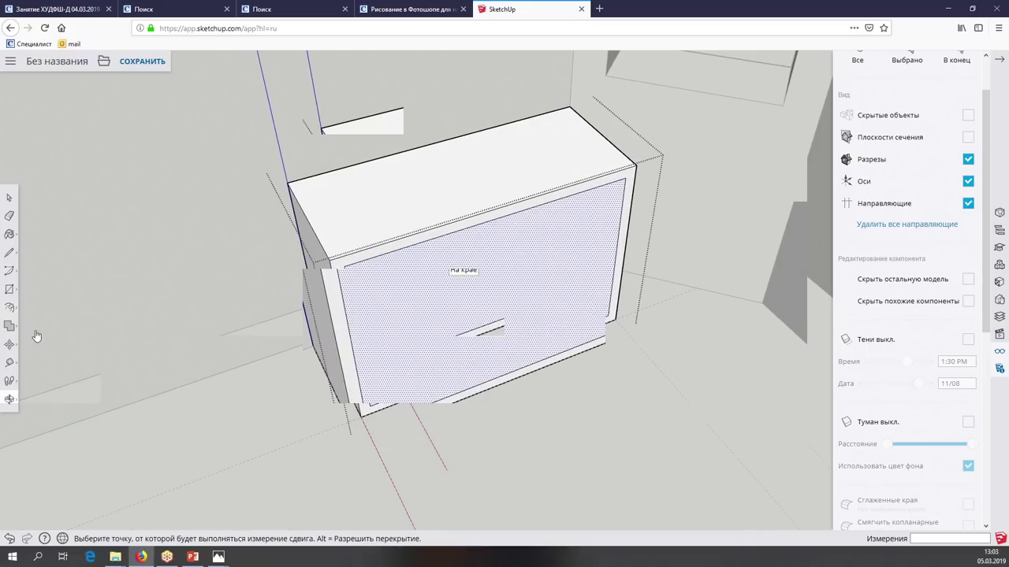
Start lines at the box's corners and cancel them while orbiting the view
click(8, 252)
scroll(389, 322, up, 2)
scroll(389, 322, up, 1)
click(412, 378)
key(Escape)
scroll(412, 378, down, 3)
mouse_move(531, 326)
middle_down()
mouse_move(538, 316)
mouse_move(583, 317)
middle_up()
scroll(546, 318, up, 3)
click(580, 309)
key(Escape)
scroll(567, 313, down, 3)
Select the front face, retry Outer Shell and dismiss the error again
click(8, 197)
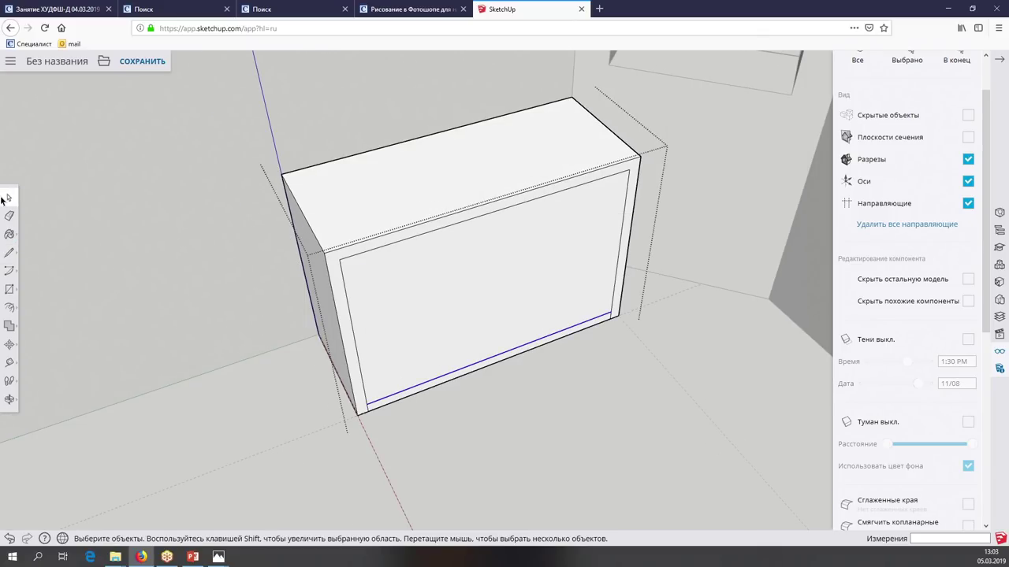
click(473, 299)
middle_drag(473, 299, 520, 291)
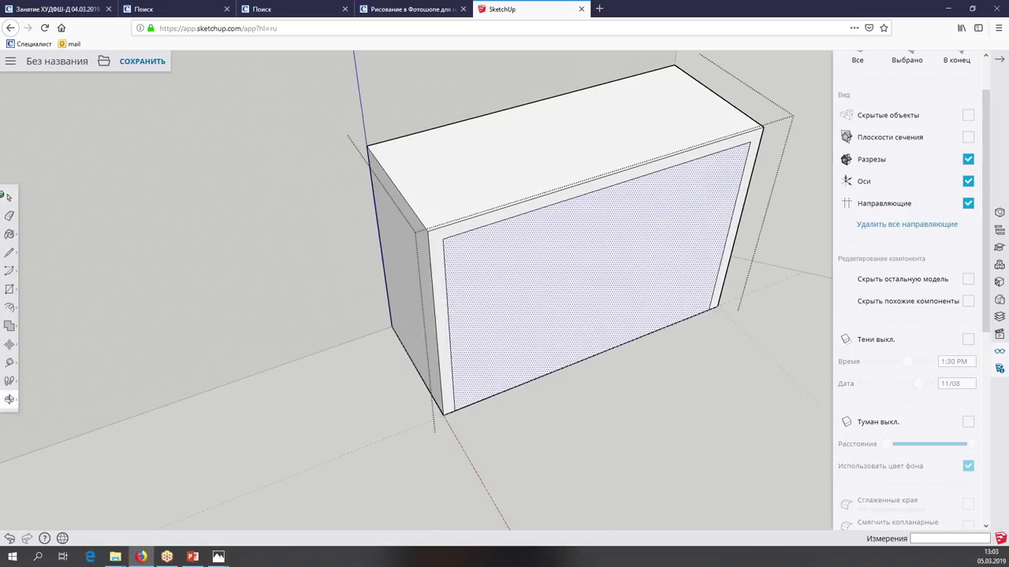
click(10, 328)
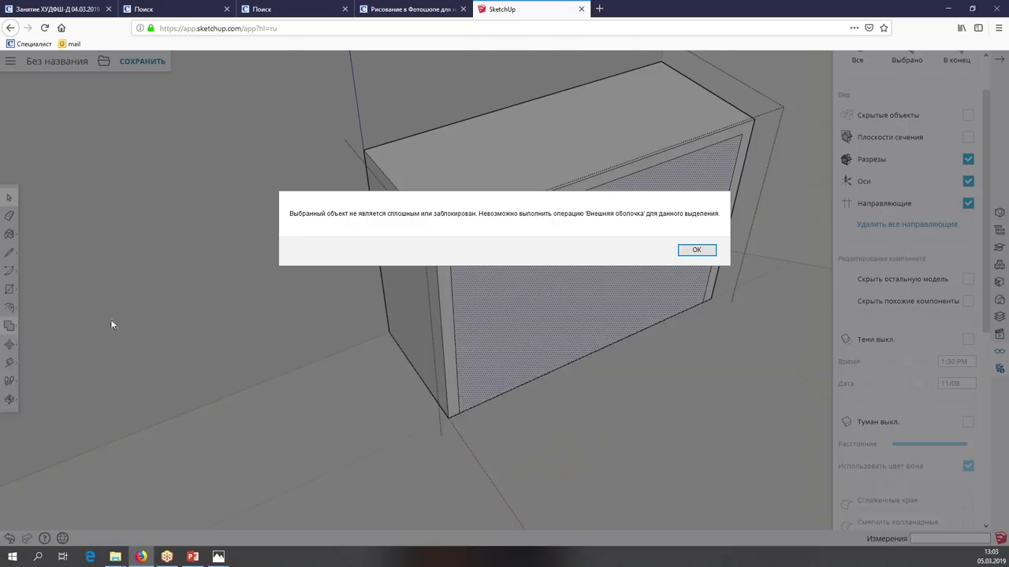
click(696, 251)
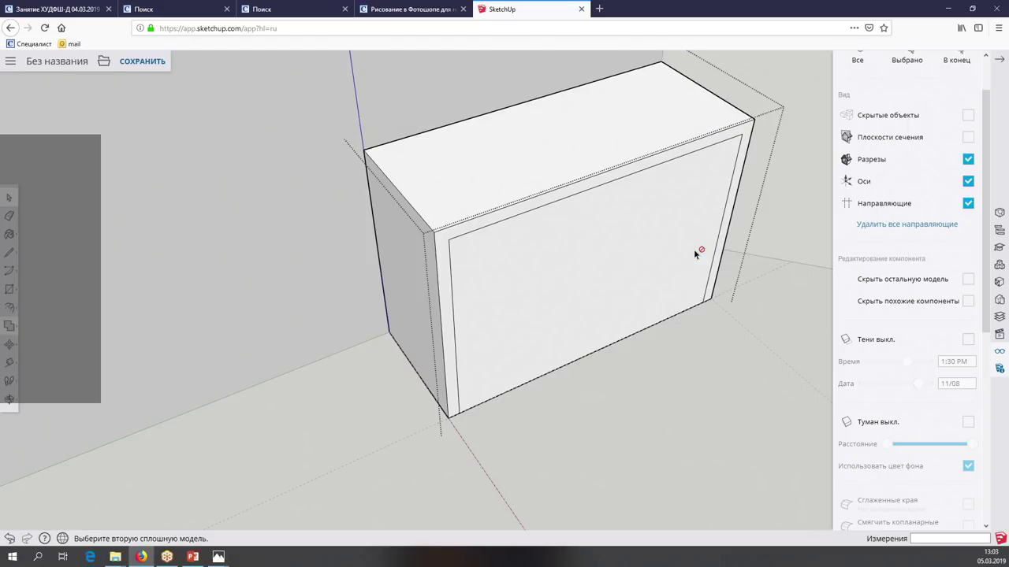
click(9, 307)
Push the inner front face 450 mm through the box and add a 40 mm guide from the left edge
click(488, 240)
middle_drag(488, 240, 523, 244)
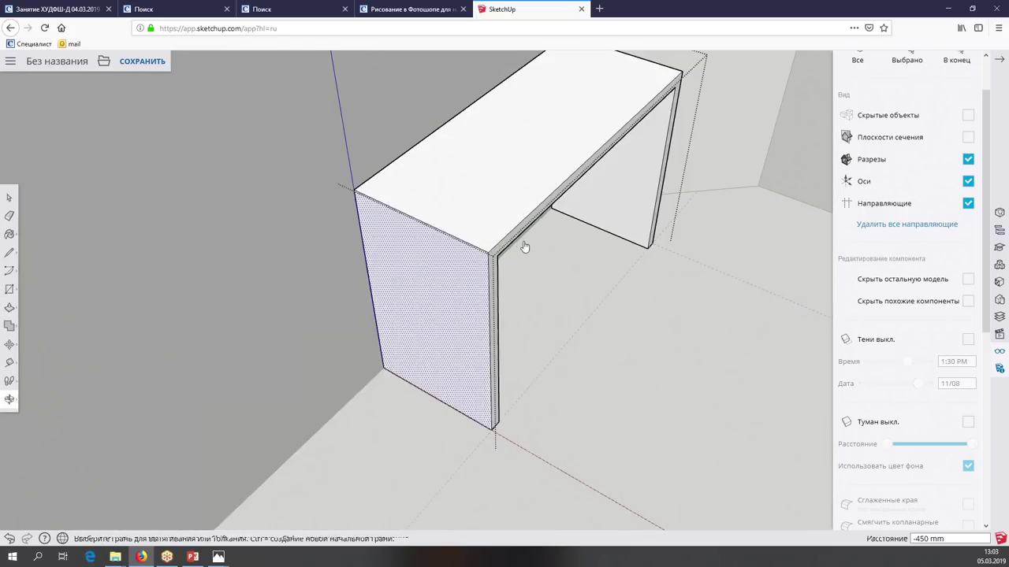
click(58, 347)
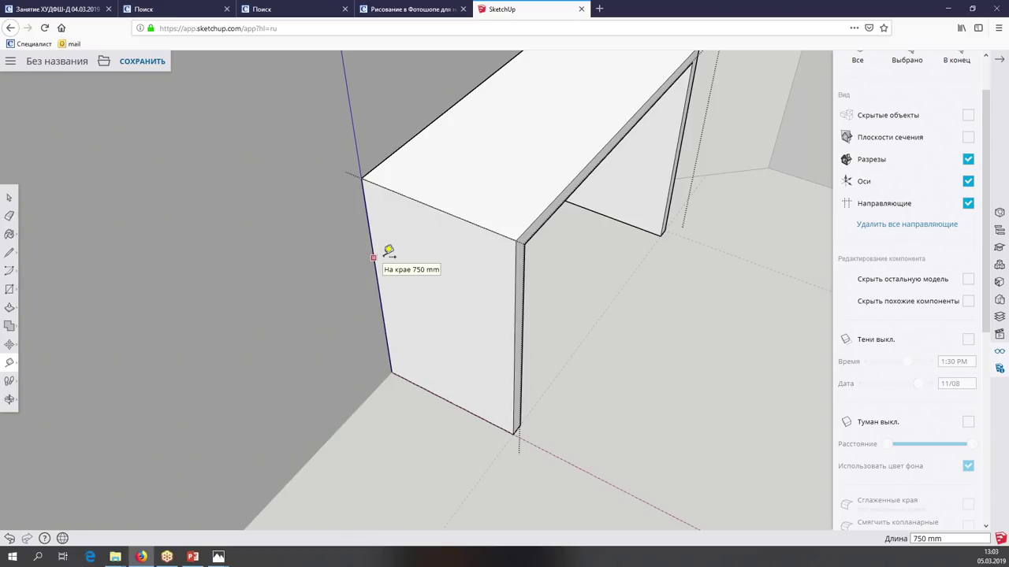
scroll(536, 229, up, 3)
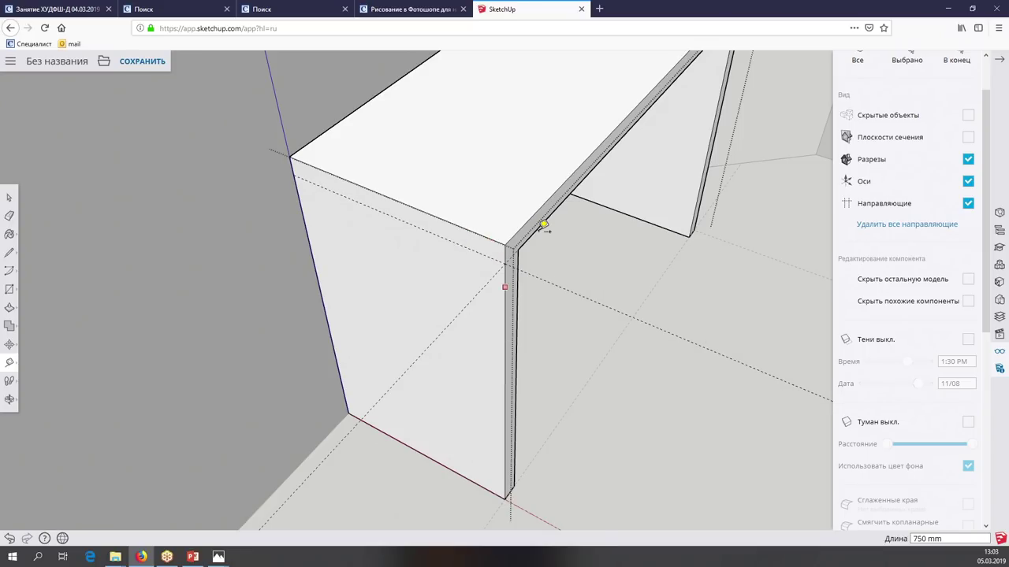
text(40)
key(Return)
click(306, 225)
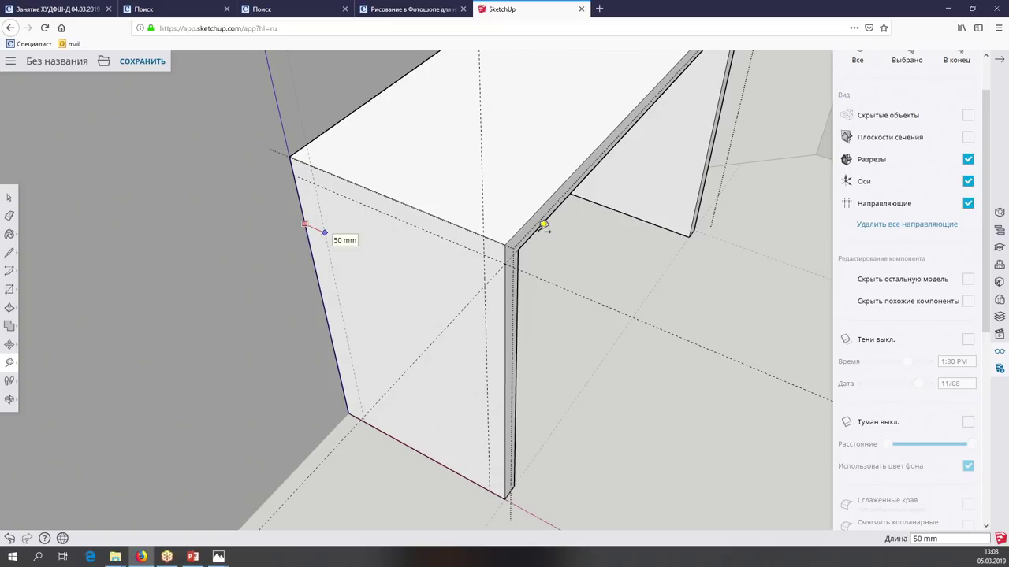
middle_drag(323, 226, 331, 220)
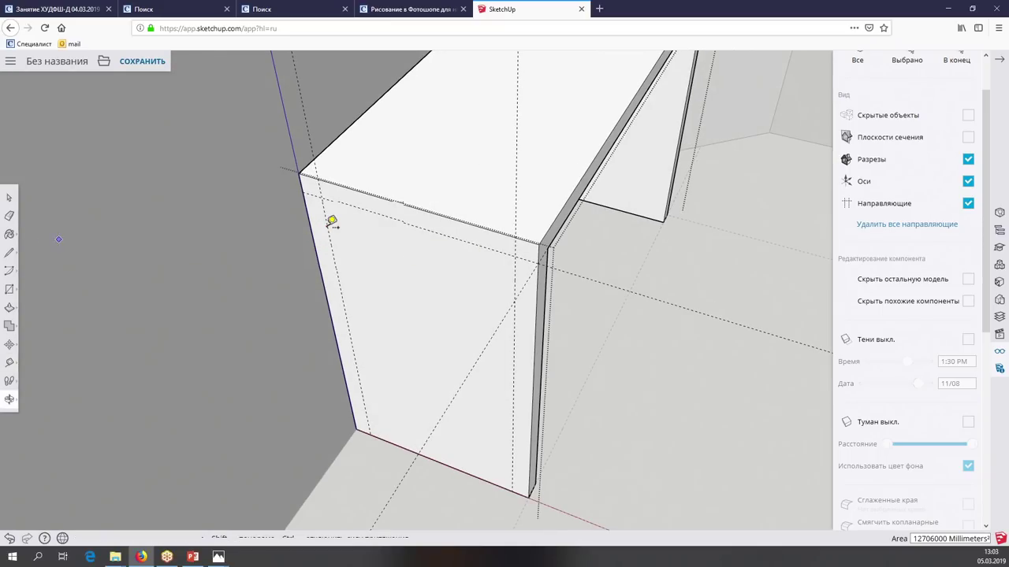
Outline the side-panel cutout with lines and push the inner side face in 40 mm
click(15, 250)
click(368, 432)
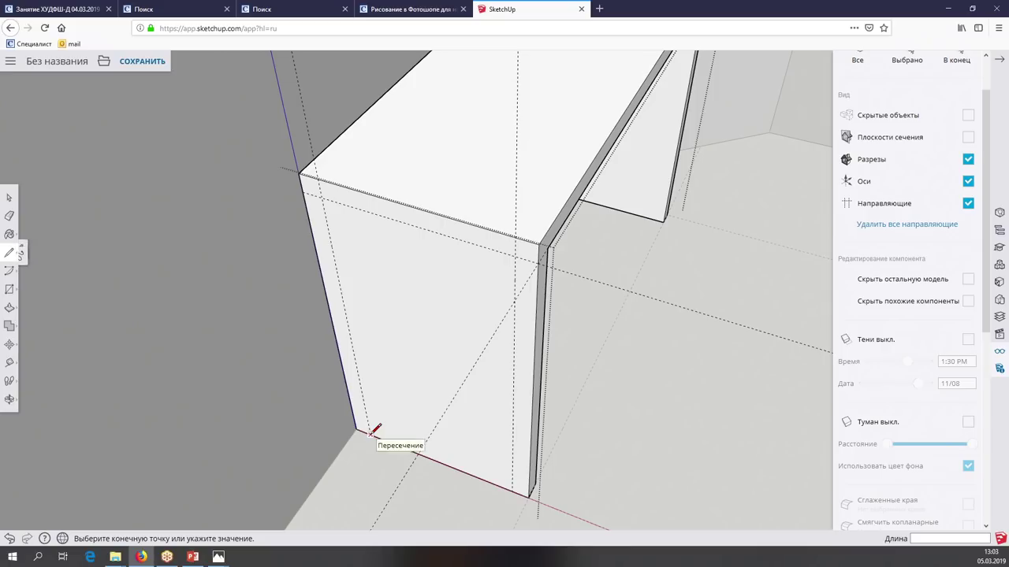
click(514, 257)
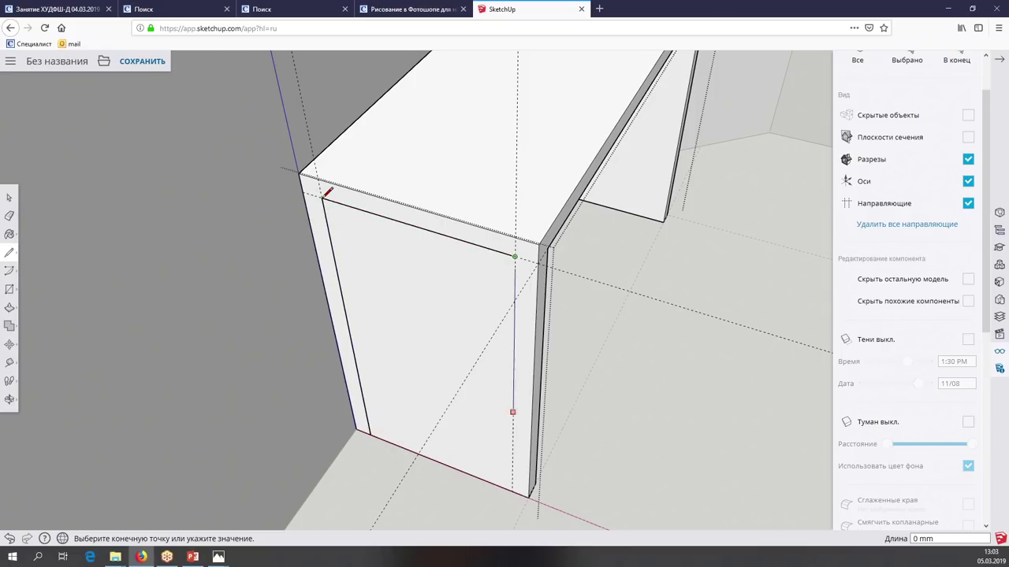
click(511, 490)
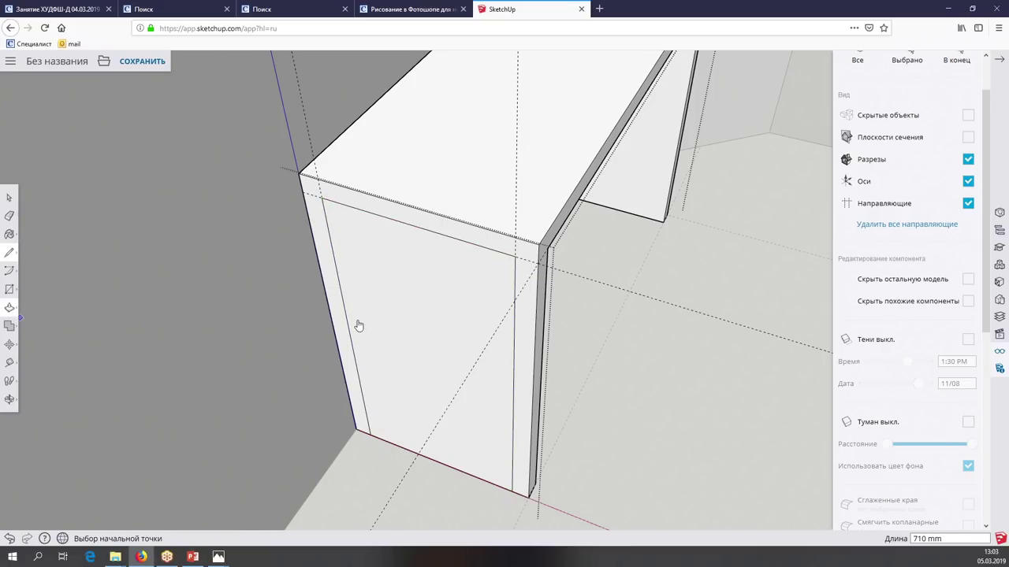
click(8, 310)
scroll(349, 320, down, 2)
click(349, 319)
click(357, 324)
Delete the recessed left side face to open a gap between the legs
middle_drag(354, 319, 349, 319)
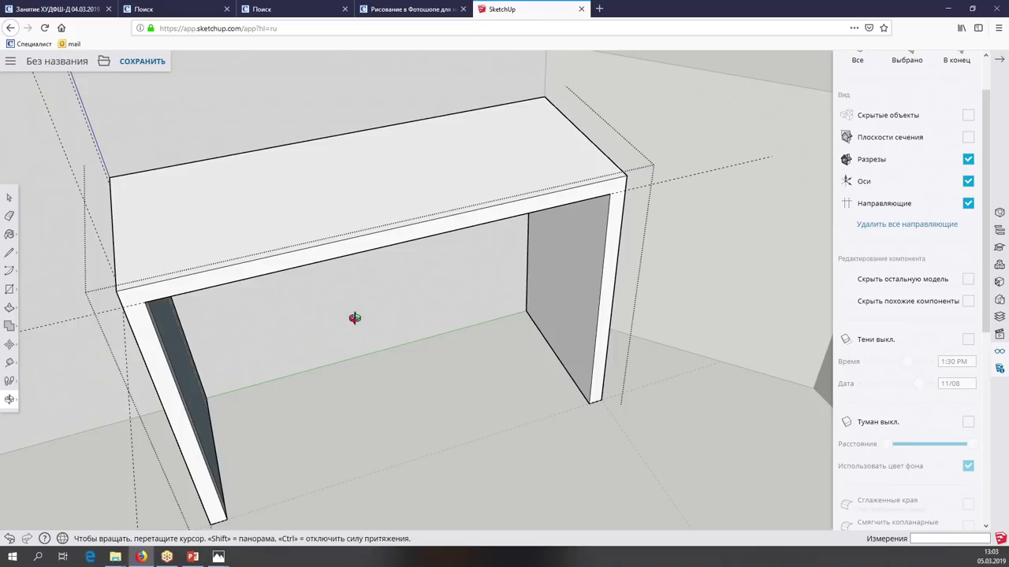
scroll(349, 320, up, 1)
click(12, 202)
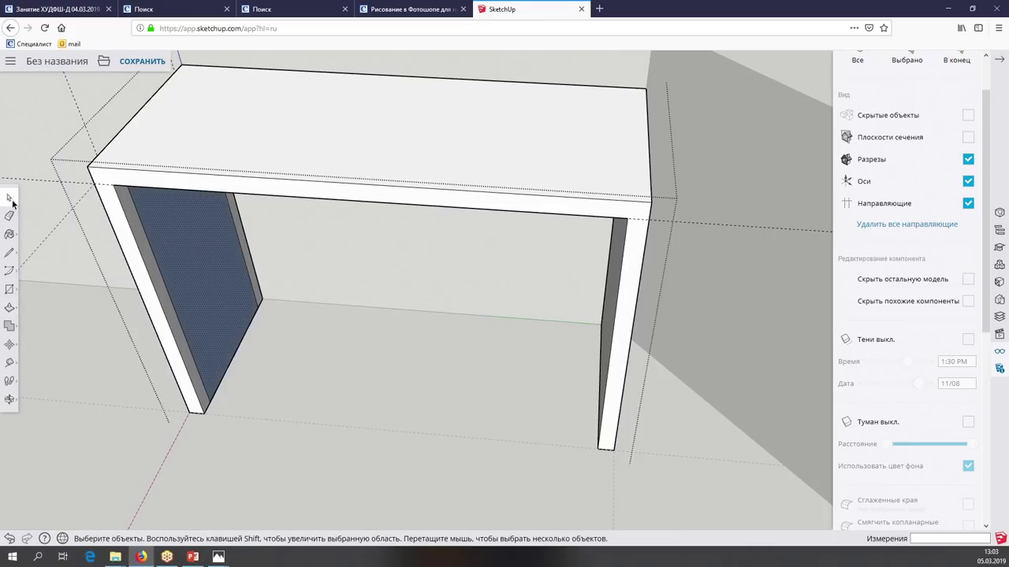
key(Delete)
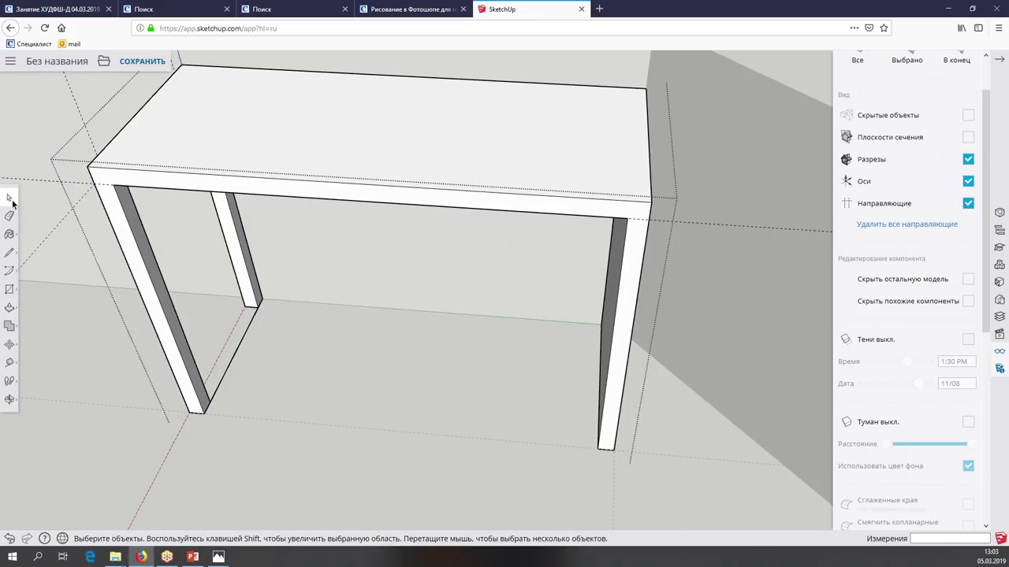
middle_drag(275, 308, 547, 277)
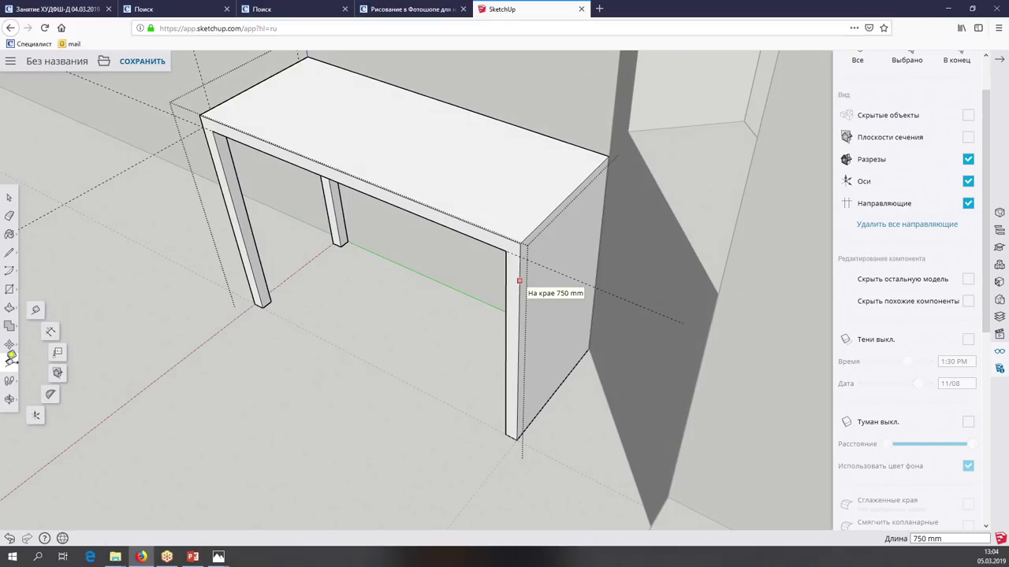
Place a Tape Measure guide offset from the table leg's edge on the end panel
click(519, 281)
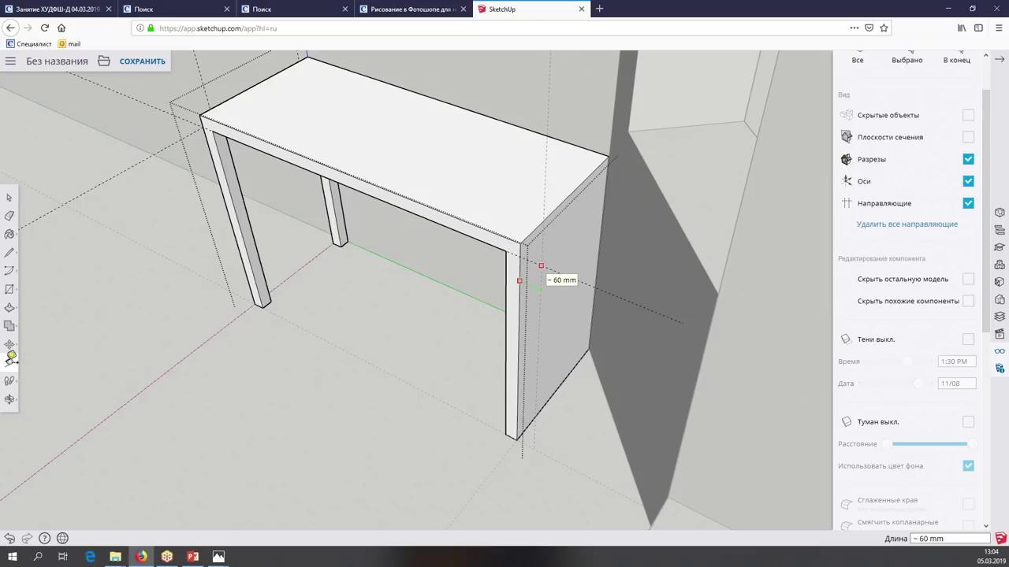
scroll(540, 265, up, 3)
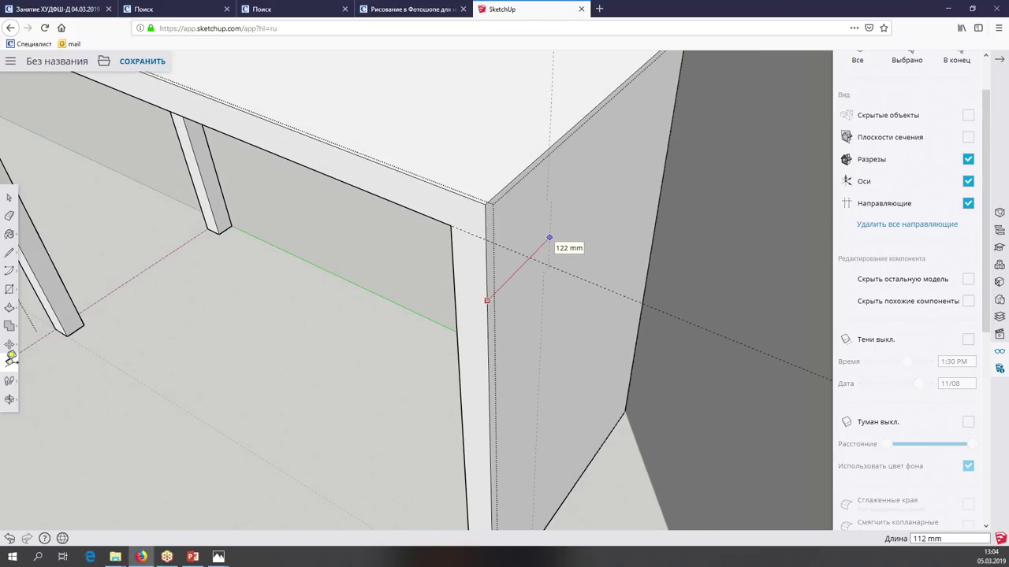
click(549, 238)
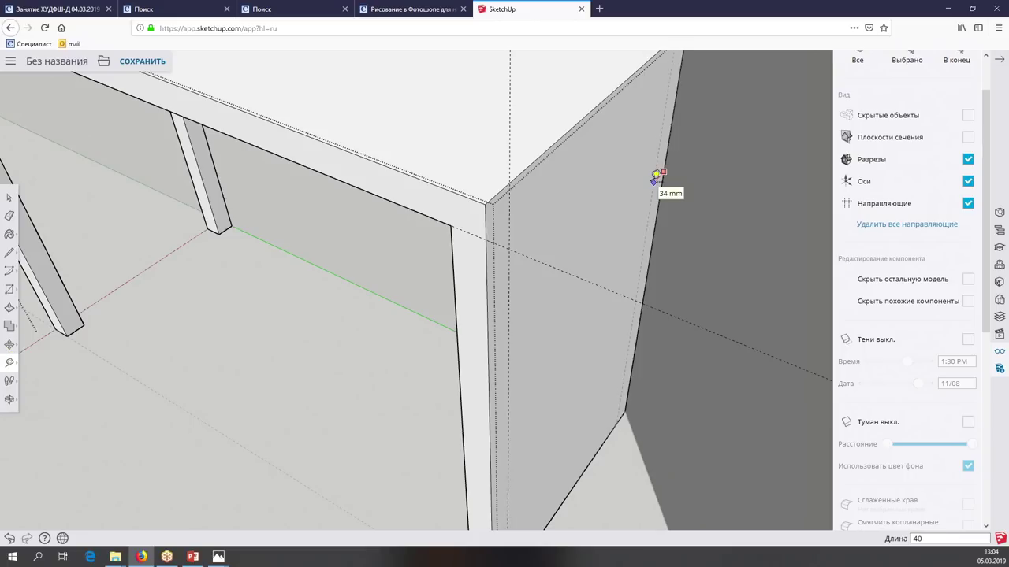
scroll(655, 175, up, 2)
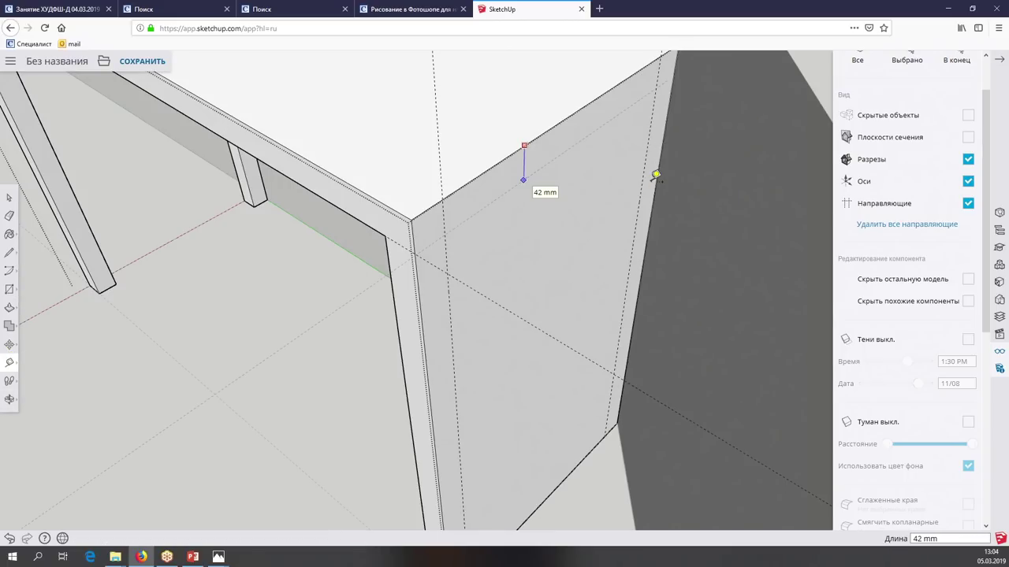
scroll(656, 175, down, 2)
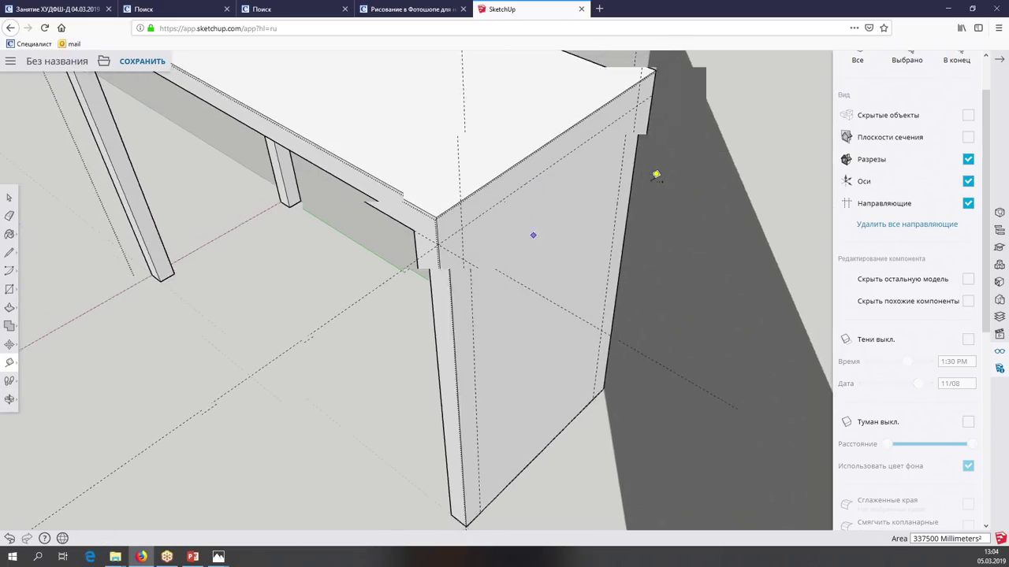
scroll(655, 175, up, 2)
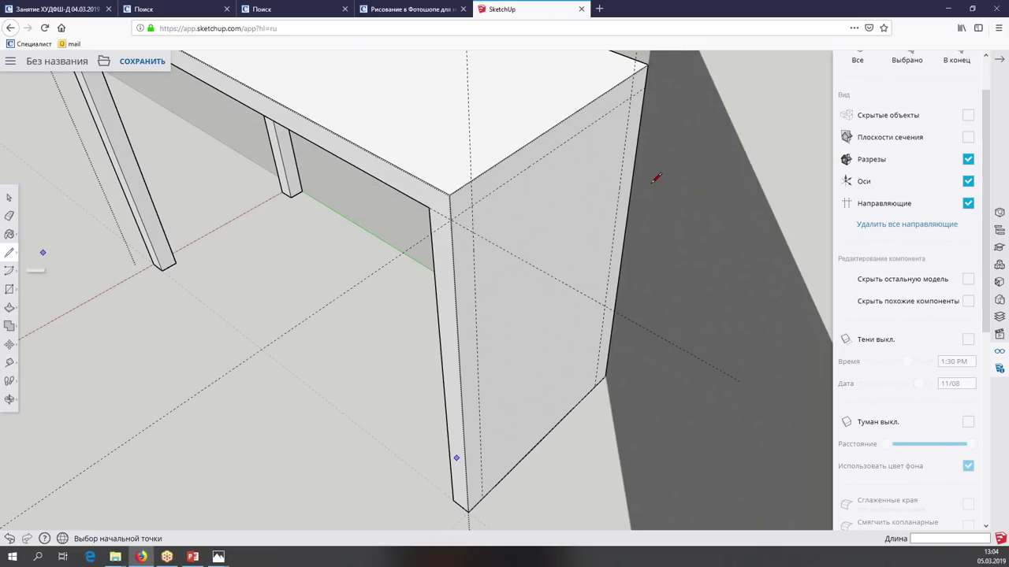
Draw lines splitting the end face and push the inner panel in 40 mm
click(481, 497)
click(472, 205)
click(628, 108)
click(652, 180)
click(9, 308)
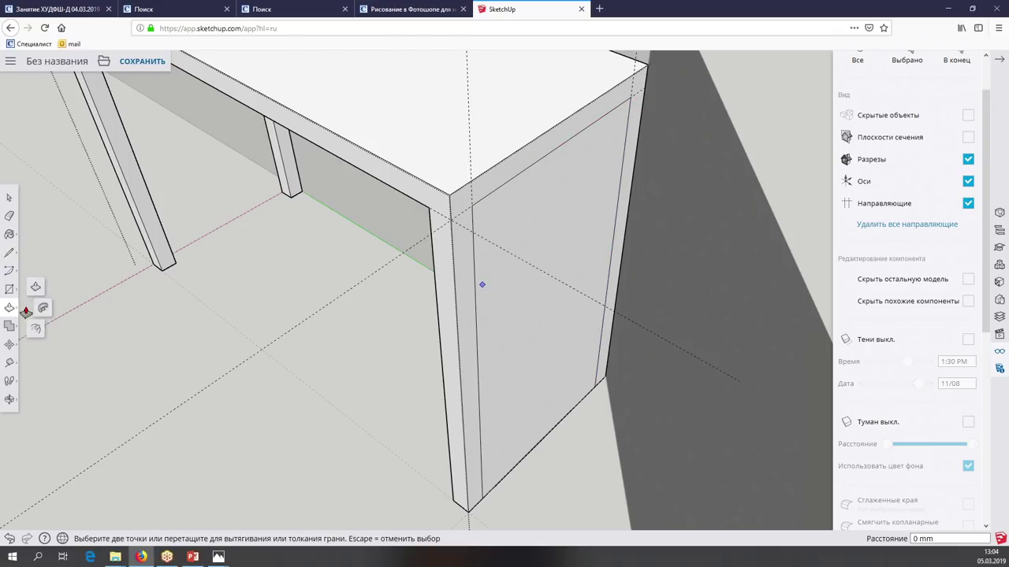
click(484, 273)
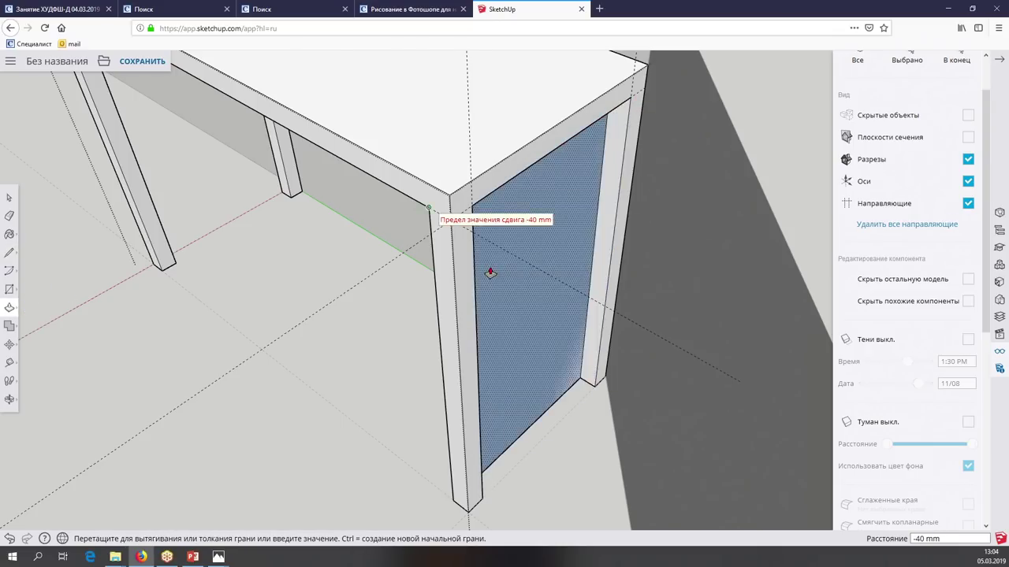
click(487, 272)
Return to Select and orbit to view the whole table from above
click(10, 197)
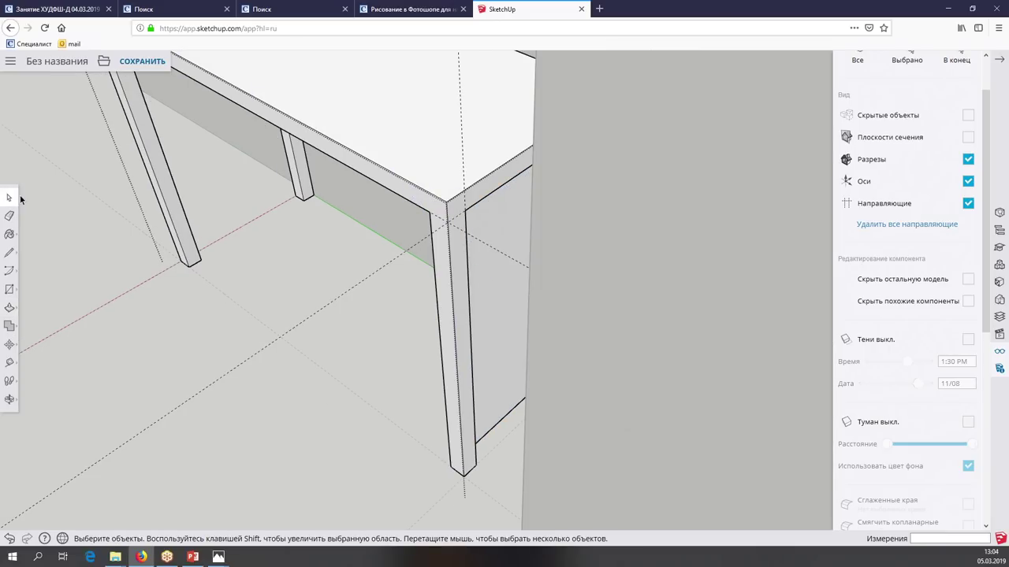
scroll(493, 404, up, 2)
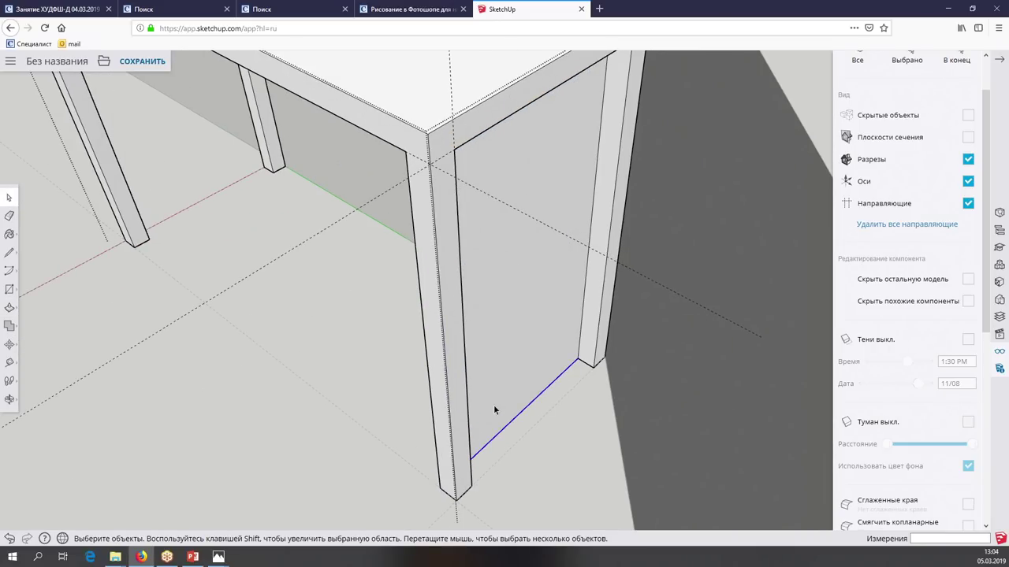
scroll(494, 405, down, 2)
scroll(493, 404, down, 2)
mouse_move(493, 404)
middle_down()
mouse_move(452, 311)
mouse_move(682, 223)
middle_up()
scroll(685, 225, down, 2)
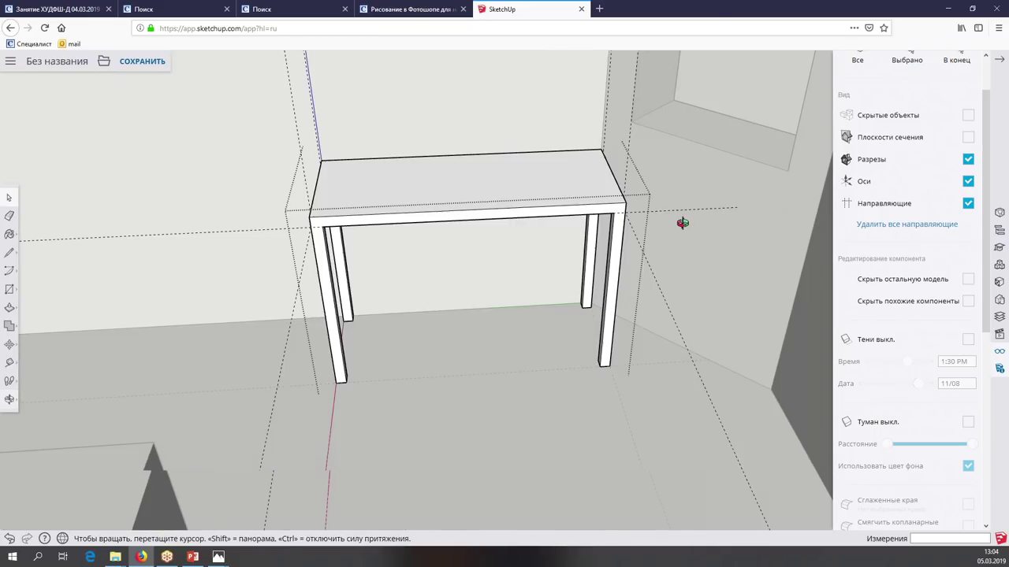
Orbit the room view, then use 'Delete all guides' in the display settings panel
scroll(480, 243, down, 1)
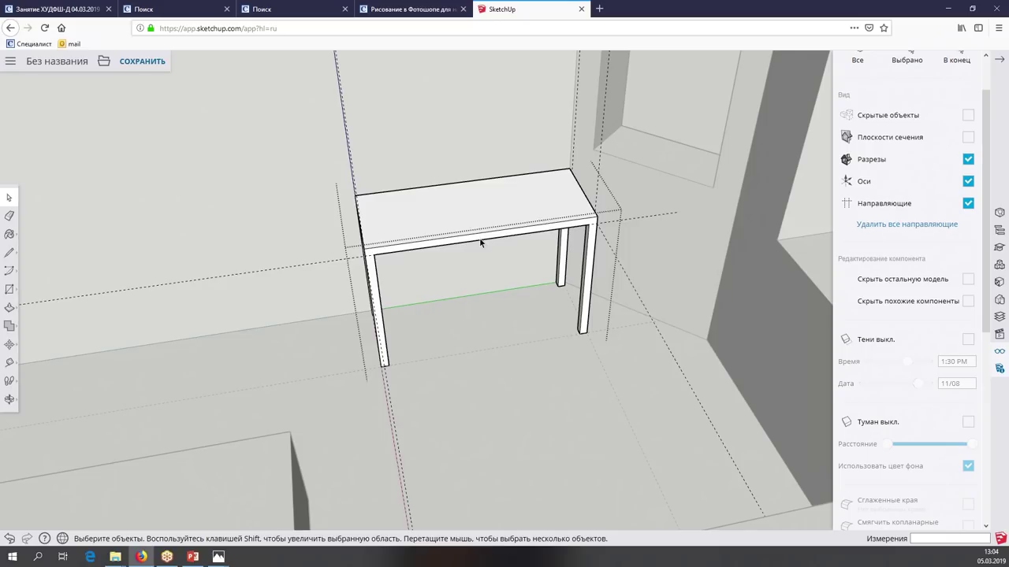
scroll(477, 237, down, 3)
middle_drag(477, 236, 465, 233)
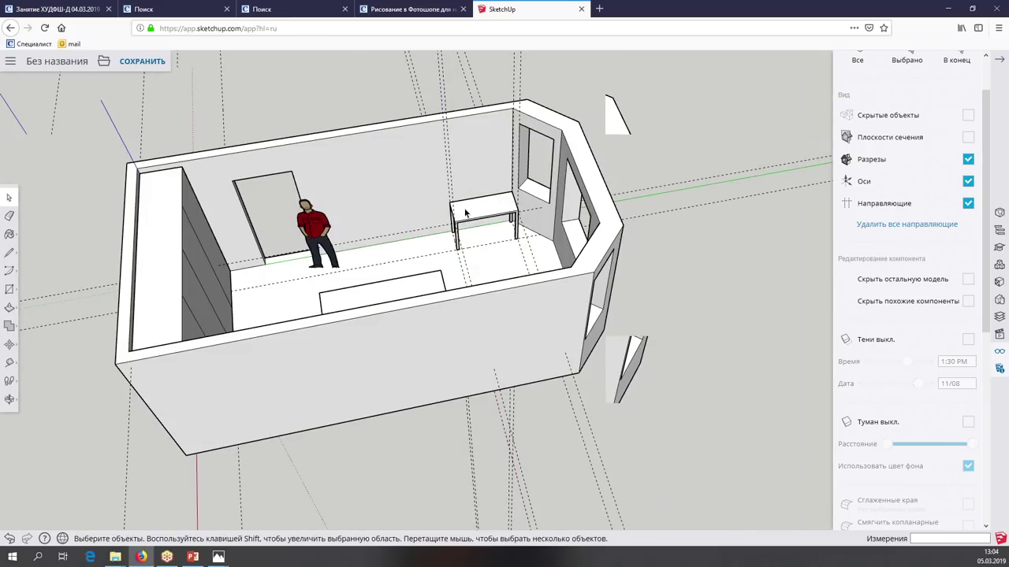
scroll(456, 230, up, 3)
scroll(686, 225, down, 3)
middle_drag(687, 225, 689, 227)
scroll(689, 229, up, 3)
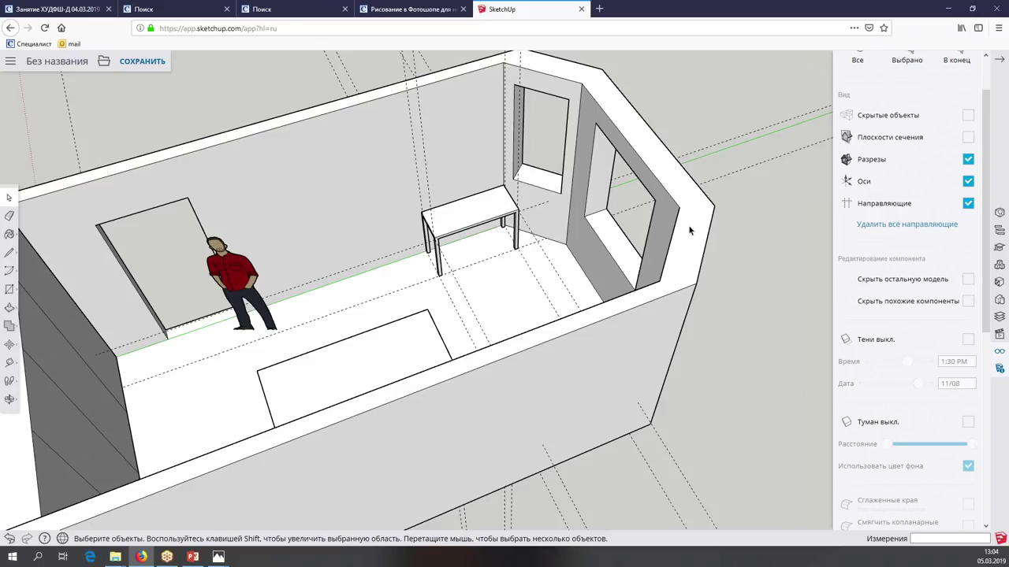
scroll(914, 353, down, 2)
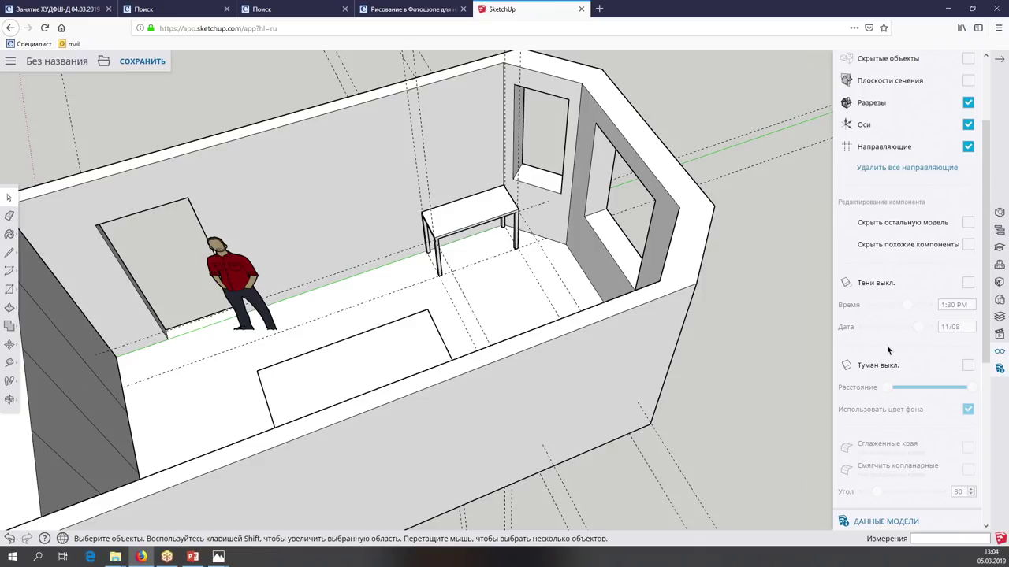
scroll(959, 357, down, 2)
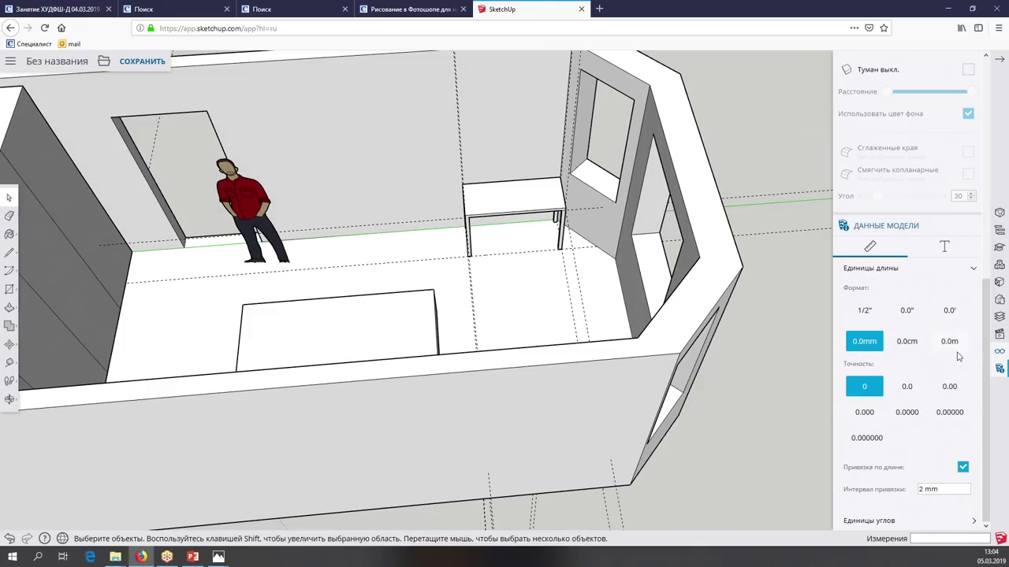
click(999, 352)
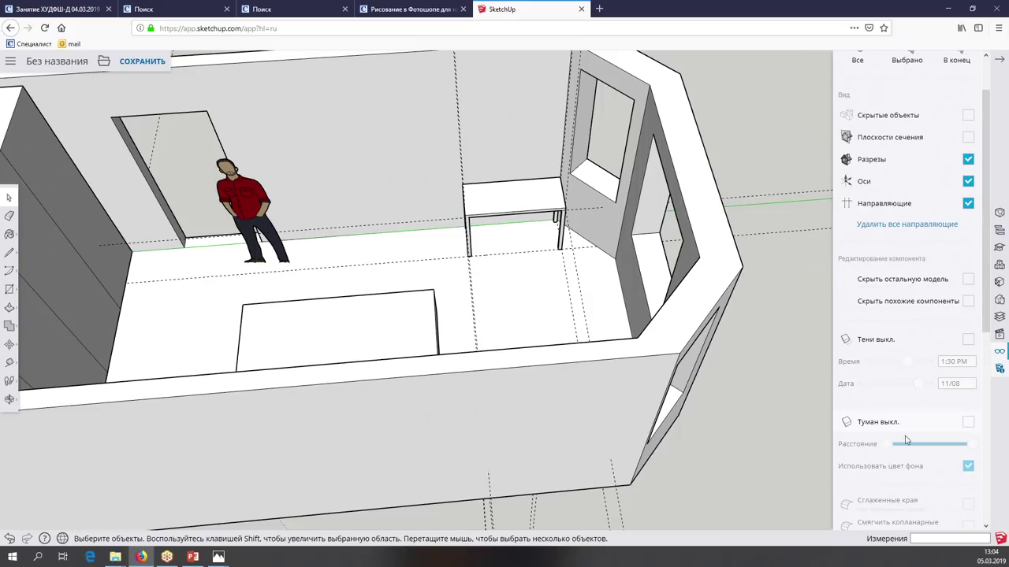
click(885, 226)
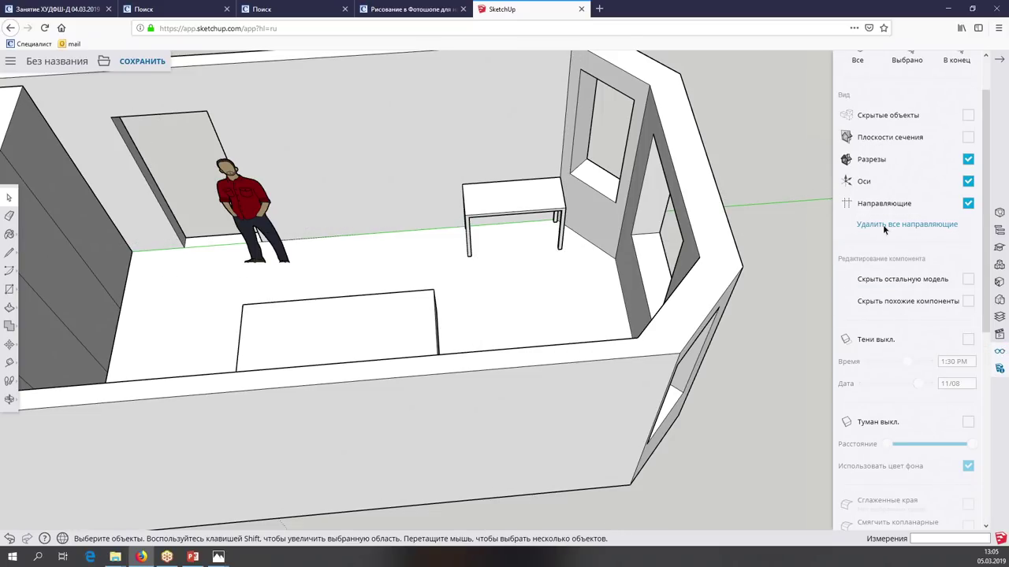
key(o)
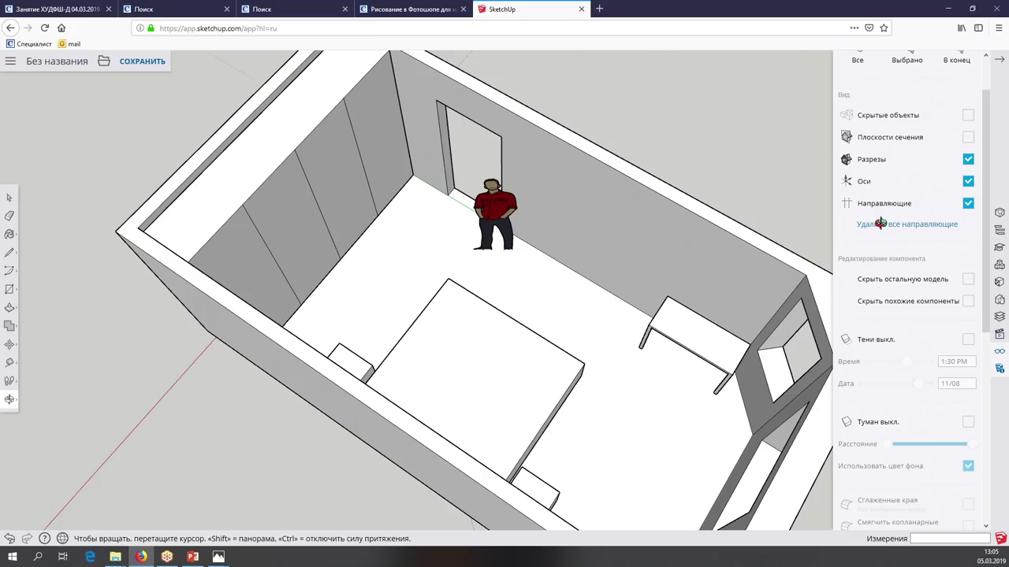
Place a Tape Measure guide 1000 mm from the bed's side edge, viewing the wall behind it
key(space)
scroll(882, 225, up, 3)
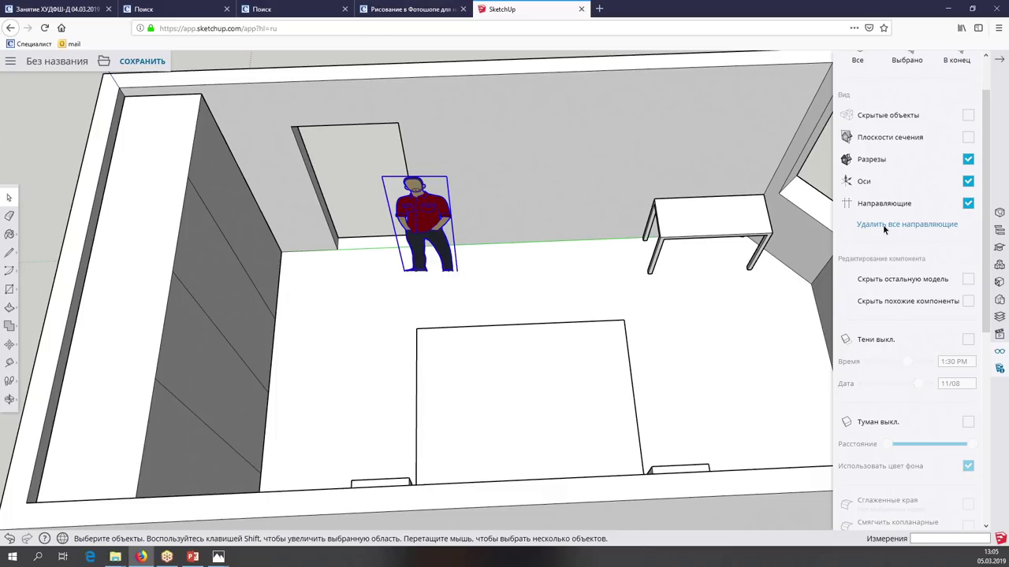
click(11, 361)
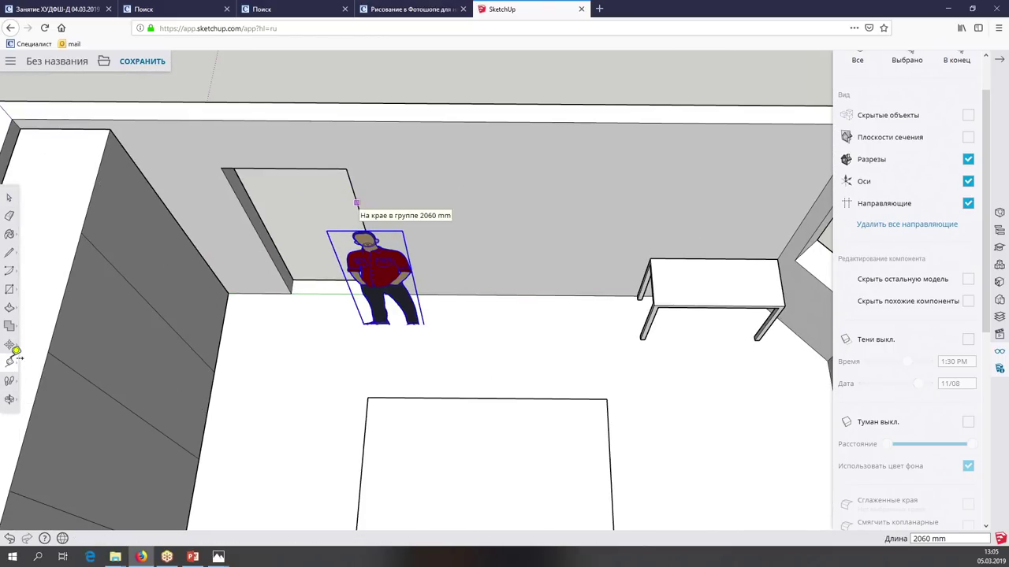
scroll(379, 313, down, 3)
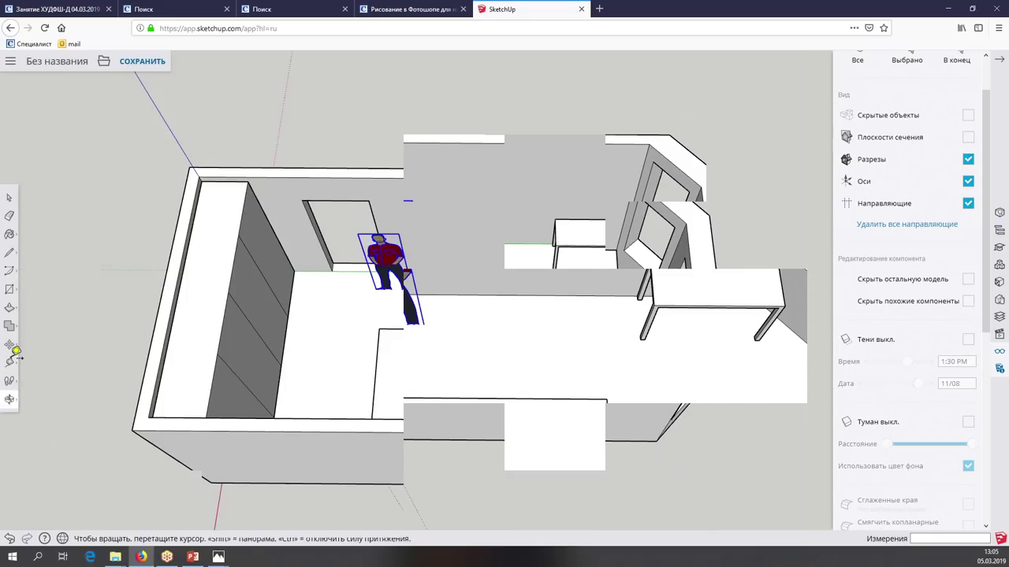
click(380, 313)
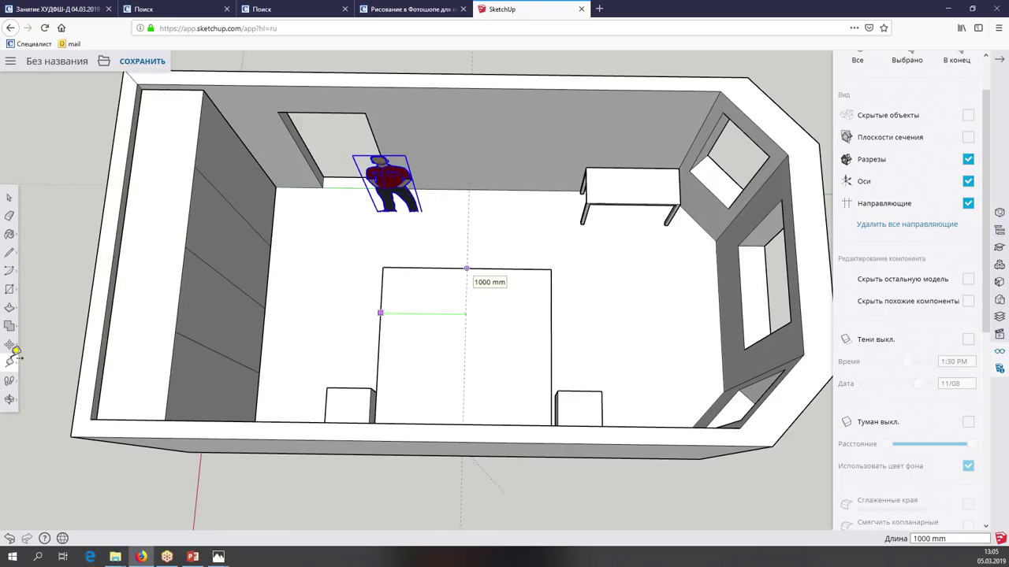
middle_drag(11, 358, 377, 216)
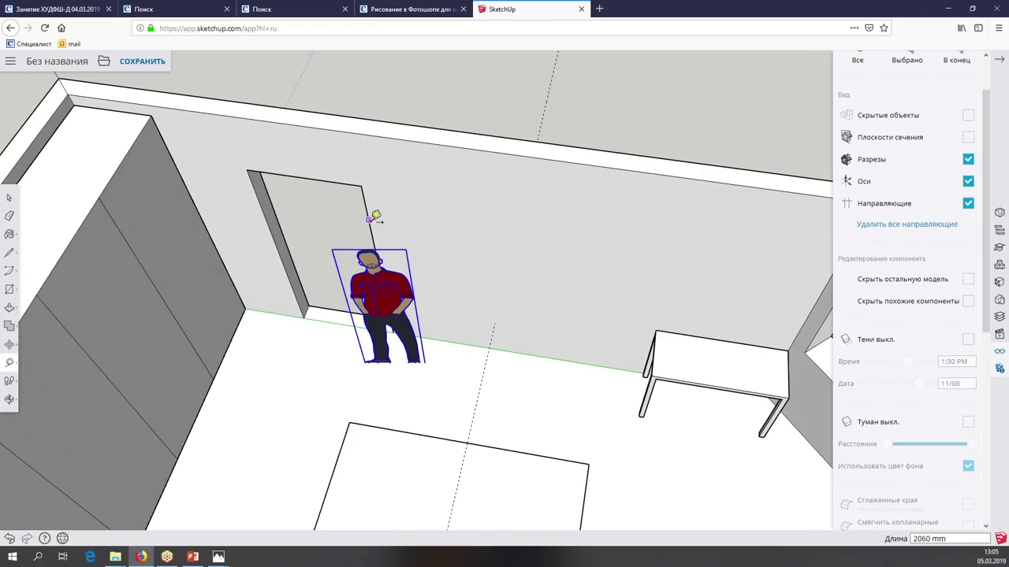
middle_drag(376, 215, 369, 222)
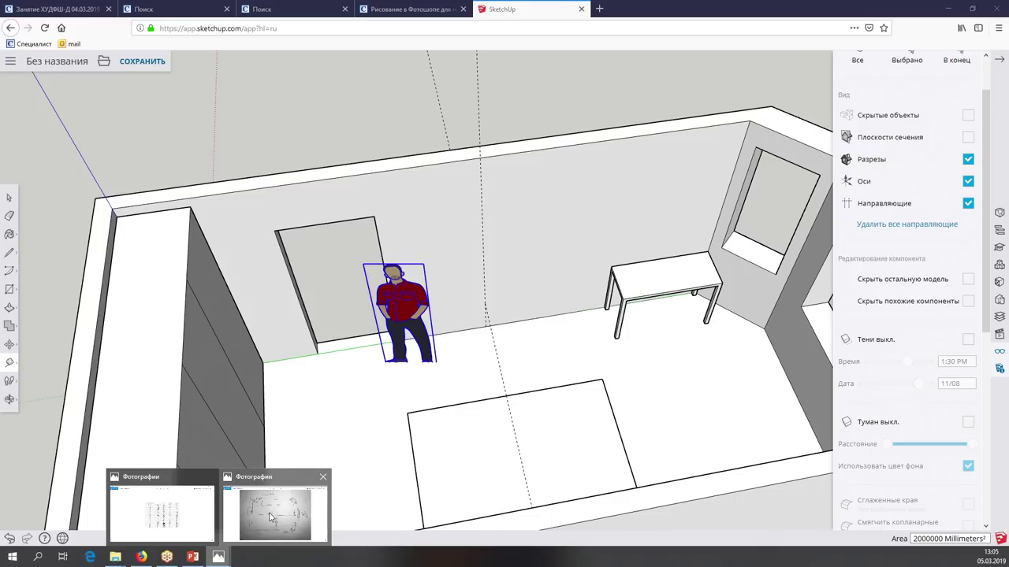
click(270, 517)
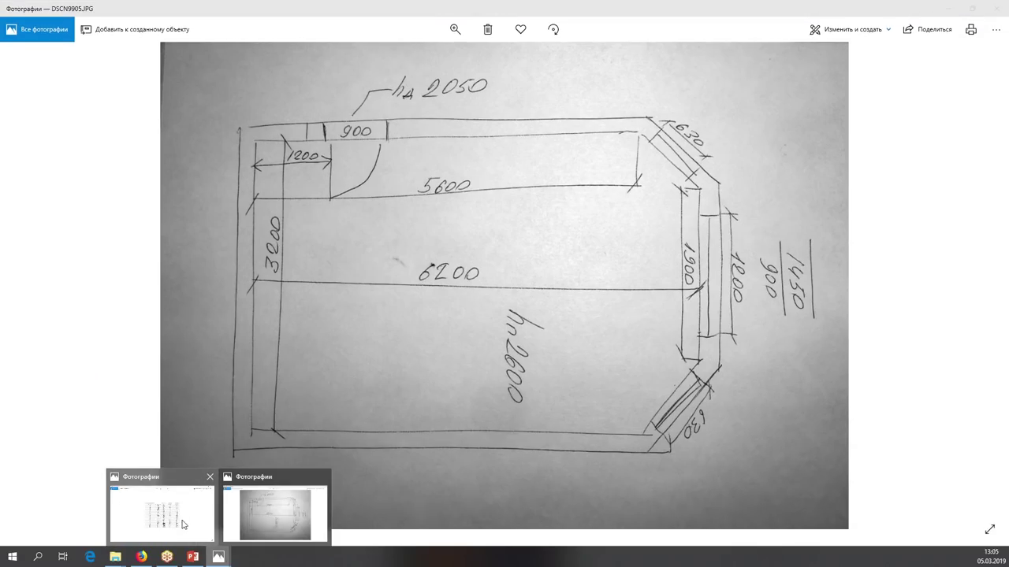
click(185, 524)
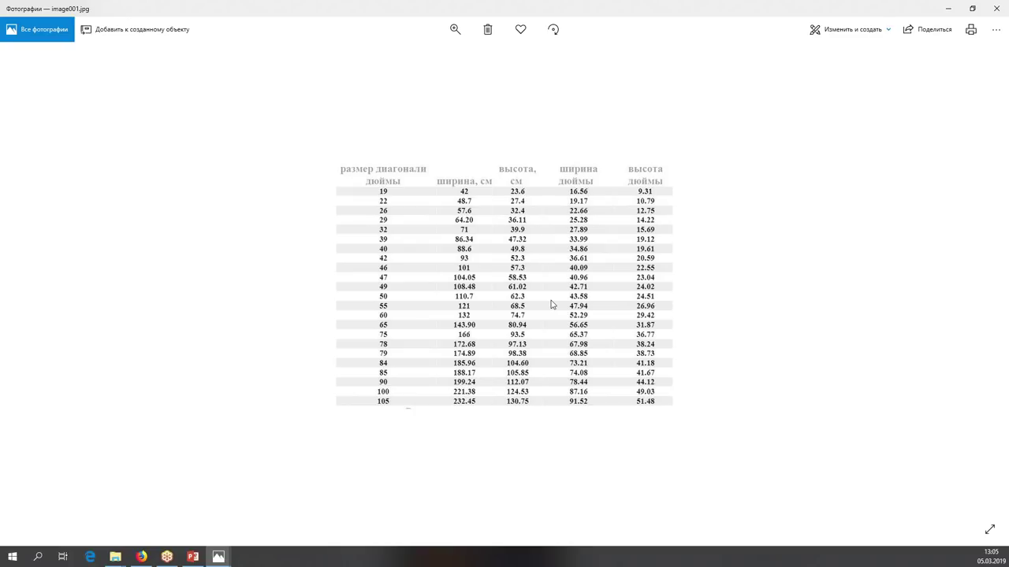
click(950, 12)
click(950, 12)
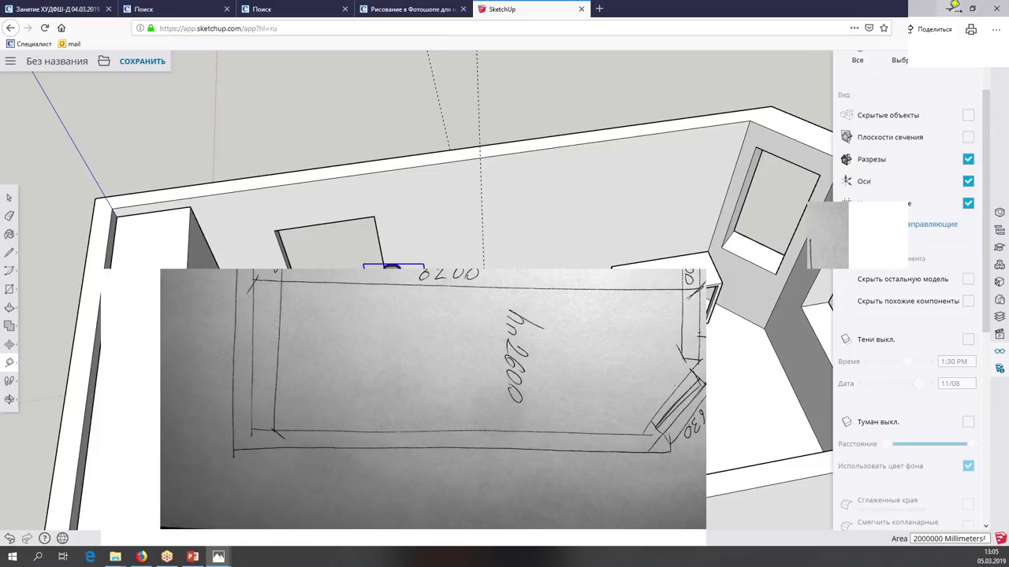
Place a guide offset from the centre guide on the wall
click(497, 232)
text(550)
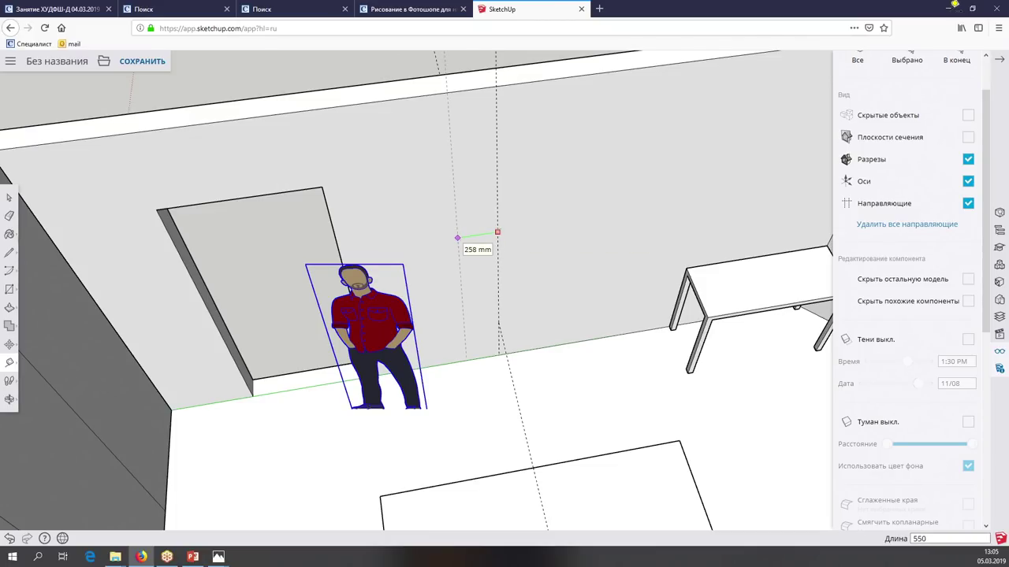
key(Return)
click(494, 216)
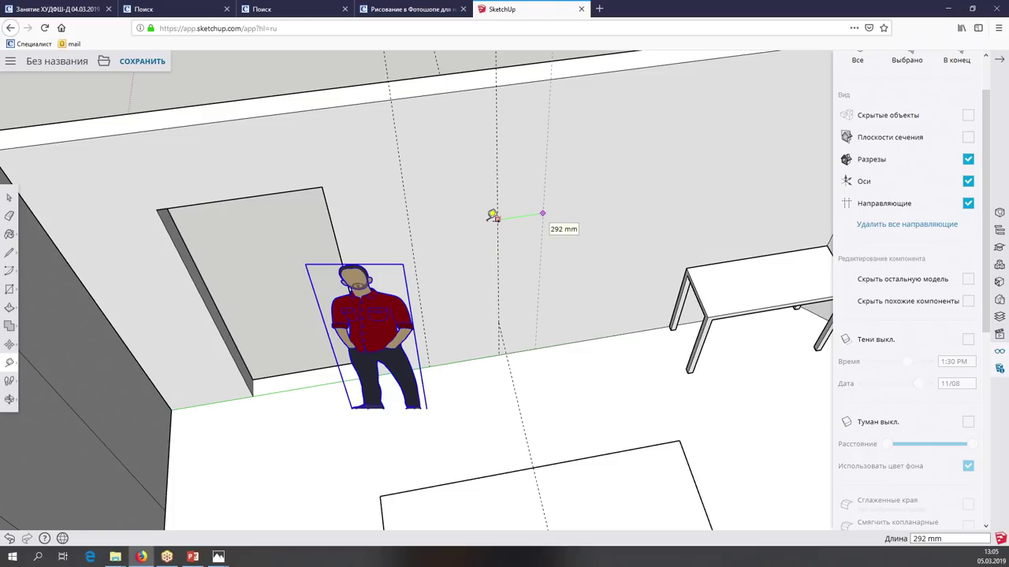
key(Escape)
mouse_move(491, 219)
middle_down()
mouse_move(479, 225)
mouse_move(492, 215)
middle_up()
click(474, 355)
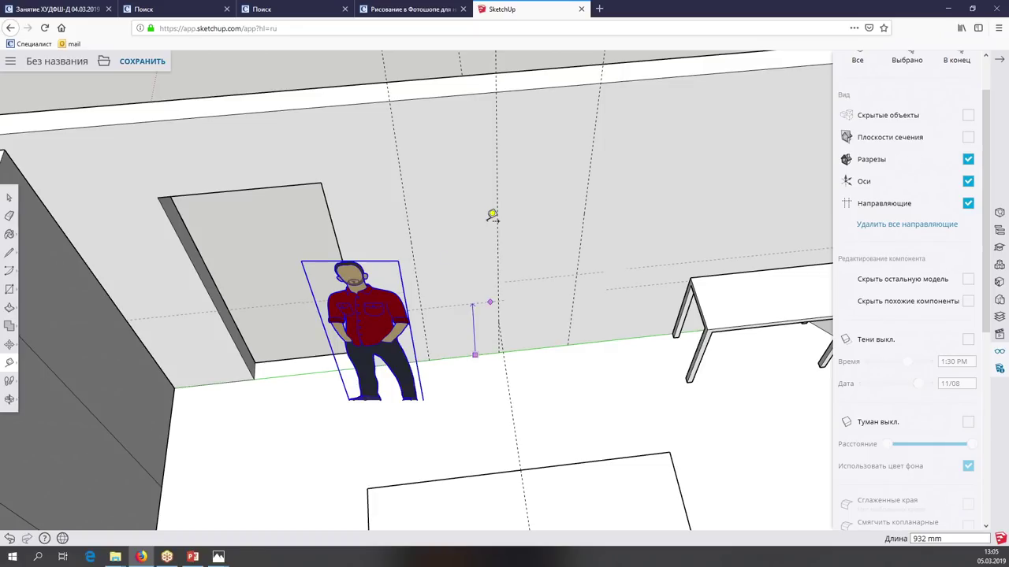
text(1400)
key(Escape)
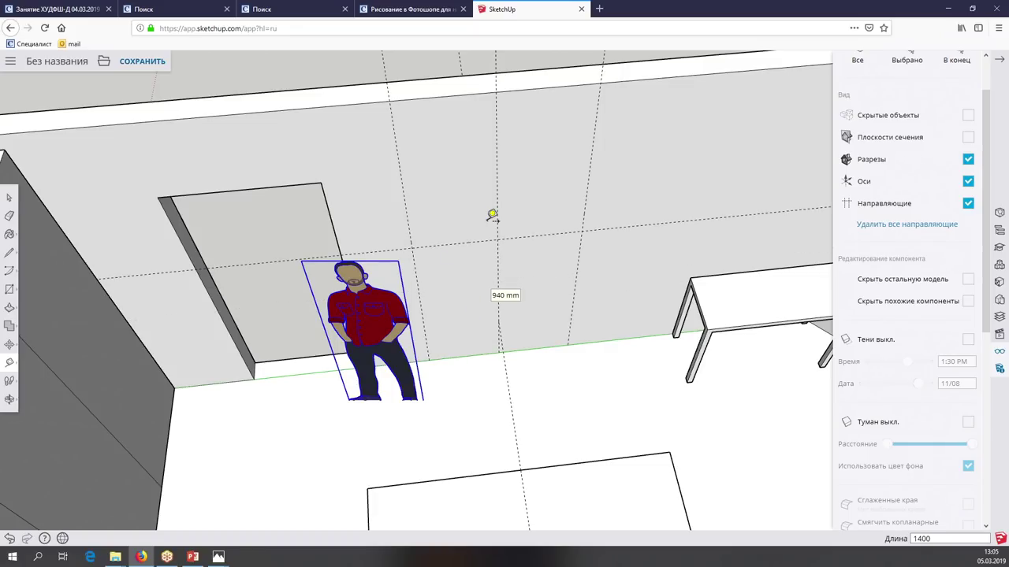
middle_drag(477, 218, 492, 216)
Place a guide 256 mm below a point on the wall
click(473, 242)
text(31)
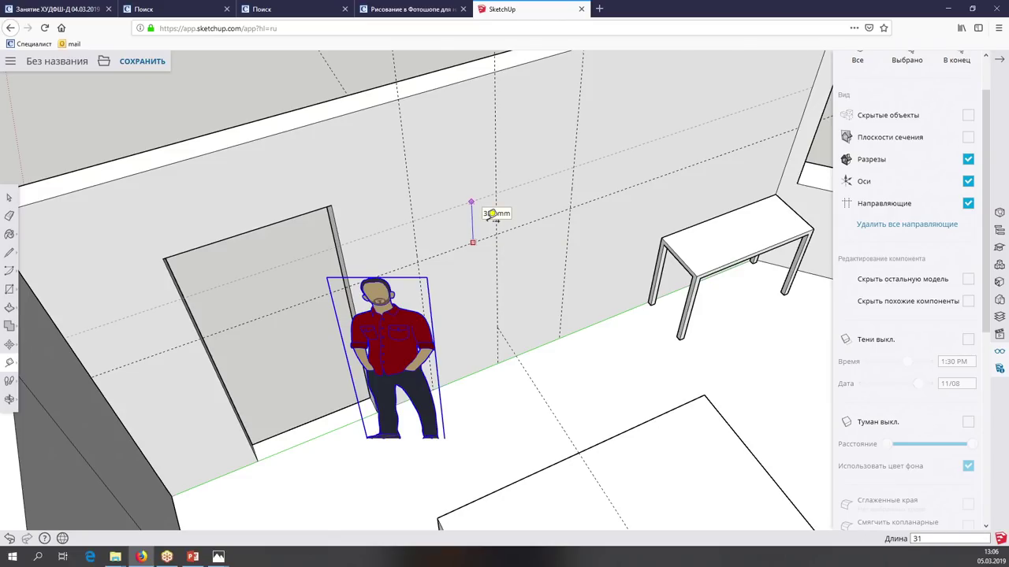
key(BackSpace)
key(BackSpace)
text(256)
key(Return)
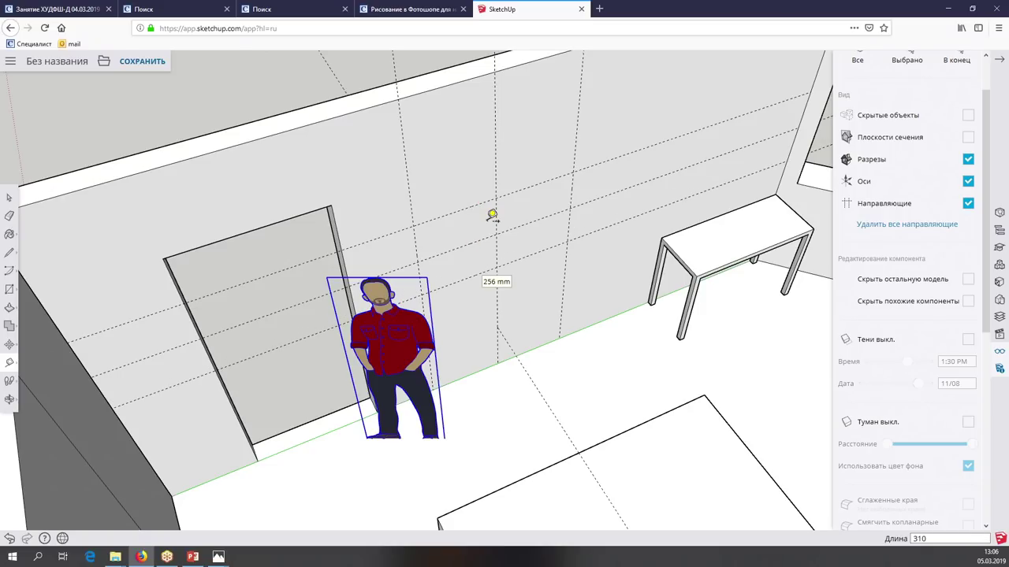
middle_drag(482, 218, 428, 281)
Draw the rectangular panel outline on the wall with the Line tool
click(9, 252)
click(401, 202)
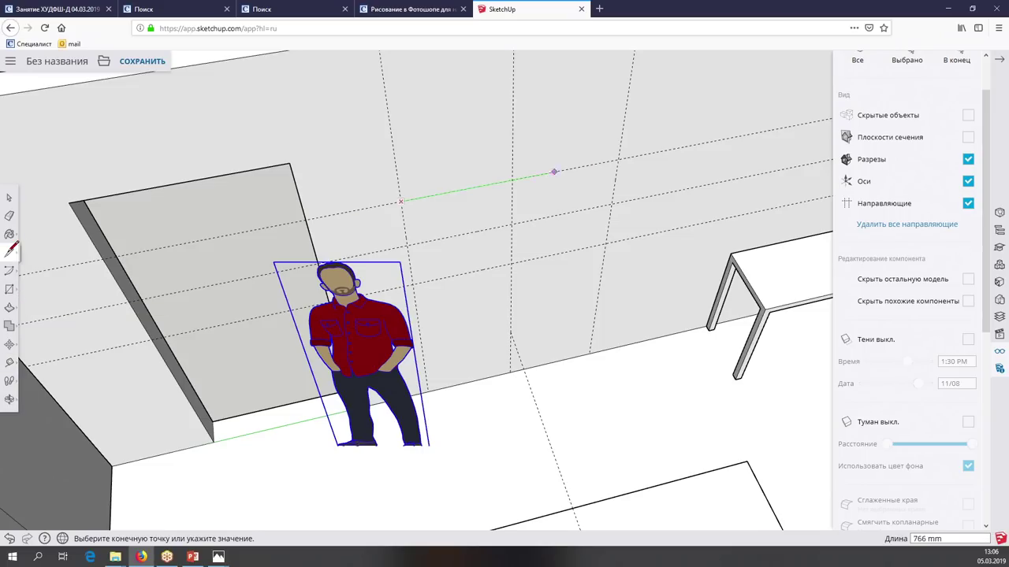
click(618, 160)
click(606, 244)
click(412, 284)
click(400, 202)
middle_drag(434, 232, 194, 286)
Pull the panel face out 20 mm from the wall
key(p)
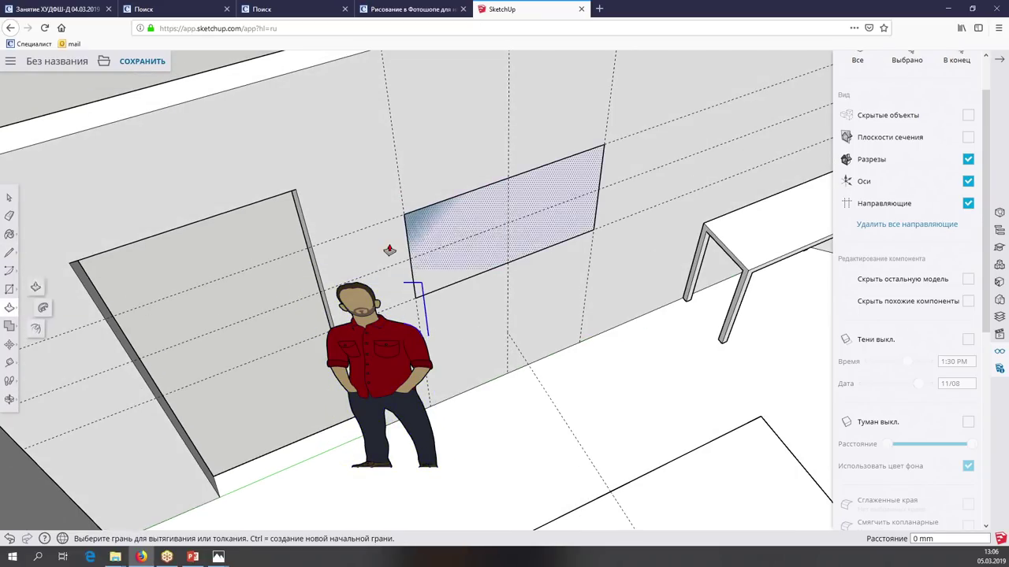
click(389, 250)
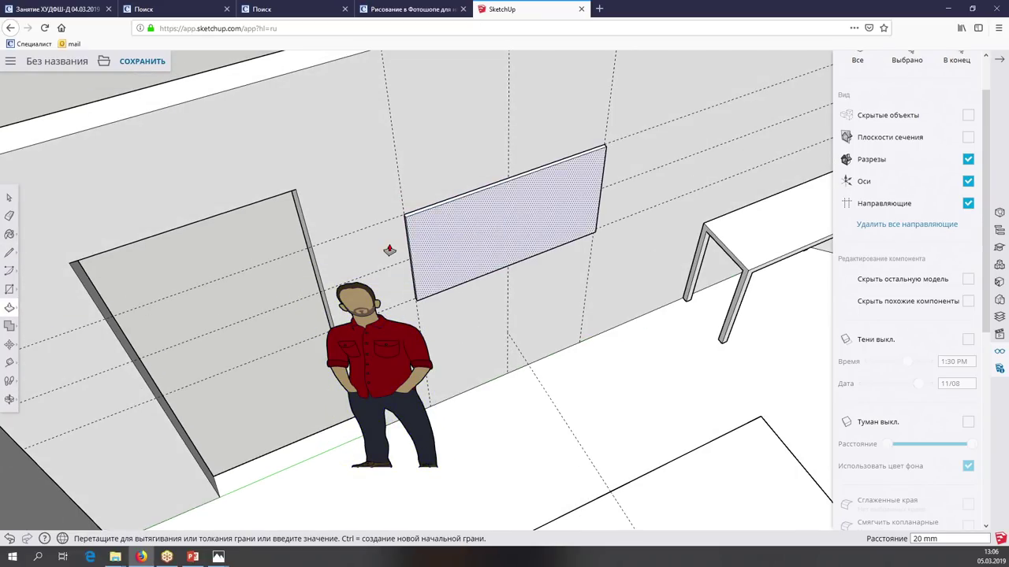
middle_drag(390, 250, 387, 236)
click(392, 243)
key(space)
Select the whole panel and make it a group
triple_click(441, 220)
right_click(442, 216)
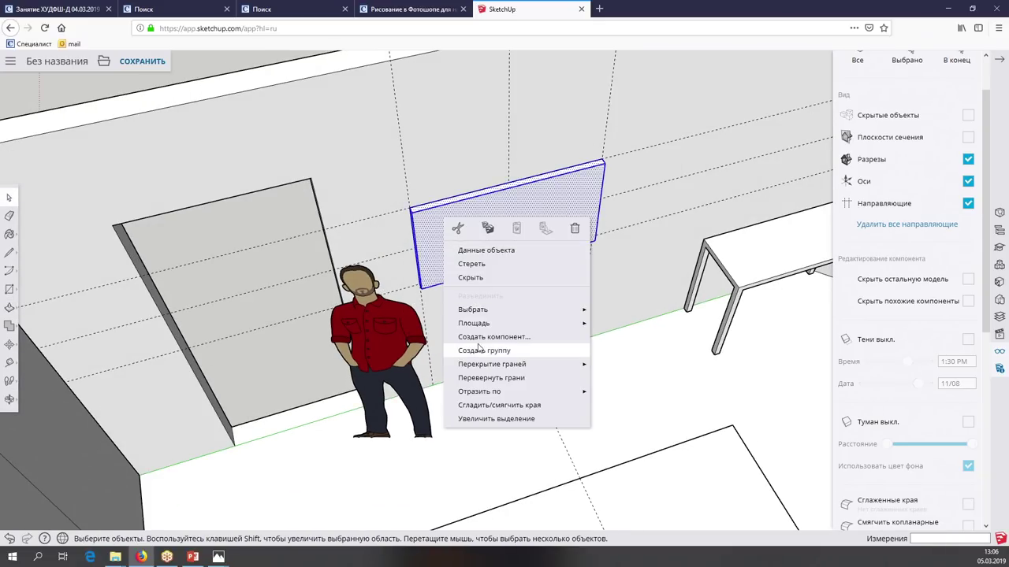
click(467, 349)
middle_drag(467, 349, 497, 282)
scroll(497, 282, down, 3)
scroll(525, 263, down, 3)
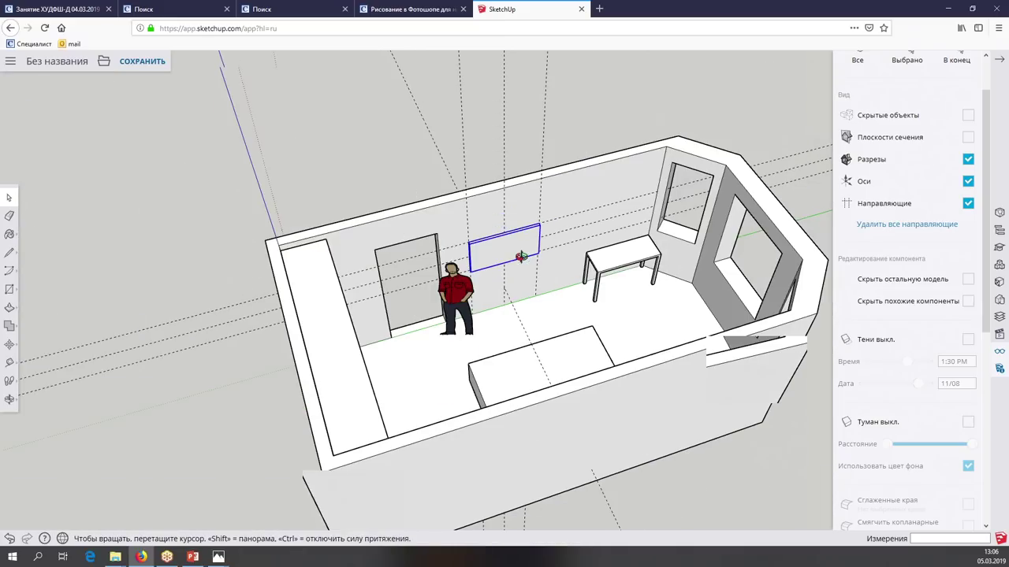
Delete all guide lines and orbit to look down on the room
click(882, 226)
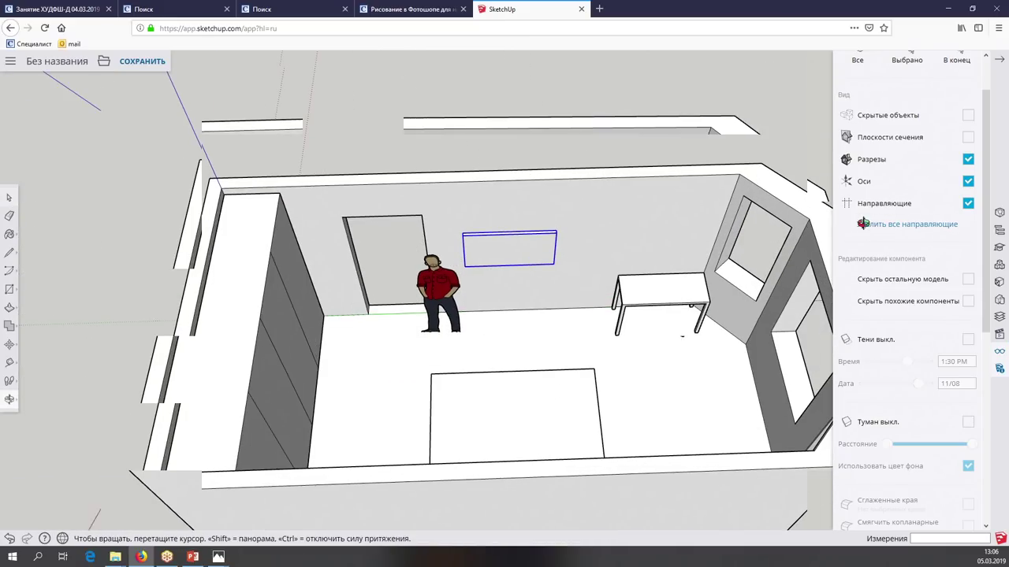
drag(472, 316, 551, 260)
drag(472, 316, 409, 300)
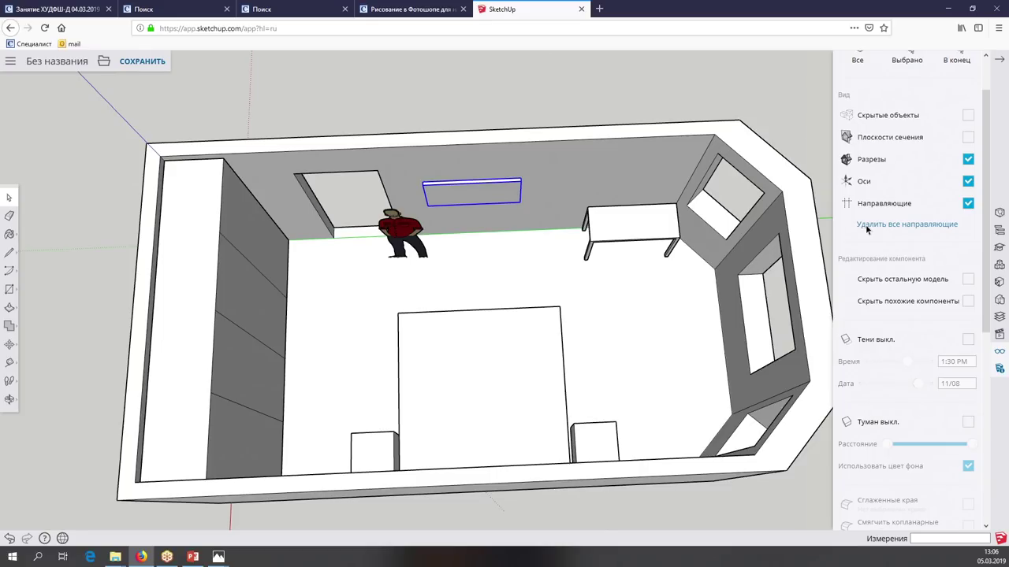
scroll(570, 316, down, 2)
scroll(571, 316, up, 2)
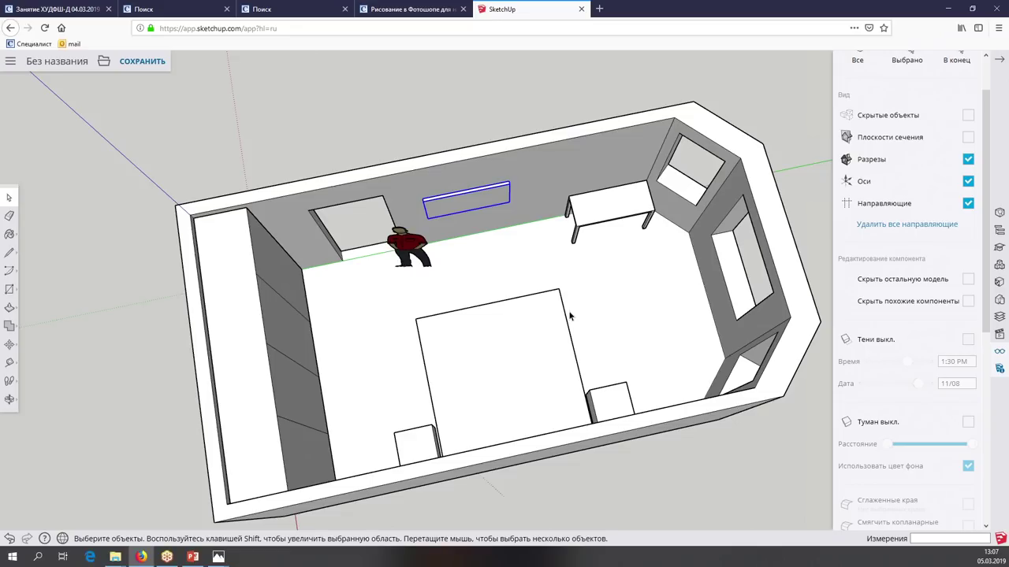
mouse_move(571, 316)
middle_down()
mouse_move(444, 263)
mouse_move(448, 271)
middle_up()
Adjust the room view, pick the Tape Measure, and bring up the damask wallpaper image
scroll(448, 271, up, 2)
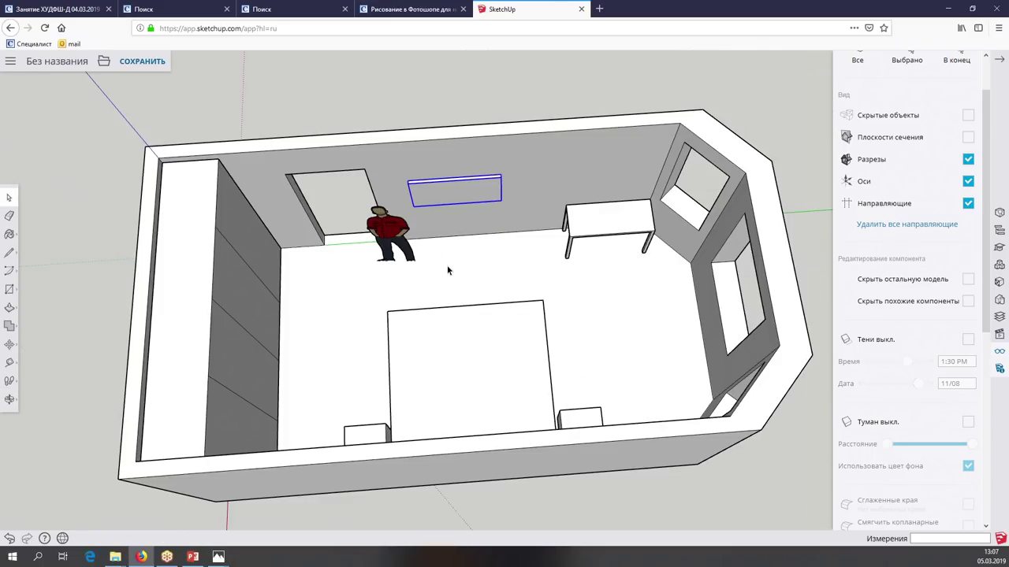
mouse_move(448, 271)
middle_down()
mouse_move(441, 260)
mouse_move(430, 297)
mouse_move(549, 292)
middle_up()
scroll(551, 293, up, 3)
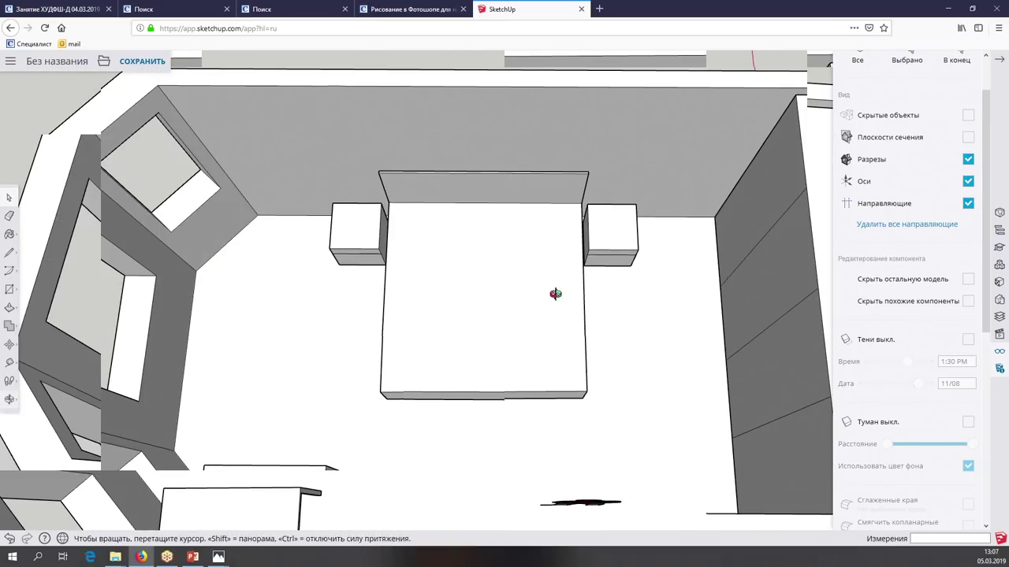
scroll(557, 301, down, 5)
scroll(558, 301, up, 1)
scroll(558, 301, up, 1)
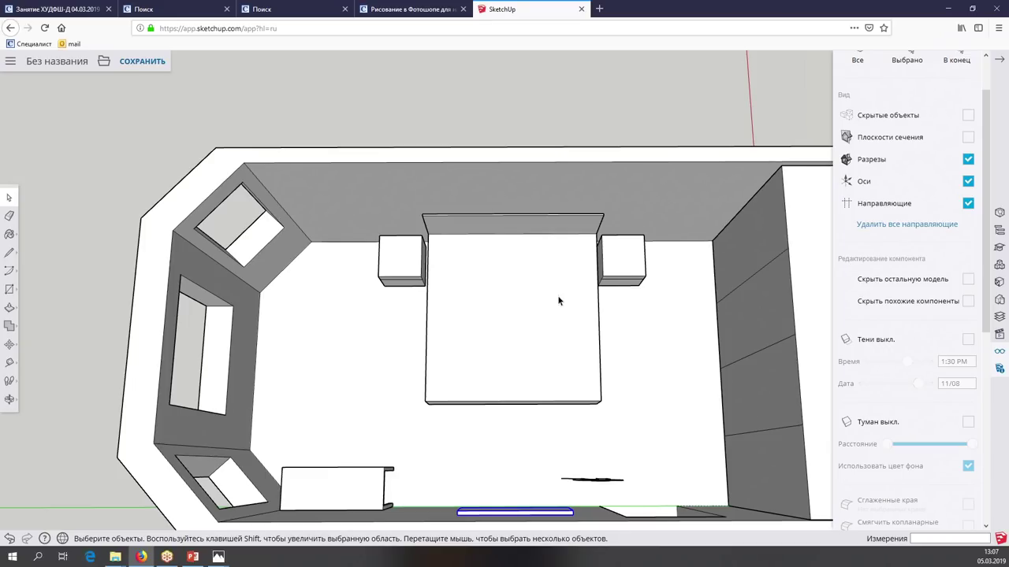
click(7, 366)
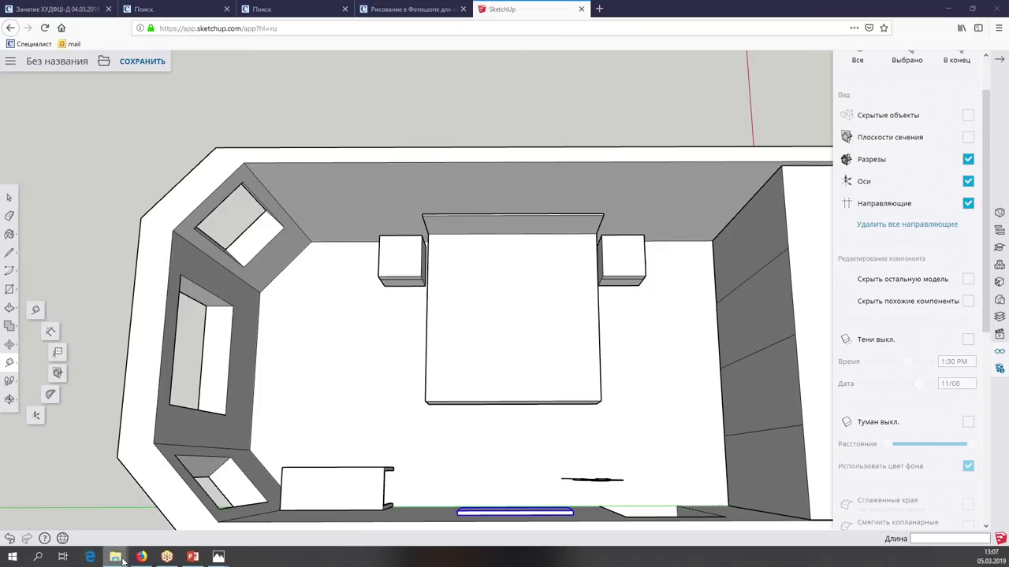
key(alt+Tab)
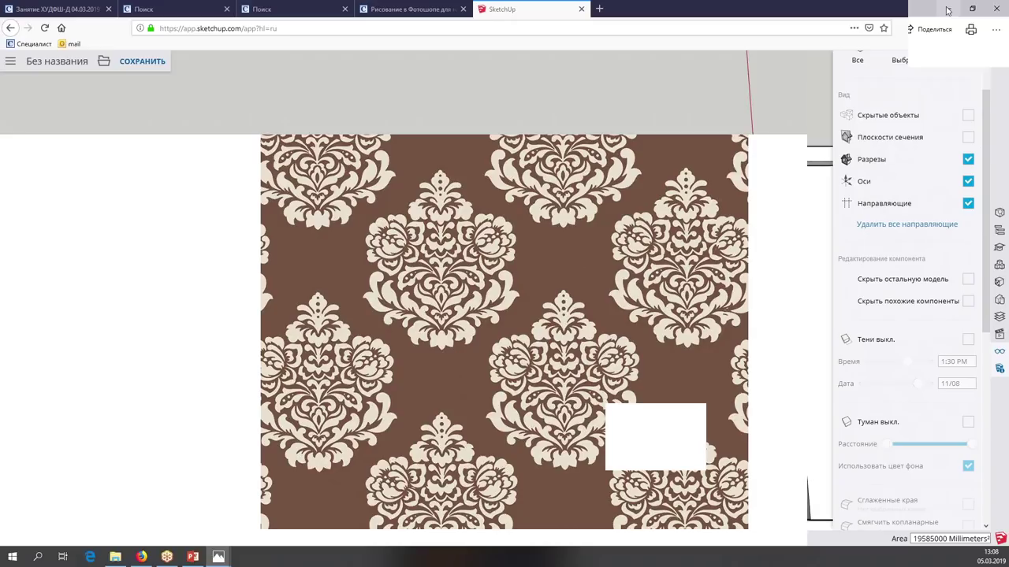
Close the wallpaper image, face the back wall, and place a guide measured from the window edge
click(948, 8)
scroll(557, 168, up, 2)
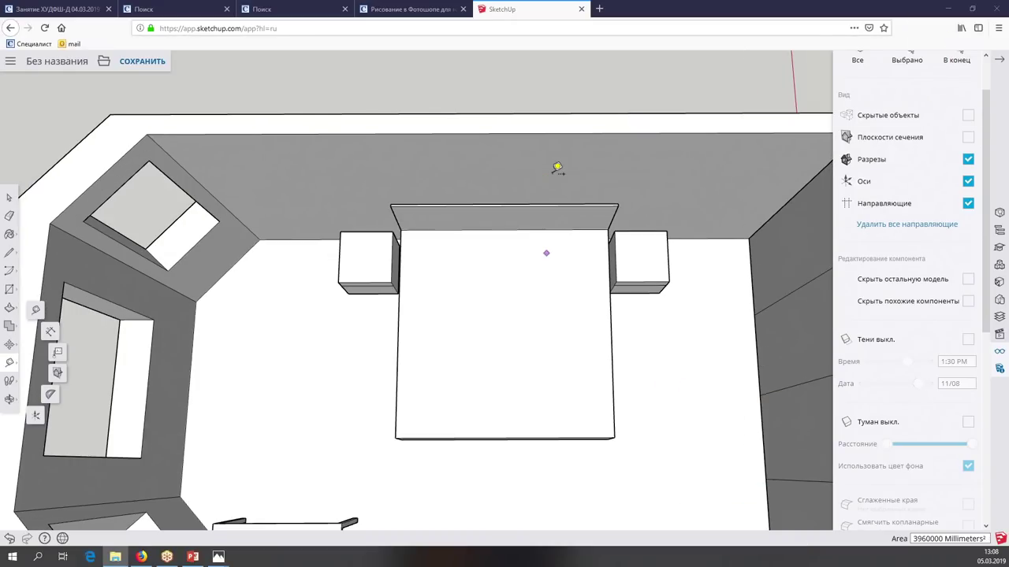
drag(557, 168, 740, 40)
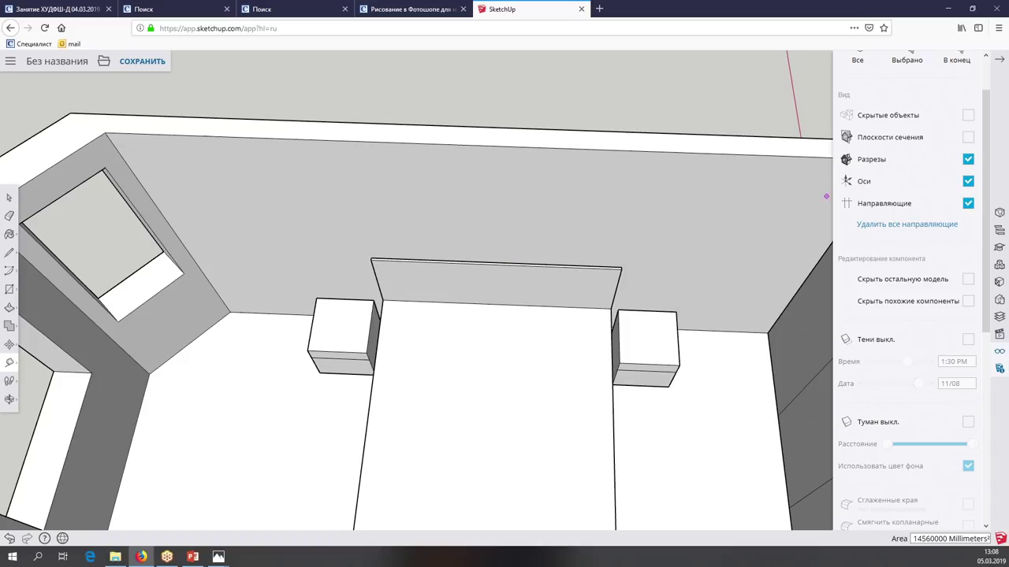
click(10, 363)
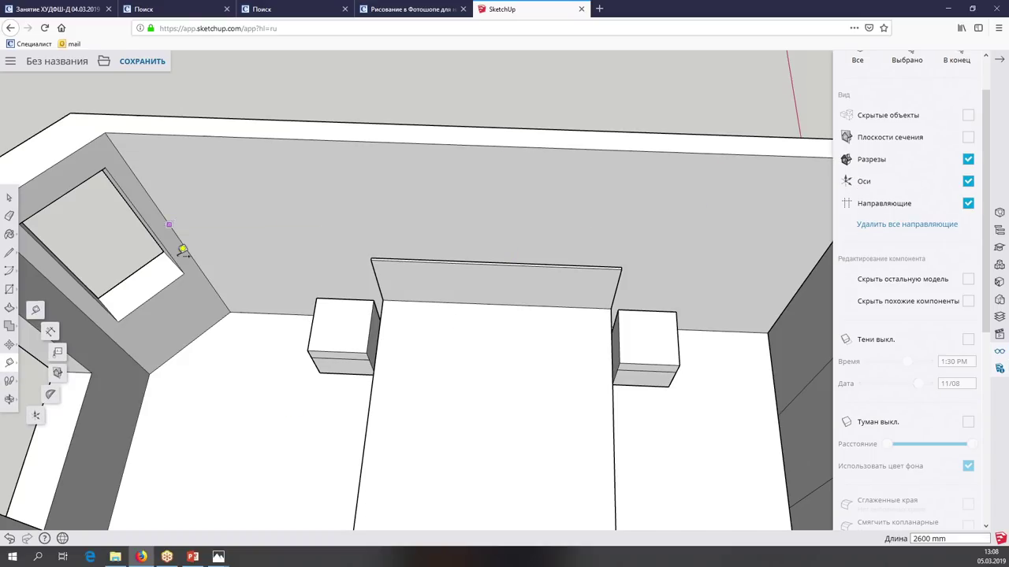
click(182, 249)
click(395, 225)
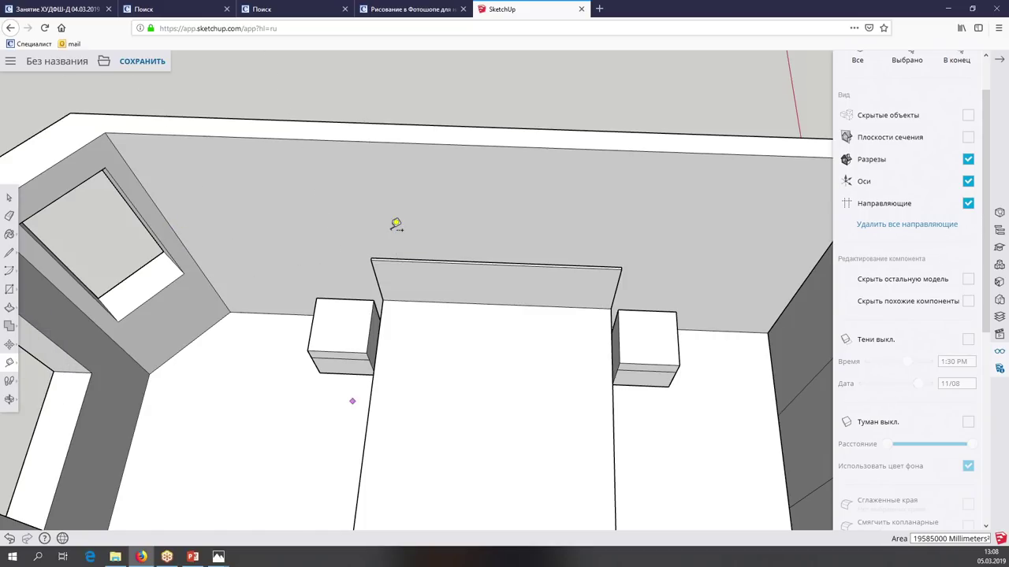
Place a guide line on the back wall measured from the bed's edge
click(368, 406)
scroll(473, 381, up, 2)
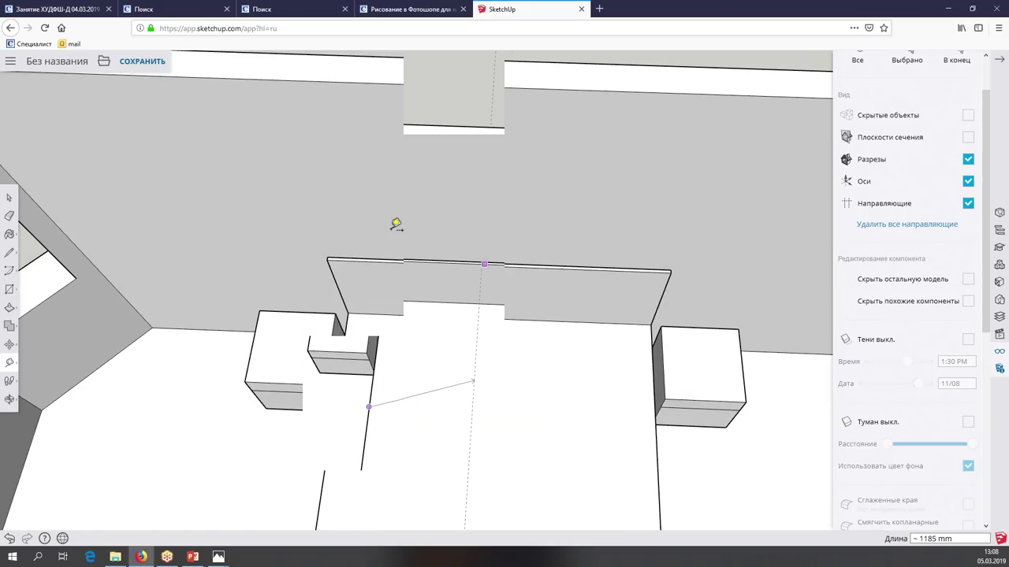
scroll(502, 265, up, 2)
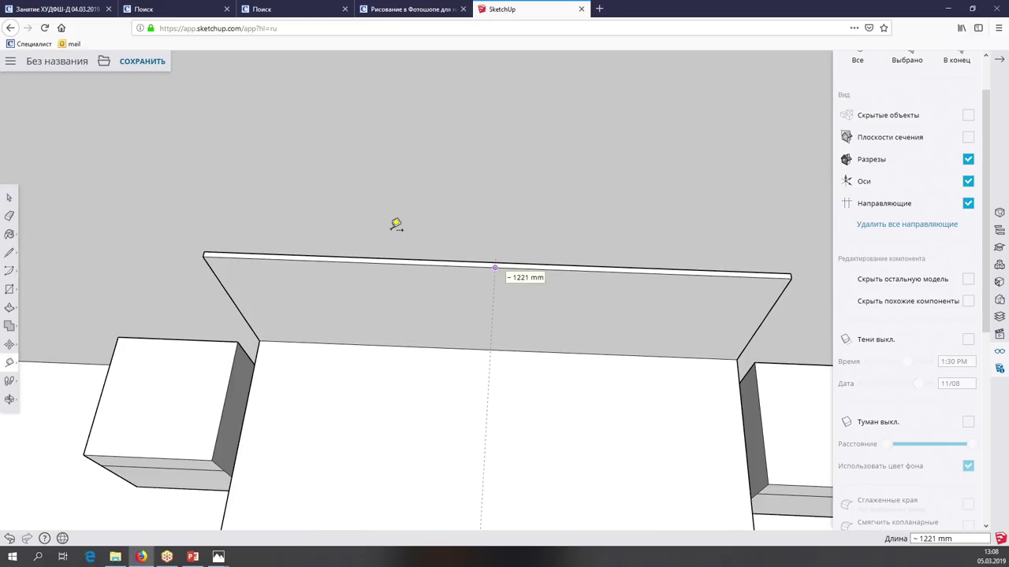
scroll(511, 259, down, 2)
scroll(510, 260, down, 3)
scroll(510, 260, up, 3)
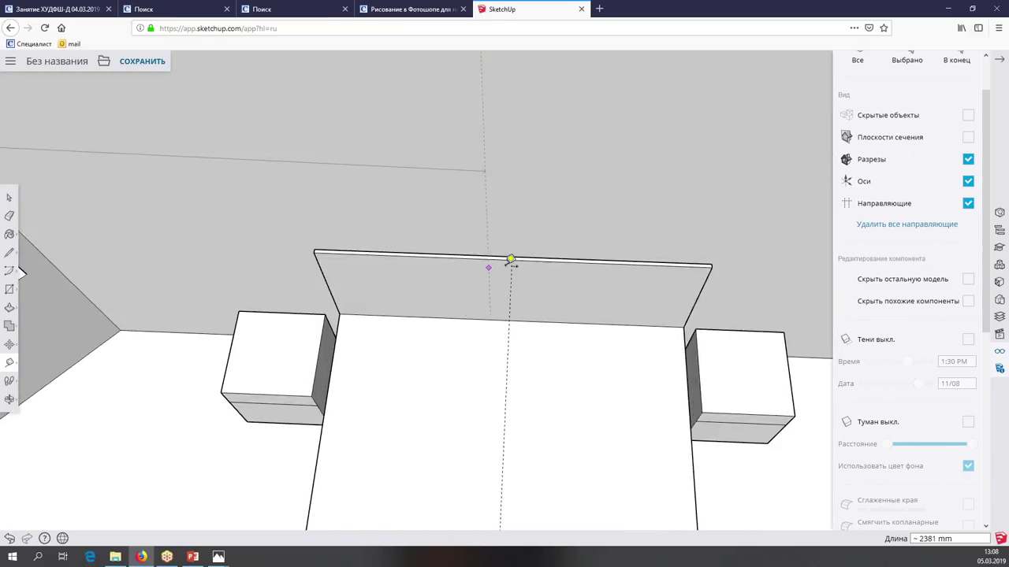
scroll(511, 259, up, 1)
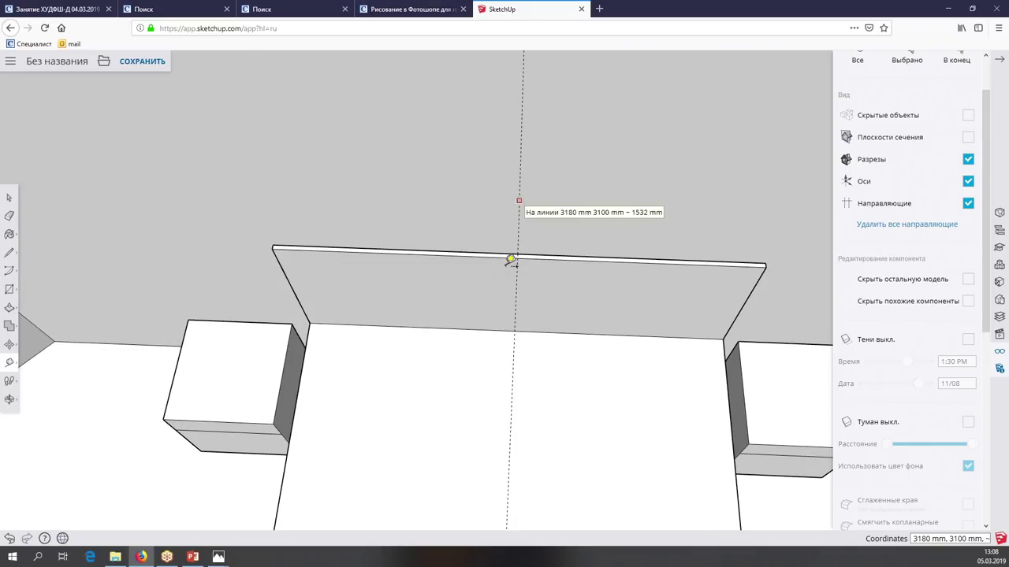
scroll(511, 260, down, 3)
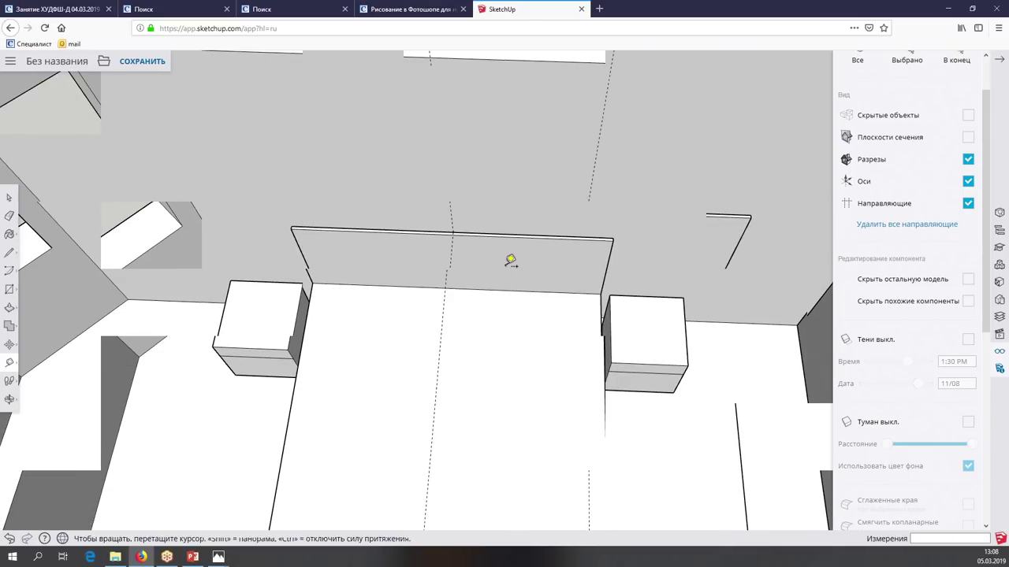
scroll(510, 260, up, 2)
scroll(511, 260, up, 2)
scroll(511, 260, up, 2)
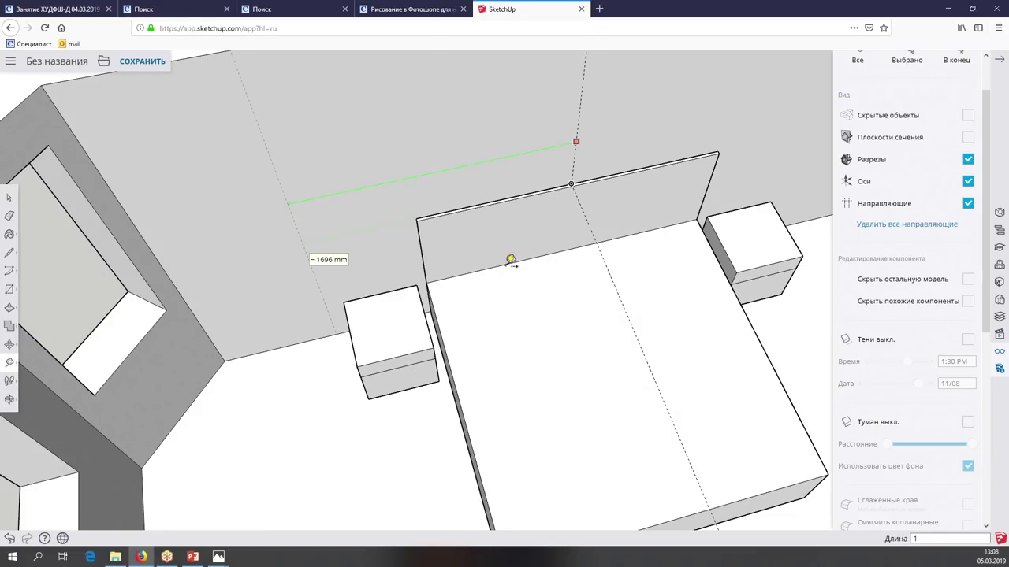
scroll(511, 260, down, 3)
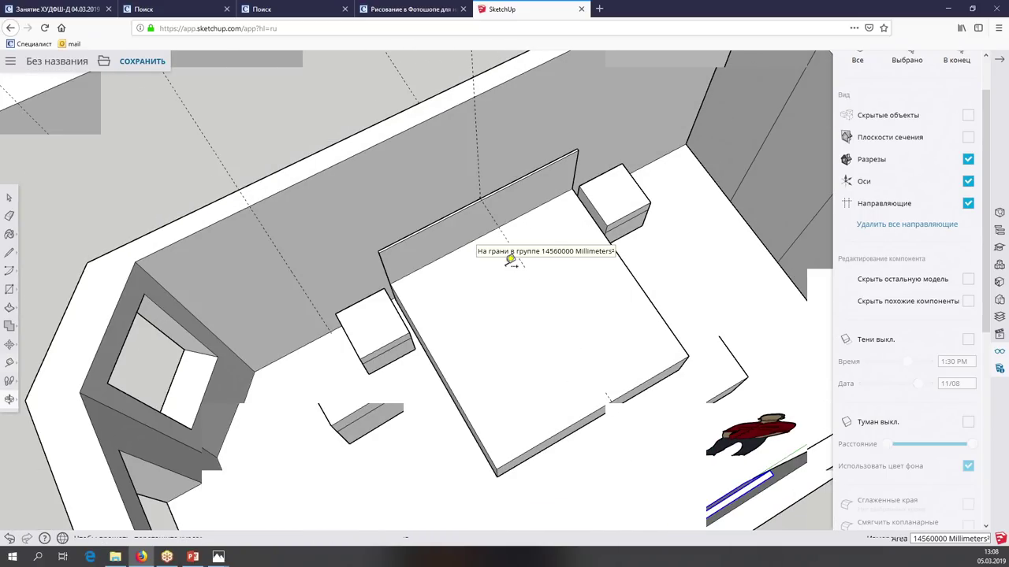
scroll(504, 265, up, 3)
scroll(509, 261, up, 2)
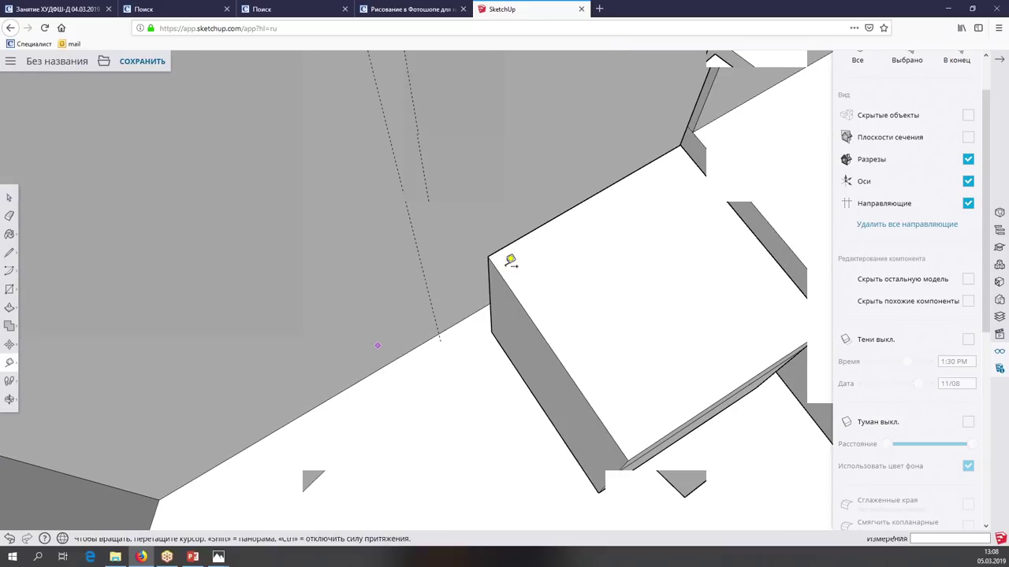
scroll(511, 260, up, 2)
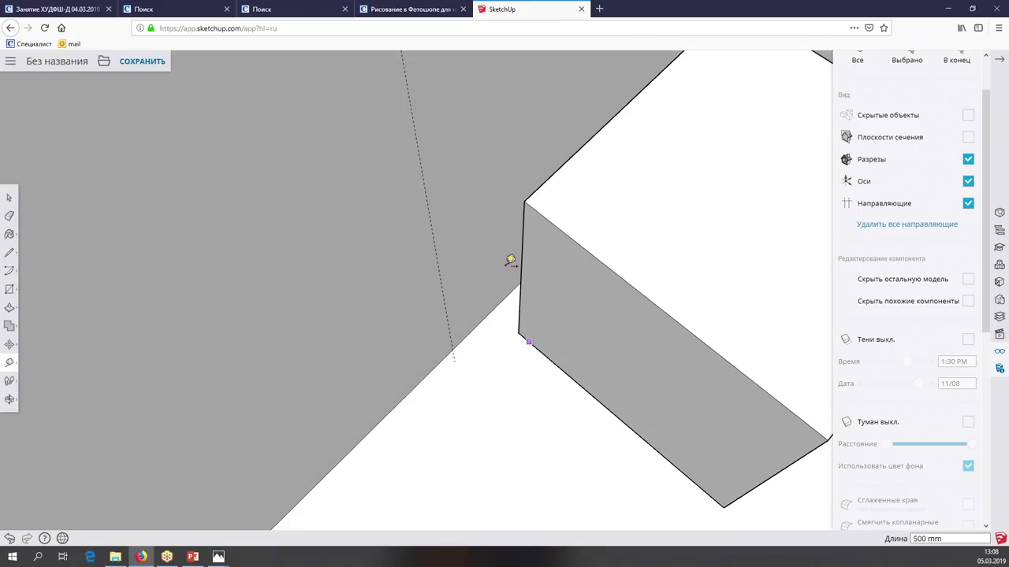
Offset another guide from the existing guide and orbit to check the back wall markings
click(456, 353)
scroll(456, 355, down, 1)
scroll(456, 354, down, 1)
scroll(457, 355, down, 1)
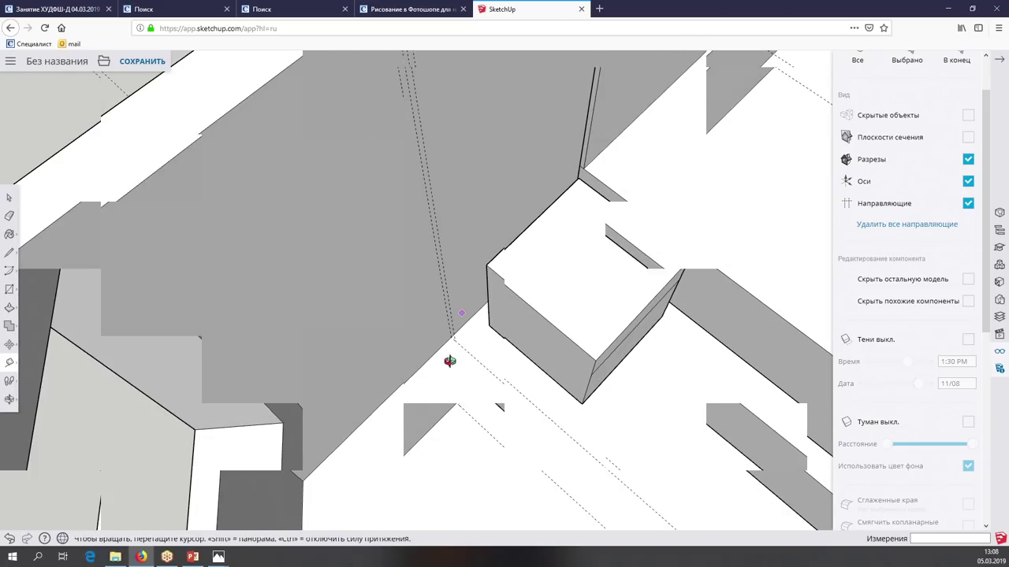
mouse_move(456, 355)
middle_down()
mouse_move(489, 356)
mouse_move(382, 293)
mouse_move(389, 286)
middle_up()
scroll(389, 286, up, 1)
scroll(389, 286, down, 2)
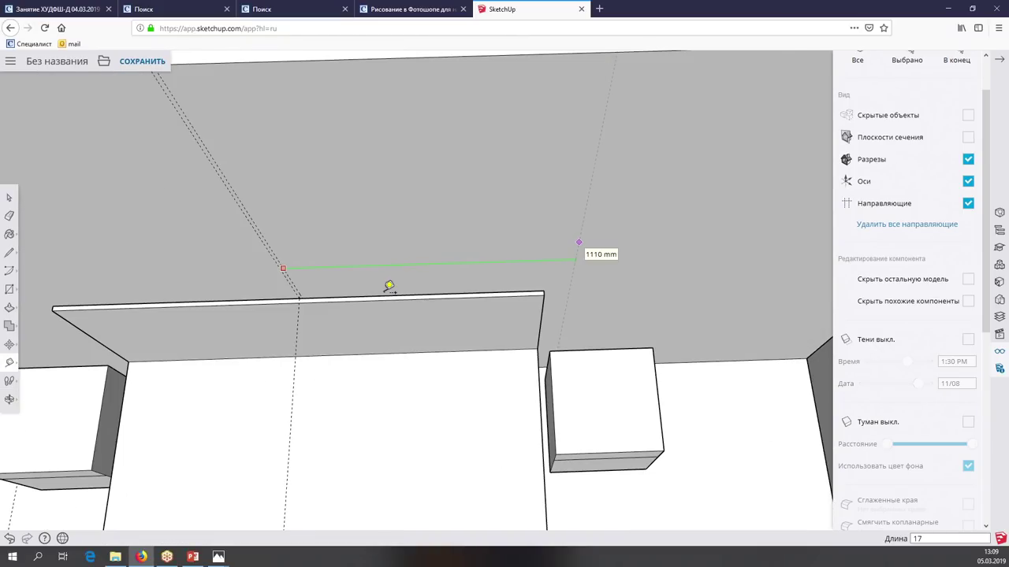
scroll(389, 286, down, 2)
middle_drag(387, 286, 389, 287)
click(9, 198)
Select the back wall and draw a vertical dividing line from its top to its base
triple_click(62, 195)
middle_drag(372, 175, 375, 180)
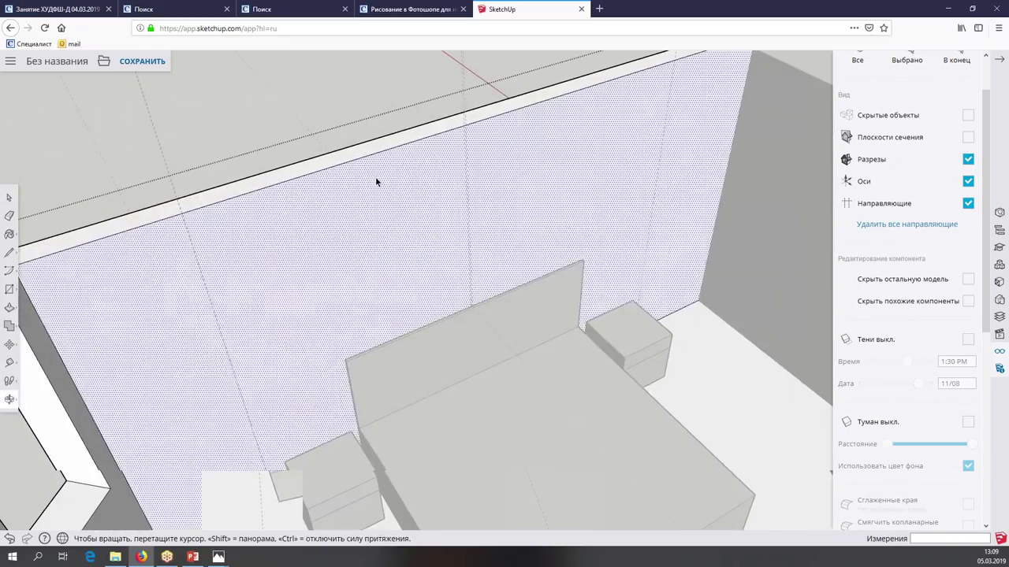
scroll(376, 180, up, 3)
scroll(375, 180, up, 2)
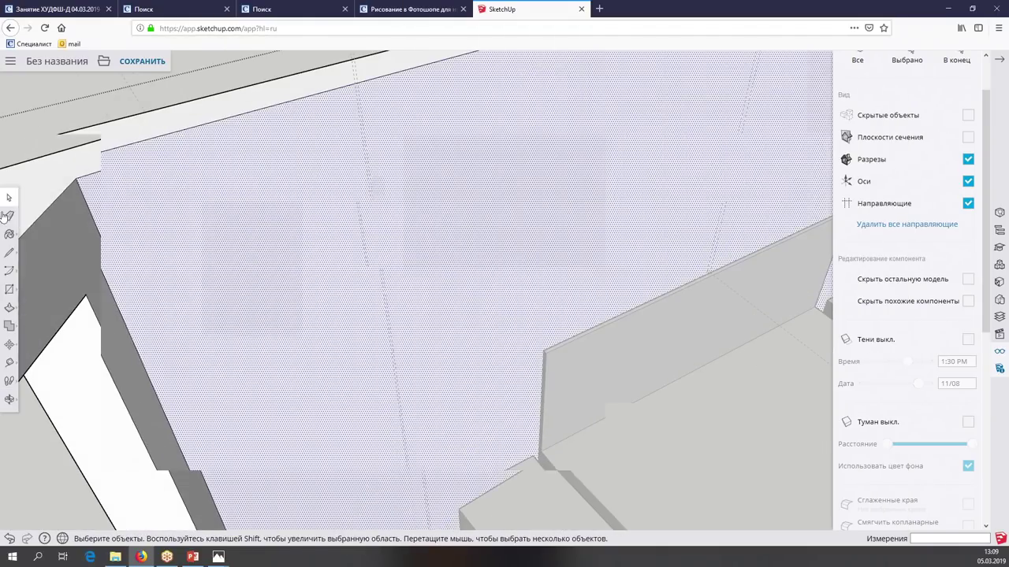
click(10, 251)
click(379, 82)
middle_drag(379, 82, 437, 459)
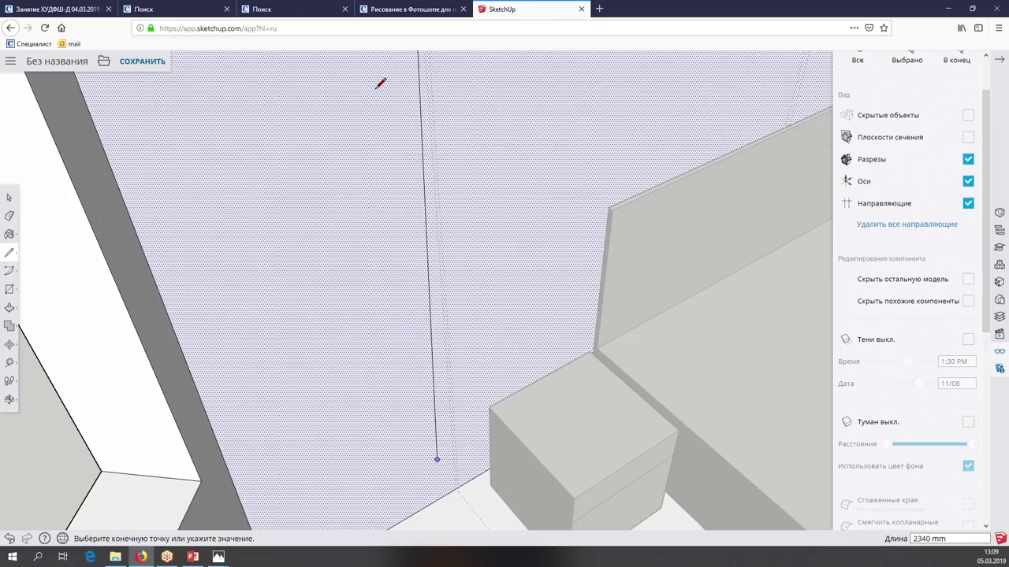
scroll(379, 82, down, 2)
middle_drag(383, 83, 464, 331)
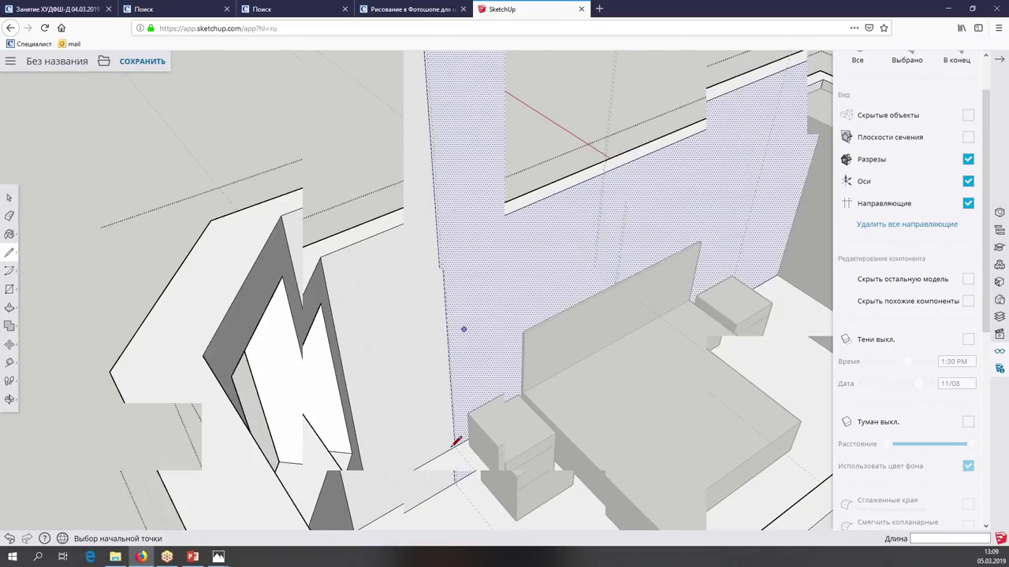
click(455, 443)
Start another dividing line on the back wall, cancel it, and return to selecting
middle_drag(455, 444, 224, 269)
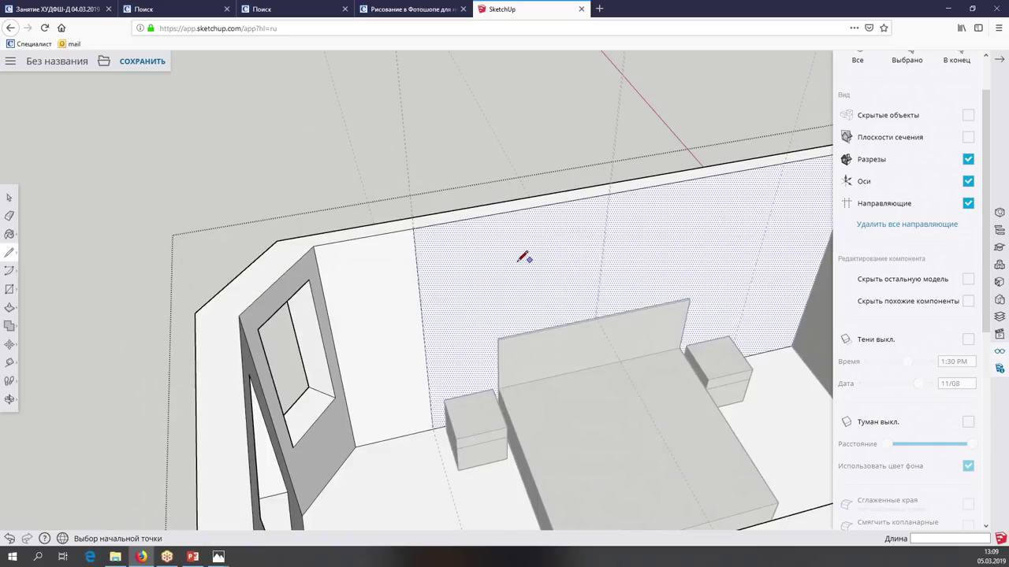
middle_drag(525, 257, 434, 268)
scroll(470, 244, up, 3)
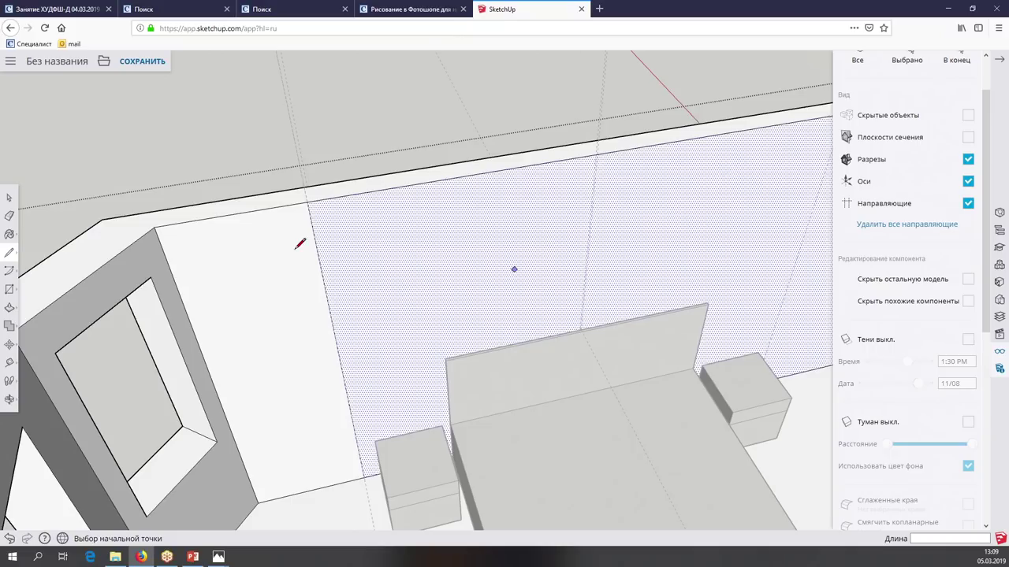
middle_drag(286, 431, 534, 232)
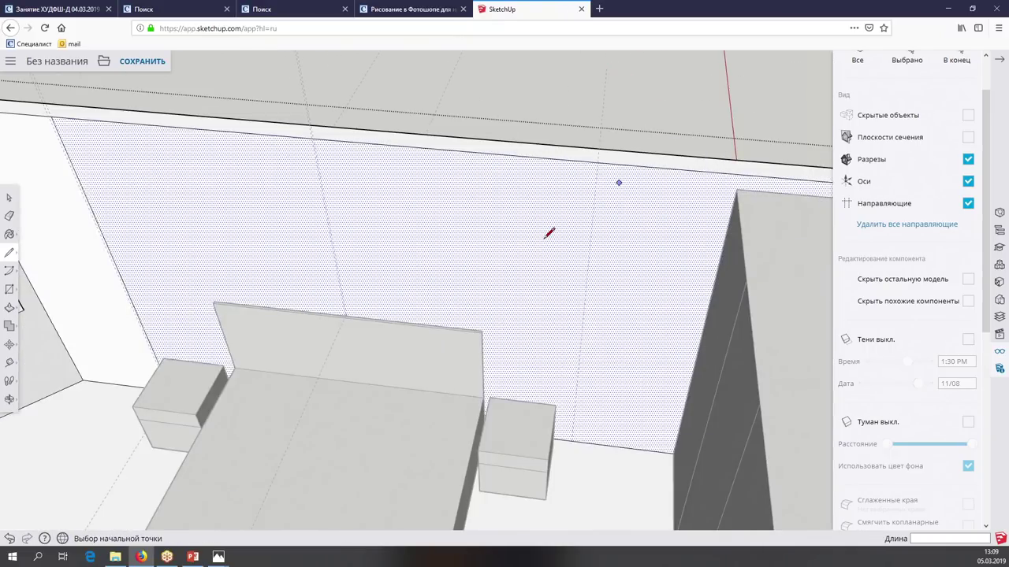
scroll(549, 234, up, 3)
middle_drag(549, 231, 599, 250)
click(599, 251)
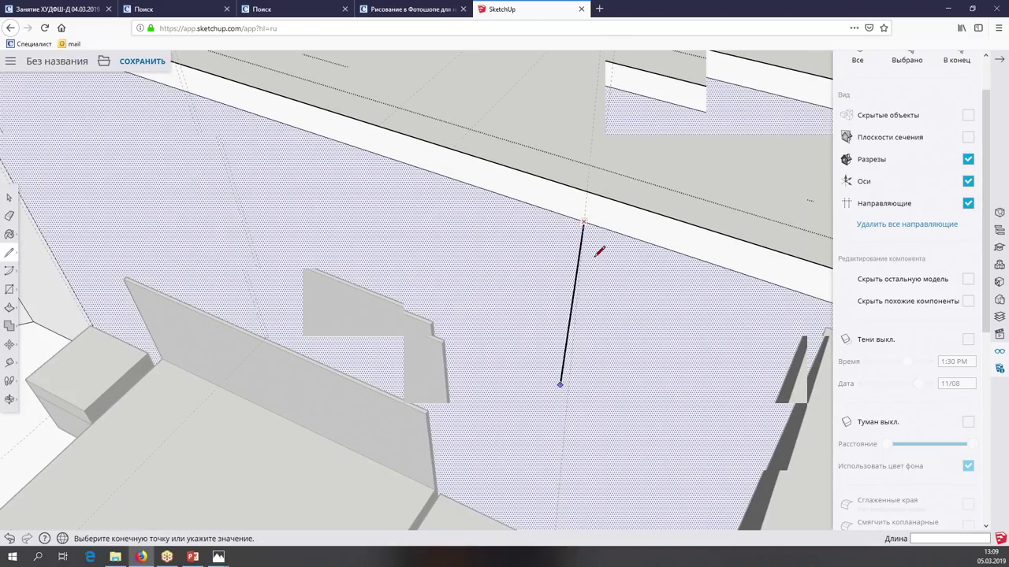
scroll(596, 247, down, 2)
key(Escape)
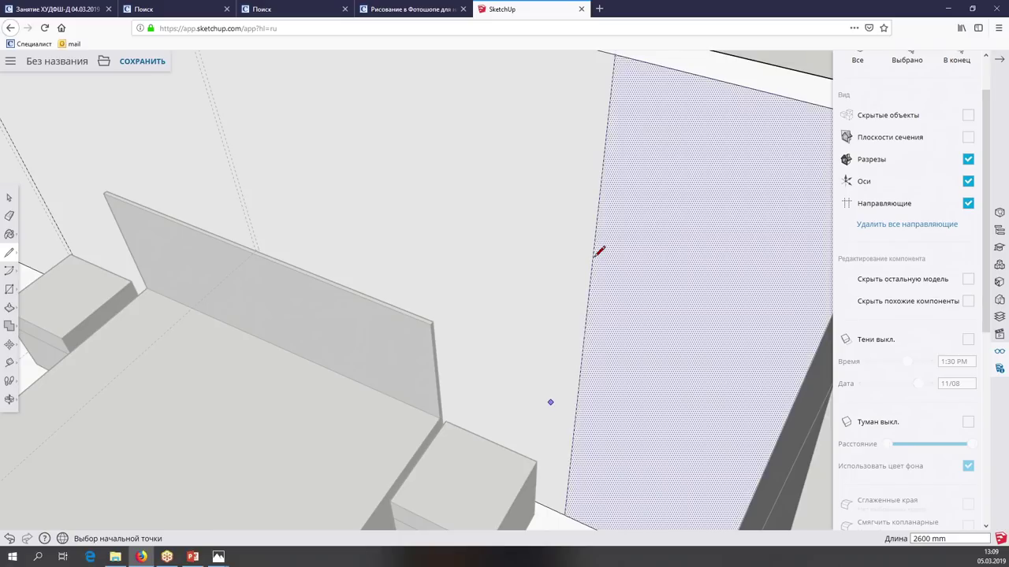
scroll(597, 247, down, 3)
scroll(559, 260, down, 2)
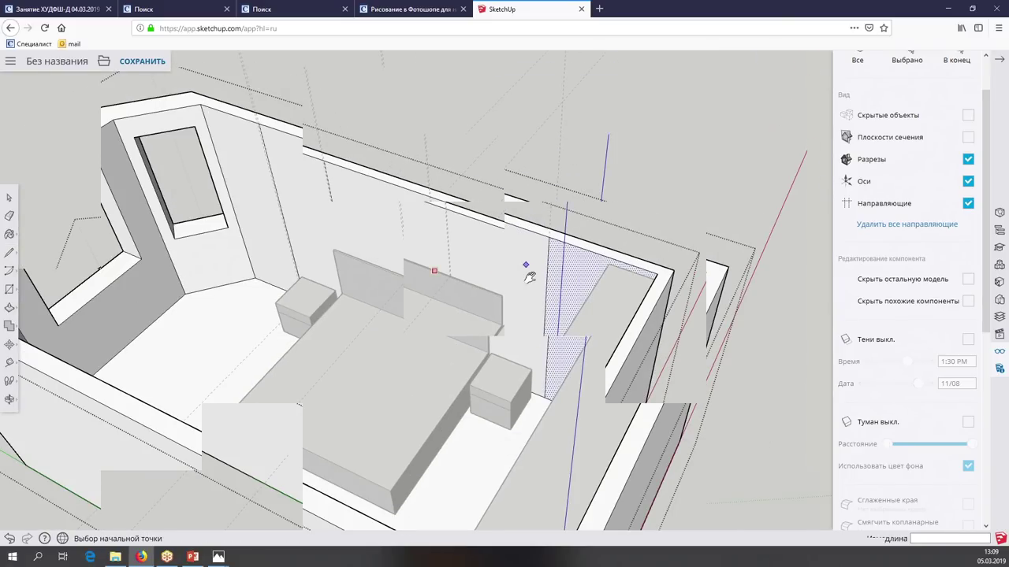
middle_drag(529, 276, 145, 142)
key(space)
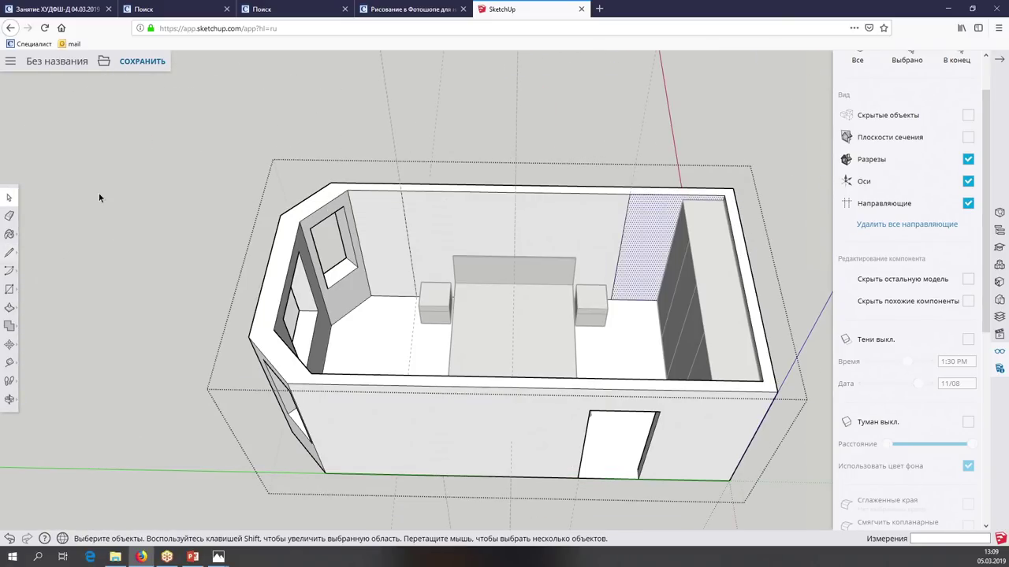
Delete all guide lines from the model
scroll(511, 220, up, 3)
scroll(788, 355, up, 2)
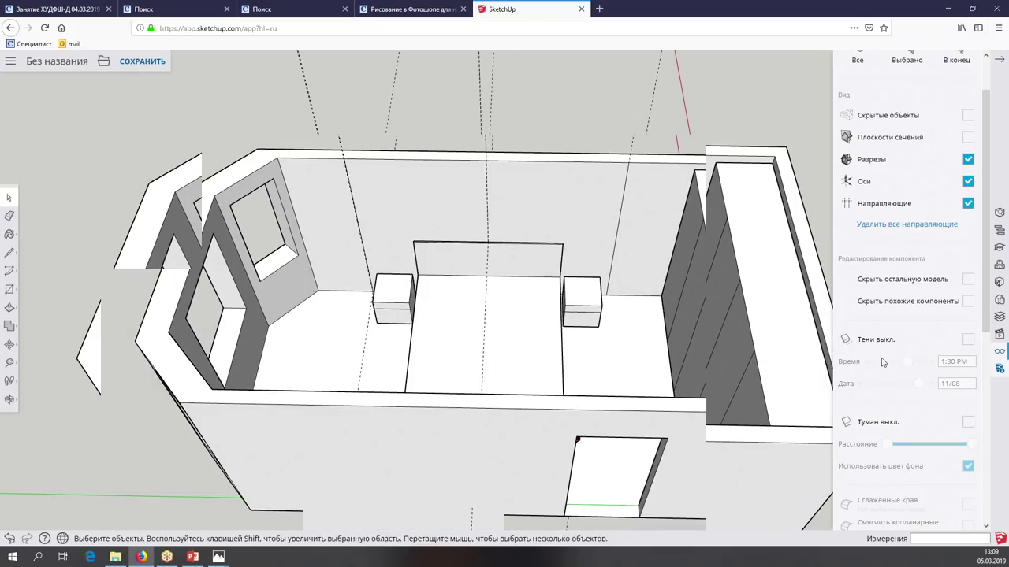
click(921, 227)
middle_drag(930, 230, 874, 234)
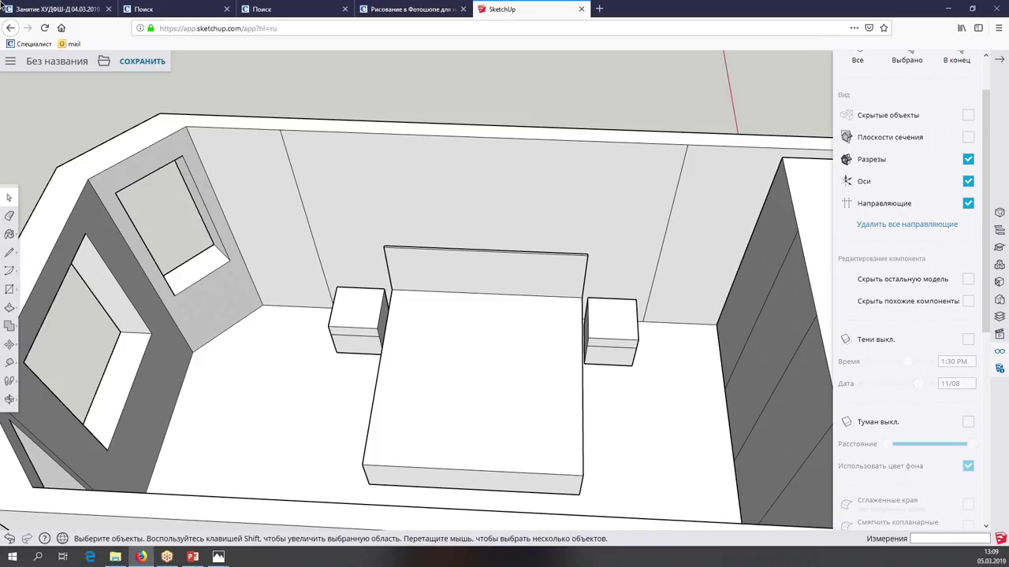
click(105, 65)
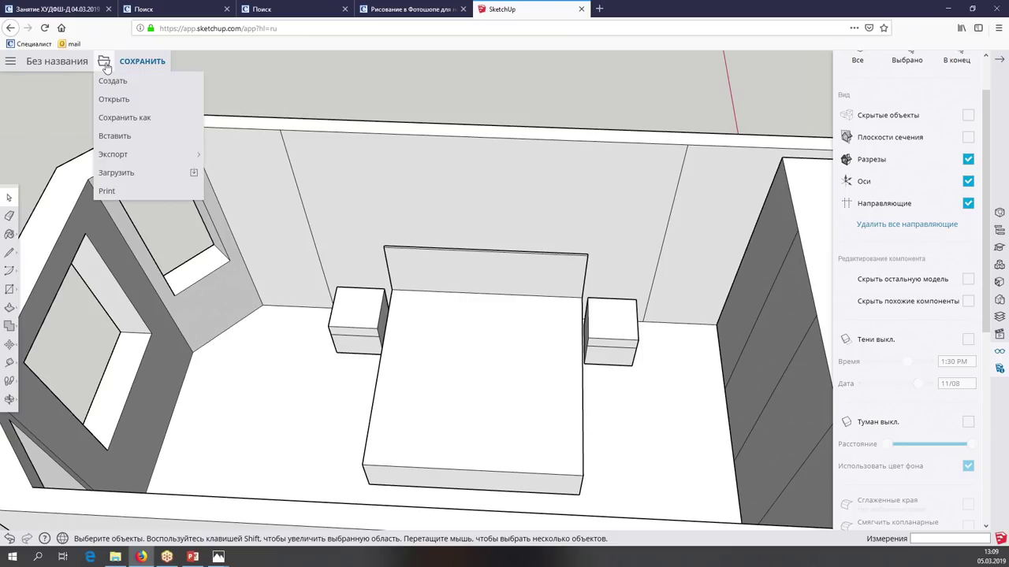
Insert 9_damask wallpaper texture-seamless.jpg from D:\video_4 as a material
click(113, 135)
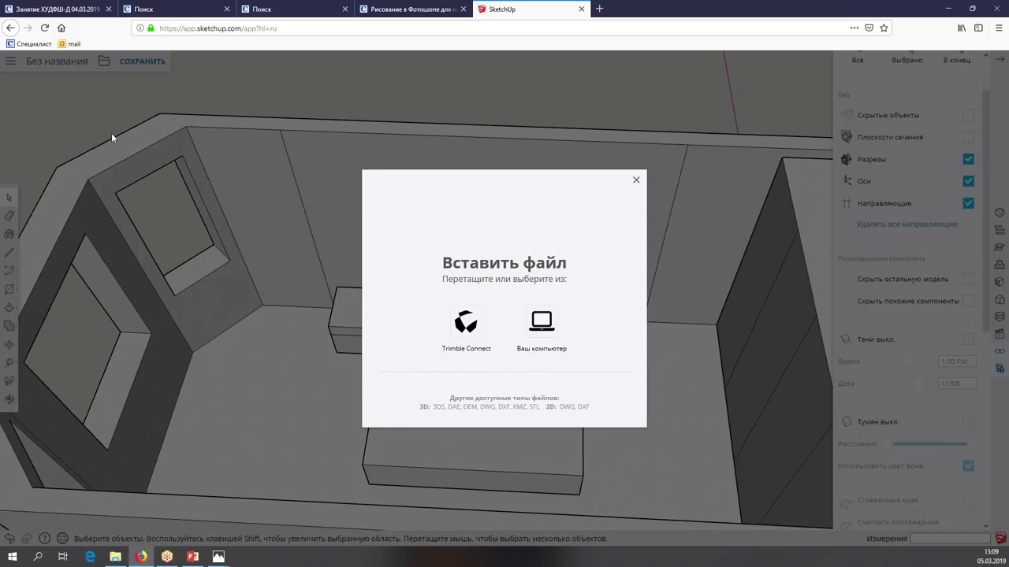
click(550, 327)
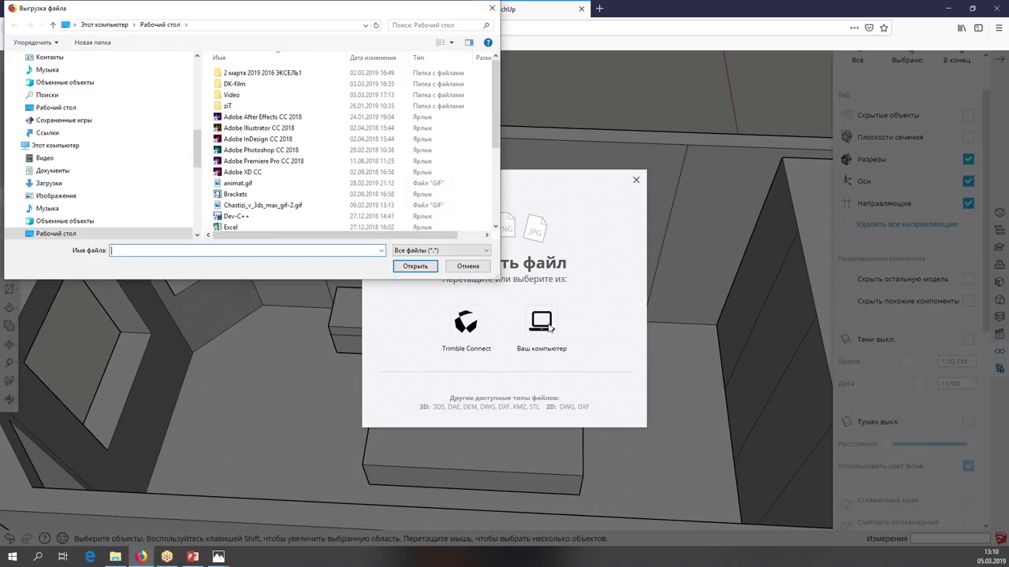
click(60, 150)
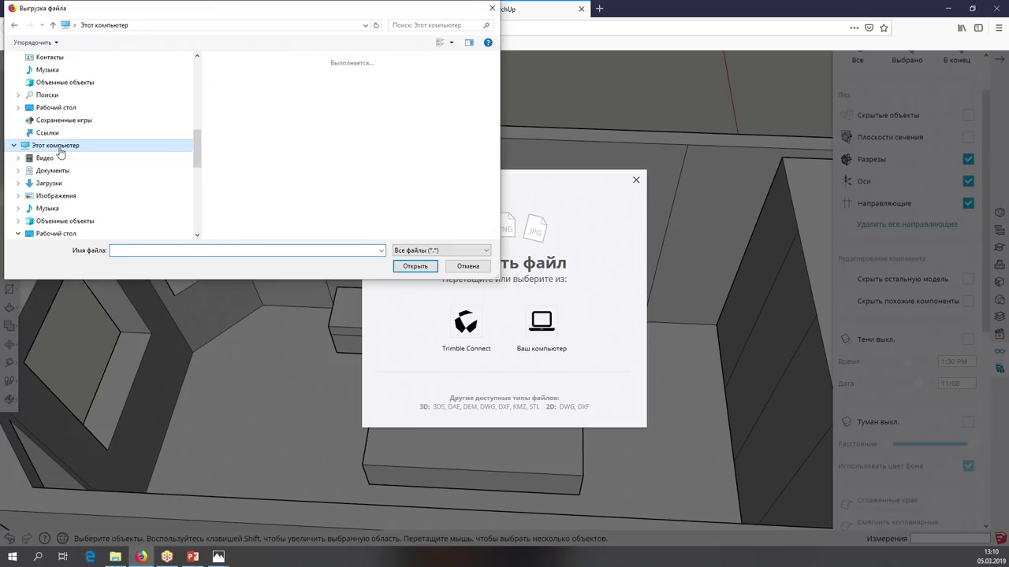
double_click(377, 221)
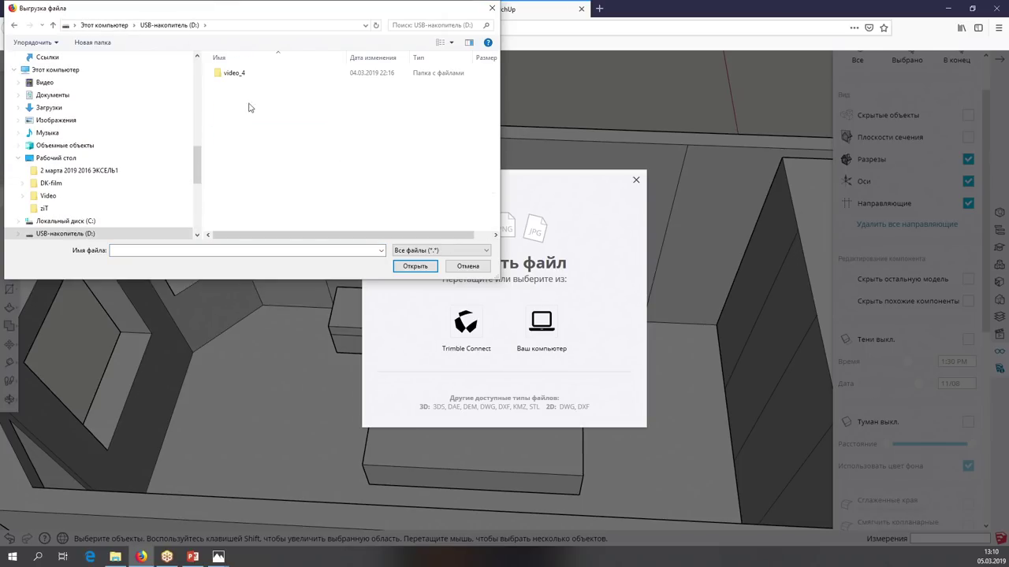
double_click(243, 76)
click(298, 74)
click(411, 267)
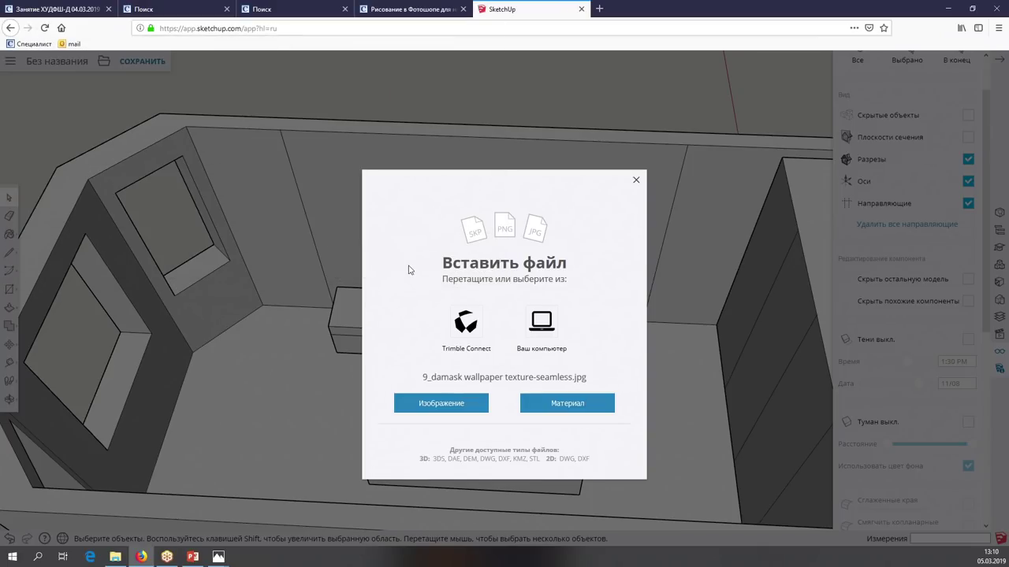
click(563, 407)
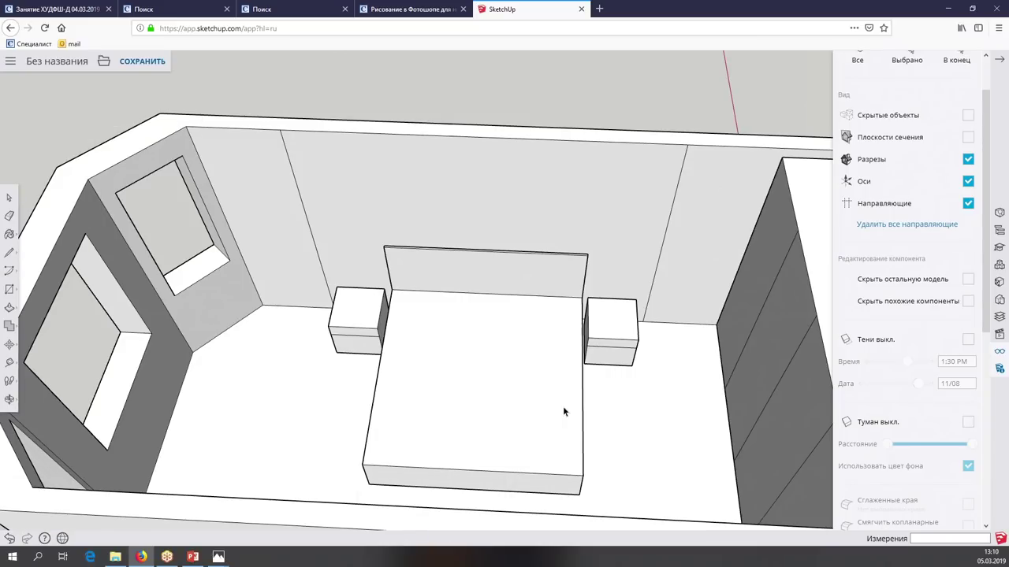
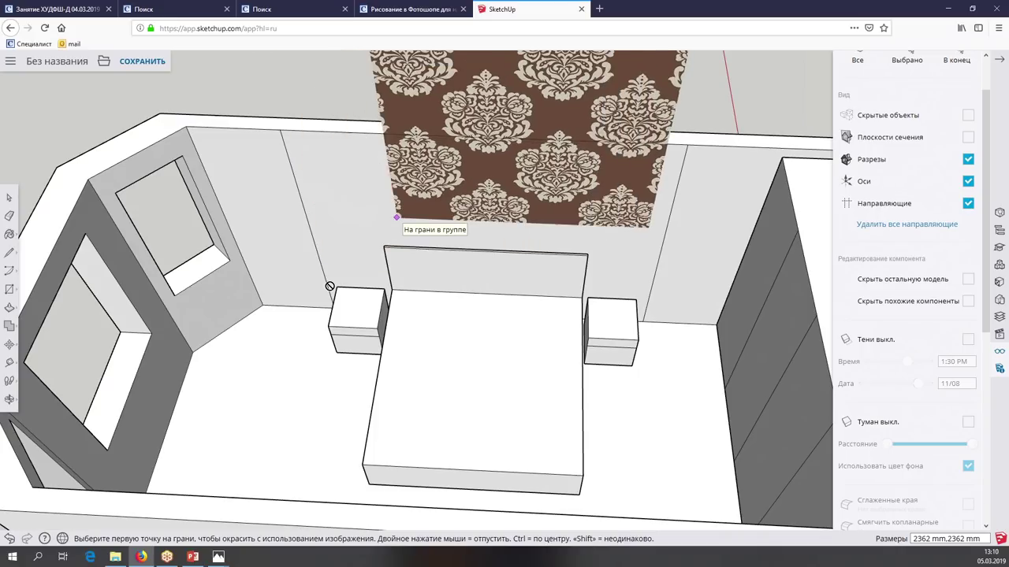
Cancel the pending image placement, enter the room group, and select the back wall behind the bed
key(Escape)
click(419, 219)
right_click(419, 218)
click(422, 261)
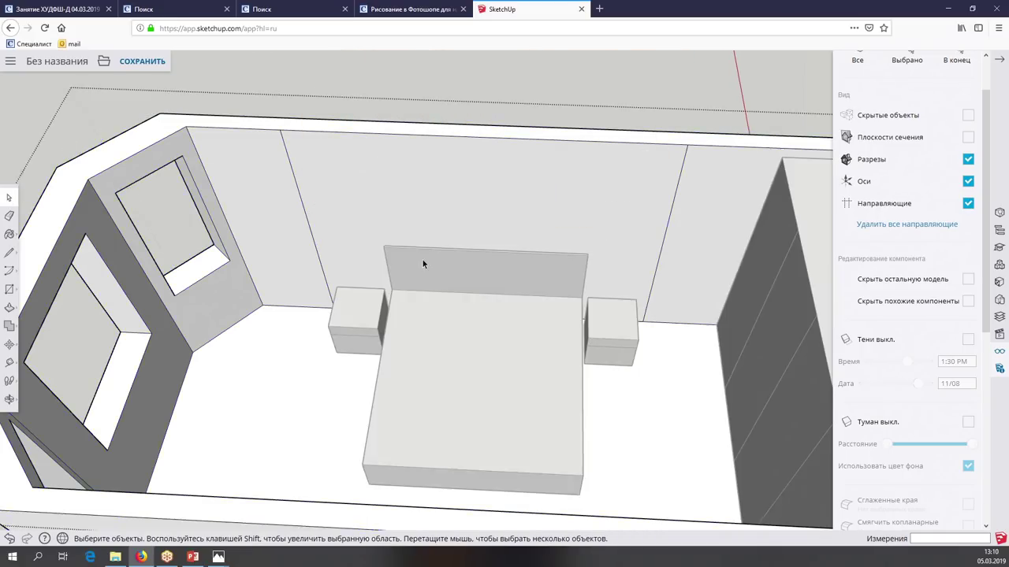
click(422, 261)
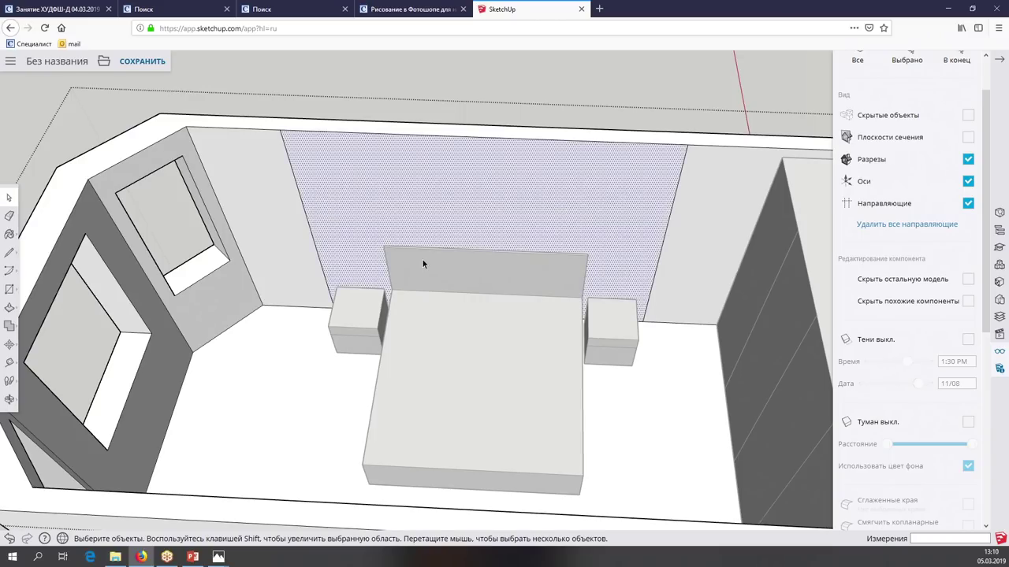
Insert 9_damask wallpaper texture-seamless.jpg as a material and span it across the back wall
click(104, 63)
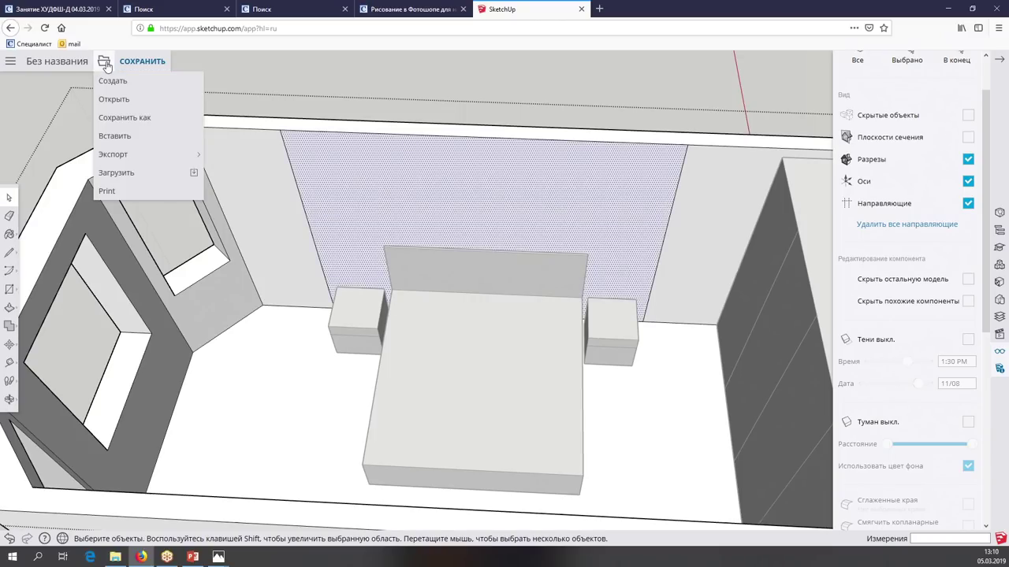
click(120, 139)
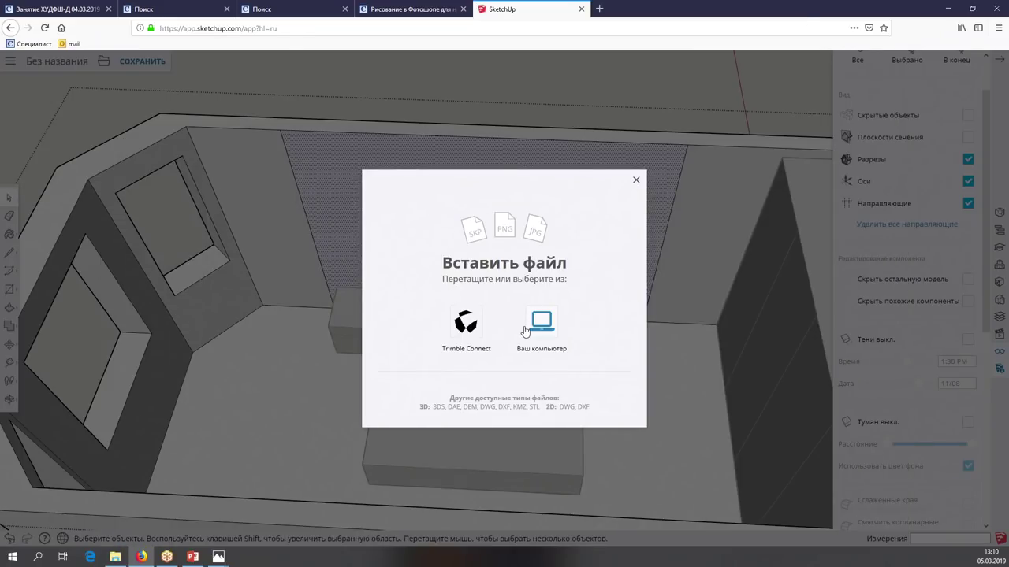
click(530, 333)
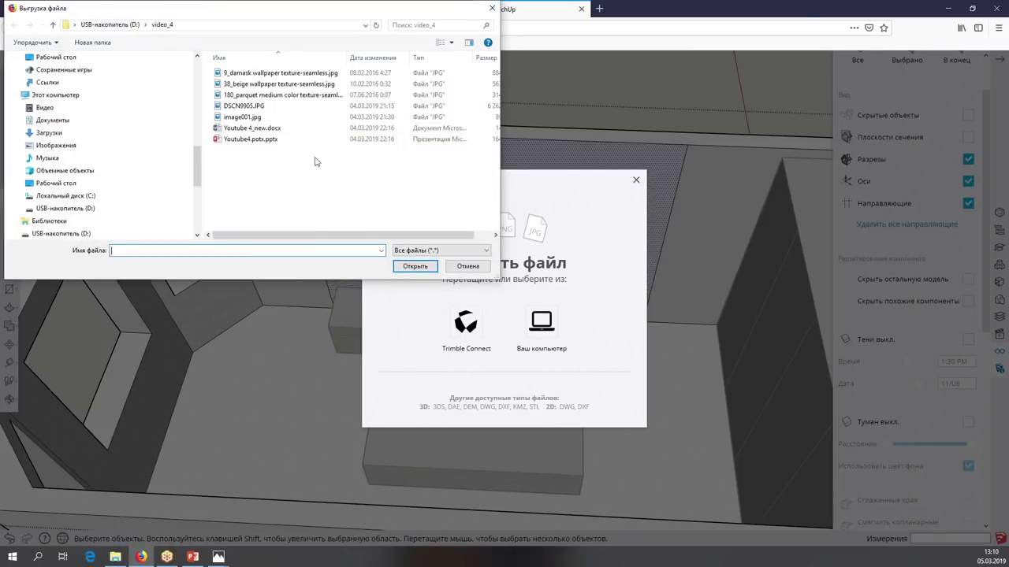
click(276, 73)
click(414, 267)
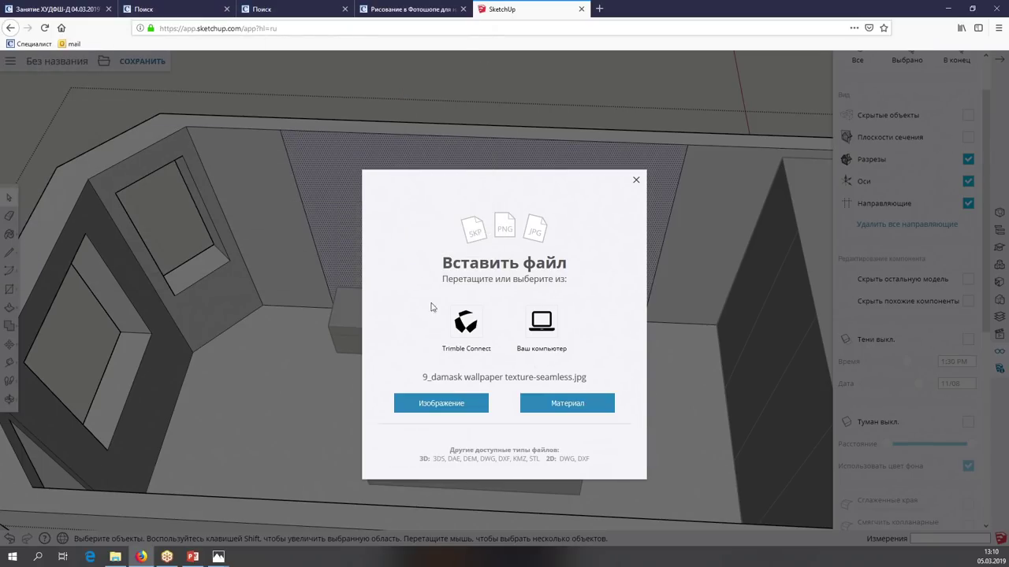
click(551, 413)
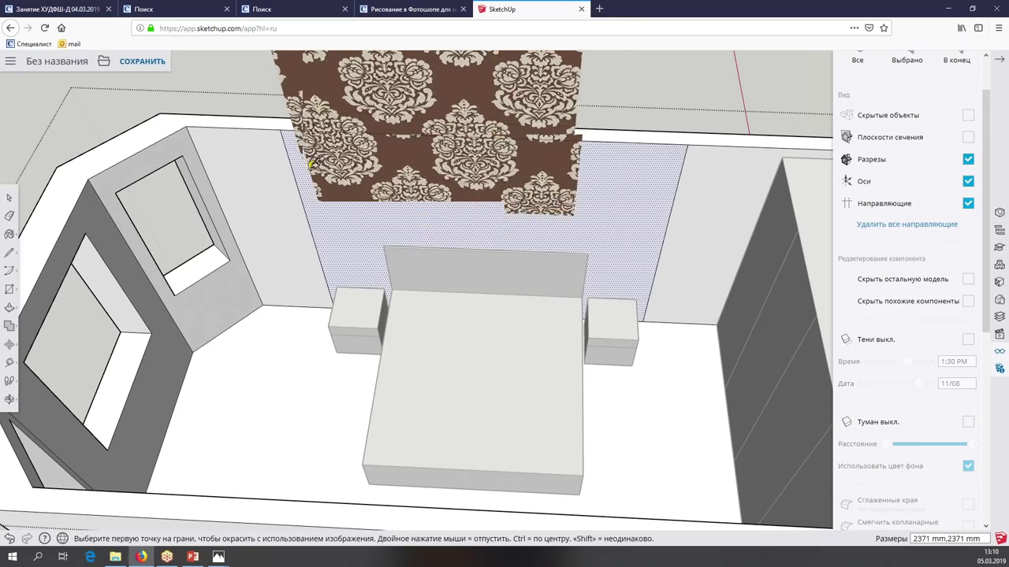
click(309, 166)
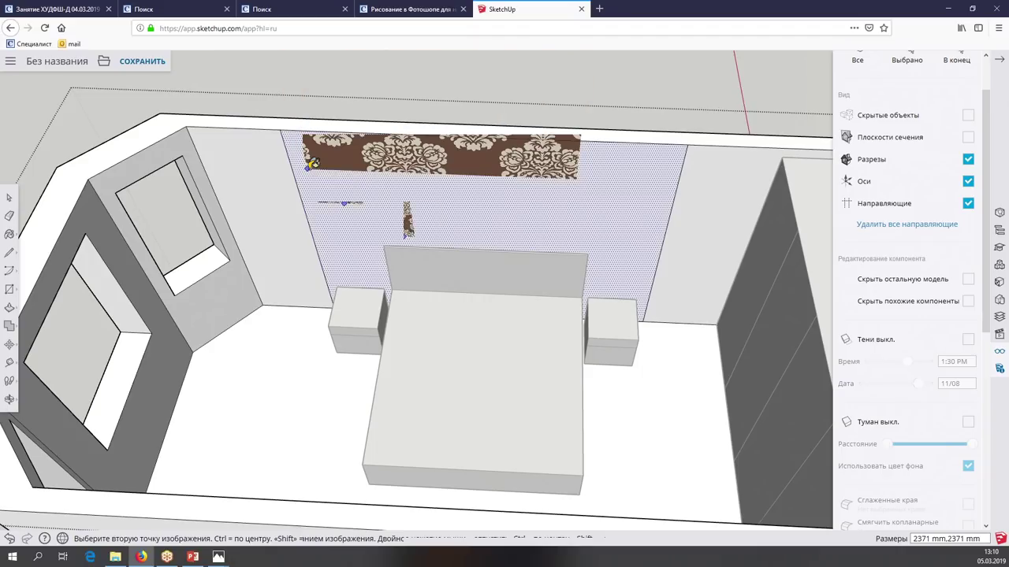
click(449, 266)
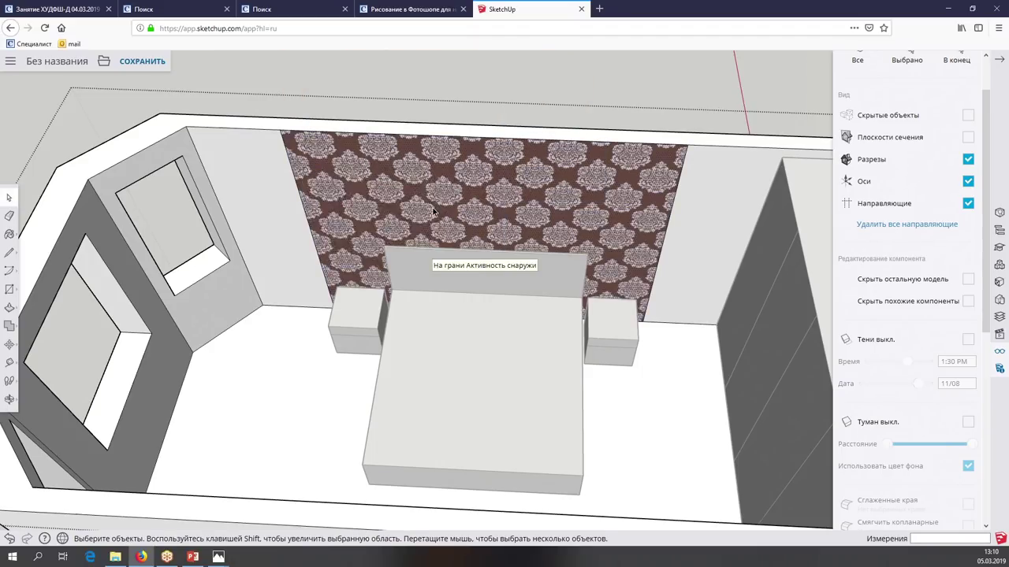
middle_drag(445, 264, 429, 204)
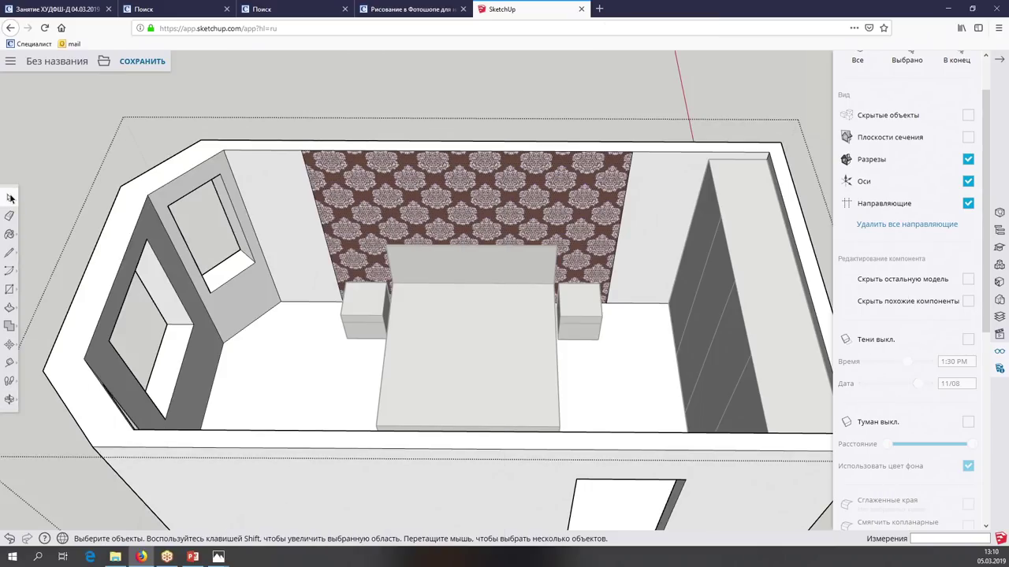
scroll(394, 209, up, 2)
right_click(392, 206)
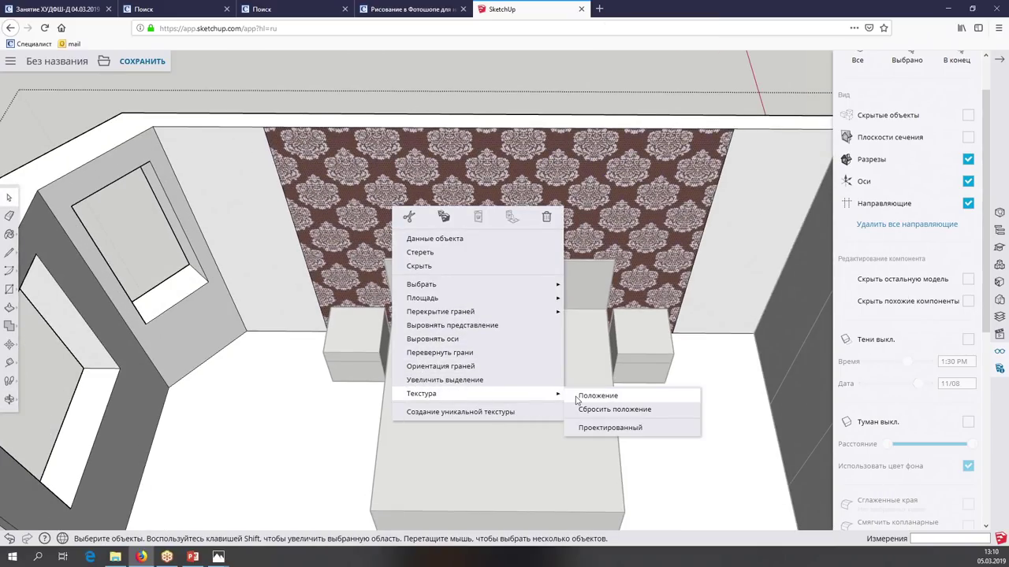
Reposition and rescale the damask texture on the bed wall, accept it, and orbit out above the room
mouse_move(422, 393)
click(581, 397)
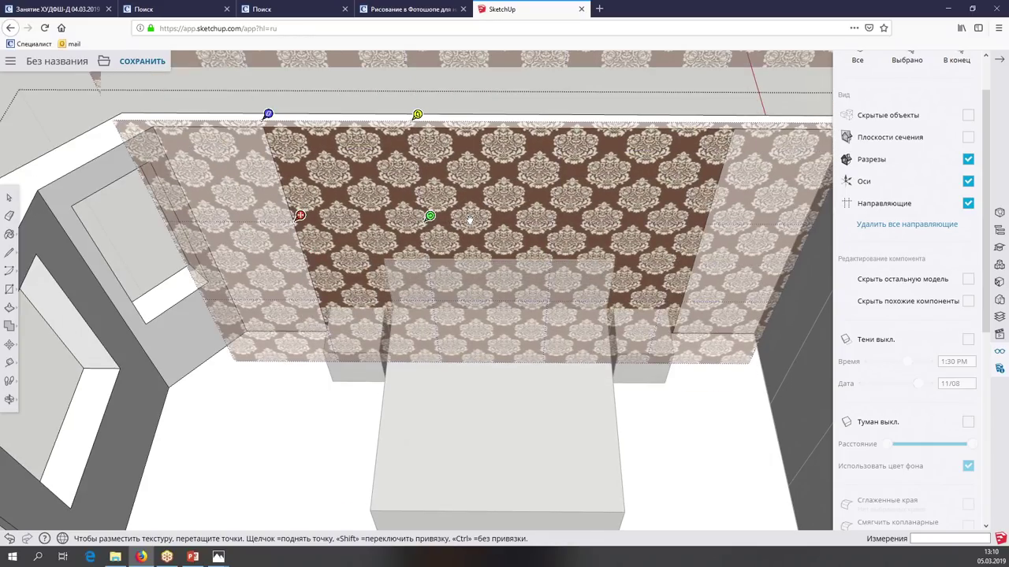
scroll(470, 220, down, 3)
key(Return)
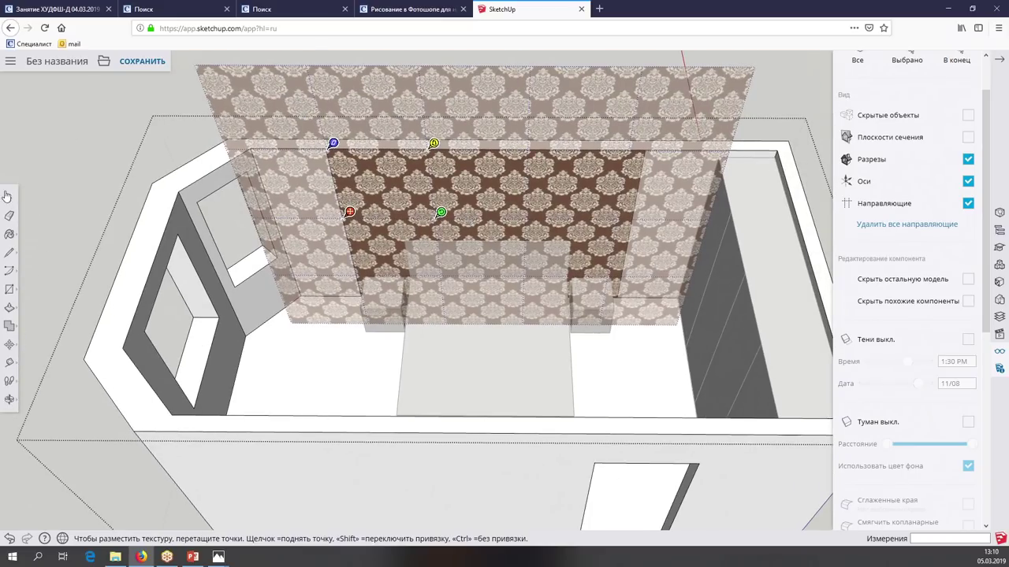
scroll(421, 219, up, 3)
scroll(422, 219, down, 3)
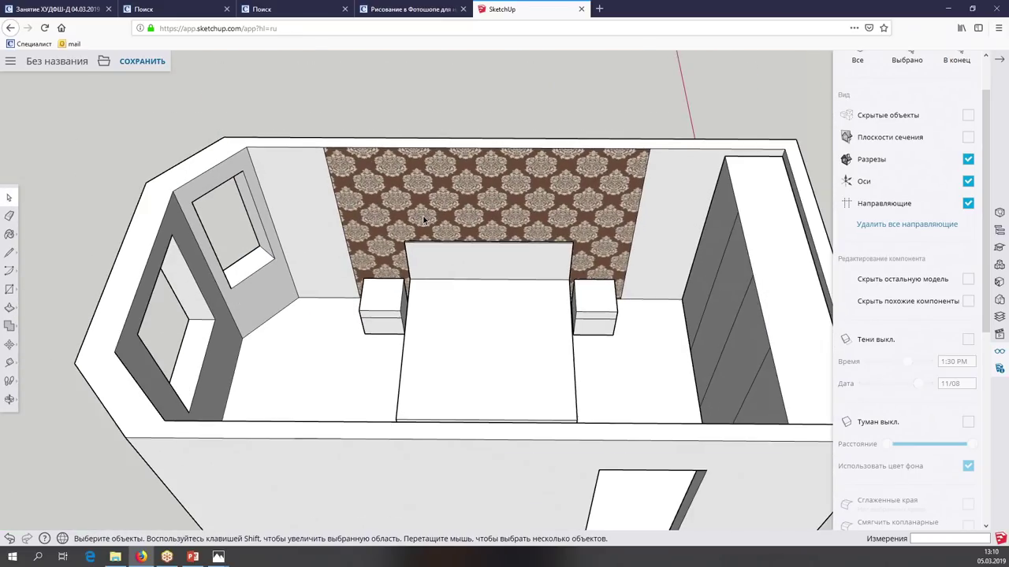
middle_drag(422, 218, 698, 206)
right_click(699, 206)
Enter the room group and turn the view toward the narrow wall by the wardrobe
click(687, 297)
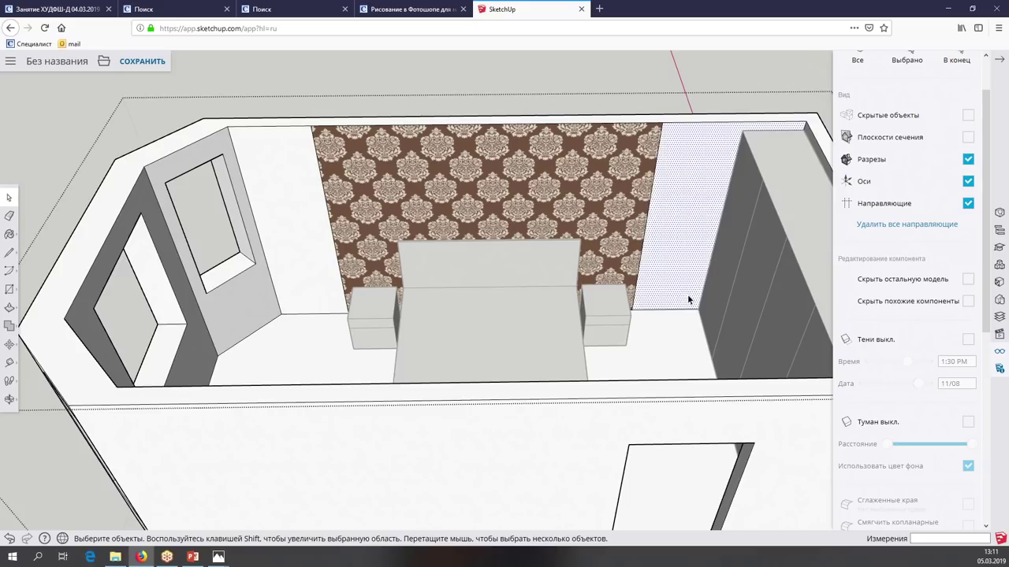
middle_drag(687, 298, 687, 298)
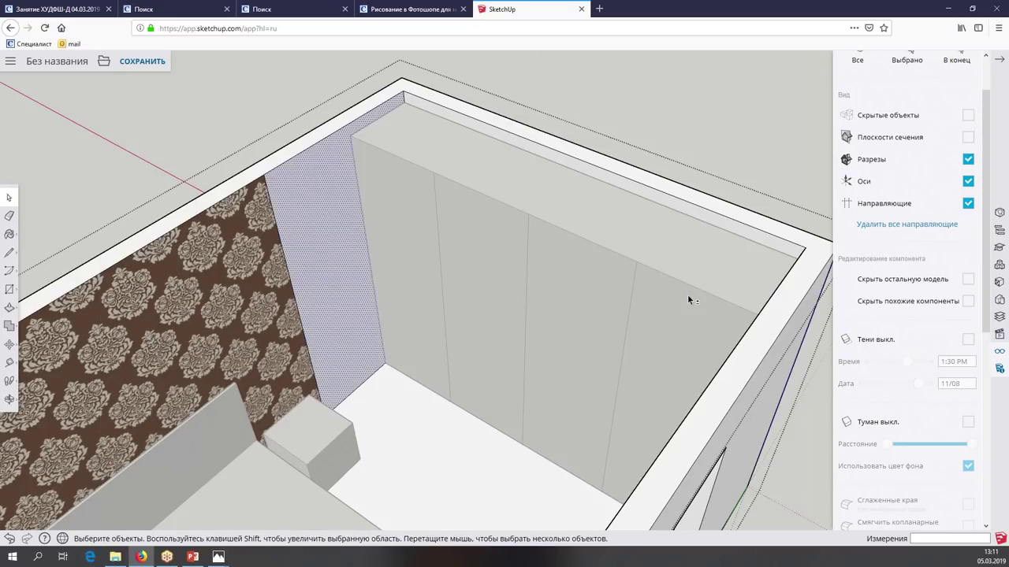
scroll(687, 299, down, 3)
mouse_move(687, 300)
middle_down()
mouse_move(677, 293)
mouse_move(688, 299)
middle_up()
scroll(681, 294, up, 2)
scroll(685, 294, up, 3)
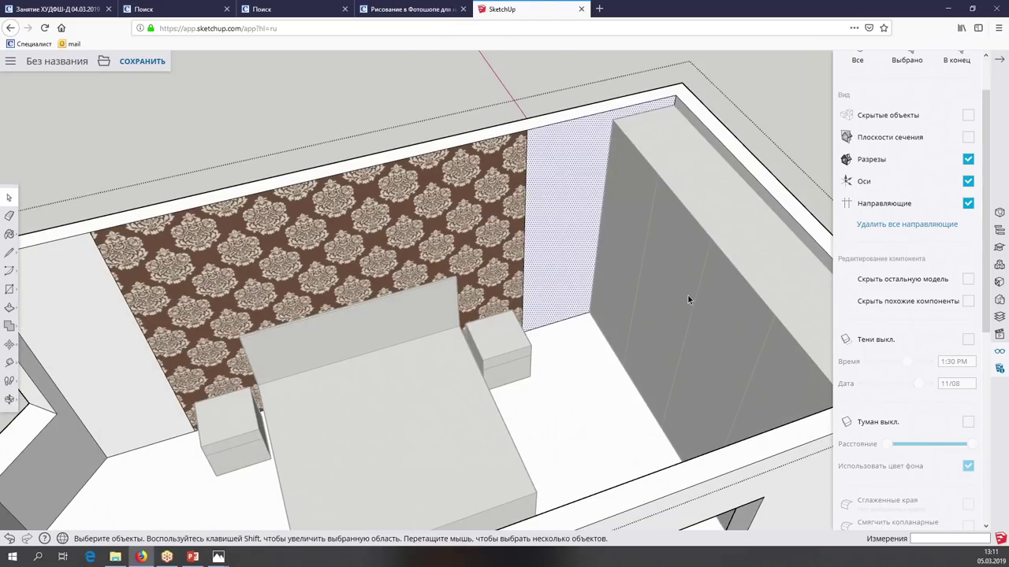
Insert 38_beige wallpaper texture-seamless.jpg as a material across the narrow wall
click(103, 61)
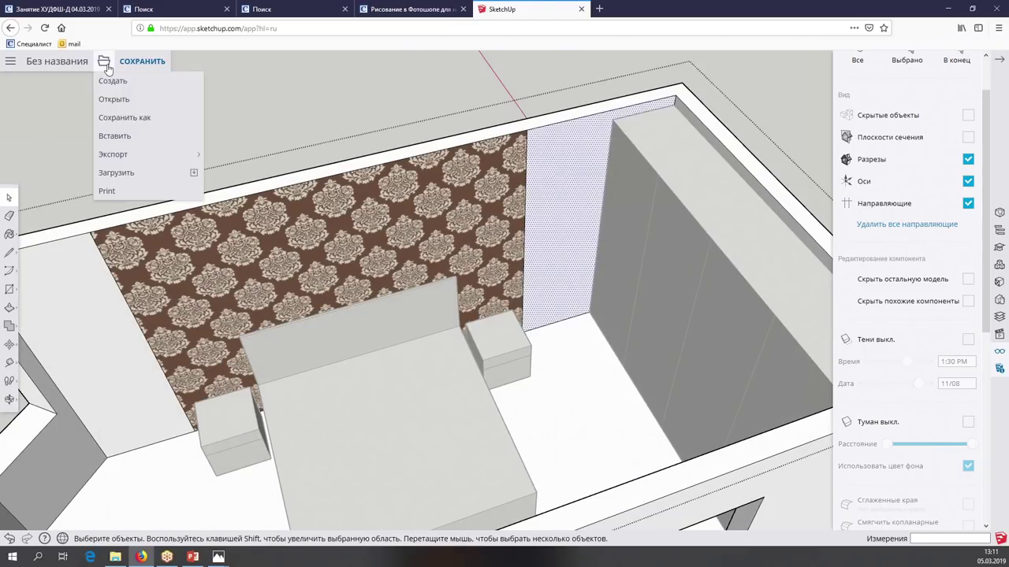
click(115, 136)
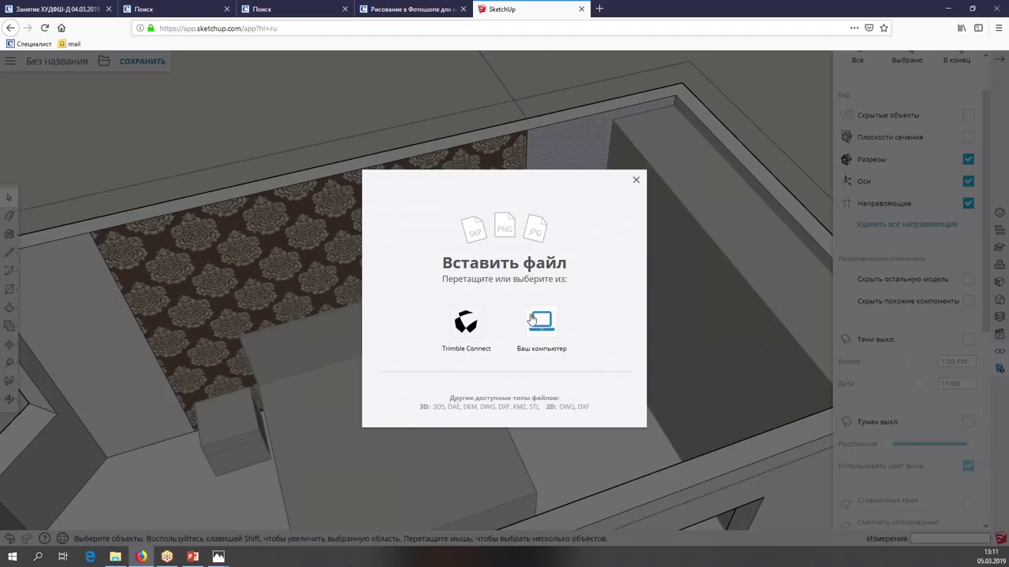
click(534, 322)
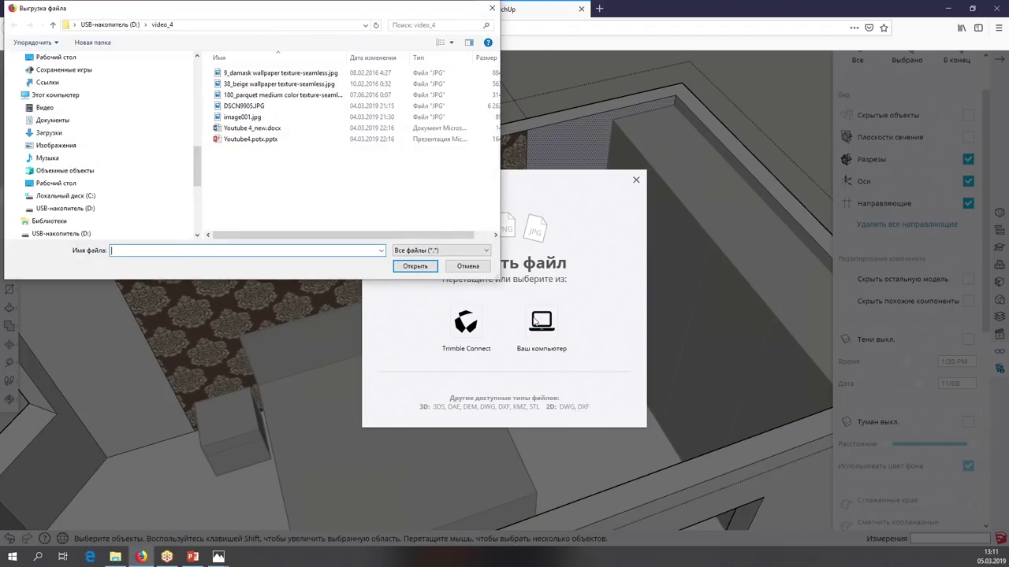
click(233, 85)
click(424, 268)
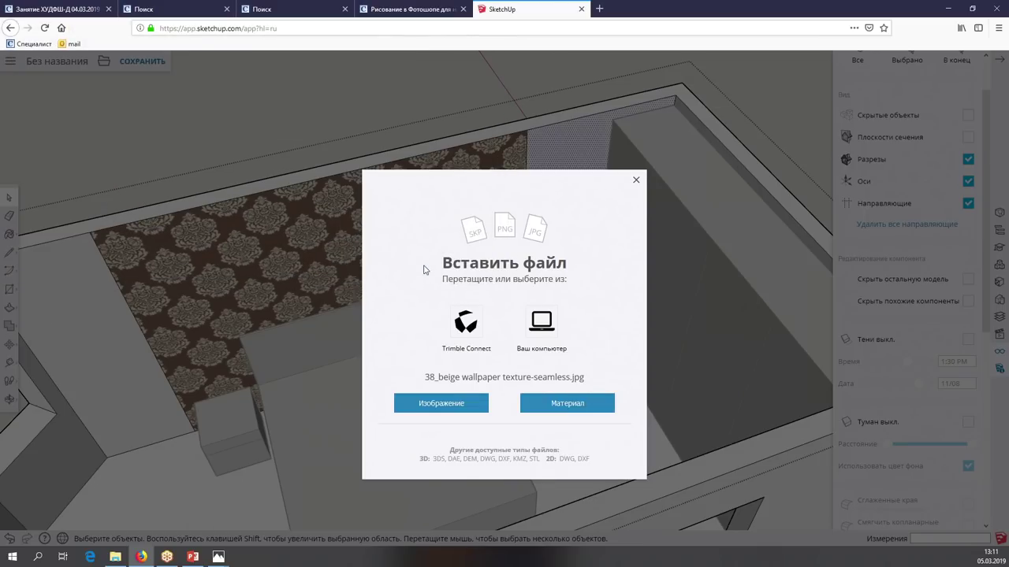
click(562, 405)
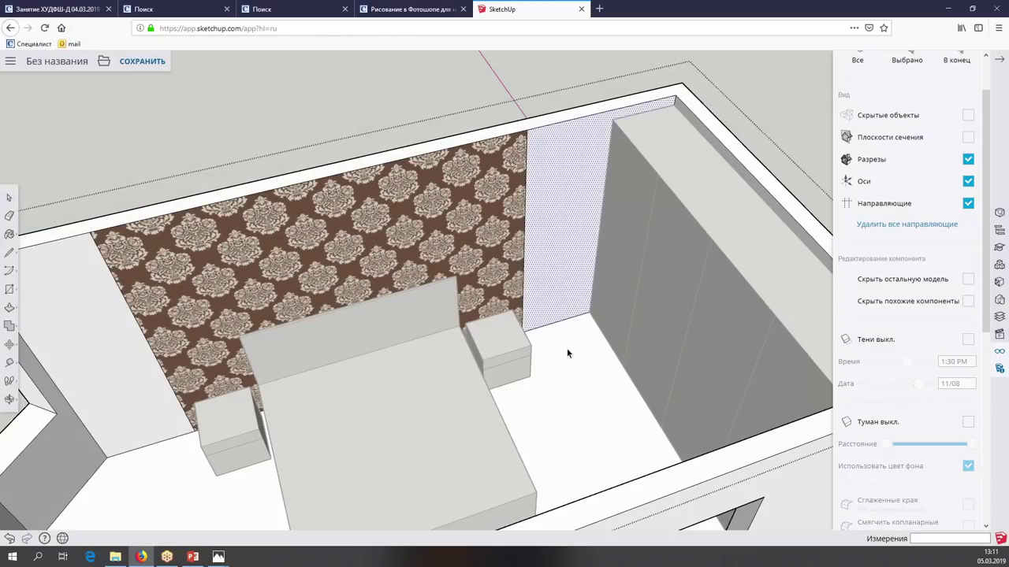
click(546, 189)
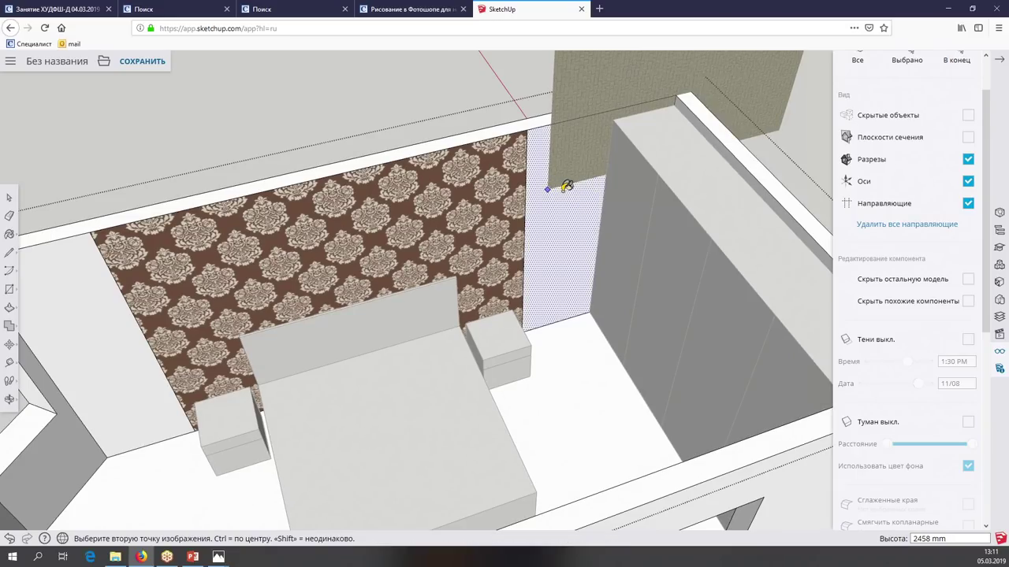
scroll(568, 193, up, 2)
scroll(595, 229, up, 2)
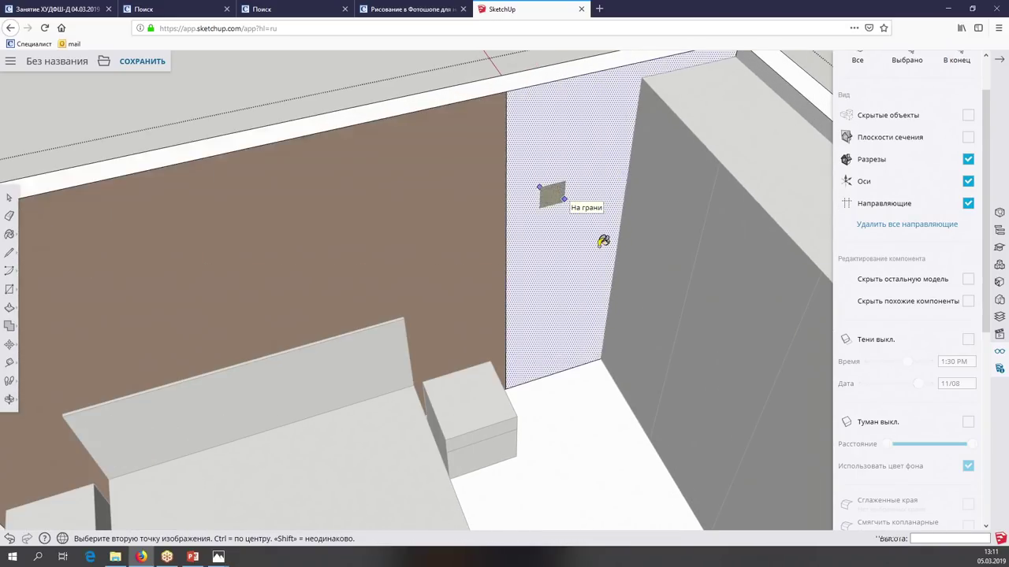
click(603, 244)
Zoom and orbit to a more top-down view of the room and show the Materials panel
scroll(603, 246, up, 3)
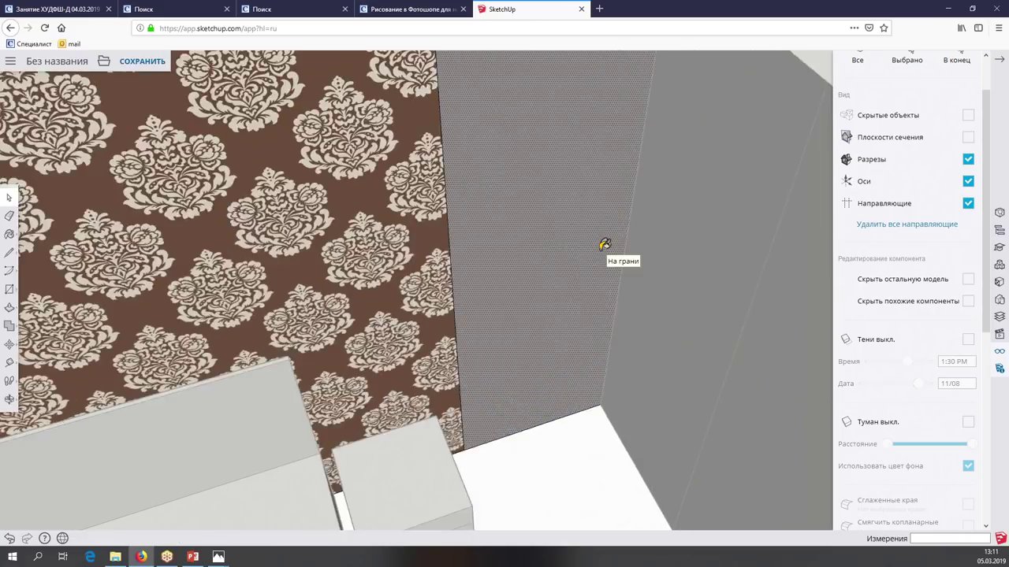
scroll(602, 250, up, 2)
scroll(601, 252, down, 3)
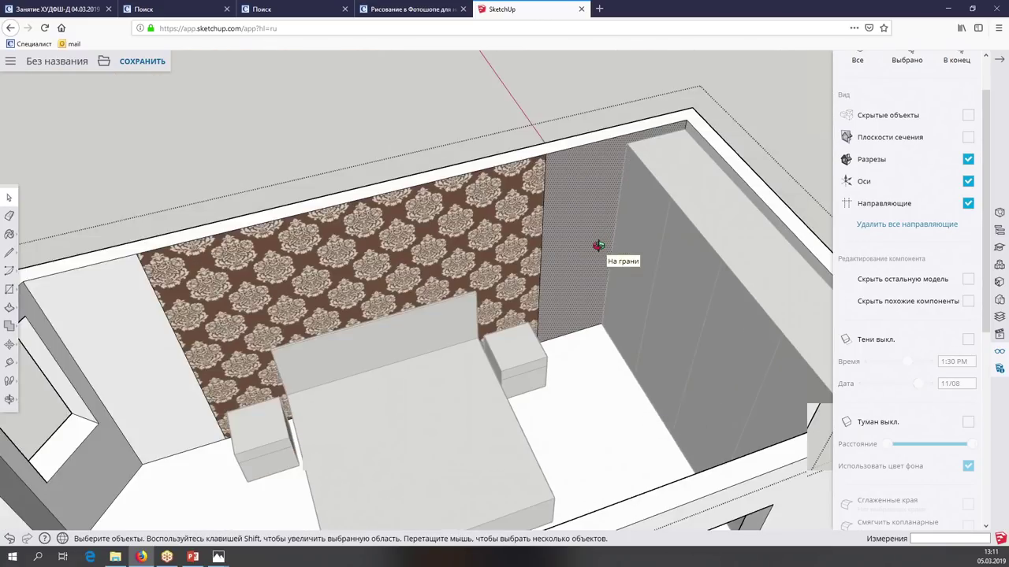
scroll(601, 252, down, 1)
scroll(602, 252, up, 2)
middle_drag(148, 167, 150, 169)
scroll(49, 243, up, 2)
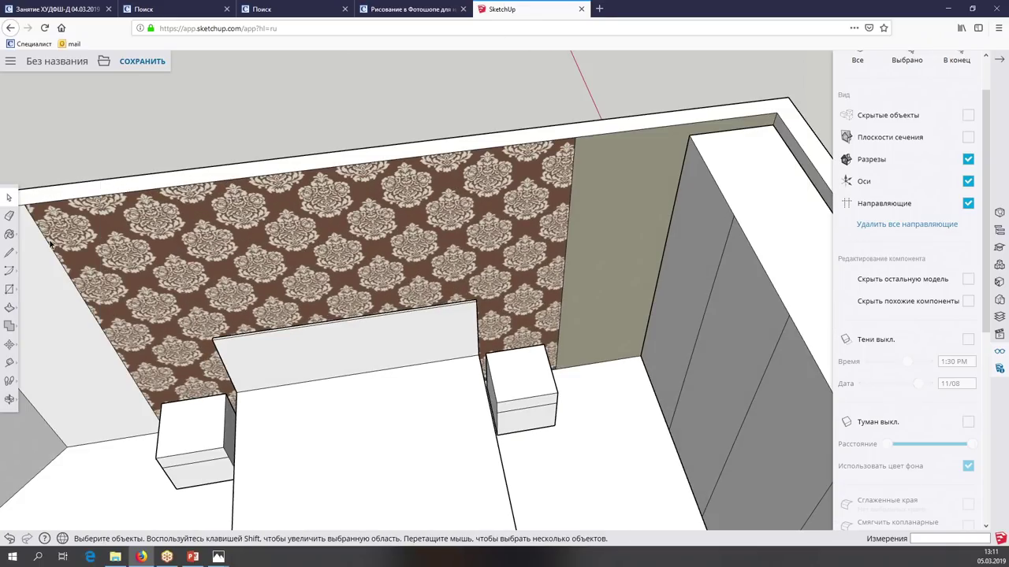
click(999, 282)
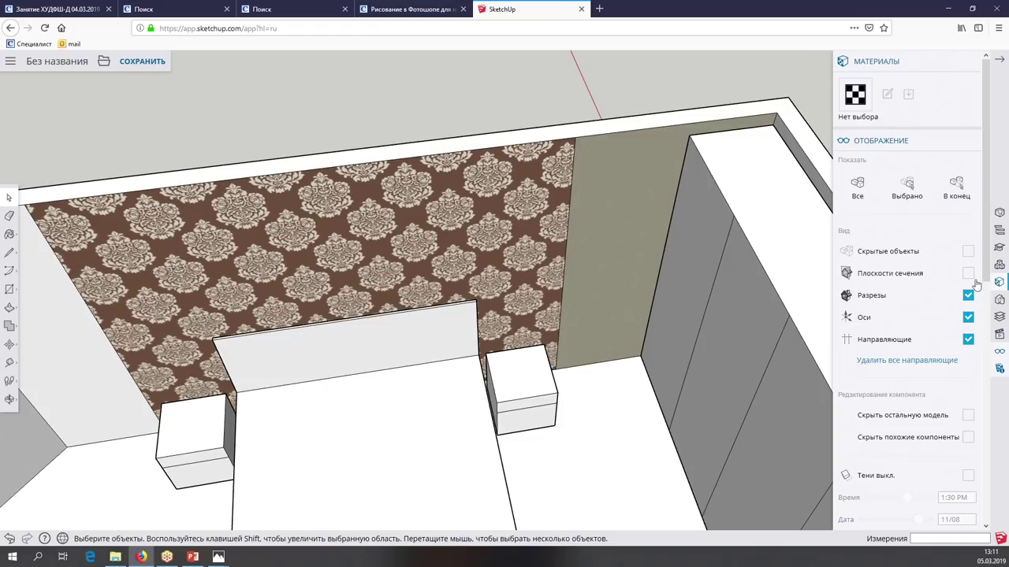
Sample the beige wallpaper material from the narrow wall with the eyedropper
click(9, 237)
click(29, 243)
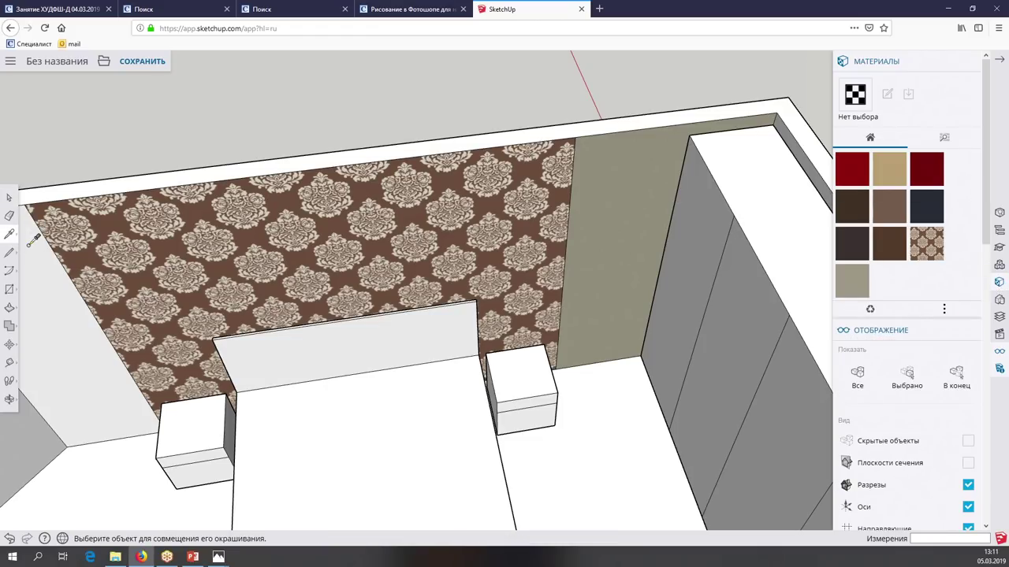
click(617, 171)
middle_drag(610, 173, 622, 178)
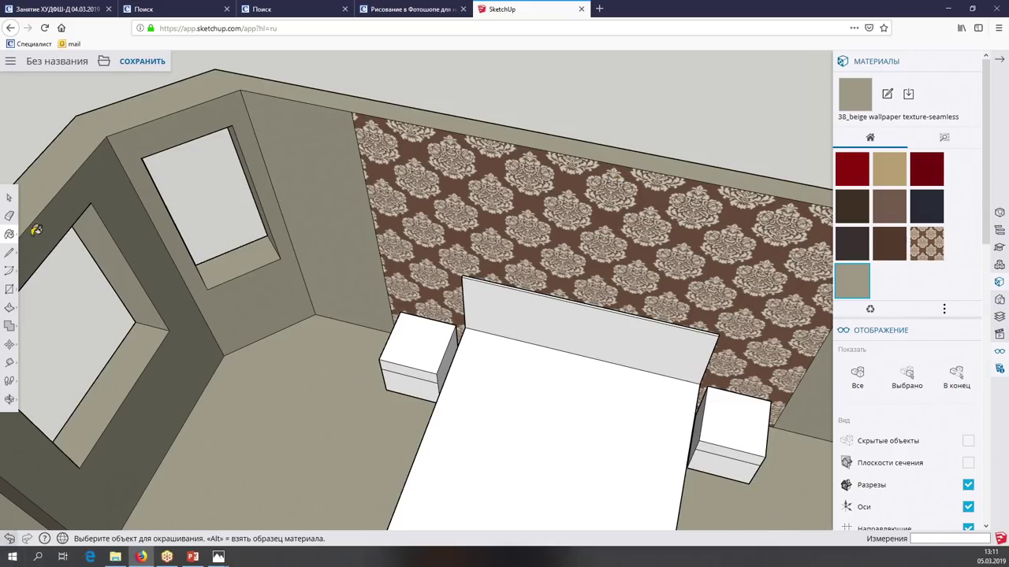
key(ctrl+z)
Re-enter the room group and paint the dotted wall and the wall beside the window beige
click(9, 200)
right_click(324, 191)
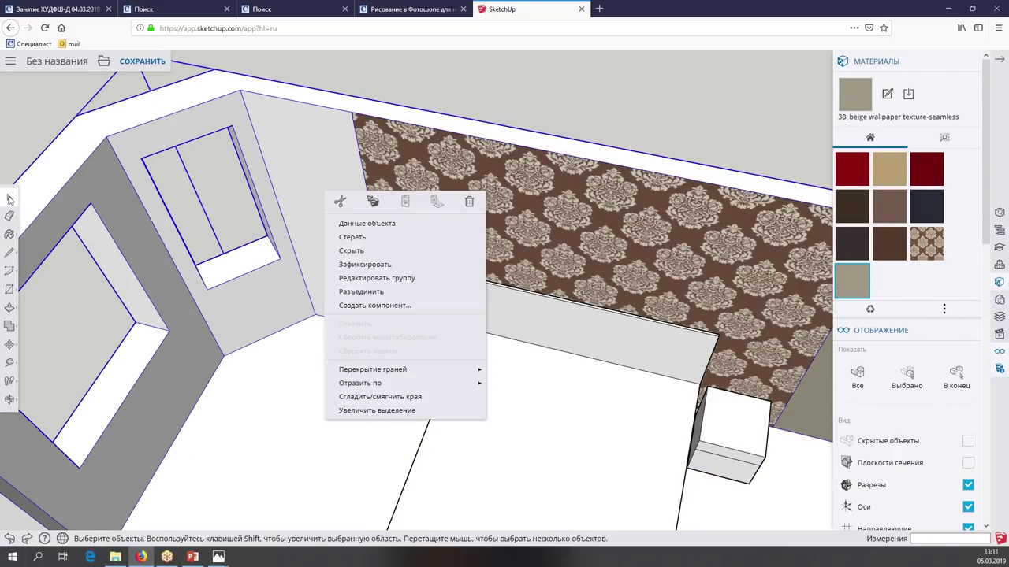
click(359, 273)
click(10, 234)
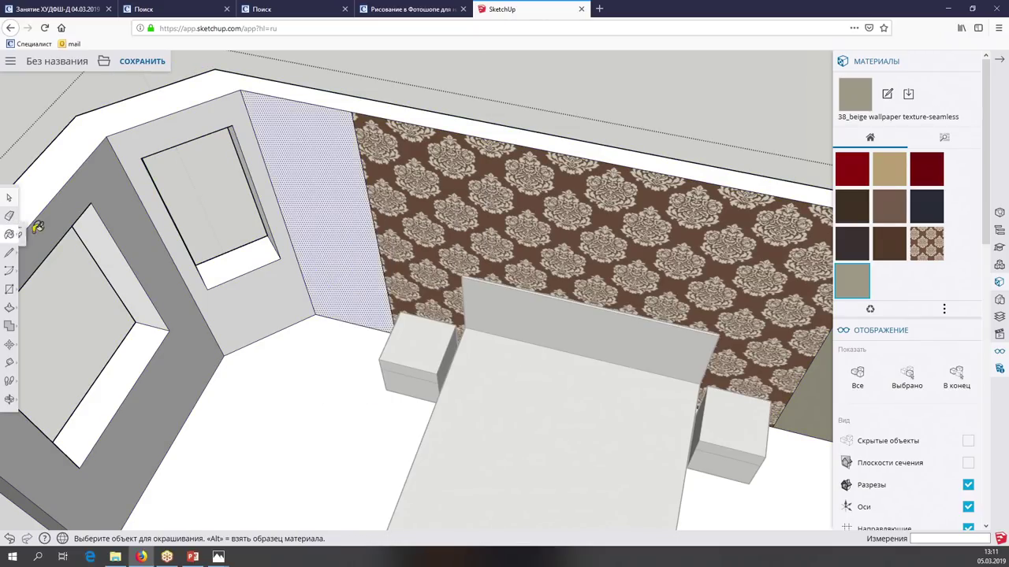
click(309, 184)
middle_drag(239, 135, 354, 286)
scroll(237, 142, down, 5)
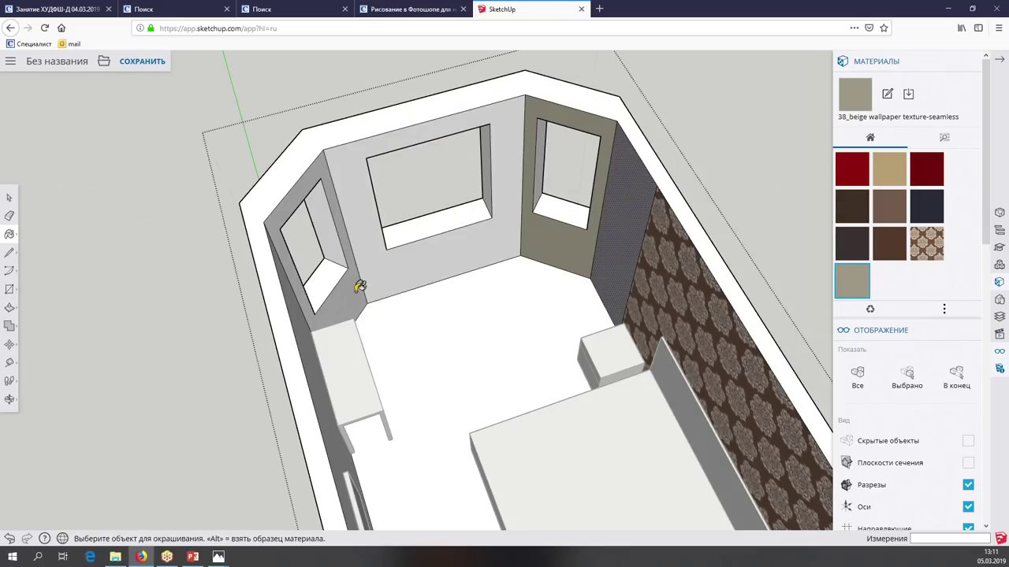
click(368, 283)
scroll(423, 266, down, 3)
Paint the long left wall with the beige wallpaper, then view the damask wall
middle_drag(468, 255, 444, 272)
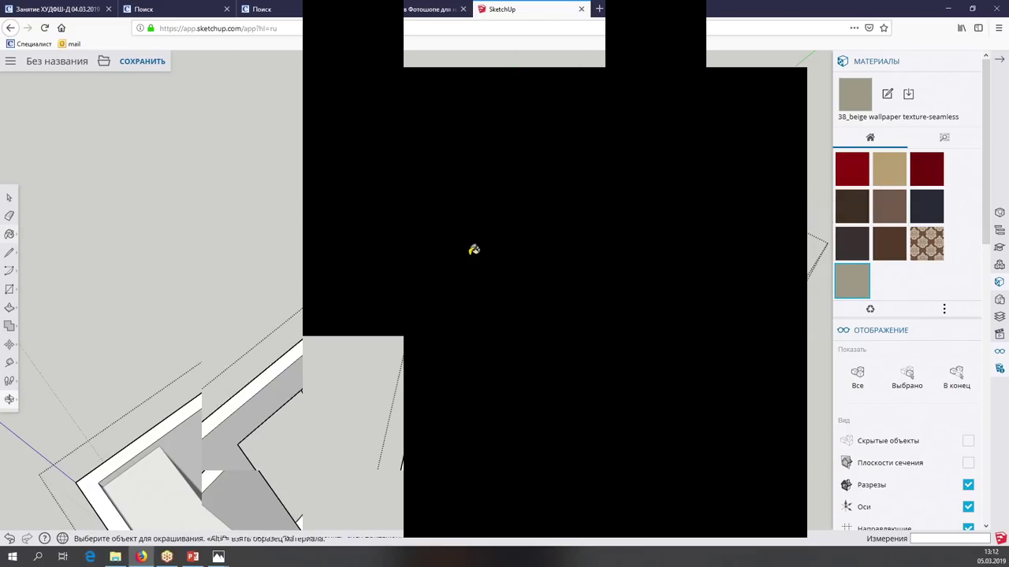
click(424, 301)
middle_drag(472, 327, 510, 260)
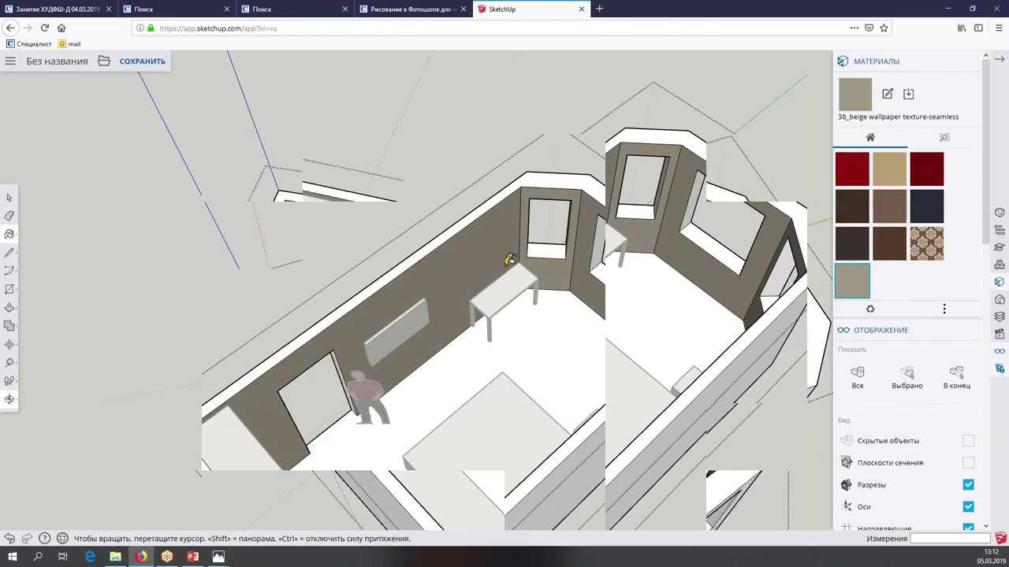
scroll(511, 260, up, 3)
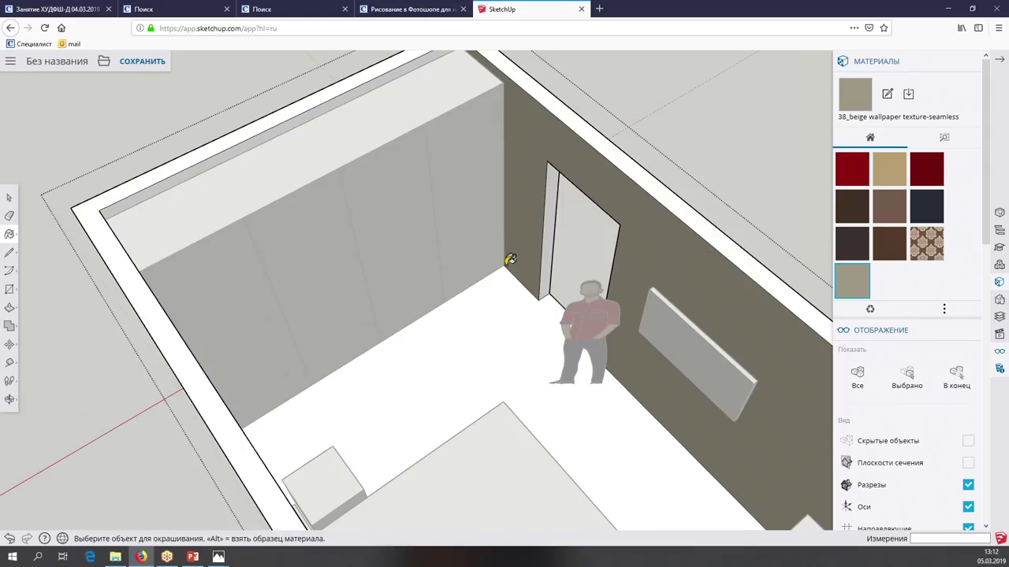
middle_drag(263, 133, 270, 130)
scroll(984, 228, down, 3)
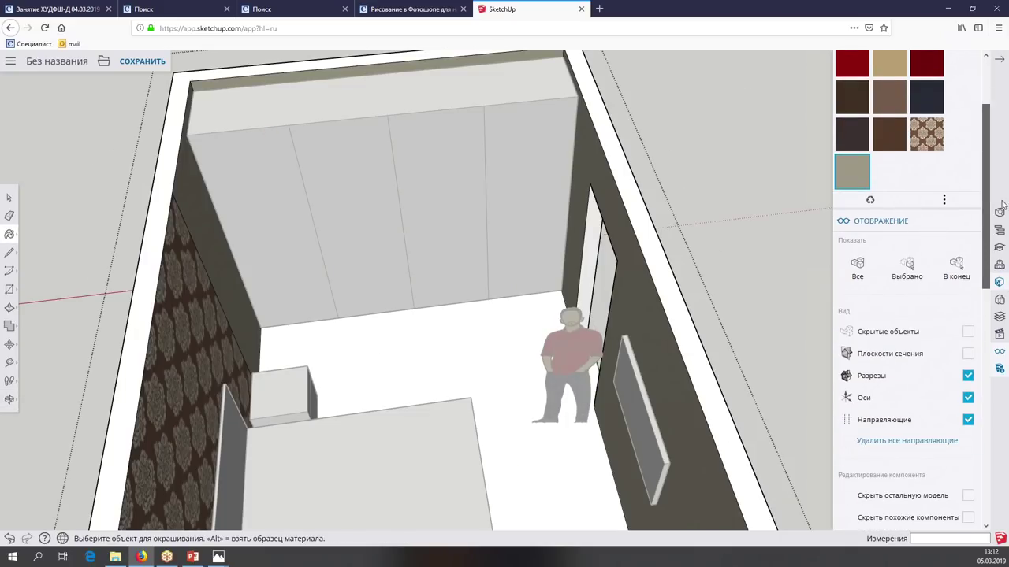
scroll(933, 216, up, 3)
scroll(922, 254, down, 2)
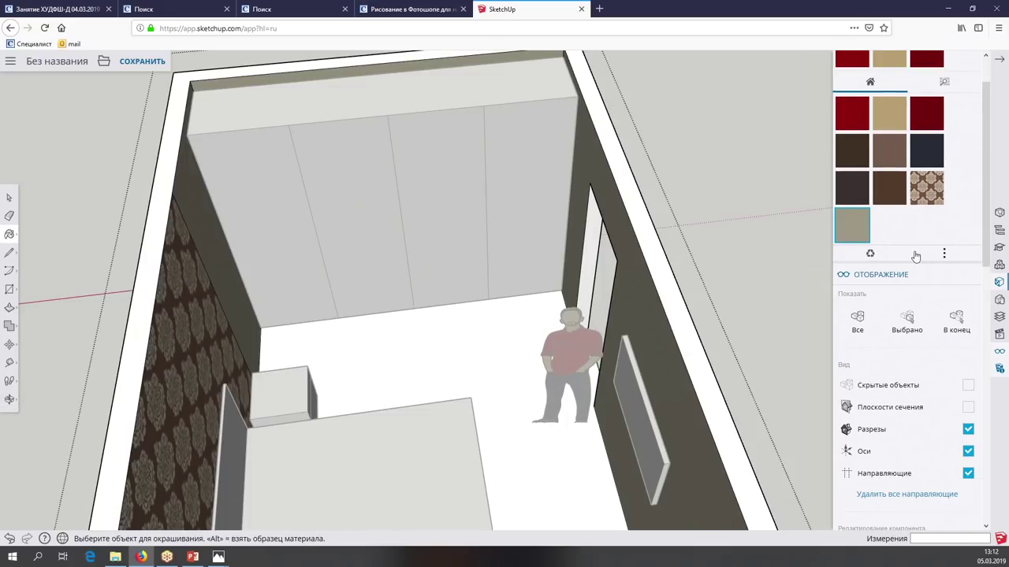
scroll(916, 254, up, 2)
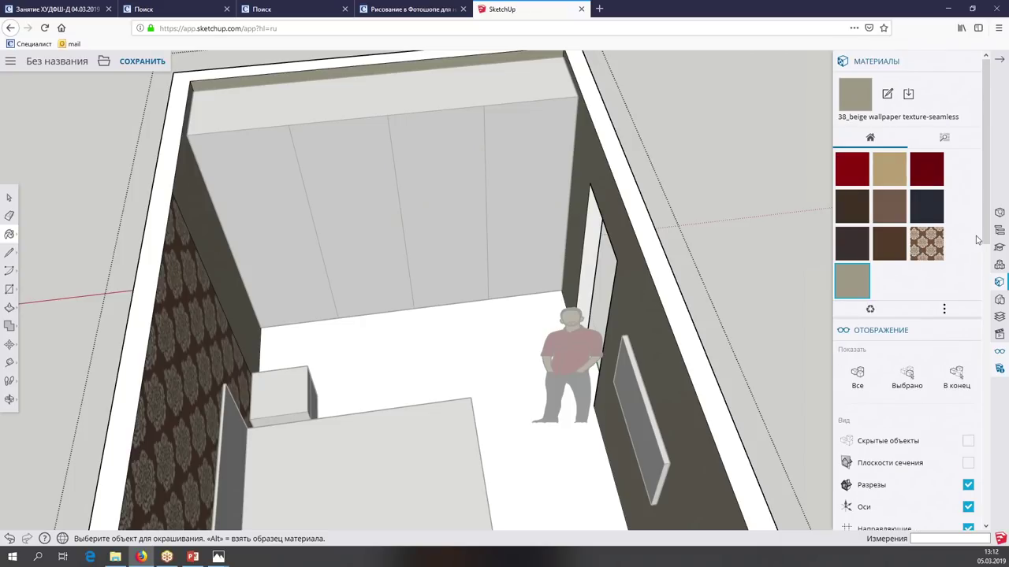
Choose light cyan from the Цвета swatches and paint the top strip of the back wall
click(943, 138)
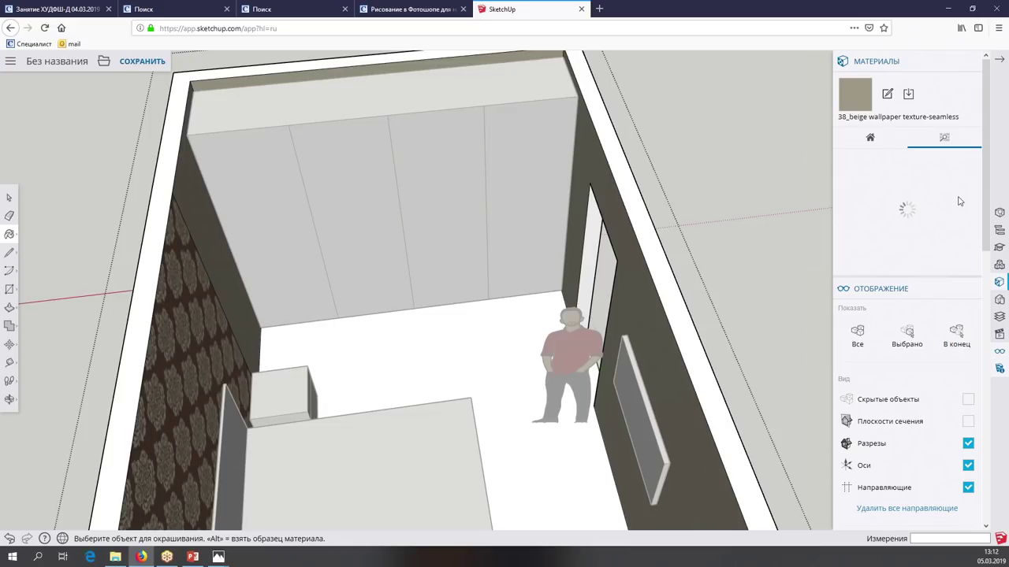
scroll(883, 236, down, 3)
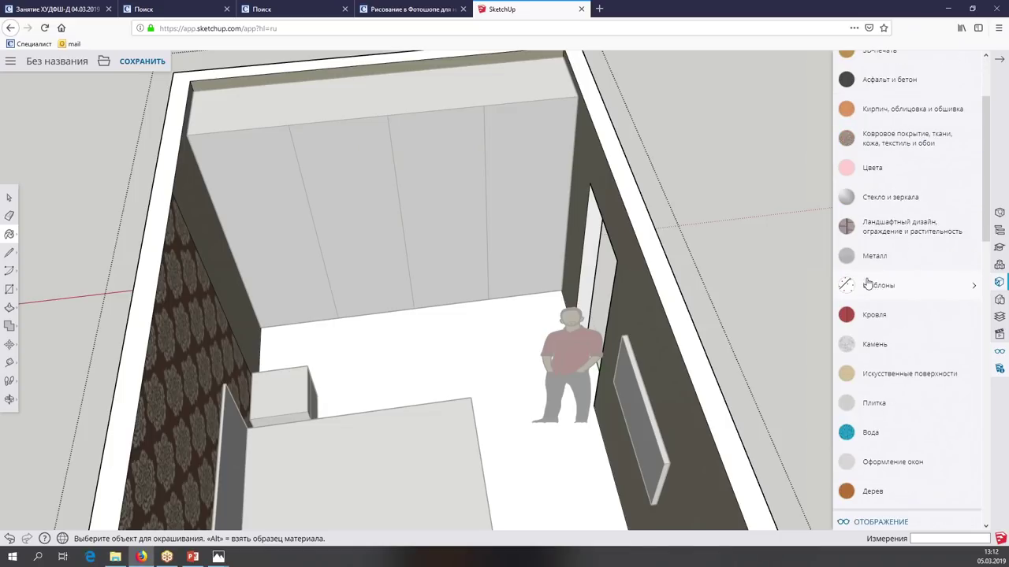
click(874, 170)
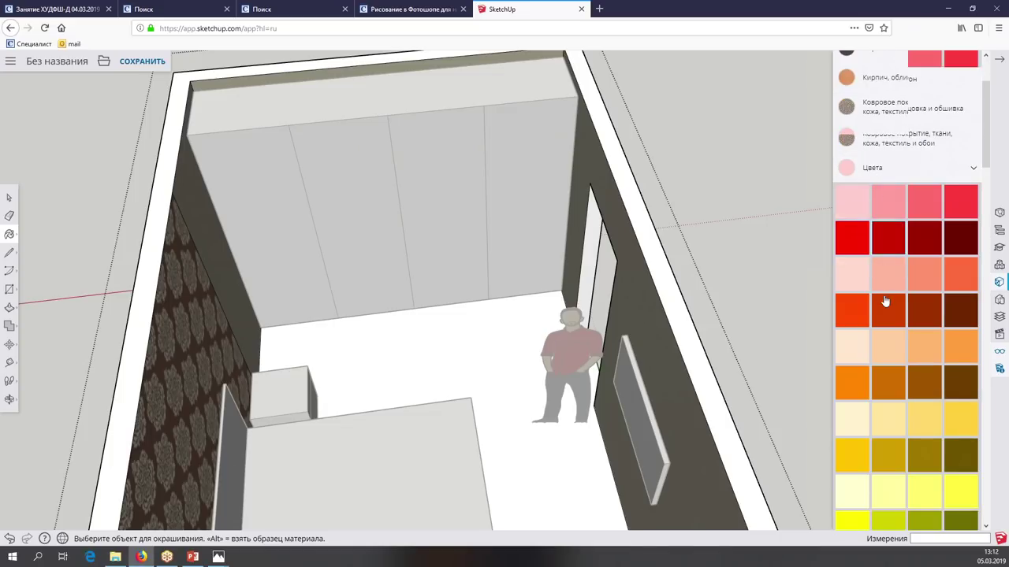
scroll(858, 268, down, 10)
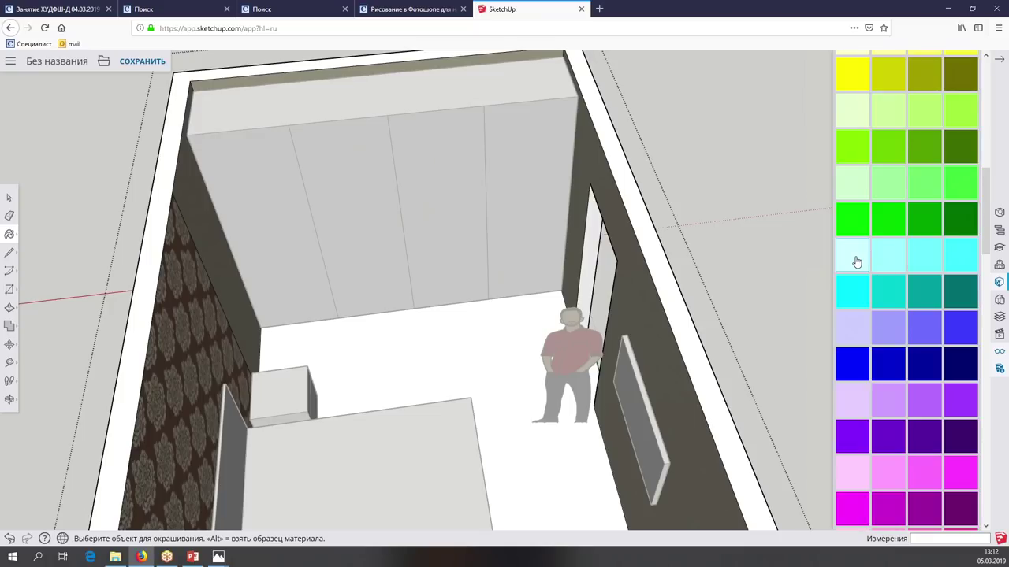
click(856, 261)
click(409, 113)
mouse_move(409, 113)
middle_down()
mouse_move(402, 117)
mouse_move(410, 111)
middle_up()
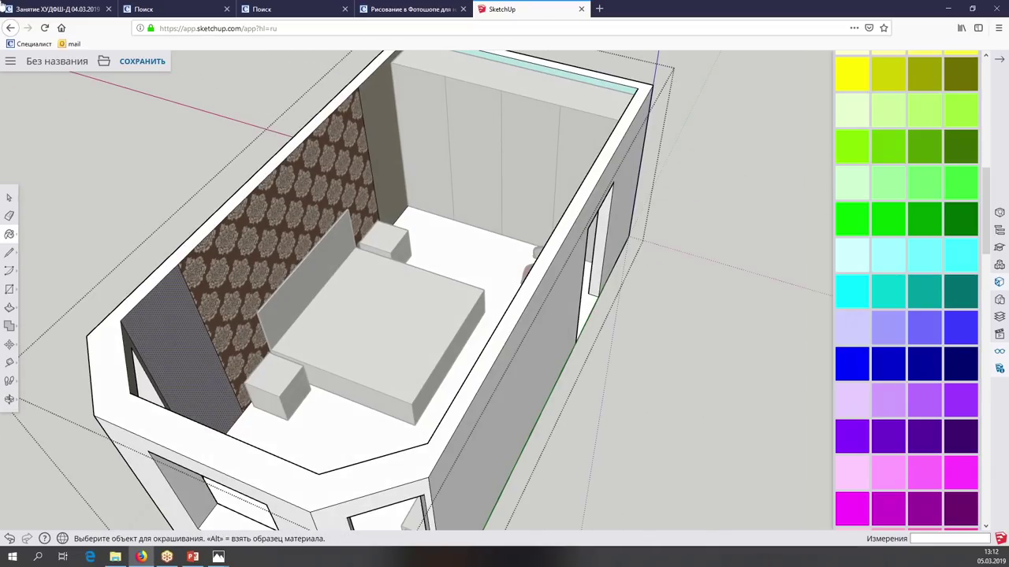
Switch to Select, orbit and zoom to a top-down view of the floor, and minimize the photo viewer
click(10, 197)
middle_drag(9, 198, 481, 317)
scroll(479, 311, up, 2)
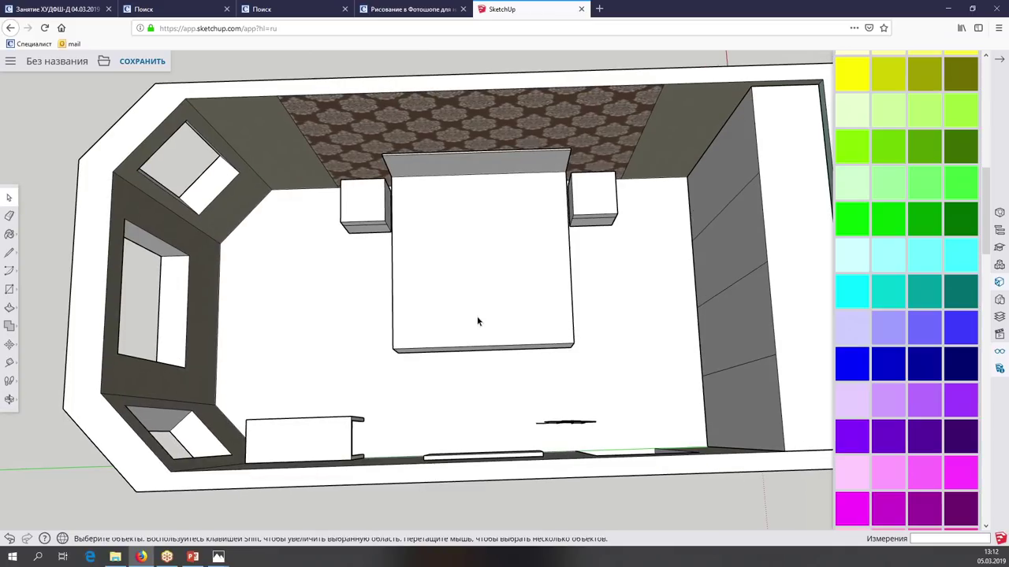
scroll(477, 321, up, 1)
scroll(476, 321, down, 2)
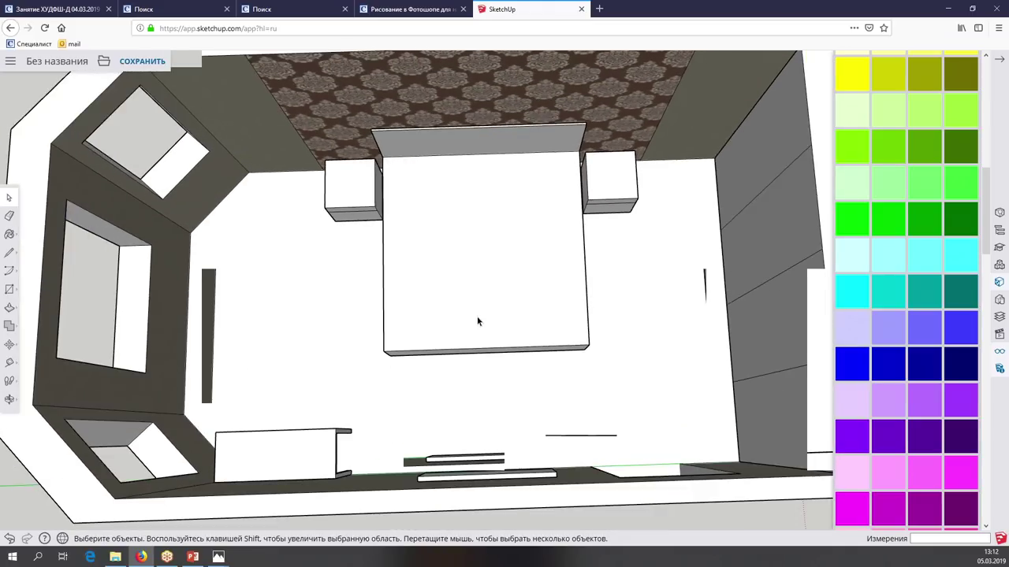
middle_drag(477, 320, 477, 321)
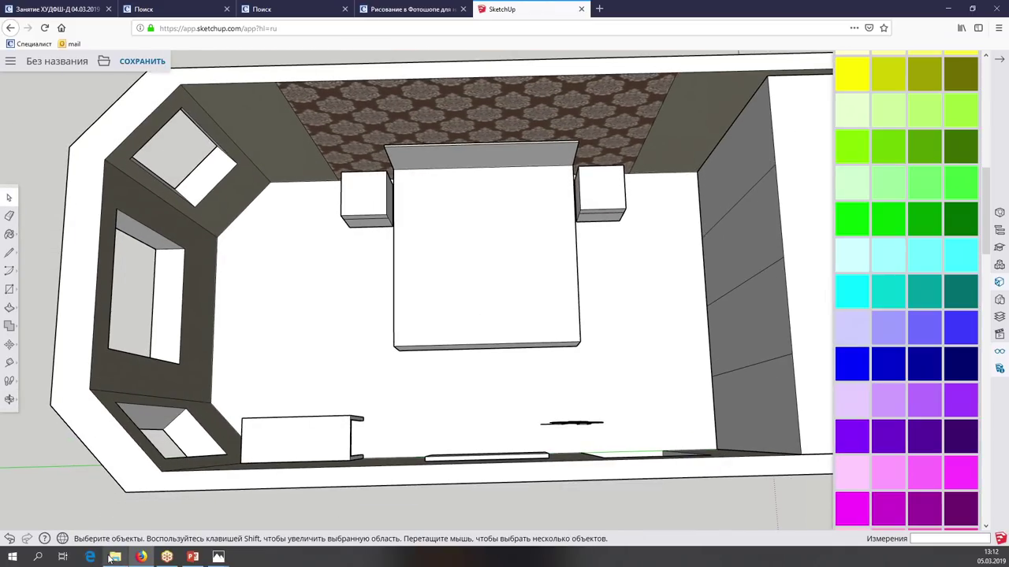
click(218, 558)
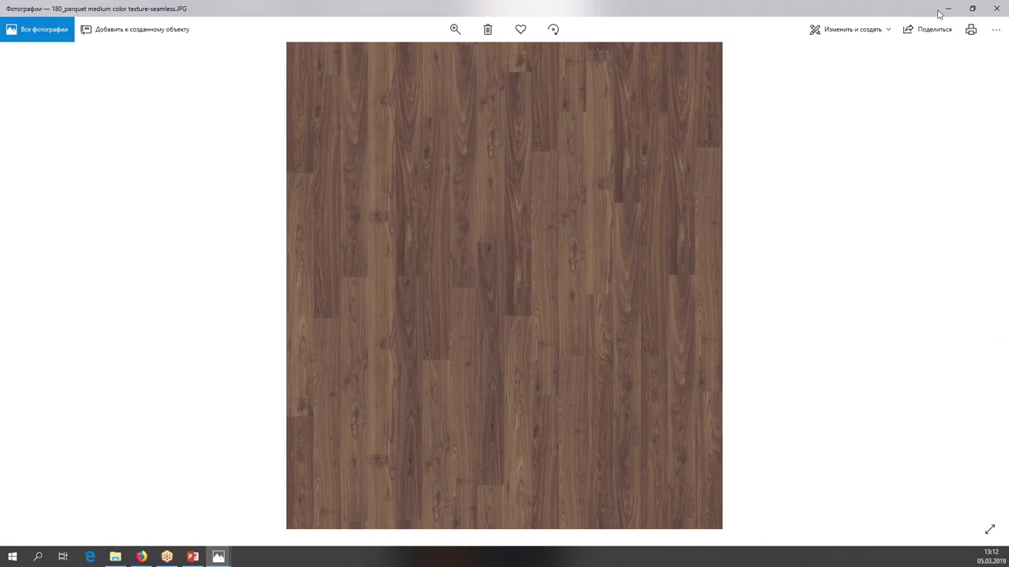
click(948, 8)
scroll(611, 260, down, 3)
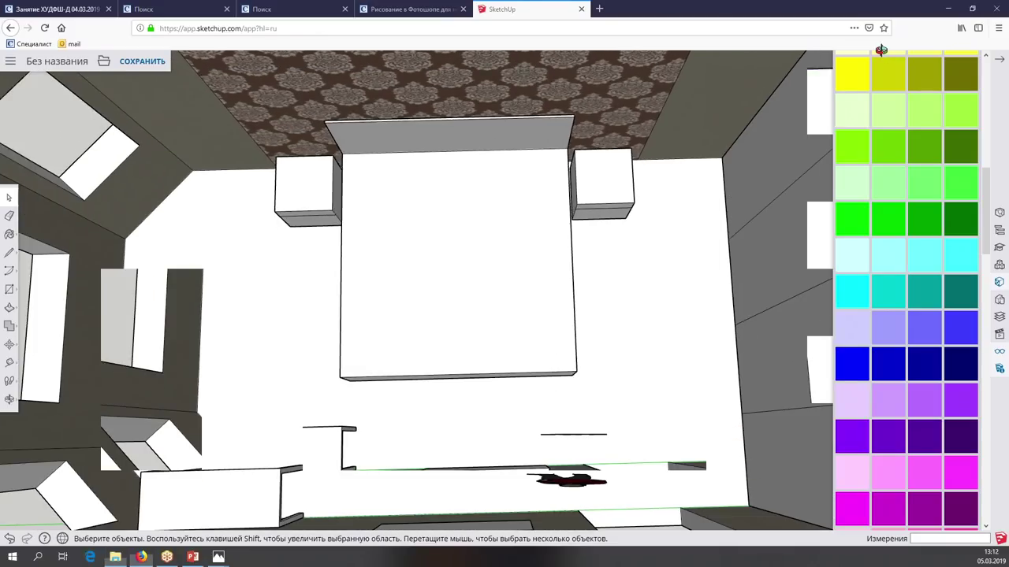
right_click(611, 254)
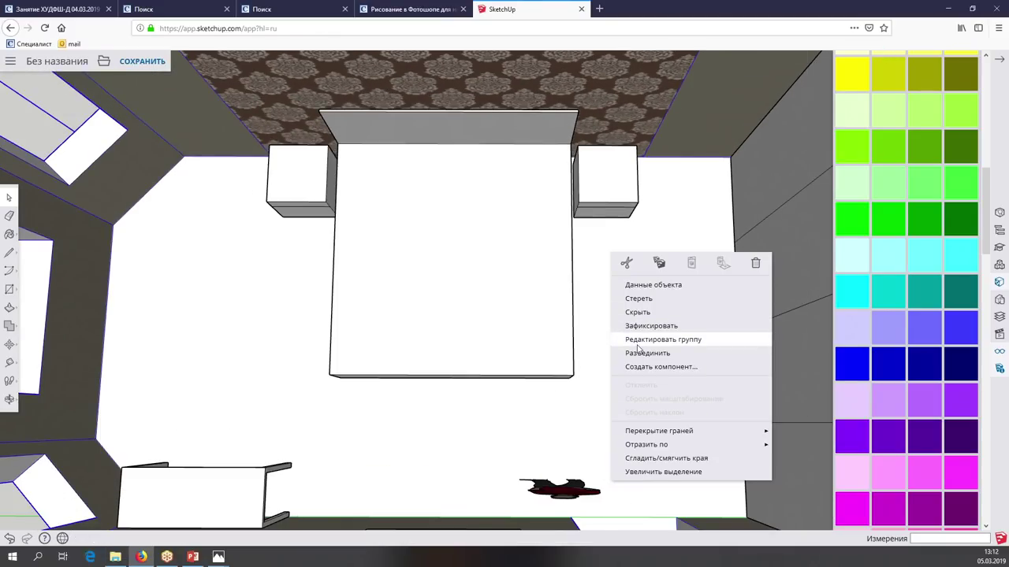
Explode the floor group and lay 180_parquet medium color texture-seamless as a material across the floor
click(638, 352)
scroll(638, 342, down, 3)
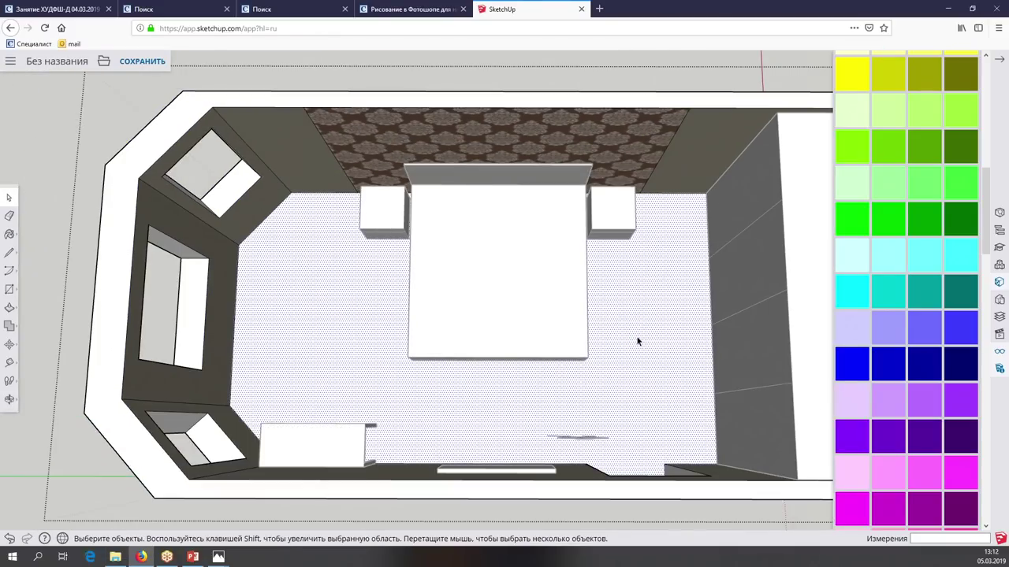
click(103, 61)
click(118, 138)
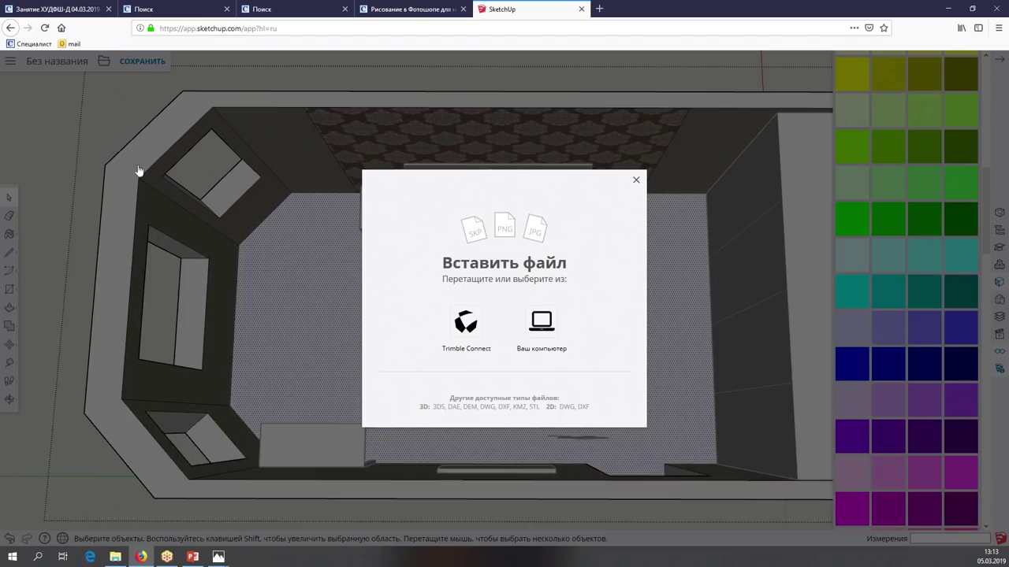
click(542, 323)
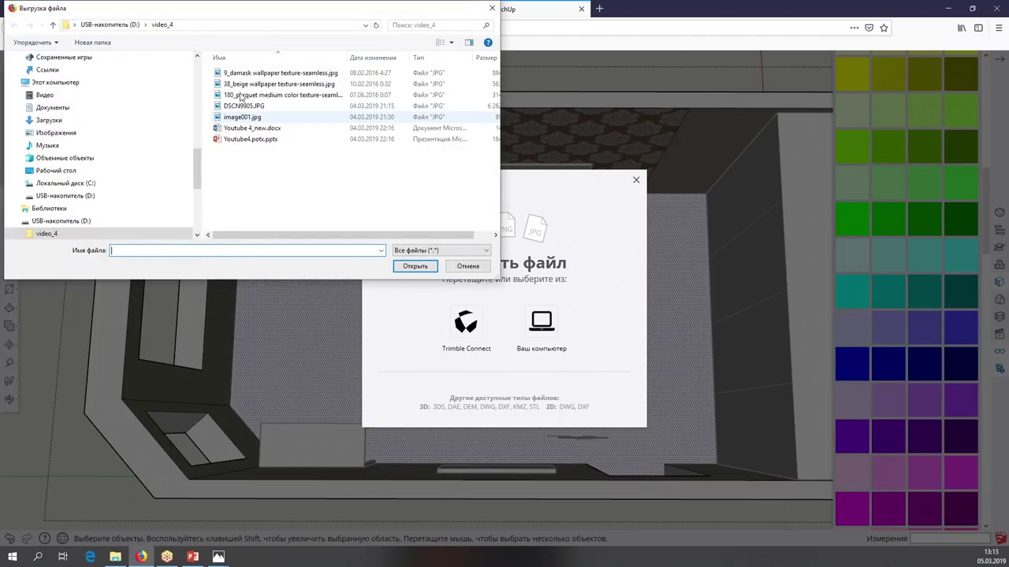
click(242, 96)
click(412, 267)
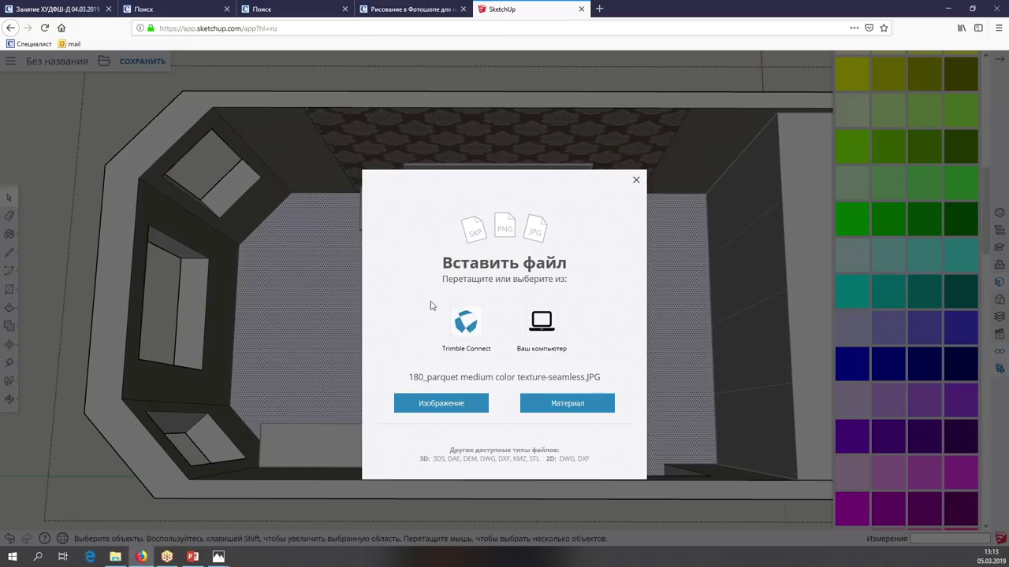
click(540, 403)
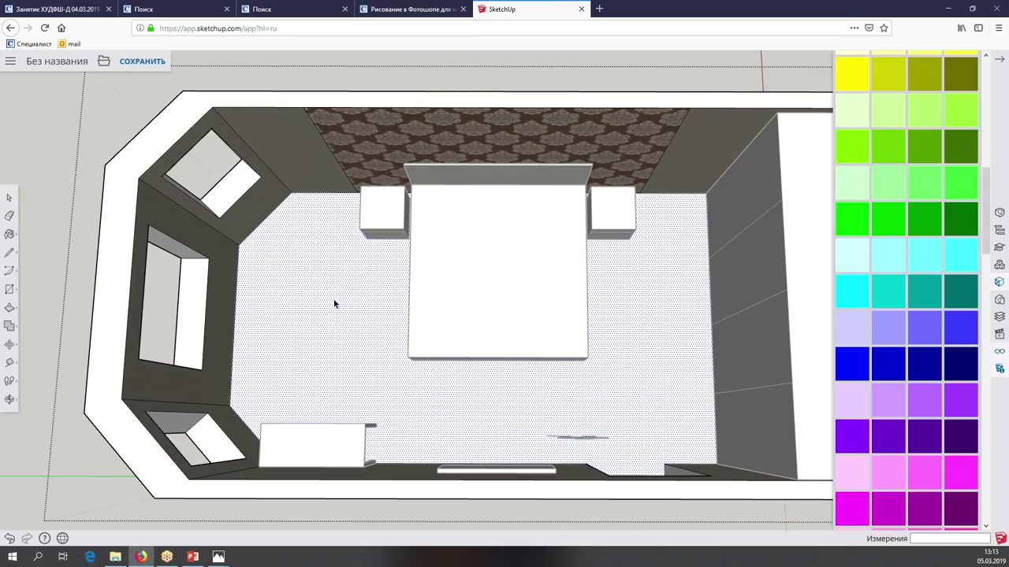
click(333, 298)
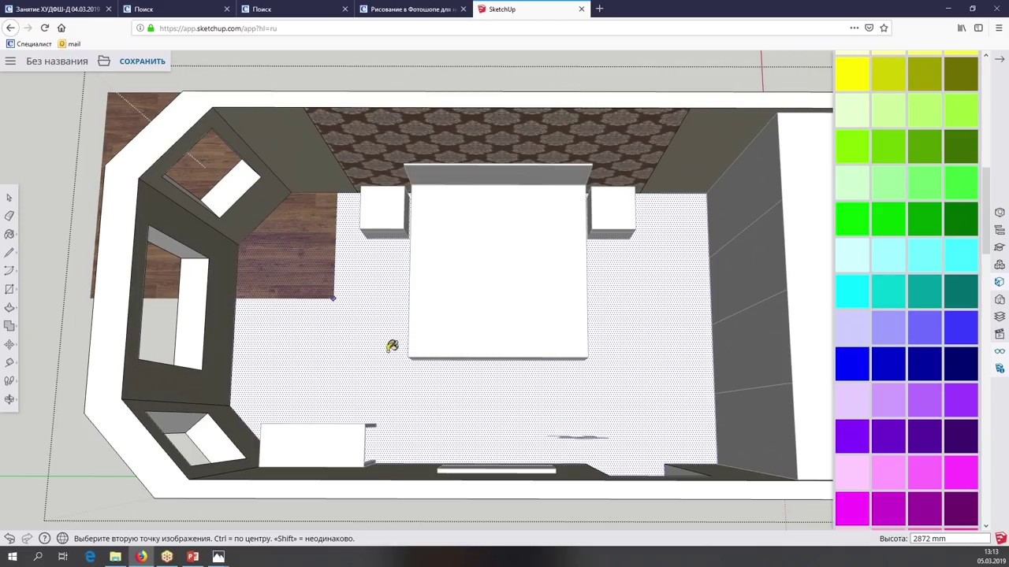
click(429, 381)
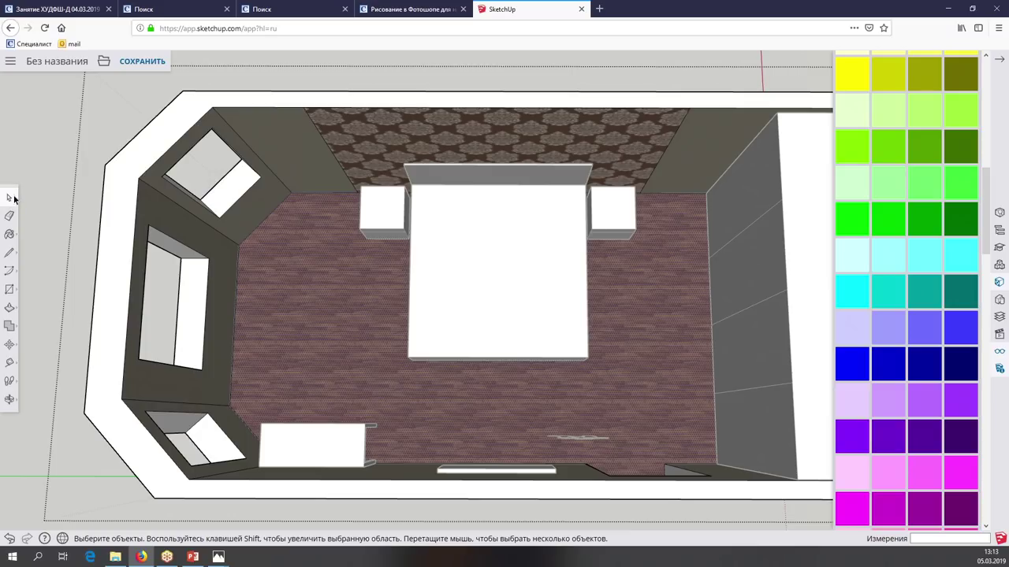
Enter the floor group for editing and bring up the floor face's context menu
scroll(366, 289, up, 2)
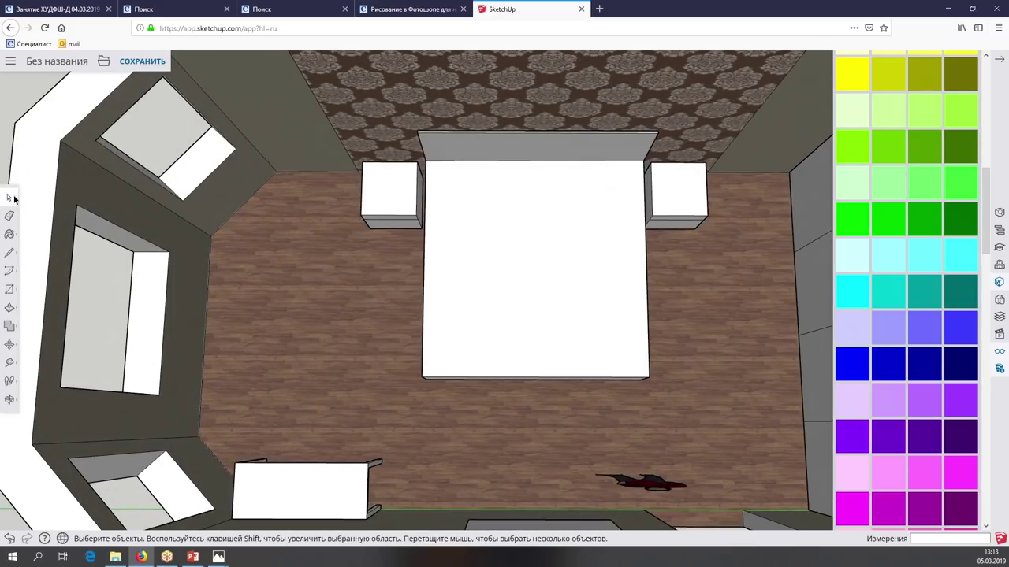
scroll(366, 290, up, 2)
right_click(366, 288)
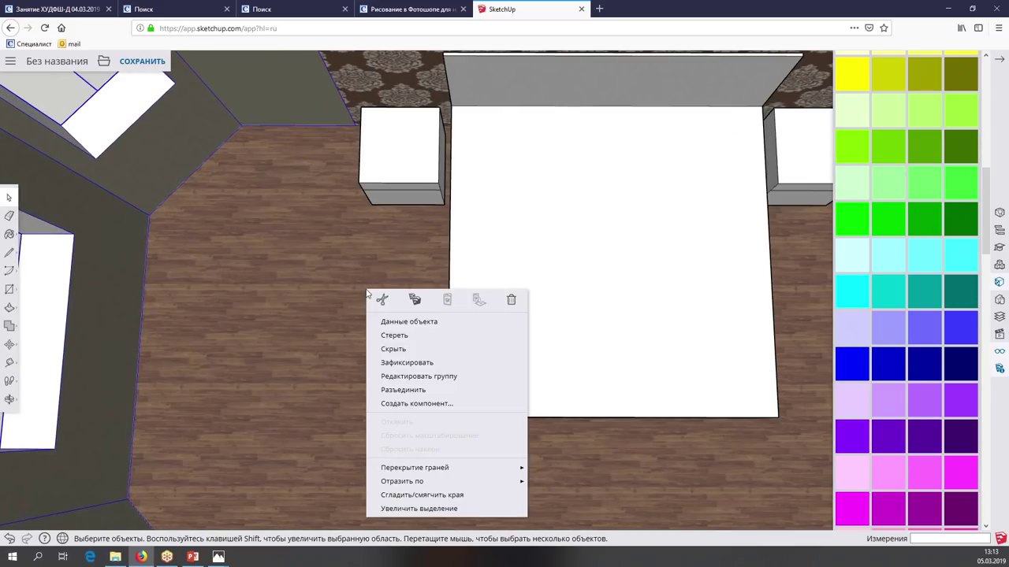
right_click(391, 436)
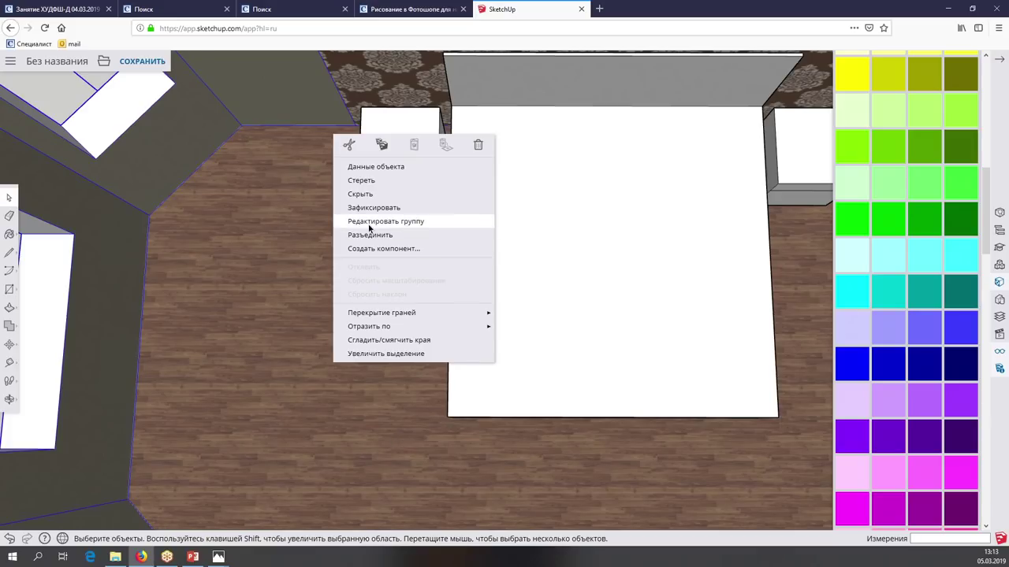
click(368, 221)
right_click(368, 223)
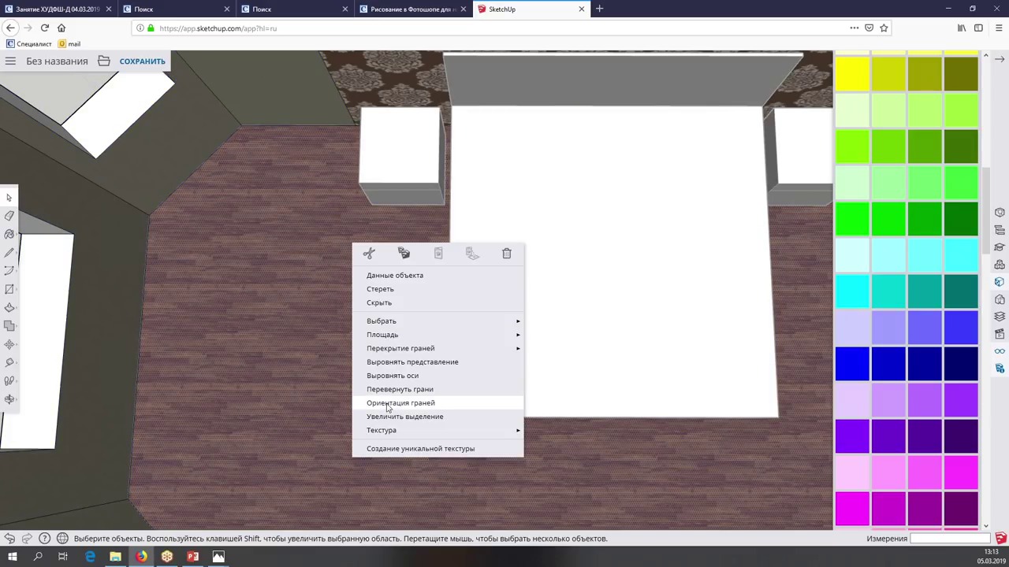
mouse_move(437, 430)
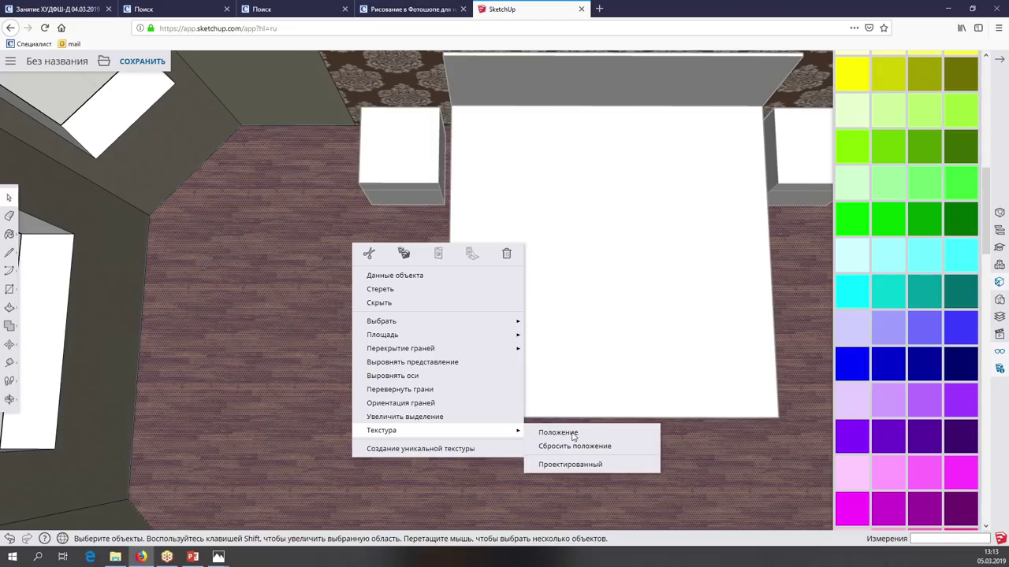
Rotate and rescale the parquet texture into narrower planks, zoom to extents, and accept the placement
click(573, 433)
scroll(391, 337, down, 3)
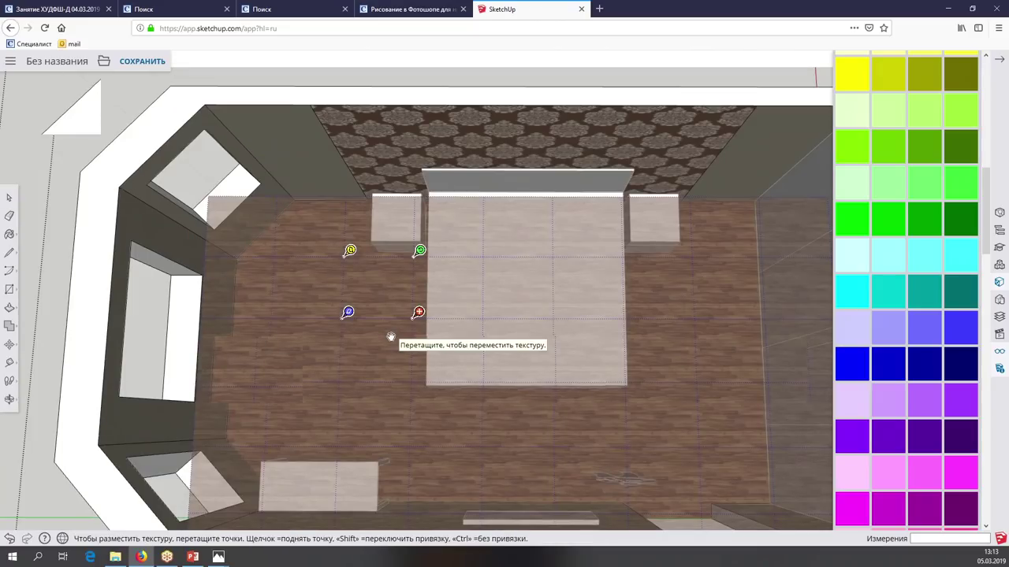
scroll(391, 337, up, 1)
scroll(397, 331, up, 1)
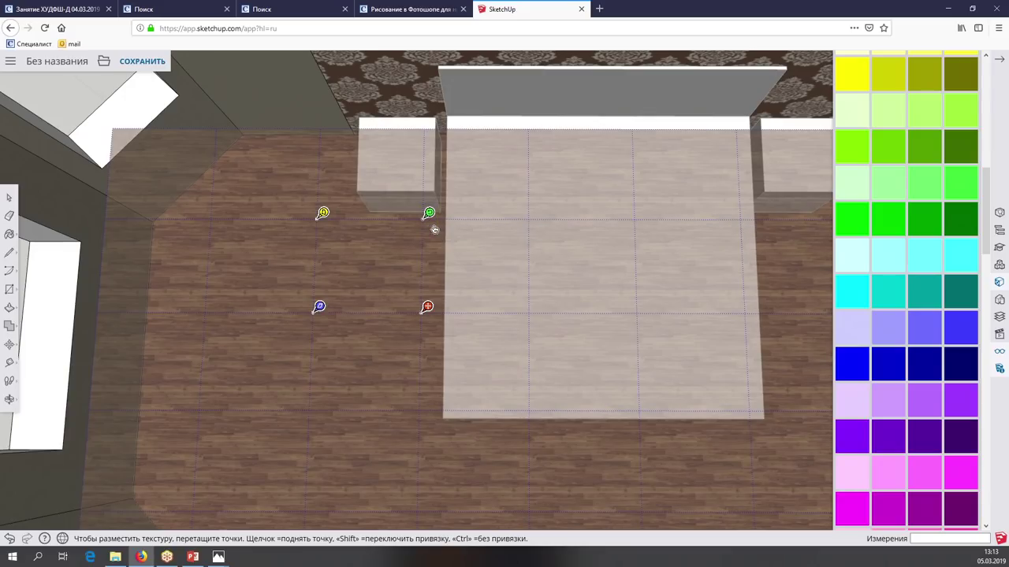
drag(443, 208, 430, 76)
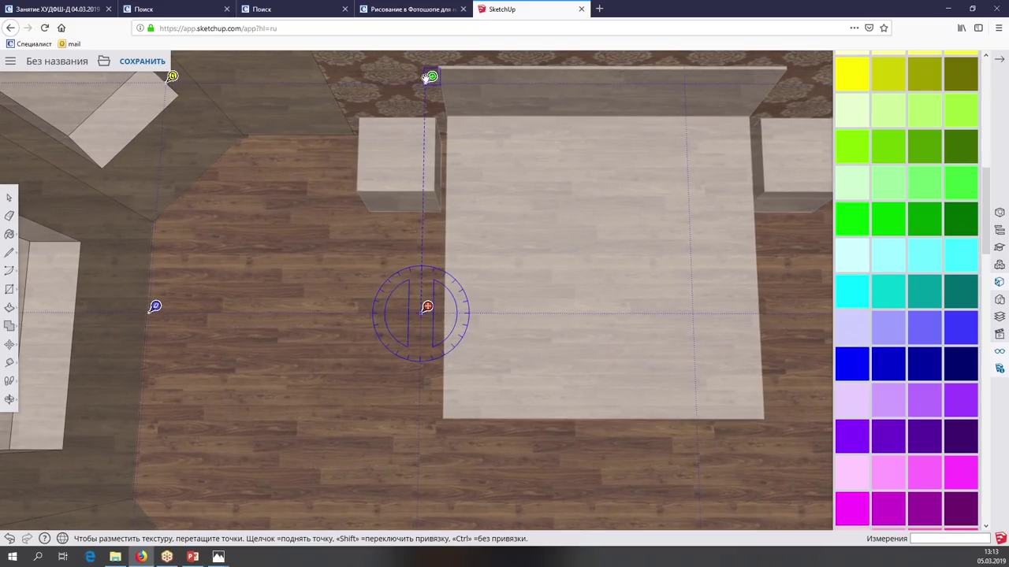
key(shift+z)
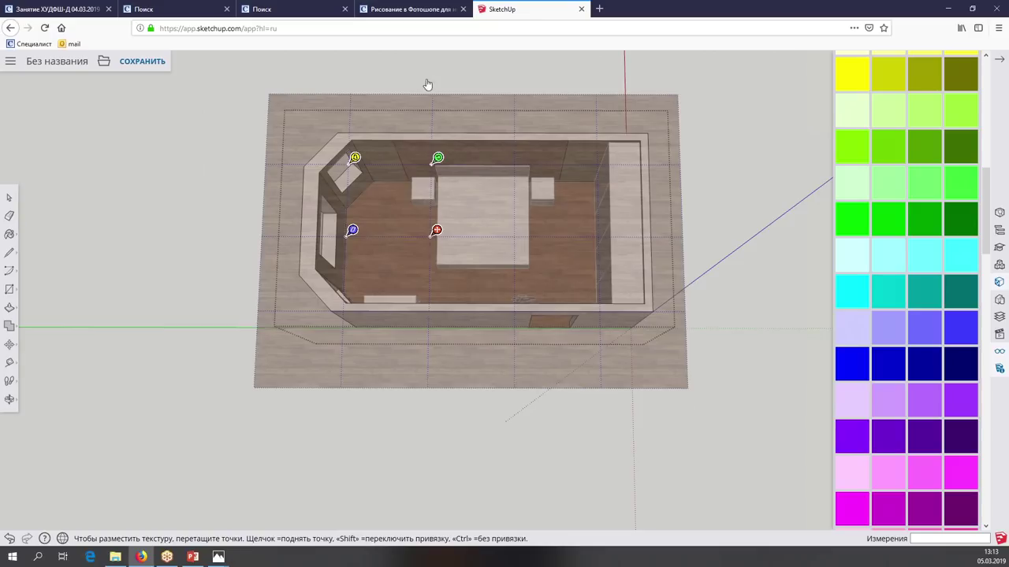
scroll(426, 196, up, 3)
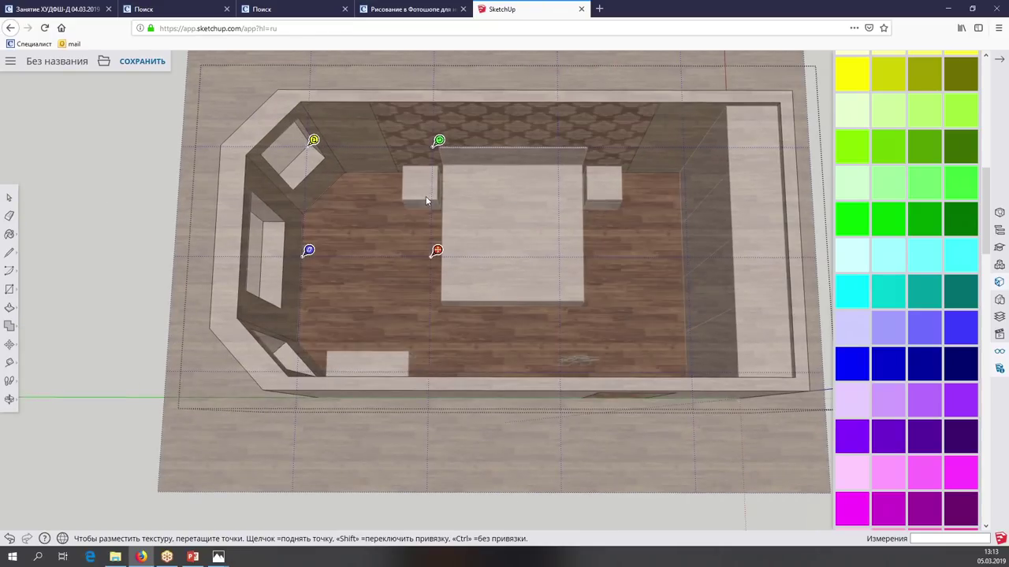
key(Return)
scroll(518, 244, up, 3)
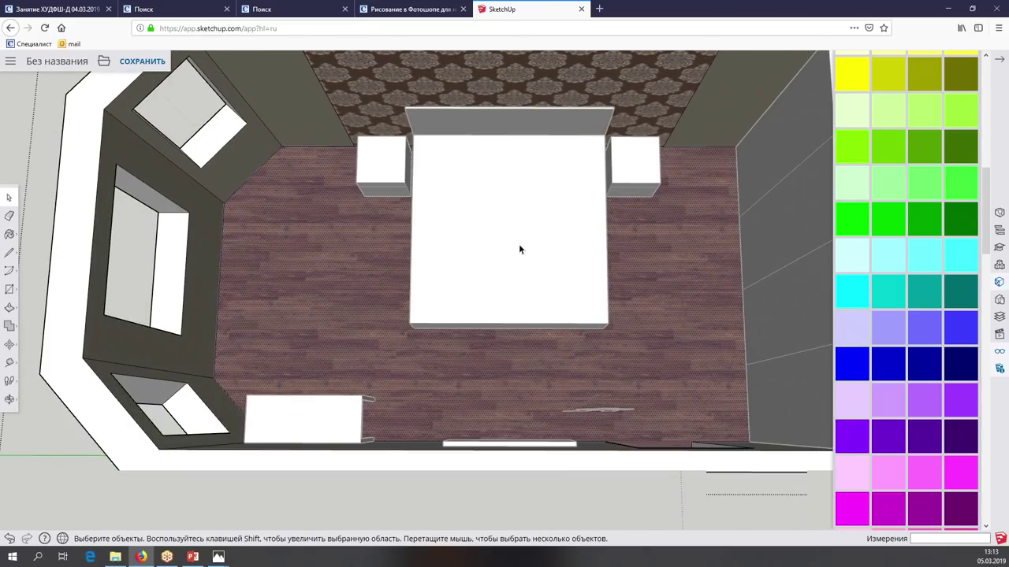
scroll(518, 244, down, 3)
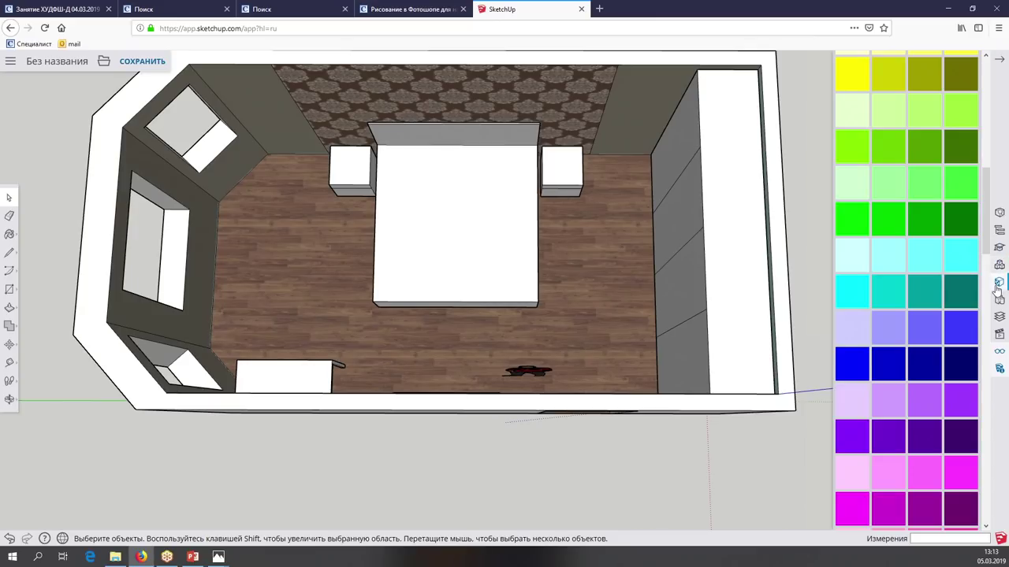
Inside the room group, sample the floor's parquet material with the eyedropper
click(998, 281)
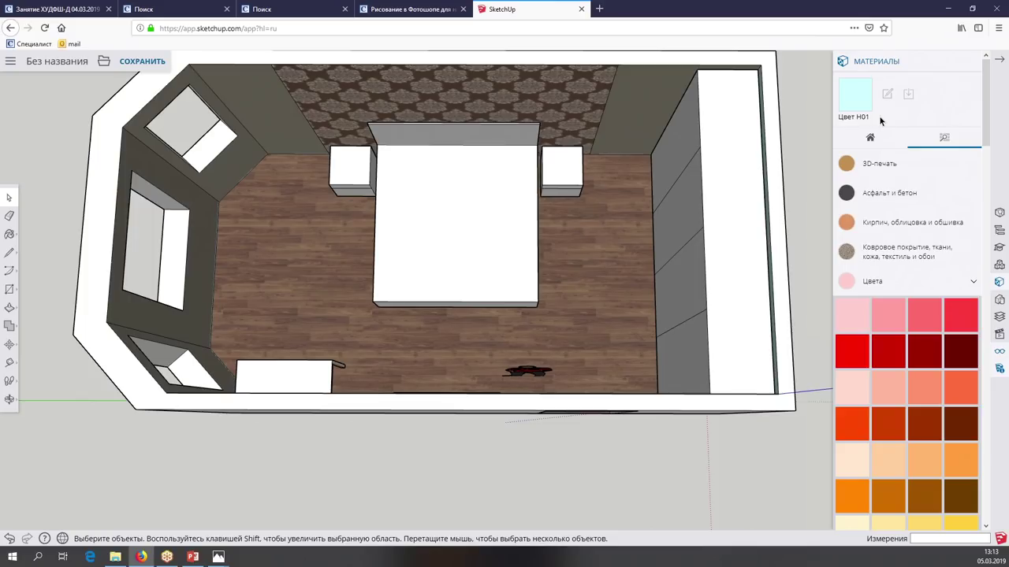
right_click(576, 248)
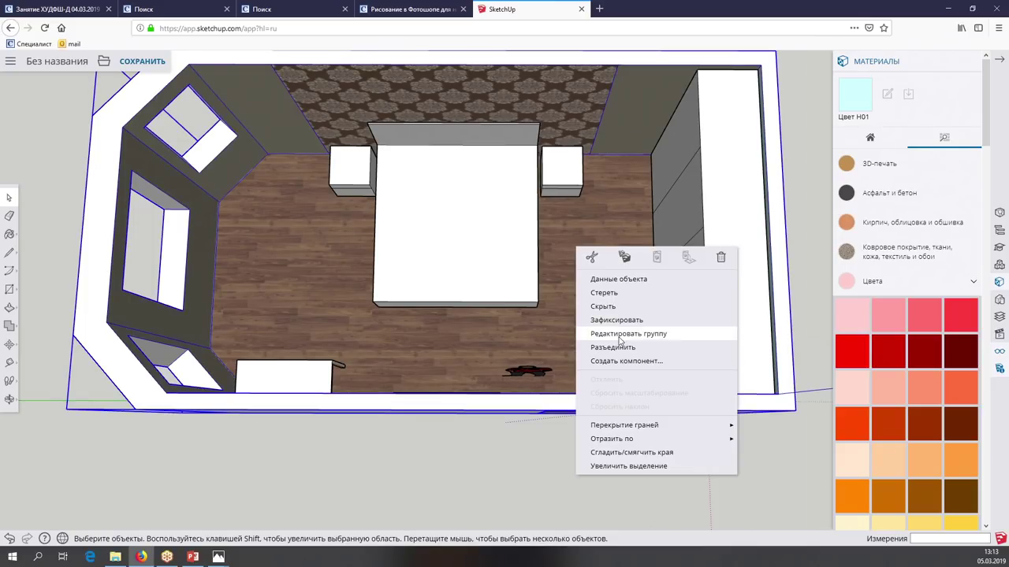
click(9, 234)
click(35, 243)
click(51, 234)
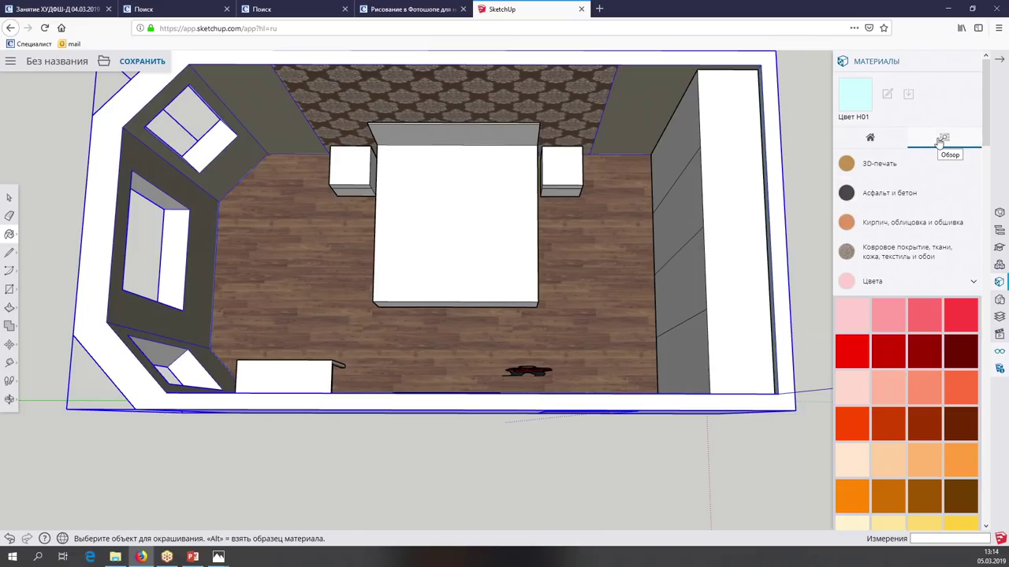
In the Materials In Model tab, make 180_parquet medium color texture-seamless the current material
click(875, 139)
click(929, 270)
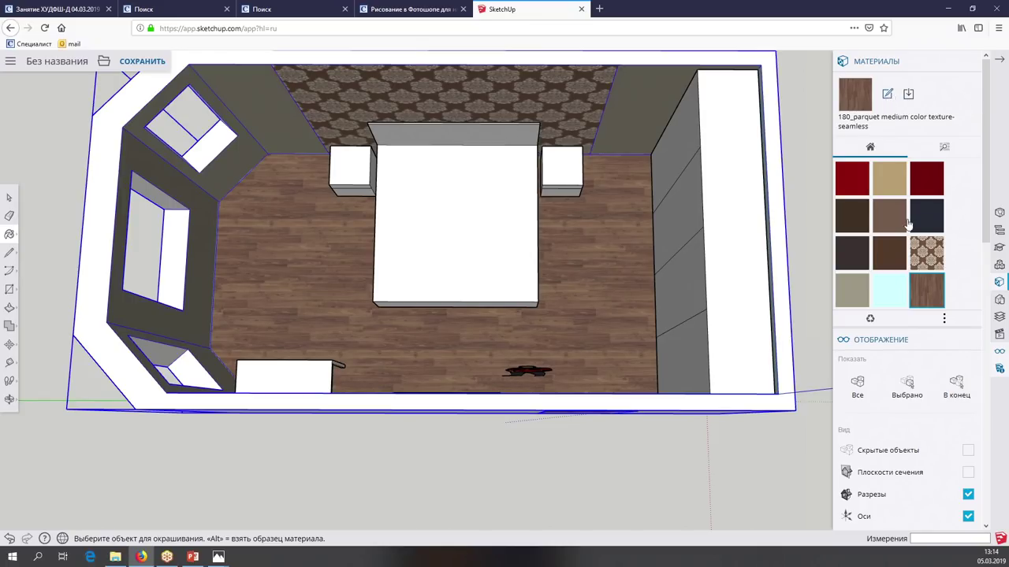
scroll(904, 234, down, 1)
scroll(898, 197, up, 1)
scroll(926, 165, down, 3)
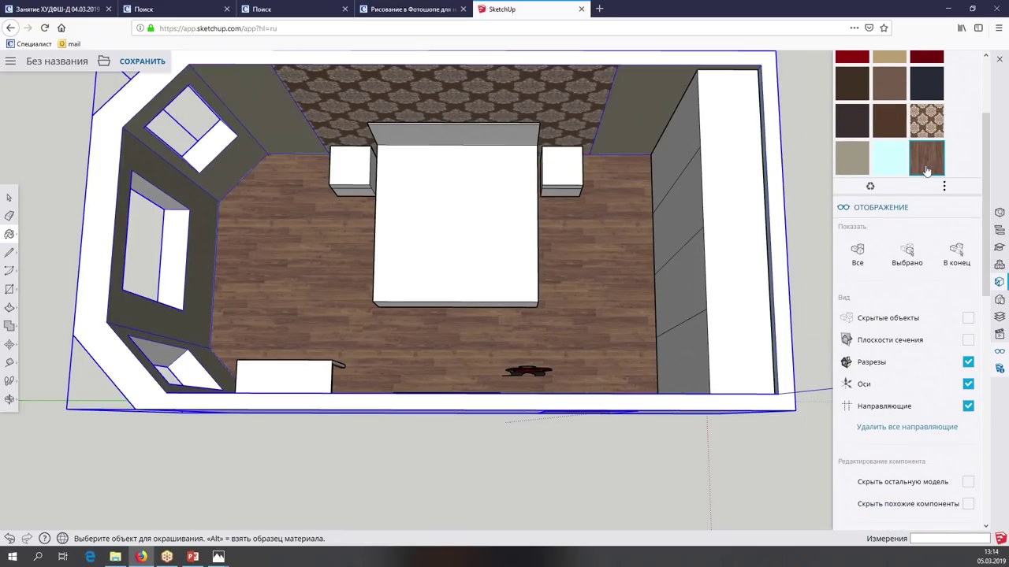
scroll(927, 170, down, 3)
scroll(926, 170, up, 6)
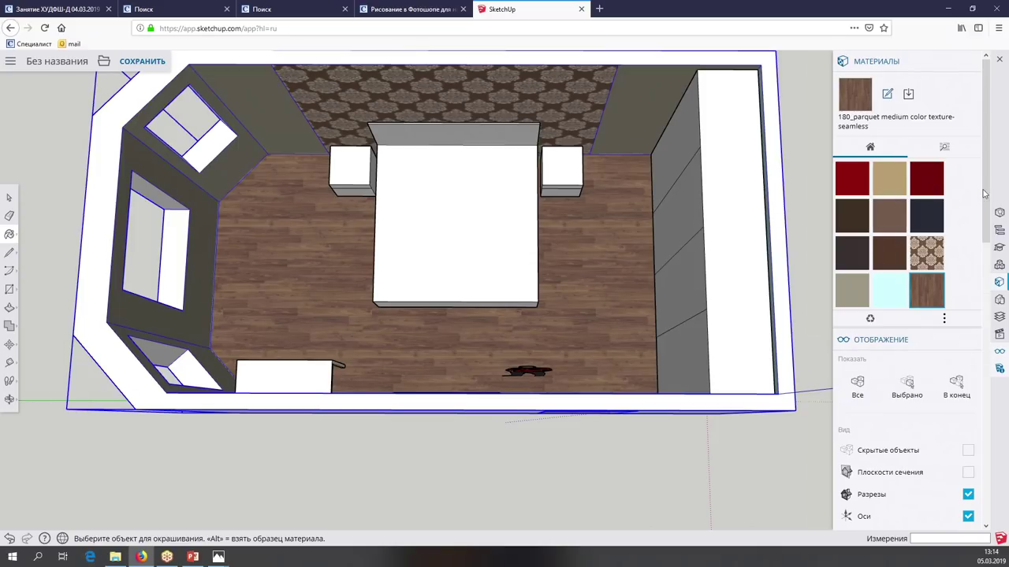
Open the parquet material's edit settings and orbit to a tilted view of the bedroom
click(983, 189)
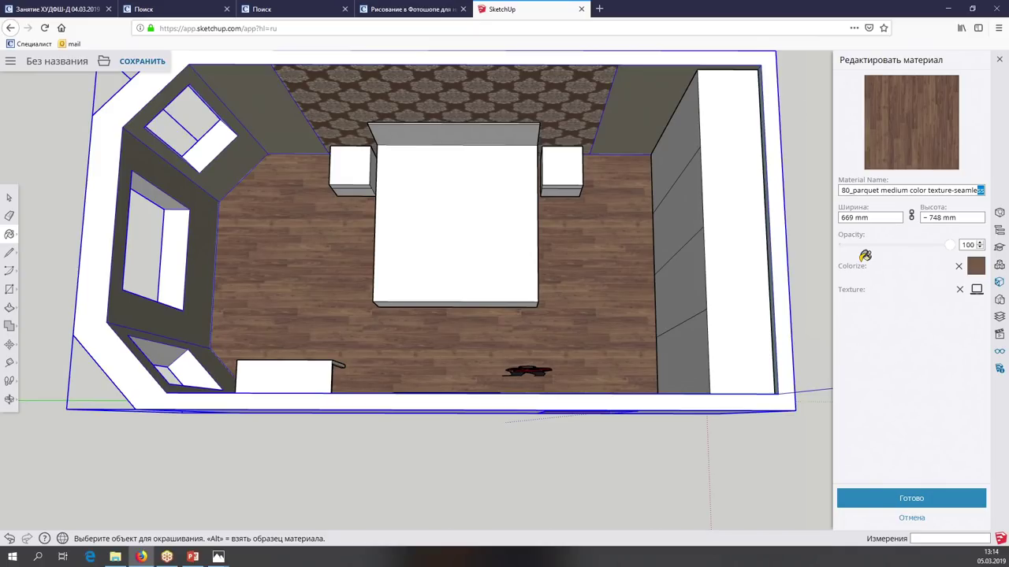
click(9, 197)
scroll(433, 221, down, 2)
scroll(433, 221, down, 2)
scroll(433, 222, up, 2)
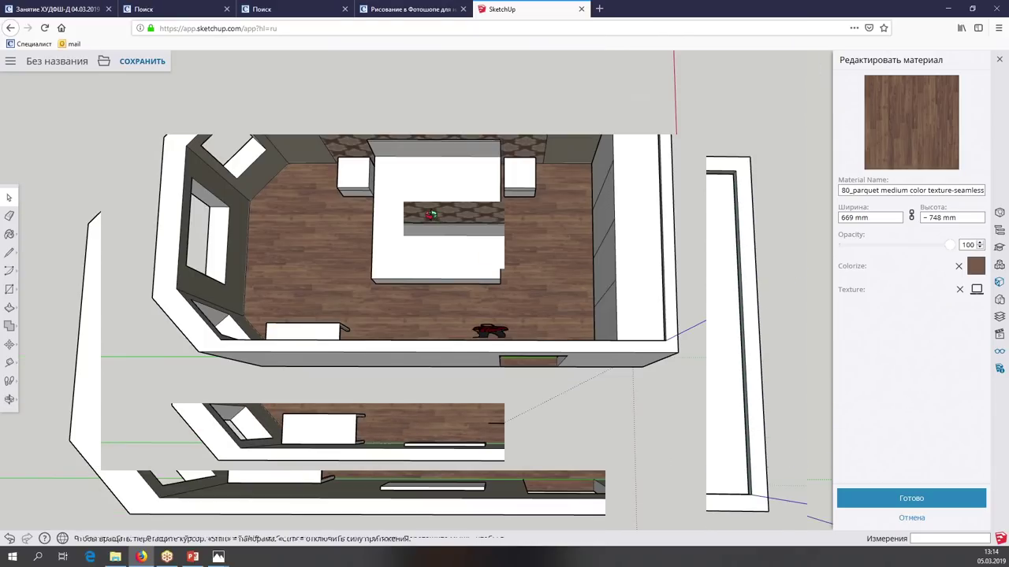
mouse_move(432, 214)
middle_down()
mouse_move(591, 369)
mouse_move(543, 351)
mouse_move(550, 357)
middle_up()
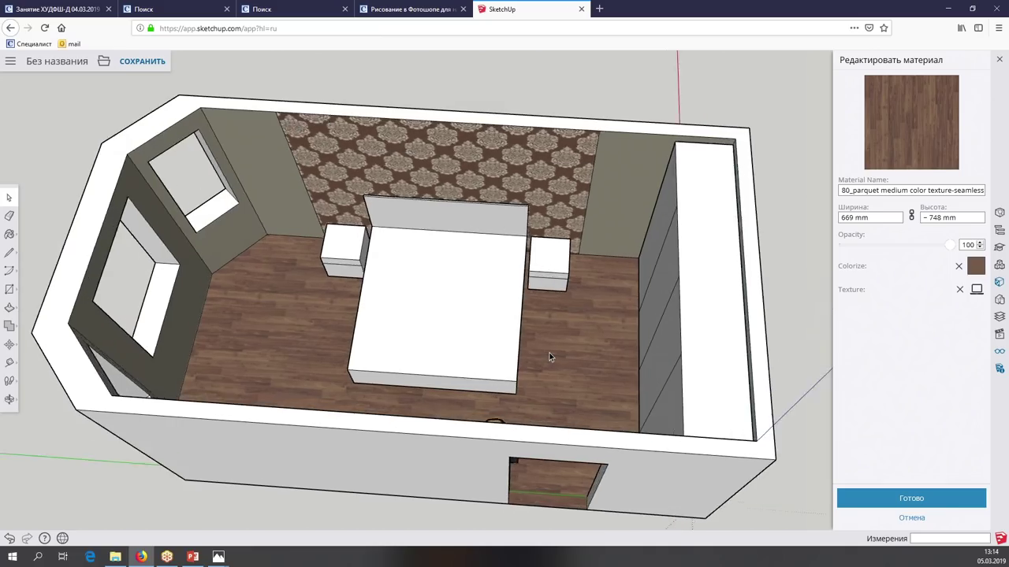
mouse_move(550, 357)
middle_down()
mouse_move(546, 349)
mouse_move(581, 349)
middle_up()
Enter the room group for editing
right_click(582, 350)
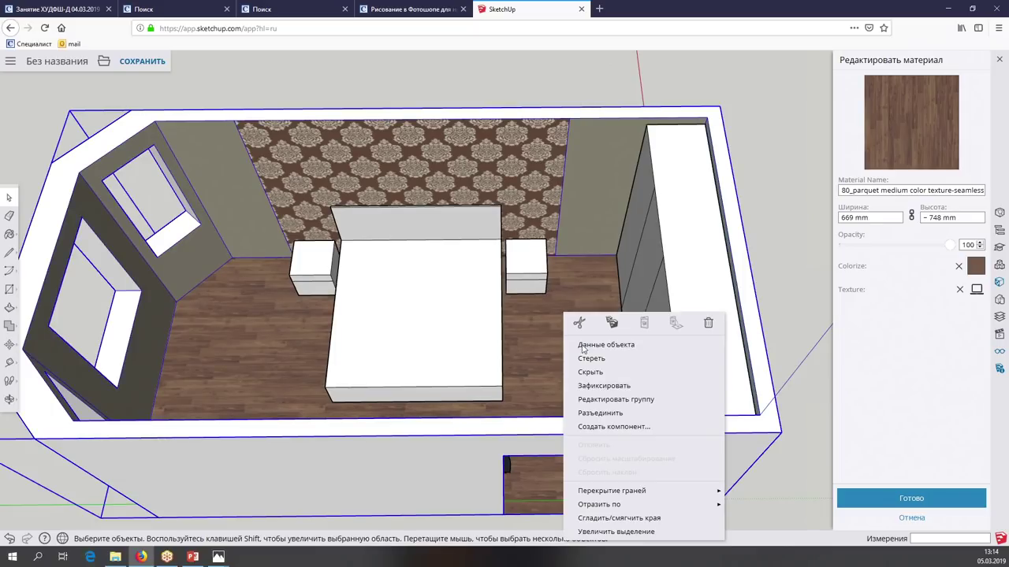
click(598, 399)
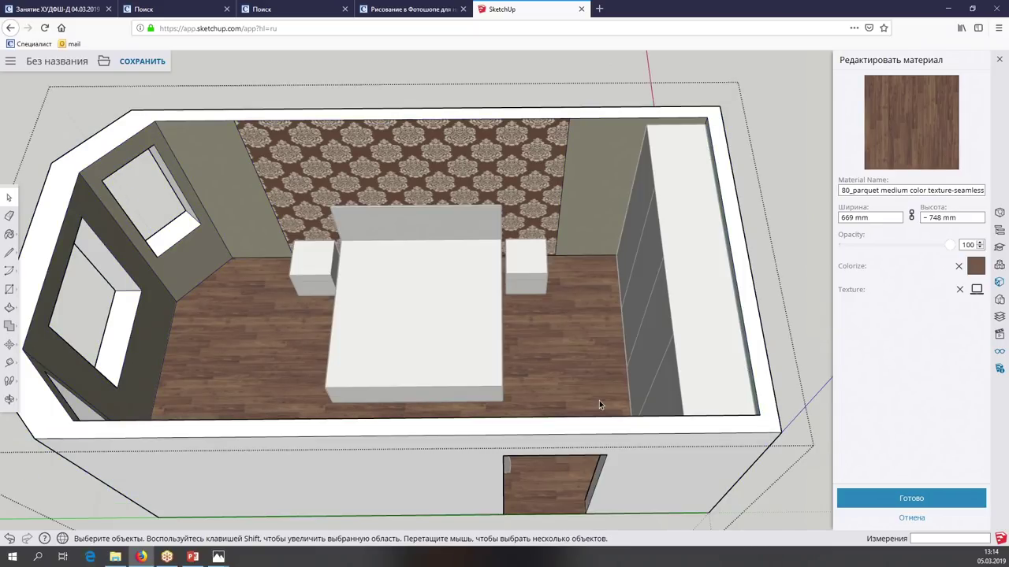
scroll(599, 400, down, 3)
middle_drag(599, 401, 598, 405)
scroll(598, 405, up, 3)
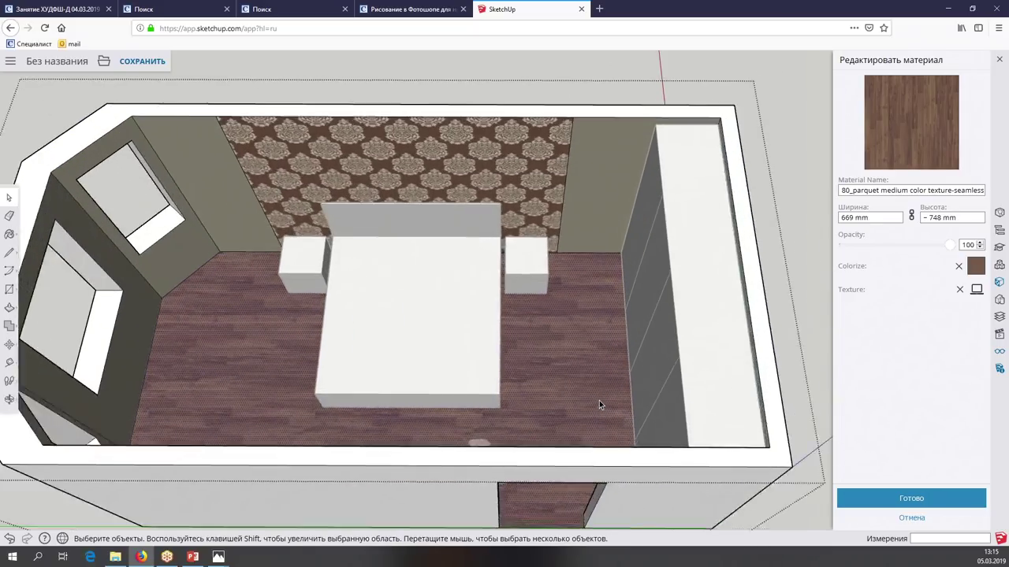
scroll(599, 404, down, 4)
scroll(599, 404, up, 1)
scroll(599, 404, down, 2)
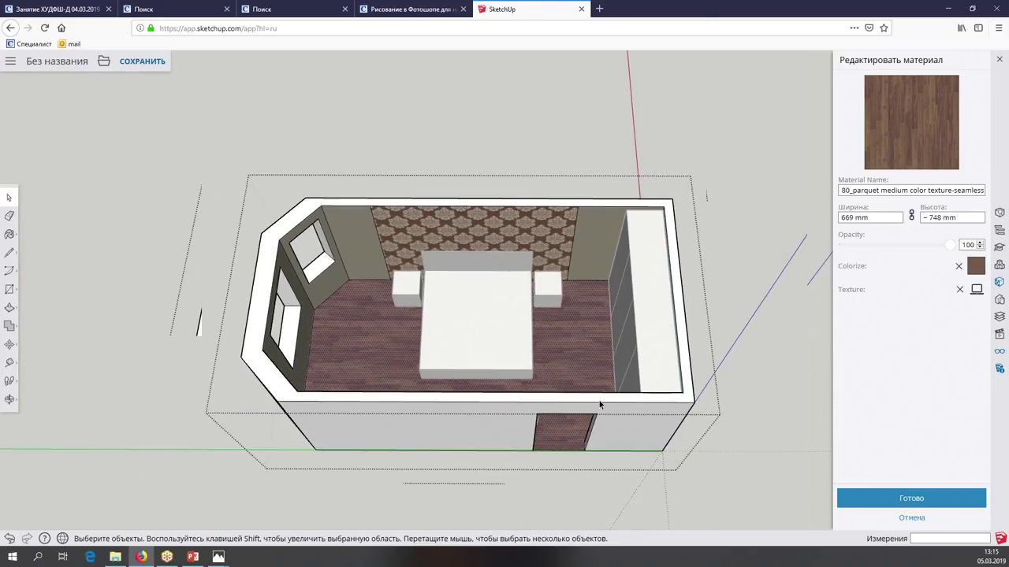
scroll(599, 404, up, 3)
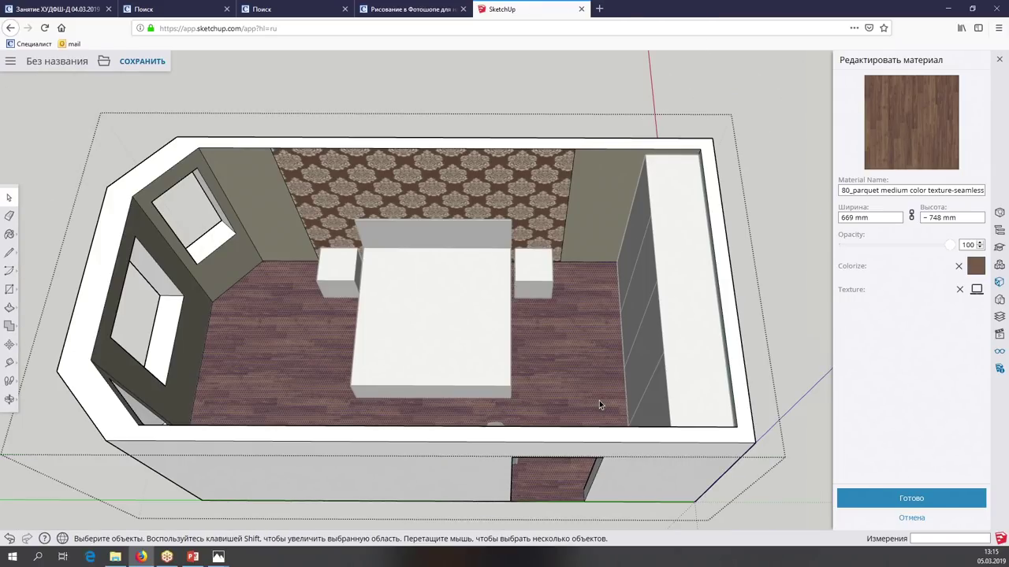
Copy the floor face and paste it in place
right_click(599, 400)
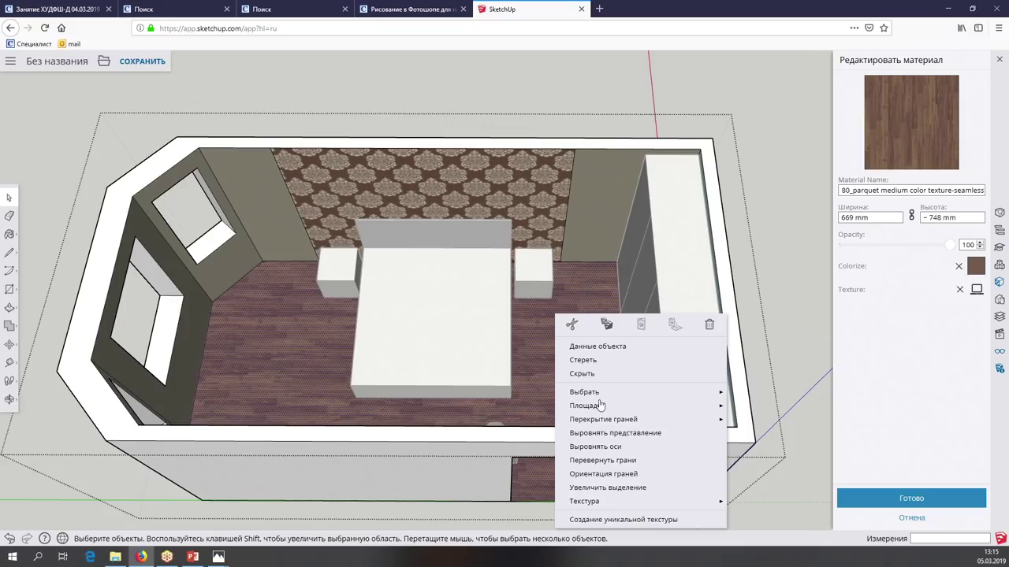
click(605, 325)
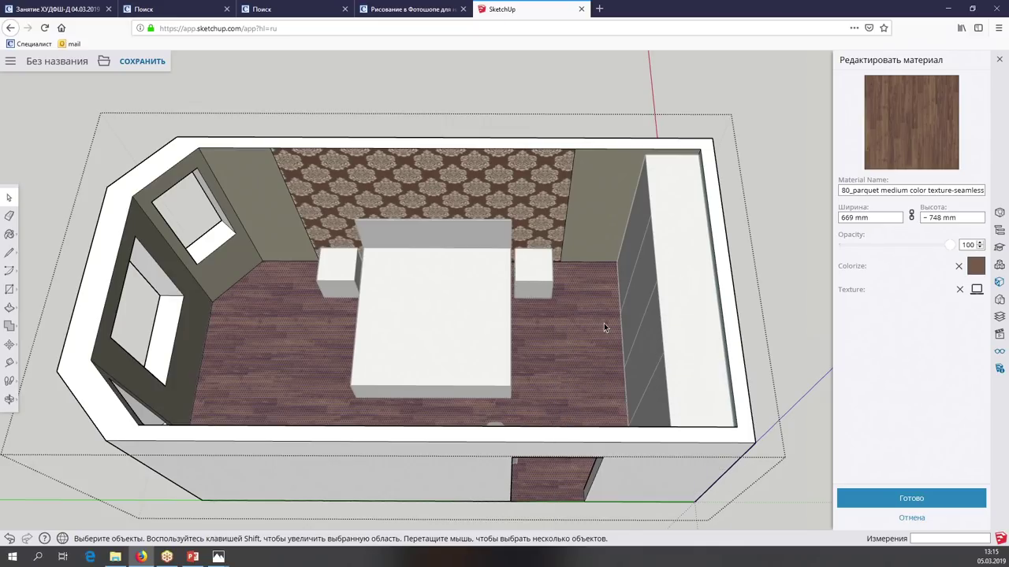
scroll(603, 325, down, 3)
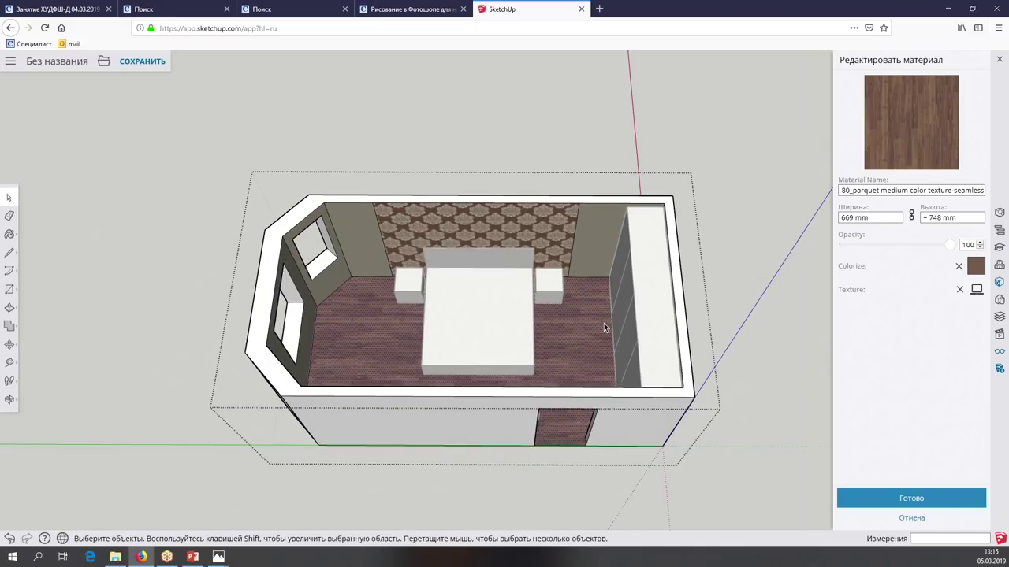
click(603, 323)
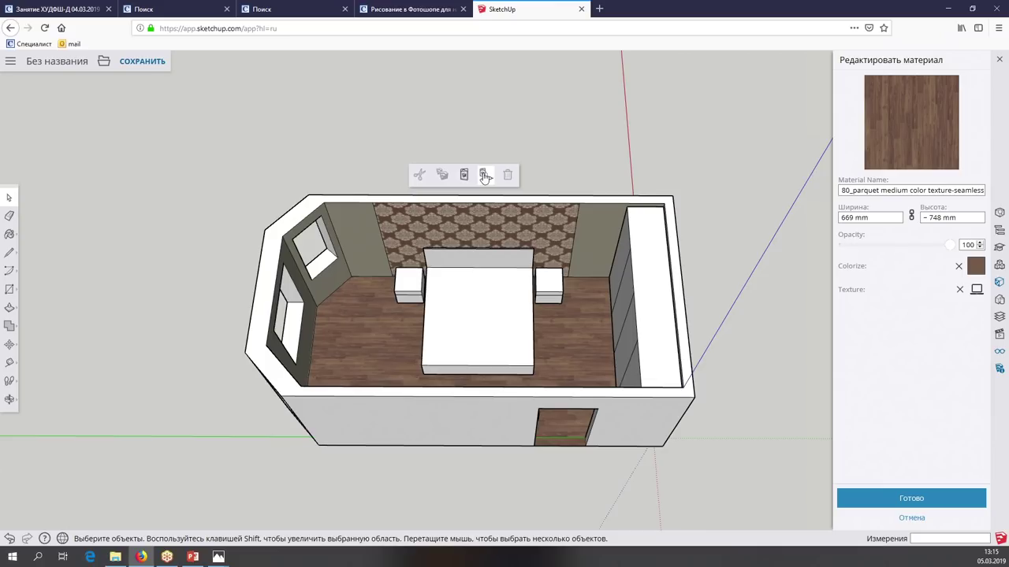
click(484, 175)
Move the pasted floor copy up 2600 mm onto the wall tops
click(14, 343)
scroll(368, 270, up, 3)
drag(367, 270, 332, 167)
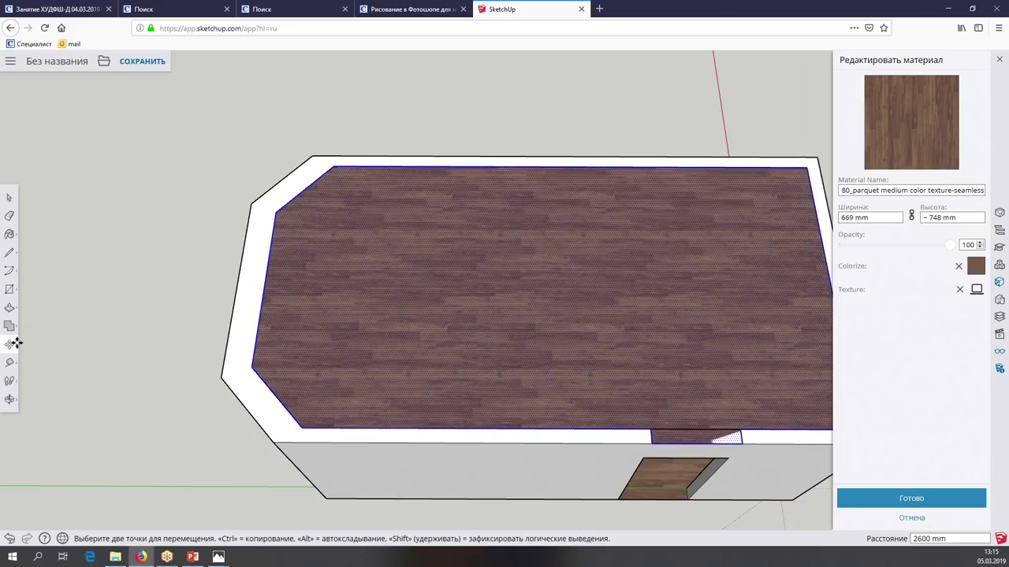
scroll(484, 284, down, 2)
Orbit to check the raised copy, then close parquet material editing to show the materials list
mouse_move(484, 237)
middle_down()
mouse_move(484, 285)
mouse_move(419, 223)
middle_up()
scroll(419, 223, up, 1)
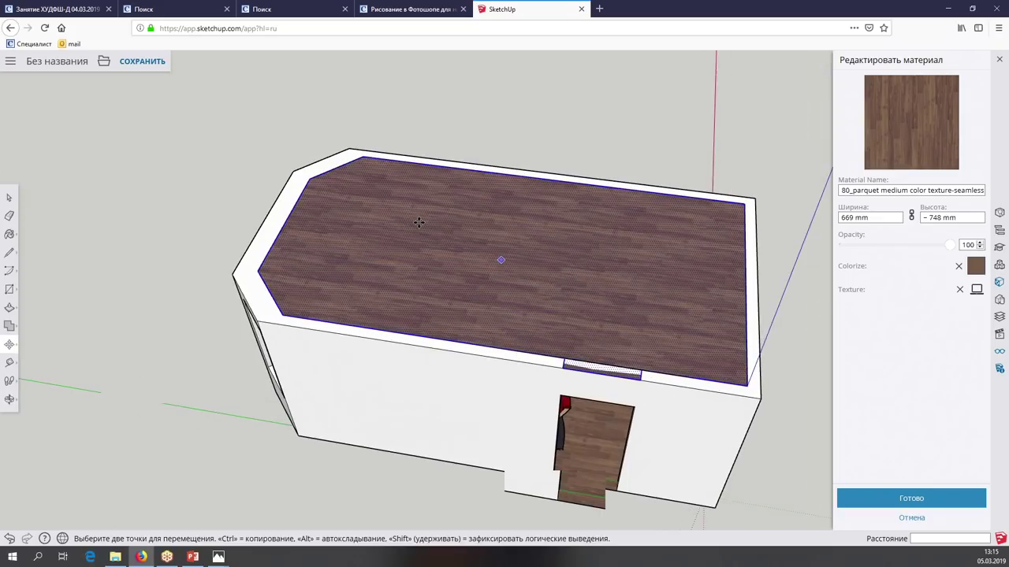
mouse_move(421, 228)
middle_down()
mouse_move(241, 256)
mouse_move(245, 264)
middle_up()
scroll(244, 262, up, 1)
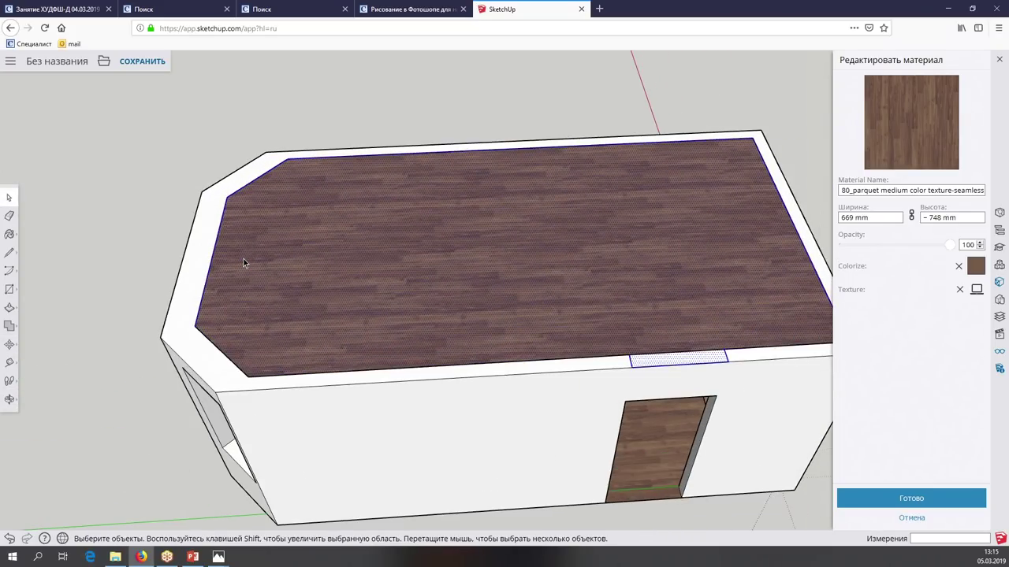
scroll(244, 262, down, 1)
middle_drag(243, 263, 239, 258)
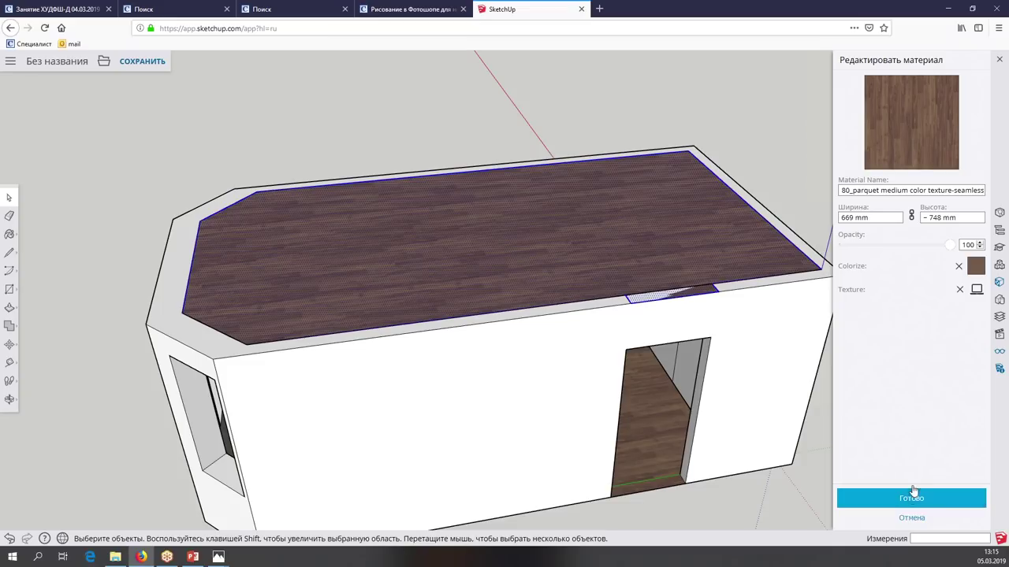
click(1000, 282)
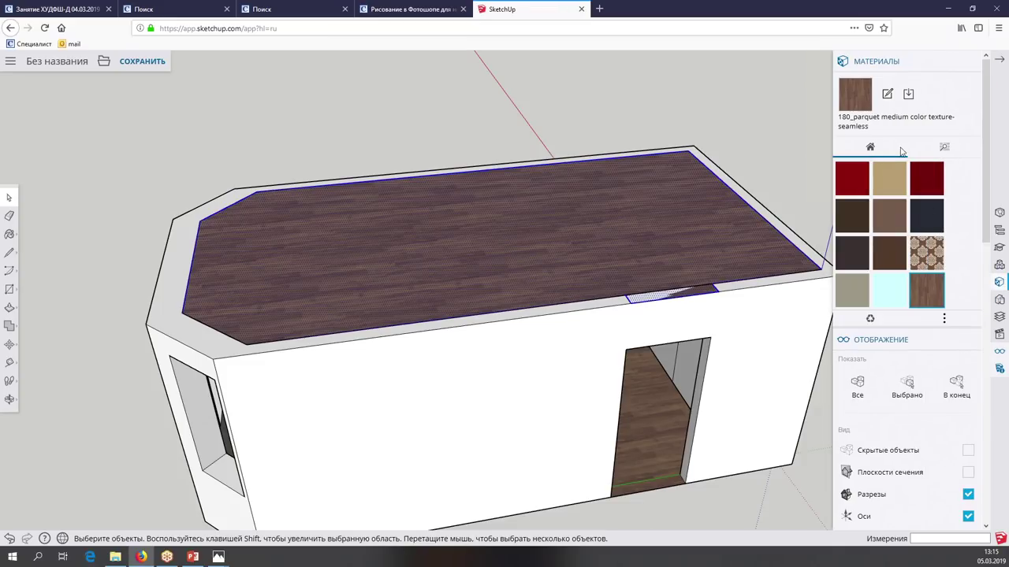
Pick a light cyan swatch from the Цвета colours and paint the room's top face with it
click(943, 148)
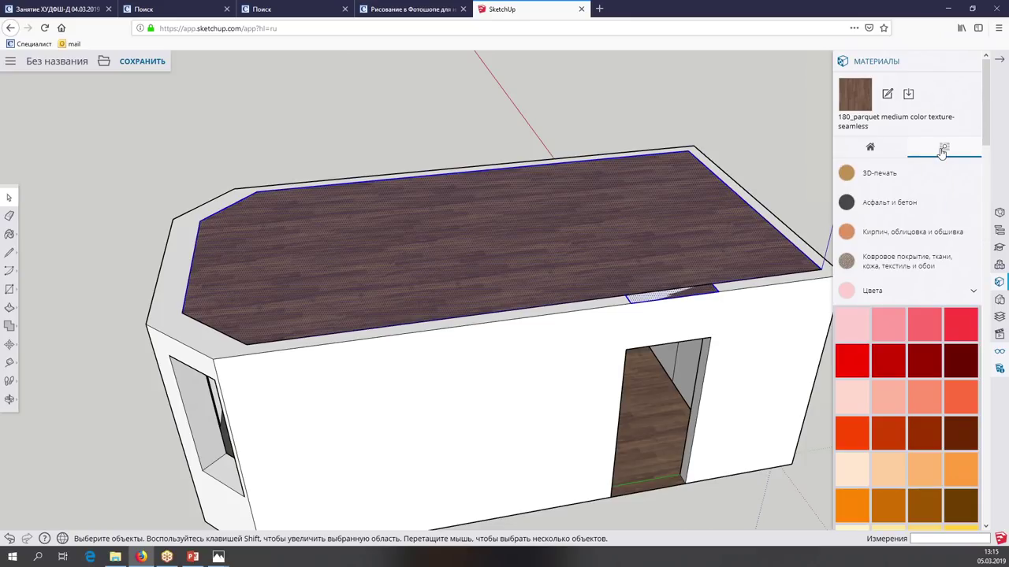
scroll(886, 150, down, 3)
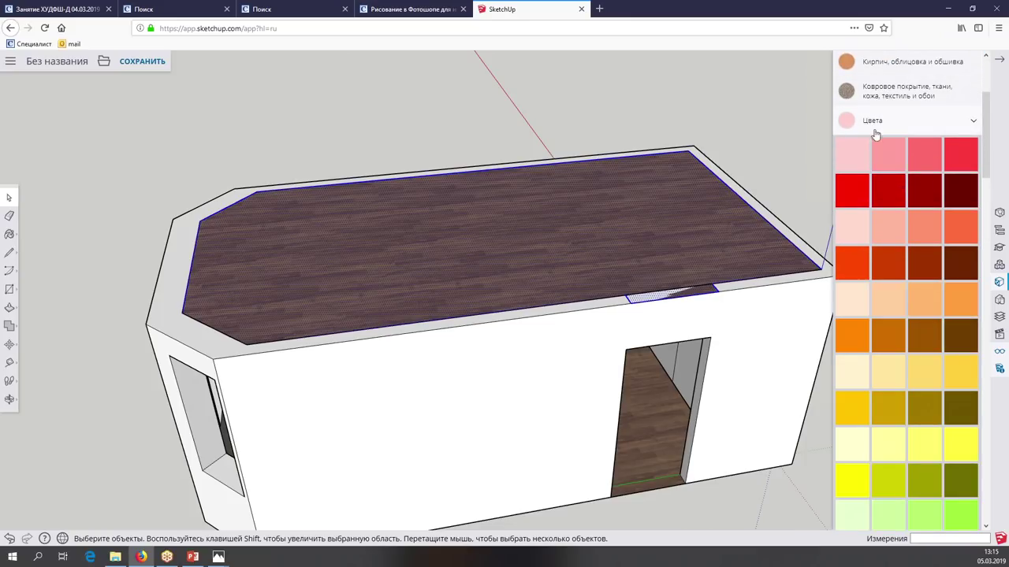
click(872, 121)
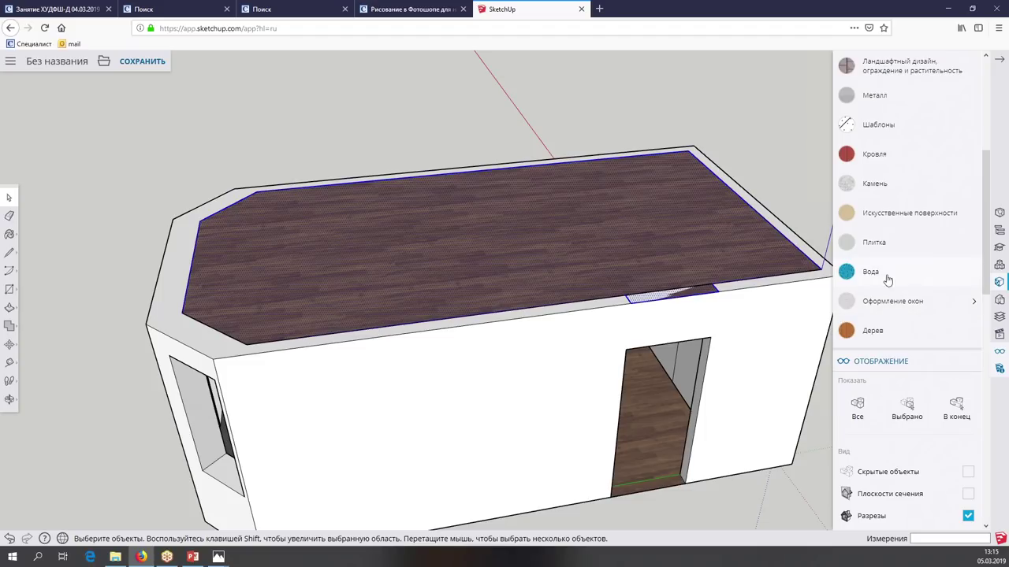
scroll(887, 238, up, 1)
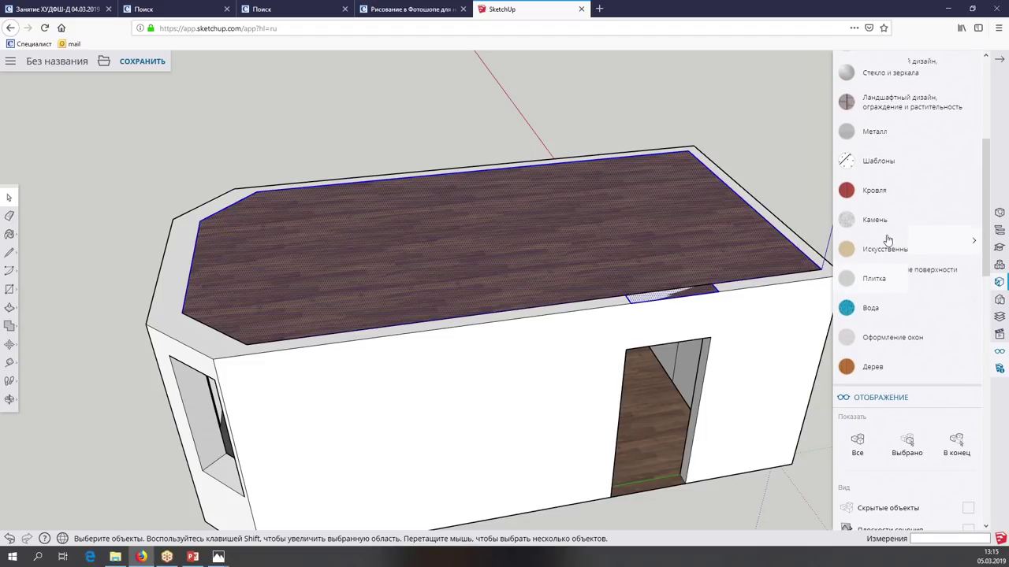
scroll(887, 239, down, 3)
scroll(887, 239, up, 5)
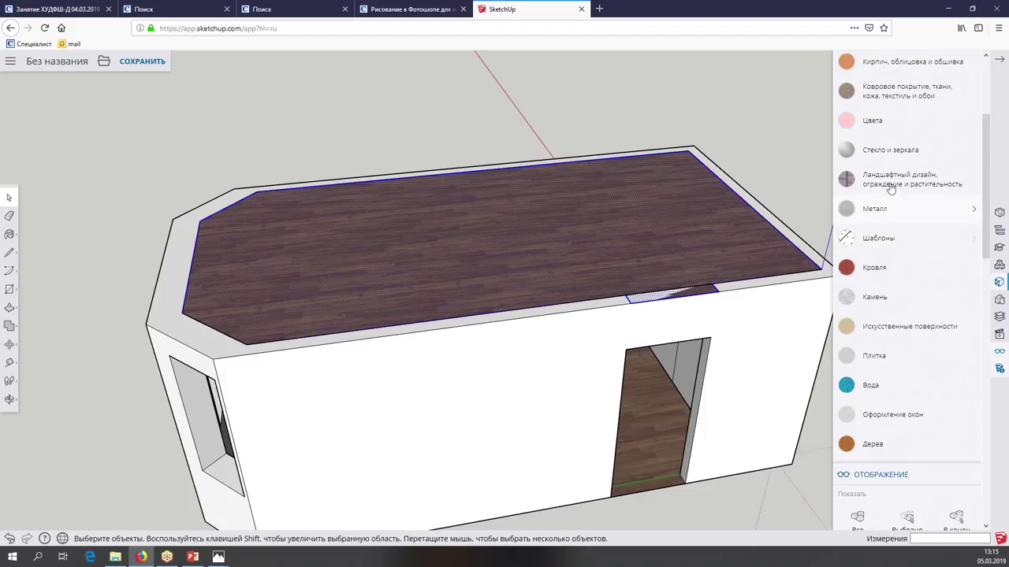
click(870, 122)
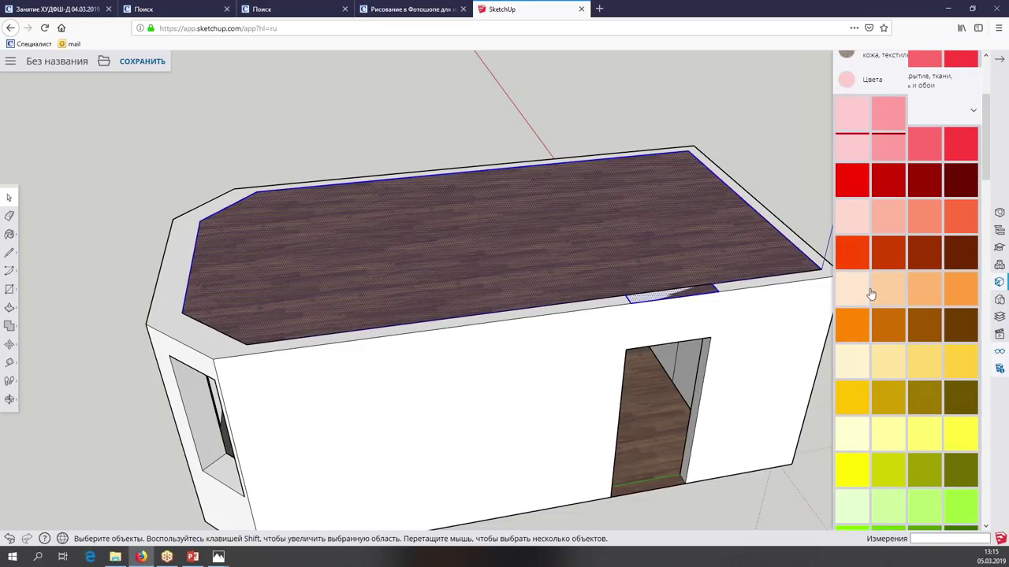
scroll(849, 263, down, 10)
click(847, 260)
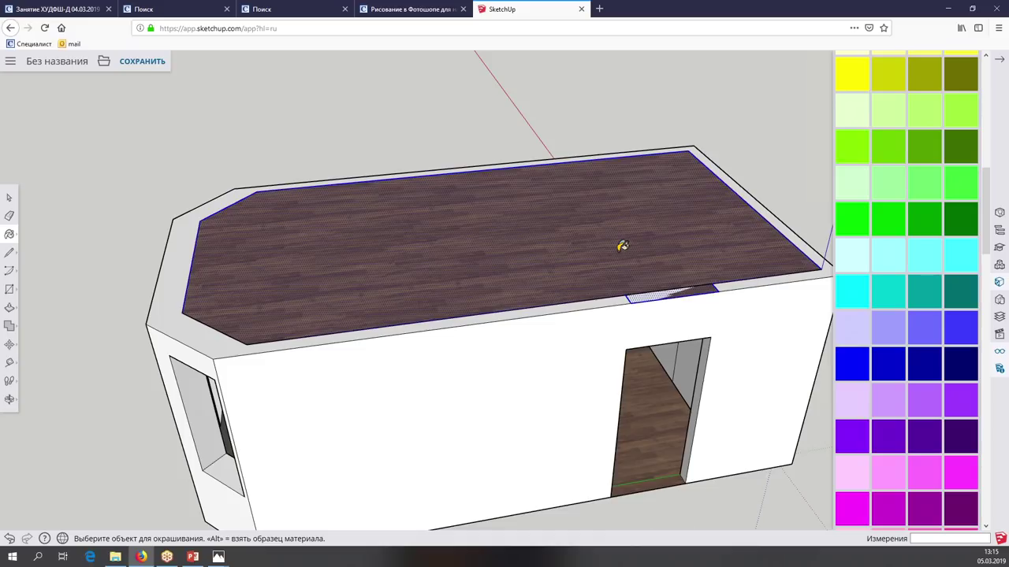
click(539, 238)
scroll(549, 244, up, 3)
Draw a 900 mm line along the roof edge to split the top face
middle_drag(549, 244, 541, 247)
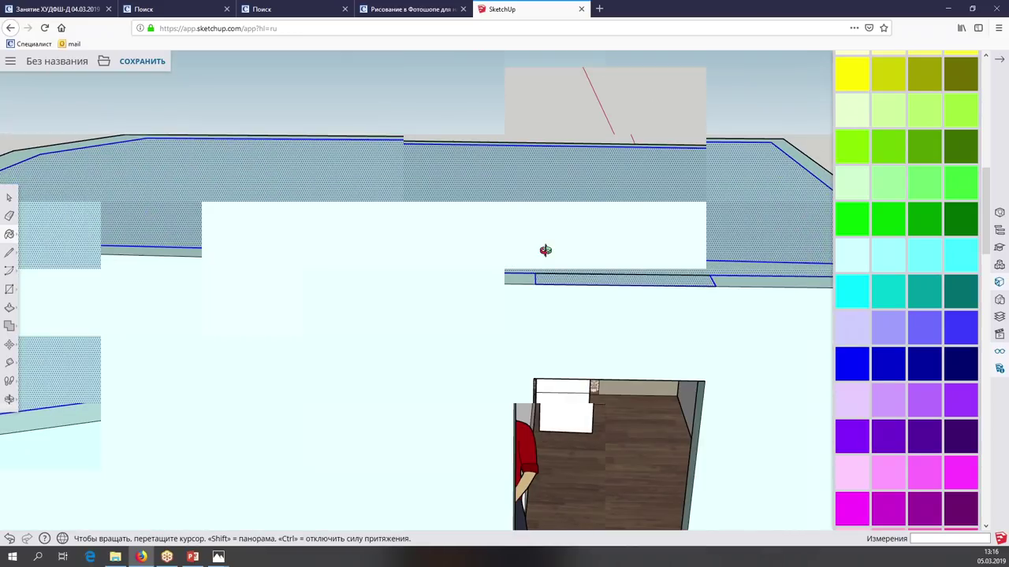
scroll(543, 245, down, 3)
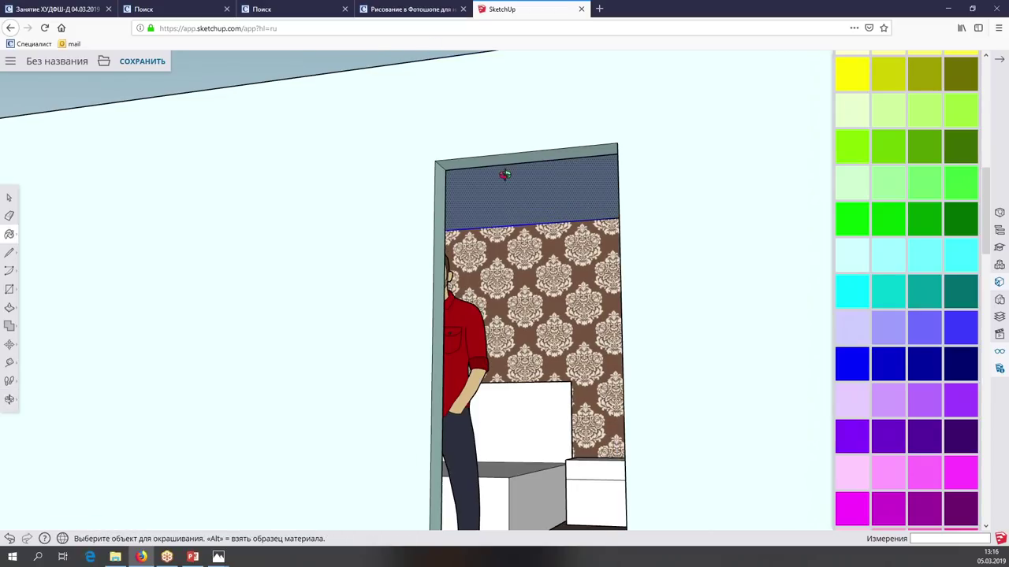
scroll(504, 174, down, 5)
scroll(511, 171, down, 2)
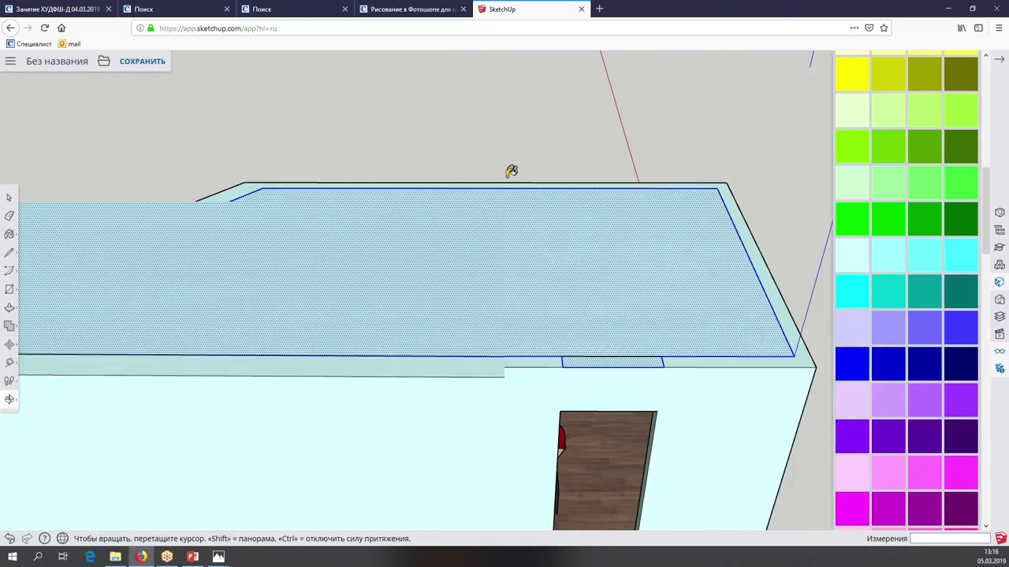
scroll(511, 171, down, 3)
middle_drag(504, 174, 510, 168)
click(9, 250)
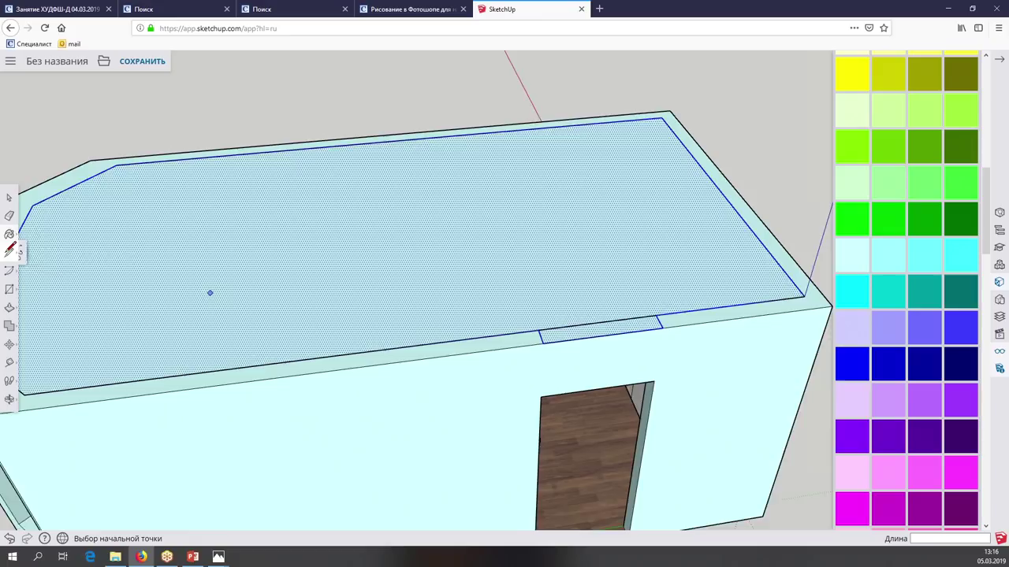
click(544, 327)
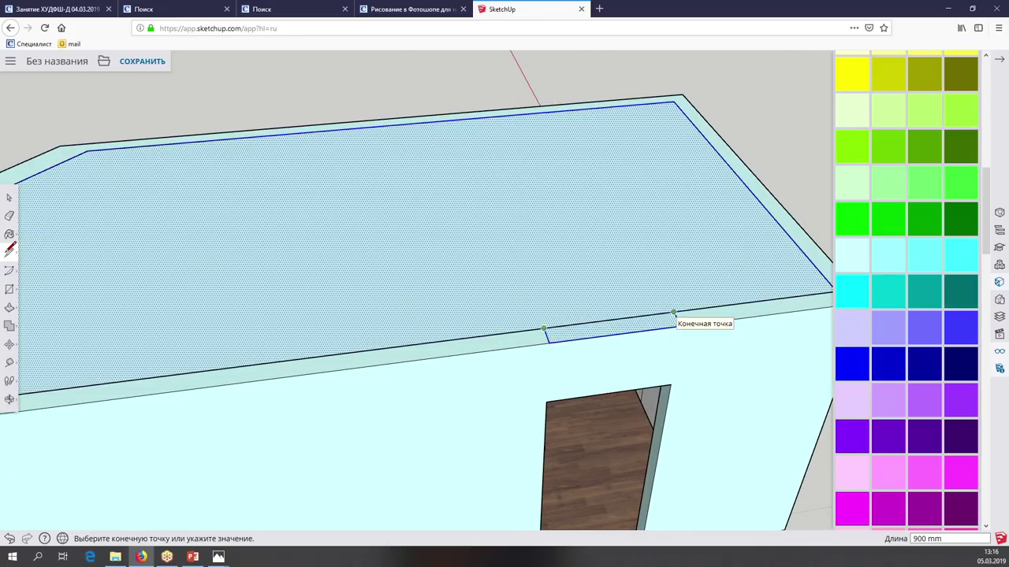
click(674, 312)
Make the top face its own group and open that group for editing
click(9, 197)
right_click(24, 200)
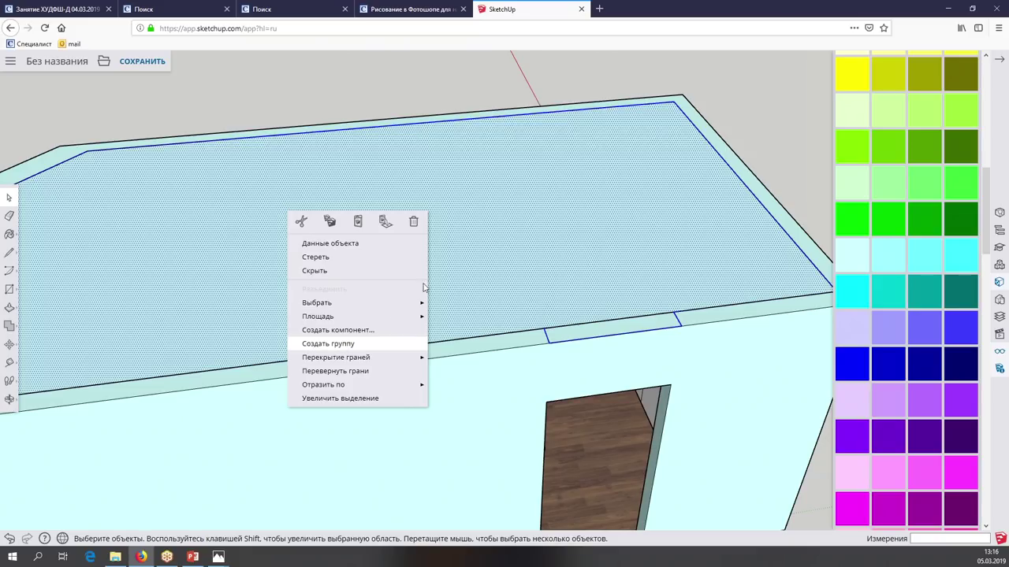
click(327, 344)
right_click(391, 309)
click(498, 362)
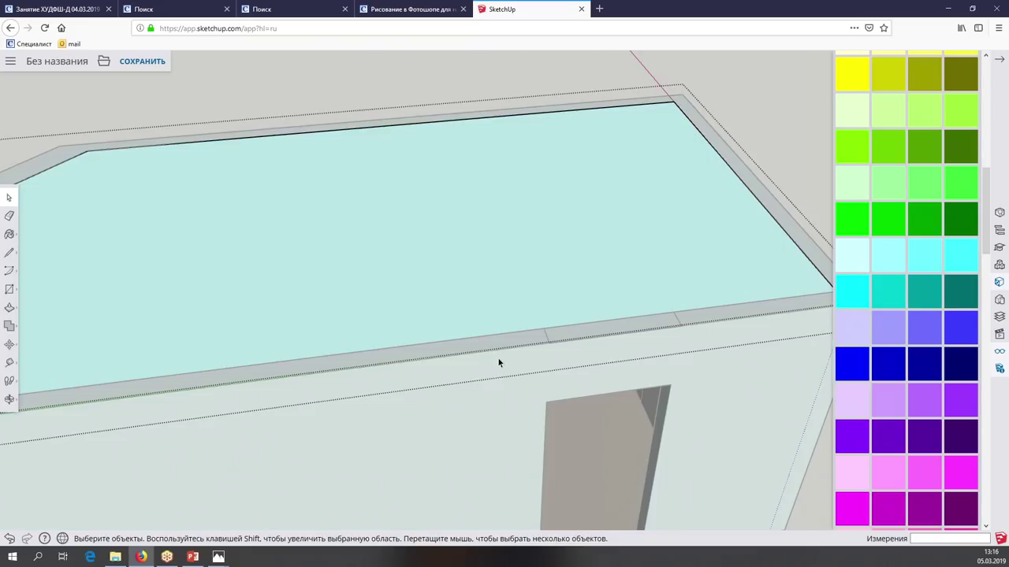
scroll(498, 362, down, 4)
mouse_move(491, 353)
middle_down()
mouse_move(292, 299)
mouse_move(362, 315)
middle_up()
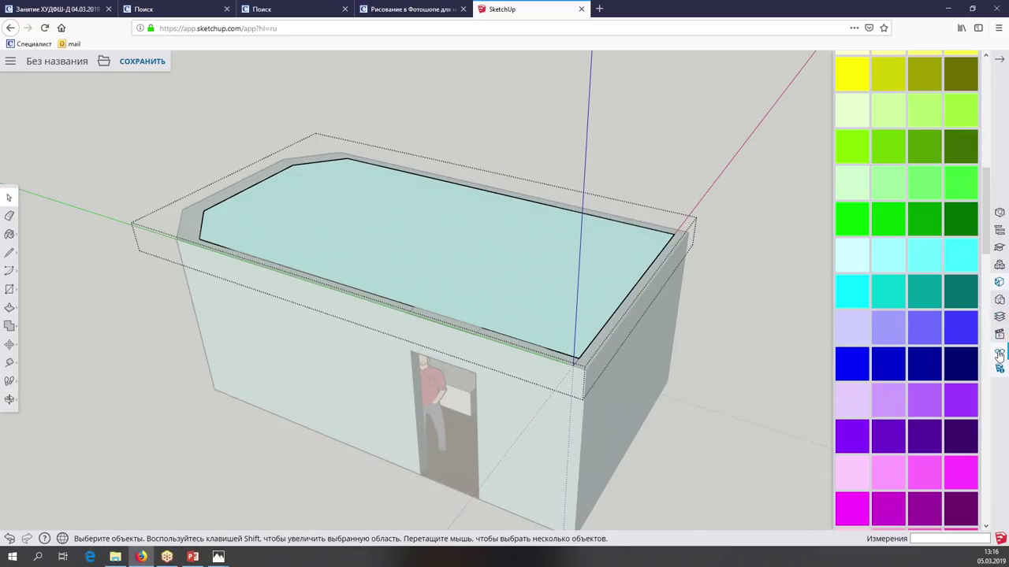
Turn on Скрыть остальную модель in Display settings and exit the ceiling group
click(999, 356)
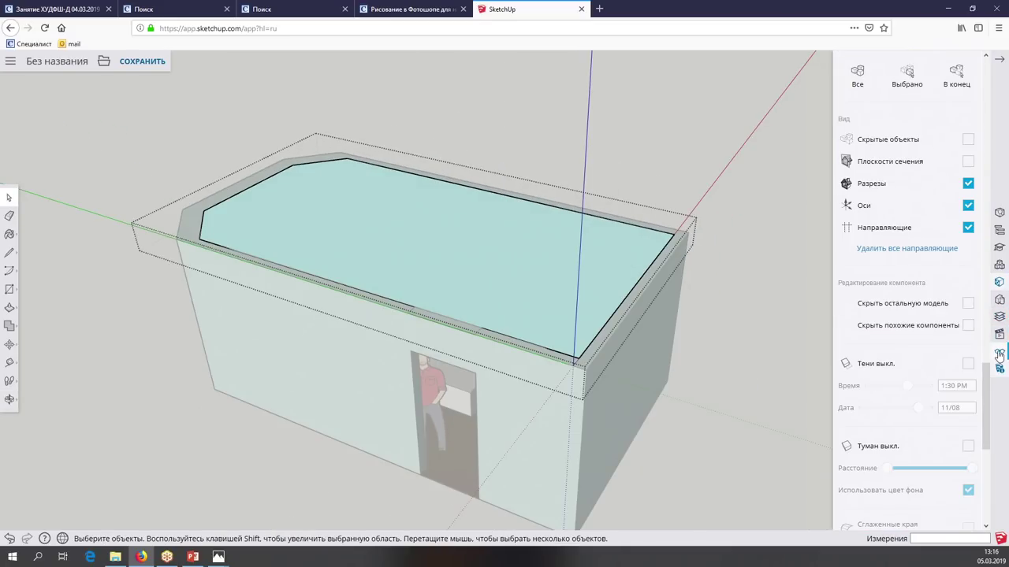
click(968, 304)
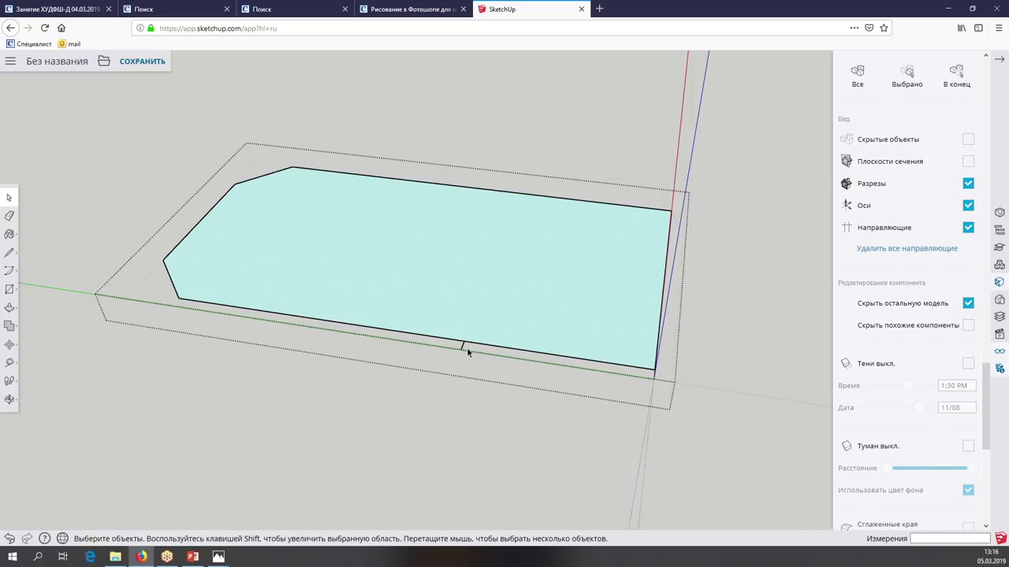
click(511, 127)
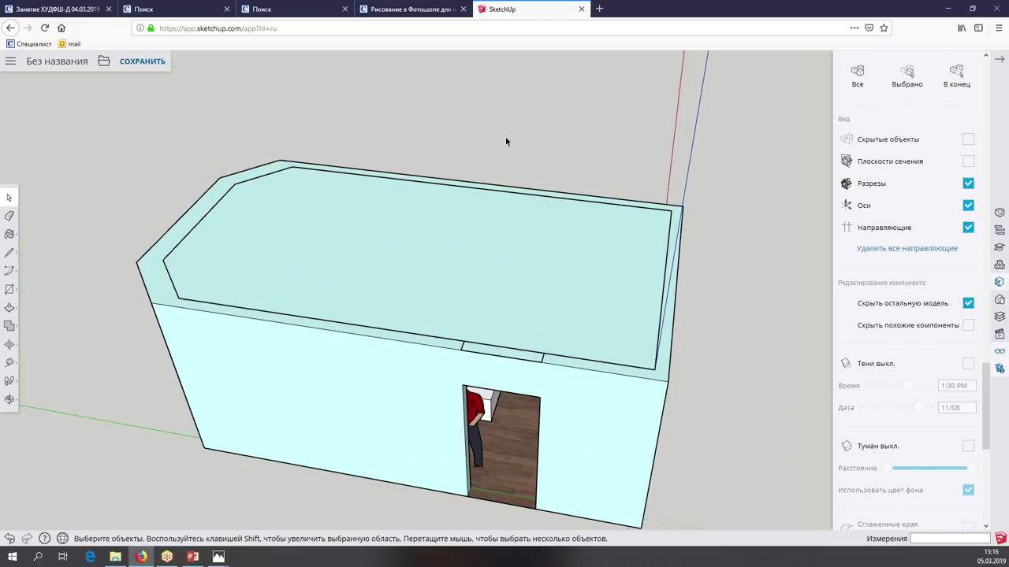
Orbit around the room to inspect the cyan ceiling on the walls
mouse_move(505, 138)
middle_down()
mouse_move(448, 255)
mouse_move(455, 261)
middle_up()
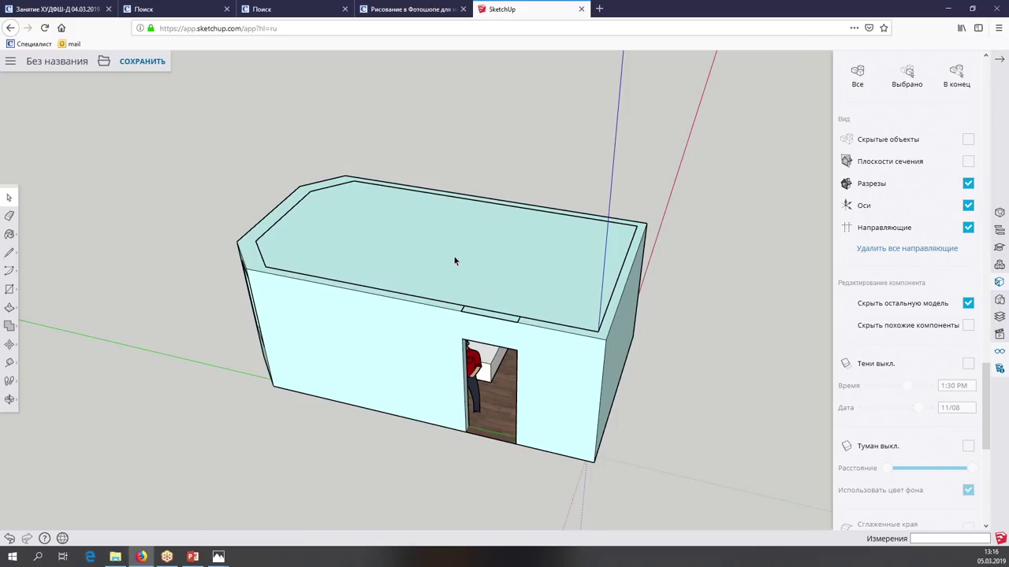
scroll(454, 260, up, 2)
mouse_move(454, 256)
middle_down()
mouse_move(515, 270)
mouse_move(531, 308)
middle_up()
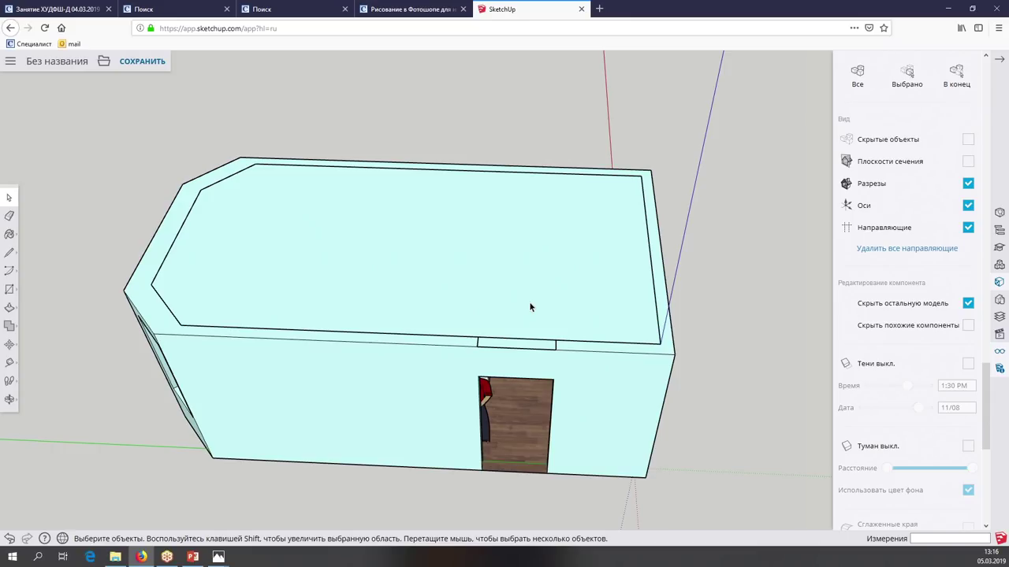
middle_drag(530, 307, 529, 307)
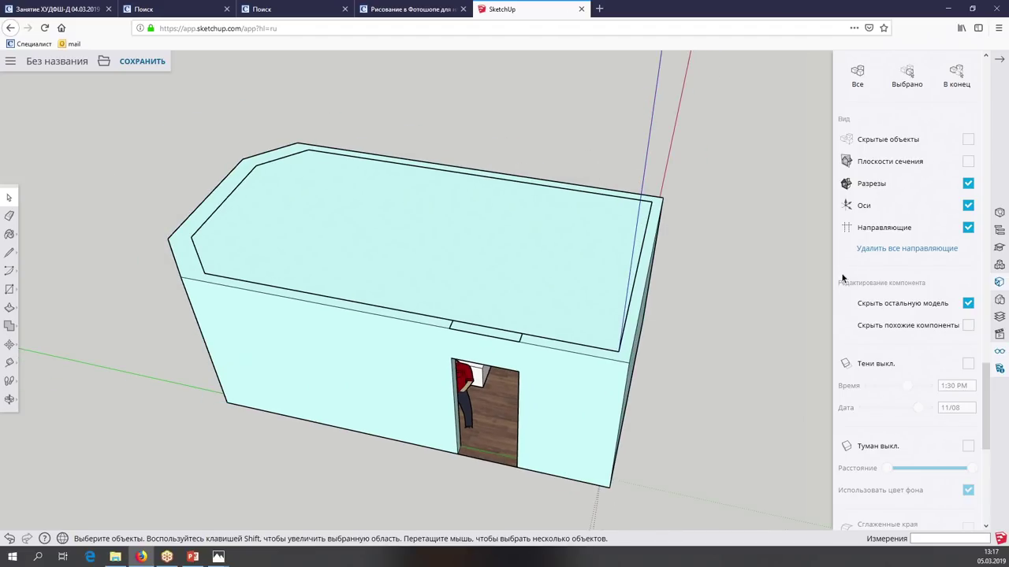
scroll(879, 284, up, 1)
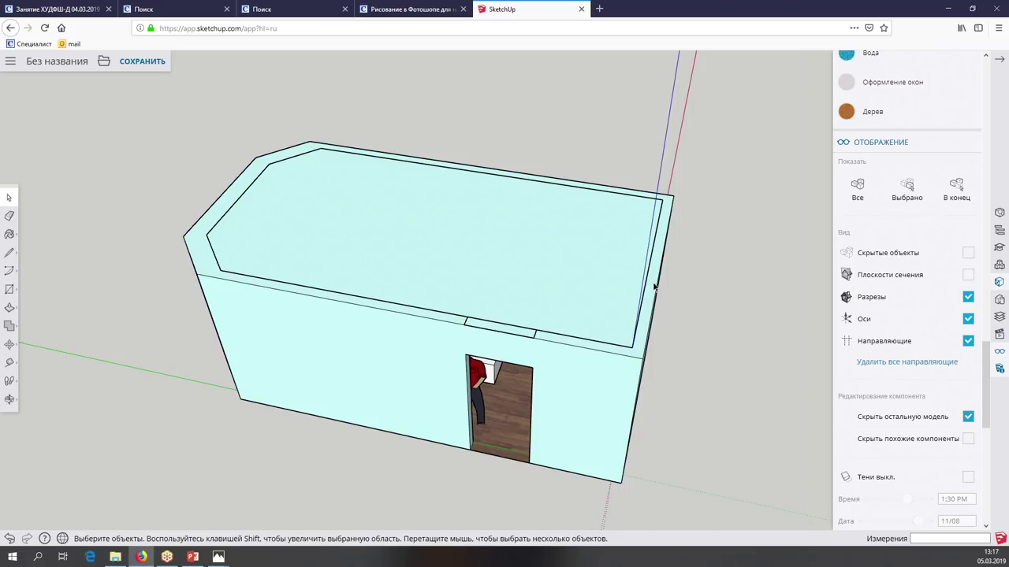
scroll(900, 288, up, 1)
scroll(941, 265, up, 3)
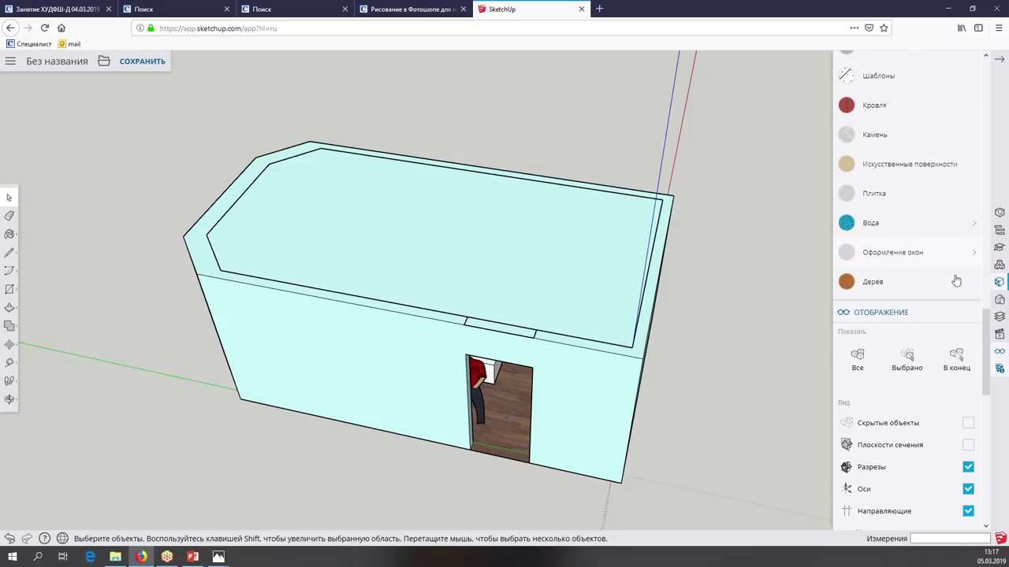
Add two new layers named мебель and пол
click(1001, 317)
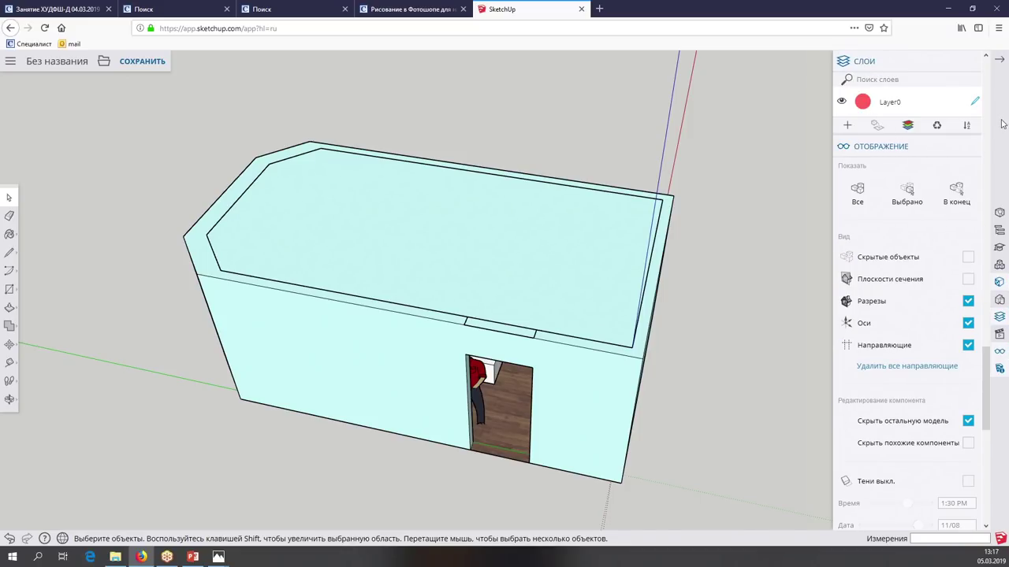
click(847, 125)
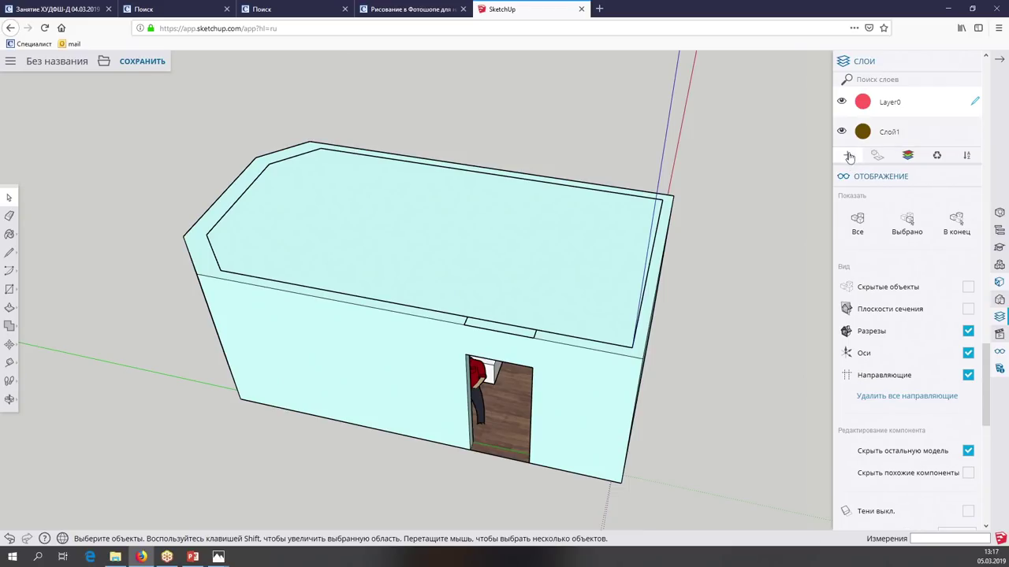
text(мебель)
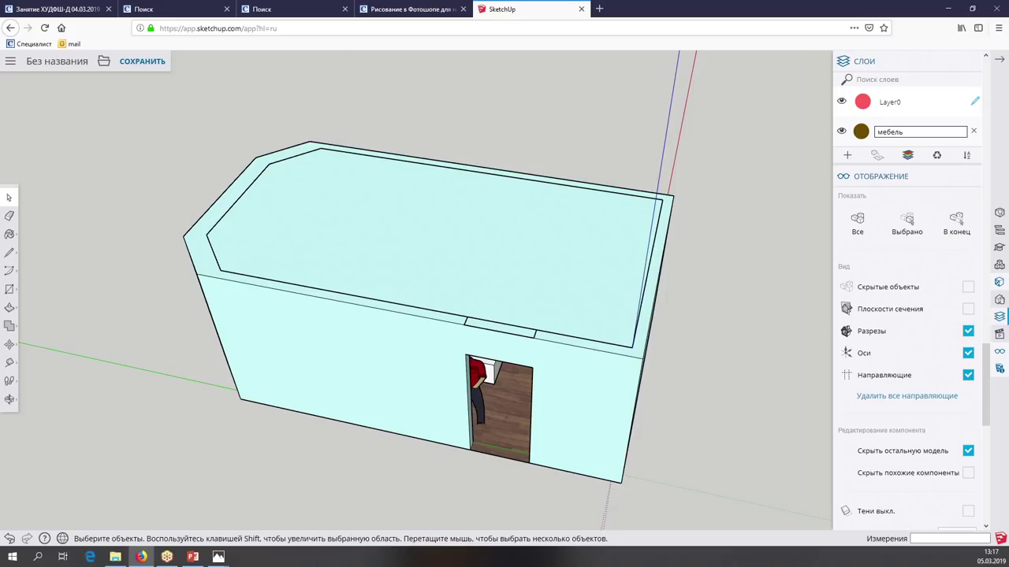
key(Return)
click(849, 159)
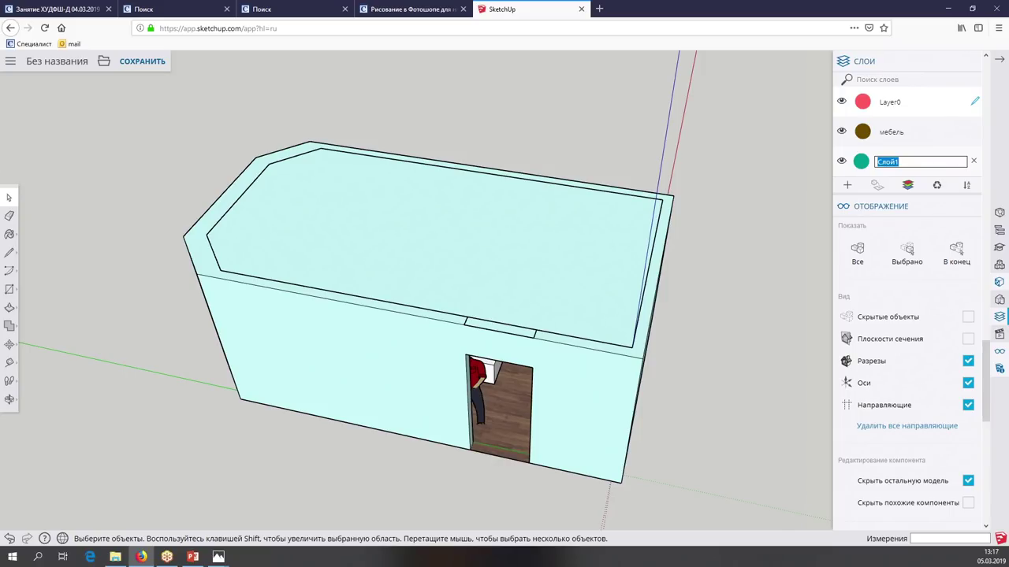
text(пол)
key(Return)
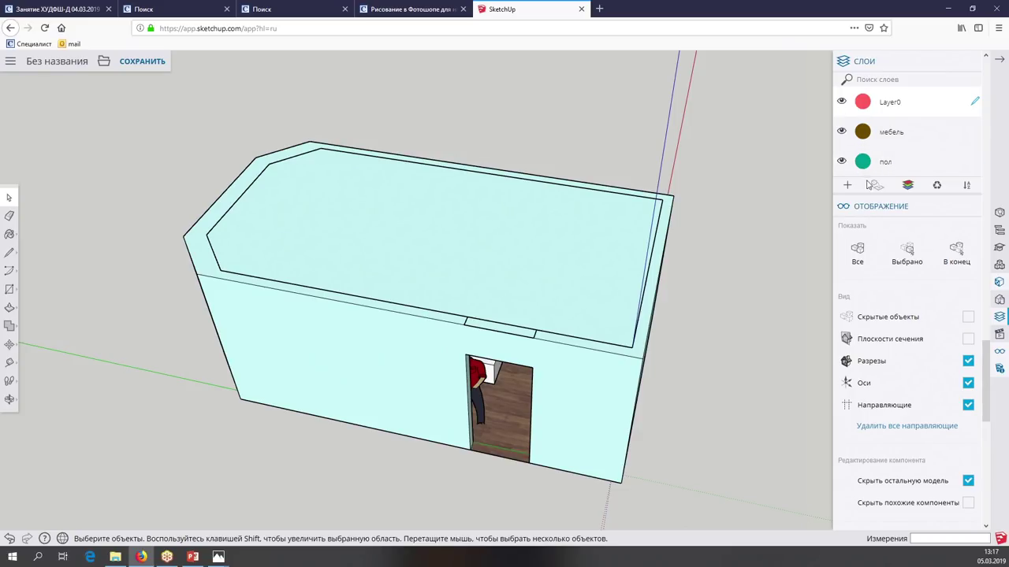
Add a third layer named потолок
click(849, 187)
click(874, 192)
click(876, 192)
text(п)
key(Delete)
key(Delete)
key(Delete)
key(Delete)
text(о)
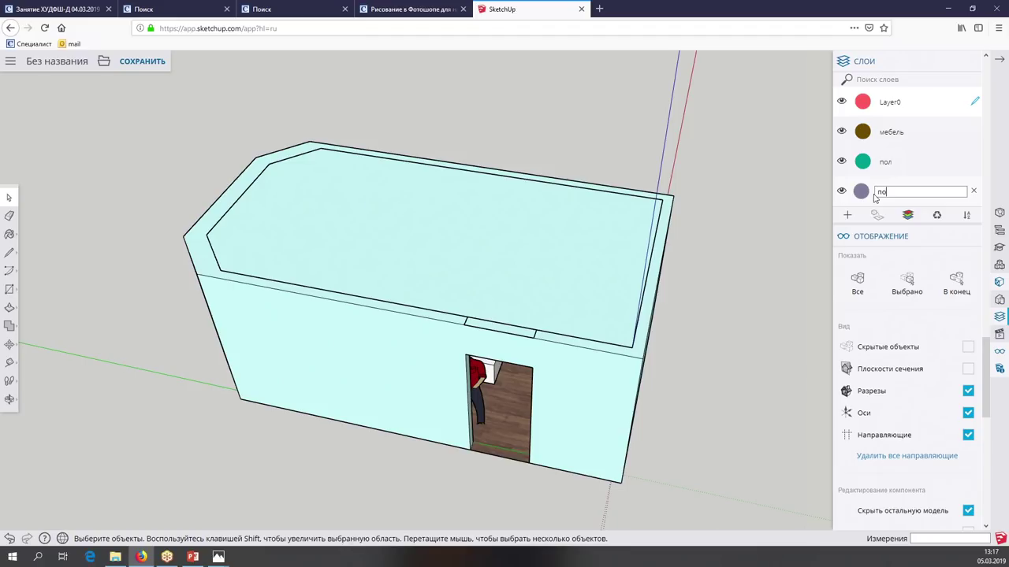
text(толок)
key(Return)
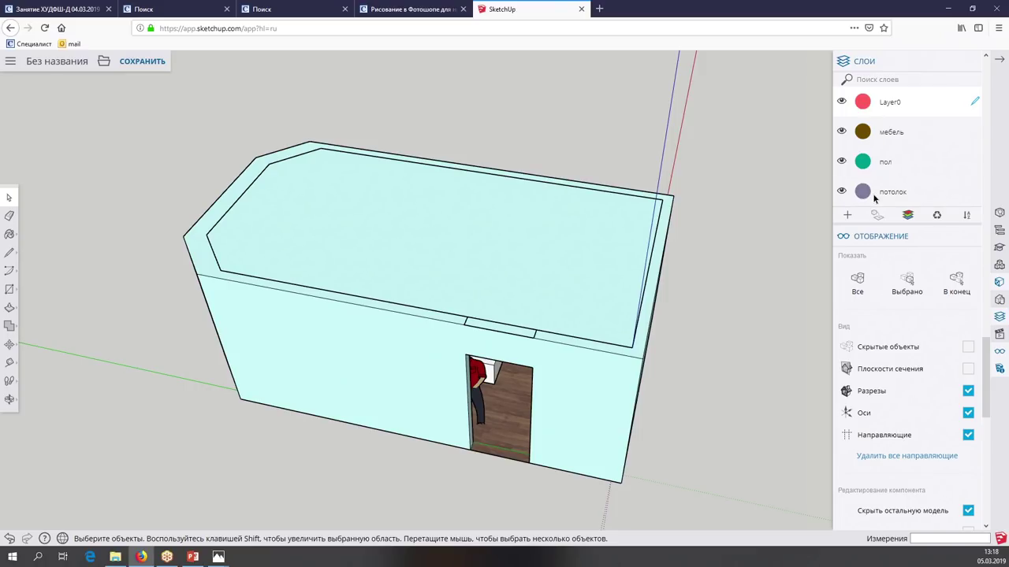
Show Entity Info (Данные объекта) for the ceiling group
click(873, 196)
right_click(578, 232)
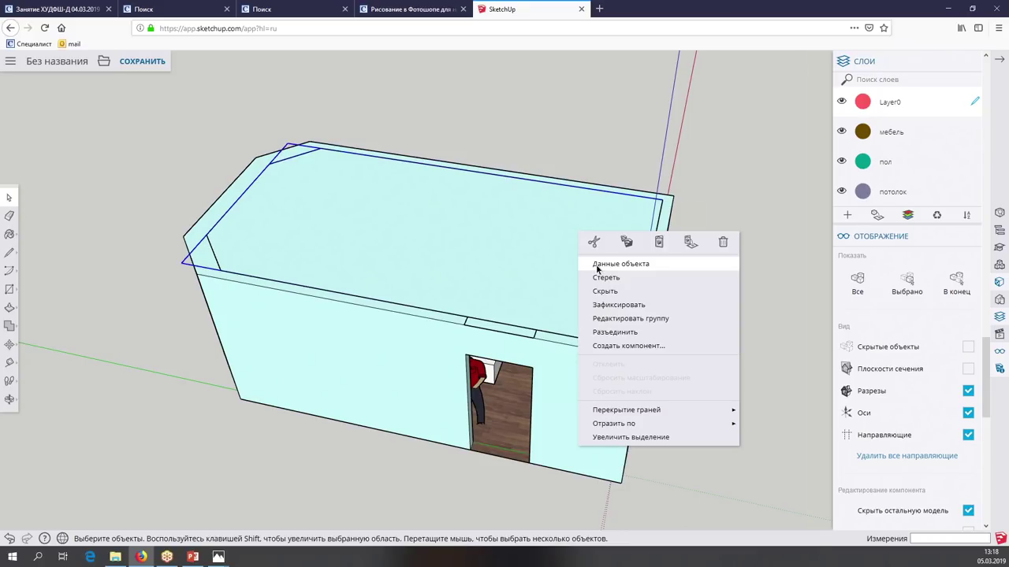
click(596, 267)
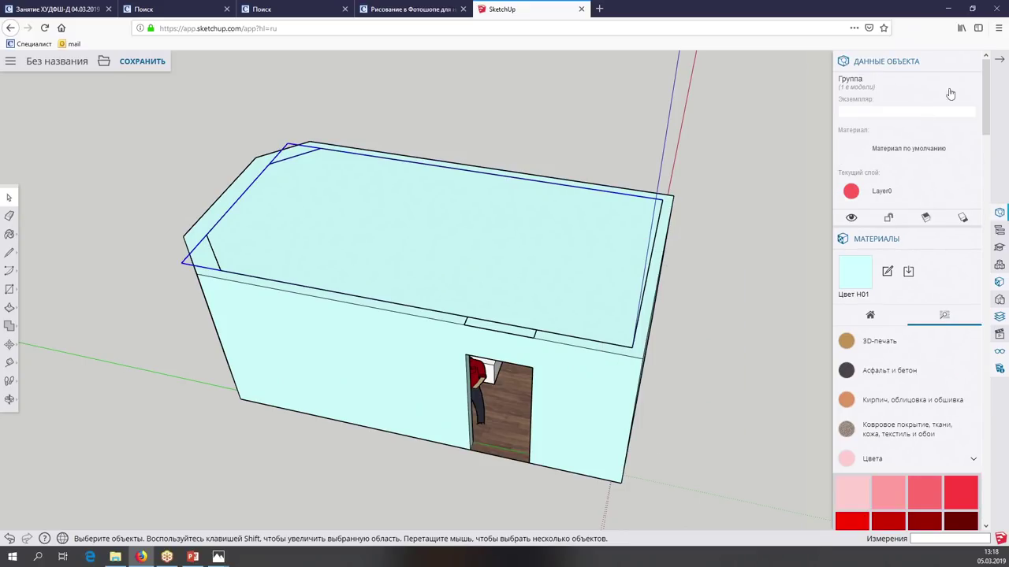
Assign the ceiling group to the потолок layer and hide that layer
click(881, 192)
click(900, 192)
click(986, 312)
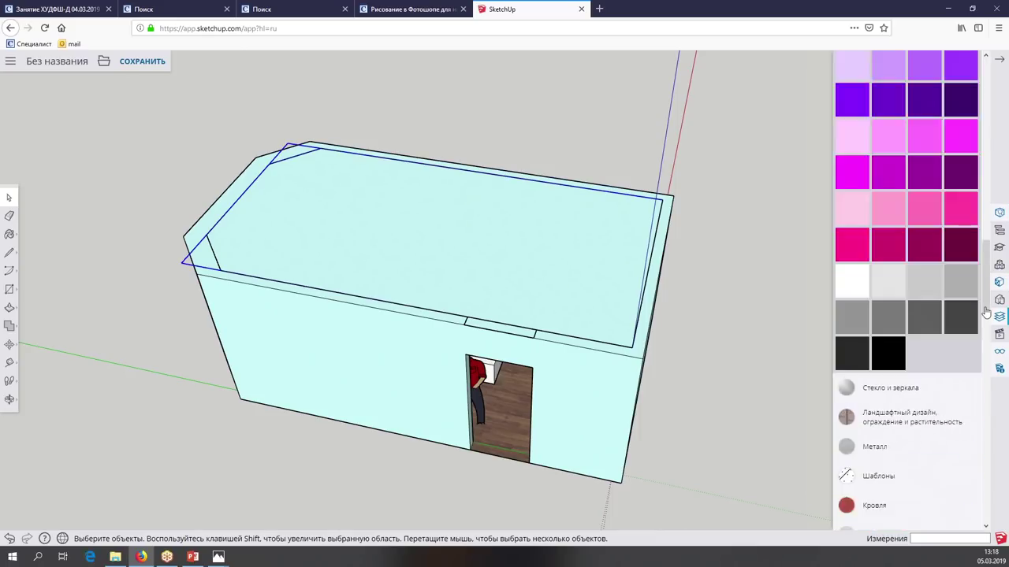
click(999, 315)
click(842, 194)
Orbit to a top-down view of the bedroom interior and furniture
scroll(843, 196, down, 2)
middle_drag(551, 315, 538, 302)
scroll(540, 305, up, 3)
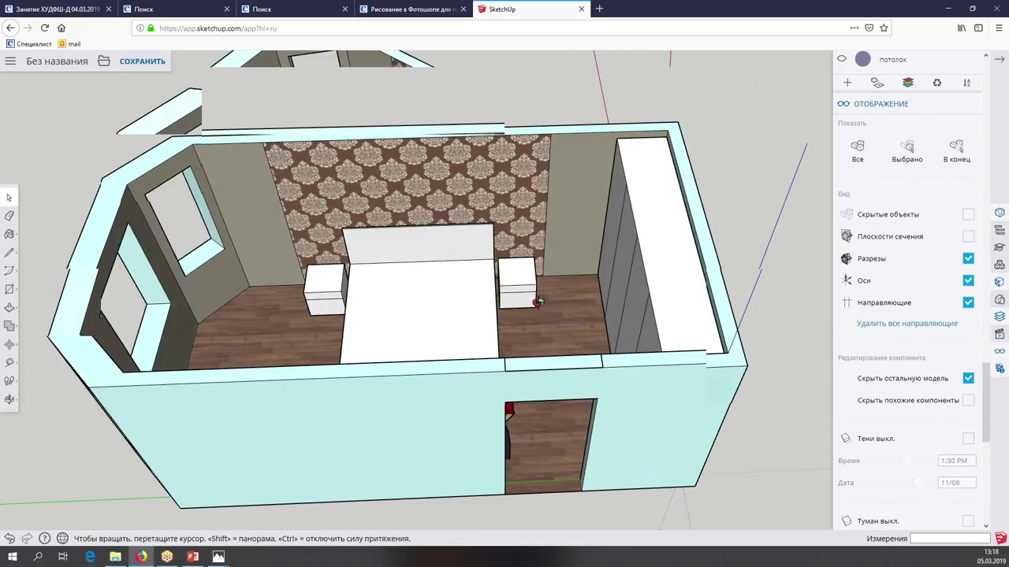
scroll(538, 303, down, 3)
scroll(538, 302, down, 1)
scroll(538, 302, up, 2)
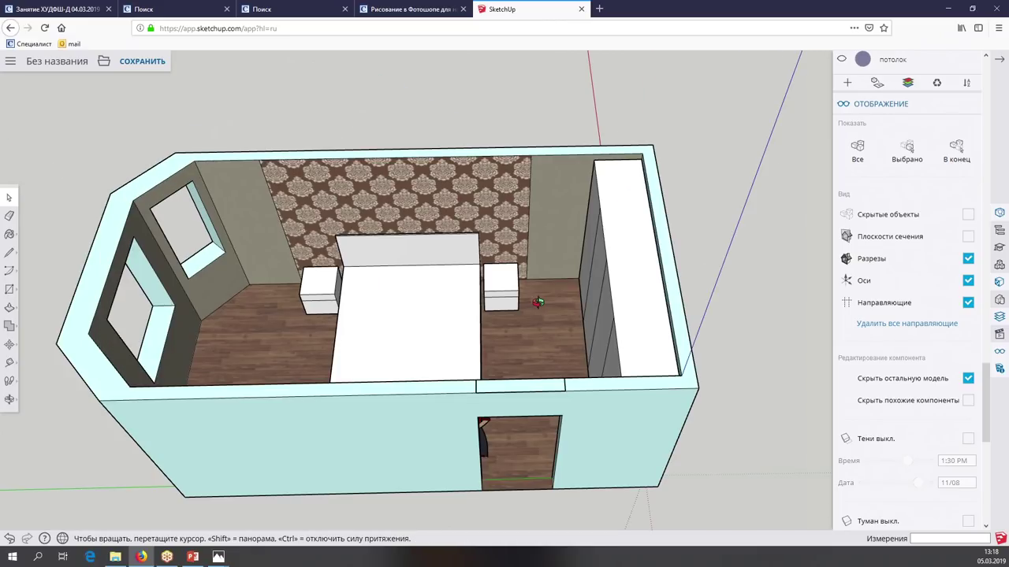
middle_drag(538, 302, 589, 326)
key(space)
scroll(588, 326, down, 1)
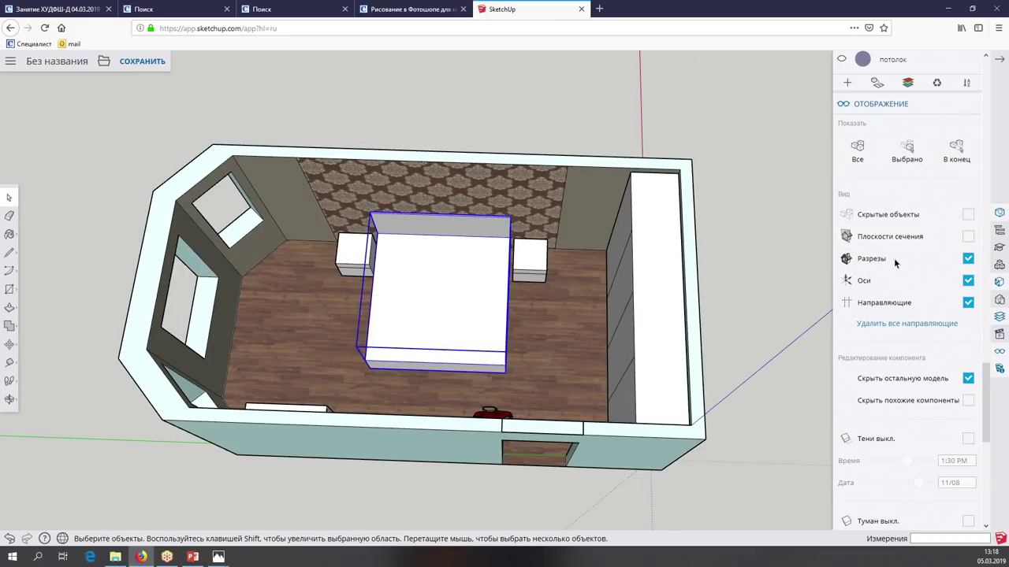
scroll(894, 258, up, 3)
scroll(893, 257, down, 1)
middle_drag(349, 262, 353, 263)
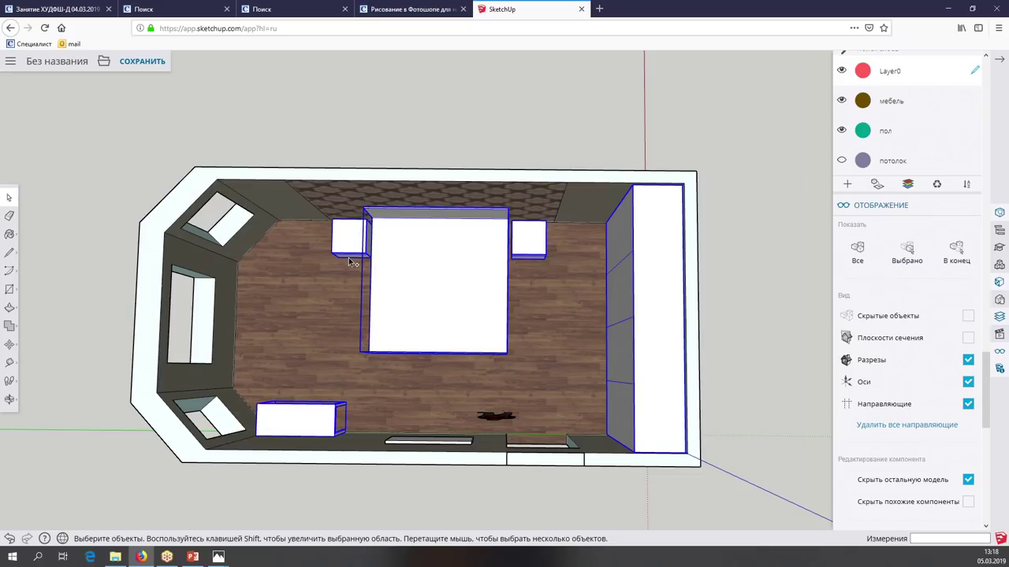
Assign the selected furniture to the мебель layer via Entity Info
right_click(349, 261)
click(383, 228)
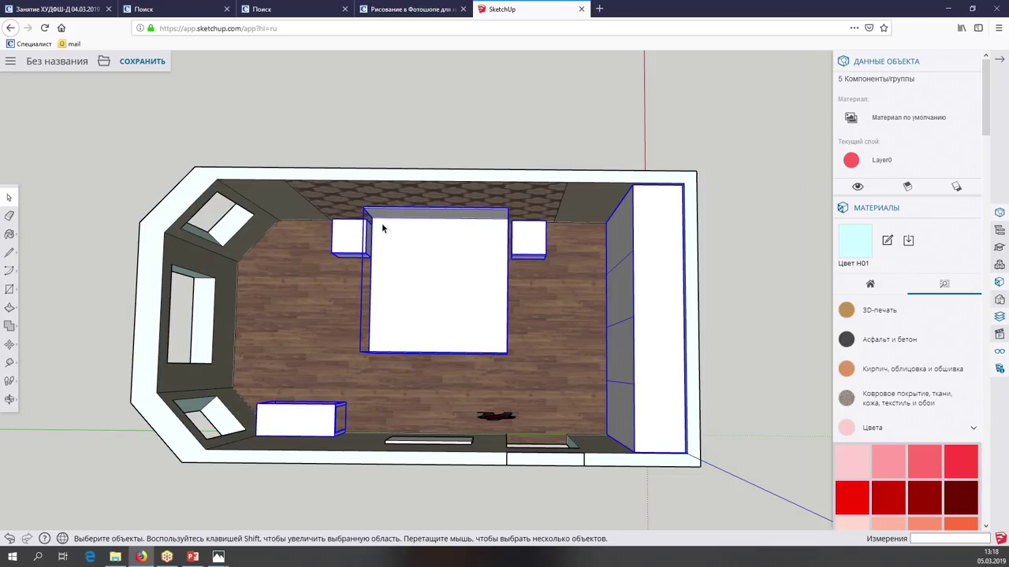
click(881, 160)
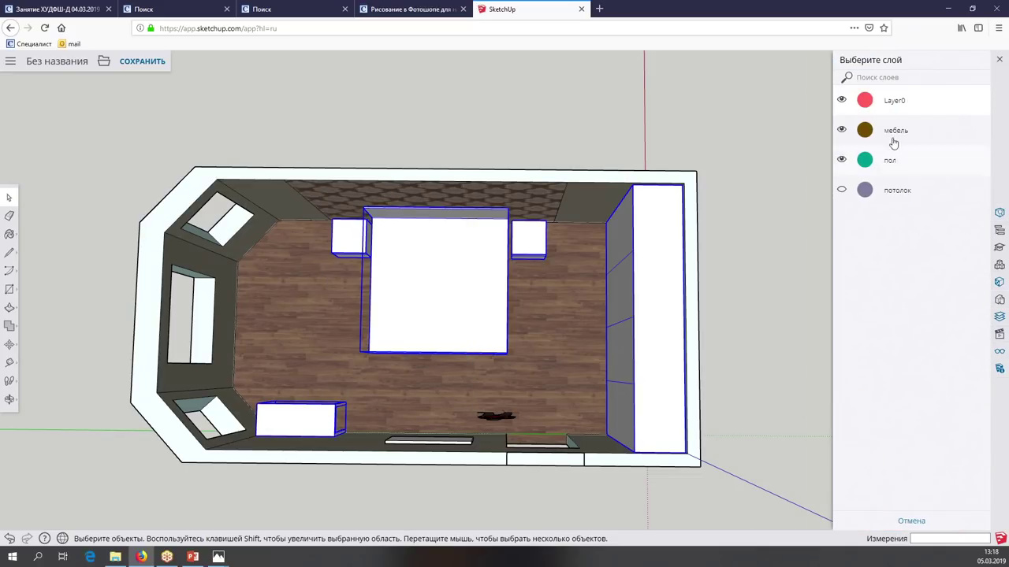
click(894, 132)
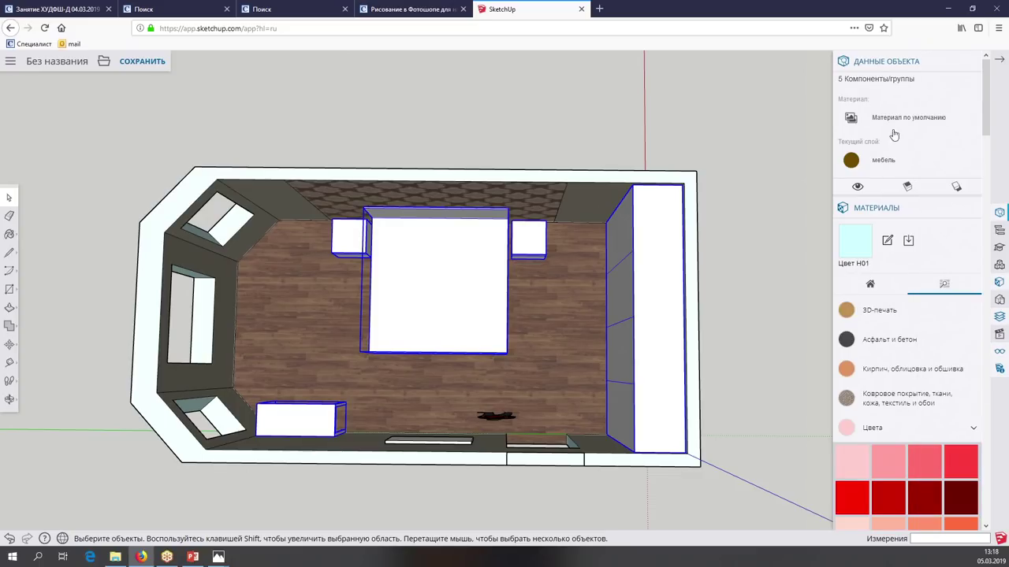
Hide the мебель layer and select the room group from an overhead view
click(998, 316)
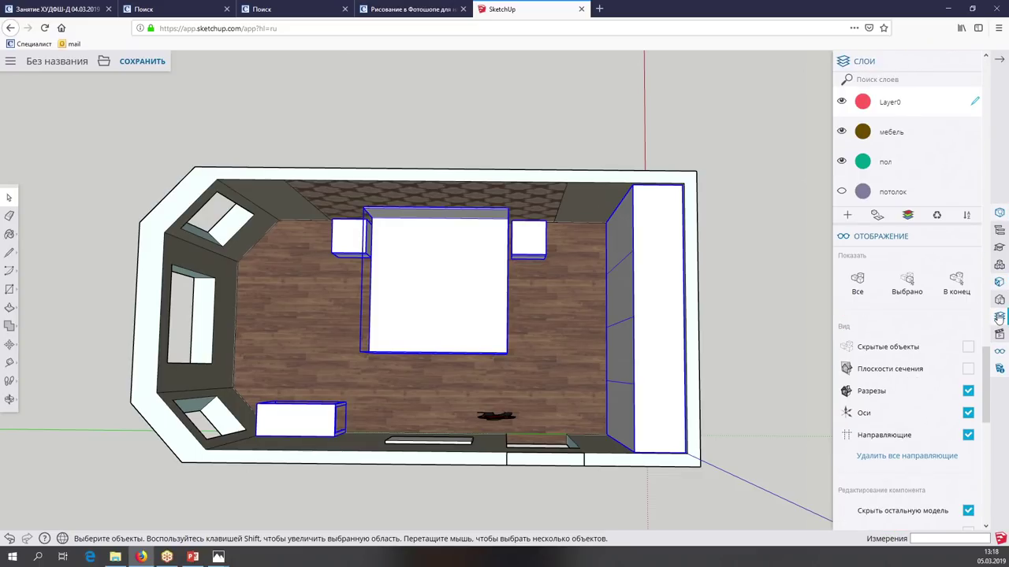
click(840, 131)
scroll(842, 132, down, 2)
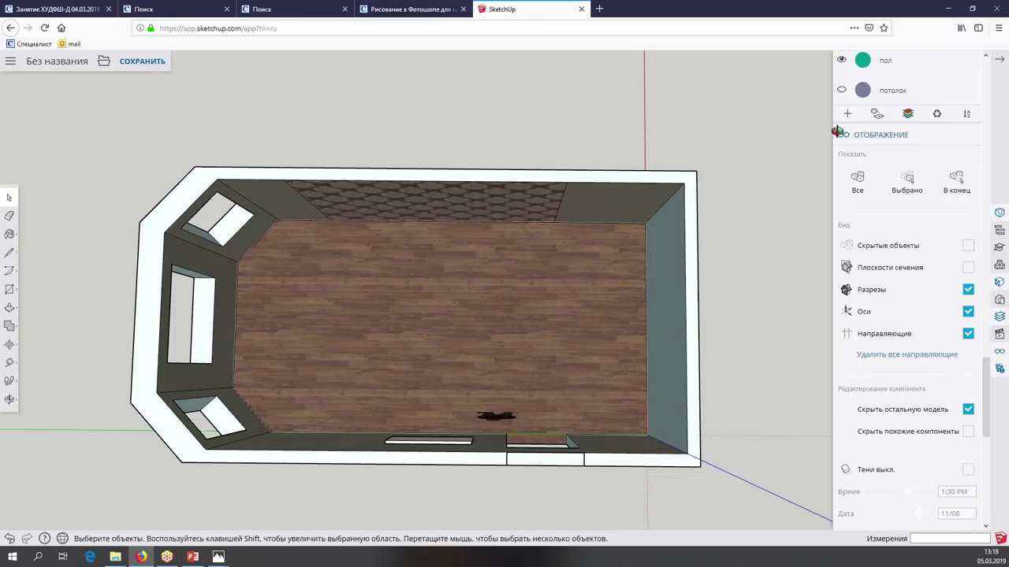
middle_drag(820, 150, 837, 131)
drag(836, 131, 825, 209)
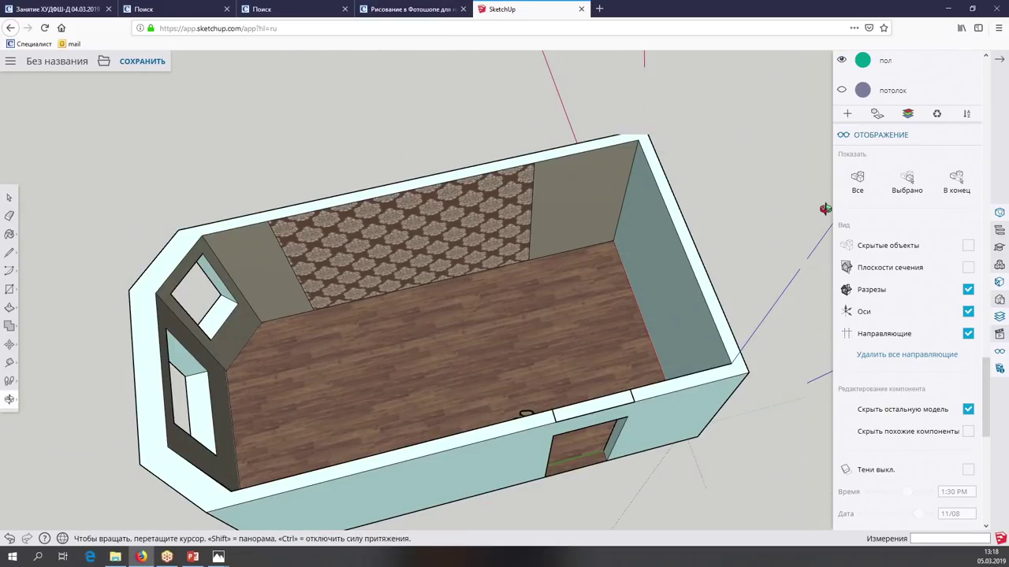
middle_drag(825, 209, 612, 314)
click(613, 313)
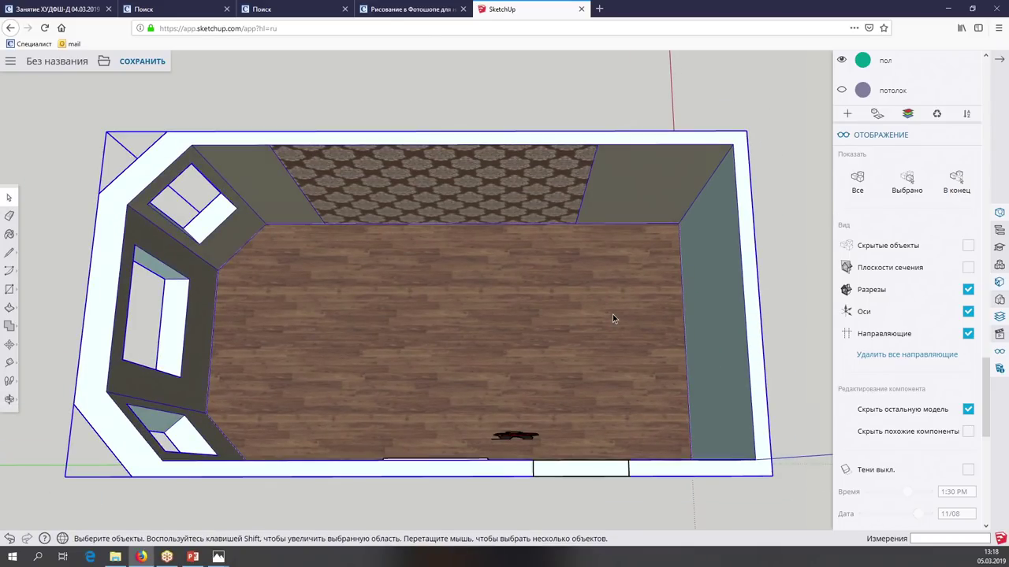
Cut the floor face out of the room group and exit the group
right_click(566, 324)
click(571, 343)
middle_drag(567, 349, 569, 351)
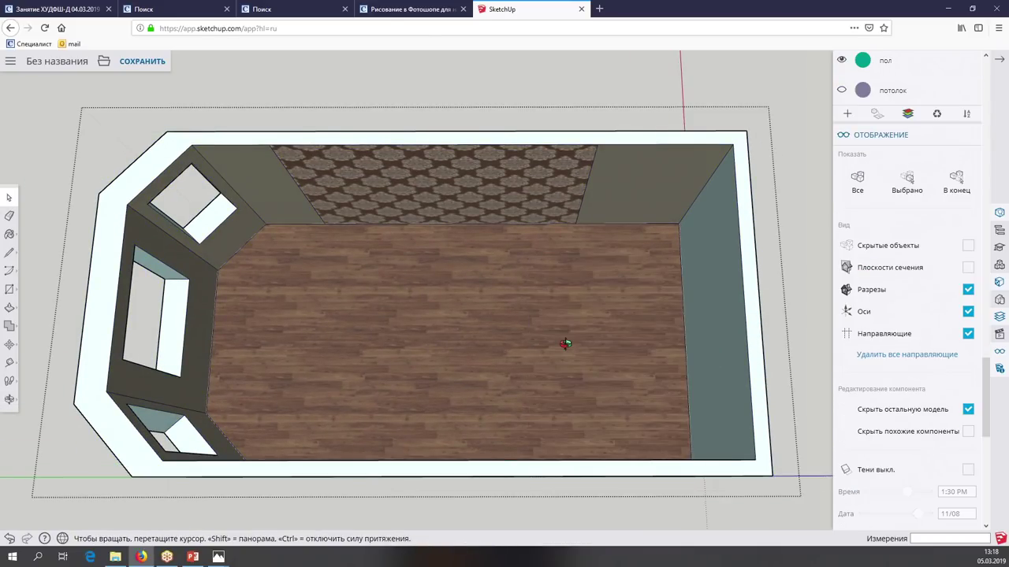
click(569, 351)
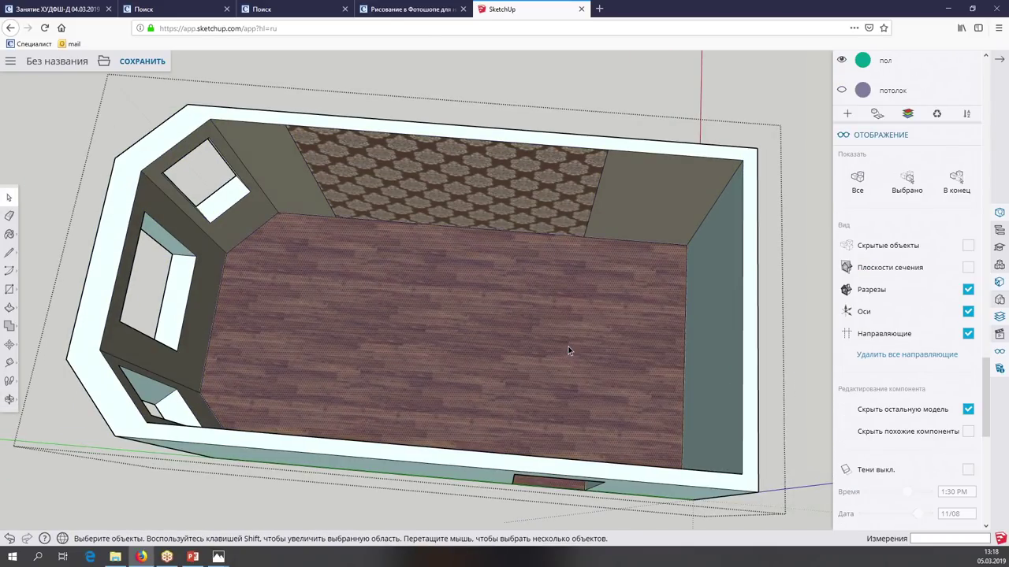
right_click(240, 350)
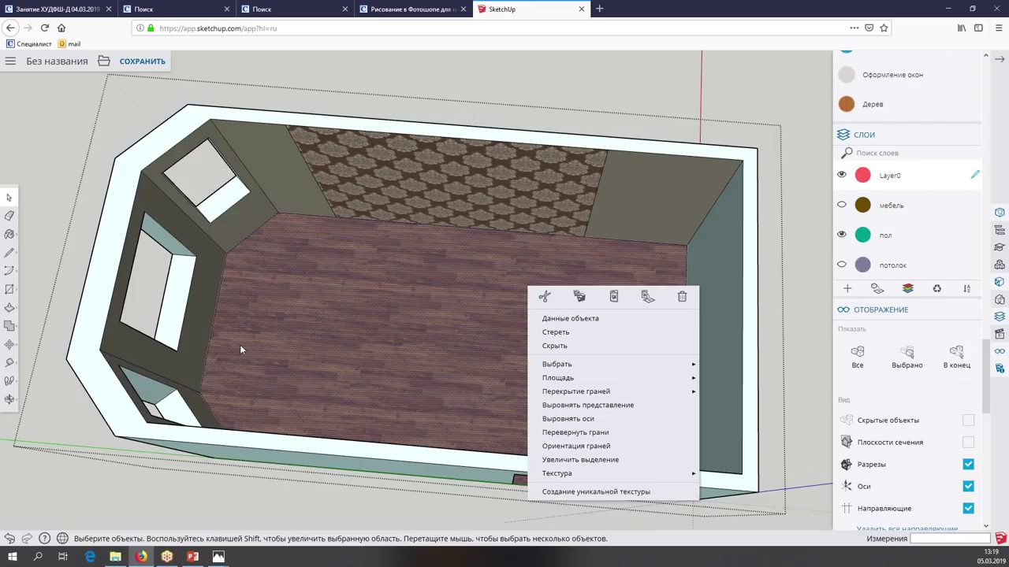
click(545, 298)
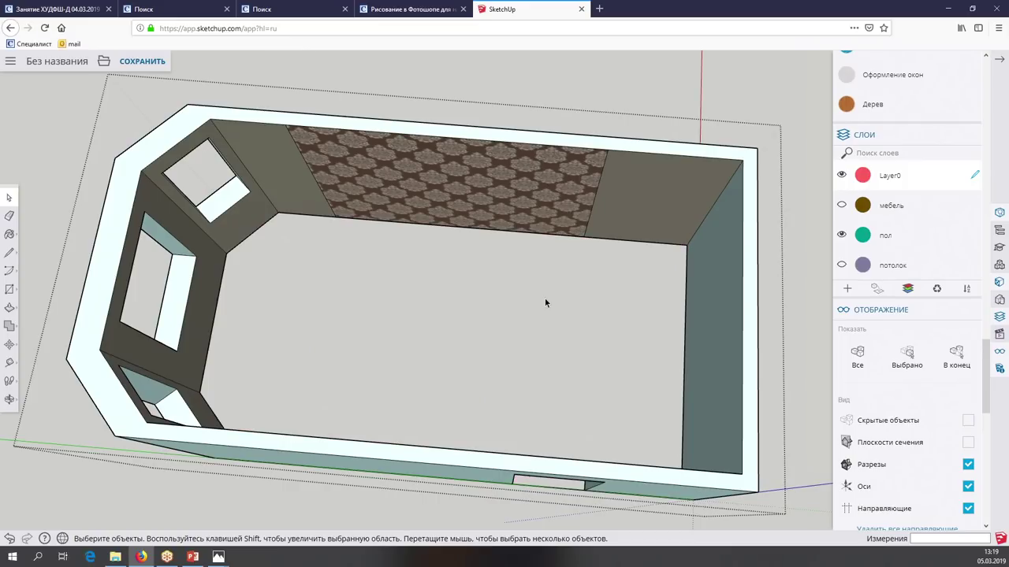
scroll(544, 300, down, 3)
key(Escape)
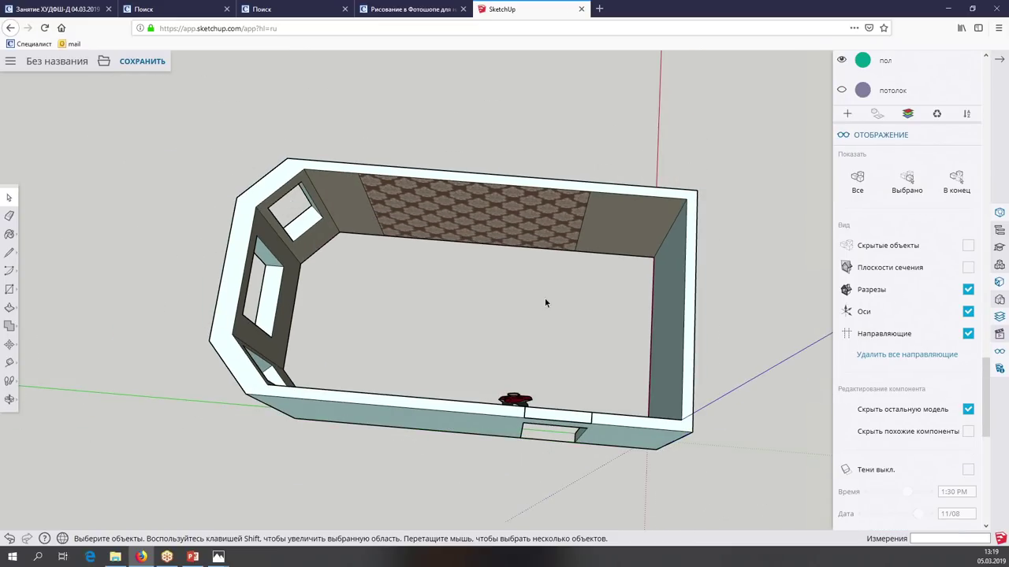
Paste the floor in place and make it a separate group
right_click(545, 298)
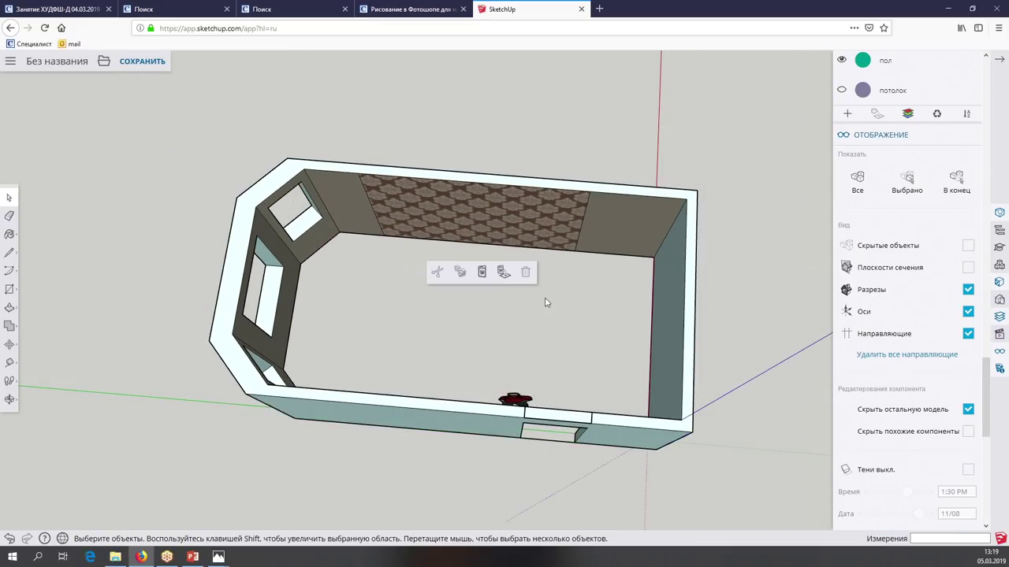
click(504, 276)
scroll(503, 276, up, 4)
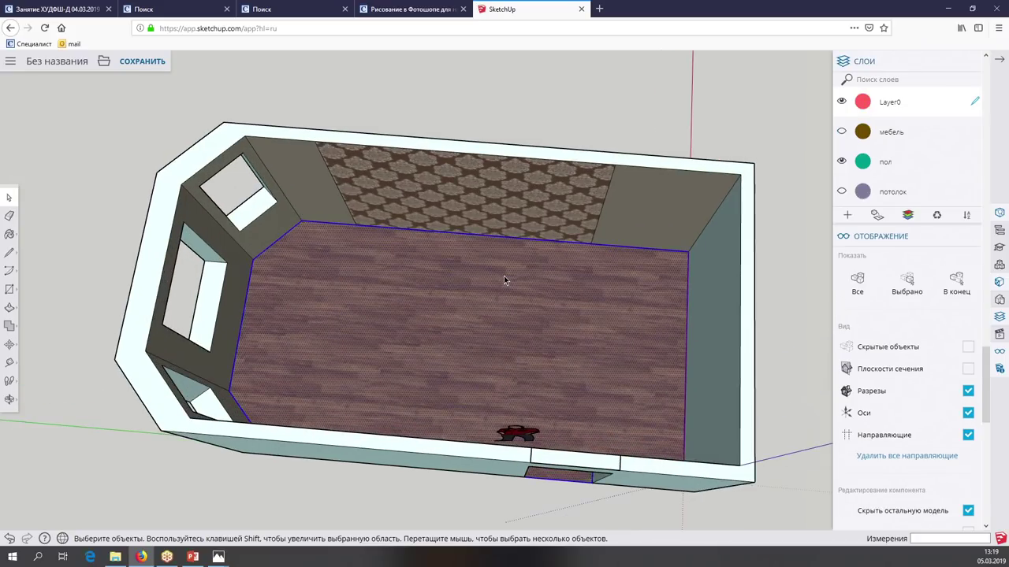
right_click(505, 280)
click(540, 415)
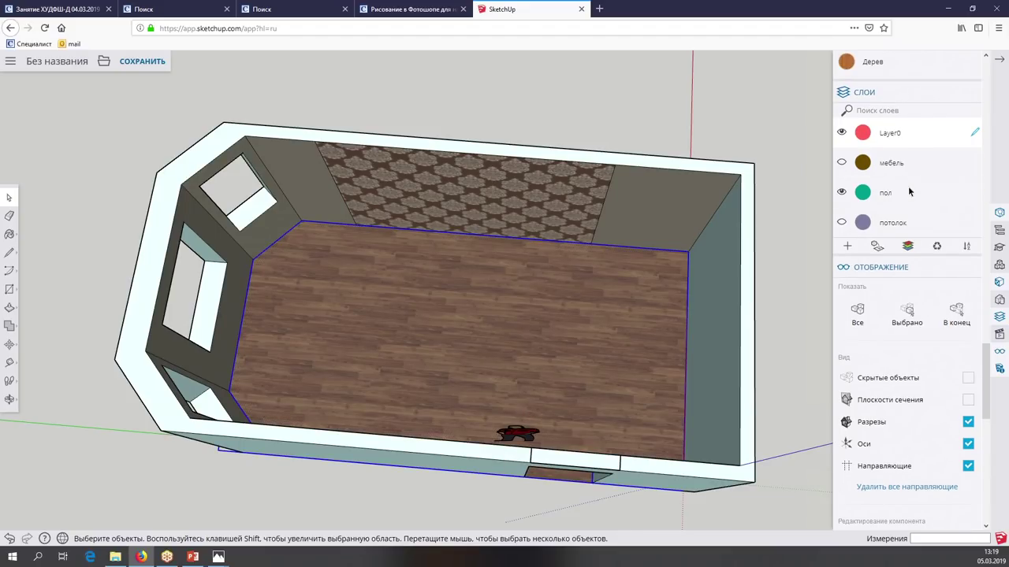
Assign the new floor group to the пол layer and return to the layers list
right_click(638, 333)
click(671, 360)
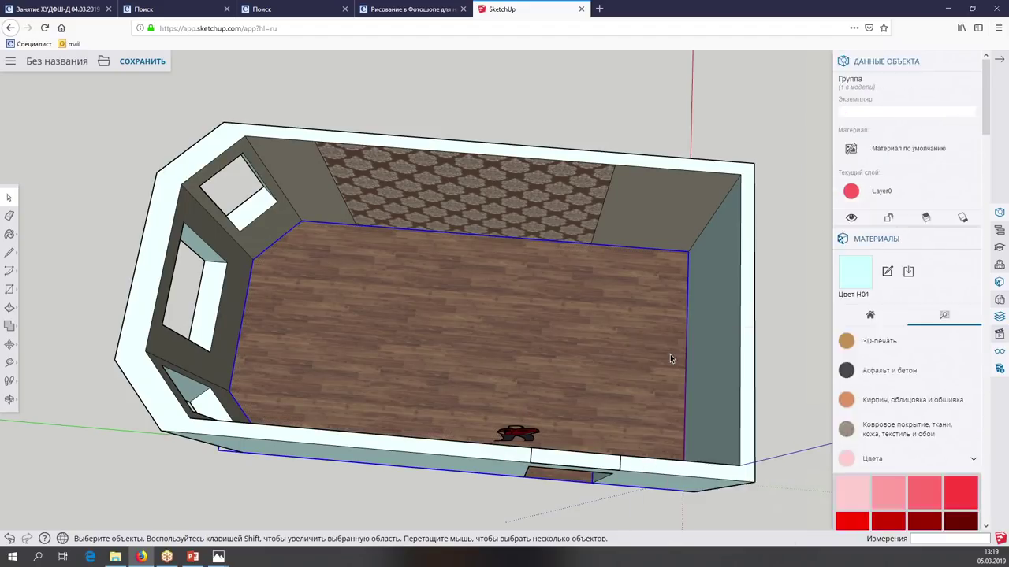
click(879, 193)
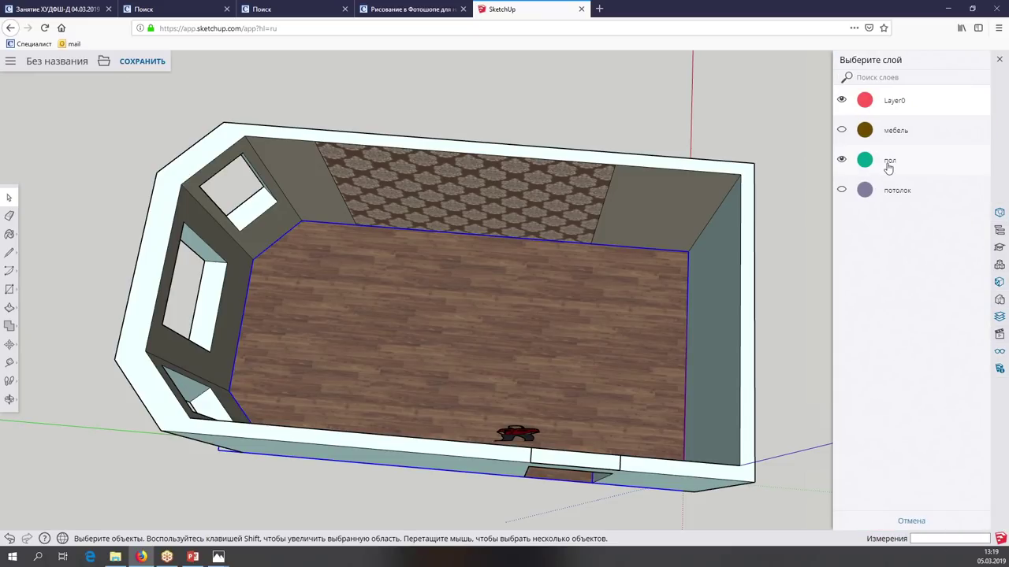
click(888, 161)
key(Escape)
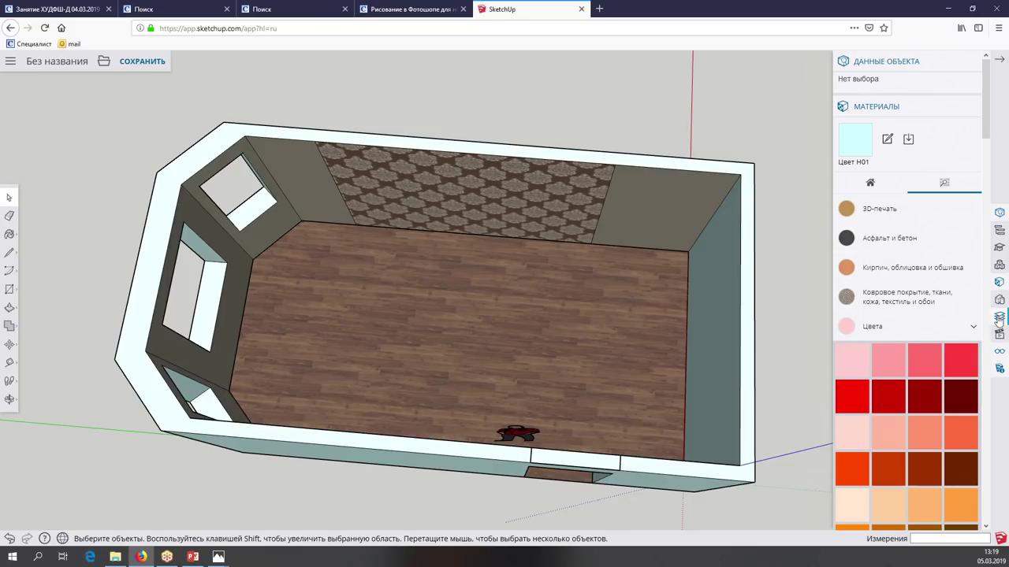
click(997, 318)
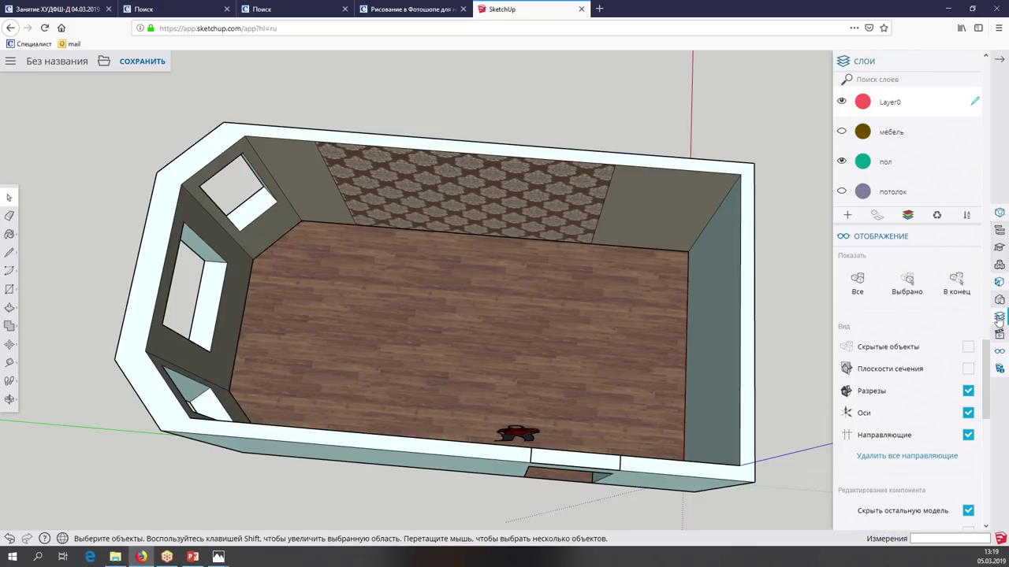
click(841, 161)
middle_drag(512, 315, 559, 347)
scroll(559, 344, up, 3)
scroll(559, 343, up, 2)
scroll(559, 348, down, 5)
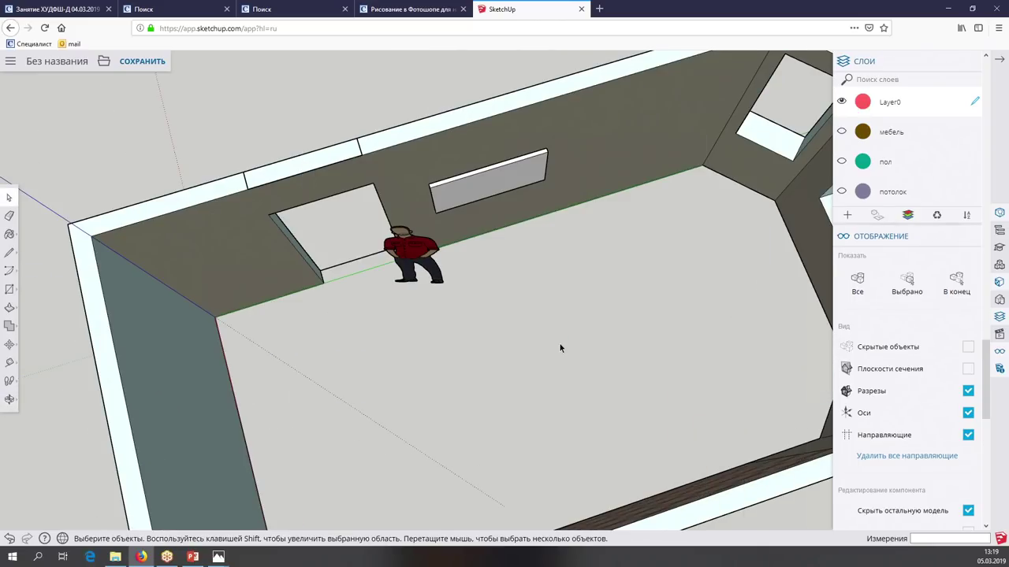
right_click(561, 348)
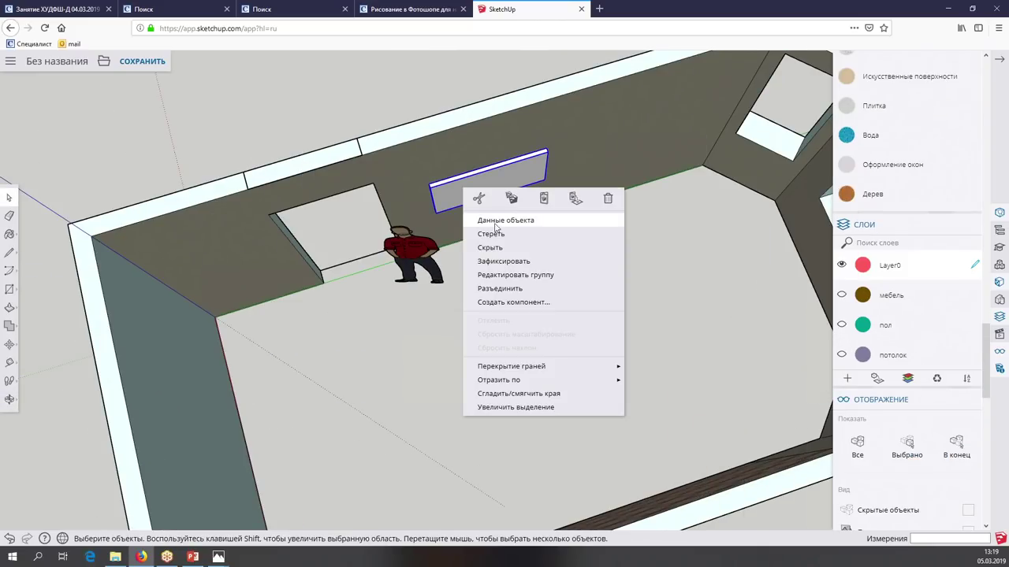
click(494, 224)
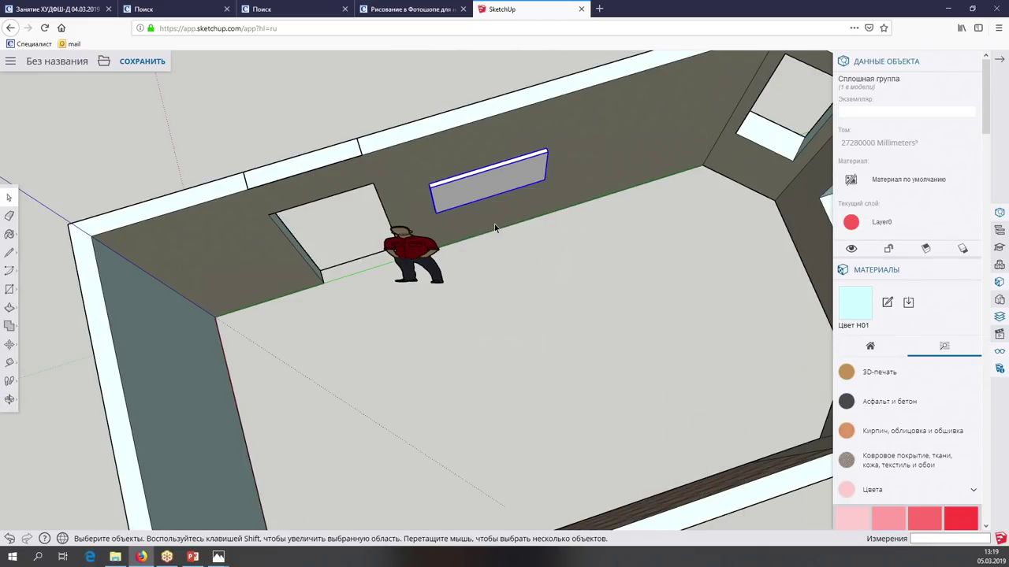
click(886, 223)
click(899, 137)
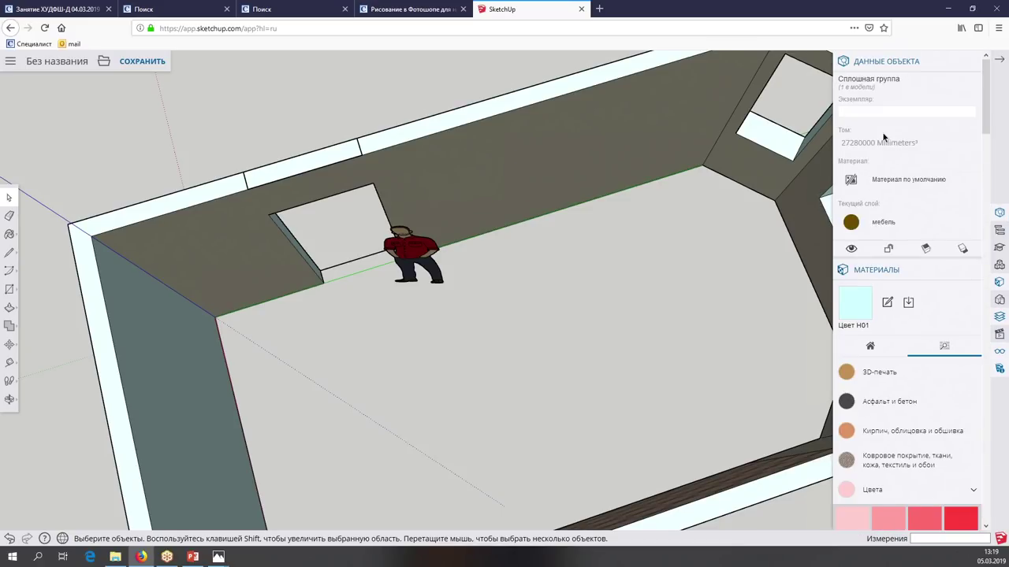
mouse_move(520, 300)
middle_down()
mouse_move(552, 316)
mouse_move(536, 331)
middle_up()
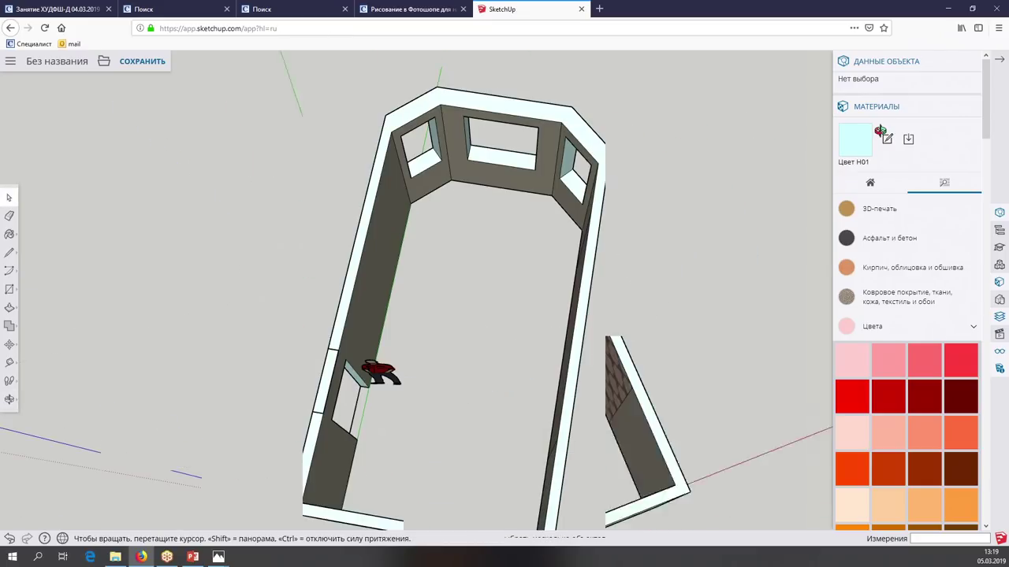
middle_drag(504, 299, 489, 237)
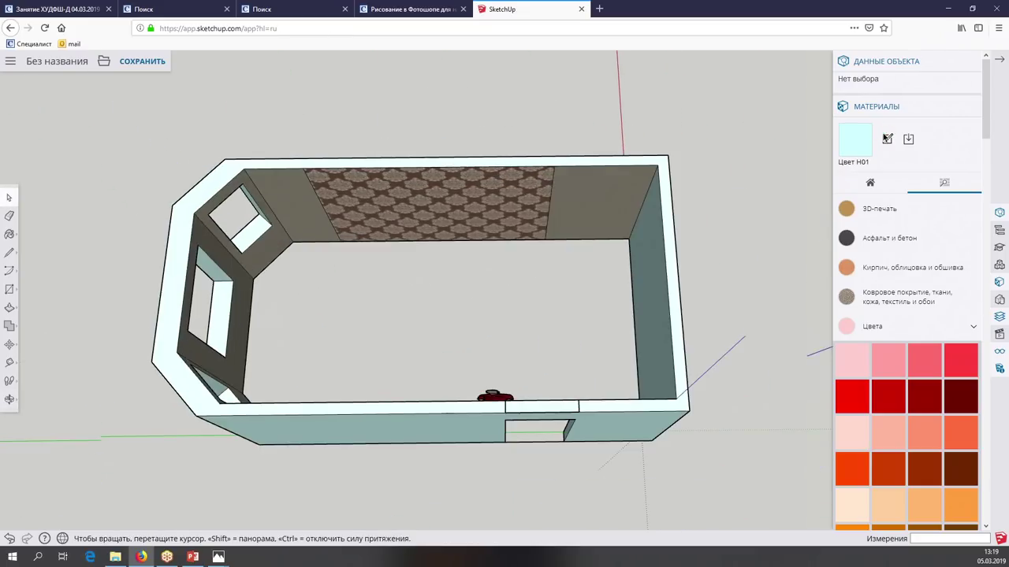
middle_drag(482, 398, 495, 392)
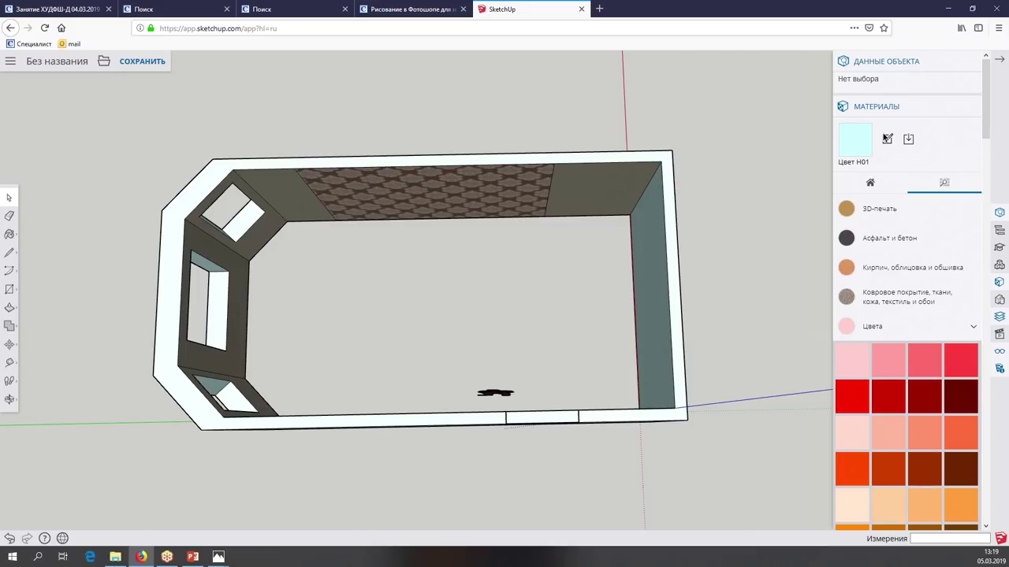
middle_drag(494, 392, 494, 392)
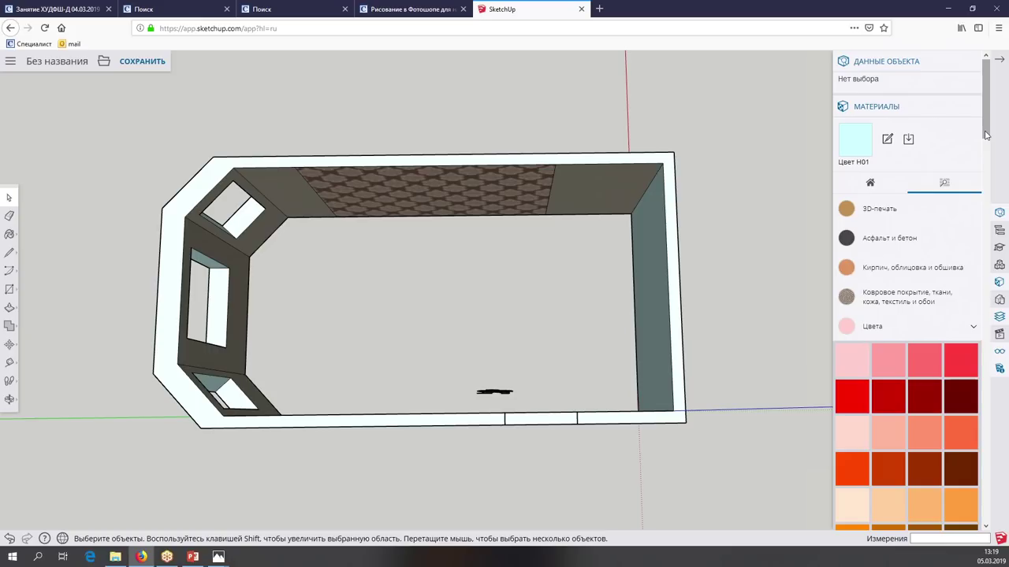
drag(985, 136, 989, 226)
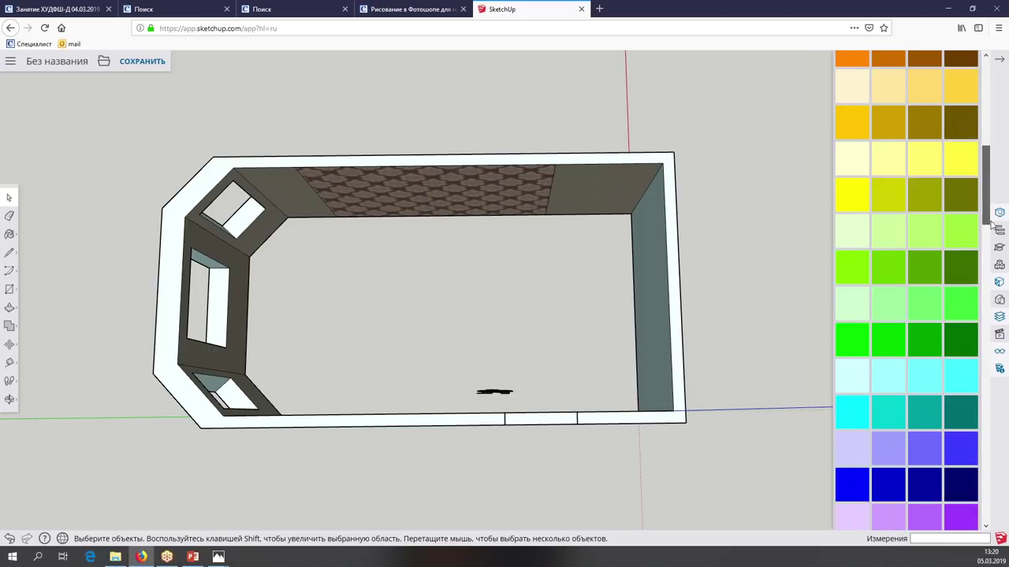
click(999, 283)
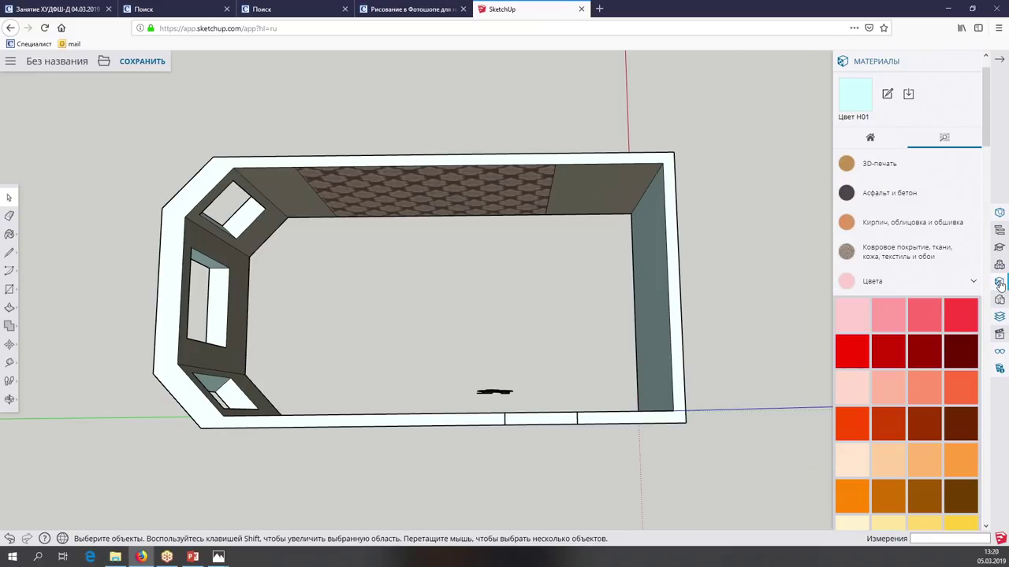
Make the мебель and пол layers visible again and open the Представления scenes list
click(999, 316)
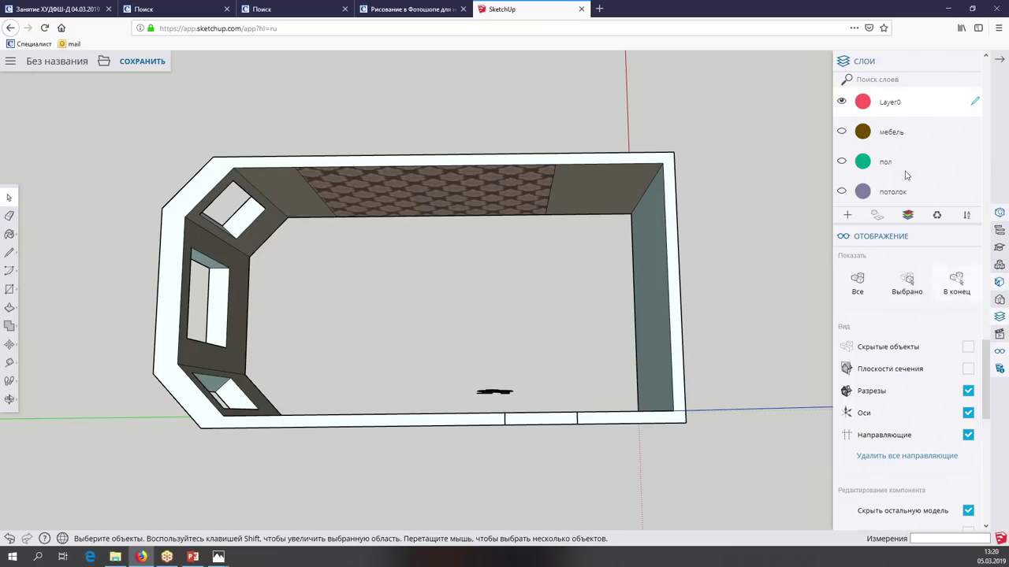
click(842, 131)
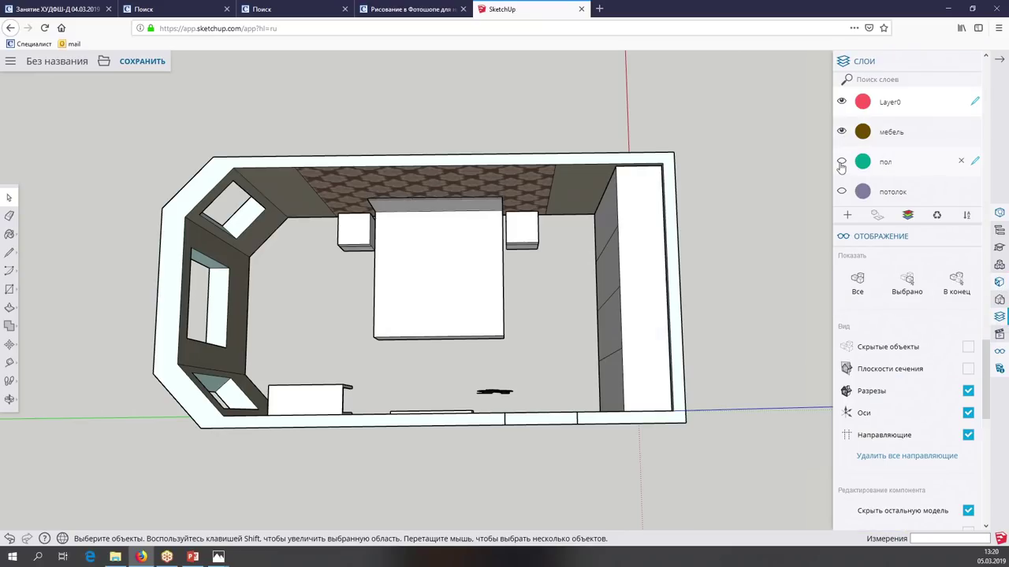
click(842, 162)
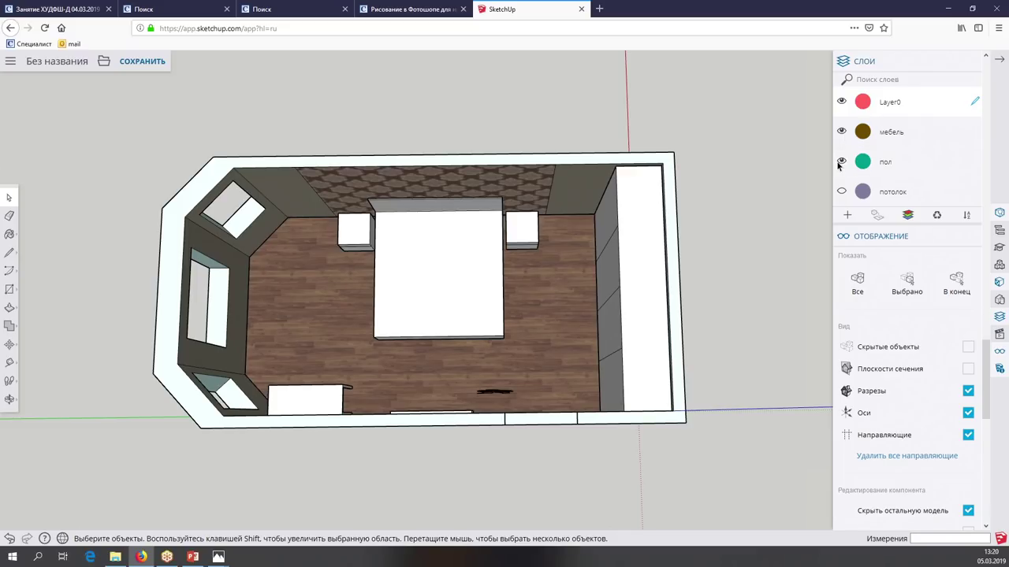
click(999, 334)
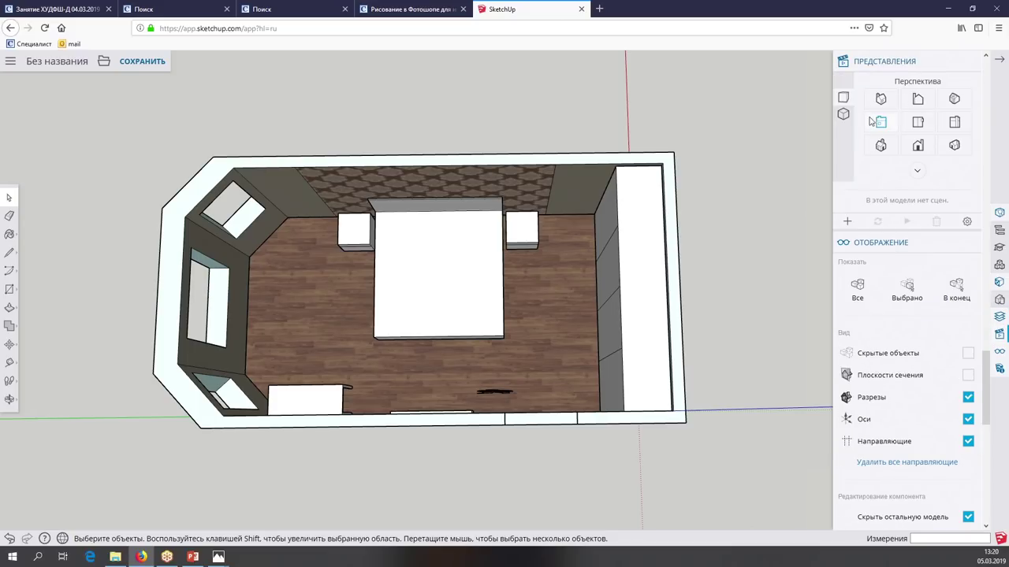
Set up a straight-down top view of the room
click(882, 123)
middle_drag(482, 249, 527, 247)
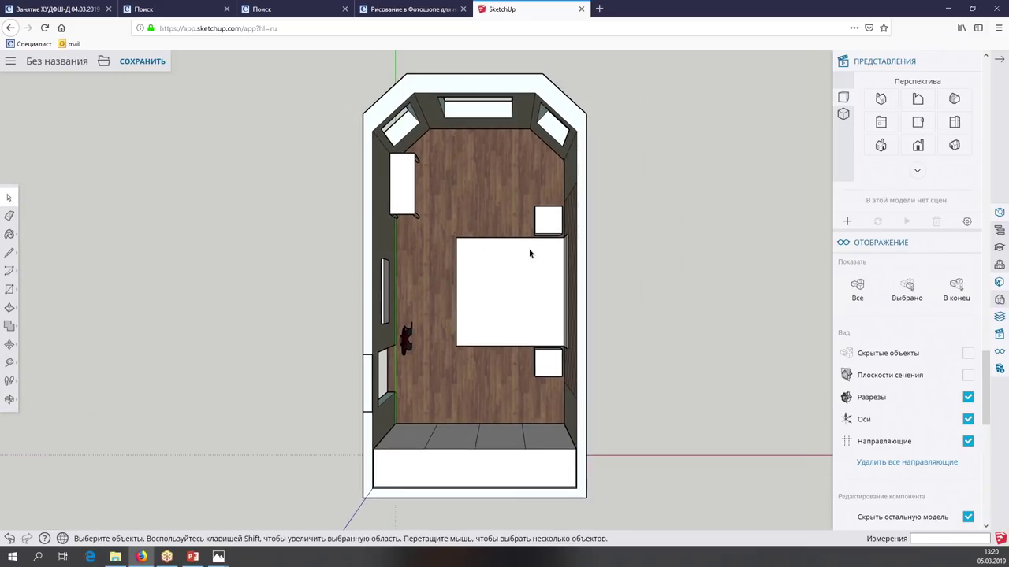
middle_drag(526, 248, 529, 254)
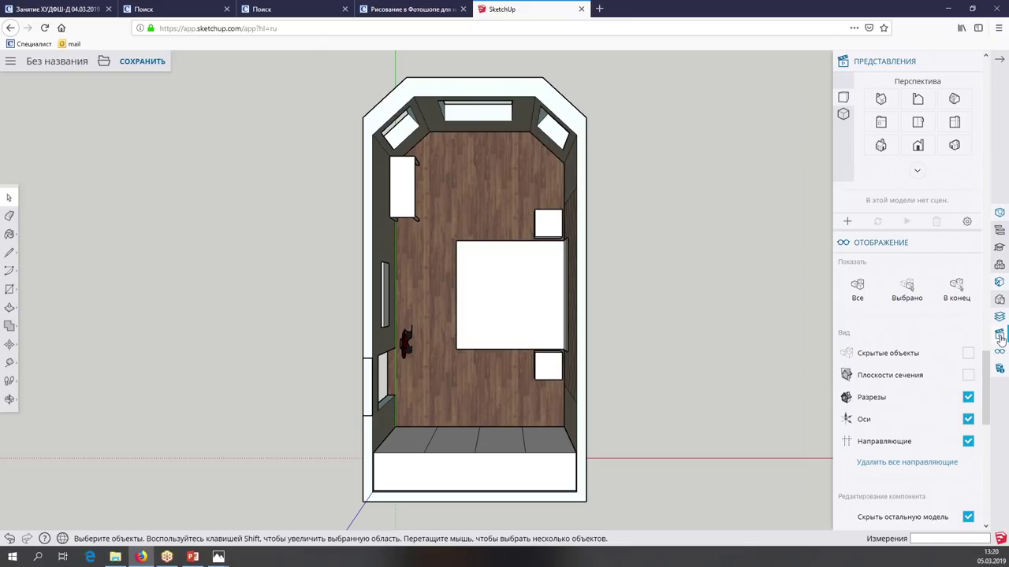
Save the view as scene 'вид сверху' and add a second scene
click(848, 223)
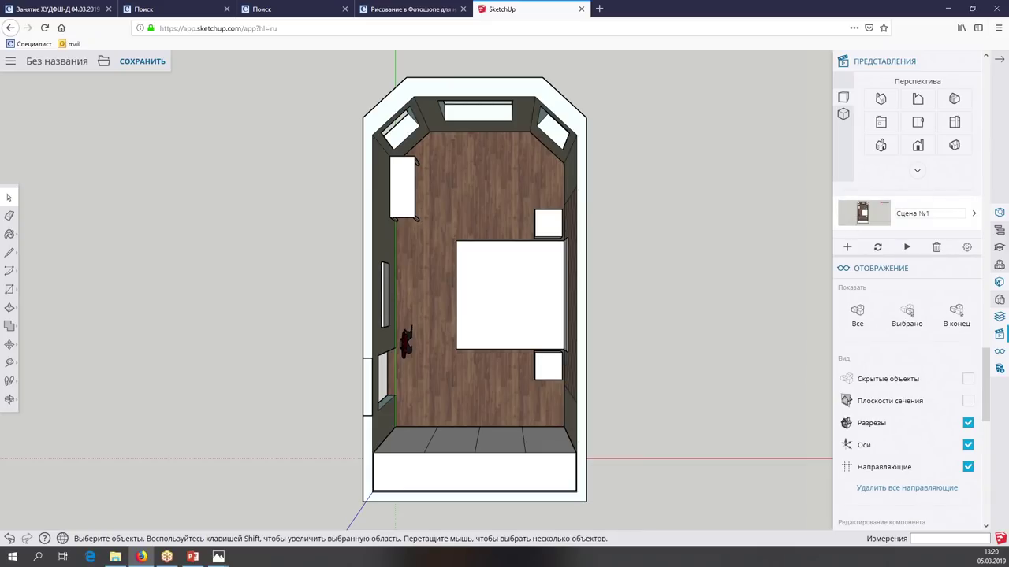
click(913, 213)
text(вид )
text(чс)
key(BackSpace)
text(вер)
text(ху)
key(Return)
click(847, 248)
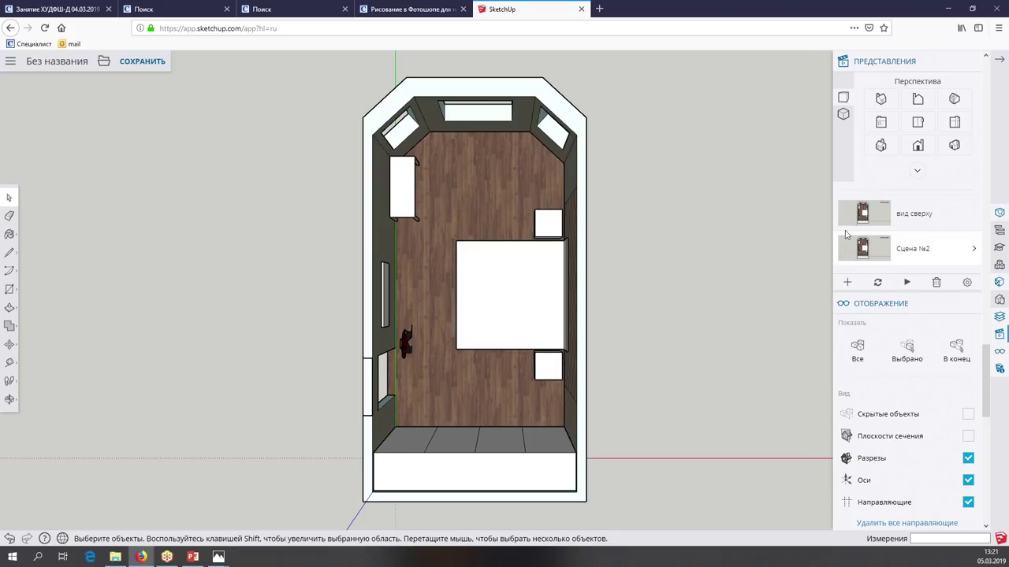
Switch to parallel projection and rename the second scene 'план'
click(844, 115)
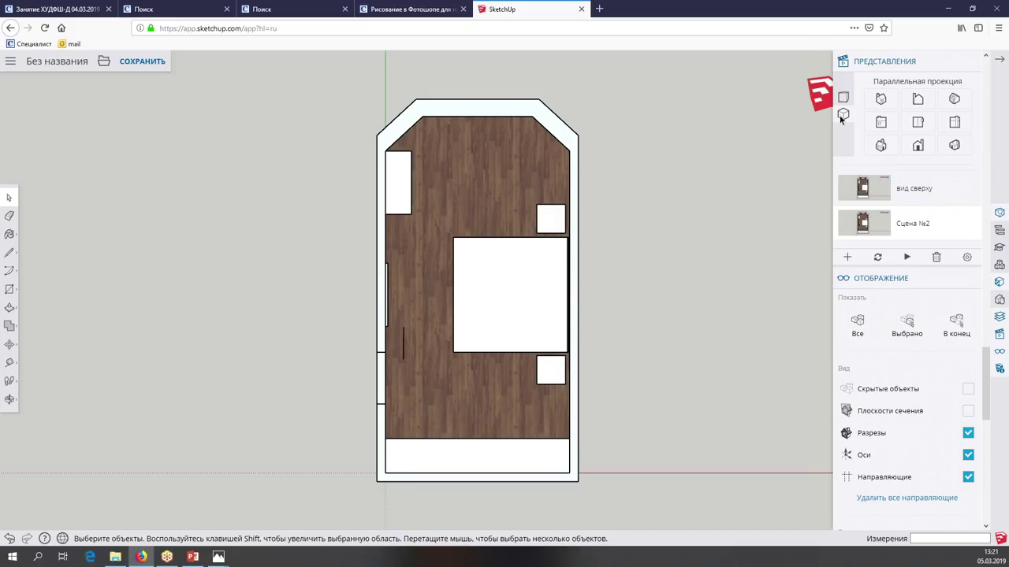
click(841, 116)
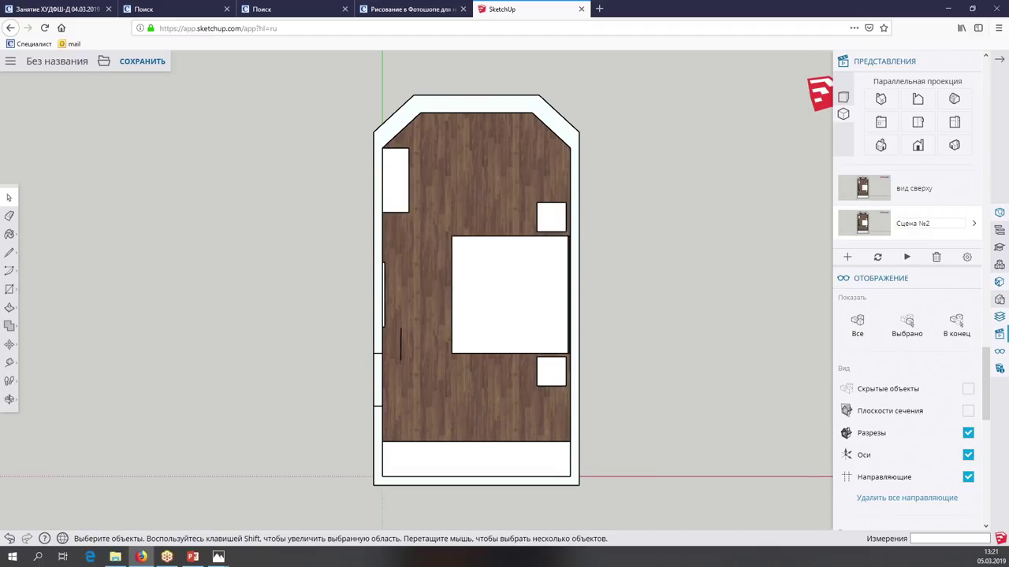
double_click(913, 223)
text(план)
key(Return)
Update the план scene with the flat parallel-projection top view
click(882, 224)
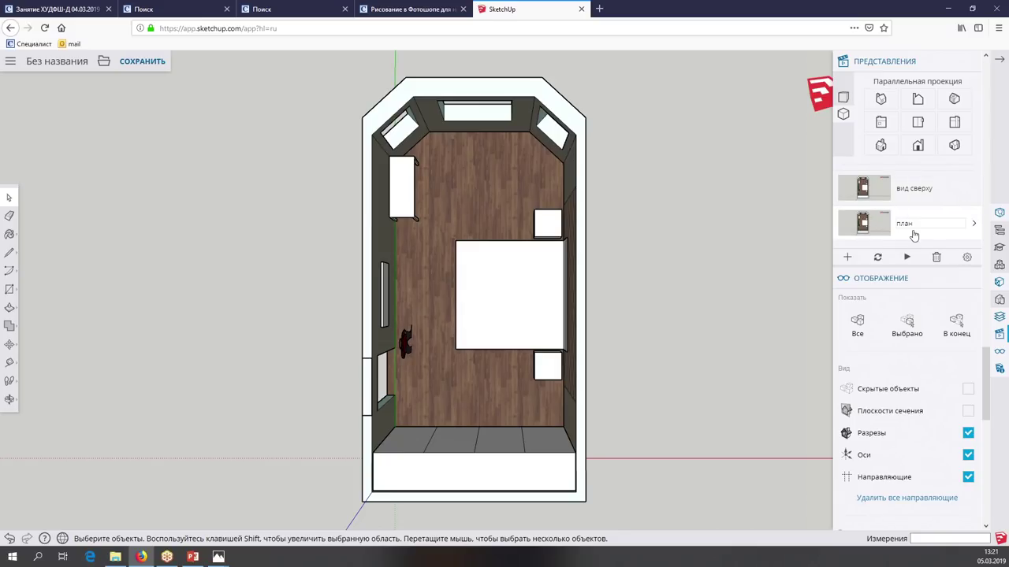
click(870, 232)
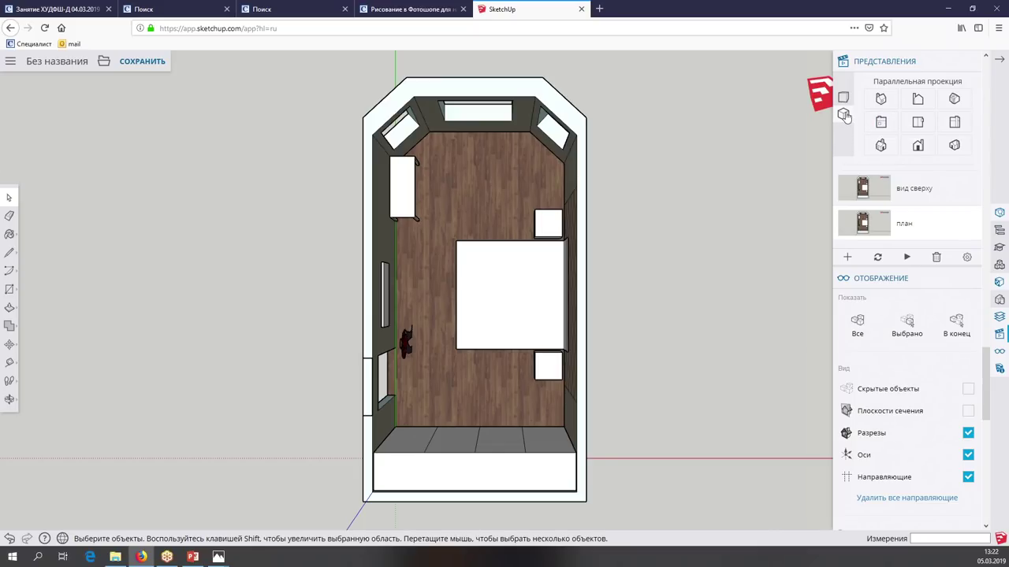
click(843, 116)
click(843, 115)
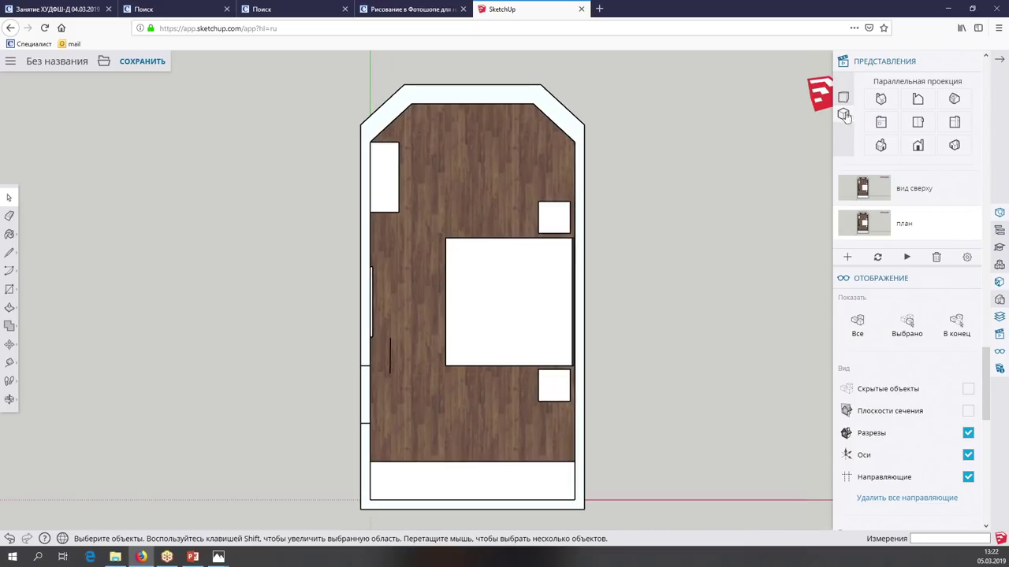
click(878, 257)
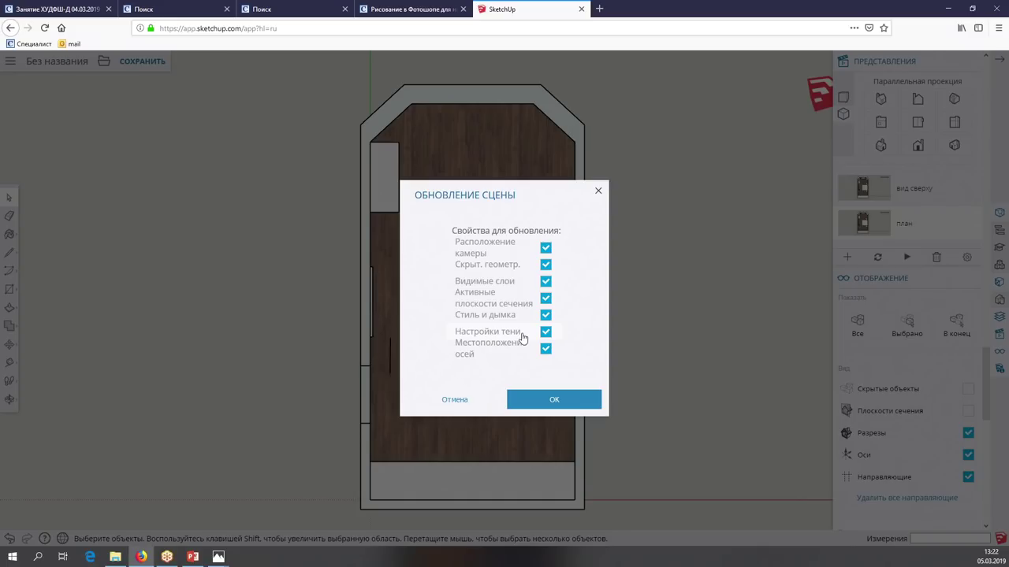
click(546, 405)
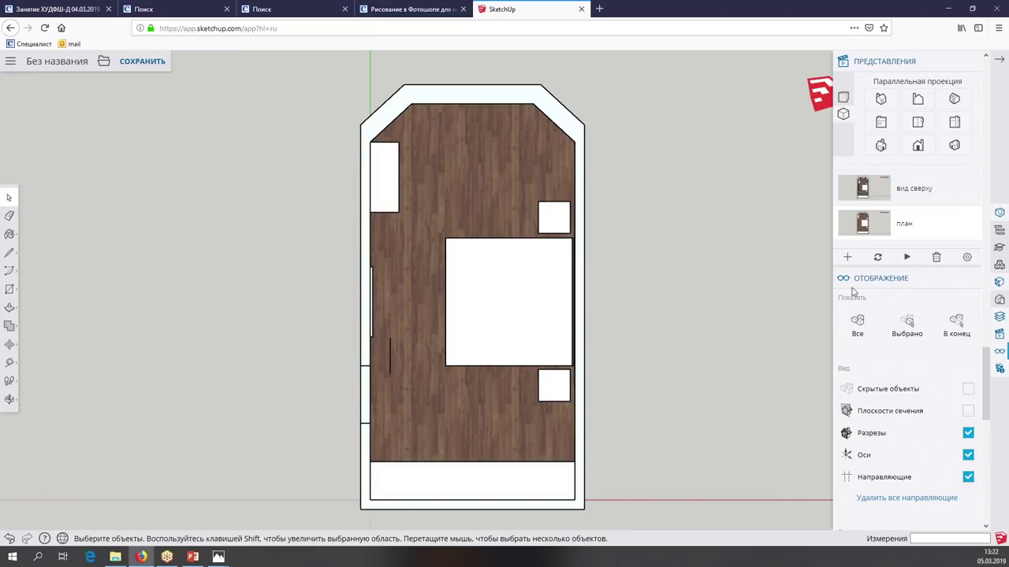
Compare the вид сверху and план scenes, then add a third scene
click(881, 194)
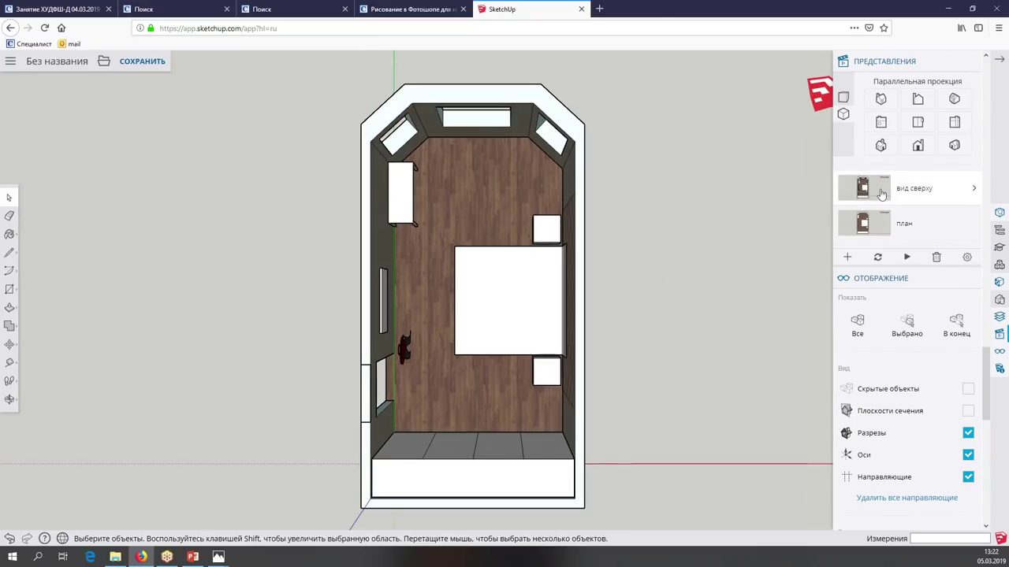
click(880, 228)
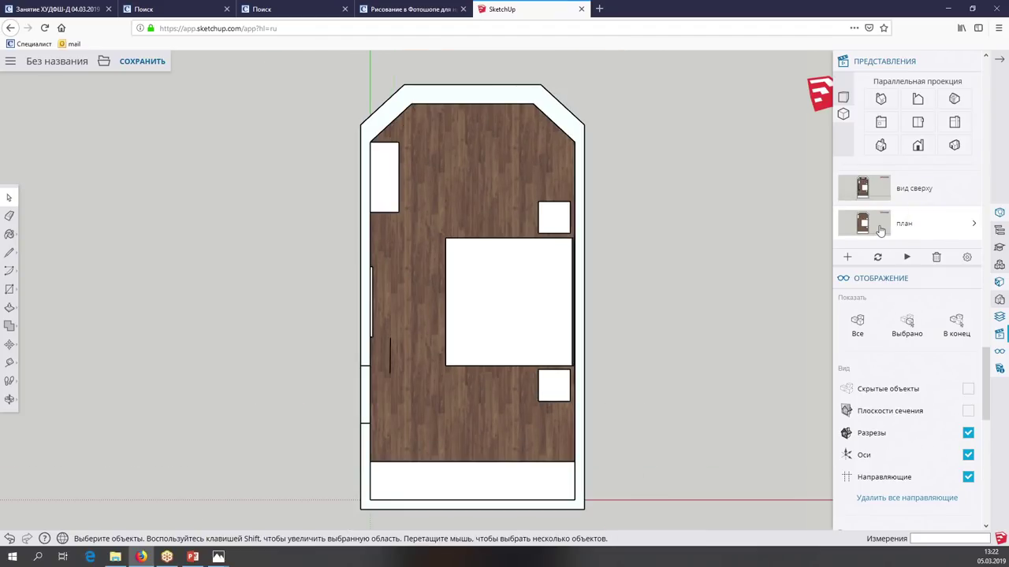
click(884, 191)
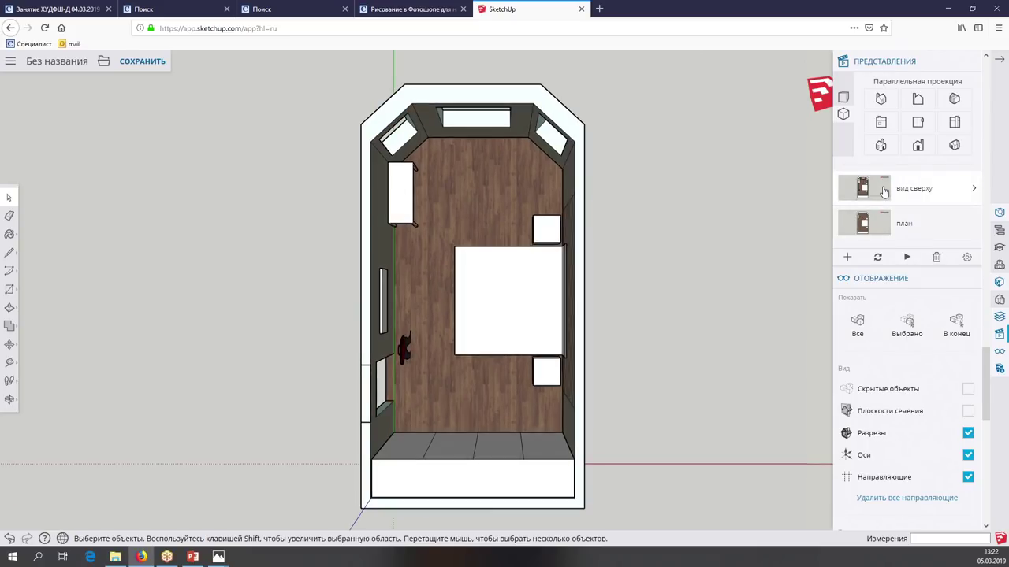
click(883, 227)
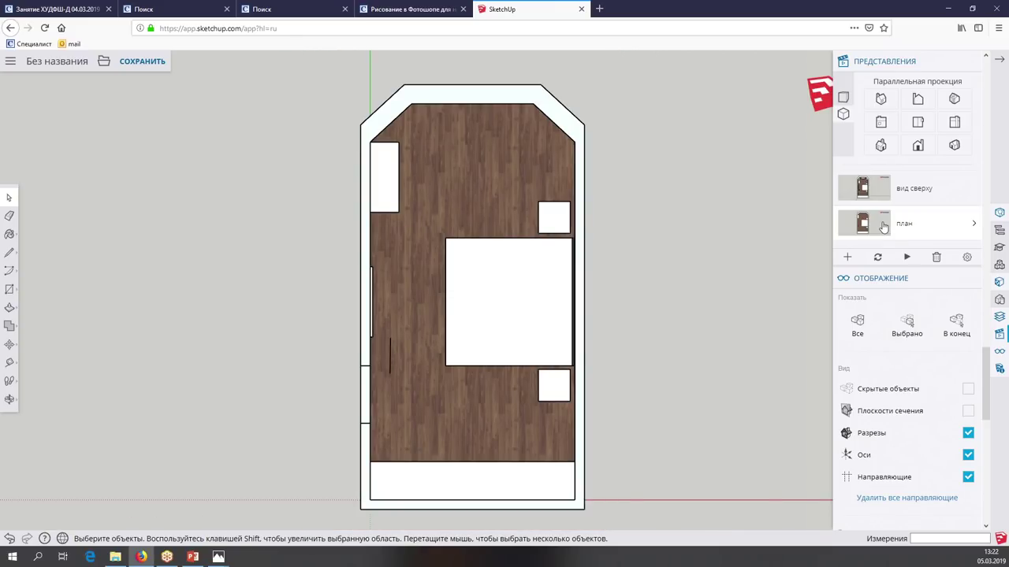
click(848, 259)
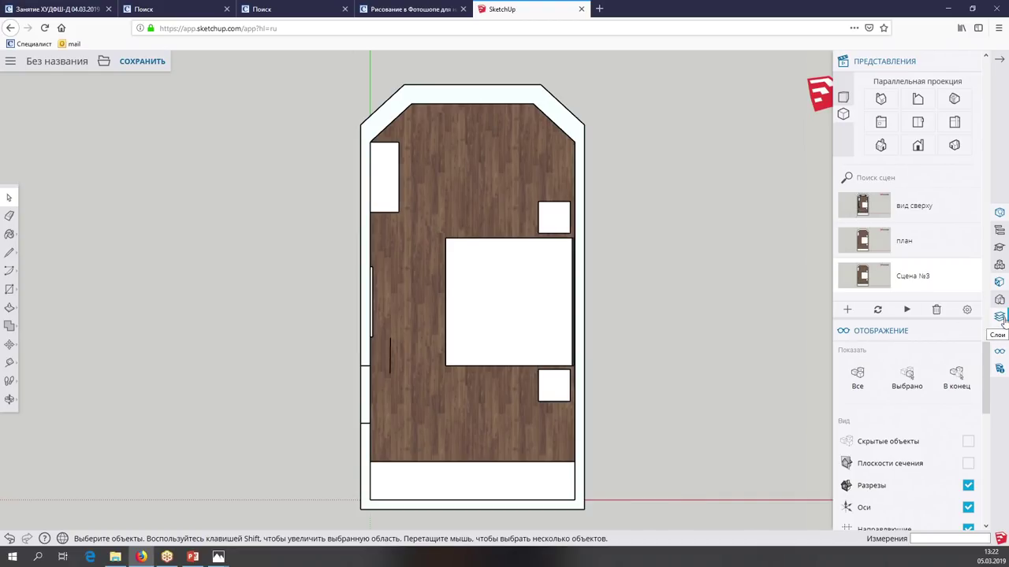
Hide the мебель furniture layer to leave the bare wood floor
click(999, 317)
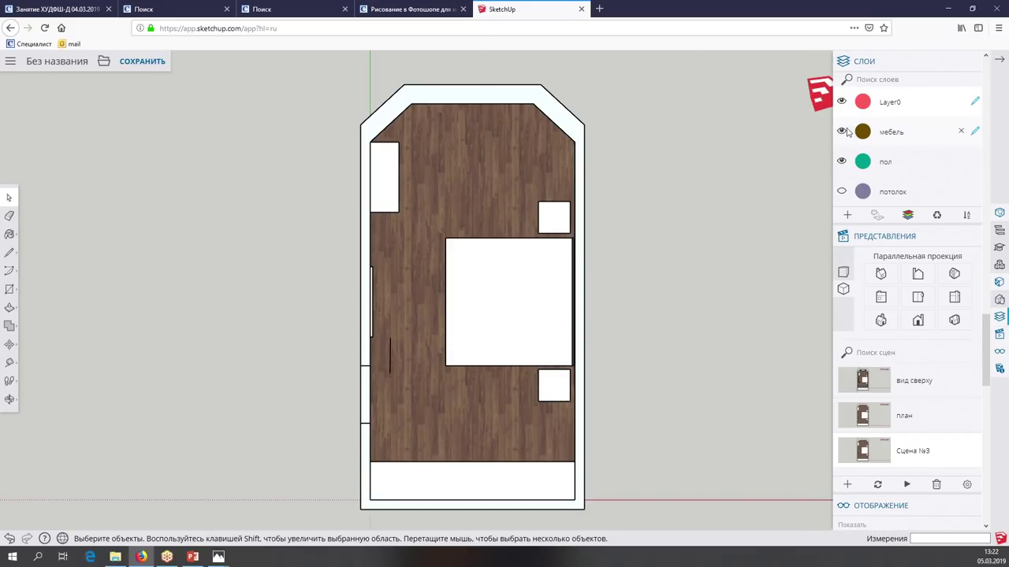
click(842, 133)
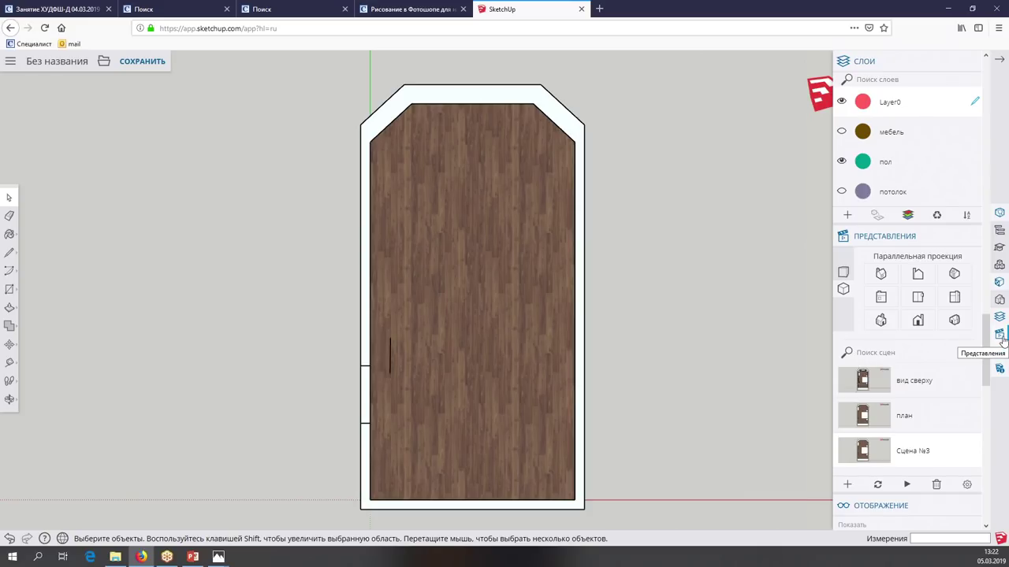
click(999, 335)
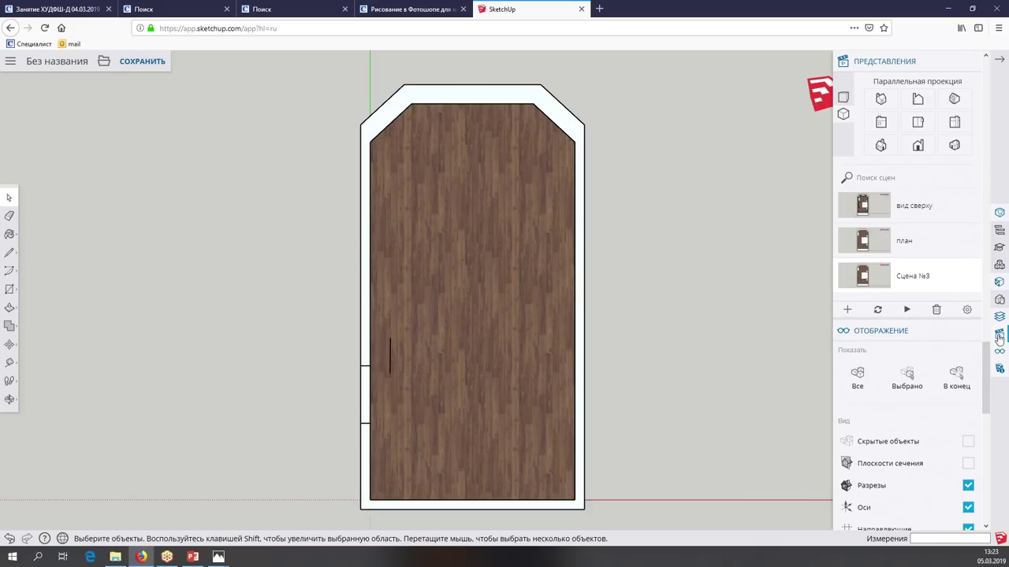
Update the third scene with the bare floor view and name it 'план пола'
click(877, 309)
click(527, 404)
double_click(912, 278)
text(план пола)
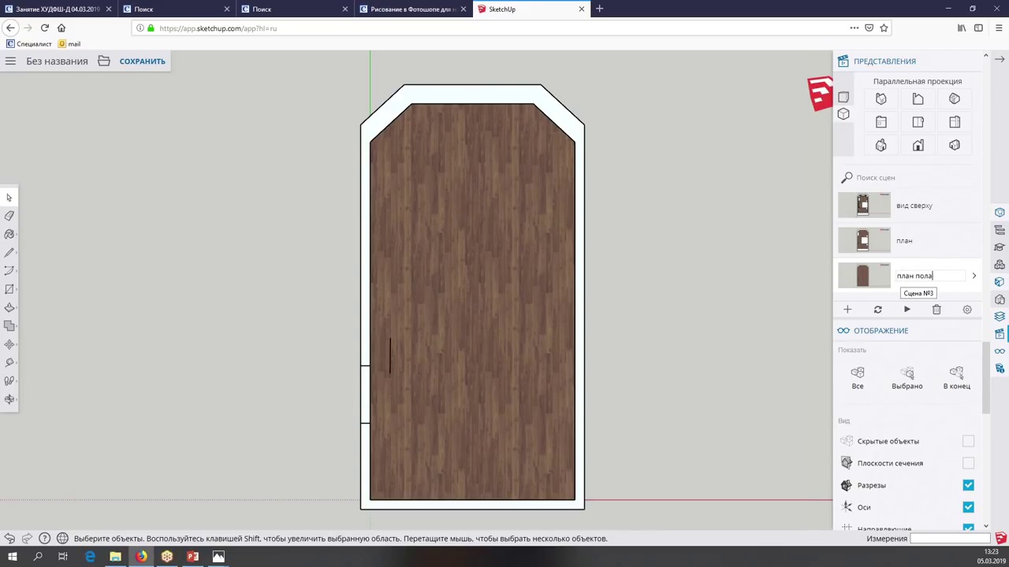
key(Return)
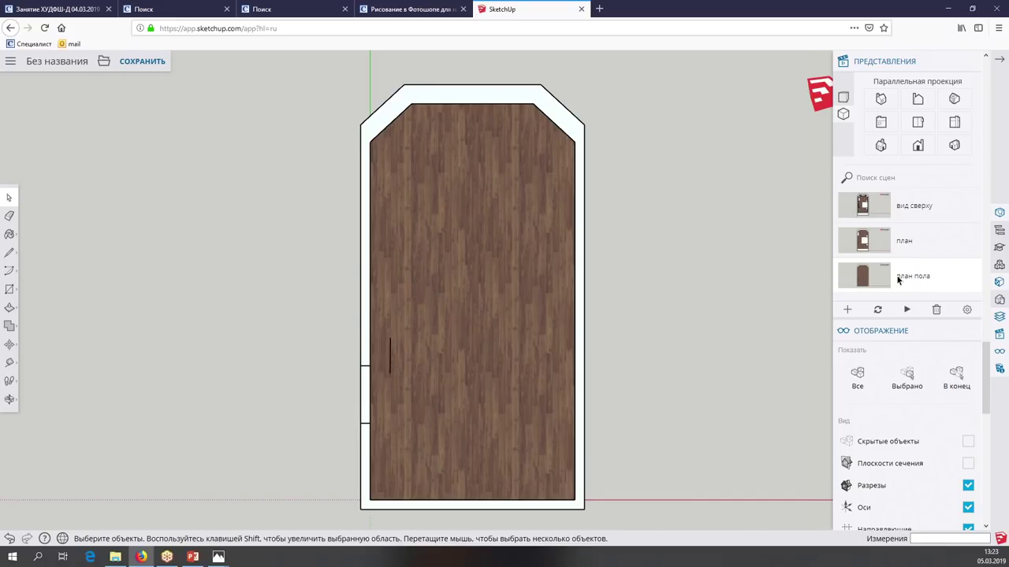
Flip between the план, план пола and вид сверху scenes to check them
click(860, 250)
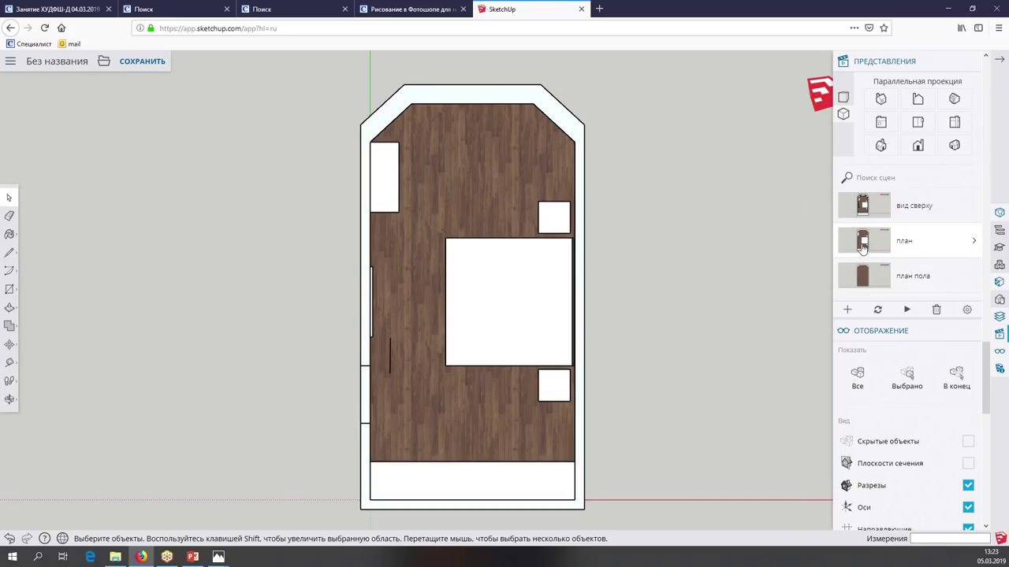
click(866, 279)
click(863, 250)
click(865, 209)
click(870, 279)
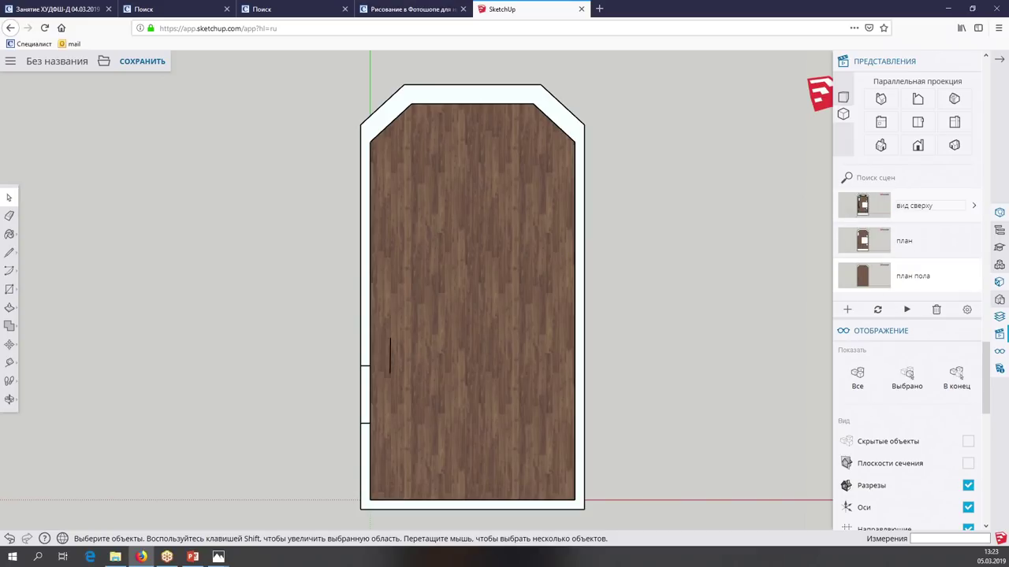
click(872, 211)
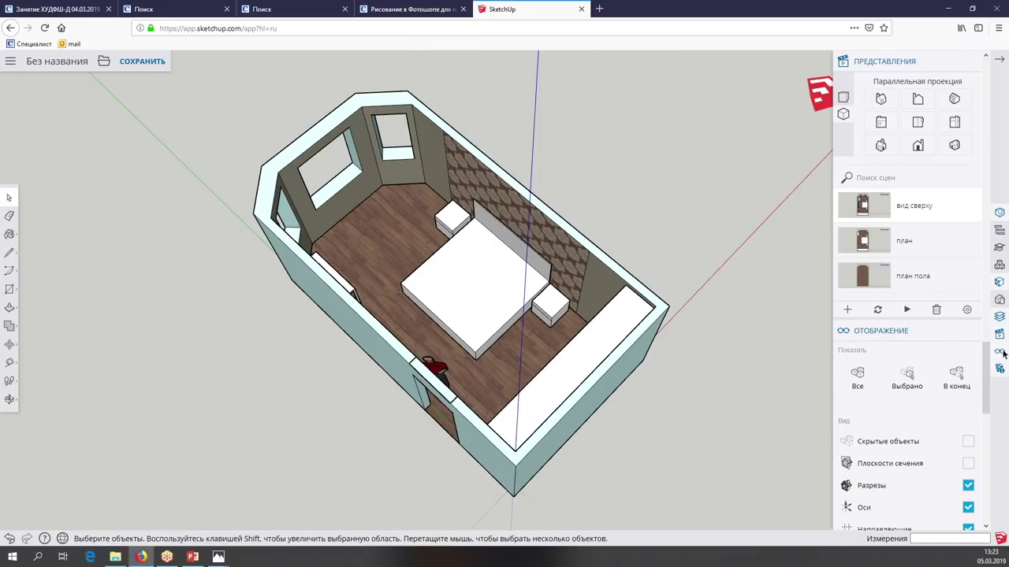
Place a section plane on the left side wall
click(10, 381)
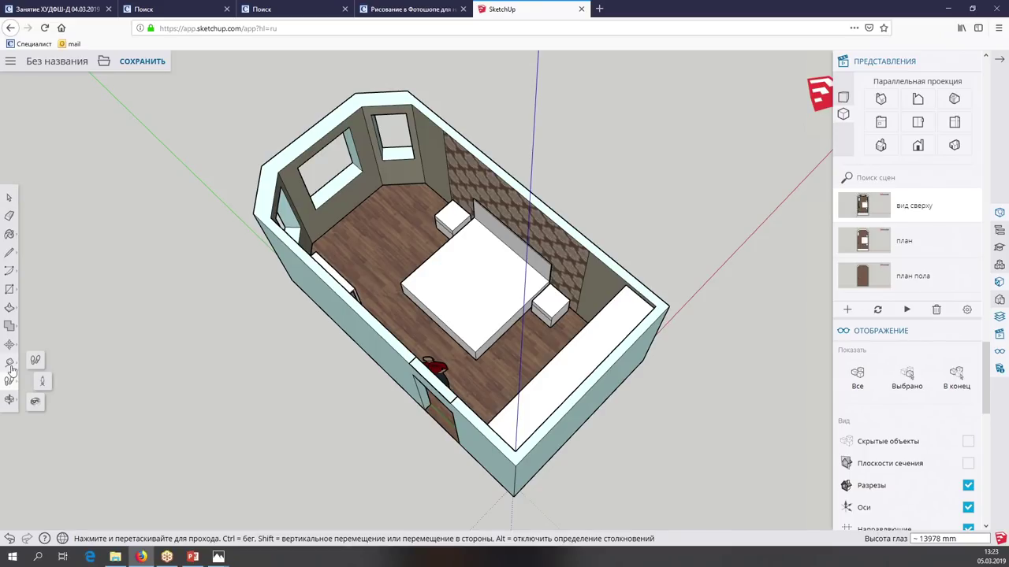
click(10, 364)
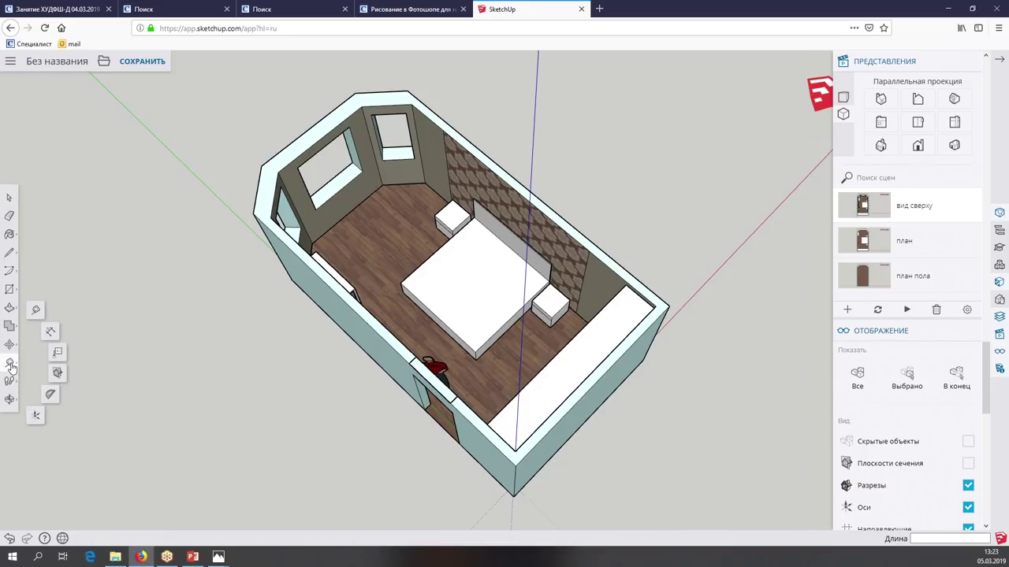
click(57, 375)
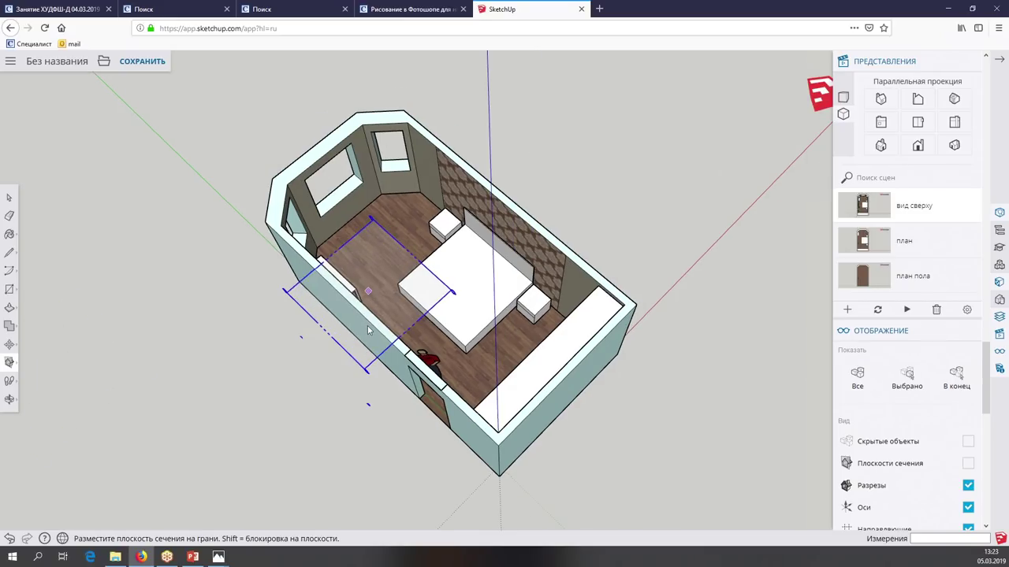
click(365, 331)
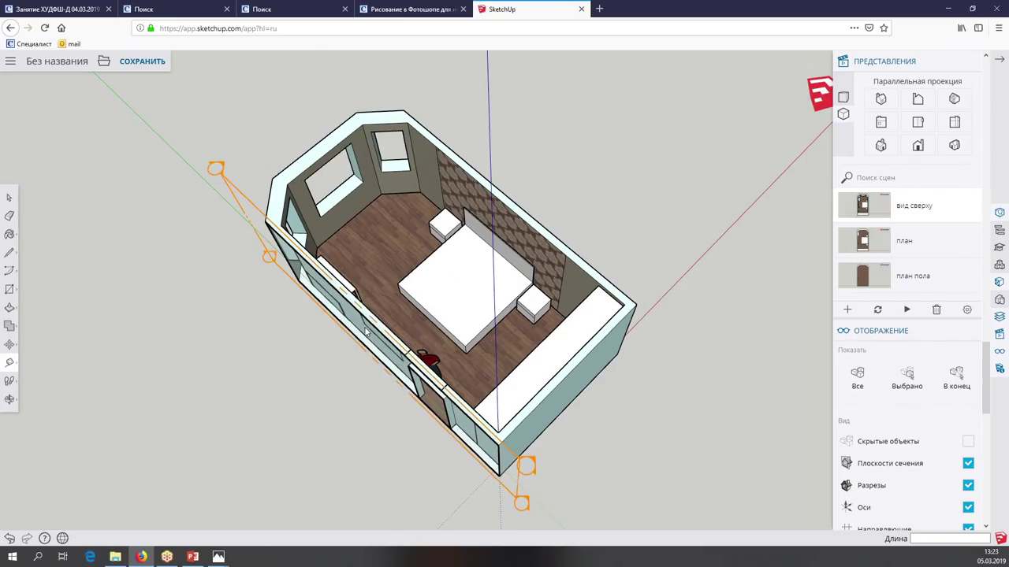
Move the section plane inward into the room along the red axis
click(9, 197)
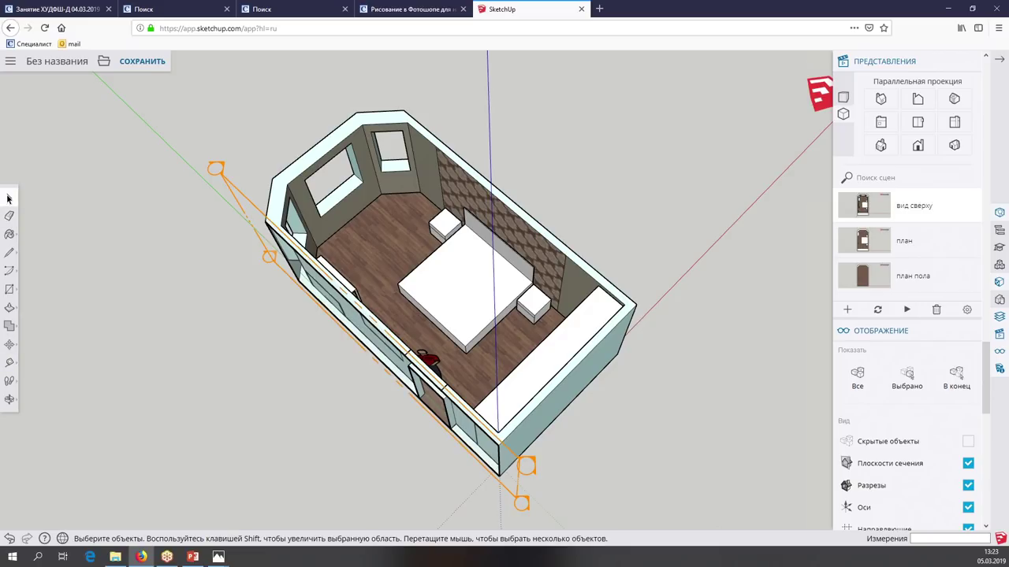
click(246, 205)
click(9, 345)
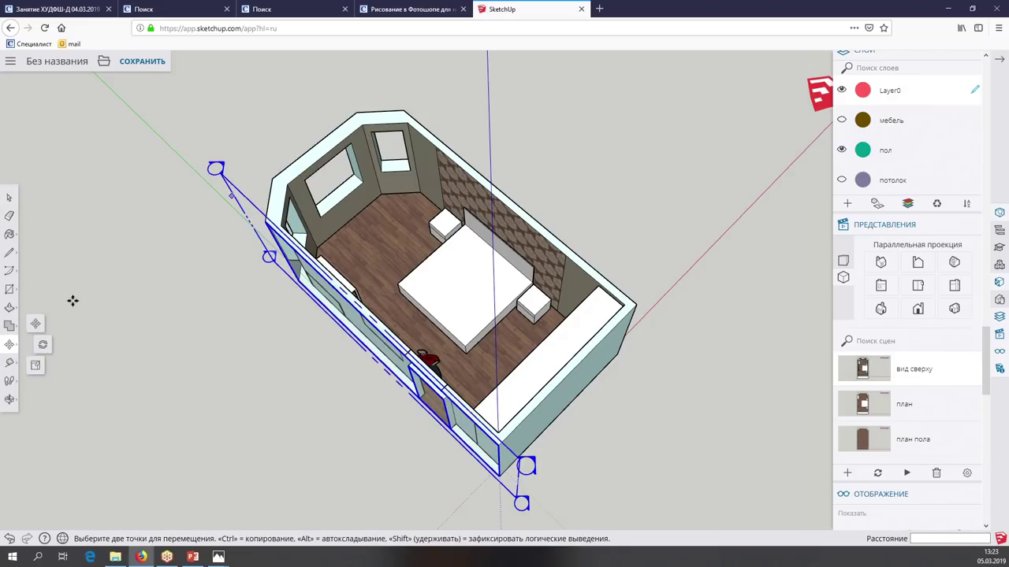
click(233, 199)
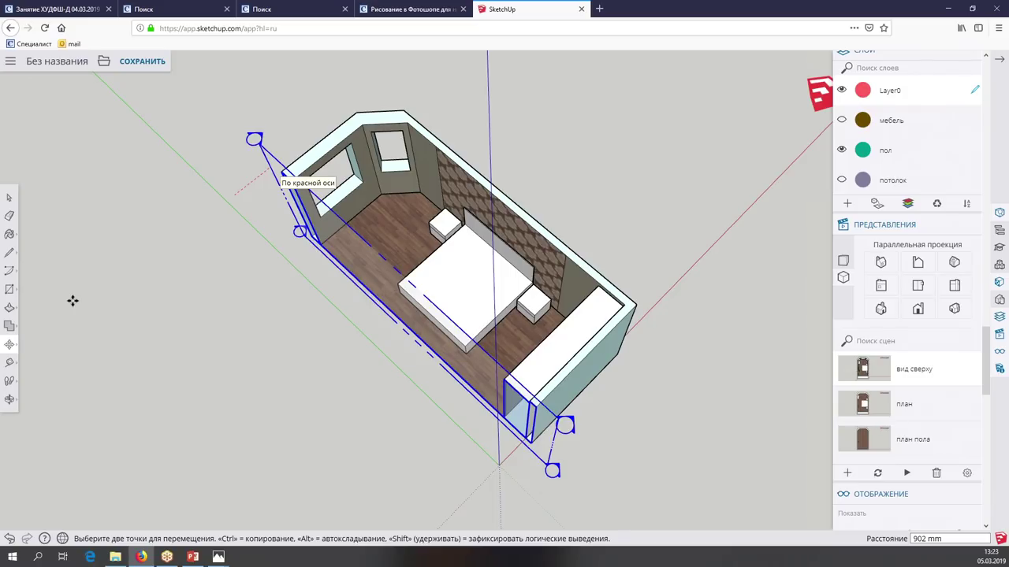
Align the view to the section plane to face the damask bed wall
click(10, 199)
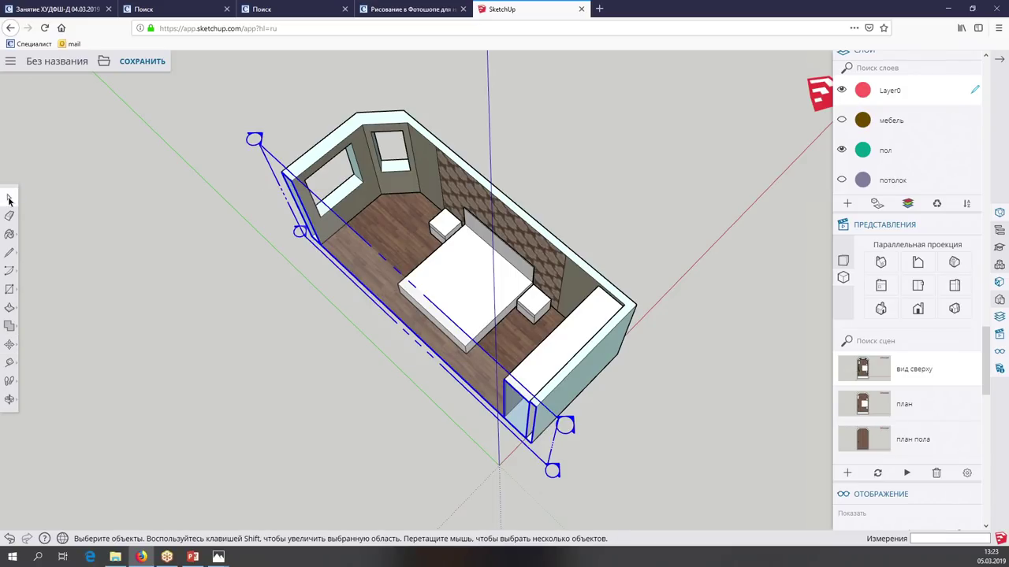
right_click(273, 159)
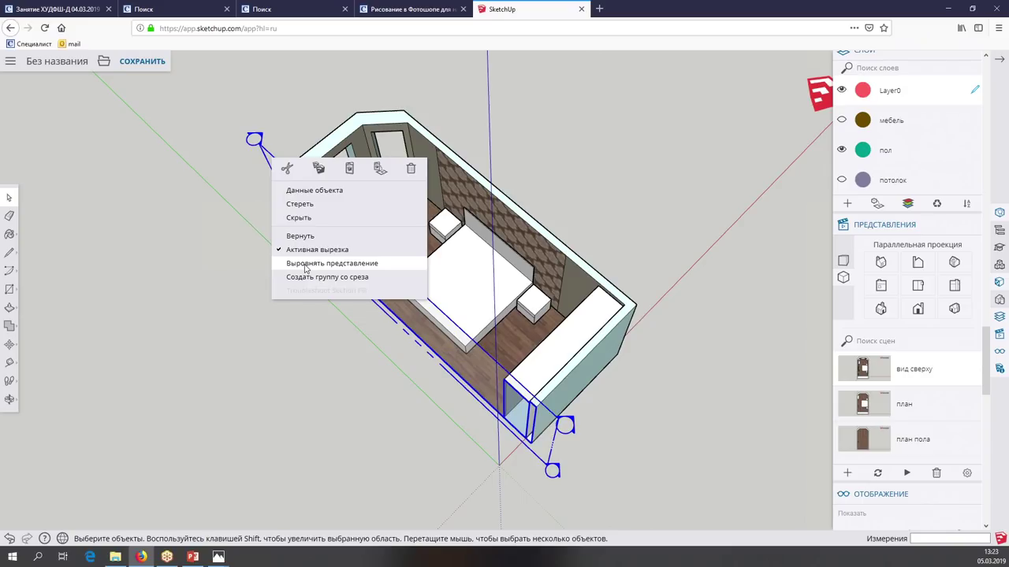
click(306, 269)
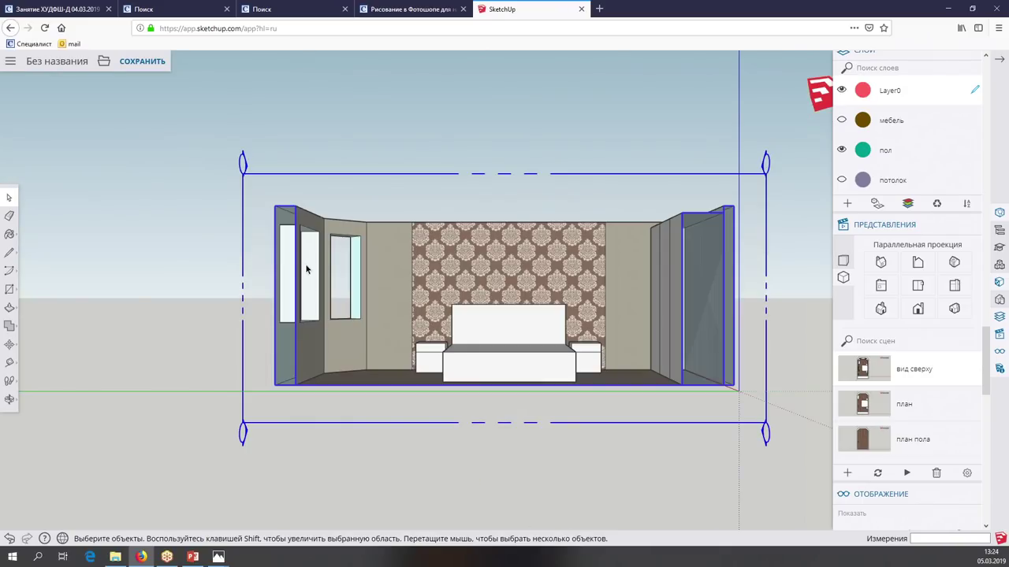
Re-centre the room in view and switch to parallel projection
click(880, 309)
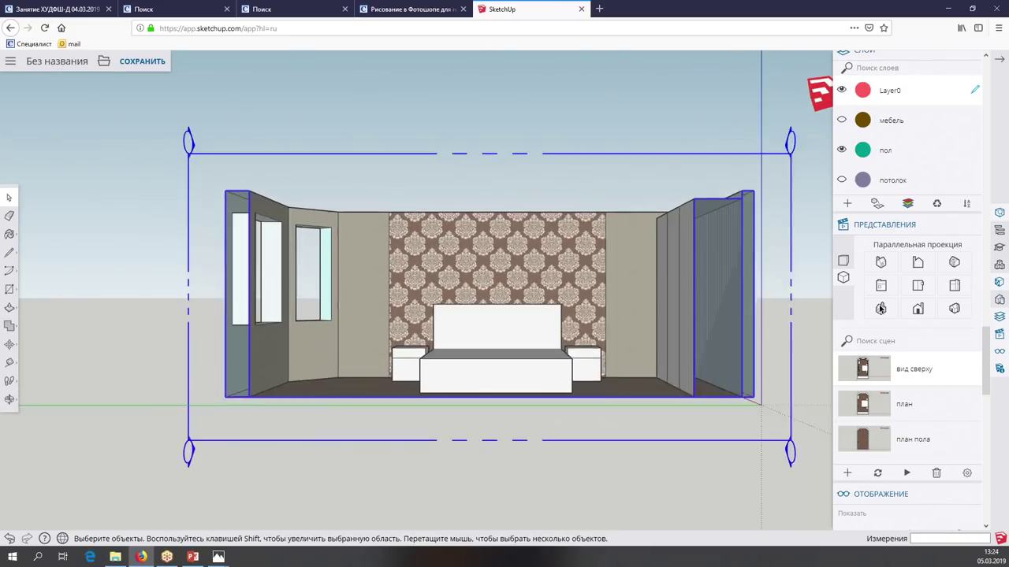
click(881, 309)
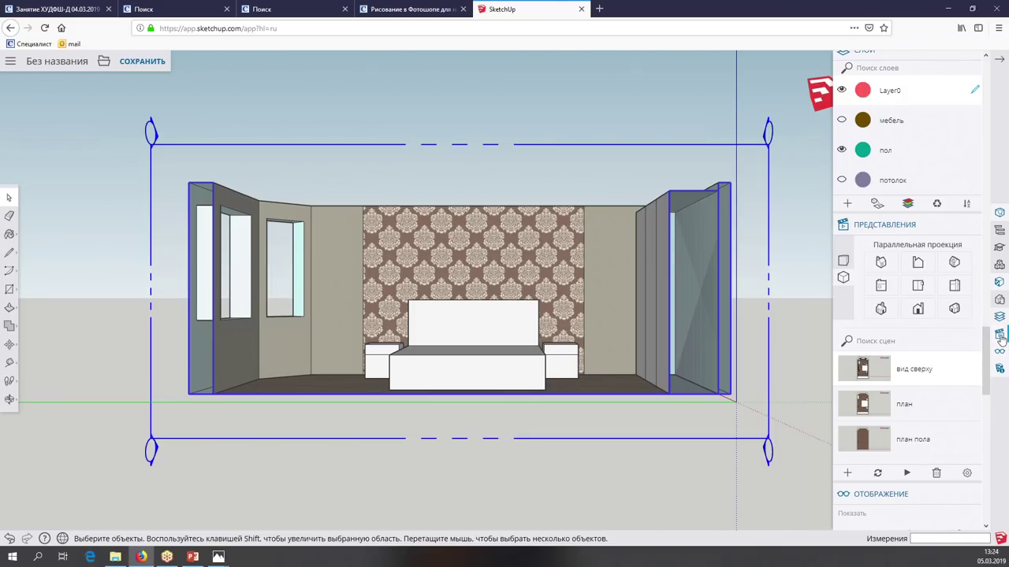
click(999, 354)
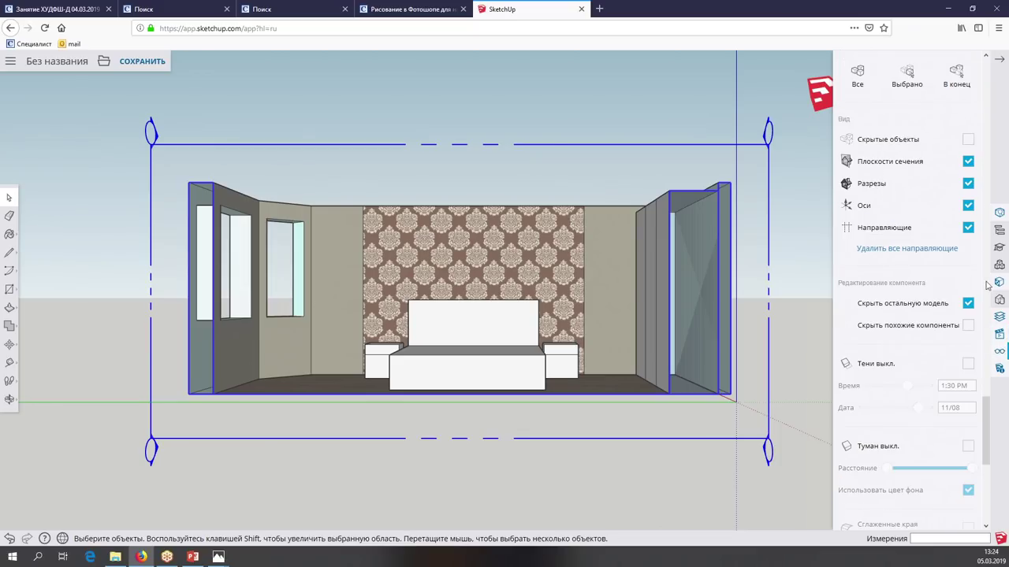
click(999, 335)
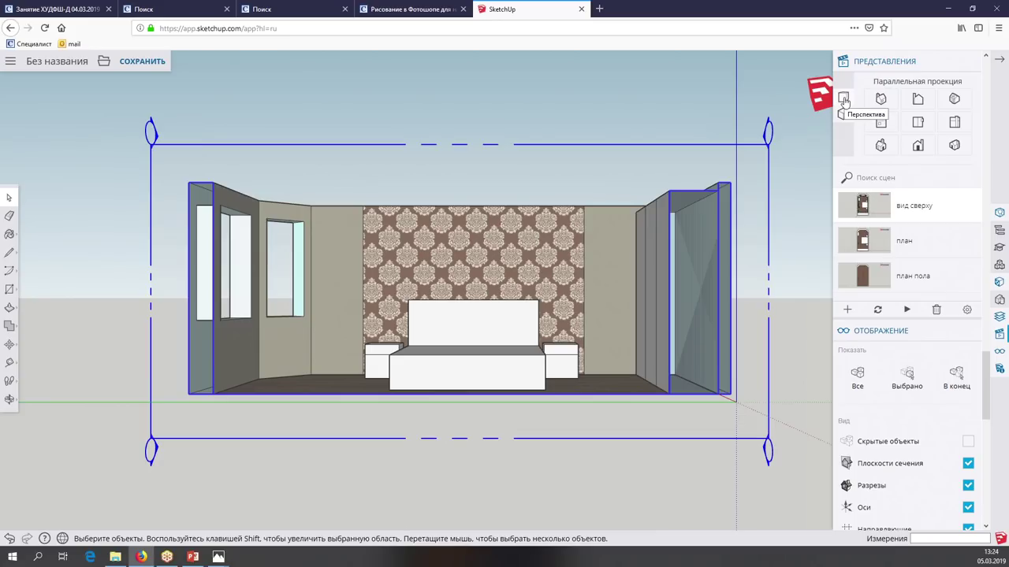
click(841, 121)
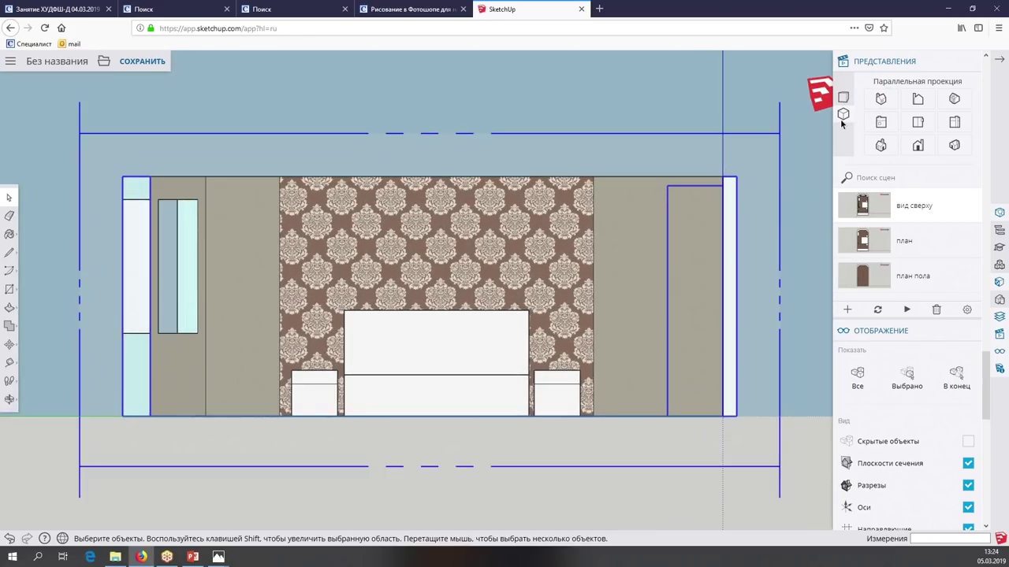
Hide section plane outlines in Display settings and bring up the Styles panel
click(999, 352)
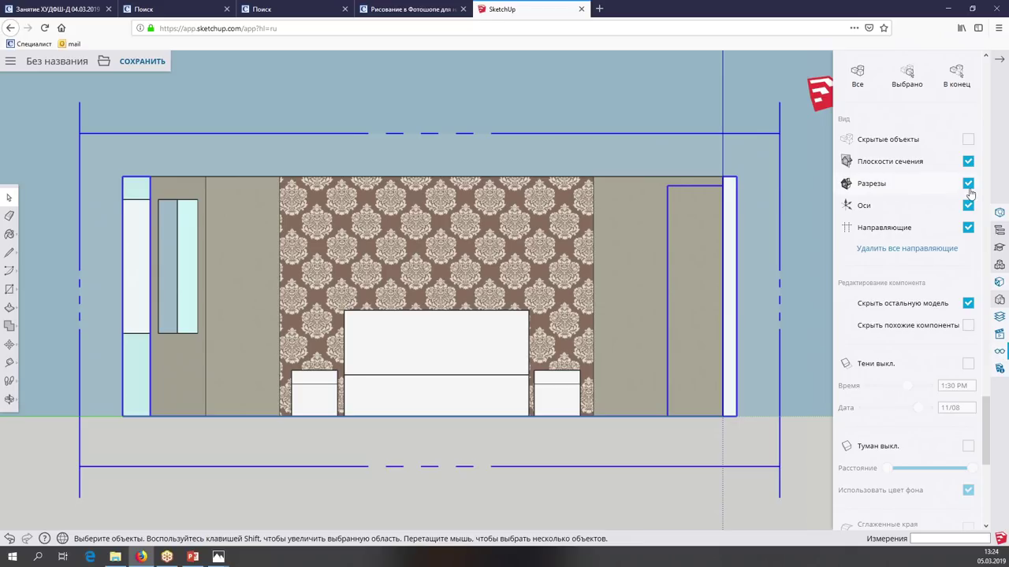
click(968, 161)
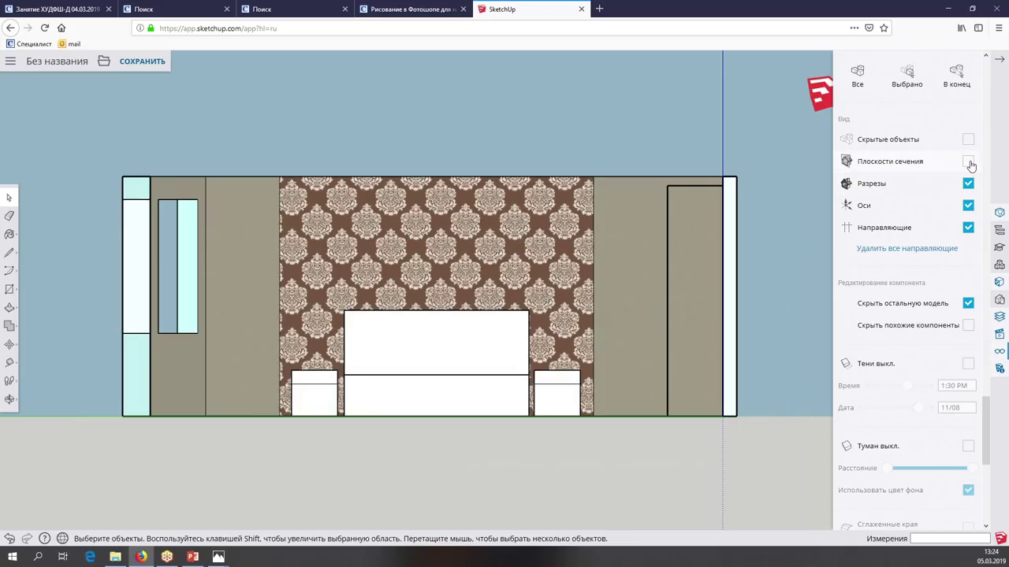
scroll(969, 165, down, 3)
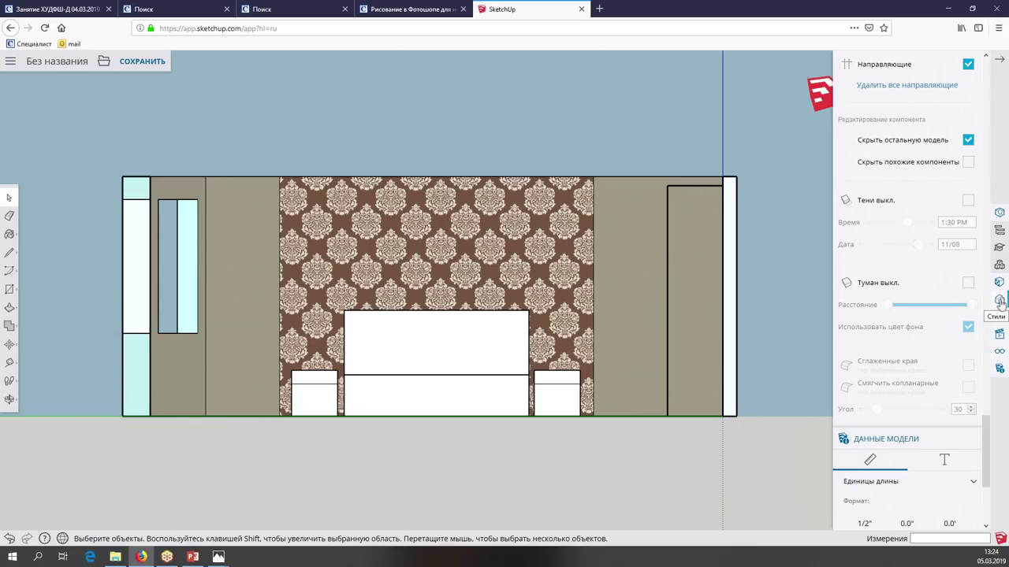
click(999, 301)
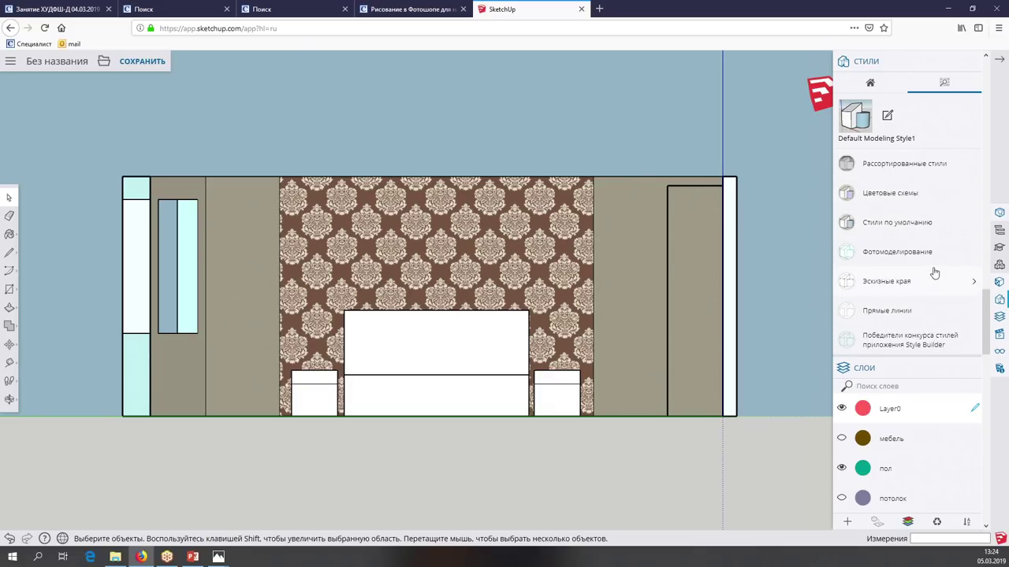
Apply the documentation style from Default Styles to the elevation
click(880, 227)
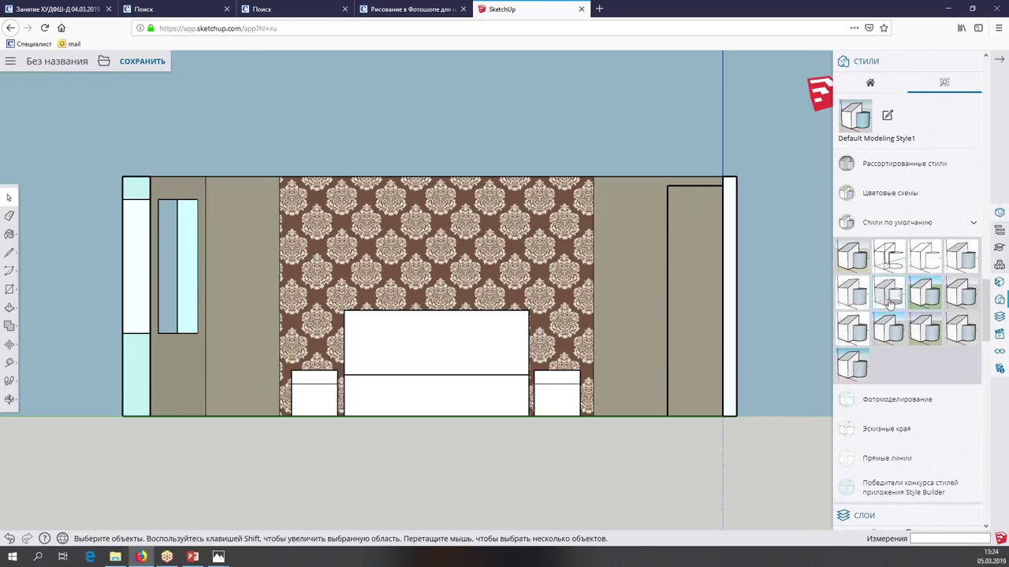
click(853, 335)
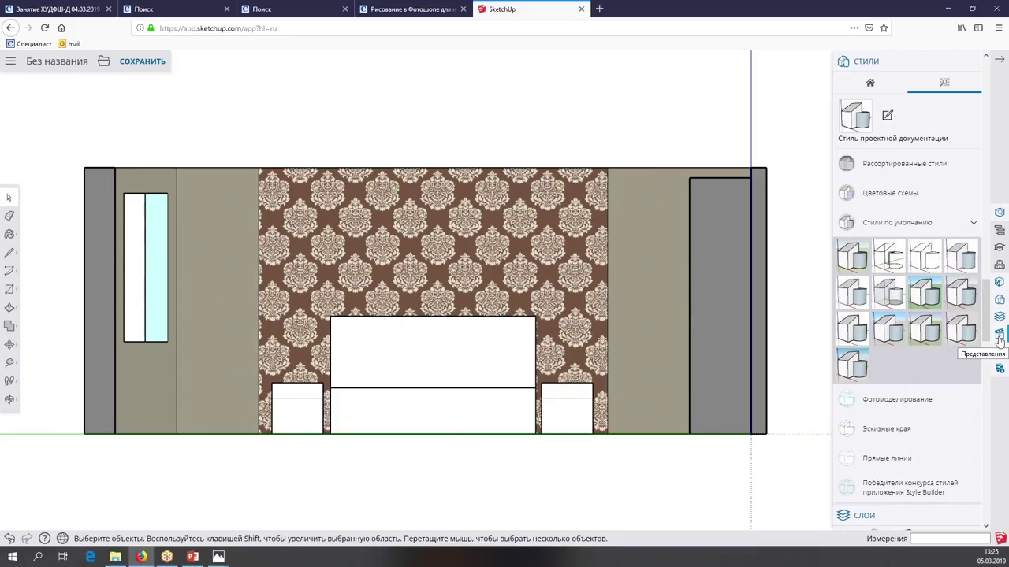
click(999, 317)
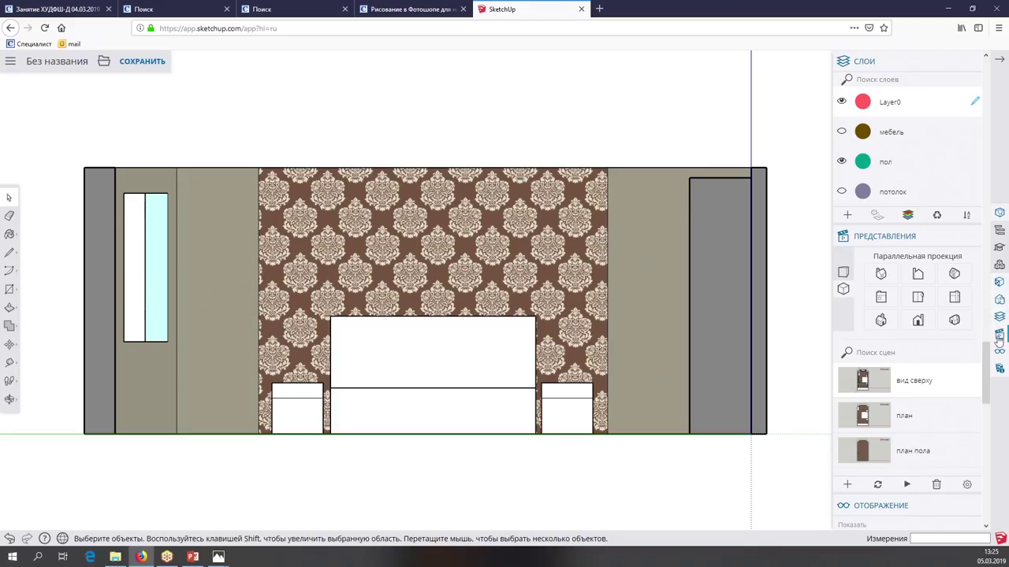
click(999, 337)
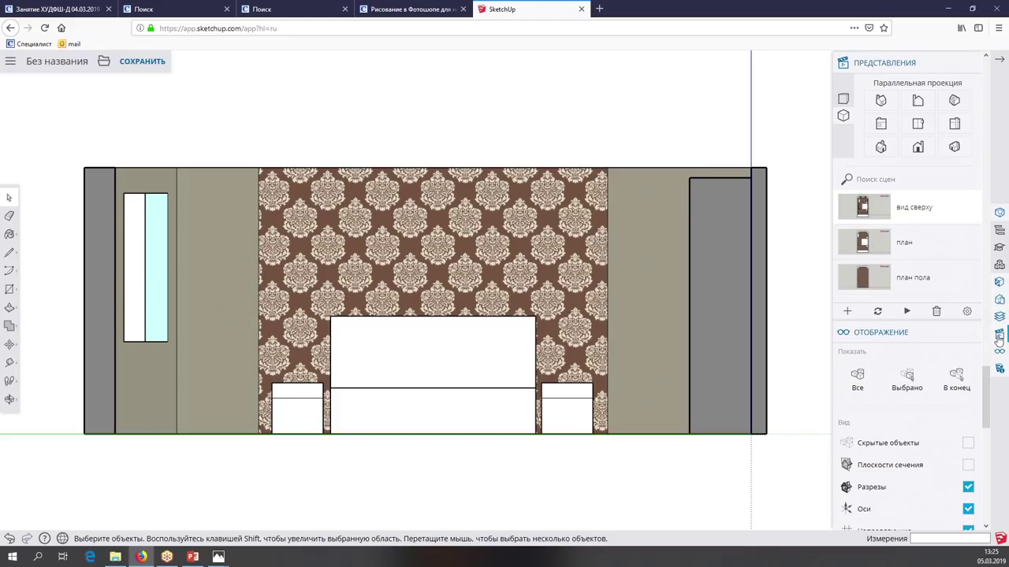
click(972, 272)
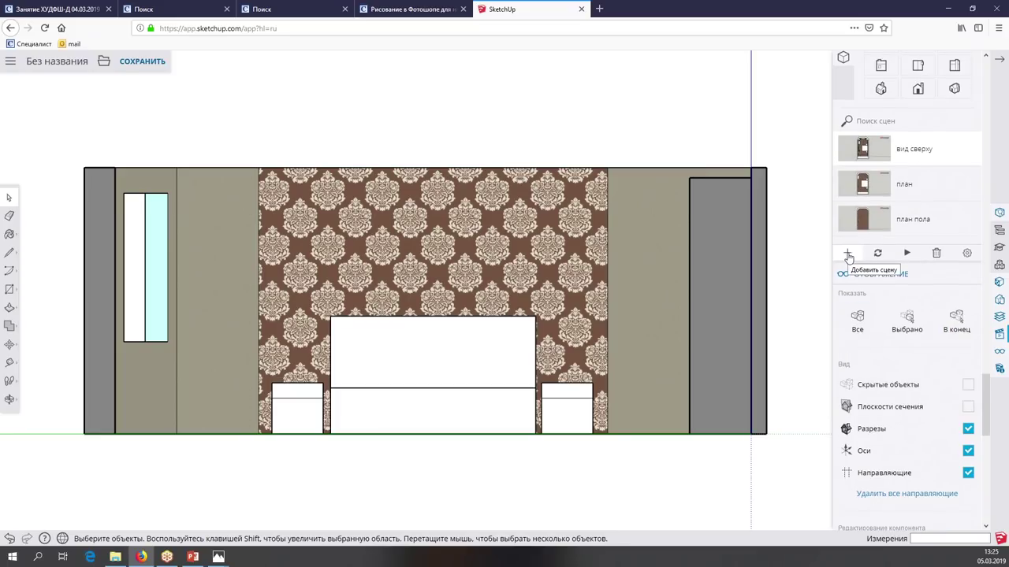
Add a new scene, saving the style as new, named 'развертка стены 1'
click(848, 253)
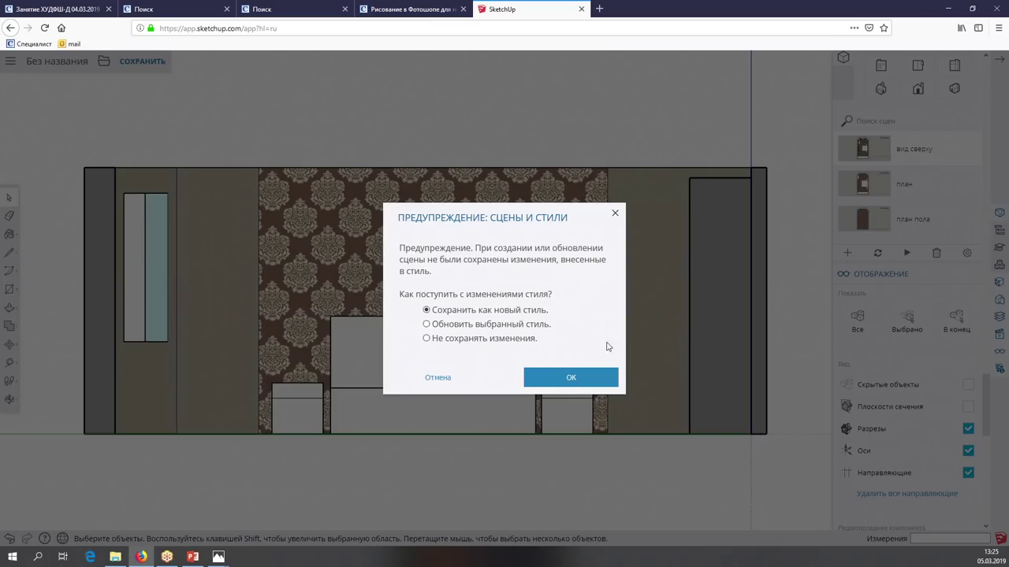
click(546, 381)
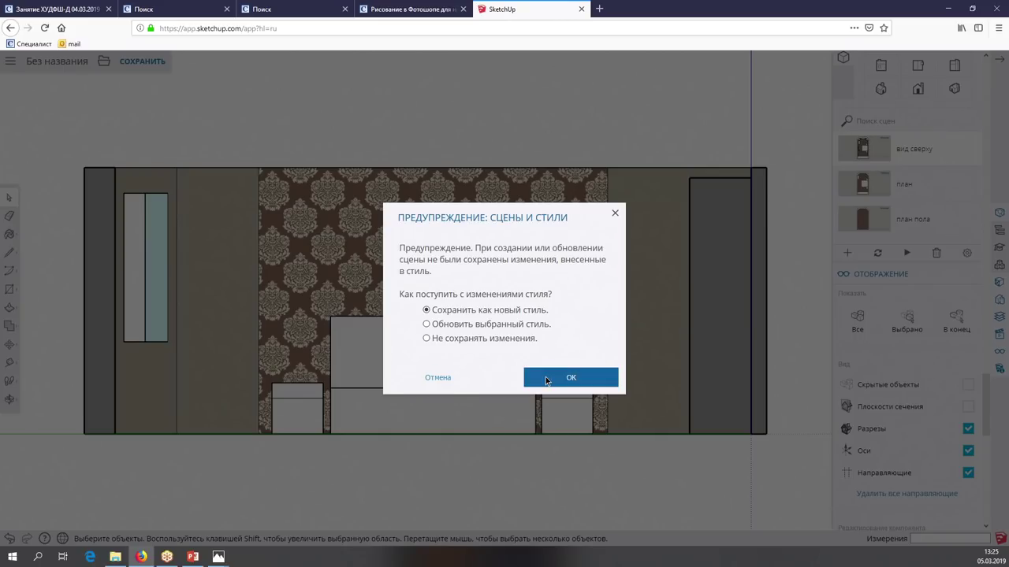
scroll(930, 241, down, 3)
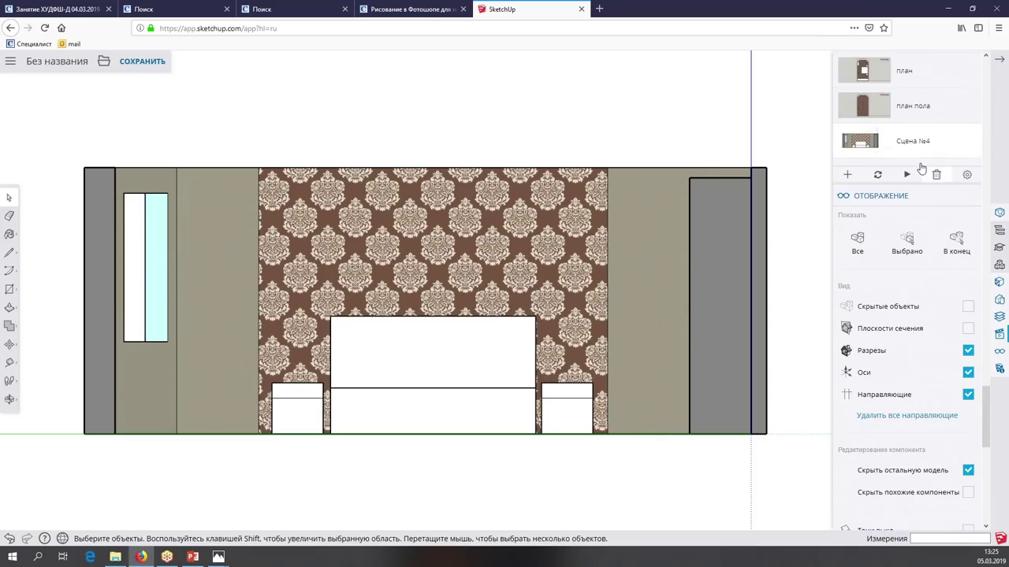
scroll(932, 216, up, 3)
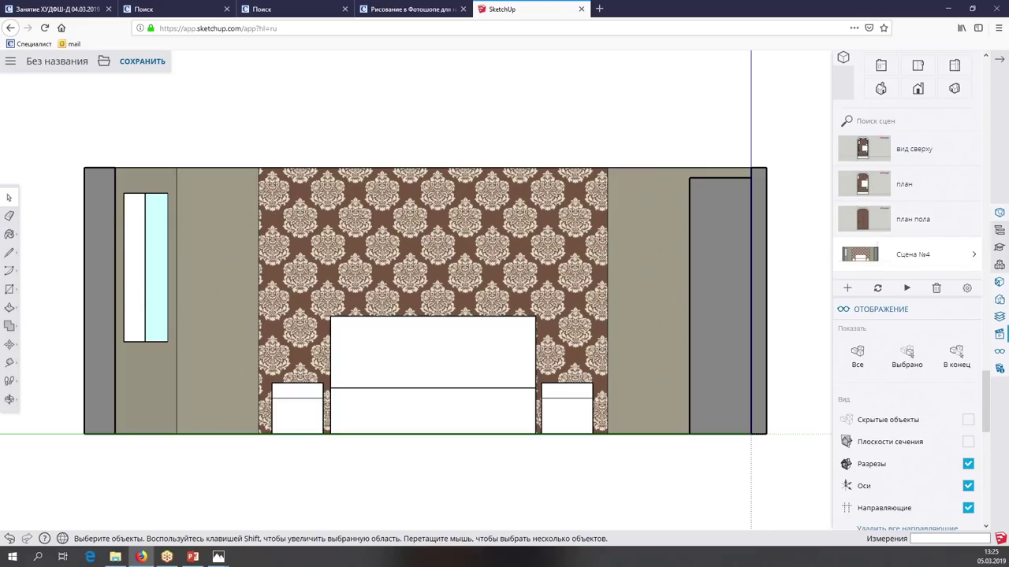
click(918, 255)
text(ра)
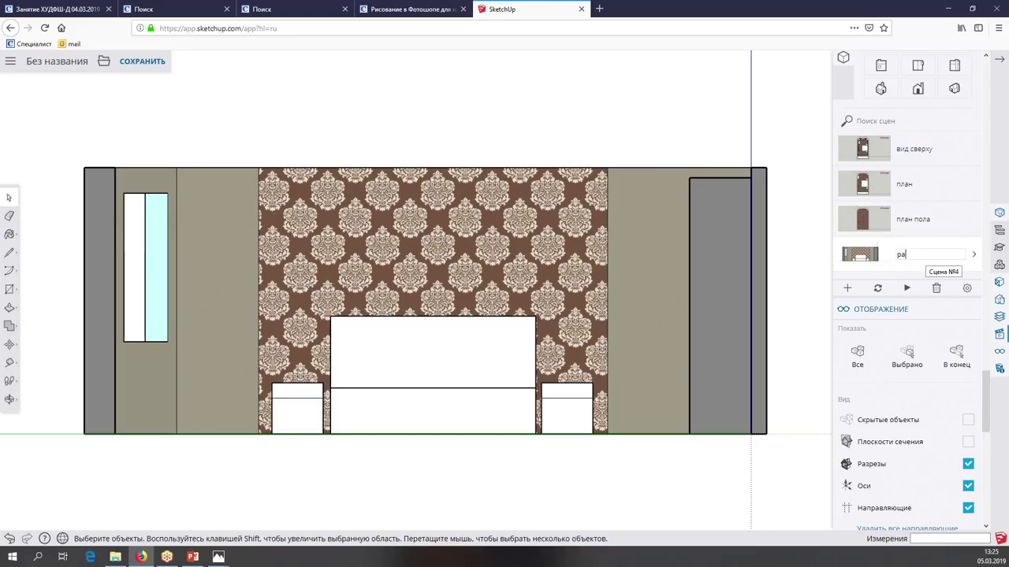
text(зветс)
key(BackSpace)
key(BackSpace)
text(ртка стены 1)
key(Return)
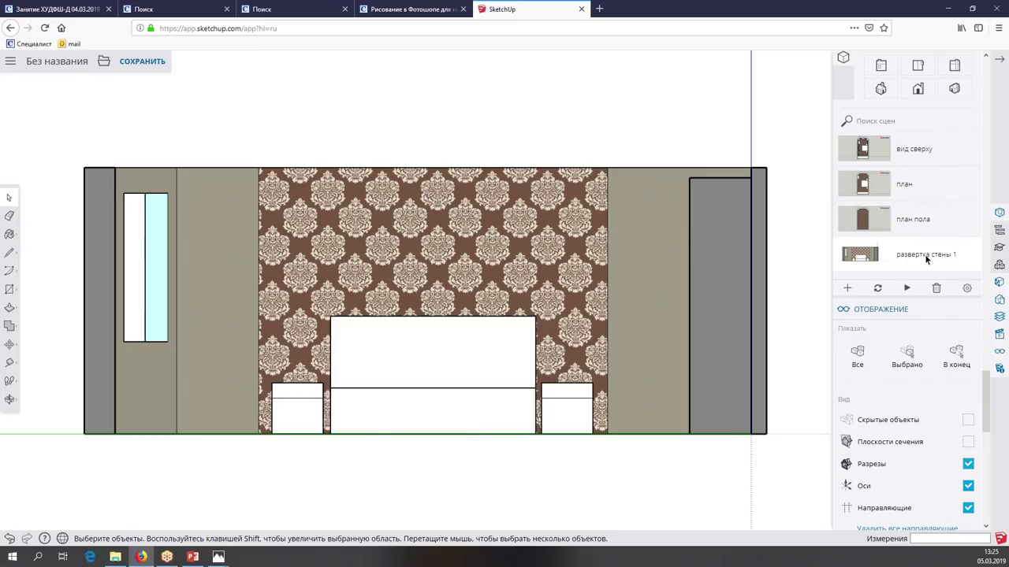
Flip through план, вид сверху and план пола, ending on the вид сверху scene
click(864, 187)
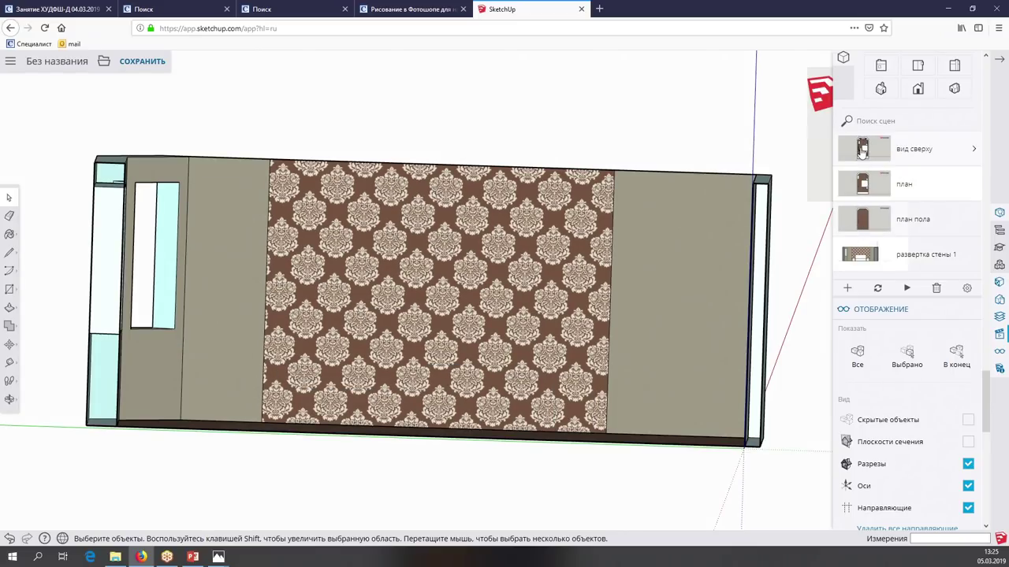
click(862, 150)
click(867, 219)
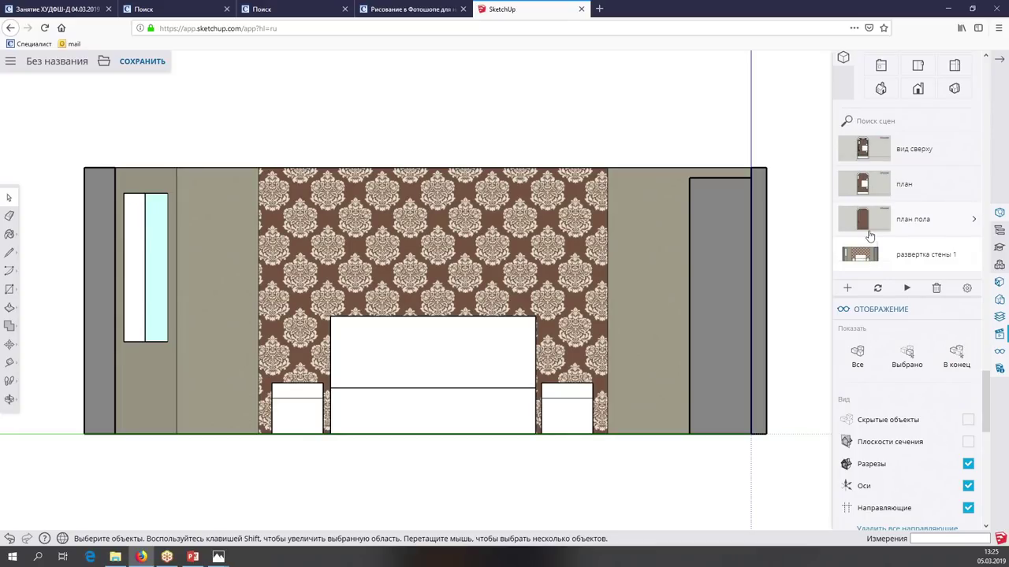
click(864, 154)
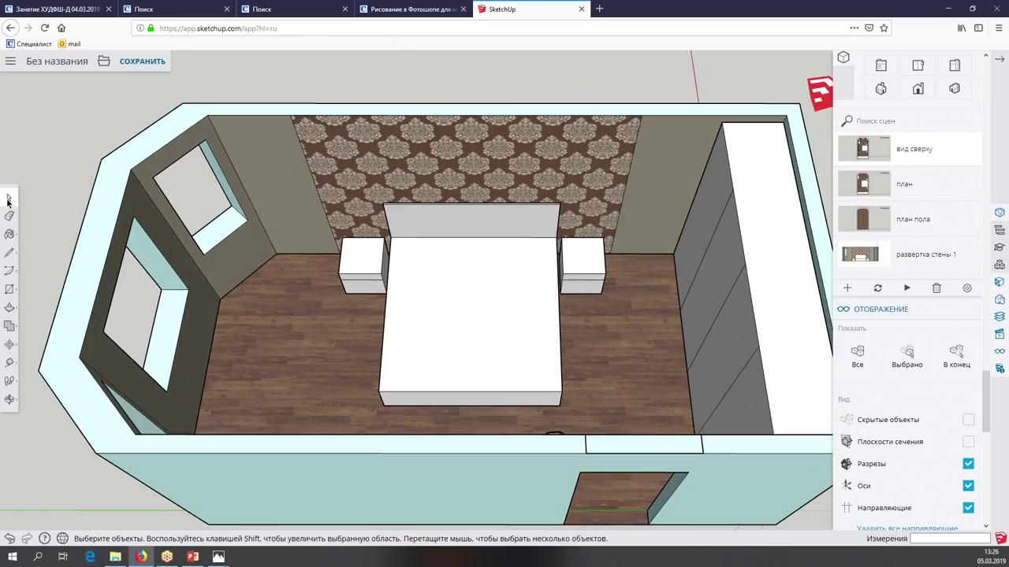
Edit the room group and show the wallpapered wall's area in Entity Info
right_click(408, 162)
click(453, 250)
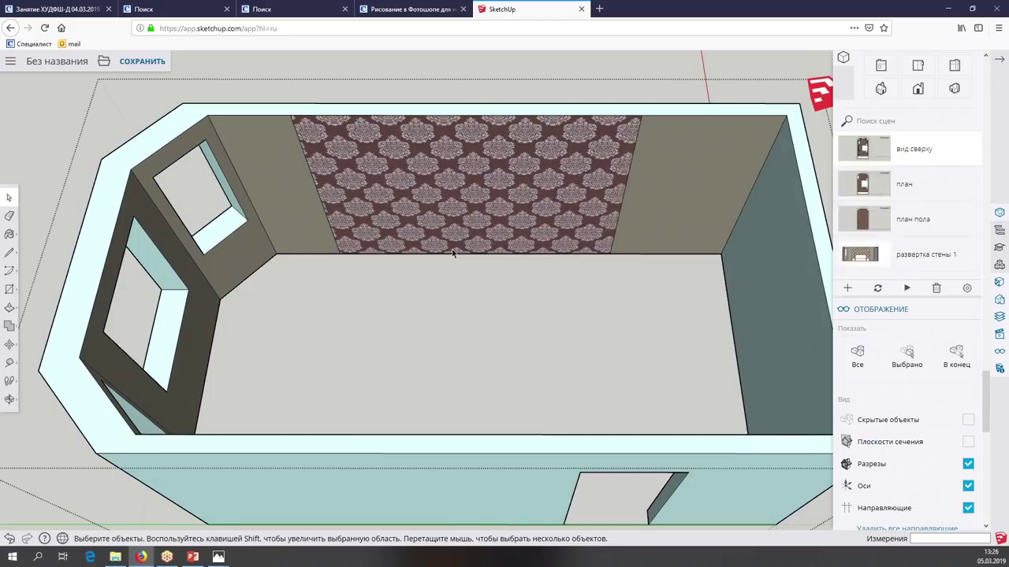
right_click(453, 253)
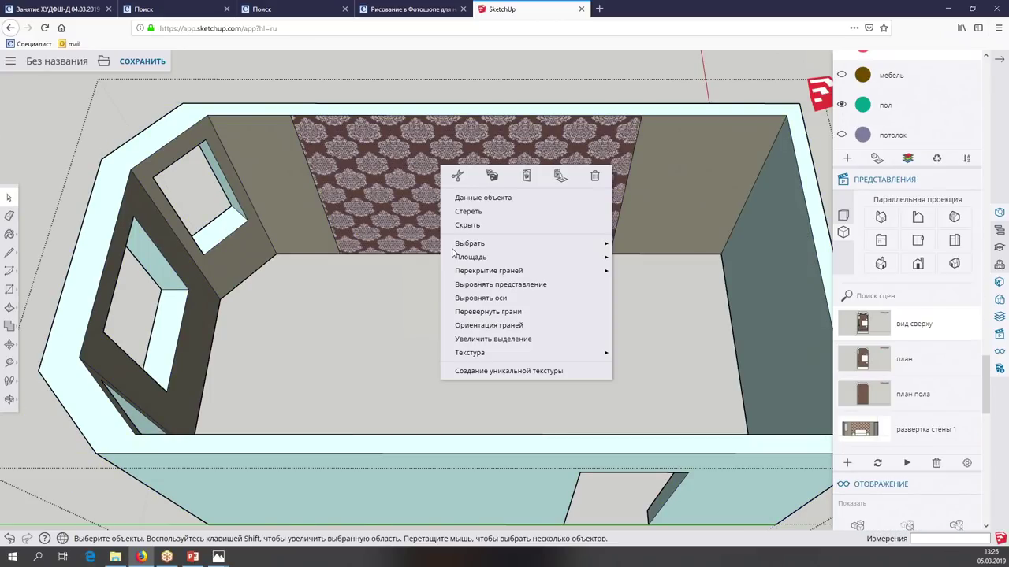
click(451, 197)
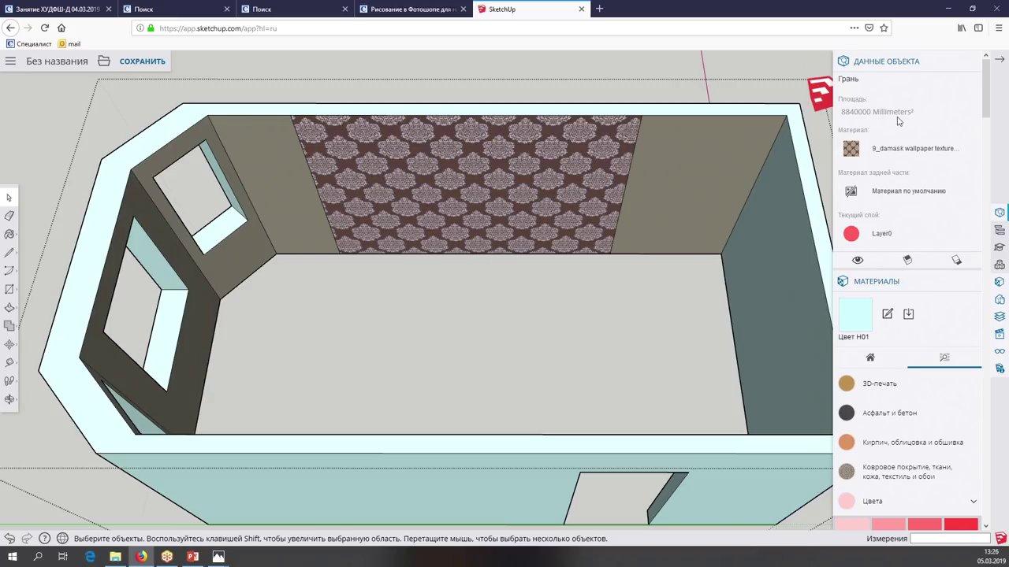
Set length units to meters with 0.00 precision, so the wall reads 8.84 m²
click(999, 369)
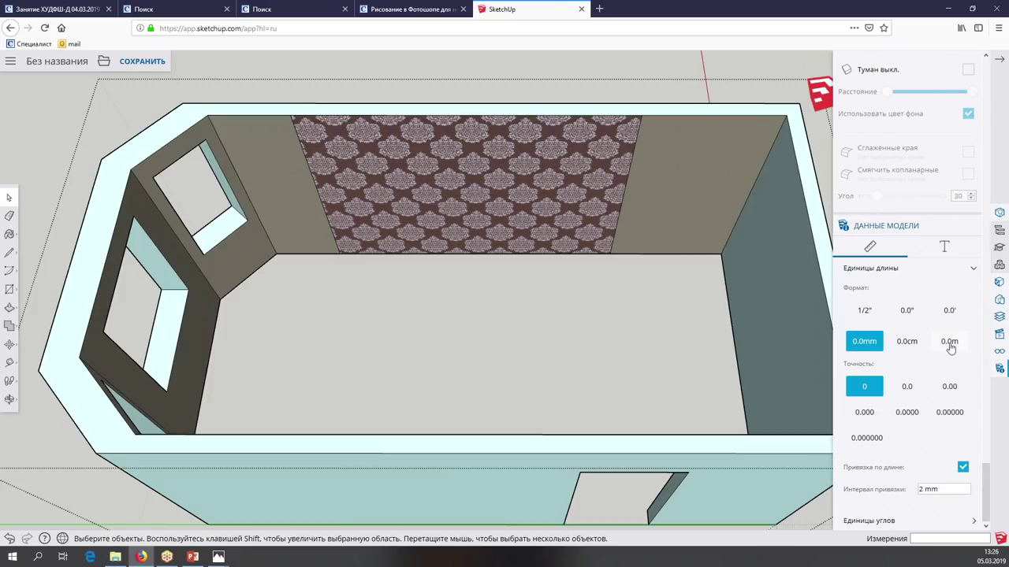
click(950, 344)
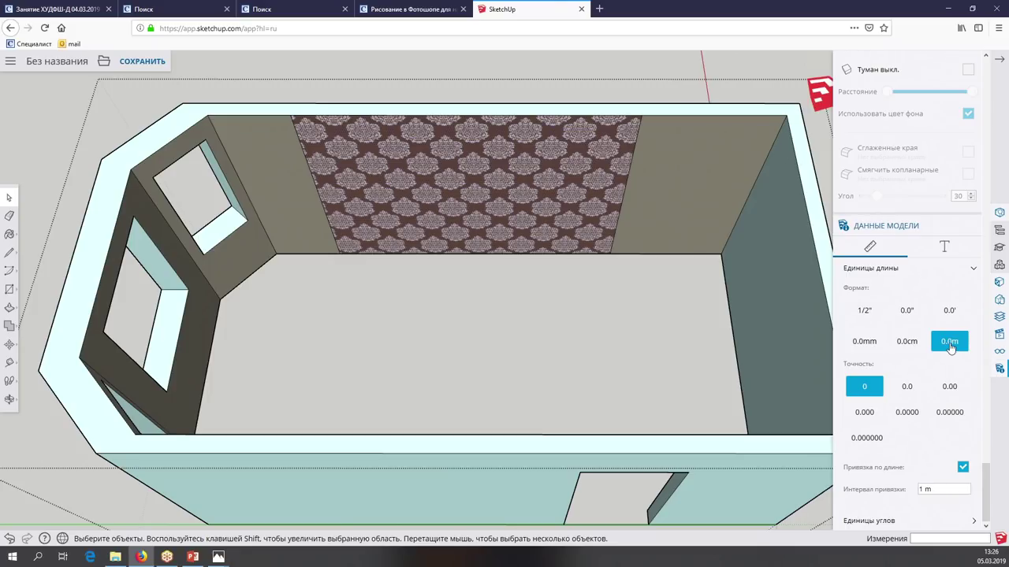
click(949, 388)
right_click(533, 202)
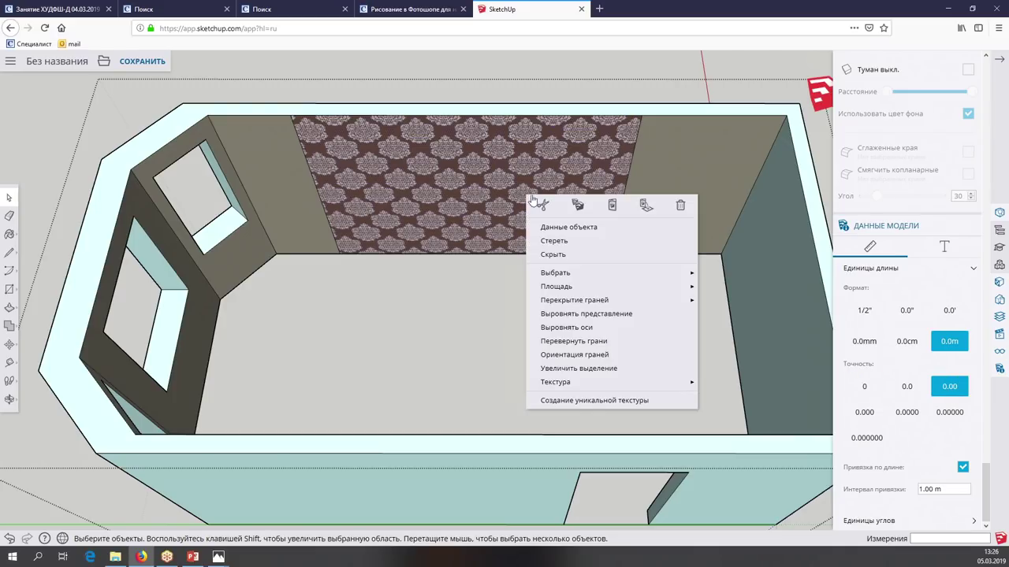
click(554, 227)
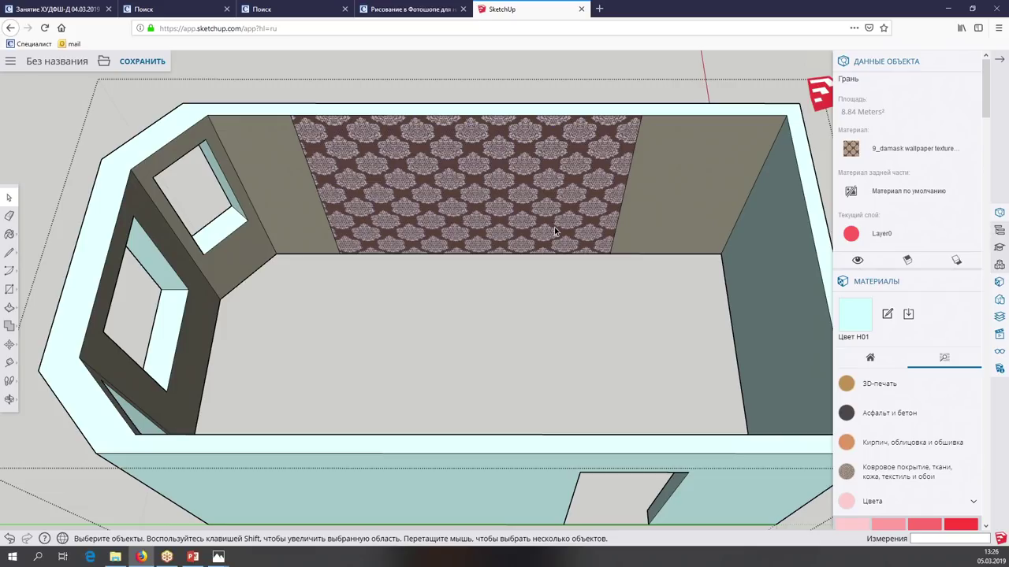
middle_drag(554, 227, 583, 159)
Select all faces with the same wallpaper material, totalling 24.4 m²
right_click(672, 192)
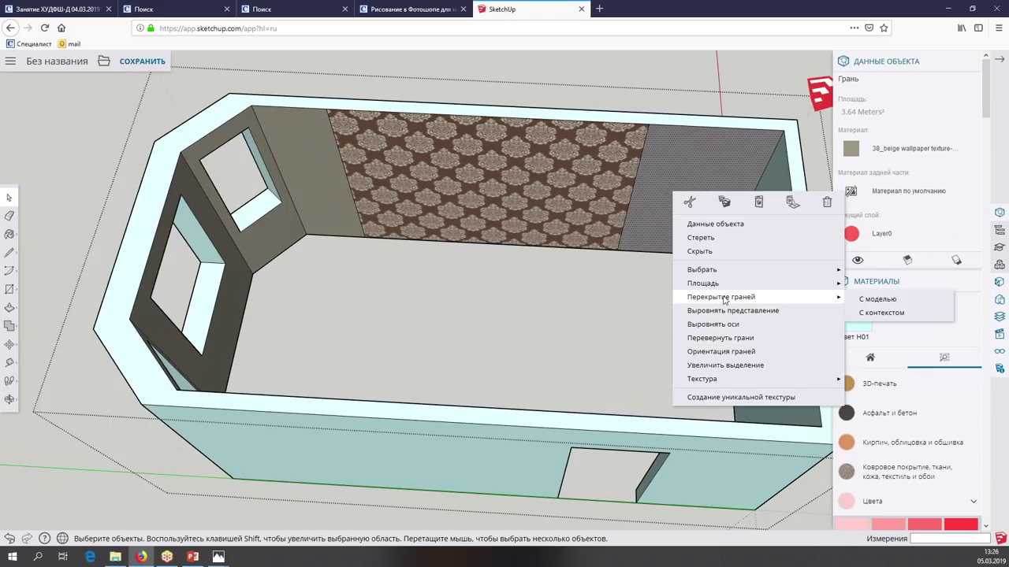
mouse_move(701, 270)
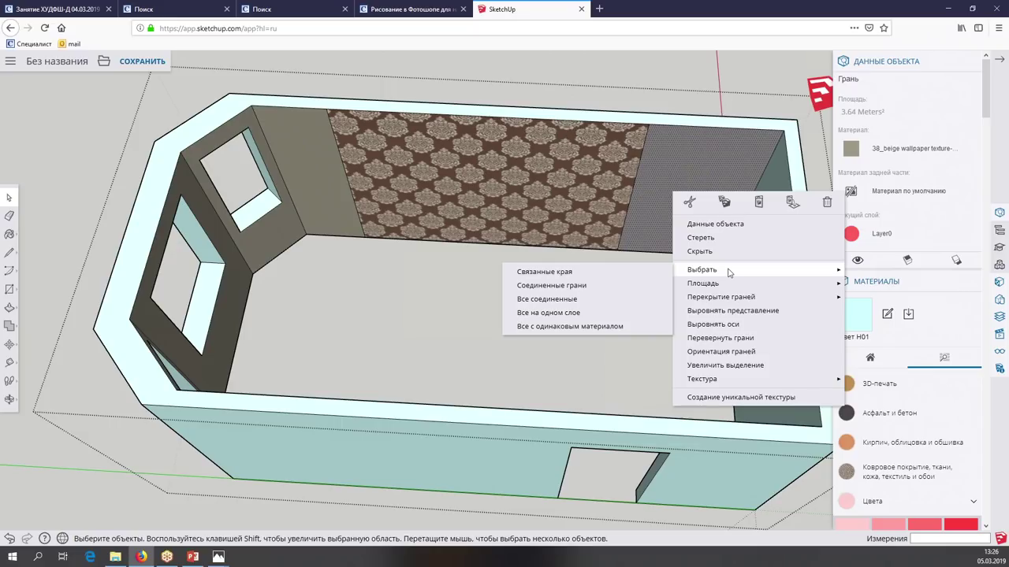
click(551, 326)
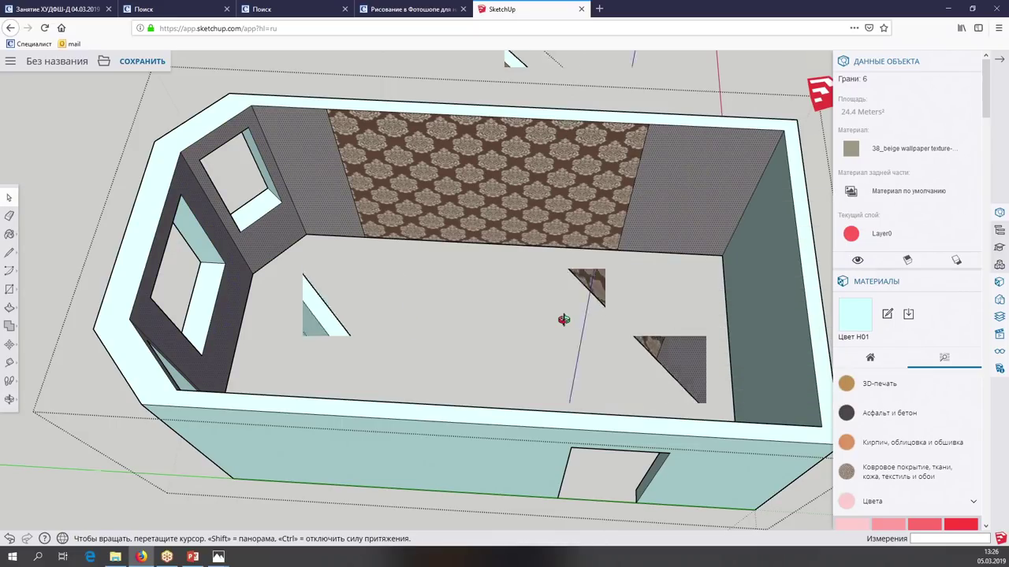
middle_drag(563, 319, 566, 321)
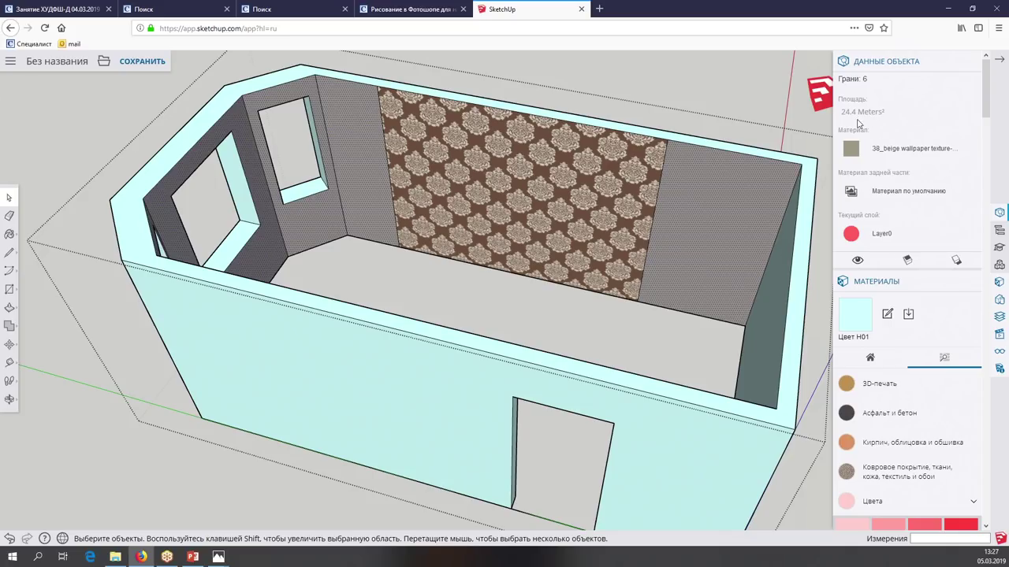
scroll(623, 218, up, 2)
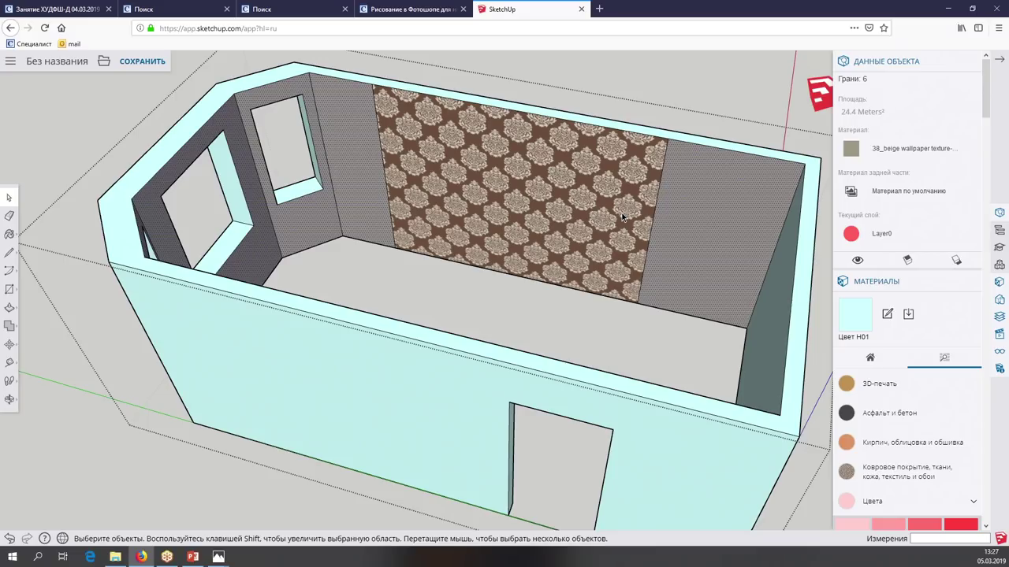
Select the four floor base edges around the room for a total length of 10.57 m
middle_drag(622, 217, 622, 217)
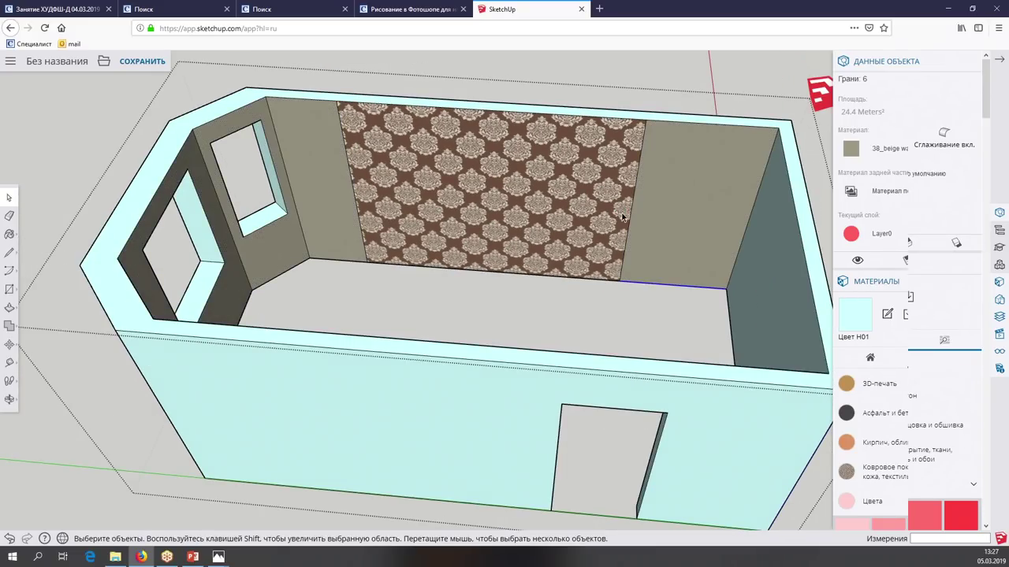
middle_drag(621, 217, 622, 217)
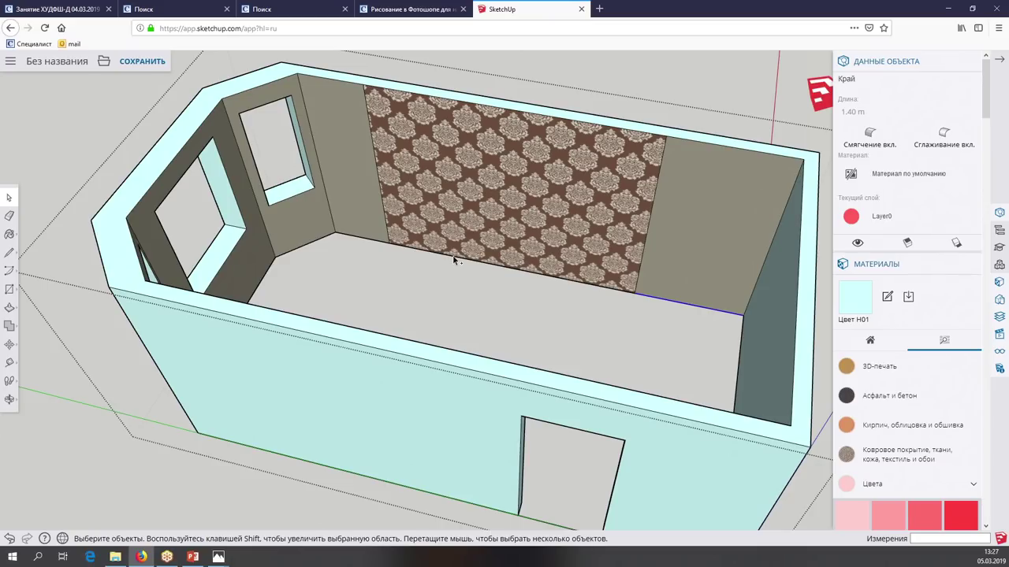
shift+click(359, 237)
middle_drag(359, 238, 359, 238)
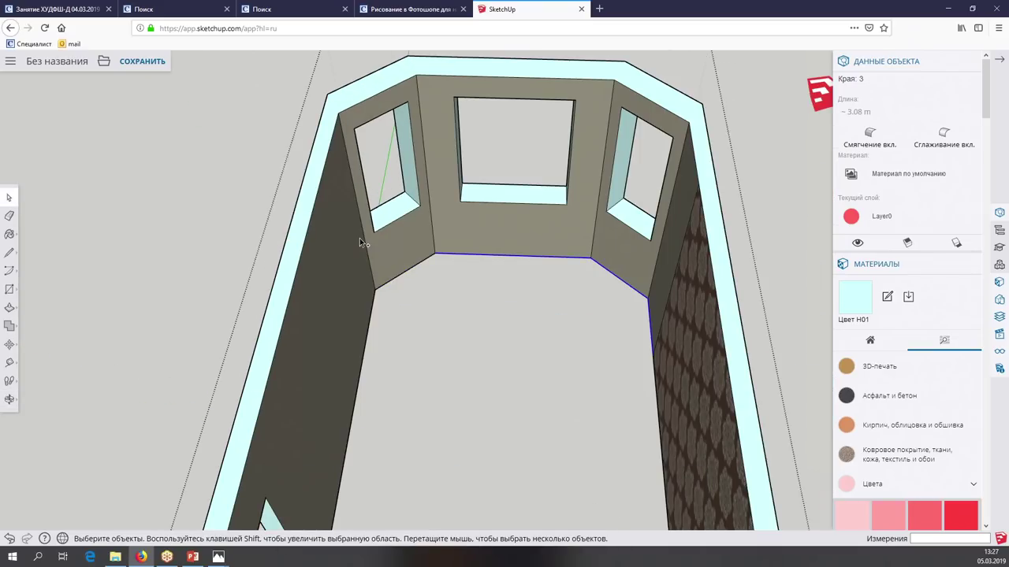
middle_drag(359, 238, 359, 238)
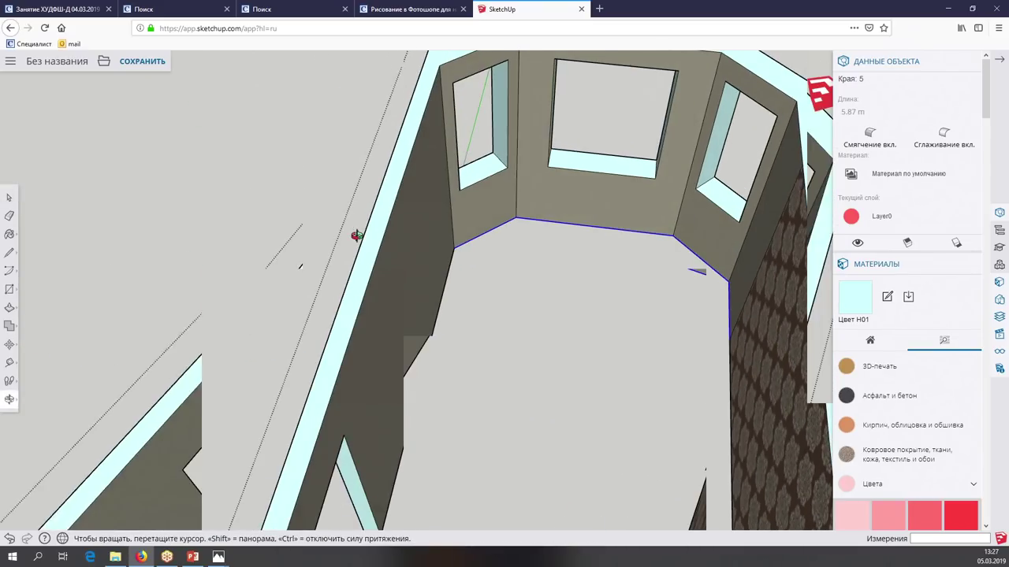
shift+click(461, 307)
scroll(461, 307, down, 3)
middle_drag(461, 307, 461, 307)
shift+click(311, 351)
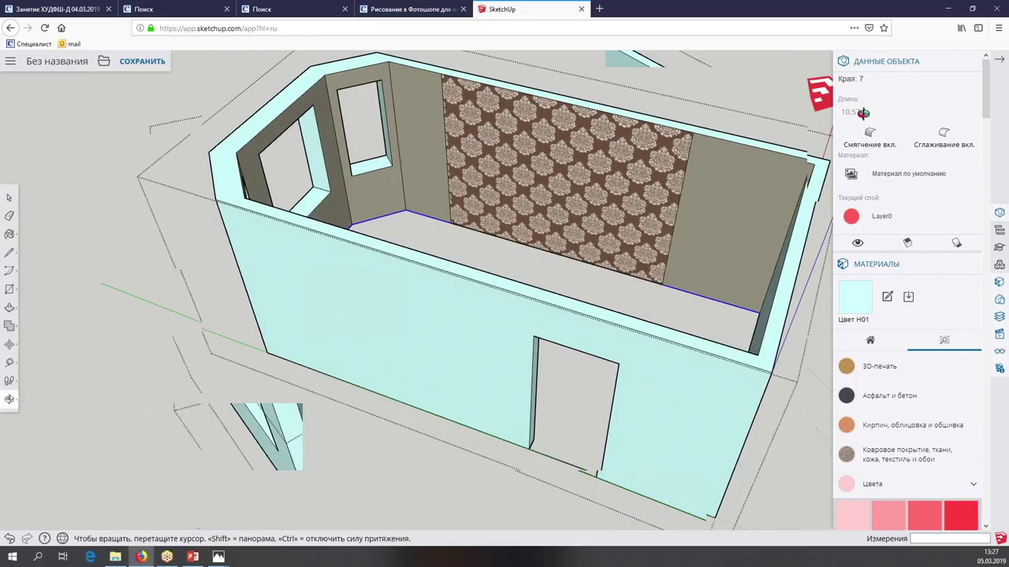
key(space)
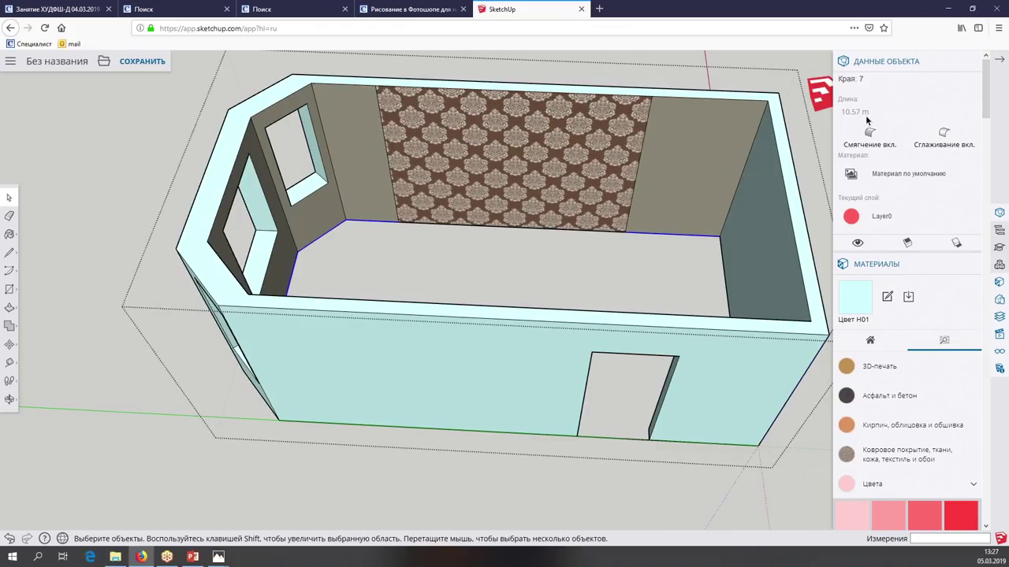
scroll(495, 234, down, 3)
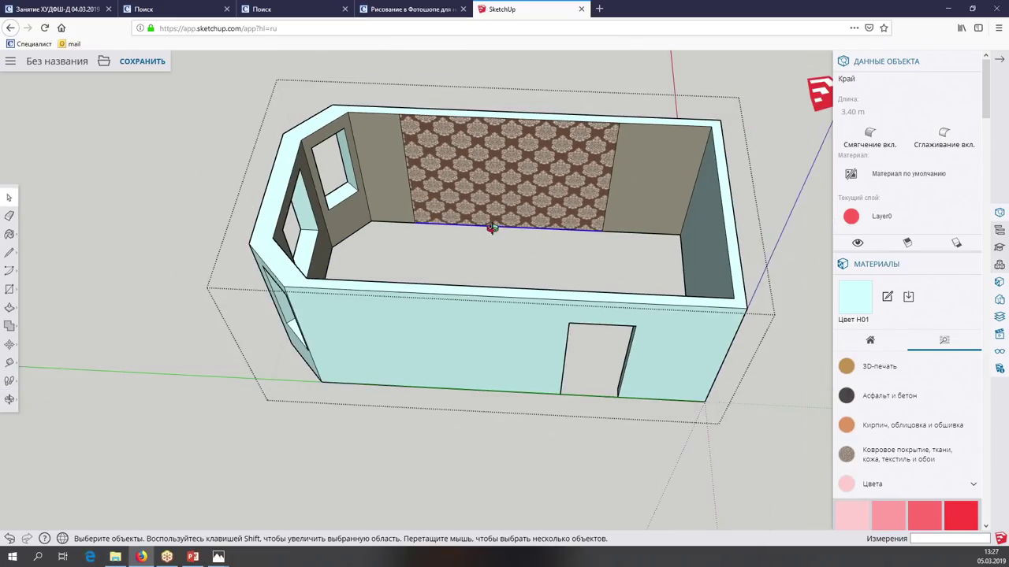
scroll(495, 234, up, 2)
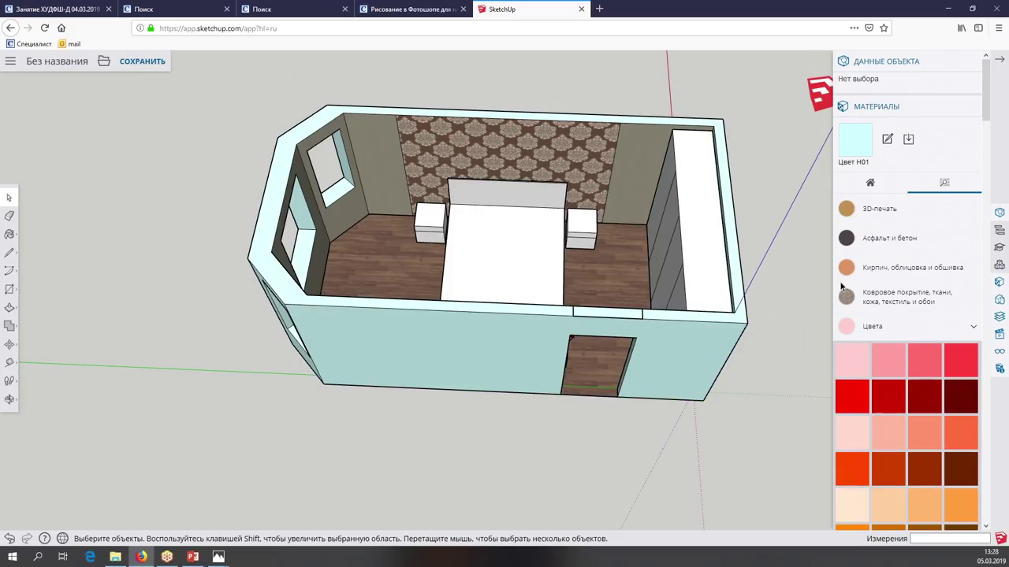
right_click(593, 261)
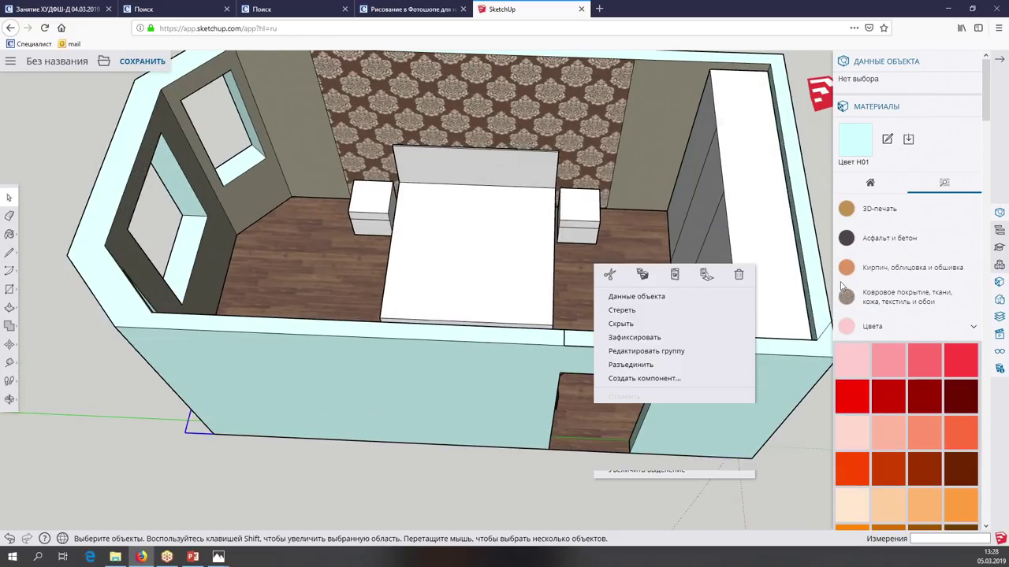
Read the 19.59 m² floor area, exit the group, and show the scenes list
click(620, 353)
click(620, 355)
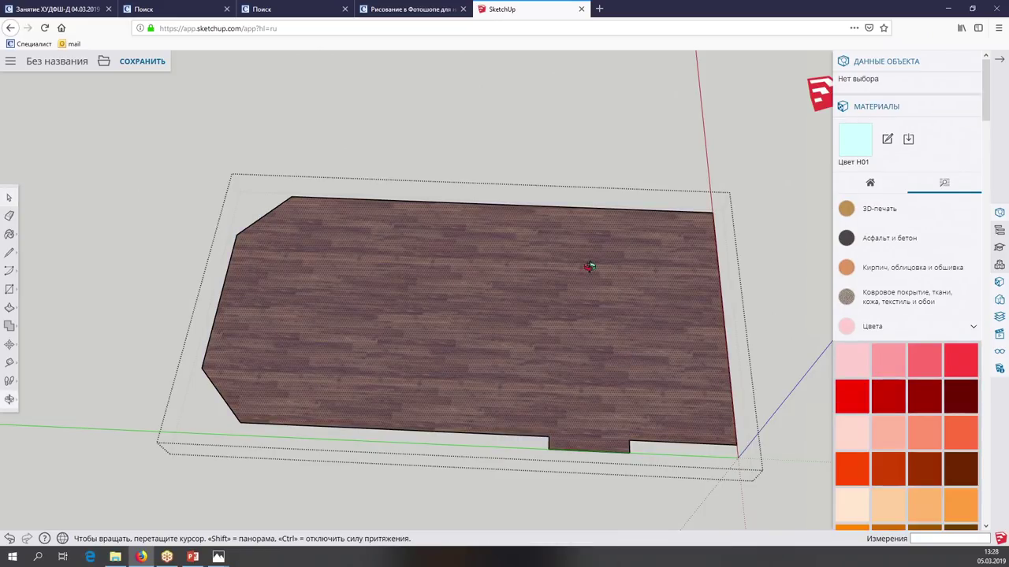
middle_drag(620, 356, 600, 310)
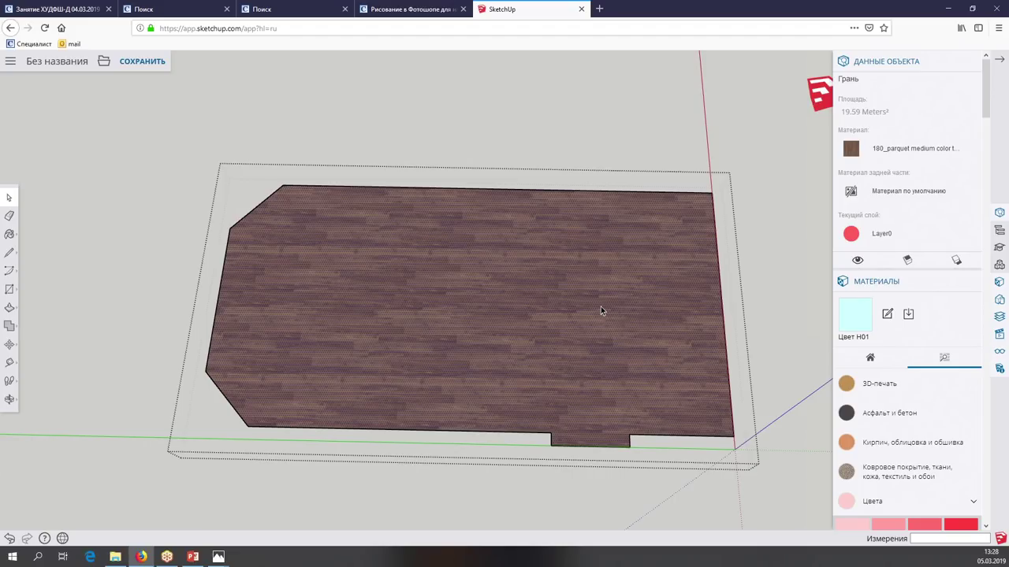
scroll(601, 309, down, 2)
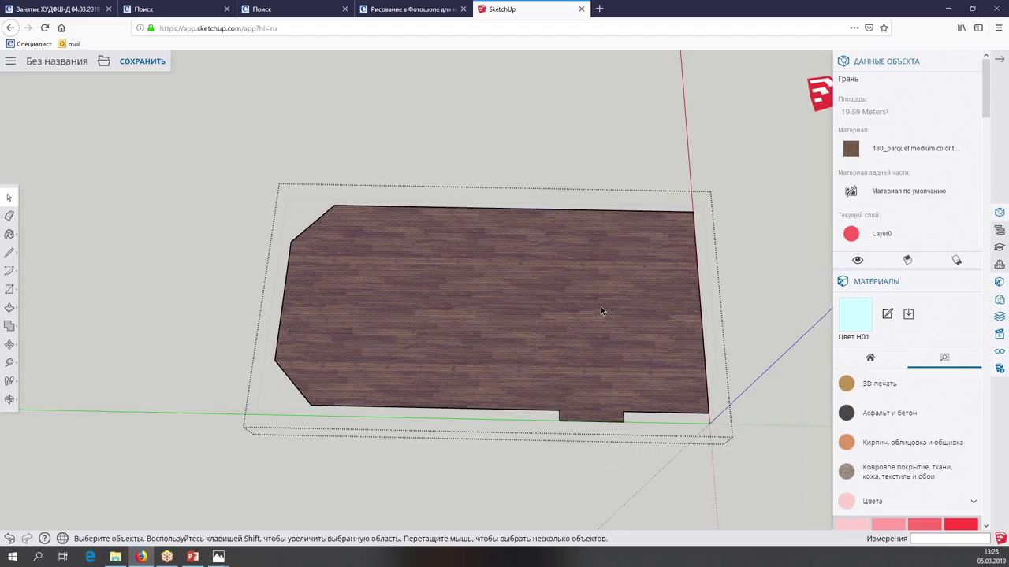
key(Escape)
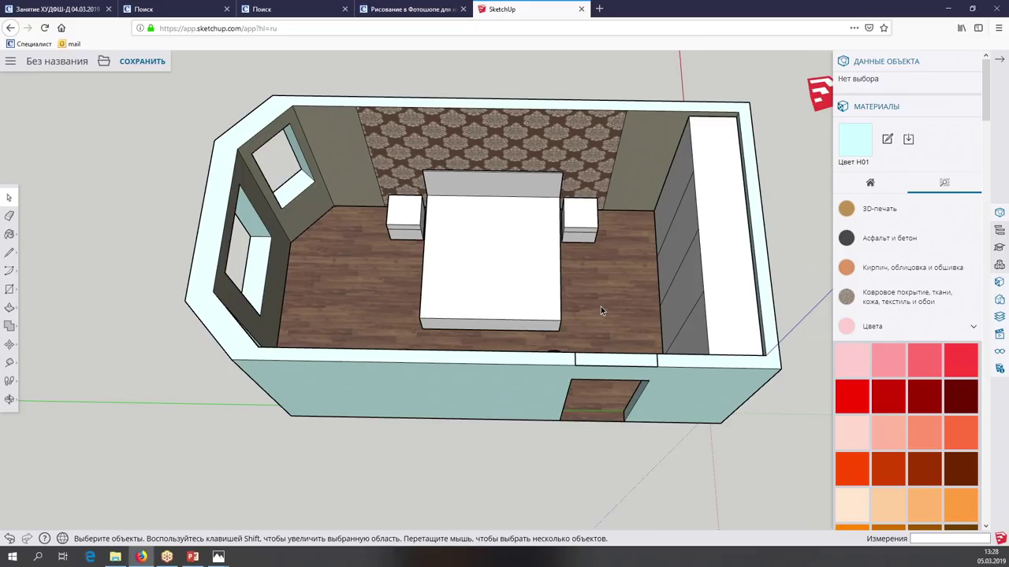
click(1000, 335)
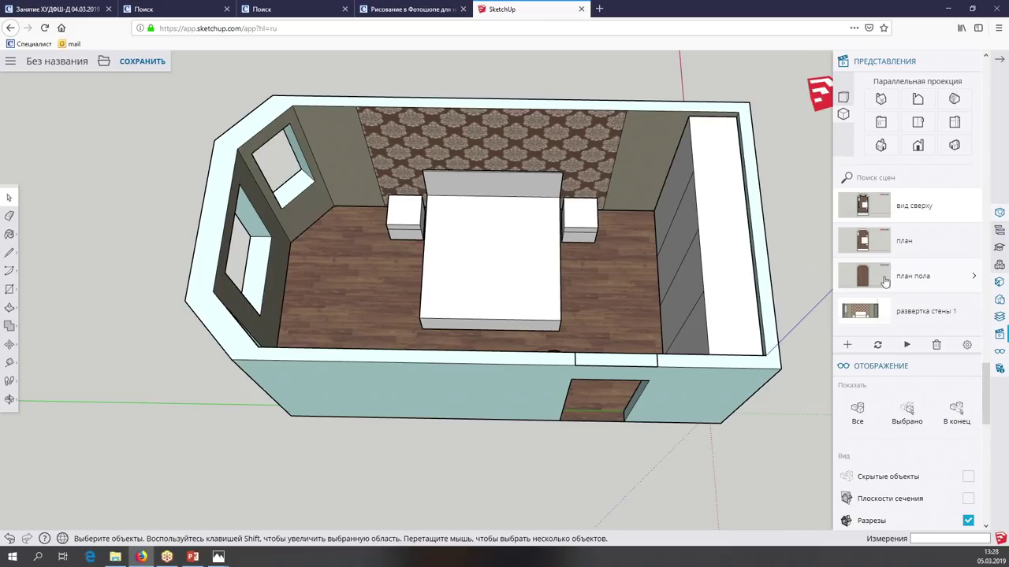
Switch to the top-down 'план пола' scene and show the Layers panel
click(884, 281)
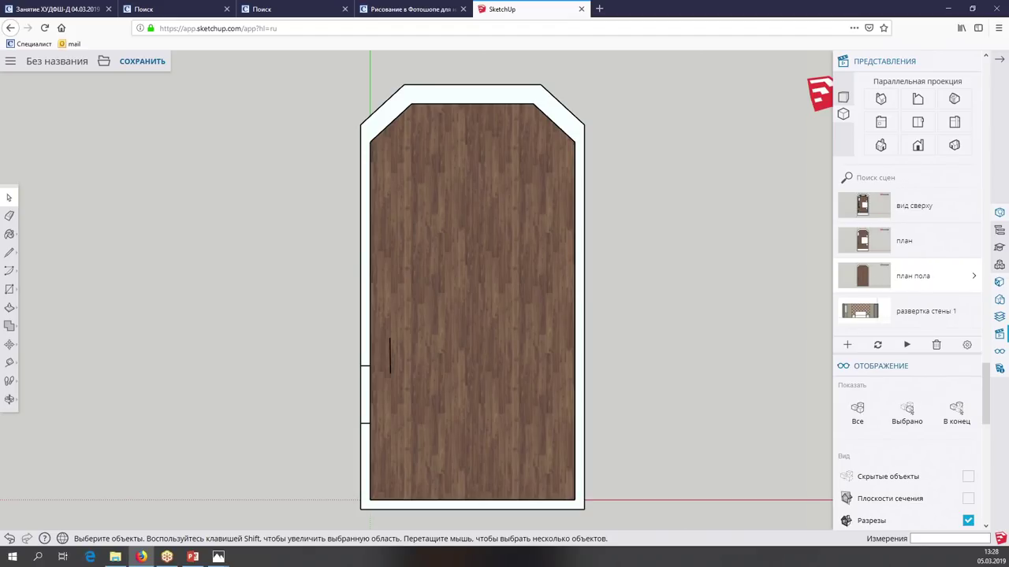
click(1000, 317)
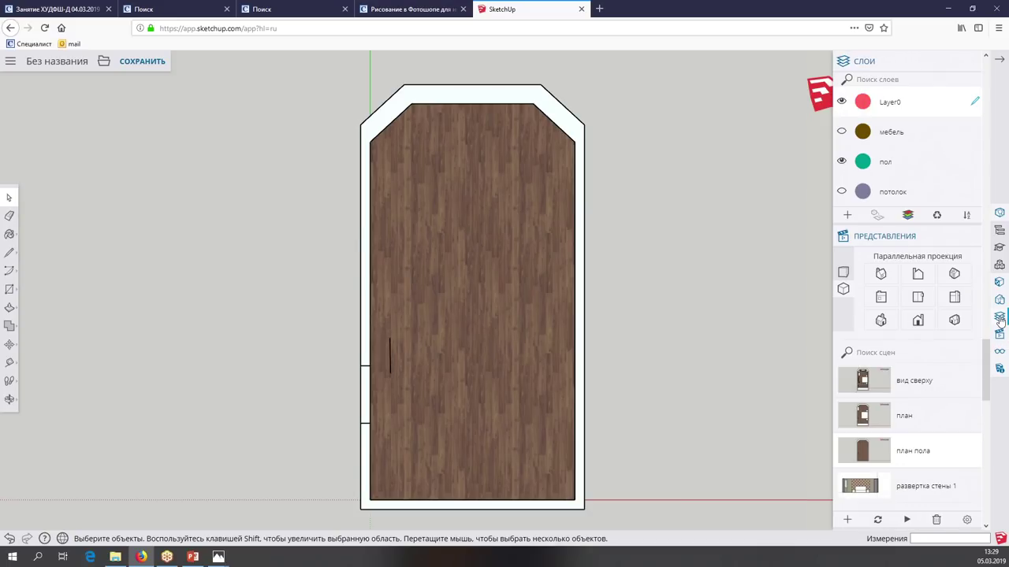
Create a new layer, rename it 'план пола размеры', and set it as current
click(847, 214)
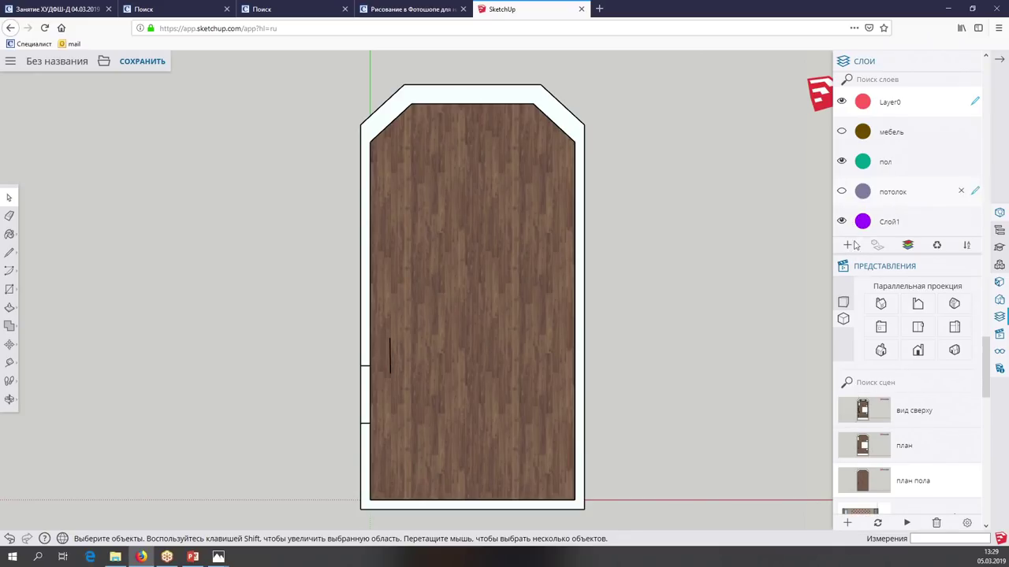
scroll(905, 138, down, 1)
scroll(904, 137, up, 1)
double_click(886, 221)
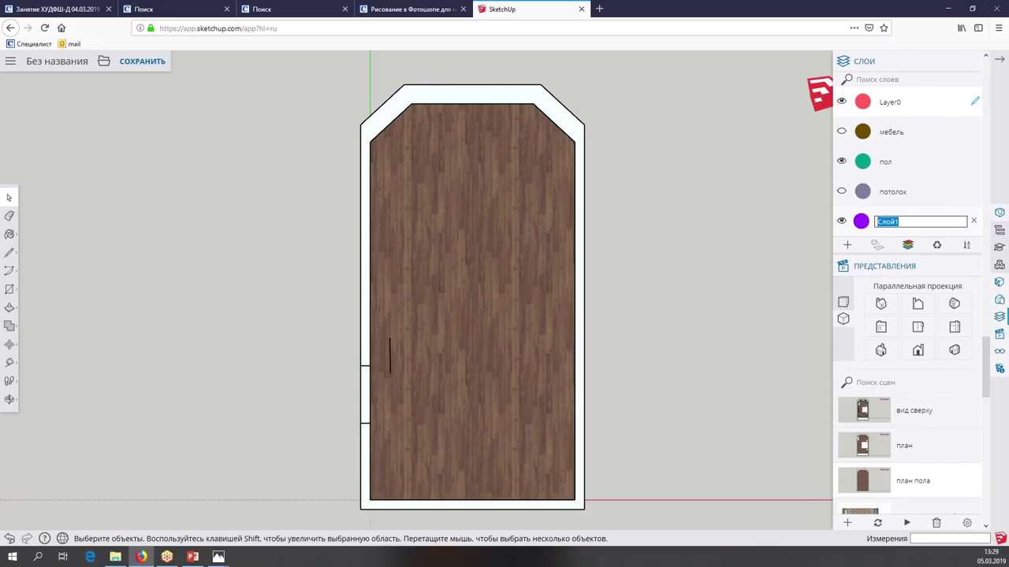
text(план)
text( пол)
text(разщ)
text(меры)
key(Return)
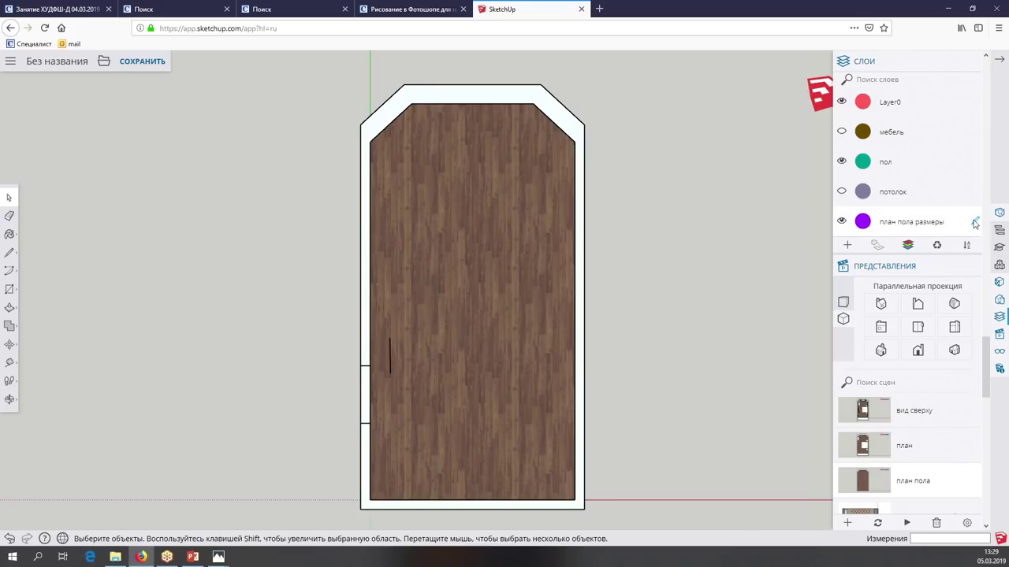
click(975, 222)
click(903, 228)
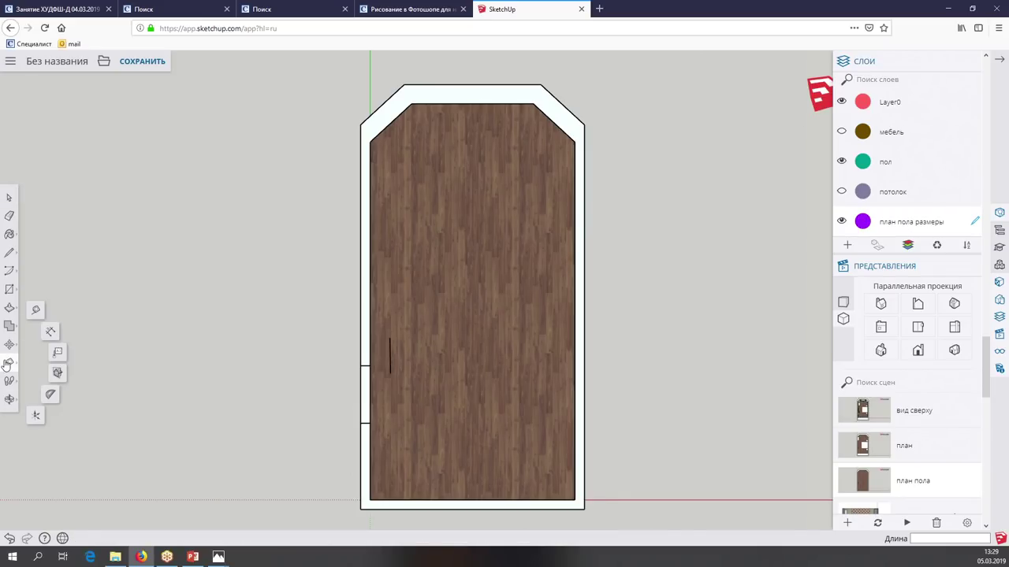
Dimension the 5.60 m right wall, the 0.88 m top-right chamfer and the 1.90 m top wall
click(54, 328)
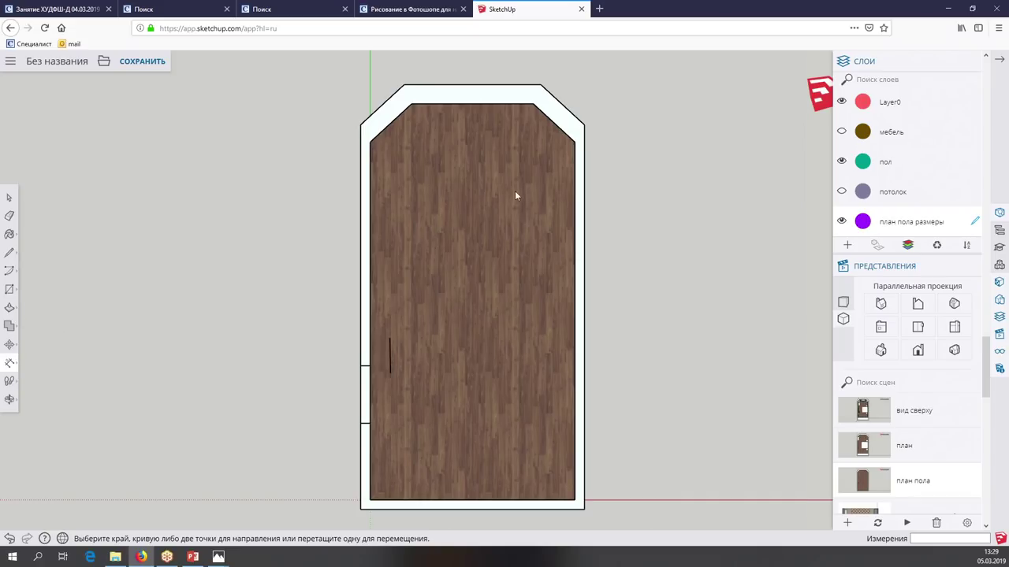
click(574, 500)
click(574, 500)
click(574, 141)
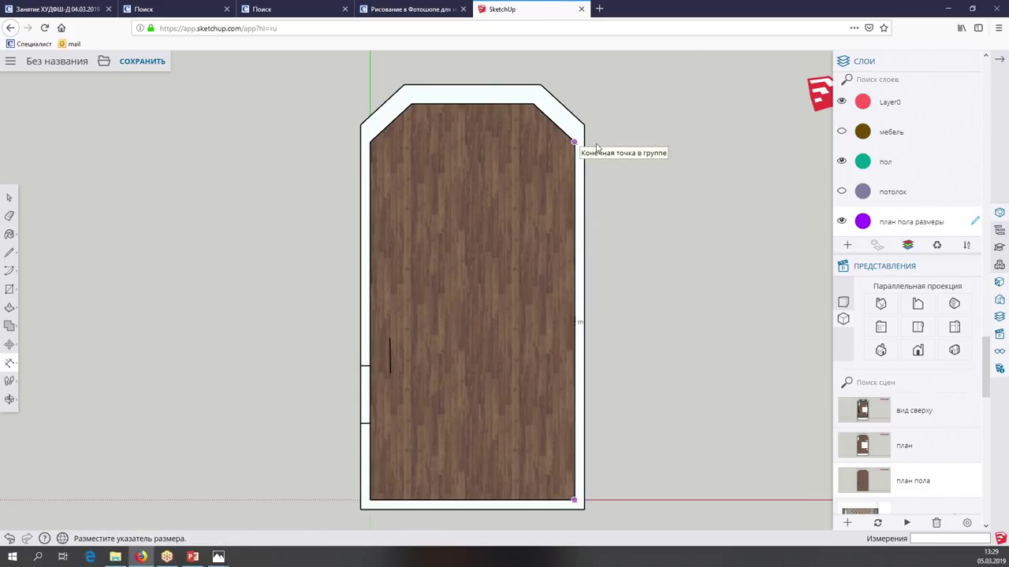
click(605, 181)
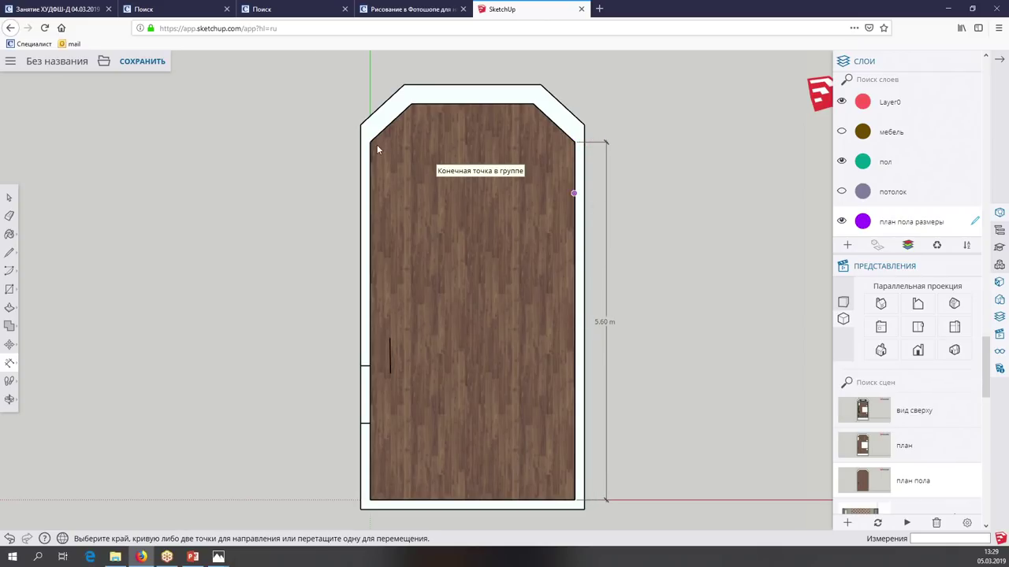
click(533, 103)
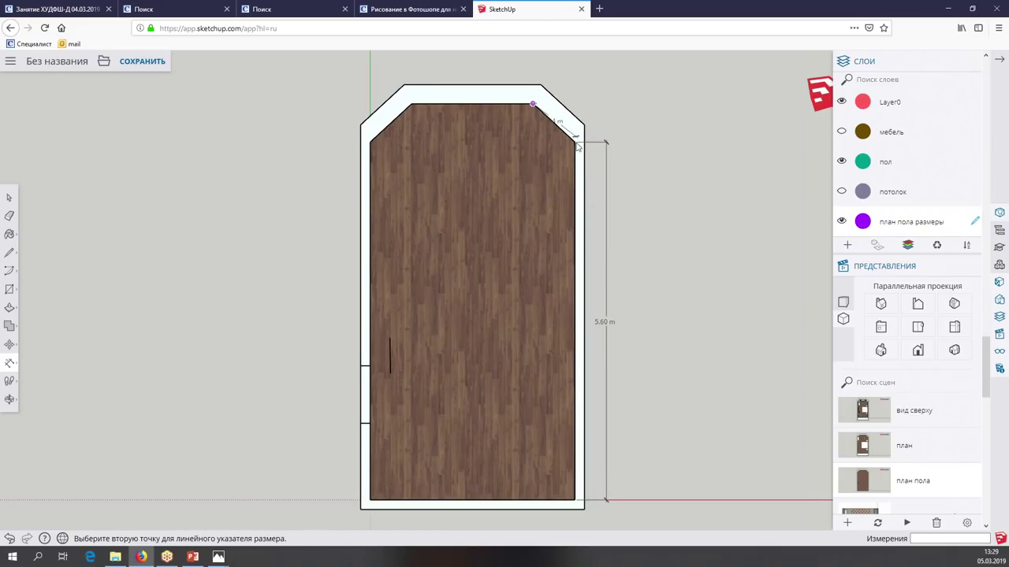
click(575, 141)
click(595, 106)
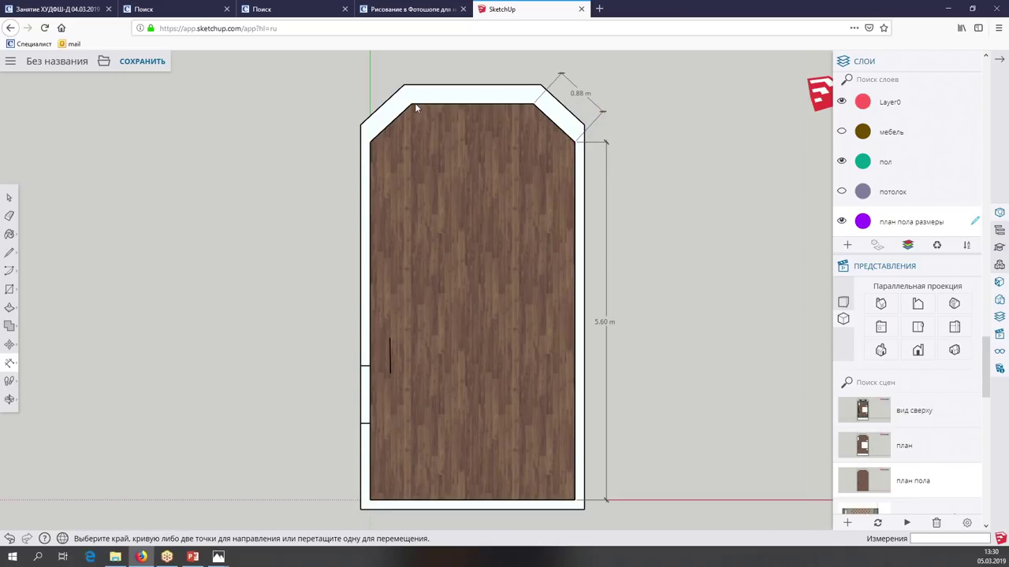
click(412, 103)
click(533, 103)
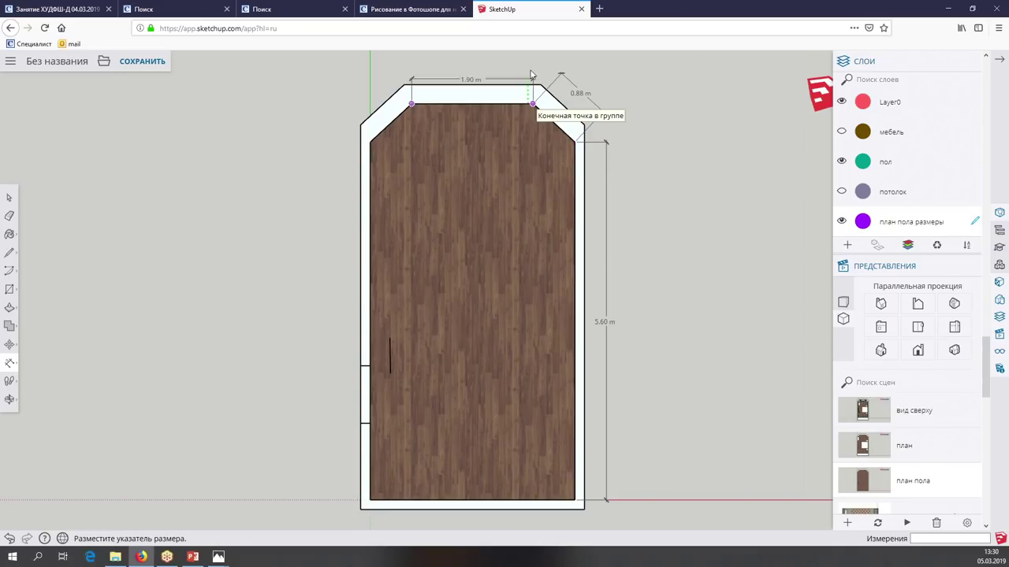
click(531, 70)
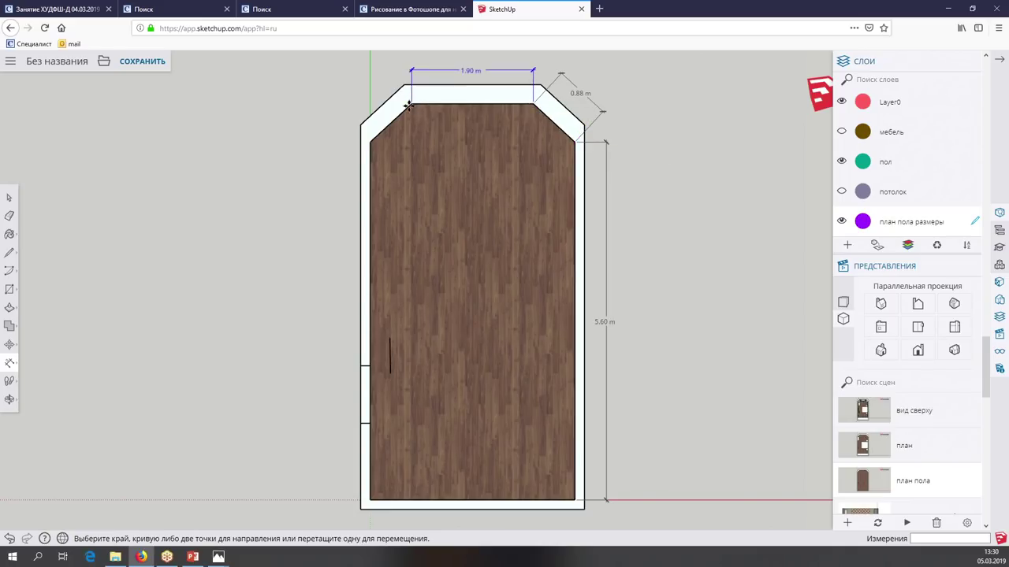
Add the 3.20 m bottom-wall dimension, cancelling a stray 0.46 m one
click(370, 142)
click(359, 132)
click(370, 500)
key(Escape)
click(370, 500)
click(574, 500)
click(576, 520)
scroll(539, 427, down, 1)
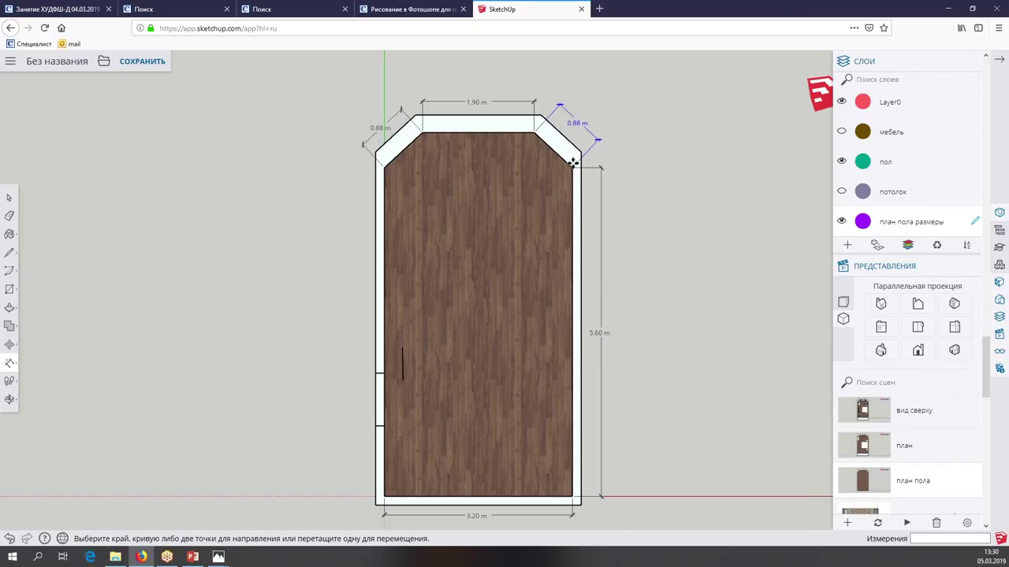
Dimension the left side: 1.20 m lower segment, upper-left 0.88 m chamfer and 3.50 m wall
click(383, 425)
click(384, 497)
click(369, 410)
click(386, 168)
click(421, 133)
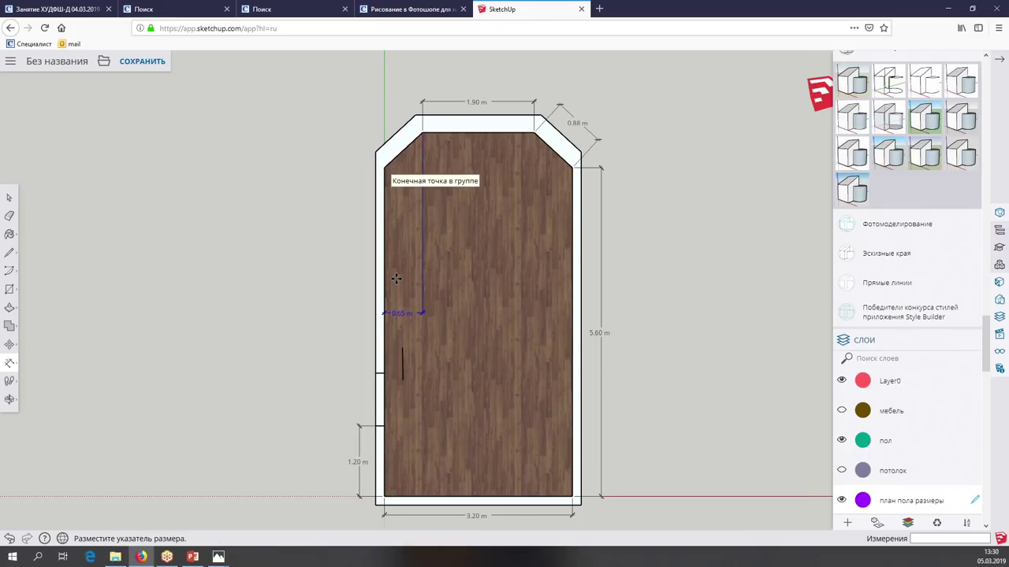
click(380, 128)
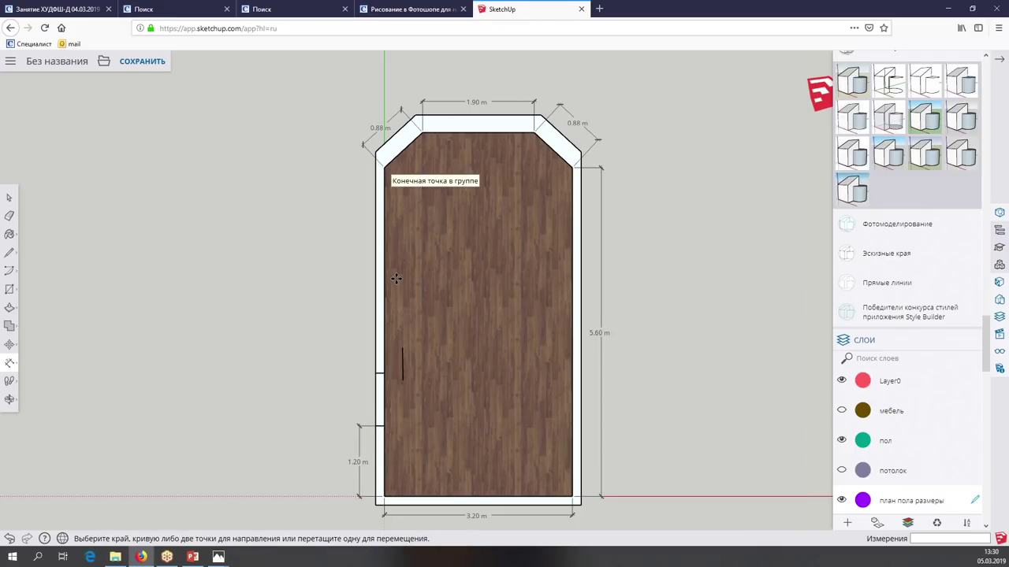
click(384, 373)
click(363, 375)
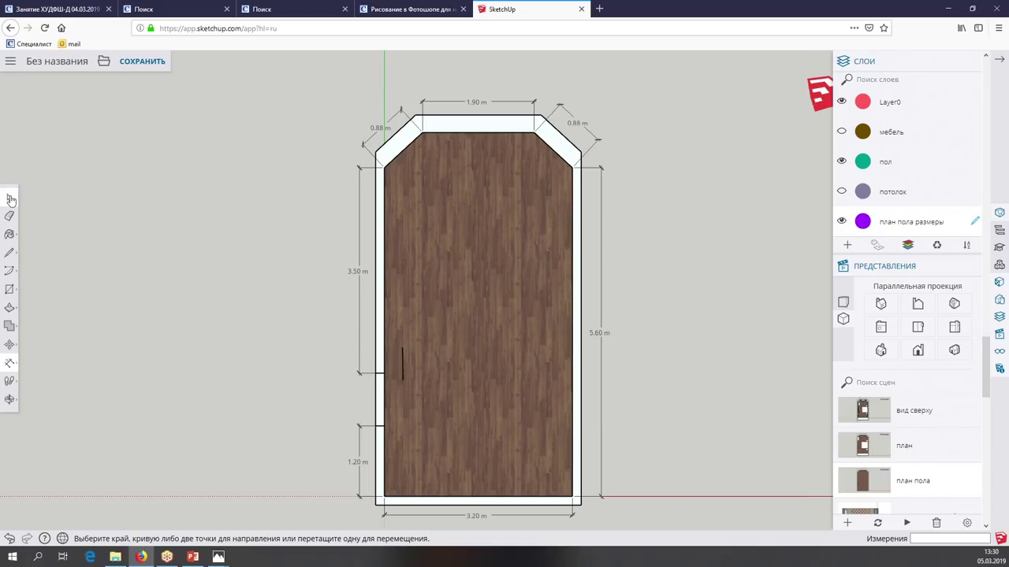
click(10, 198)
Open the floor group, read the floor face's 19.59 m² area in Entity Info, then exit
right_click(465, 276)
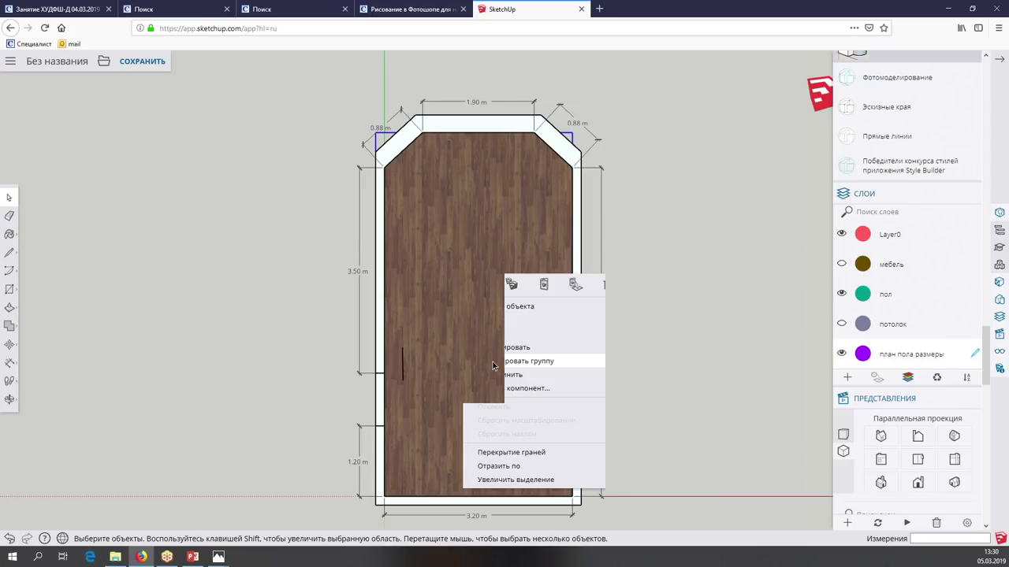
click(492, 362)
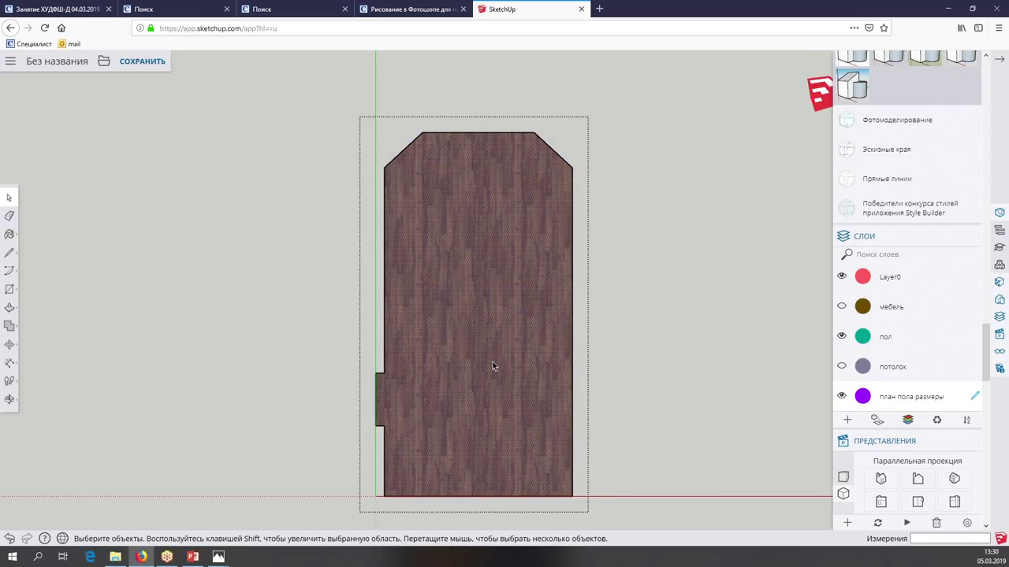
right_click(493, 366)
click(496, 293)
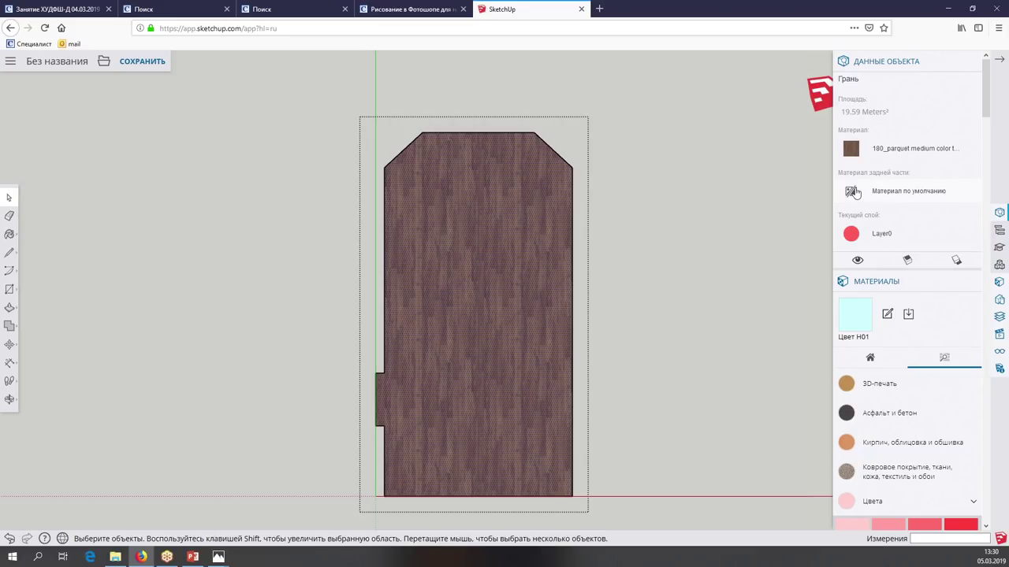
key(Escape)
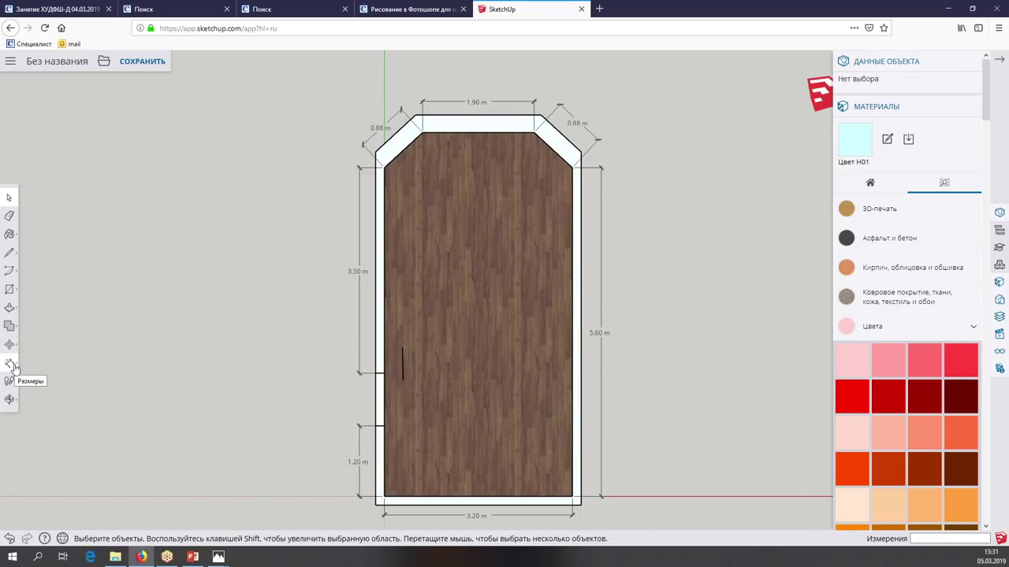
click(12, 365)
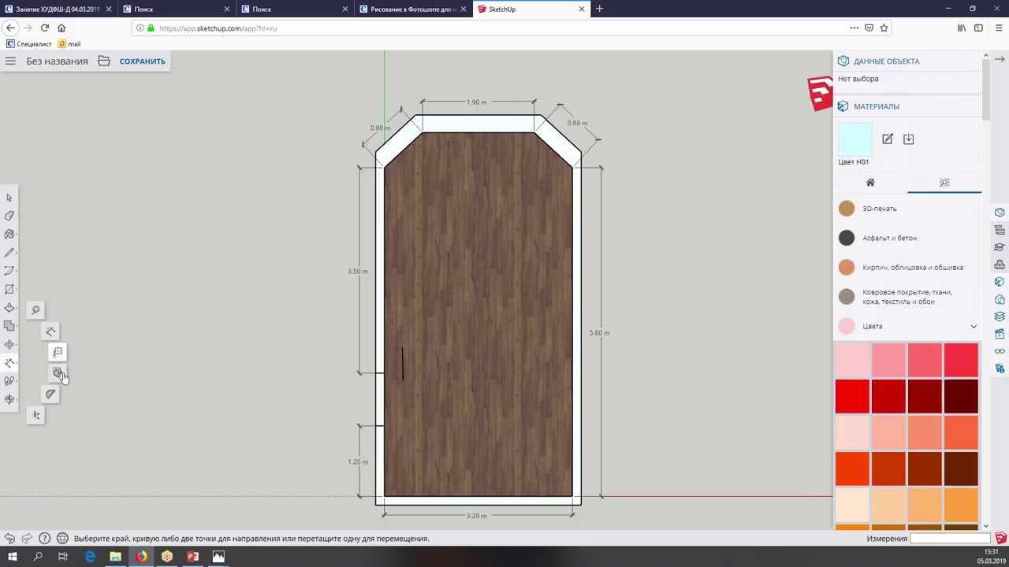
Place a text label on the middle of the floor reading 'ламинат 20 кв м'
click(57, 352)
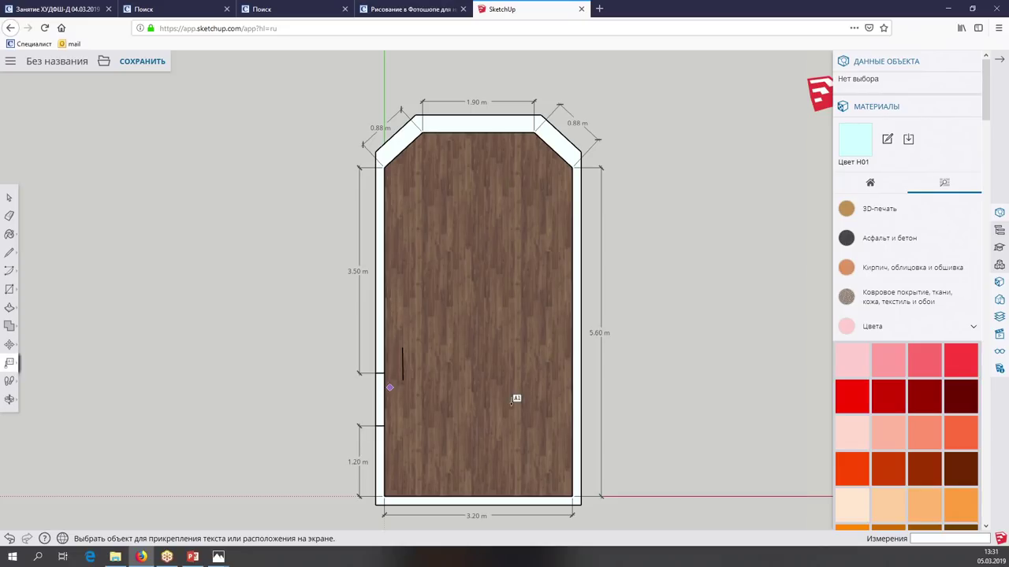
click(442, 308)
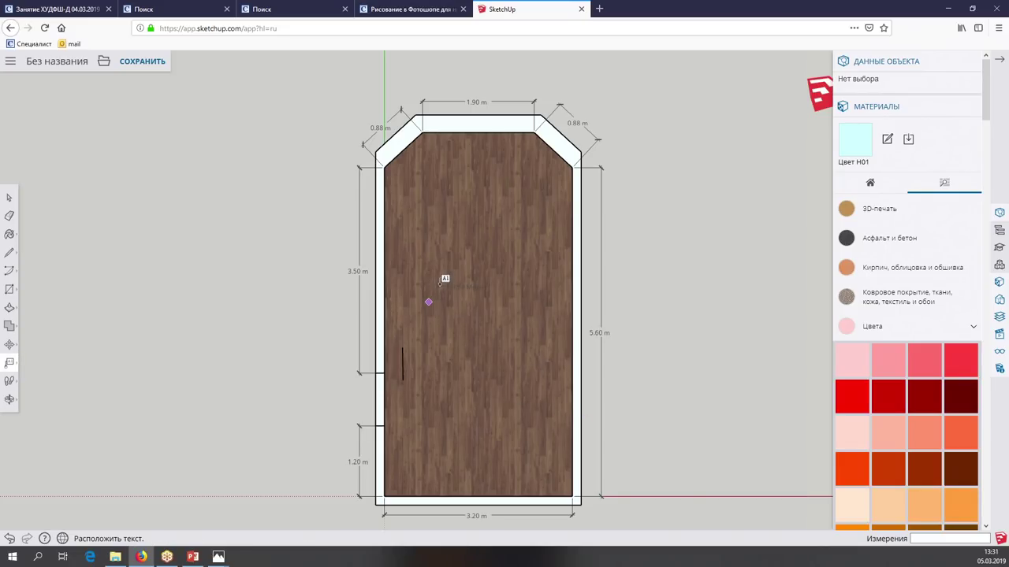
click(441, 282)
text(лаина)
key(BackSpace)
key(BackSpace)
key(BackSpace)
key(BackSpace)
key(BackSpace)
key(BackSpace)
text(лаи)
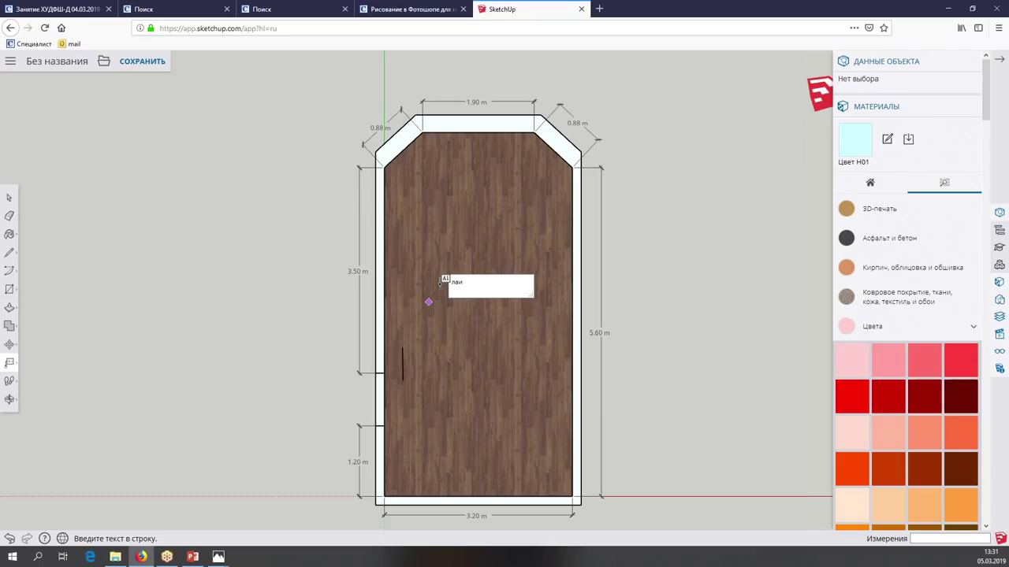
text(мин)
key(BackSpace)
key(BackSpace)
key(BackSpace)
key(BackSpace)
key(BackSpace)
text(нат 20)
text( кв)
click(9, 198)
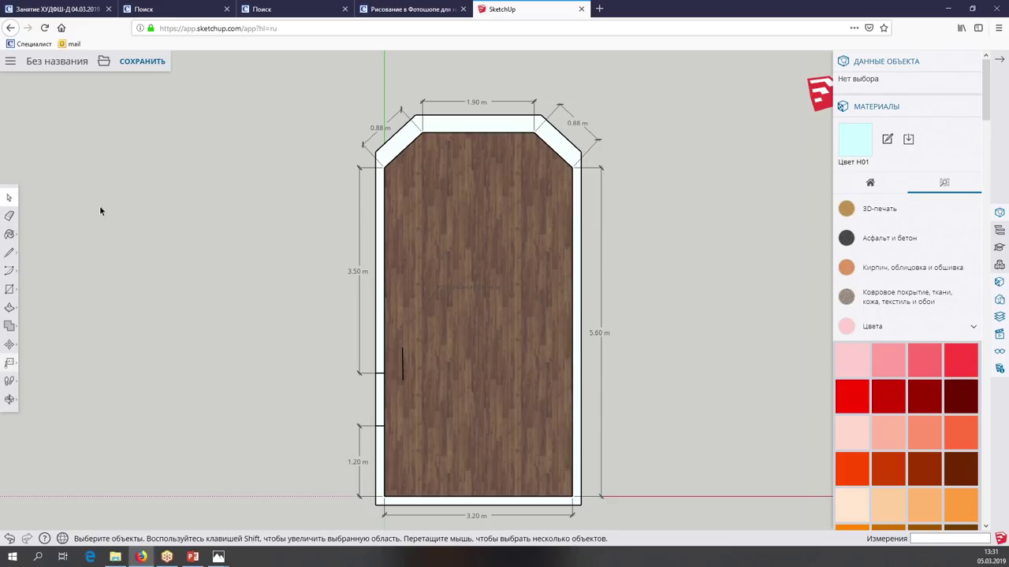
Set the label's font to size 14 and Bold in Entity Info
right_click(462, 289)
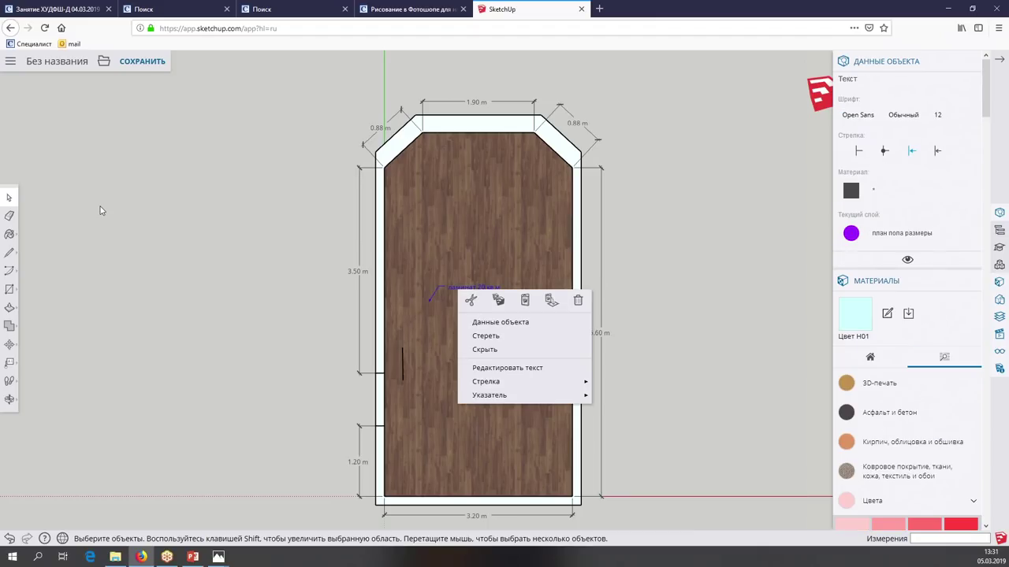
click(471, 323)
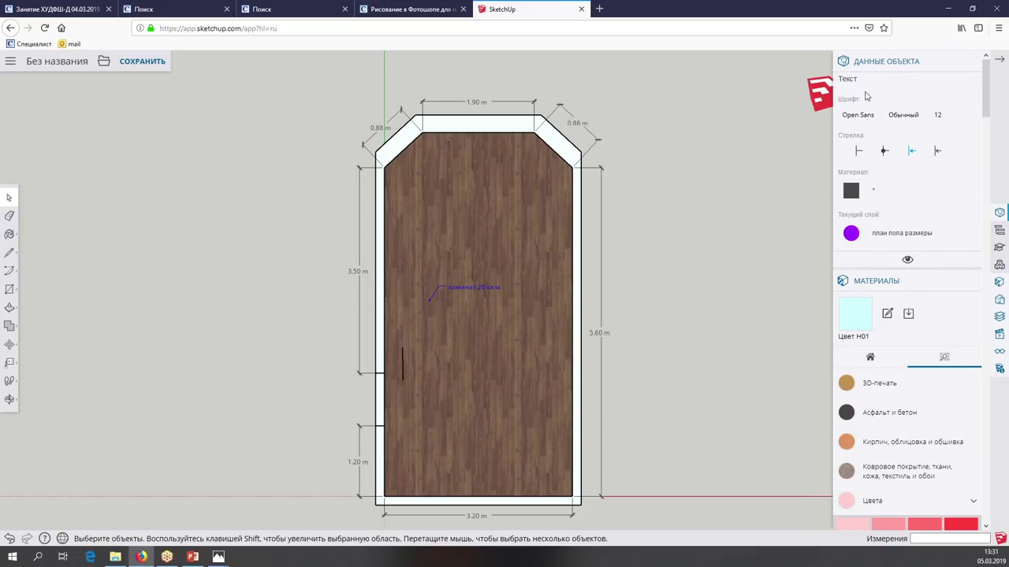
click(943, 119)
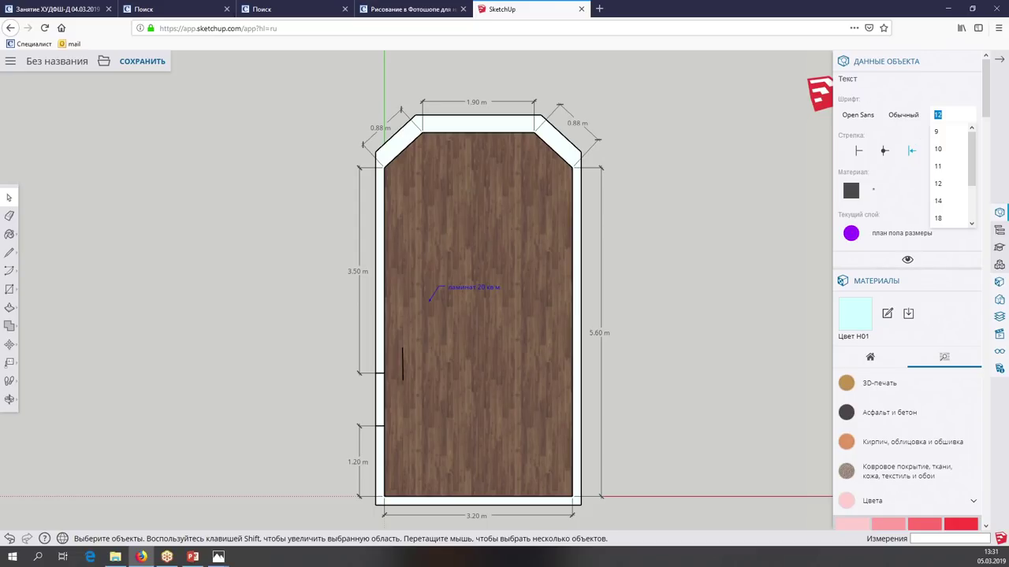
click(942, 205)
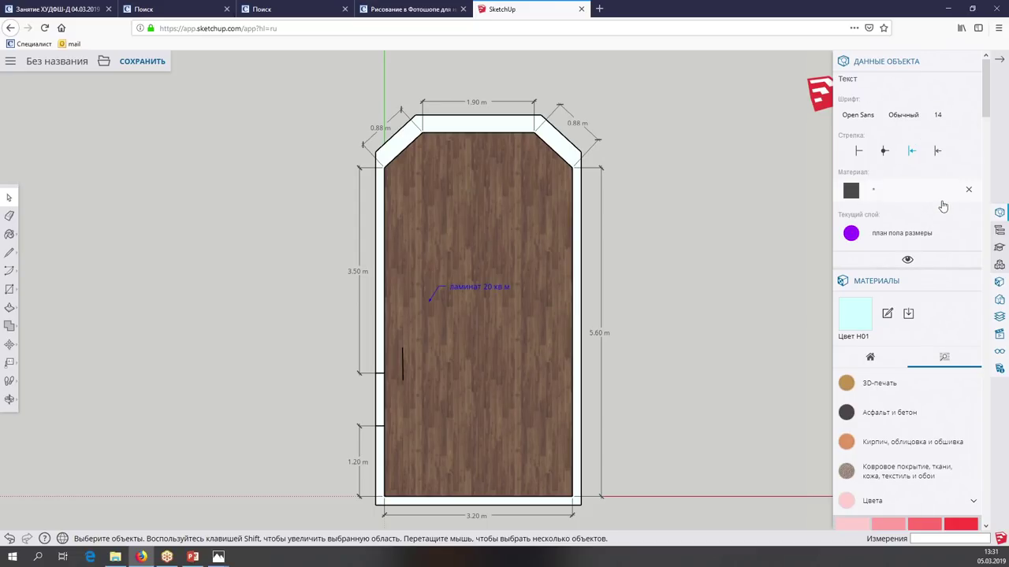
click(902, 118)
click(905, 150)
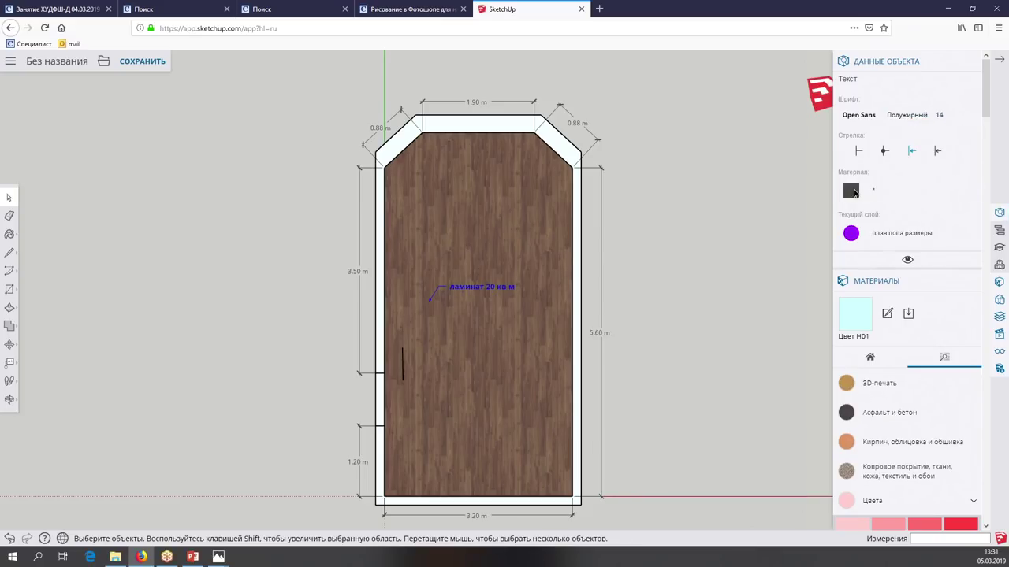
Give the label the black Color M09 material from the Цвета colours
scroll(984, 102, down, 1)
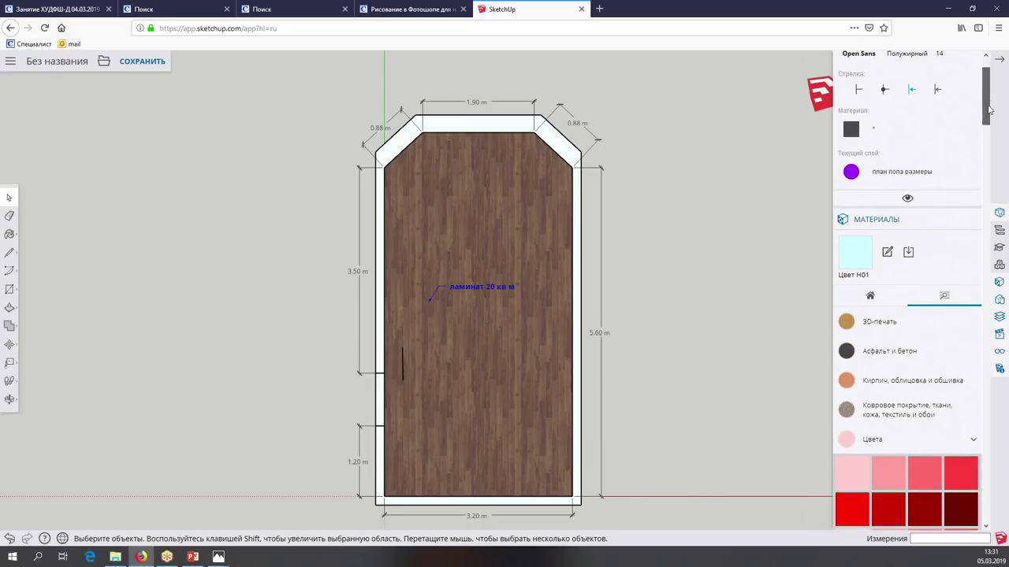
scroll(991, 94, up, 1)
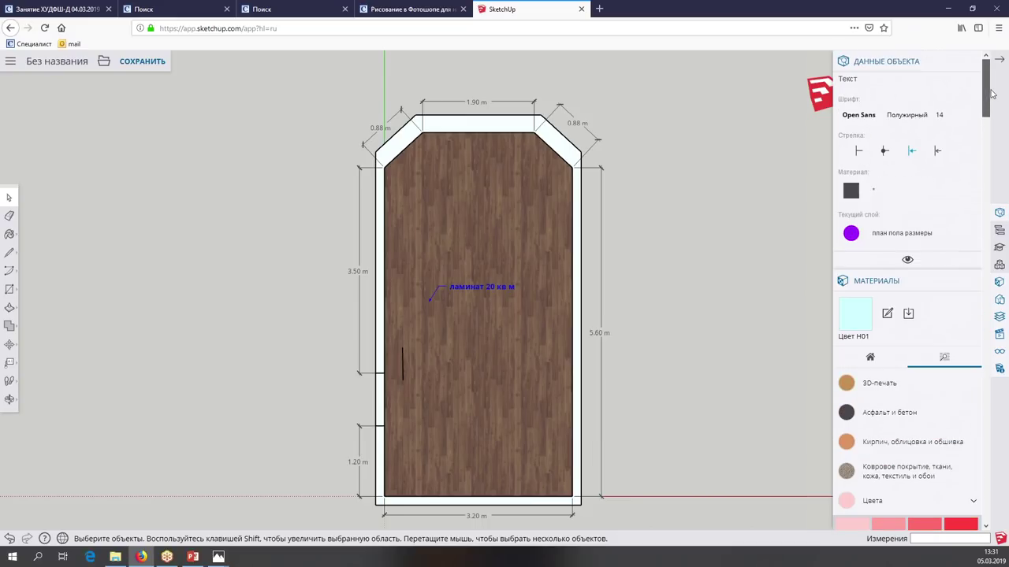
click(851, 192)
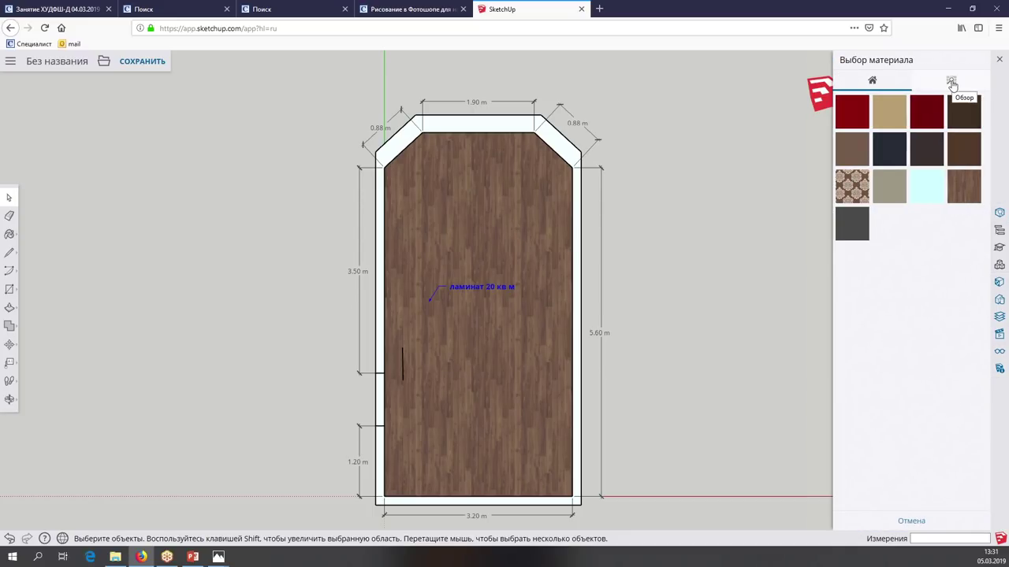
click(999, 59)
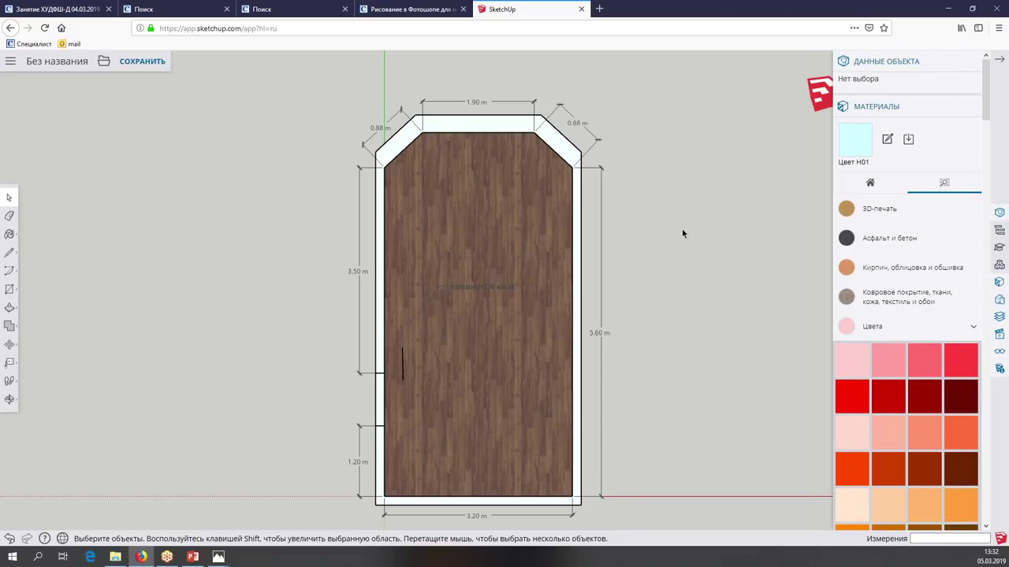
key(ctrl+z)
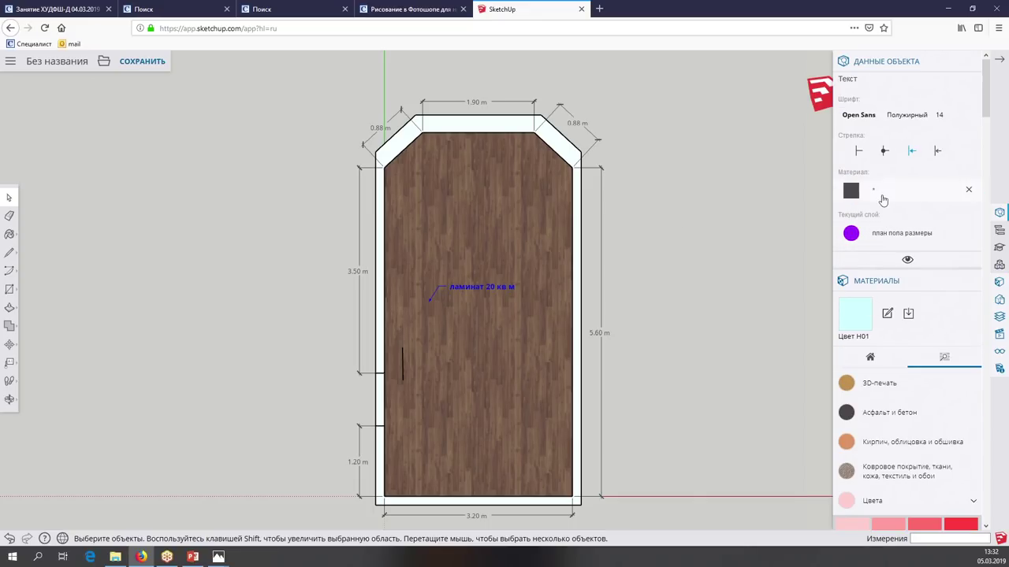
scroll(881, 195, down, 3)
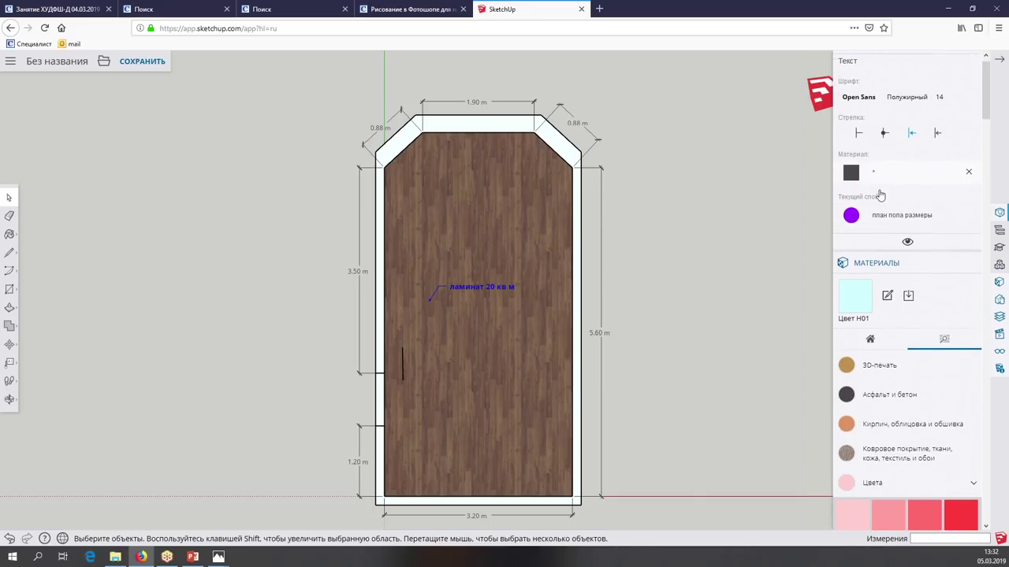
scroll(880, 194, up, 1)
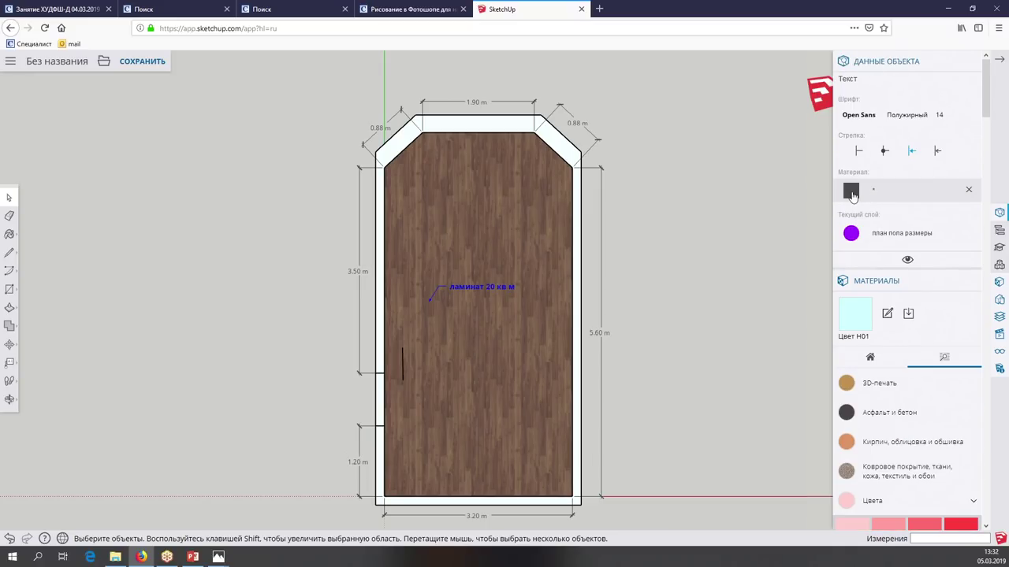
click(851, 193)
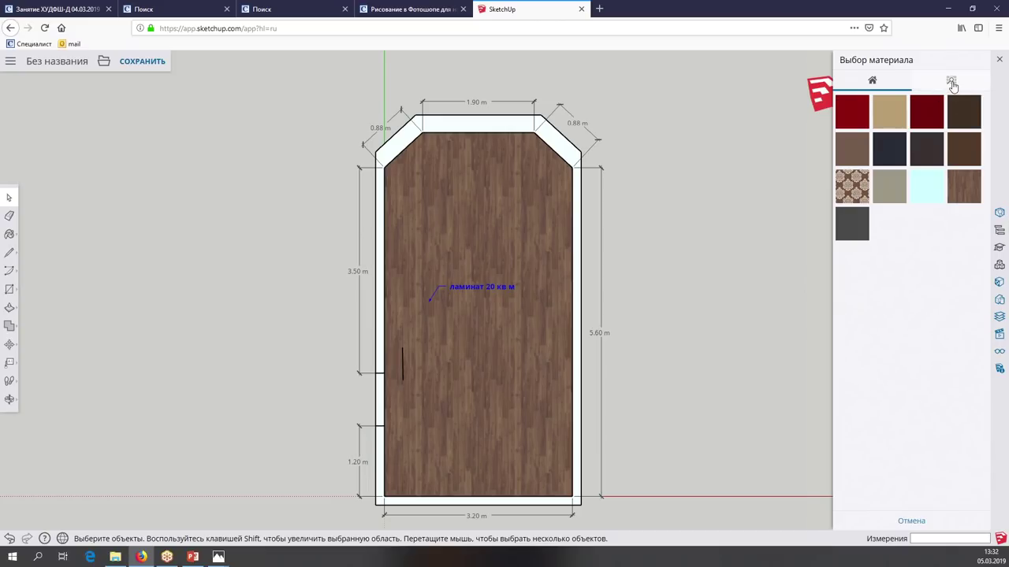
click(948, 82)
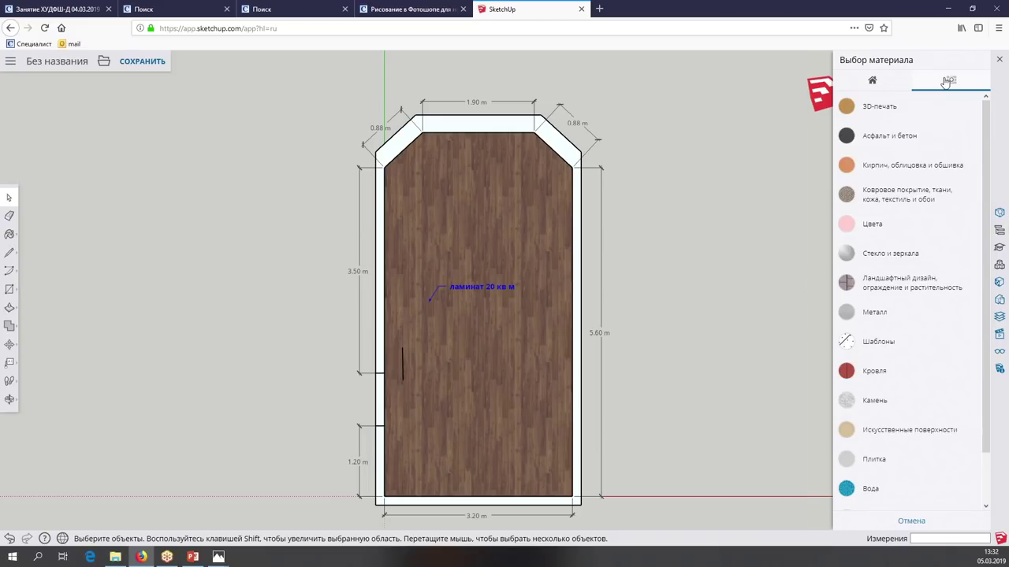
scroll(917, 209, down, 2)
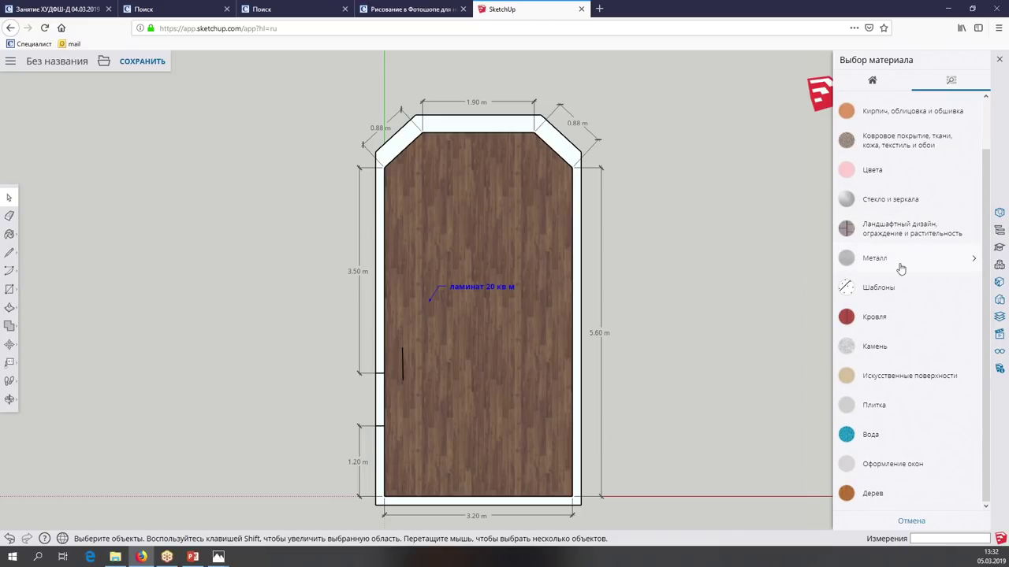
click(874, 172)
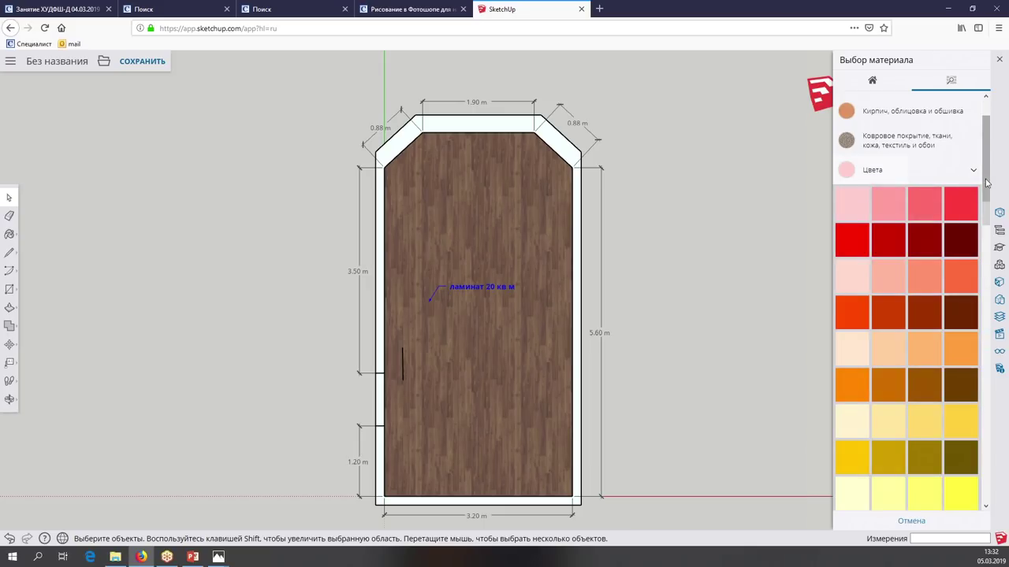
scroll(946, 221, down, 3)
scroll(898, 177, down, 5)
click(897, 177)
key(Escape)
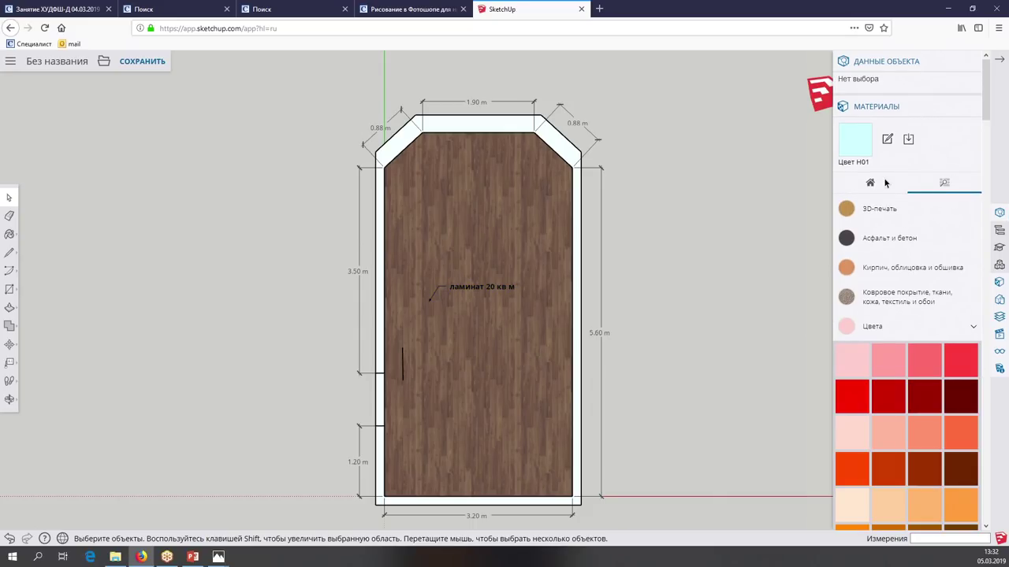
Hide the label's leader arrow and zoom out to the whole floor plan
scroll(478, 295, up, 2)
right_click(453, 289)
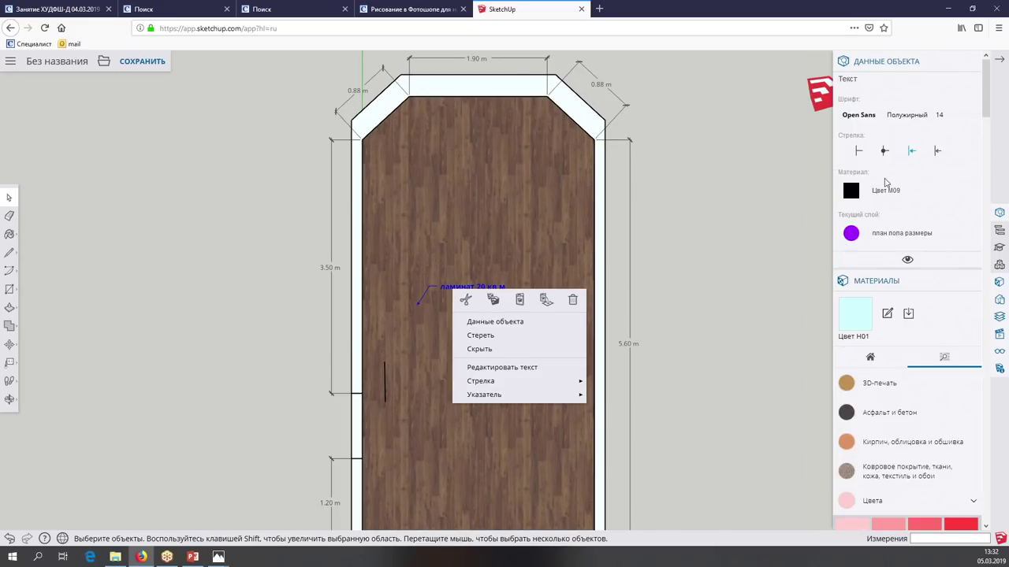
mouse_move(483, 395)
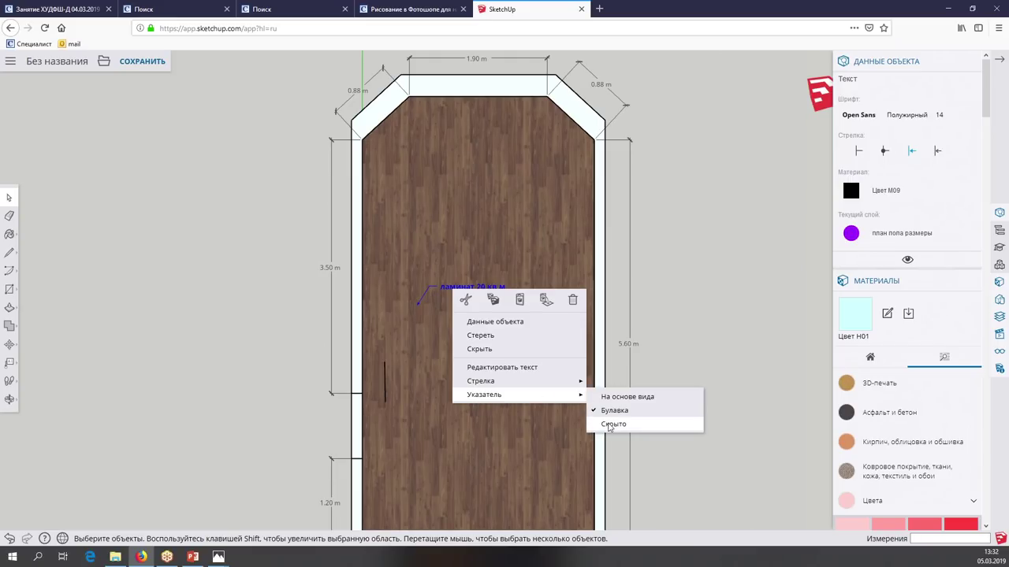
click(608, 426)
click(675, 382)
key(shift+z)
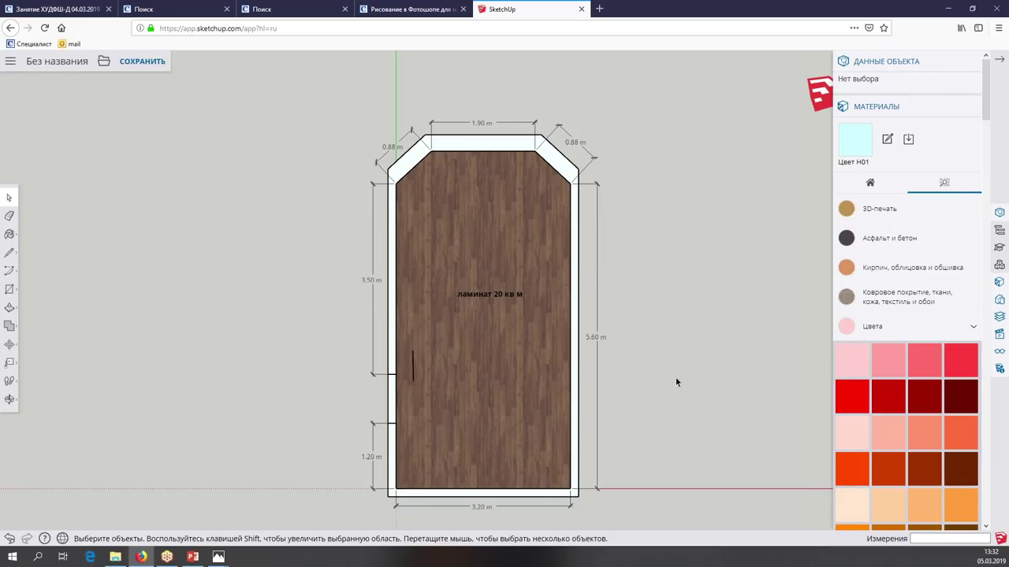
click(9, 362)
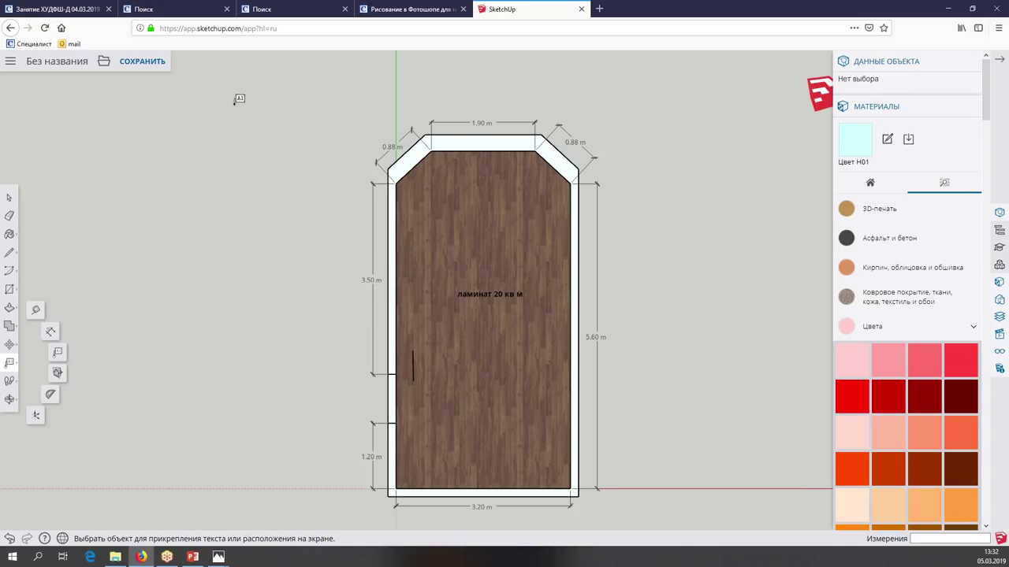
Place a 'план пола' title label at the plan's upper left
click(235, 101)
text(план)
key(BackSpace)
key(BackSpace)
key(BackSpace)
key(BackSpace)
key(BackSpace)
key(BackSpace)
key(BackSpace)
text(план пола)
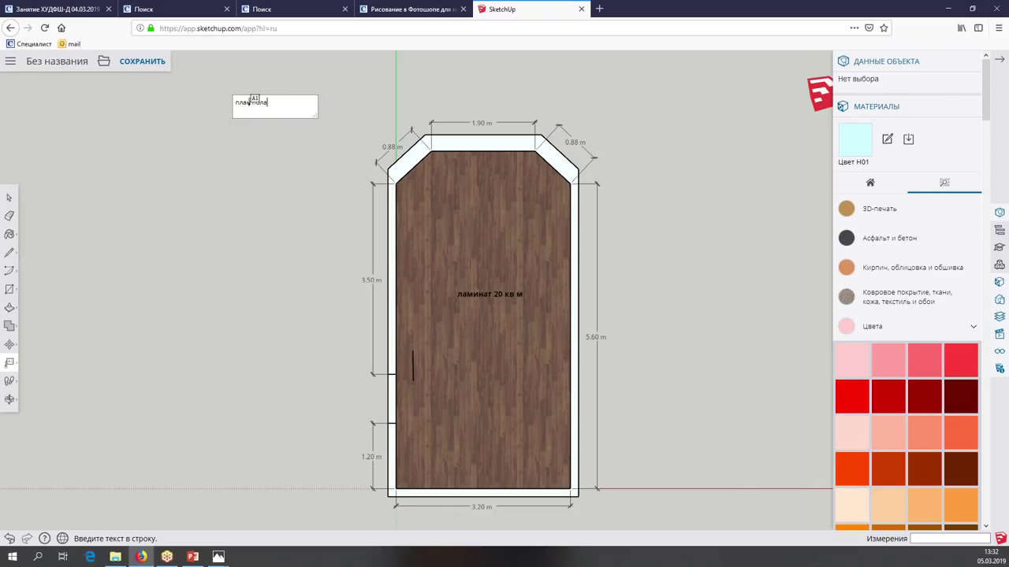
click(10, 197)
Set the title label's font size to 20 and its style to bold
right_click(248, 133)
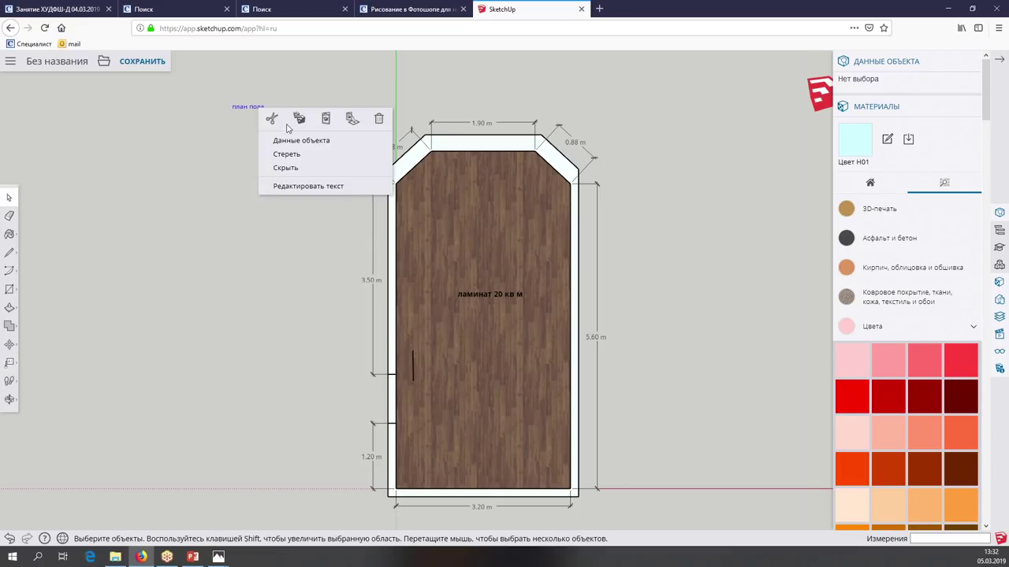
click(290, 140)
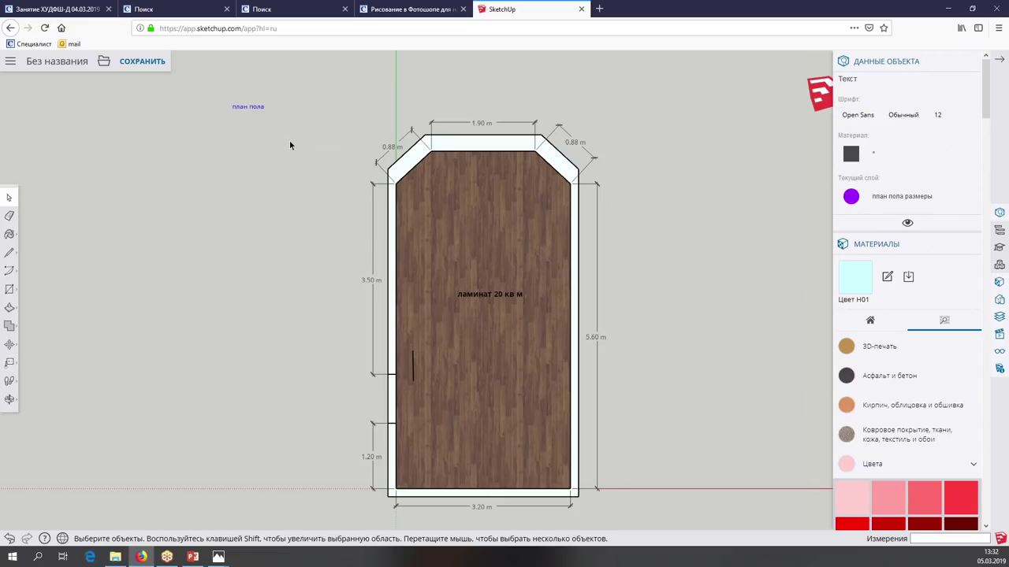
click(945, 118)
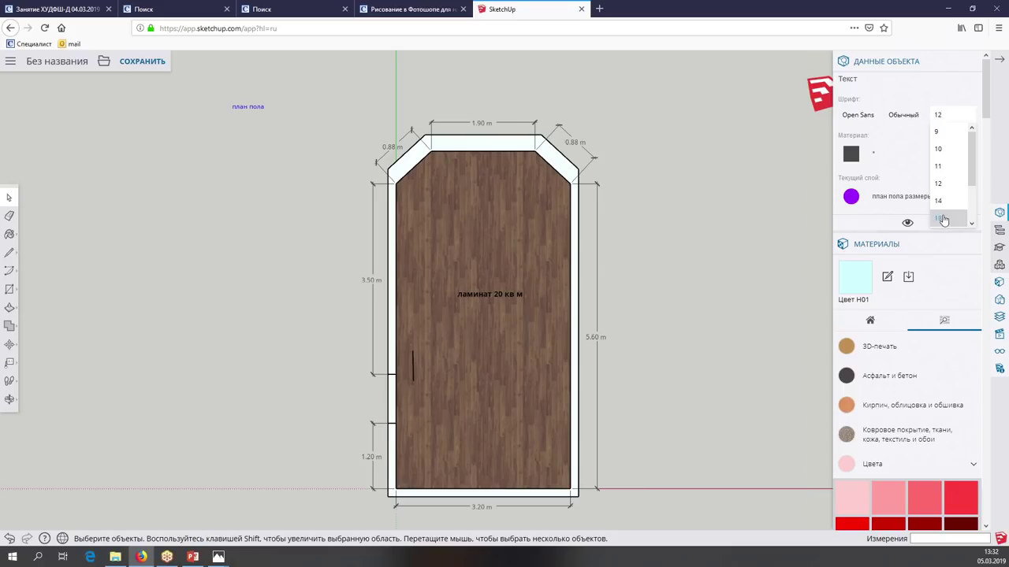
click(946, 218)
scroll(988, 130, down, 2)
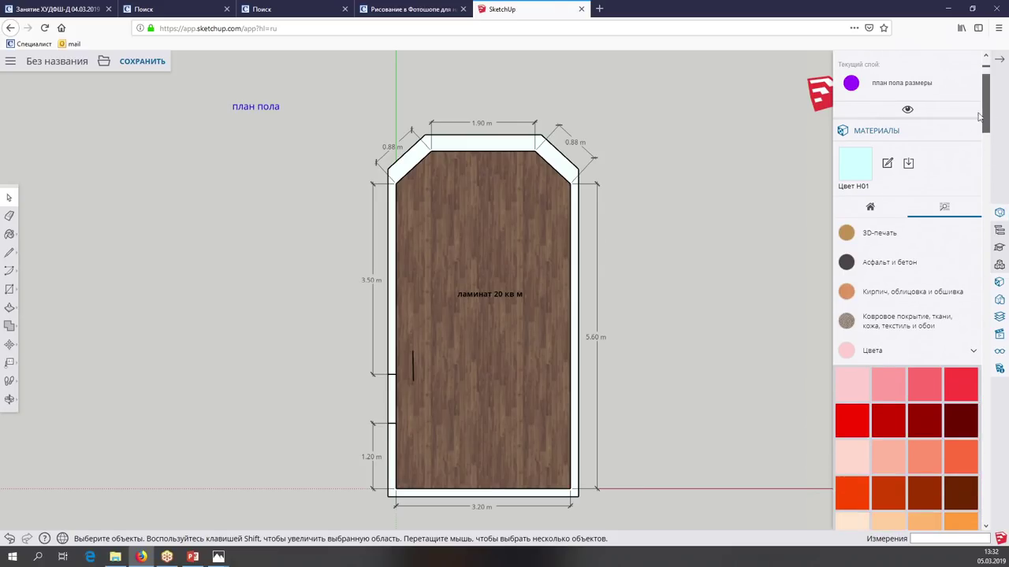
scroll(986, 126, up, 3)
click(952, 115)
drag(967, 171, 970, 207)
click(946, 191)
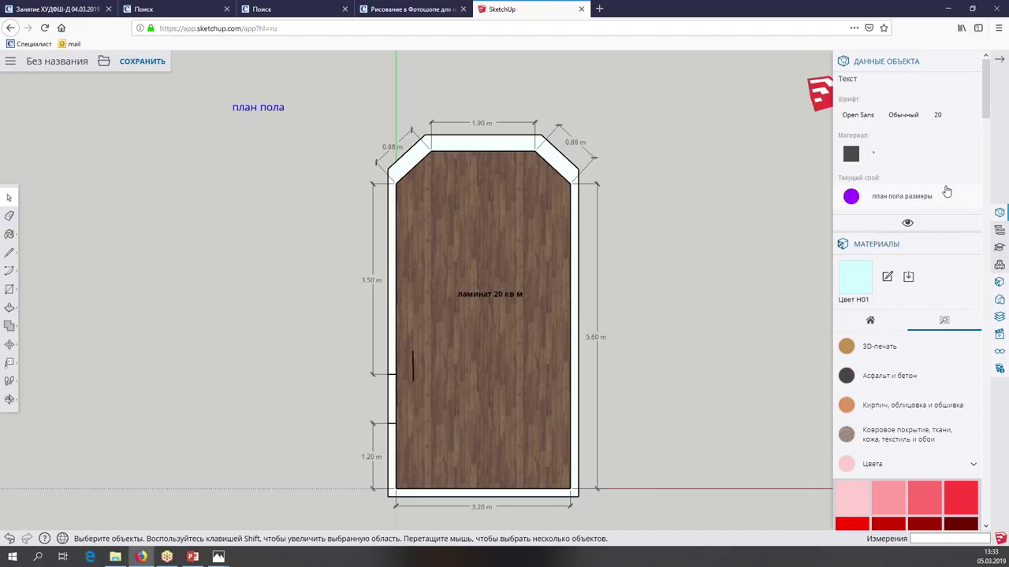
click(905, 116)
click(904, 152)
key(Escape)
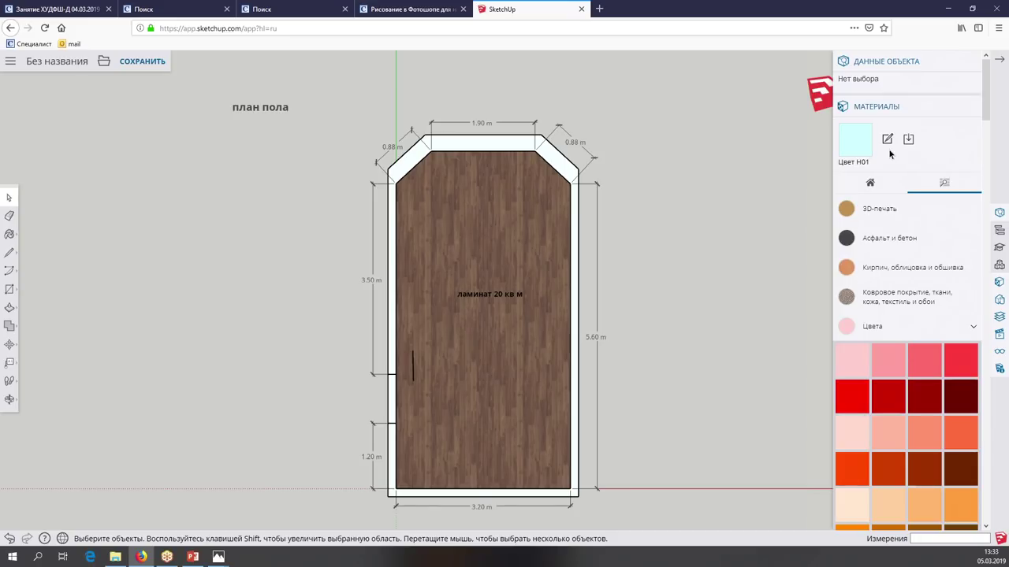
click(995, 317)
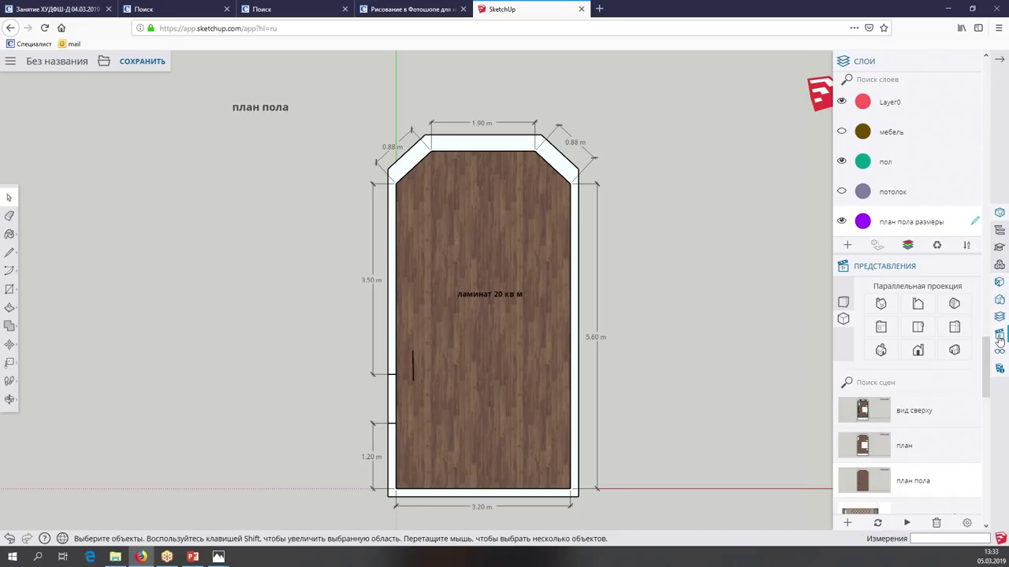
Activate the план пола scene and apply the white Стиль проектной документации1 style
click(999, 337)
click(930, 286)
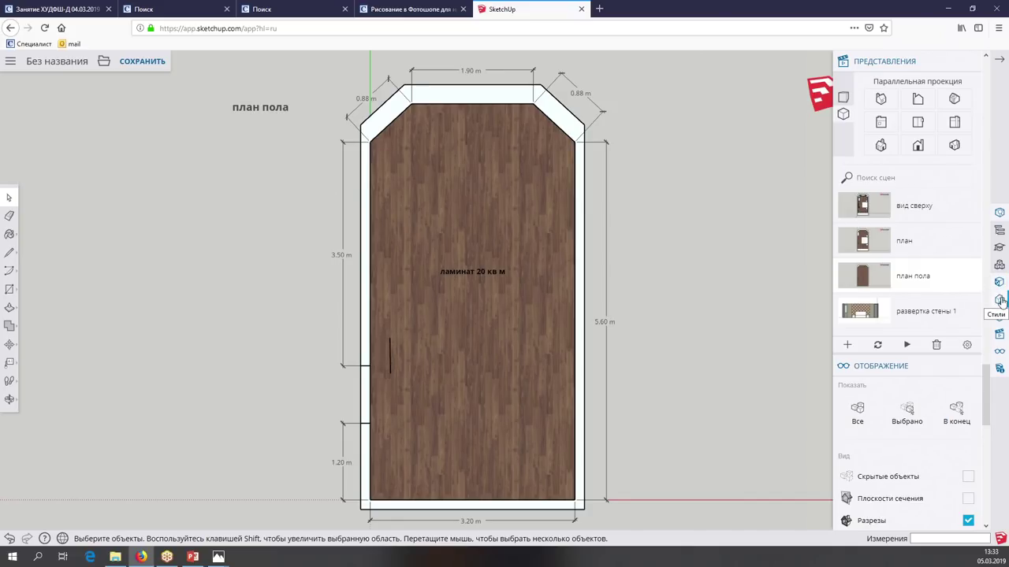
click(999, 300)
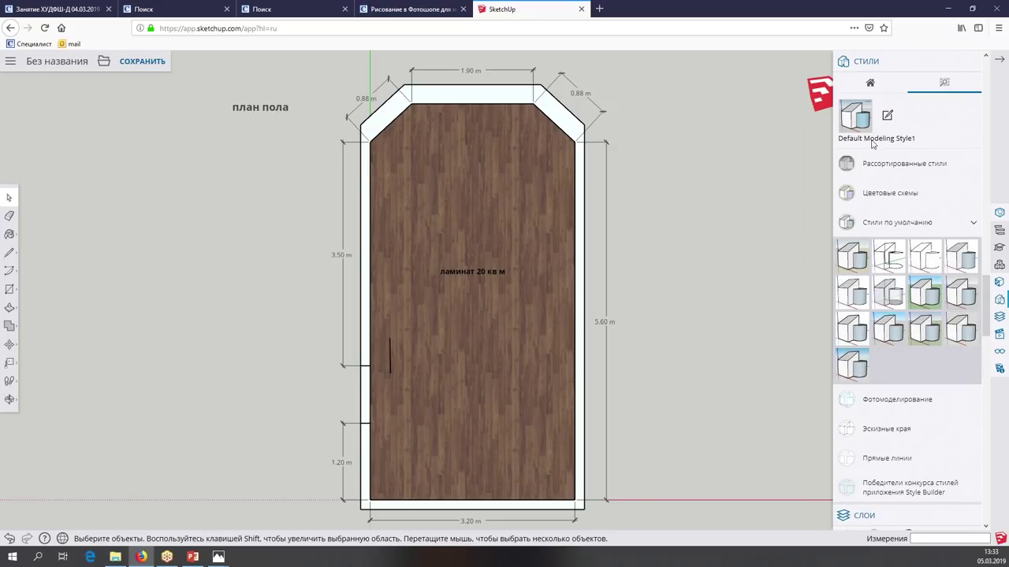
click(858, 331)
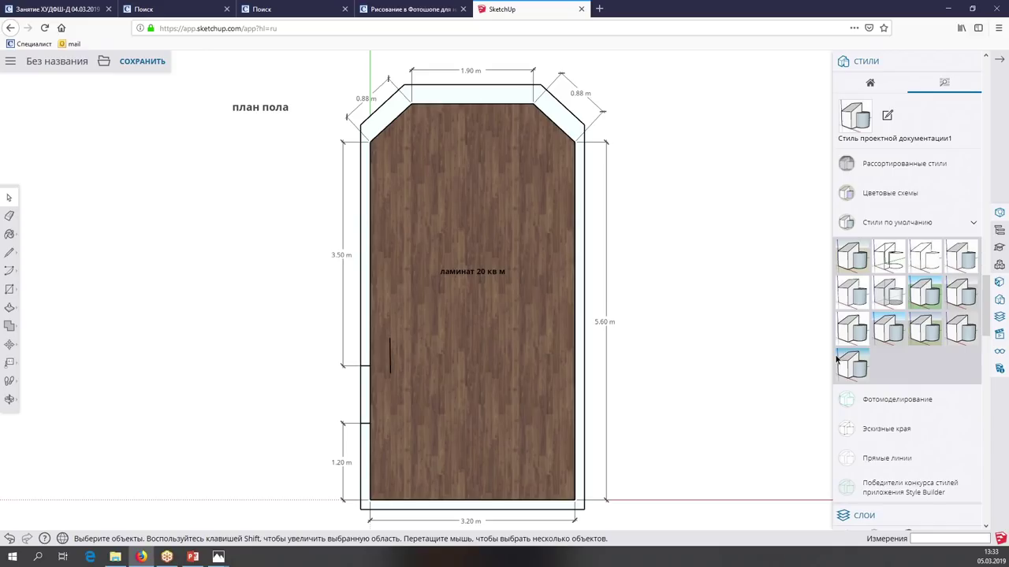
click(999, 337)
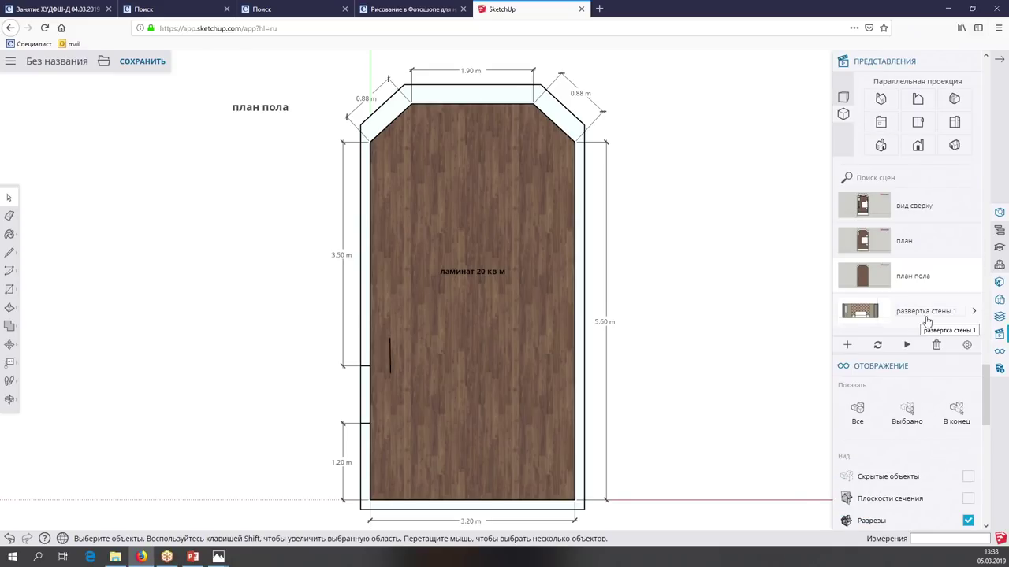
click(877, 345)
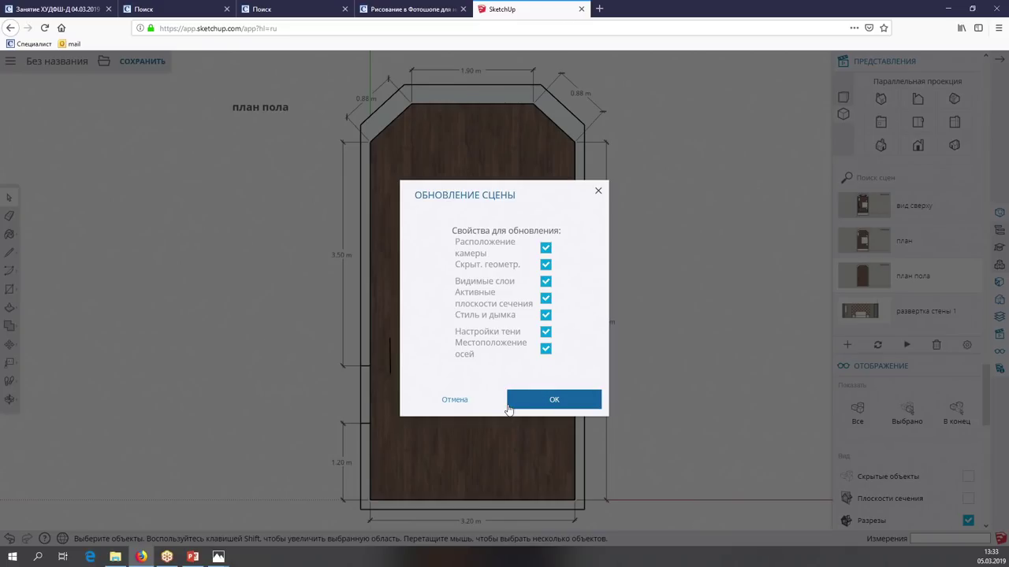
Confirm updating all of the план пола scene's properties
click(509, 404)
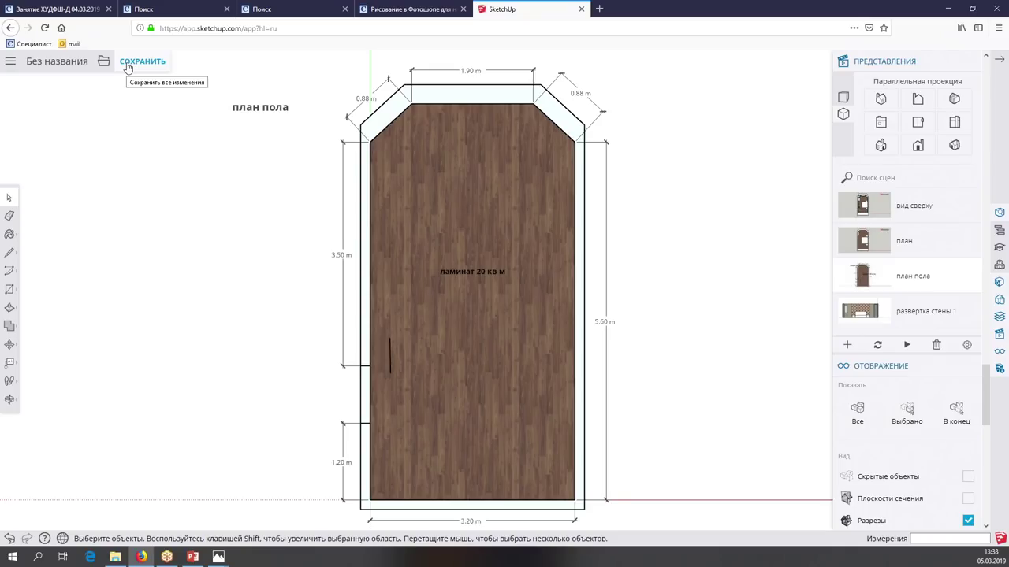
click(104, 62)
mouse_move(112, 155)
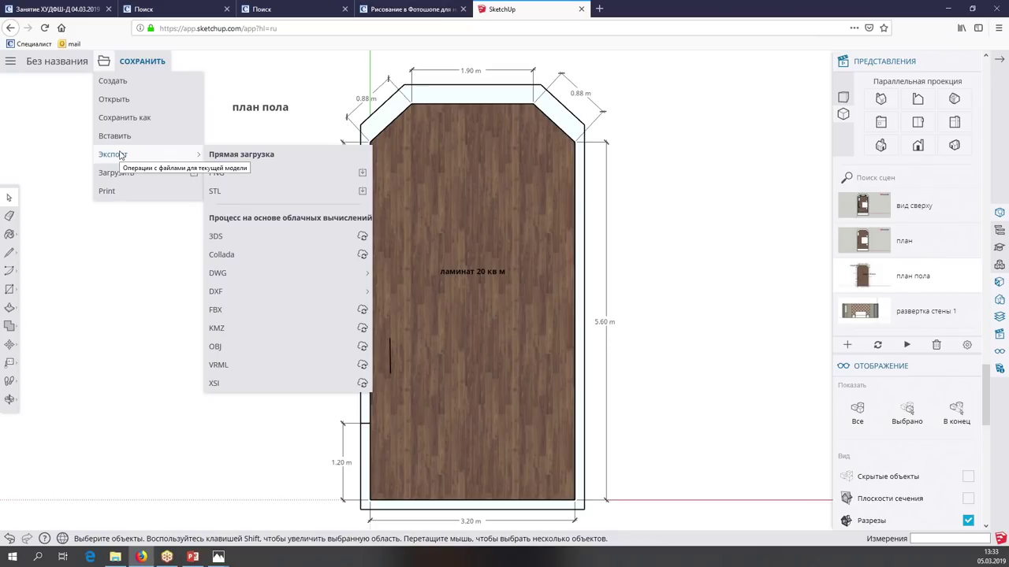
Export the floor plan as a 1920 × 944 PNG and open it in the default viewer
click(228, 172)
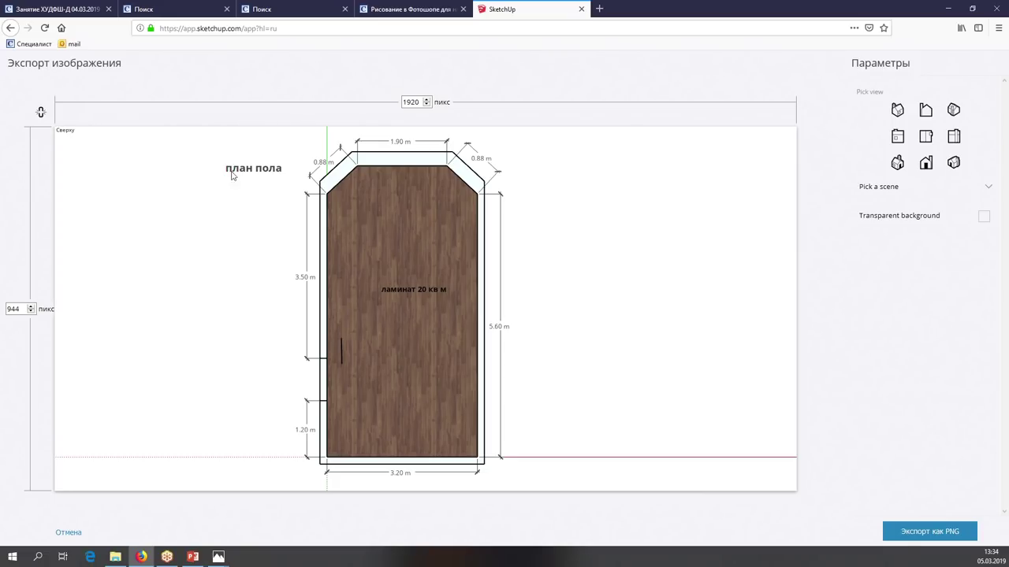
click(909, 536)
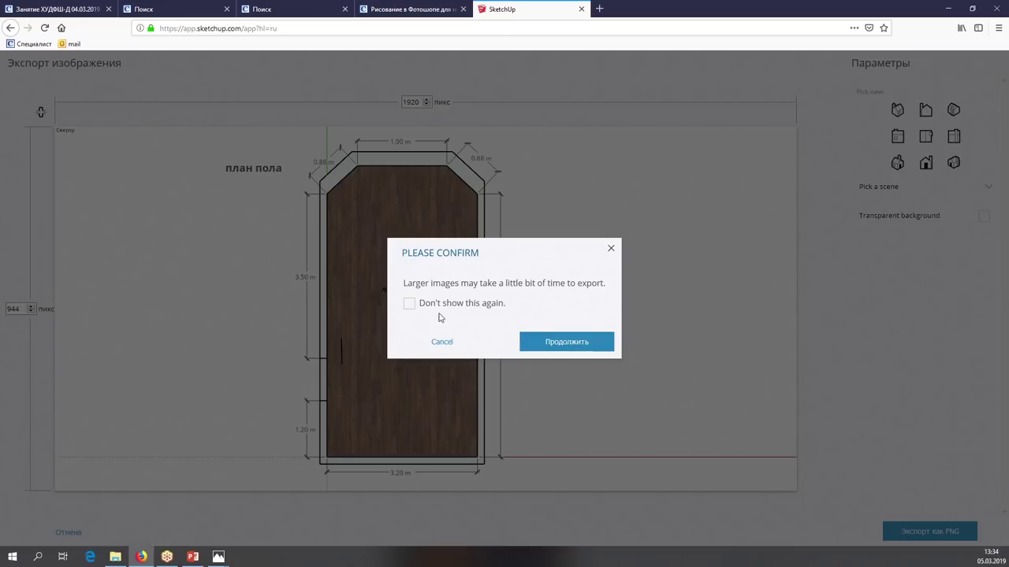
click(410, 304)
click(570, 342)
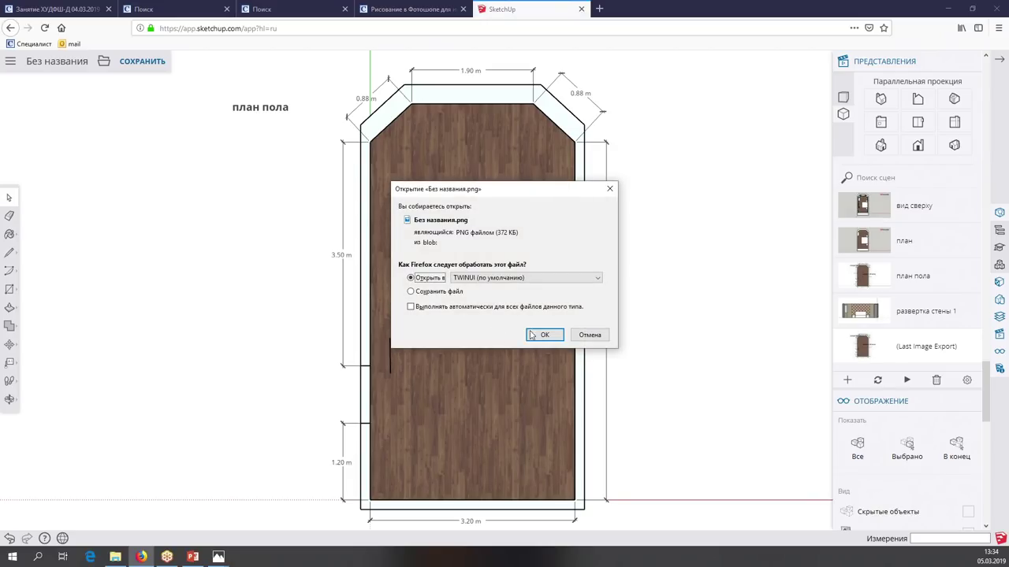
click(532, 335)
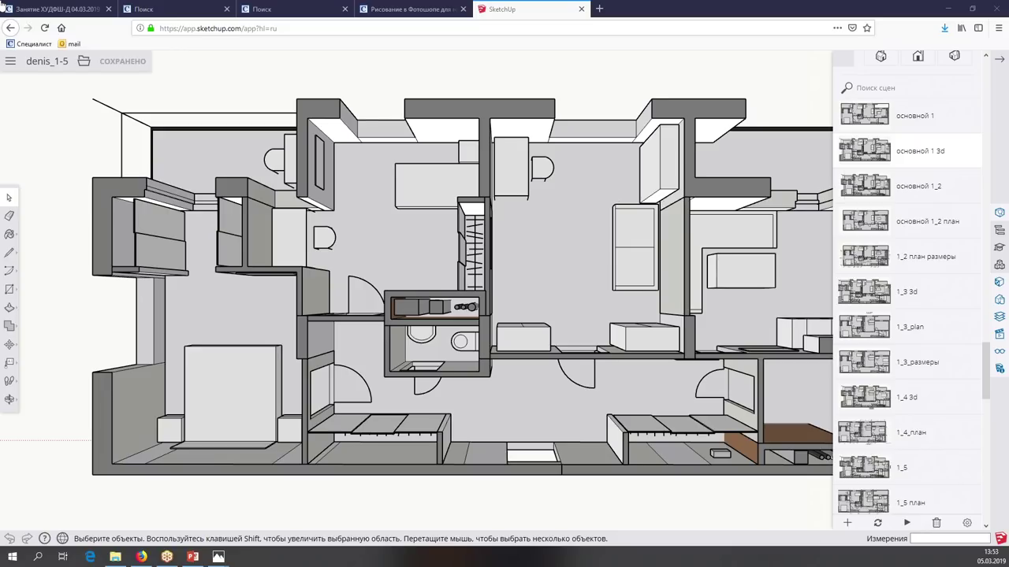
Switch from the 'основной 1_2' scene to '1_2 план размеры' and back to 'основной 1_2'
click(863, 186)
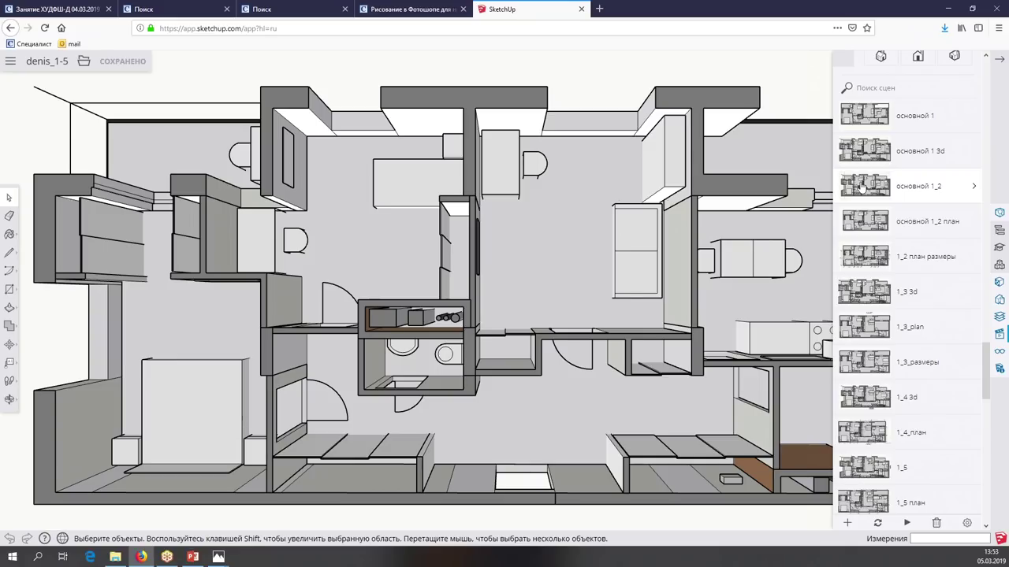
click(865, 256)
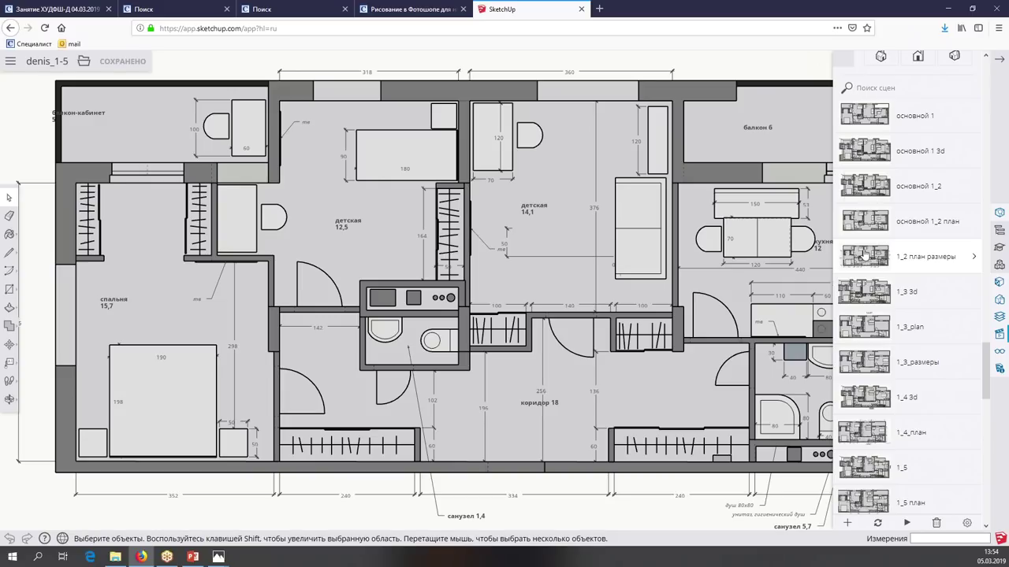
click(864, 186)
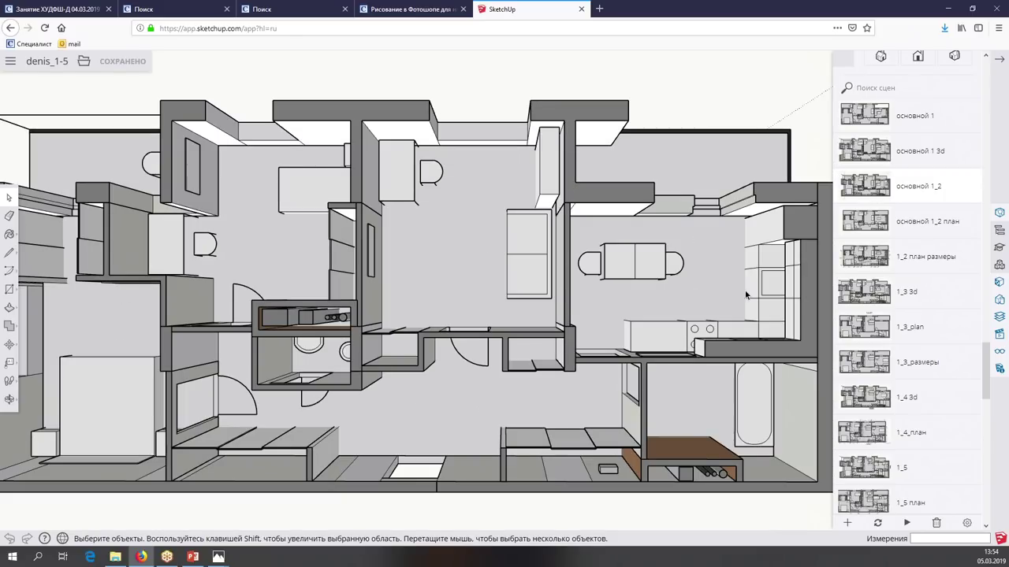